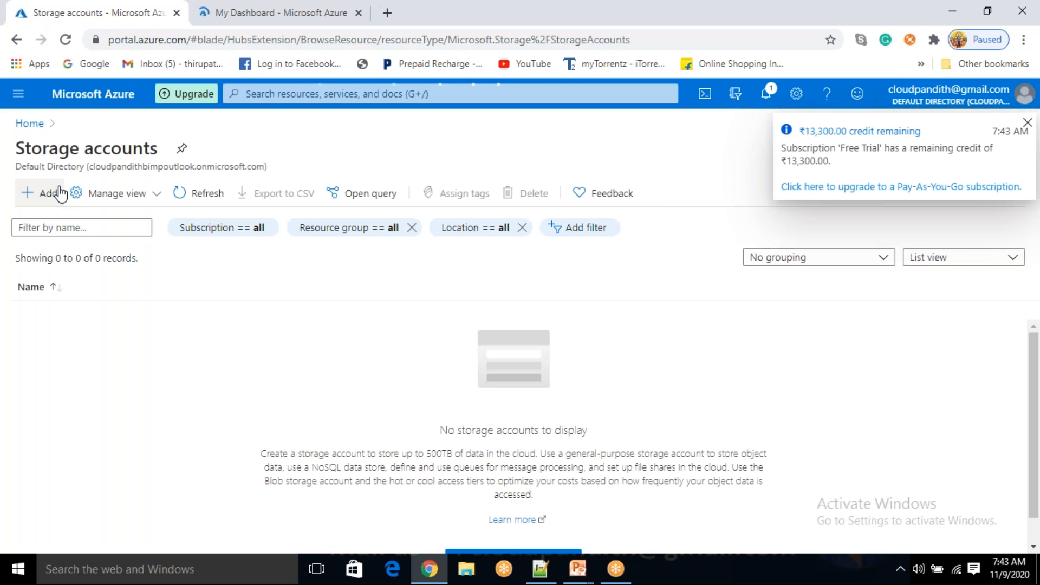
# Start creating a new storage account and dismiss the remaining-credit notification
pyautogui.click(60, 193)
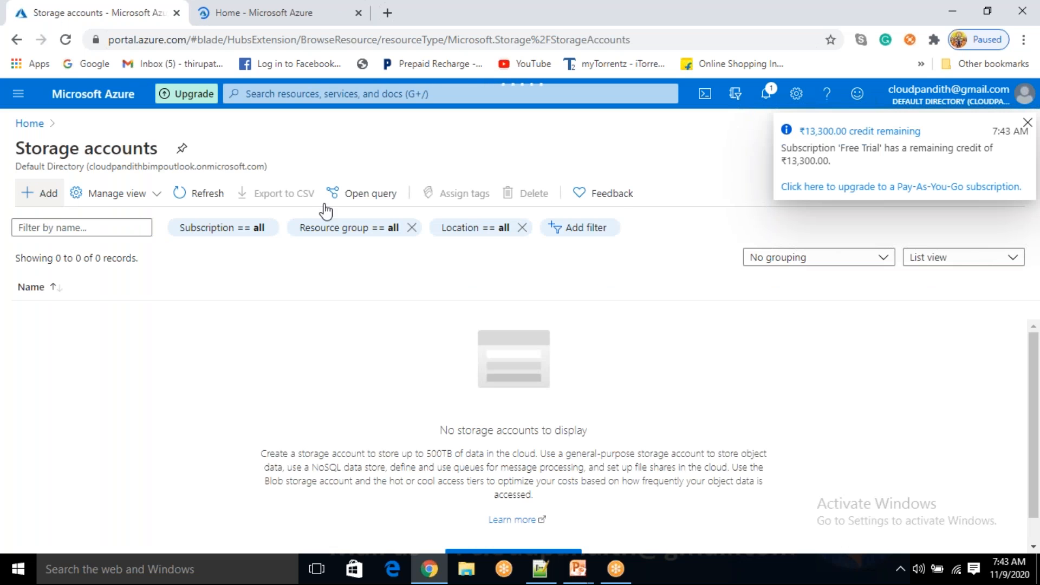
pyautogui.click(1028, 124)
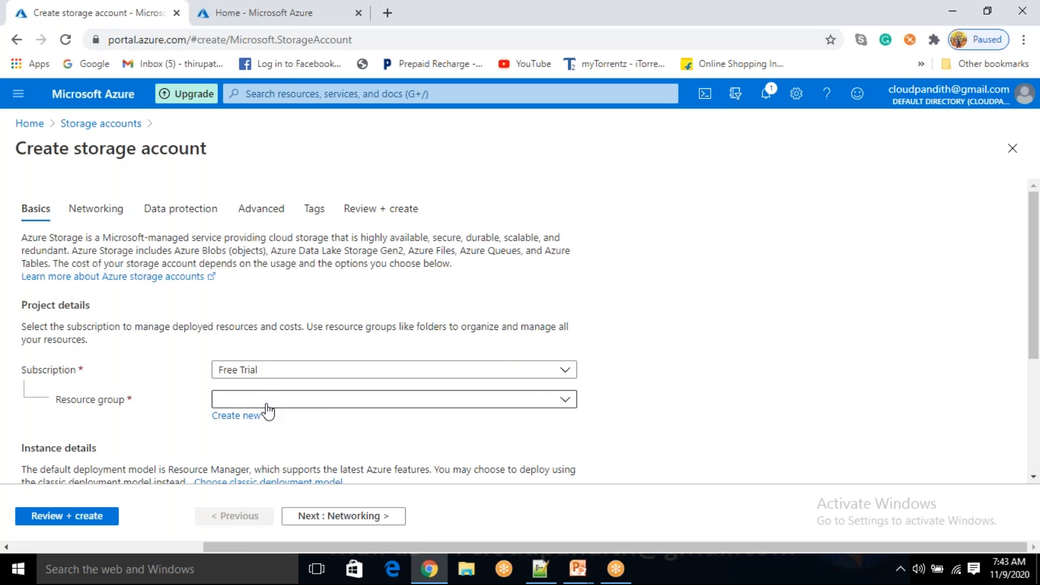
# Enter cloudpandith-bi-master-program in the resource group search, copy the text, and clear the search
pyautogui.click(244, 402)
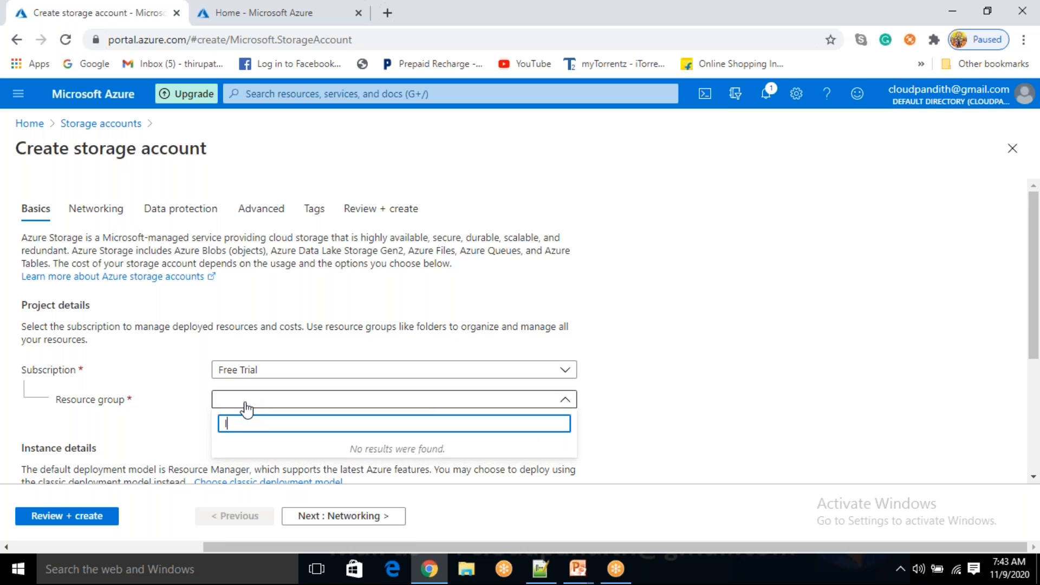
pyautogui.write('clo')
pyautogui.press('BackSpace')
pyautogui.press('BackSpace')
pyautogui.press('BackSpace')
pyautogui.write('udpandith-bi-master-p[rogram')
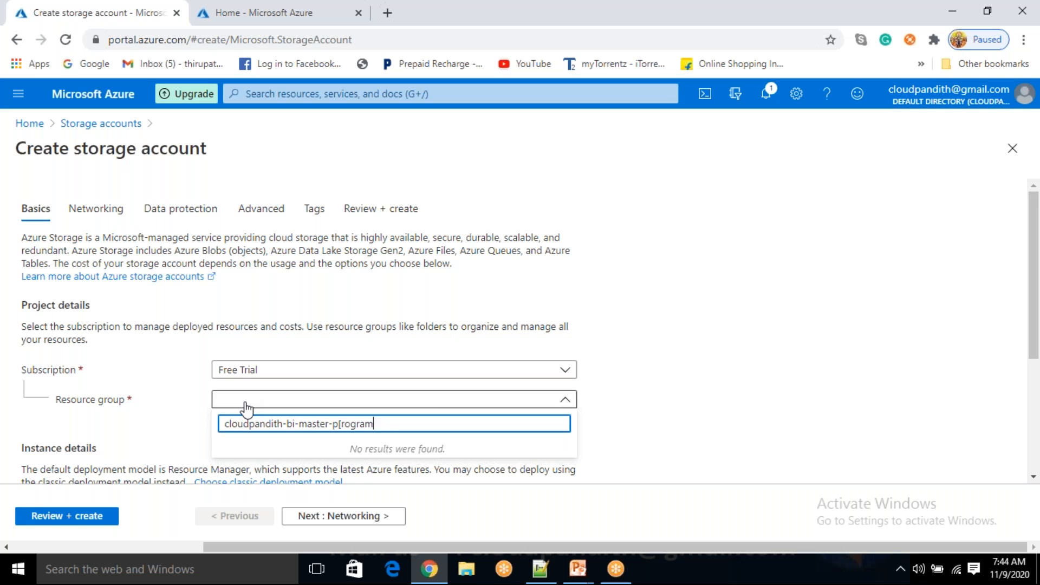
pyautogui.press('BackSpace')
pyautogui.press('BackSpace')
pyautogui.press('BackSpace')
pyautogui.press('BackSpace')
pyautogui.press('BackSpace')
pyautogui.press('BackSpace')
pyautogui.press('BackSpace')
pyautogui.write('rogram')
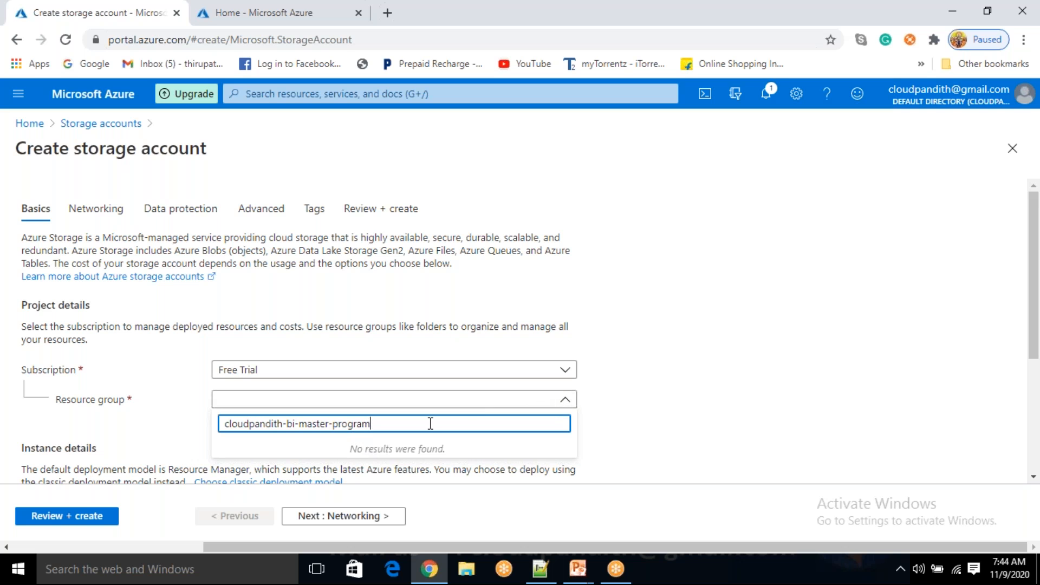
pyautogui.hotkey('ctrl', 'a')
pyautogui.hotkey('ctrl', 'c')
pyautogui.press('BackSpace')
pyautogui.click(672, 400)
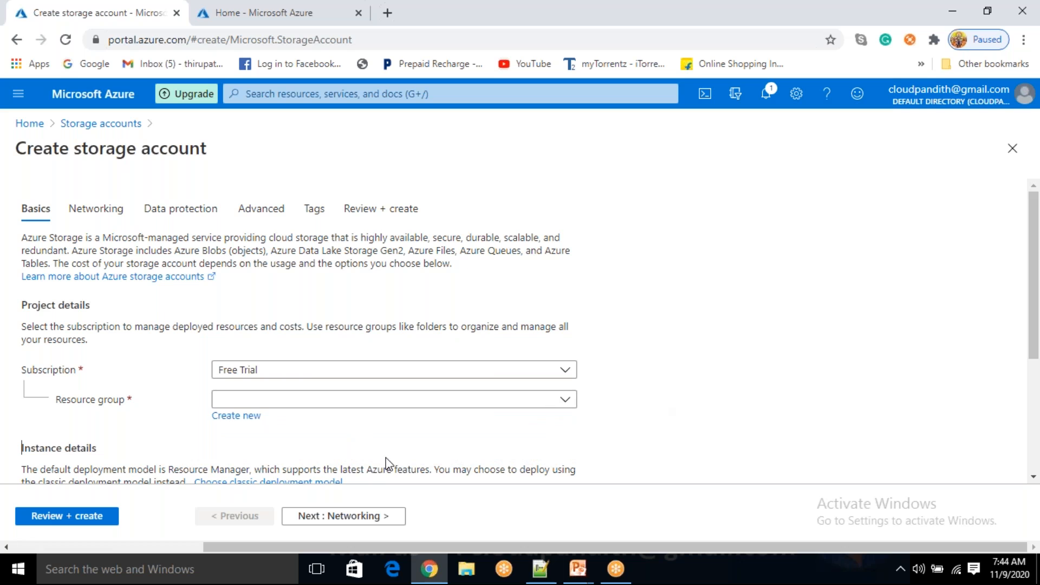
# Create a new resource group named cloudpandith-bi-master-program for the storage account
pyautogui.click(239, 420)
pyautogui.hotkey('ctrl', 'v')
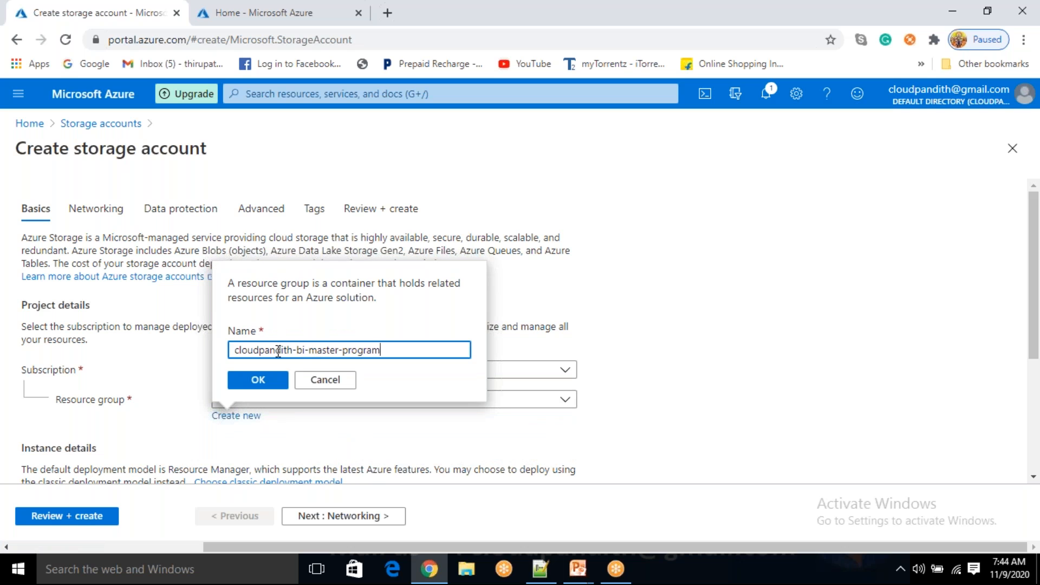
pyautogui.click(270, 379)
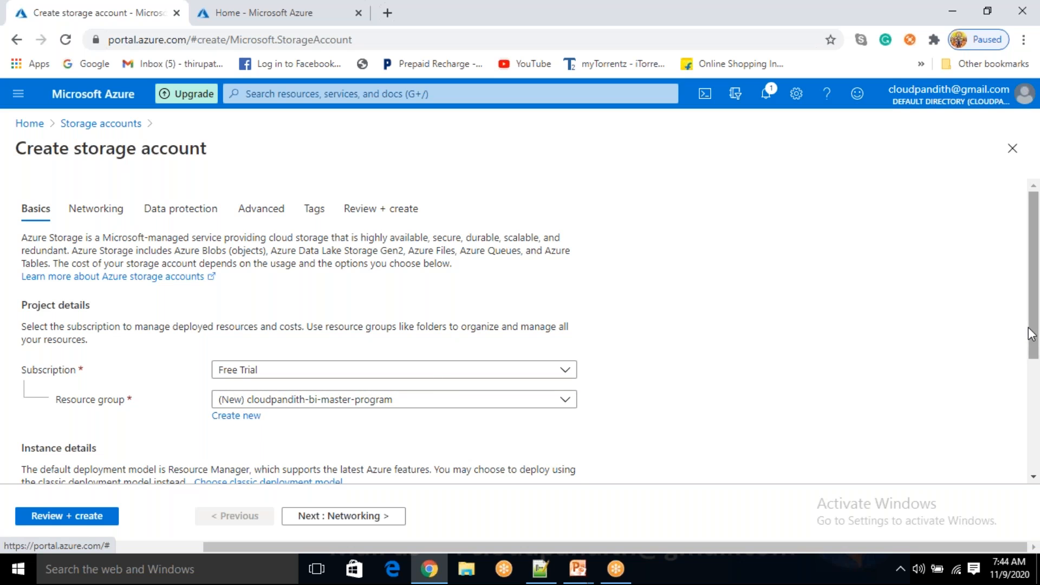
# Name the storage account cloudpandithcust
pyautogui.scroll(-3, 487, 352)
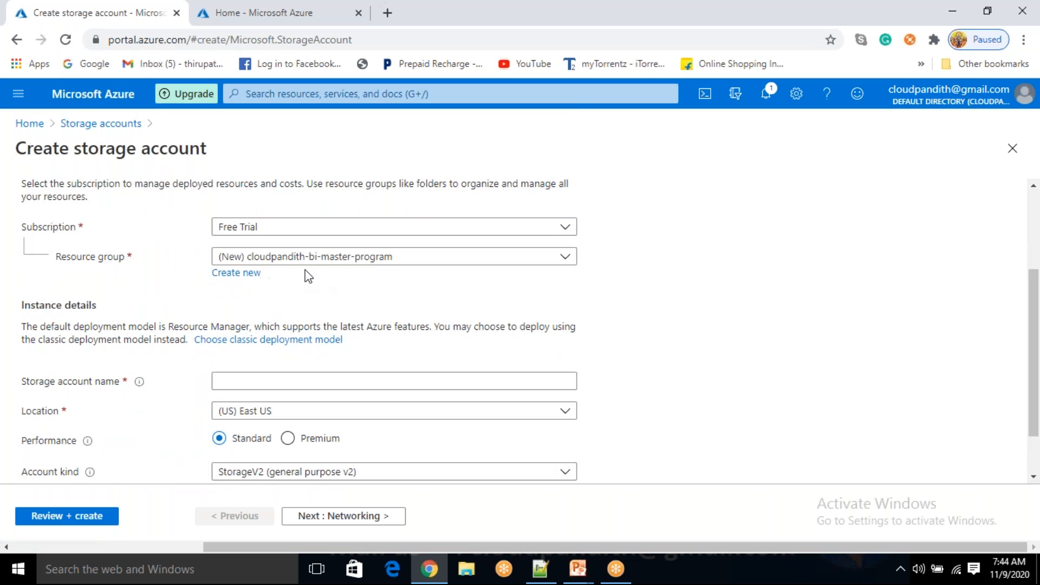
pyautogui.click(269, 382)
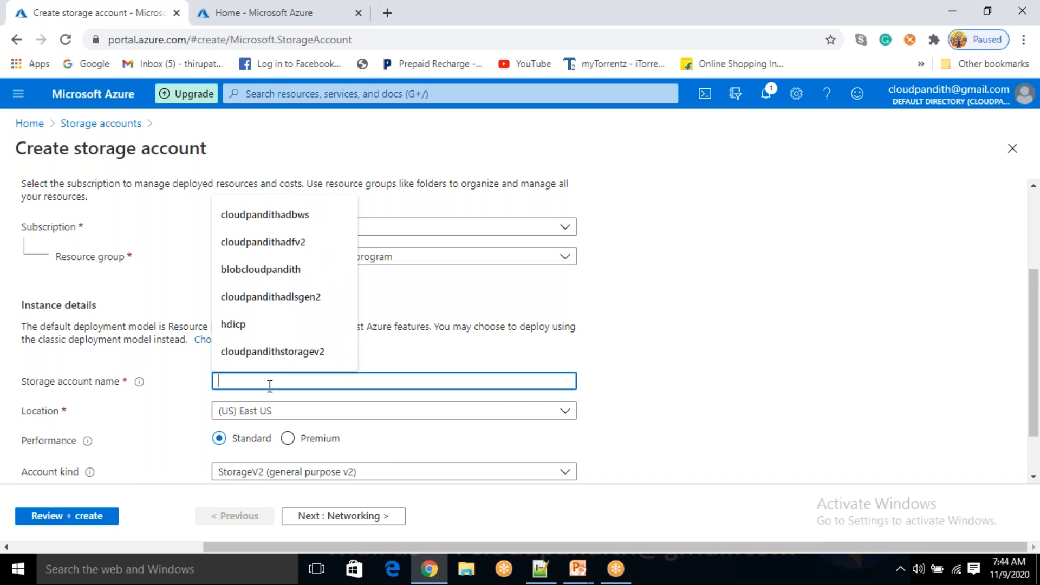
pyautogui.write('c')
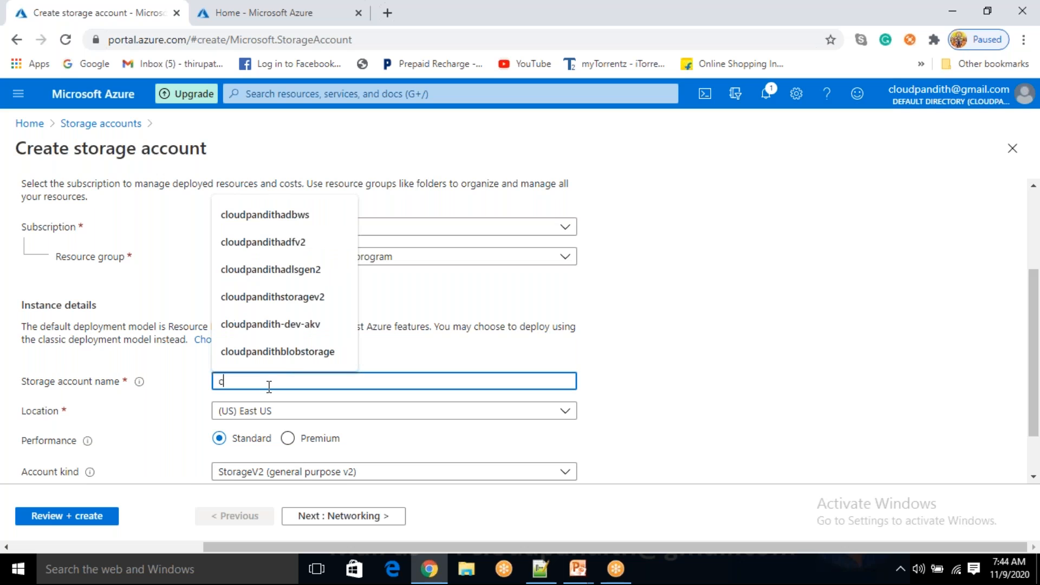
pyautogui.write('loudpandithcust')
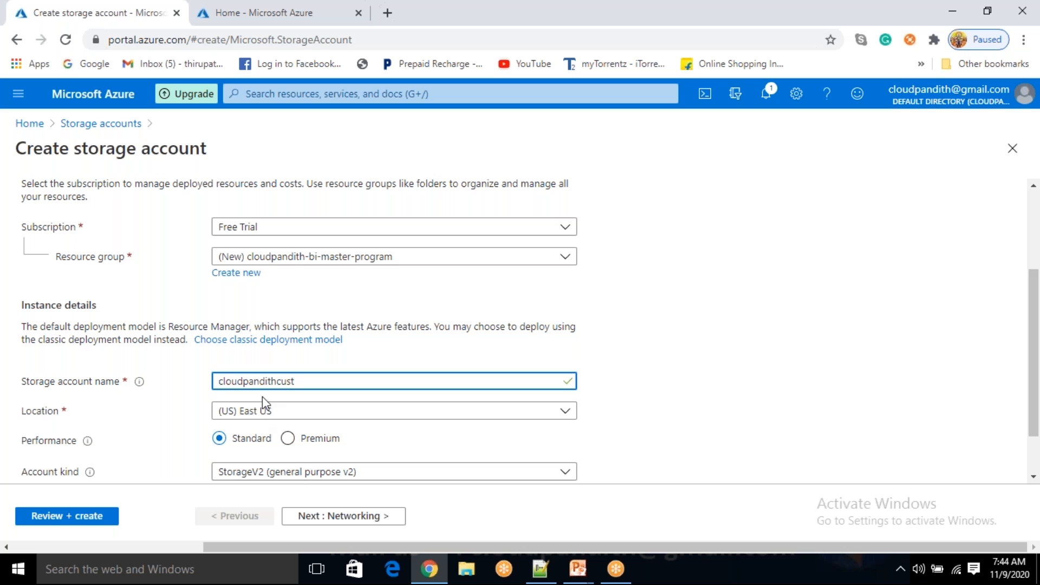
# Set the storage account's kind to BlobStorage
pyautogui.scroll(-1, 244, 444)
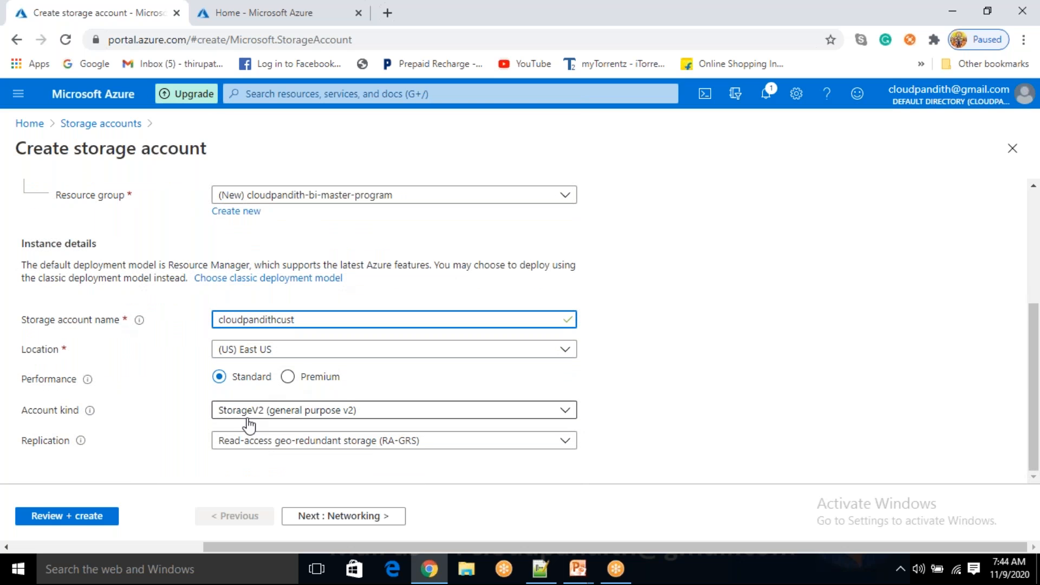
pyautogui.click(279, 415)
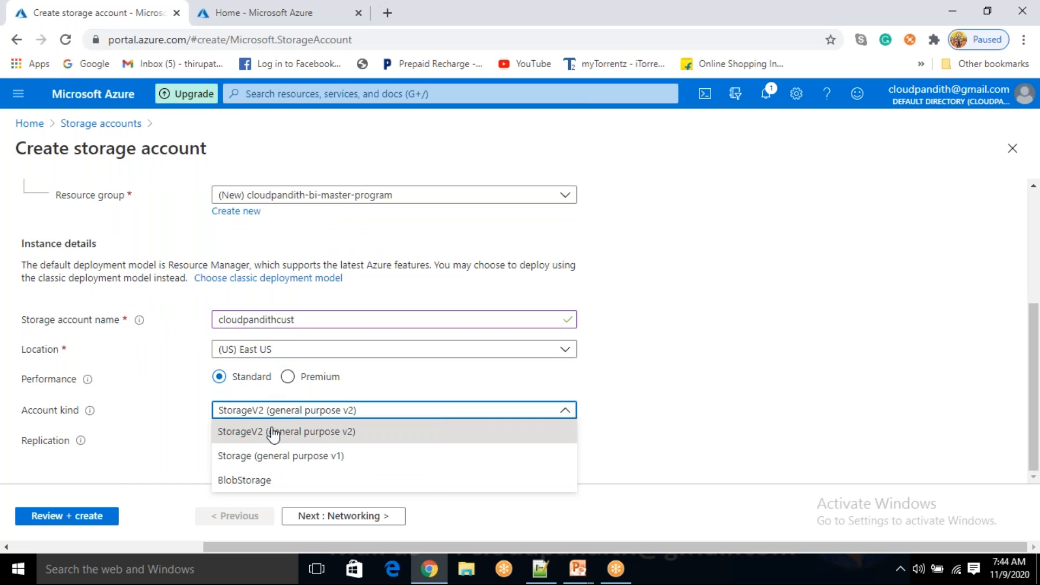
pyautogui.click(263, 486)
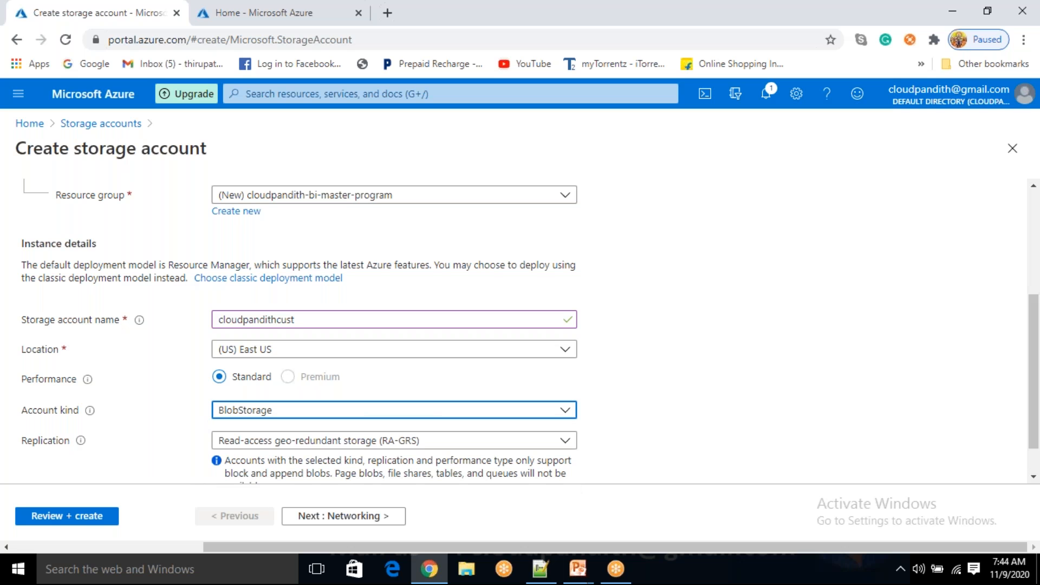
pyautogui.click(271, 418)
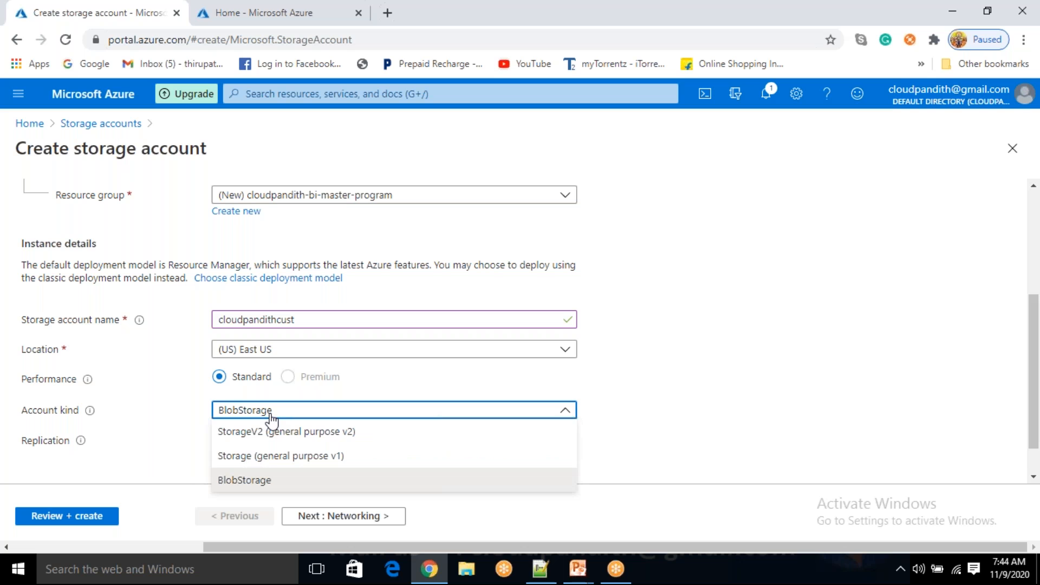
pyautogui.click(251, 484)
pyautogui.scroll(-1, 284, 424)
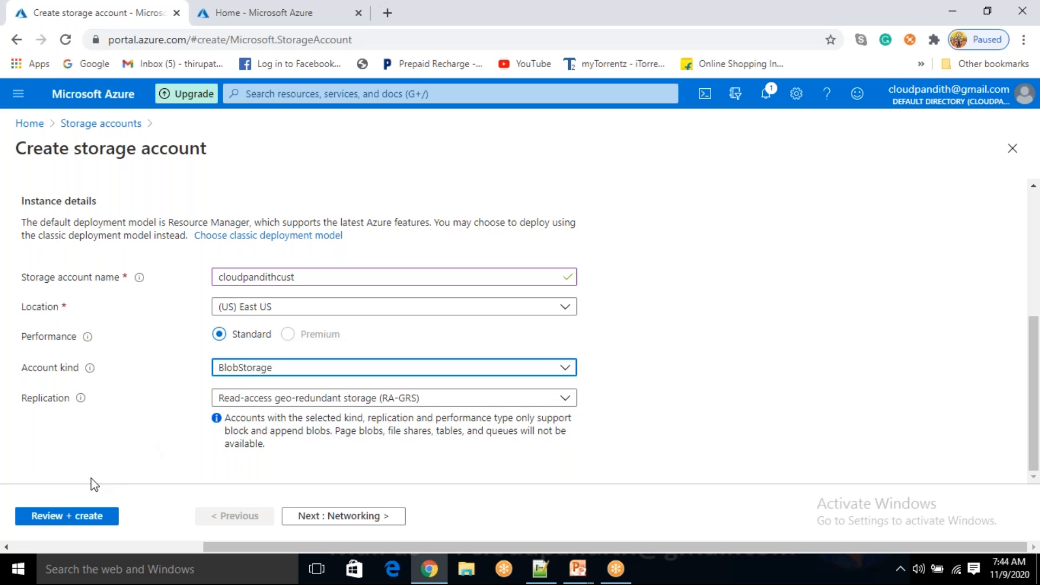
# Review the storage account settings, run the final validation and submit the account for creation
pyautogui.click(64, 515)
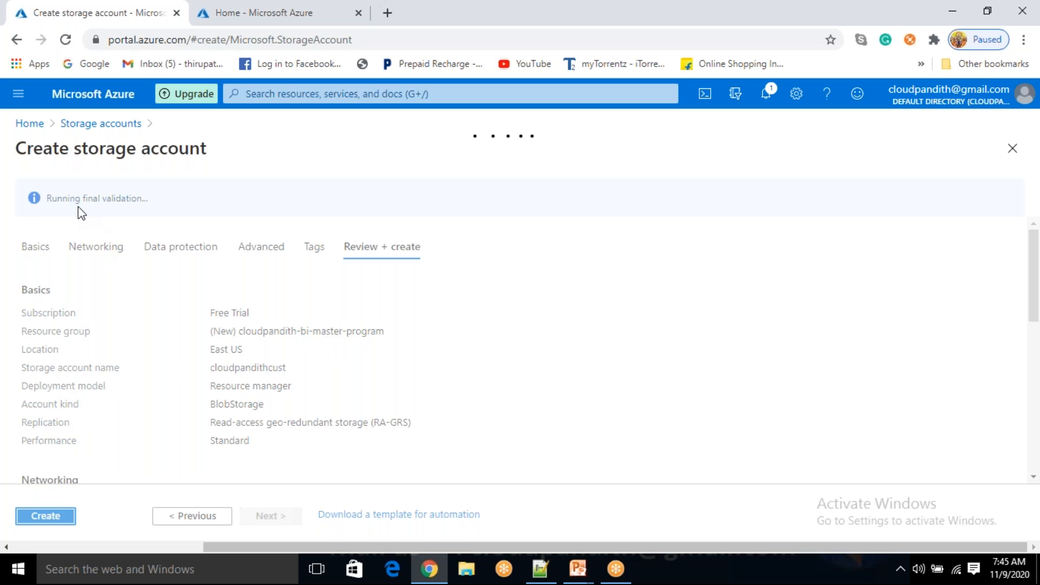
pyautogui.moveTo(75, 198); pyautogui.dragTo(42, 199)
pyautogui.click(223, 202)
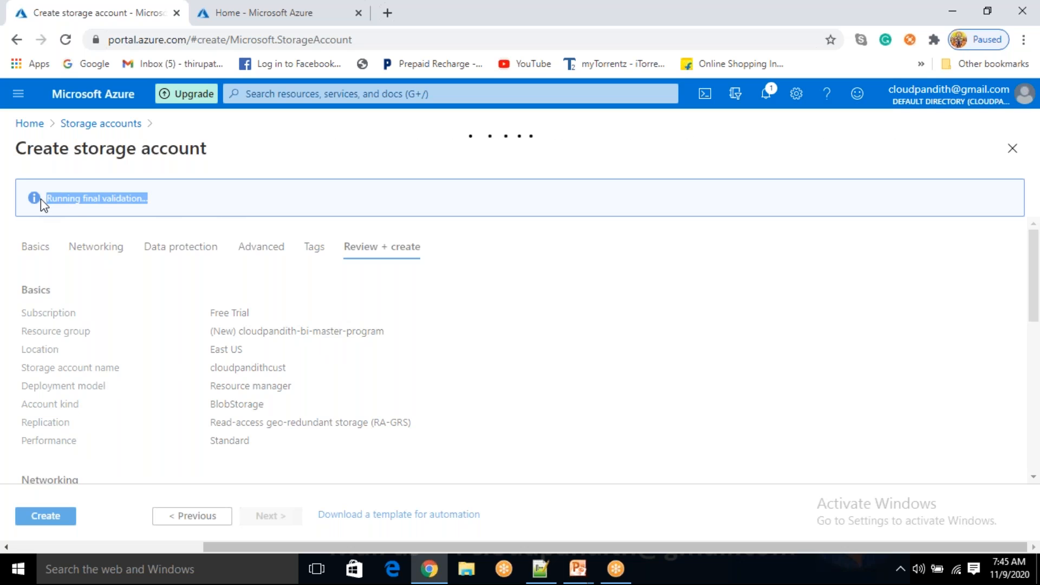
pyautogui.click(207, 205)
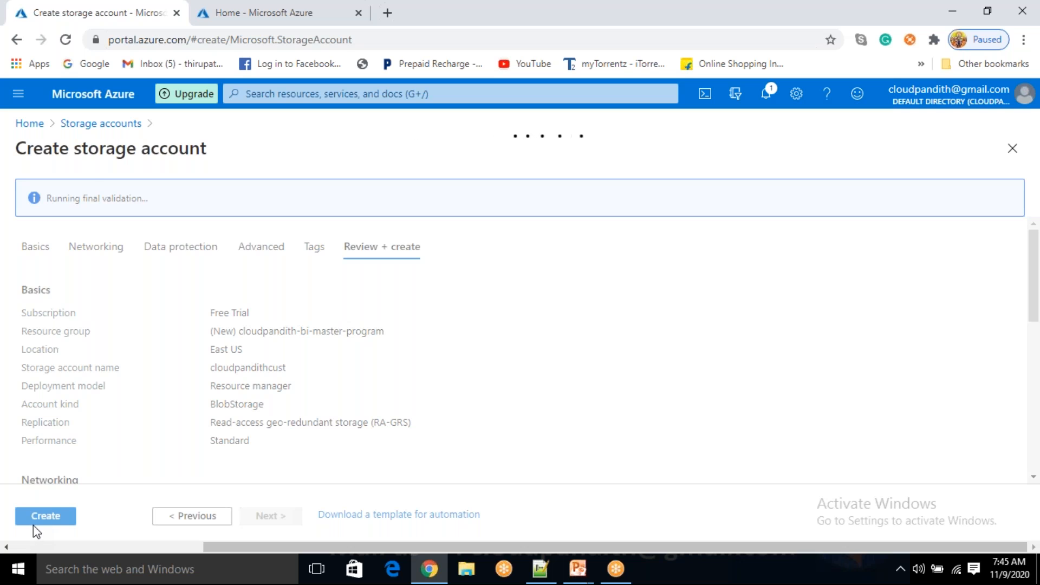
pyautogui.moveTo(64, 198); pyautogui.dragTo(116, 194)
pyautogui.click(185, 201)
pyautogui.click(411, 138)
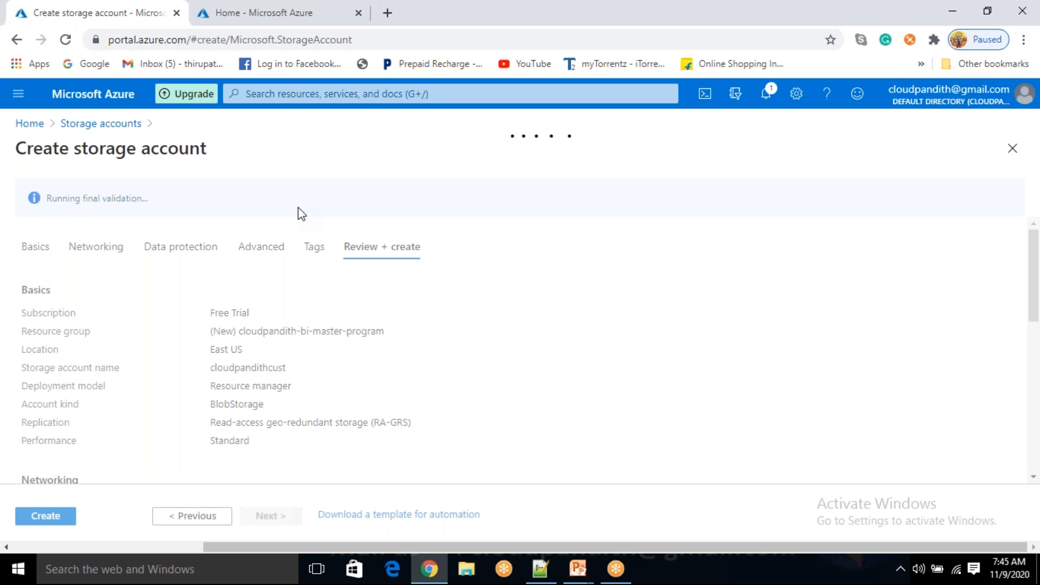
pyautogui.click(53, 519)
# In the other open portal page, find the Data factories service and start creating a new data factory
pyautogui.click(245, 12)
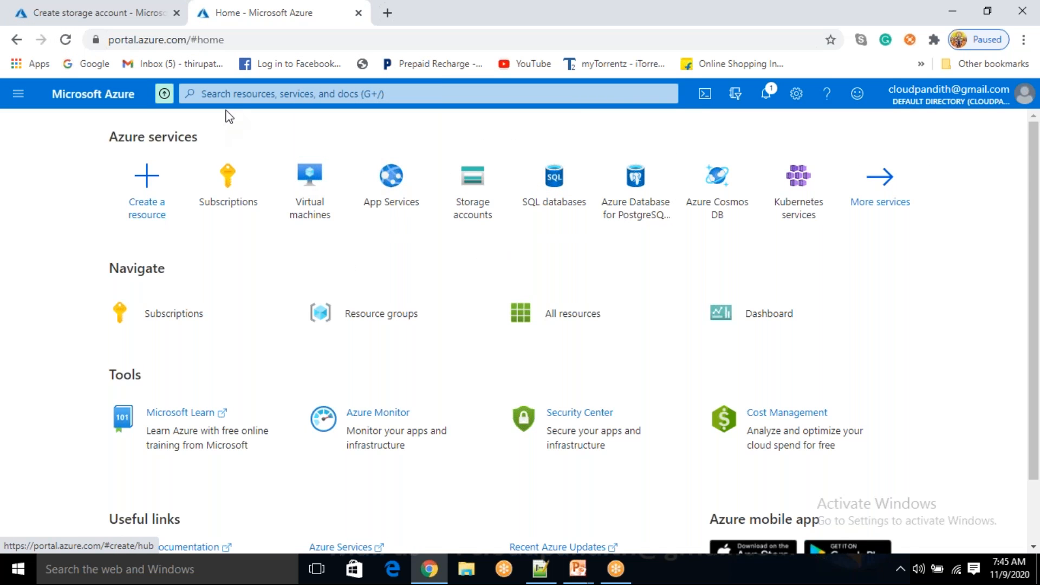
pyautogui.click(237, 94)
pyautogui.write('d')
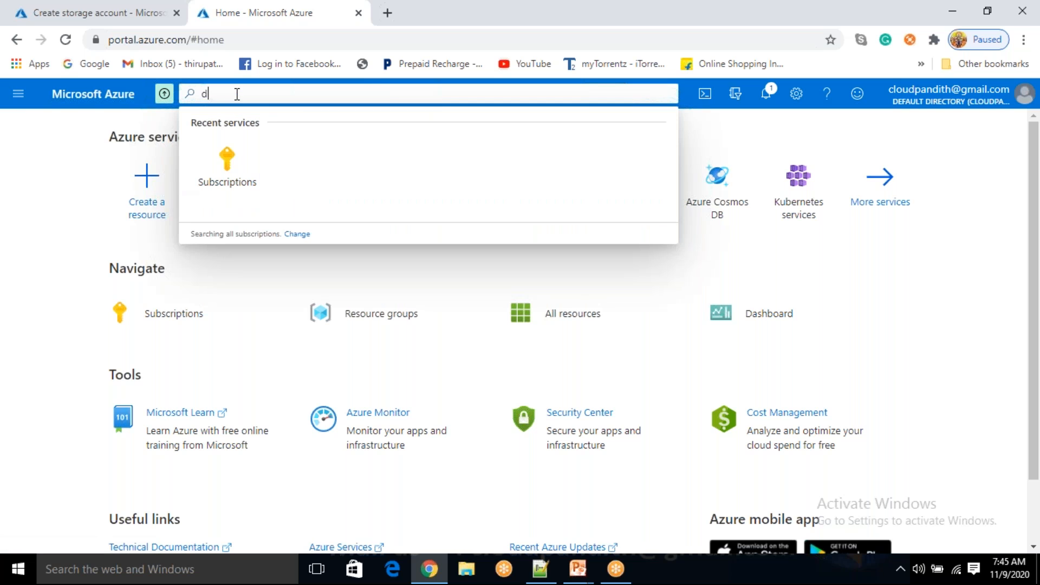
pyautogui.write('ata fact')
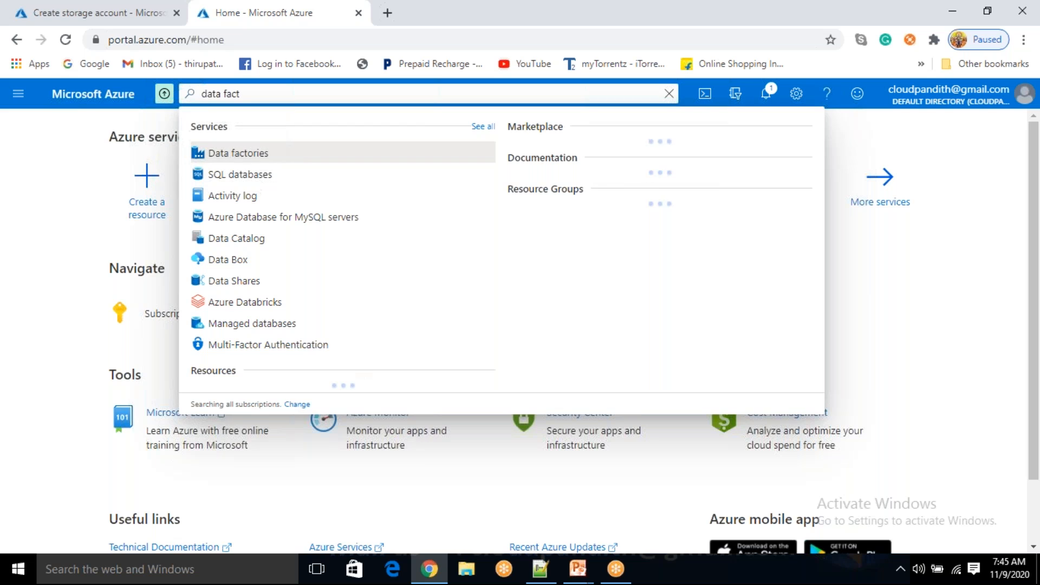
pyautogui.click(245, 154)
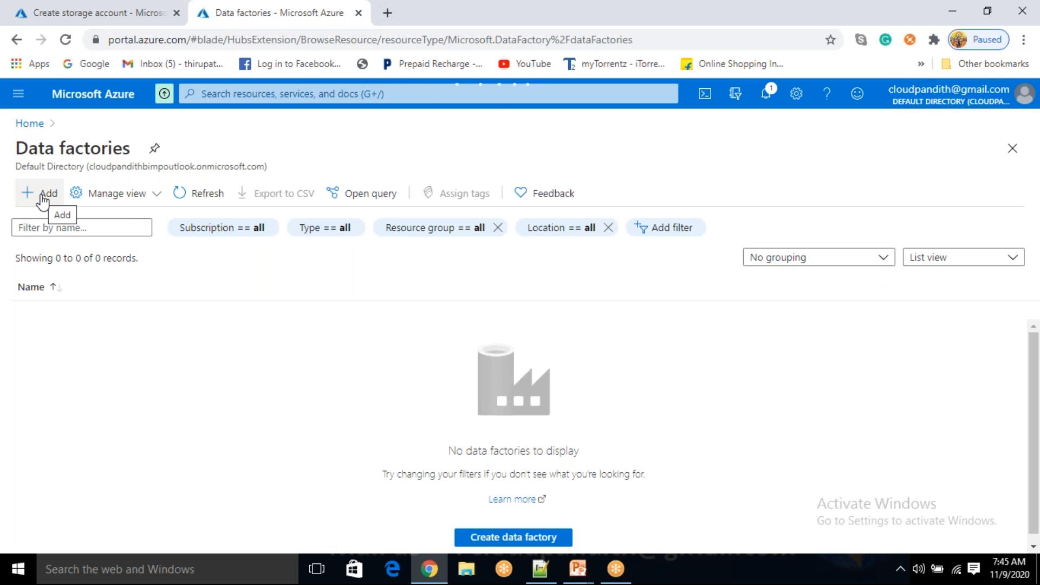
pyautogui.click(43, 200)
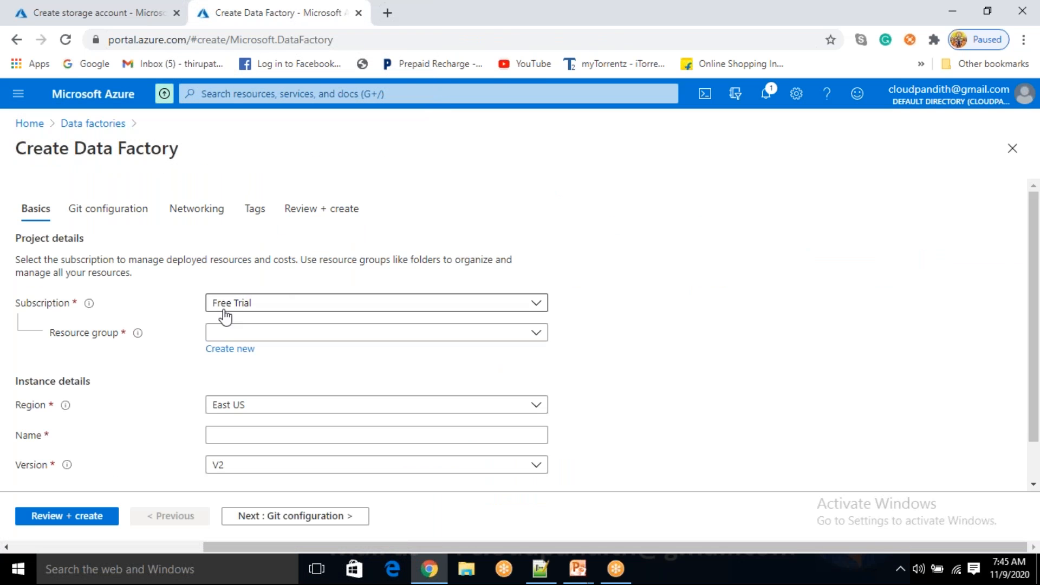
# Assign the data factory to the existing cloudpandith-bi-master-program resource group
pyautogui.click(257, 335)
pyautogui.click(257, 335)
pyautogui.click(249, 382)
# Name the data factory cloudpandithadfv2 and have the name checked for availability
pyautogui.scroll(-1, 247, 378)
pyautogui.click(227, 388)
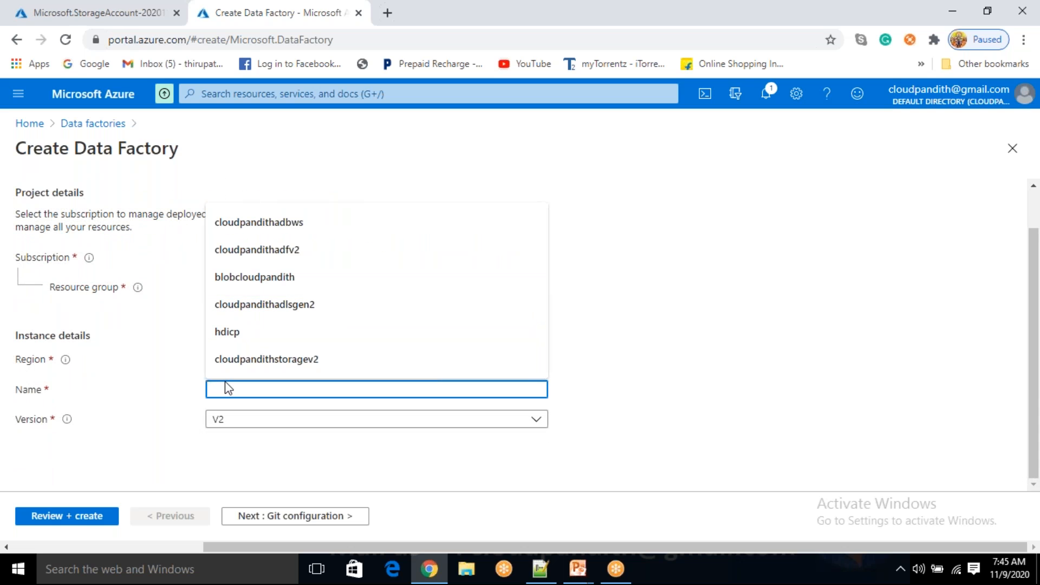
pyautogui.write('cloudpandithadfv2')
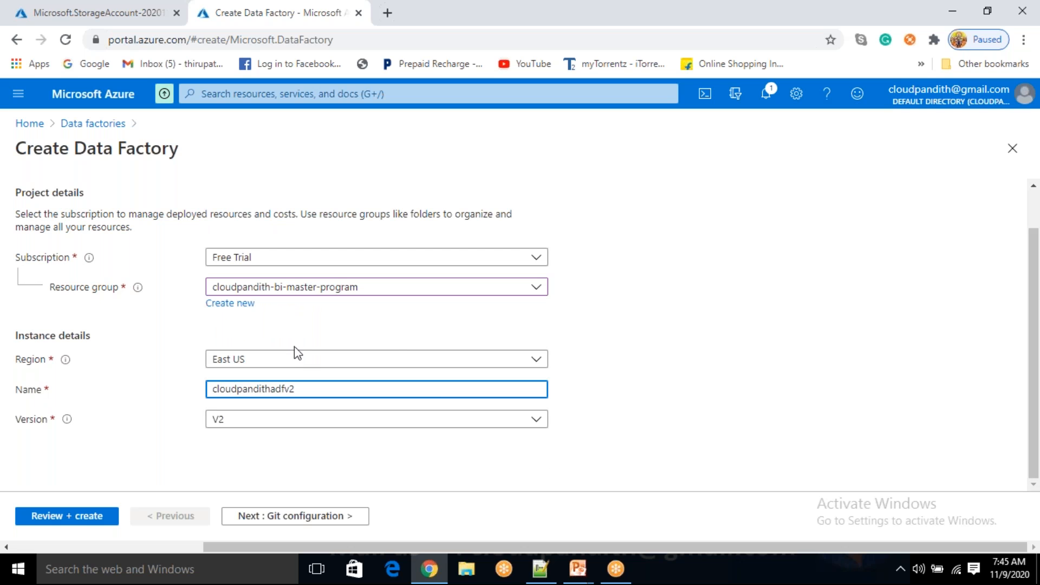
pyautogui.click(689, 355)
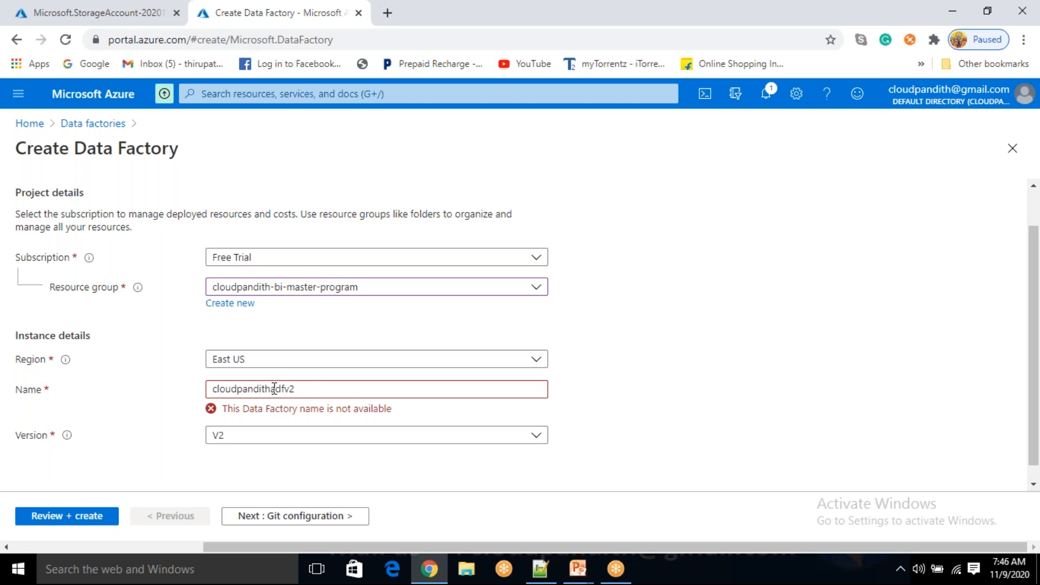
# Try shortening the data factory's name to cloudpandithadf
pyautogui.click(302, 389)
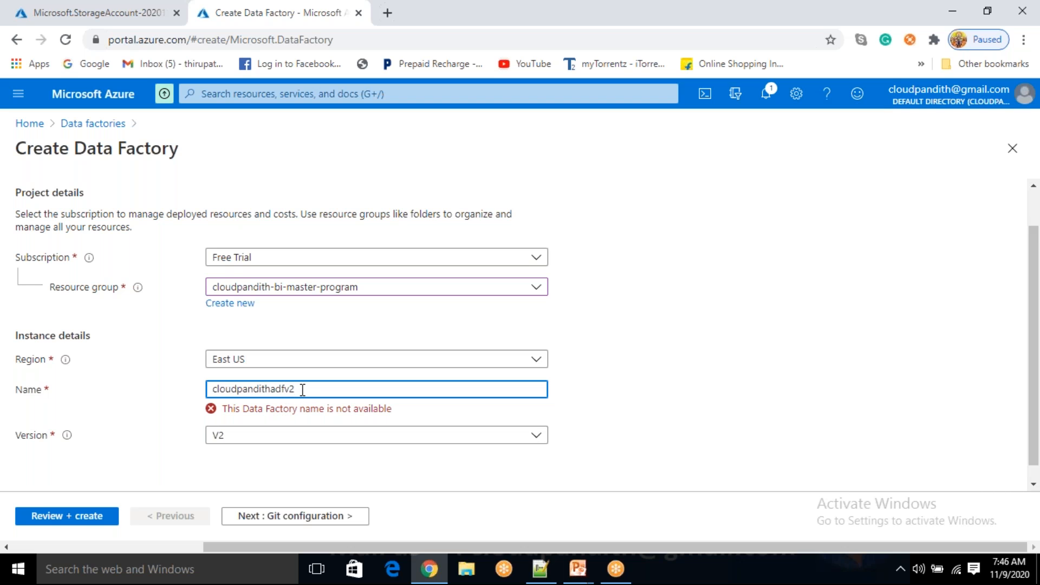
pyautogui.press('BackSpace')
pyautogui.press('BackSpace')
pyautogui.click(691, 341)
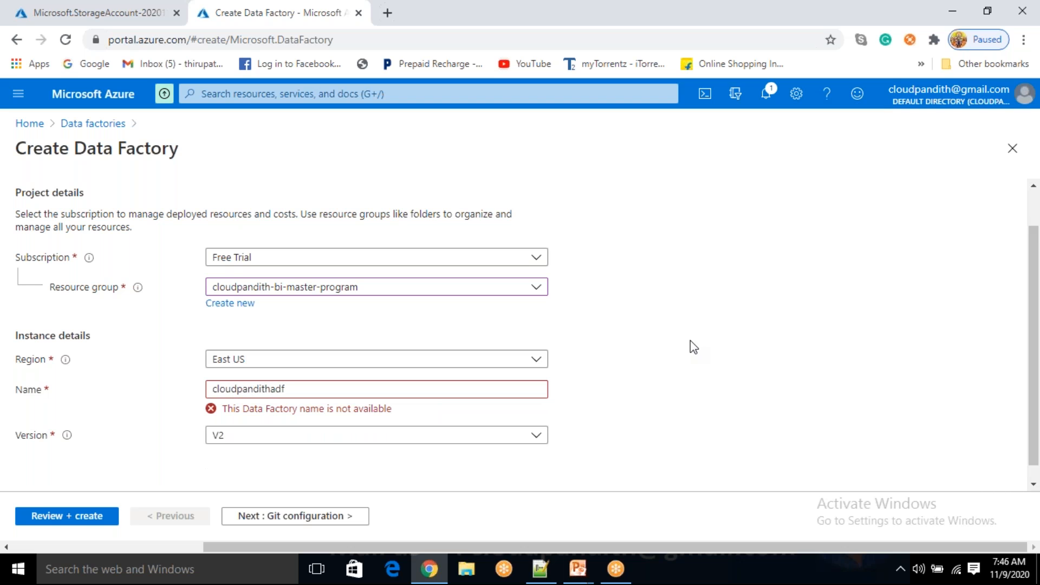
pyautogui.doubleClick(618, 355)
pyautogui.click(590, 378)
pyautogui.doubleClick(612, 387)
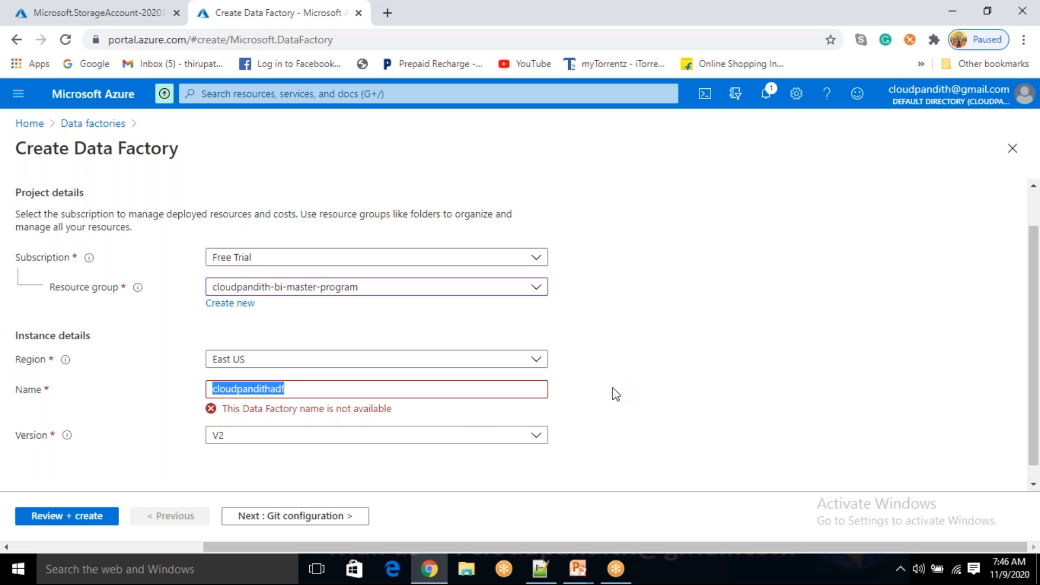
# Add the v2 suffix back so the data factory's name reads cloudpandithadfv2
pyautogui.doubleClick(336, 393)
pyautogui.click(336, 393)
pyautogui.click(650, 358)
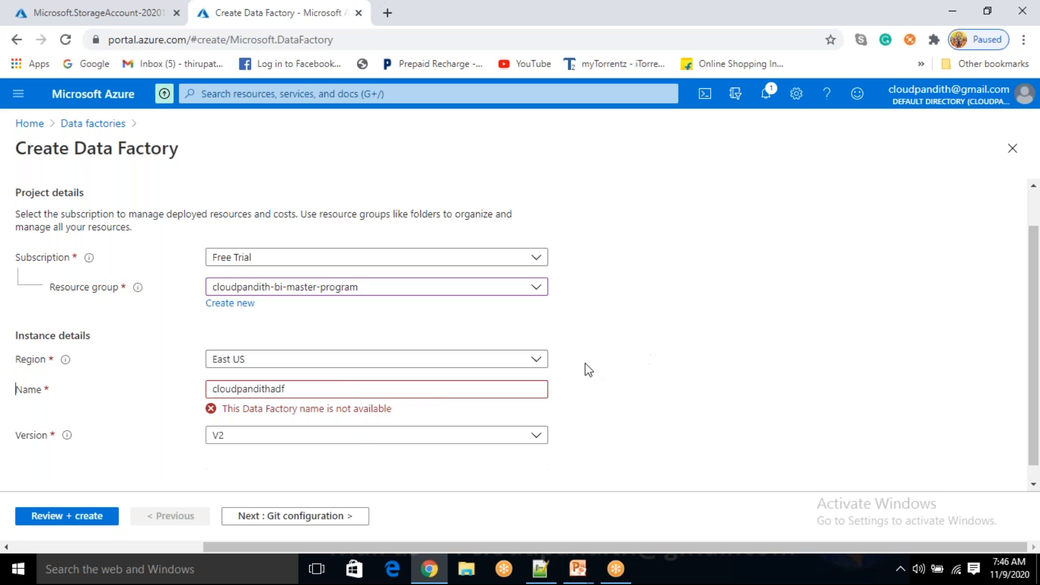
pyautogui.click(335, 388)
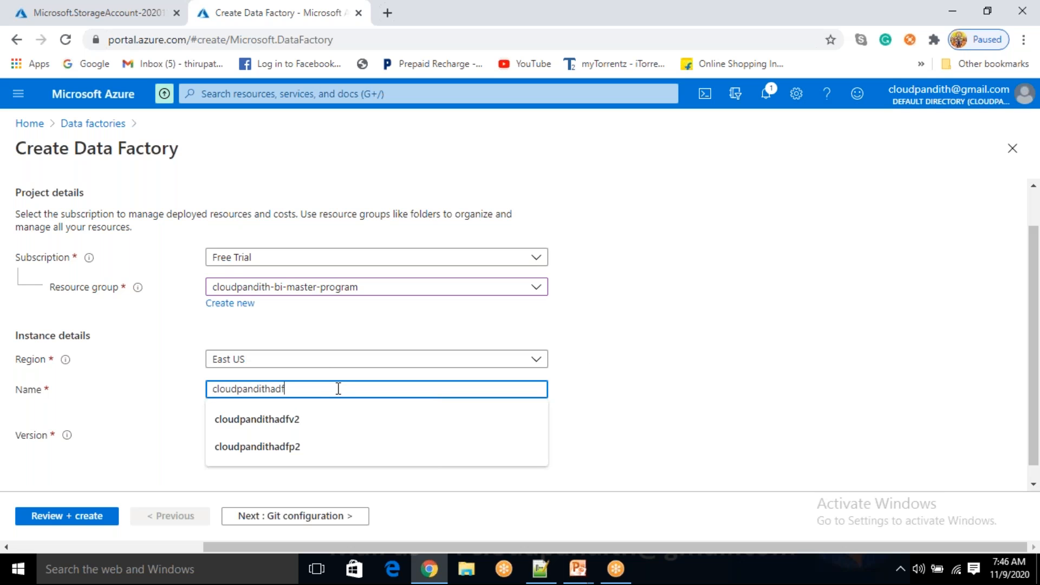
pyautogui.write('v2')
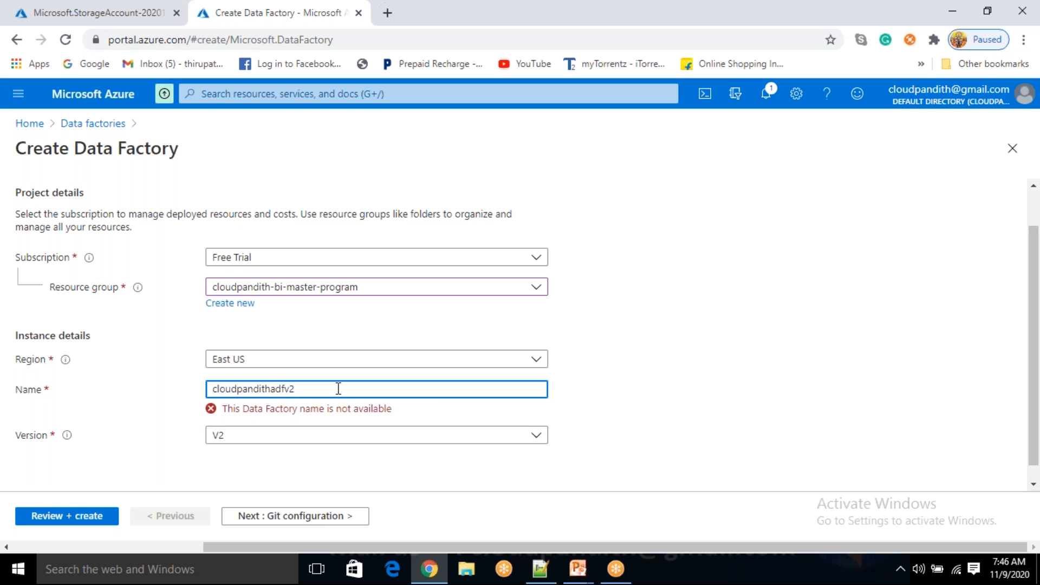
# Try cloudpandithmadfv2 as the data factory's name and have its availability checked
pyautogui.write('master')
pyautogui.hotkey('shift', 'Home')
pyautogui.press('BackSpace')
pyautogui.write('m')
pyautogui.click(698, 389)
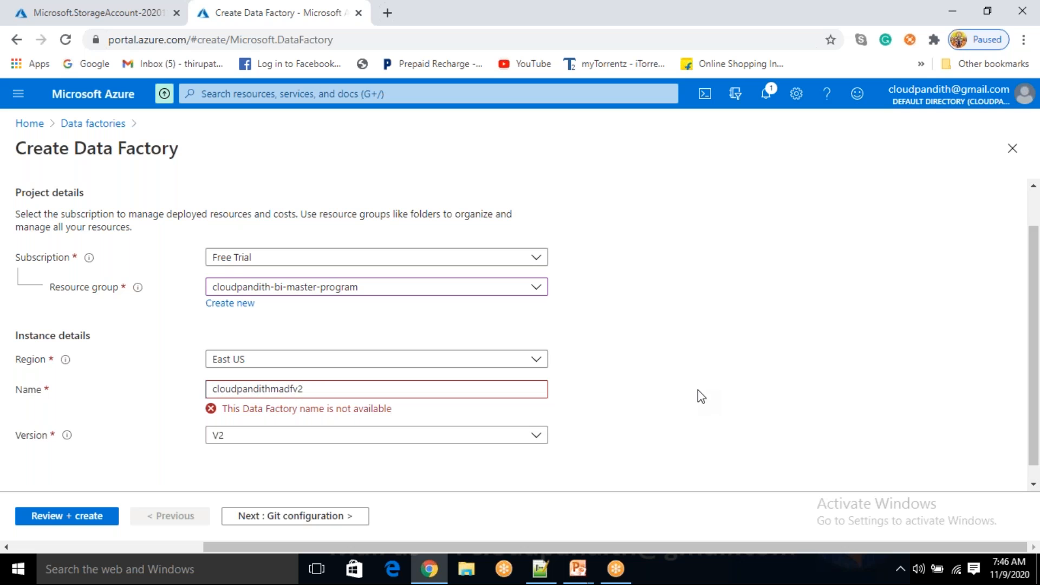
# Insert a p after the m so the data factory's name reads cloudpandithmpadfv2
pyautogui.click(280, 389)
pyautogui.write('p')
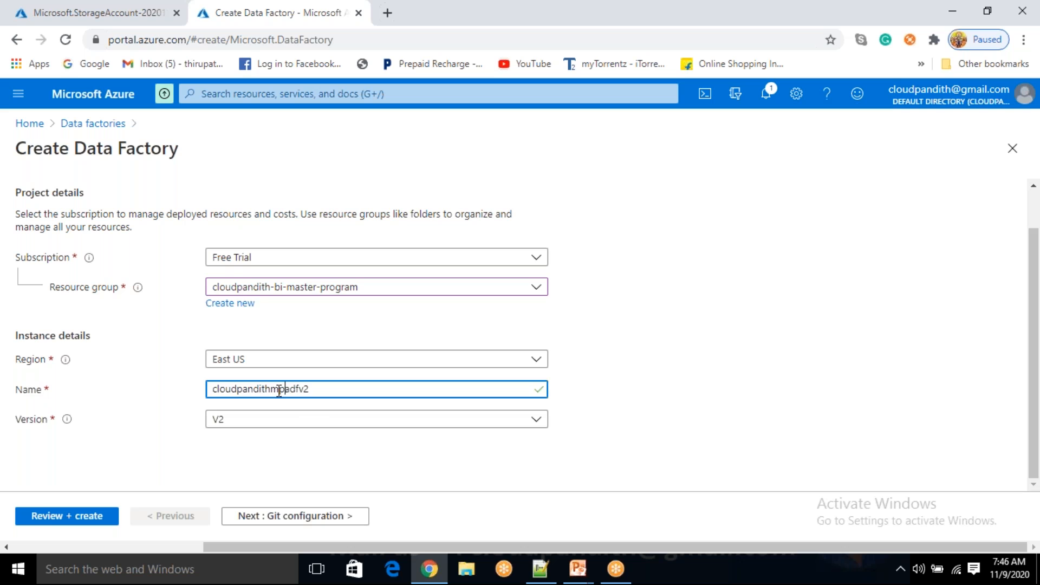
pyautogui.moveTo(271, 388); pyautogui.dragTo(279, 387)
pyautogui.click(685, 385)
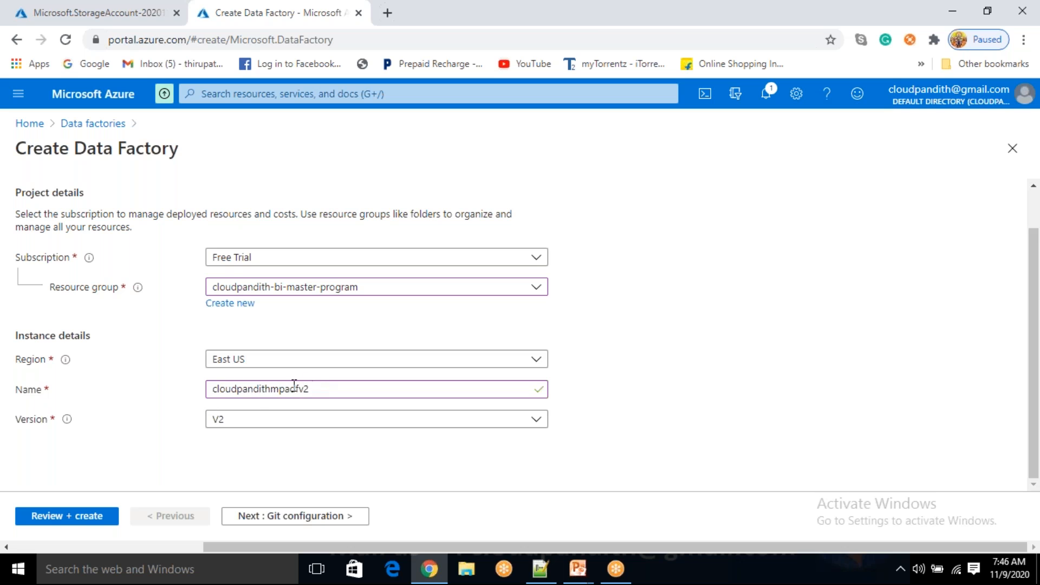
pyautogui.moveTo(319, 390); pyautogui.dragTo(211, 389)
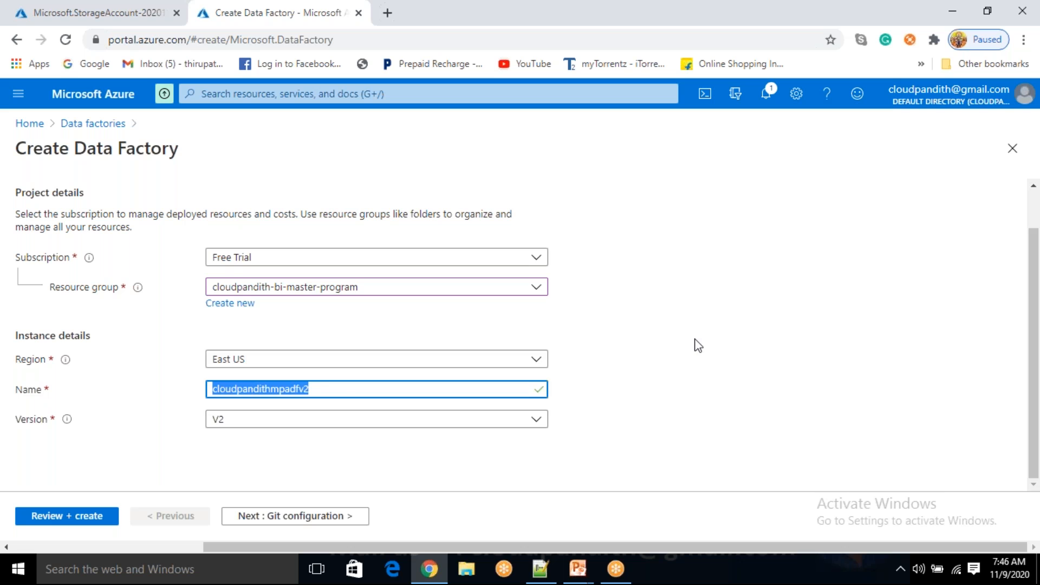
pyautogui.click(695, 339)
pyautogui.moveTo(319, 392); pyautogui.dragTo(211, 391)
pyautogui.click(617, 341)
# Postpone the data factory's Git configuration, then validate the settings and create the data factory
pyautogui.click(319, 521)
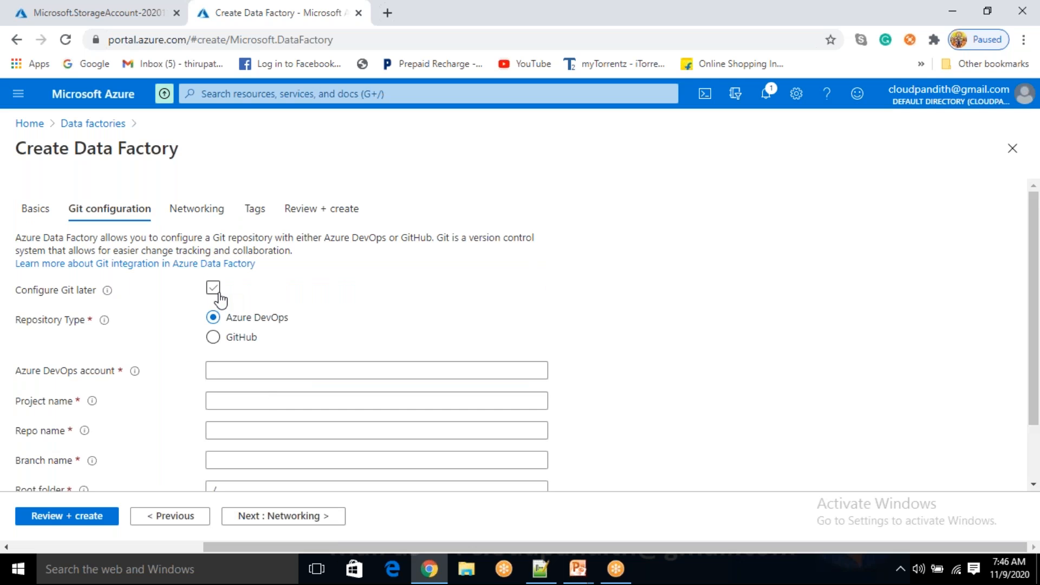
pyautogui.click(216, 292)
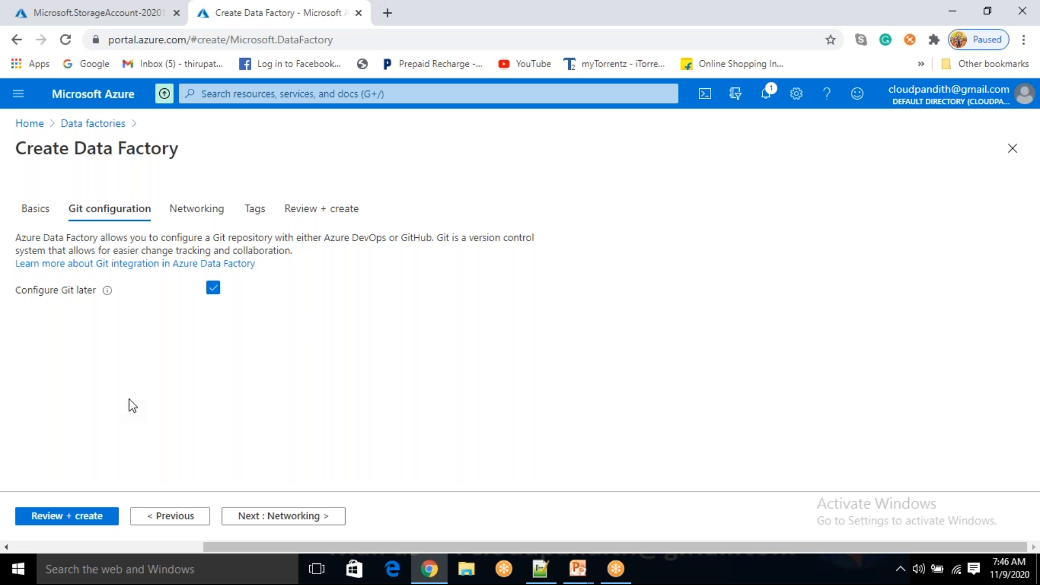
pyautogui.click(60, 519)
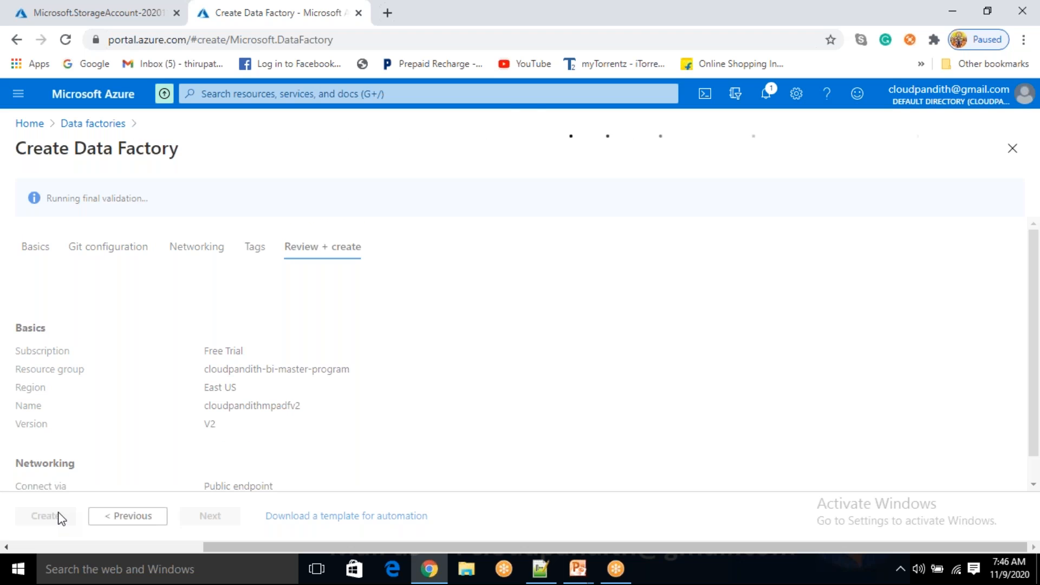
pyautogui.moveTo(56, 198); pyautogui.dragTo(114, 201)
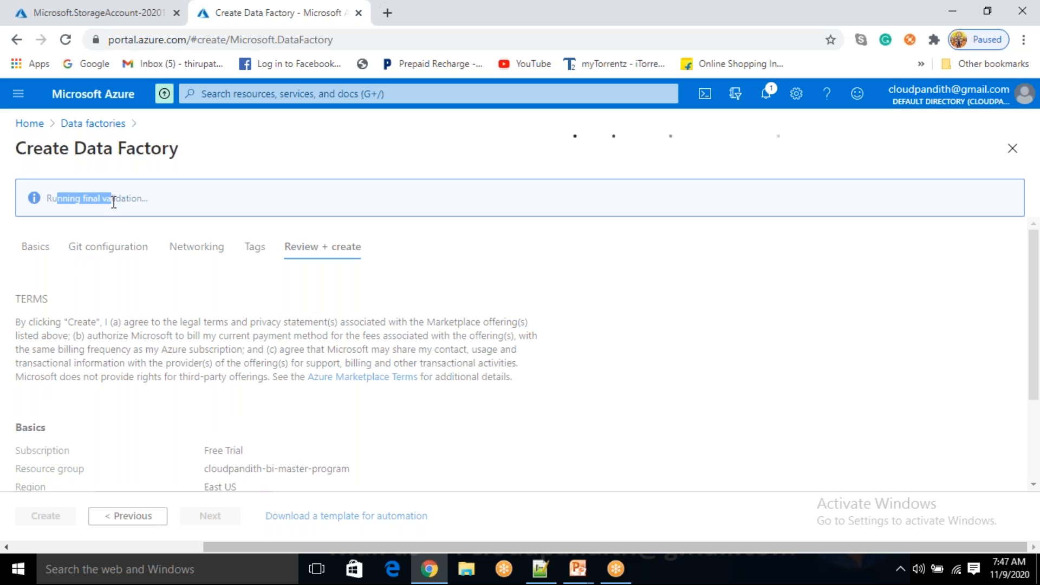
pyautogui.click(177, 420)
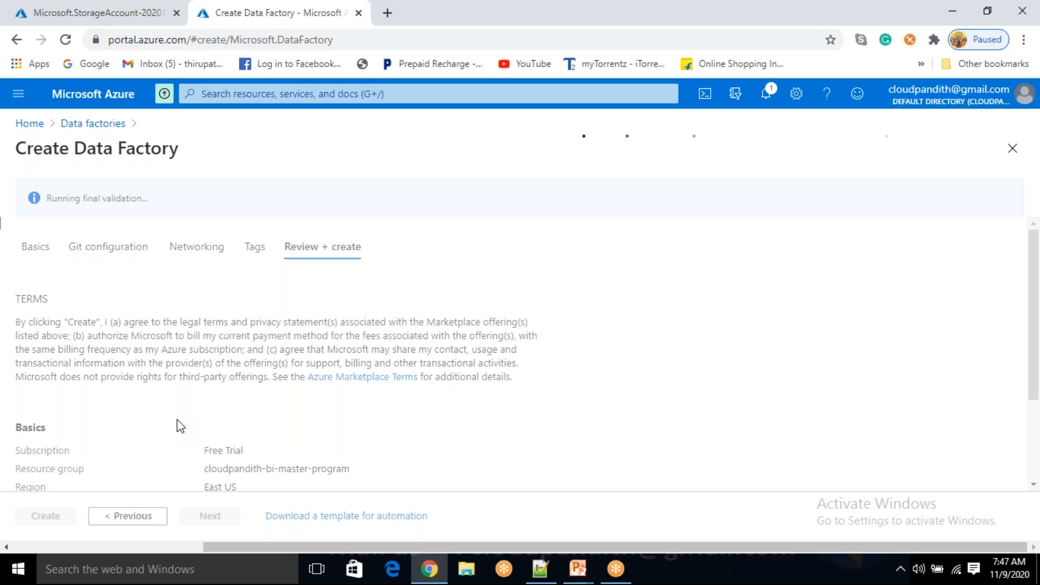
pyautogui.scroll(-3, 178, 422)
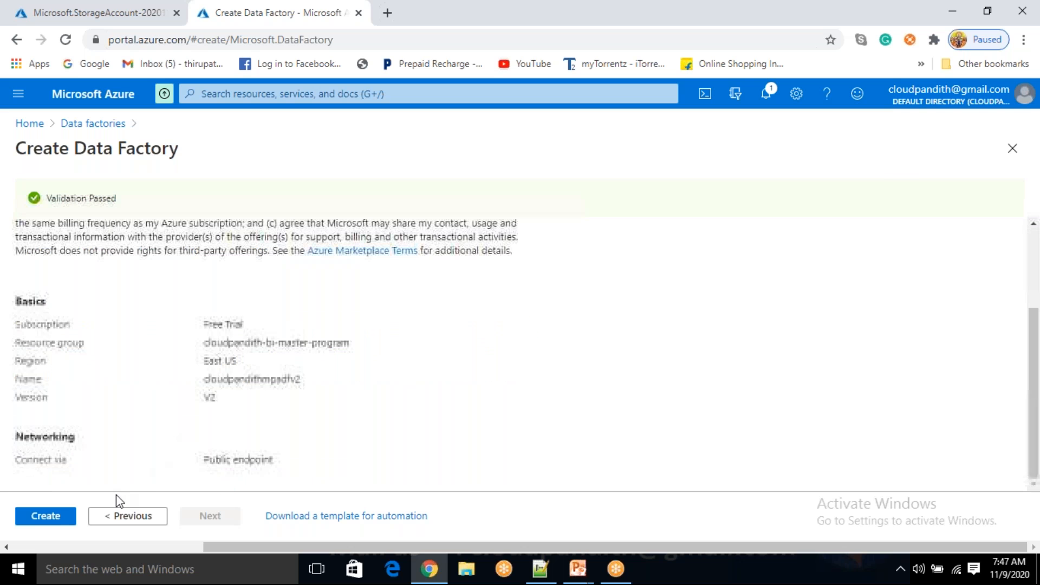
pyautogui.click(51, 519)
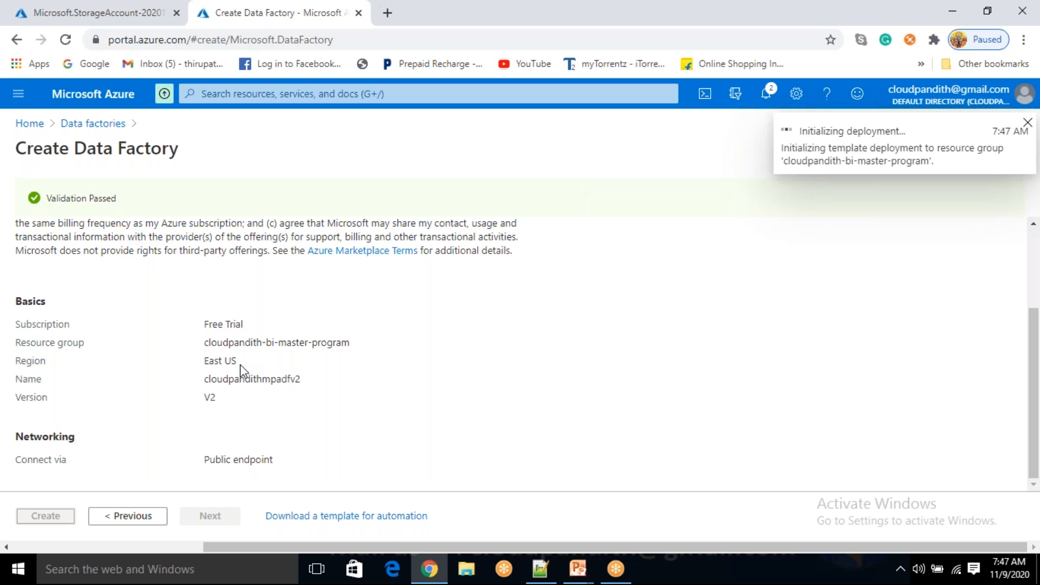
pyautogui.scroll(2, 241, 365)
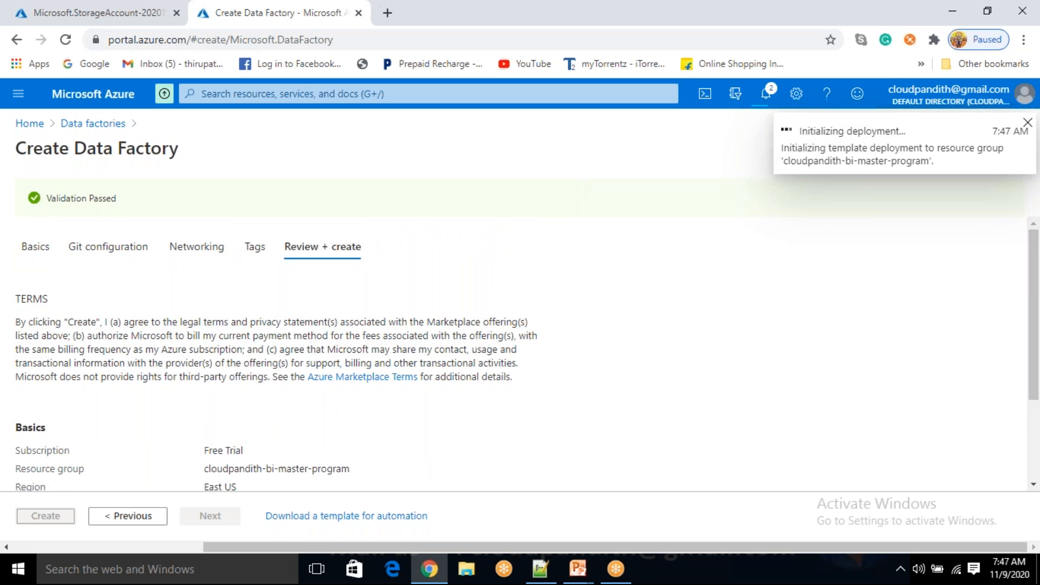
# Open the containers of the deployed cloudpandithcust storage account and create a private container named metadata
pyautogui.click(122, 17)
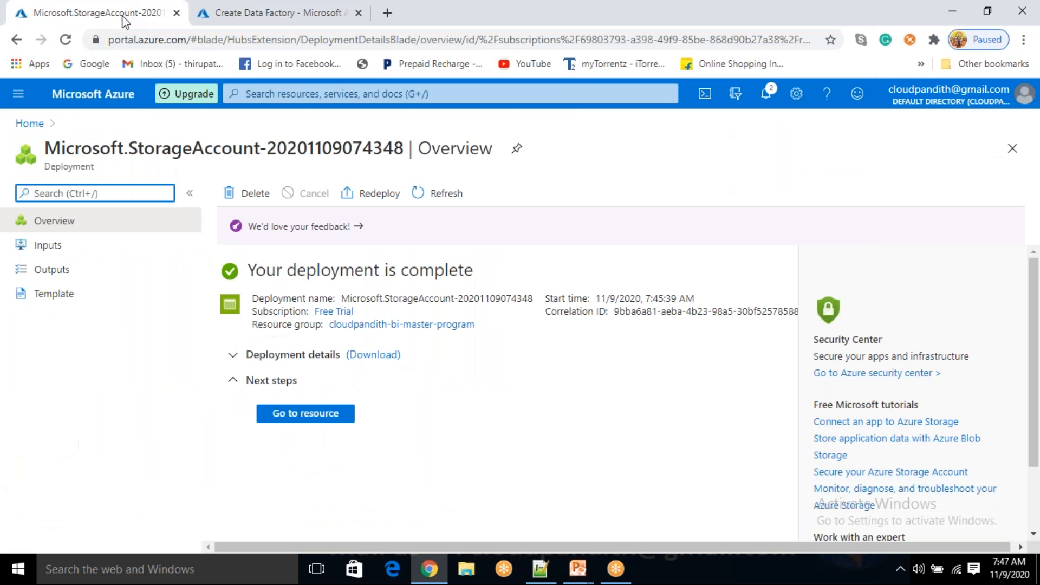
pyautogui.click(305, 413)
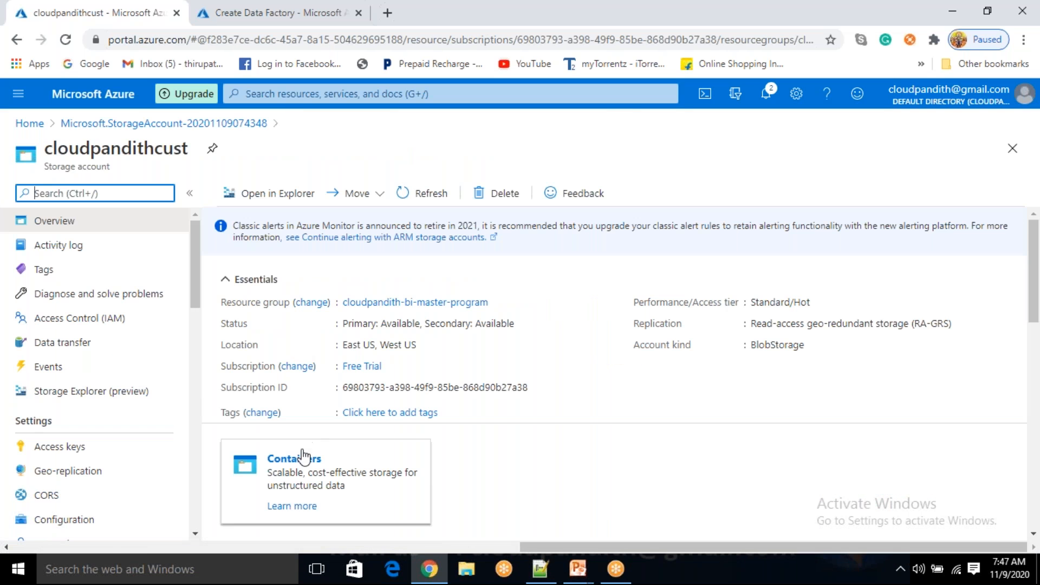
pyautogui.click(302, 461)
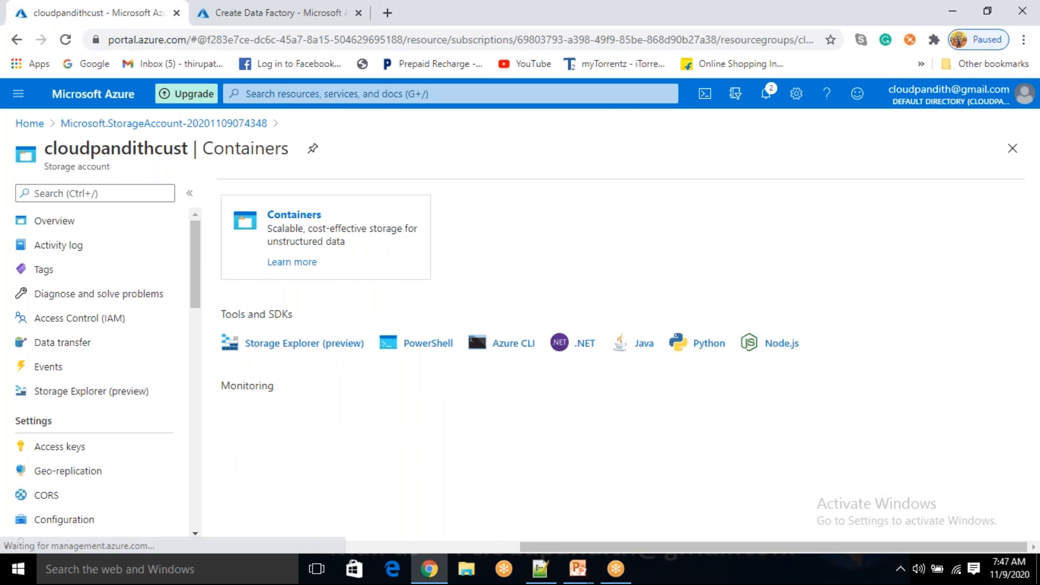
pyautogui.click(324, 348)
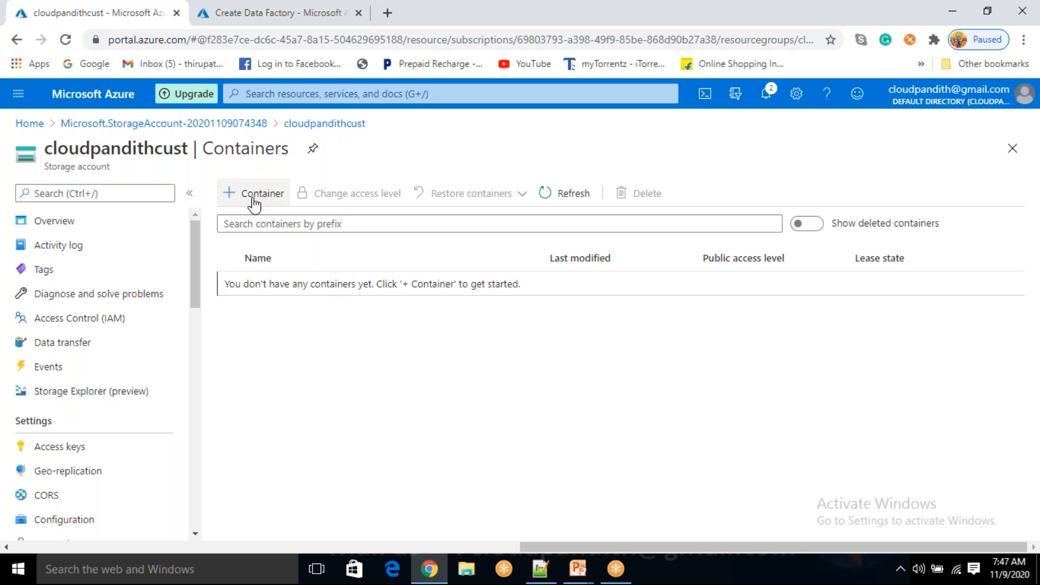
pyautogui.click(281, 192)
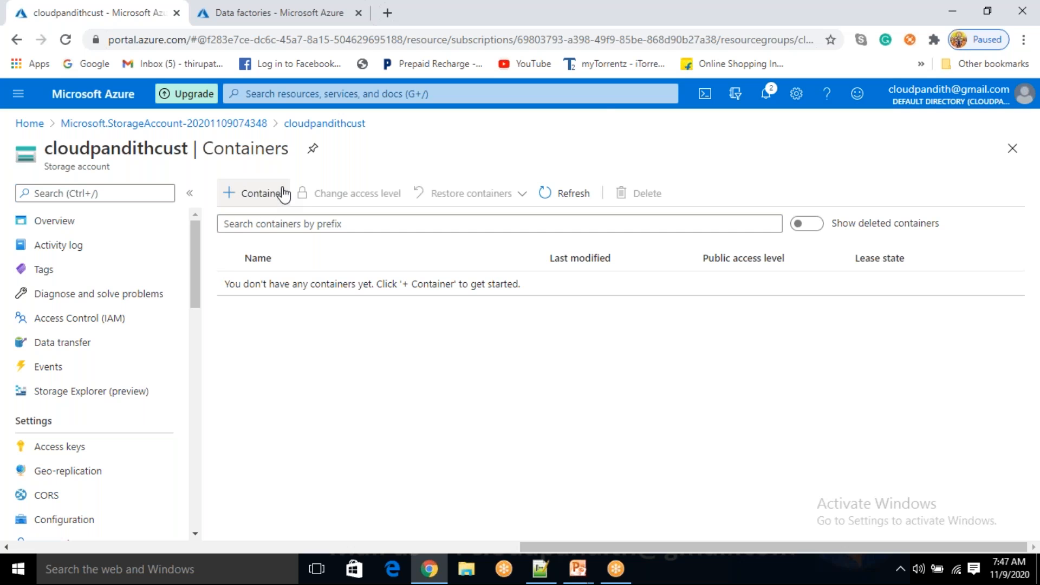
pyautogui.write('metadat')
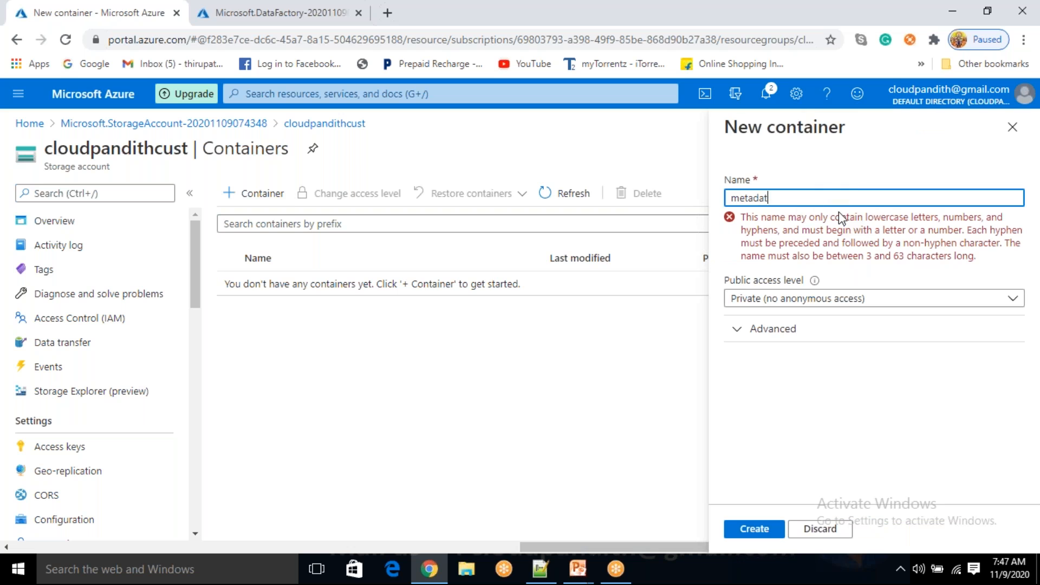
pyautogui.click(866, 529)
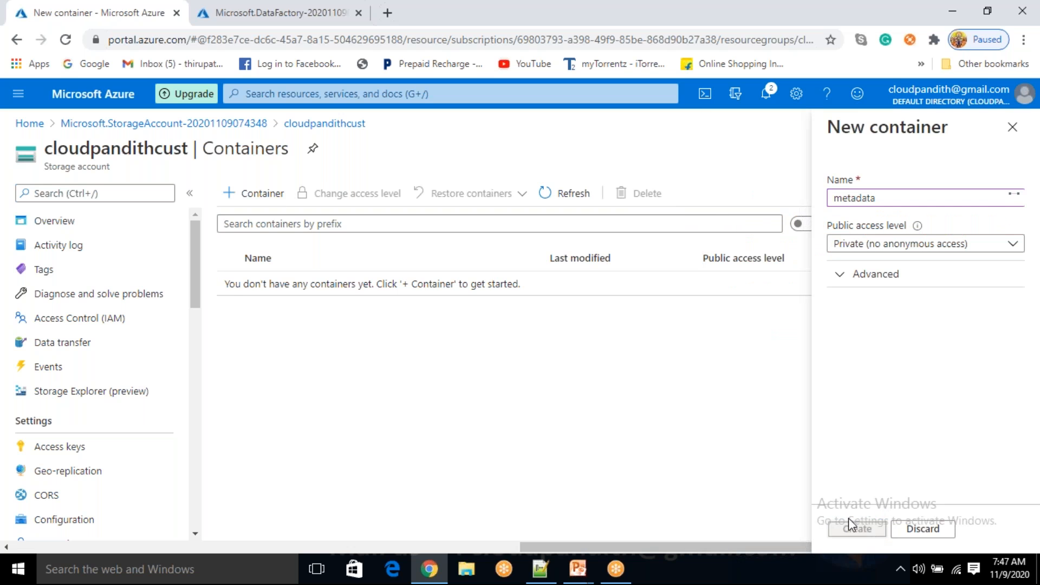
# Create two more private containers named cloudpandith and training in the storage account
pyautogui.click(264, 196)
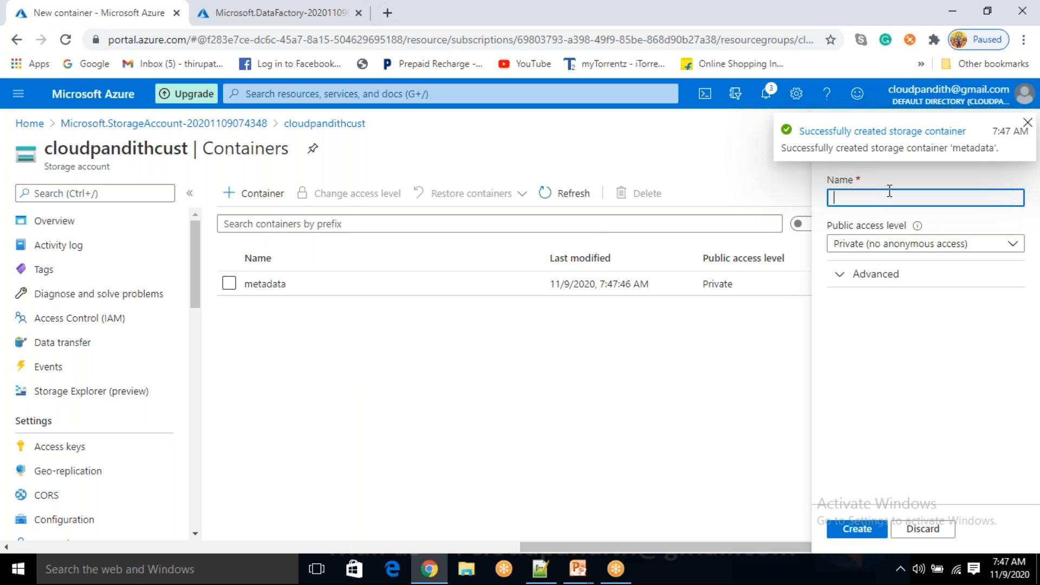
pyautogui.write('cloudpandith')
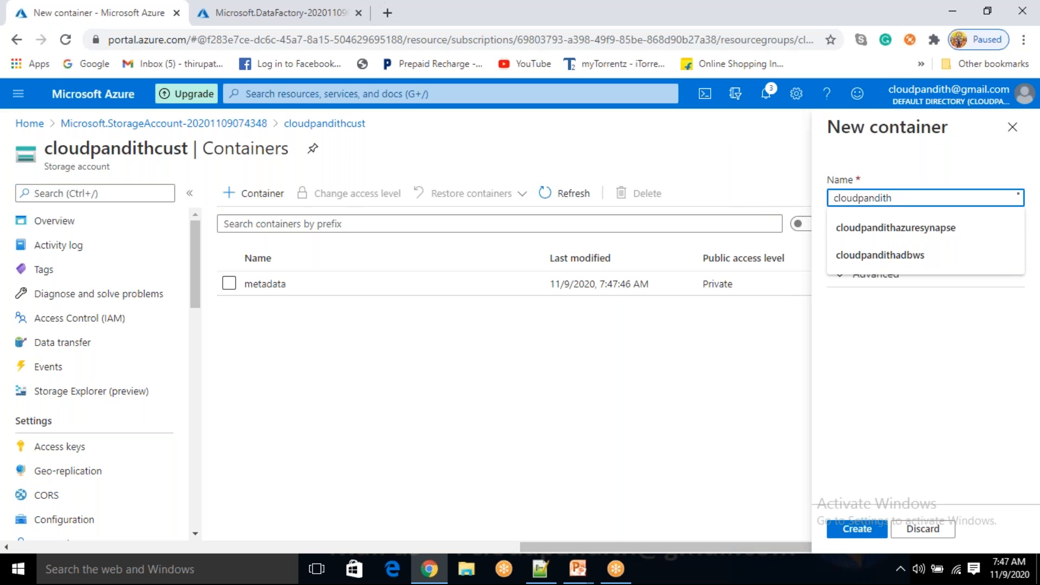
pyautogui.click(857, 529)
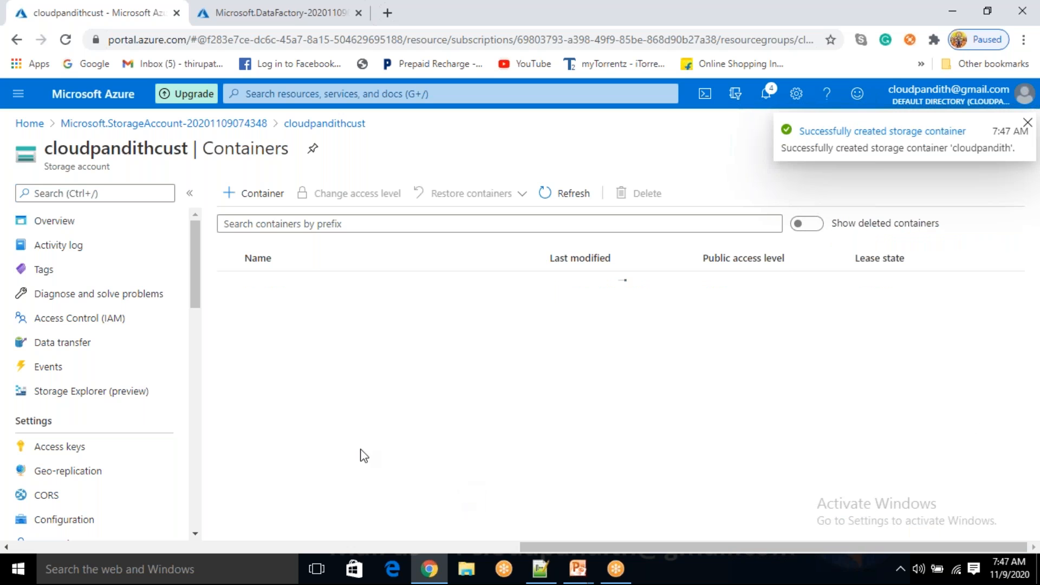
pyautogui.click(270, 199)
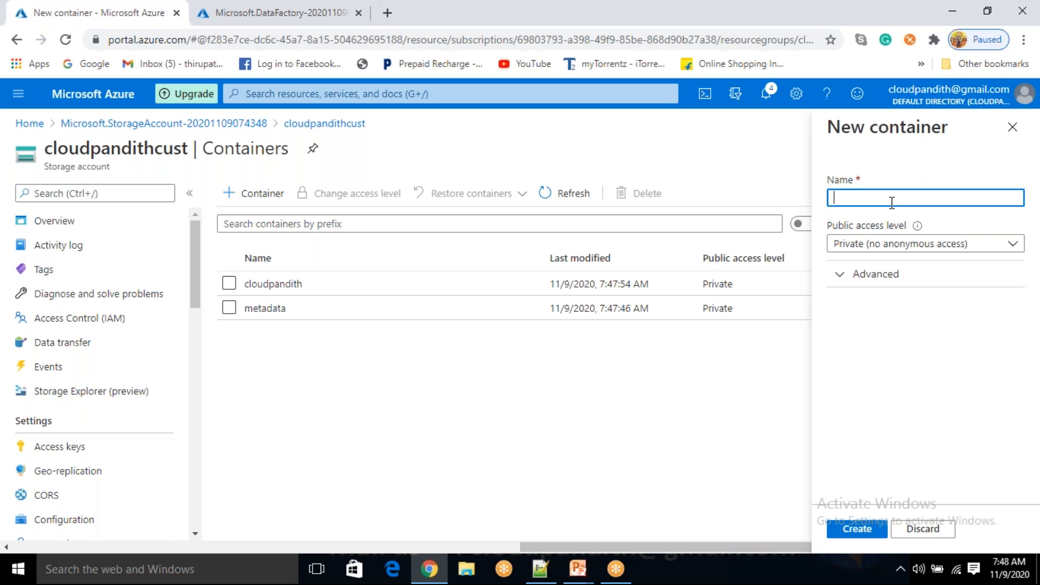
pyautogui.write('ining')
pyautogui.click(858, 528)
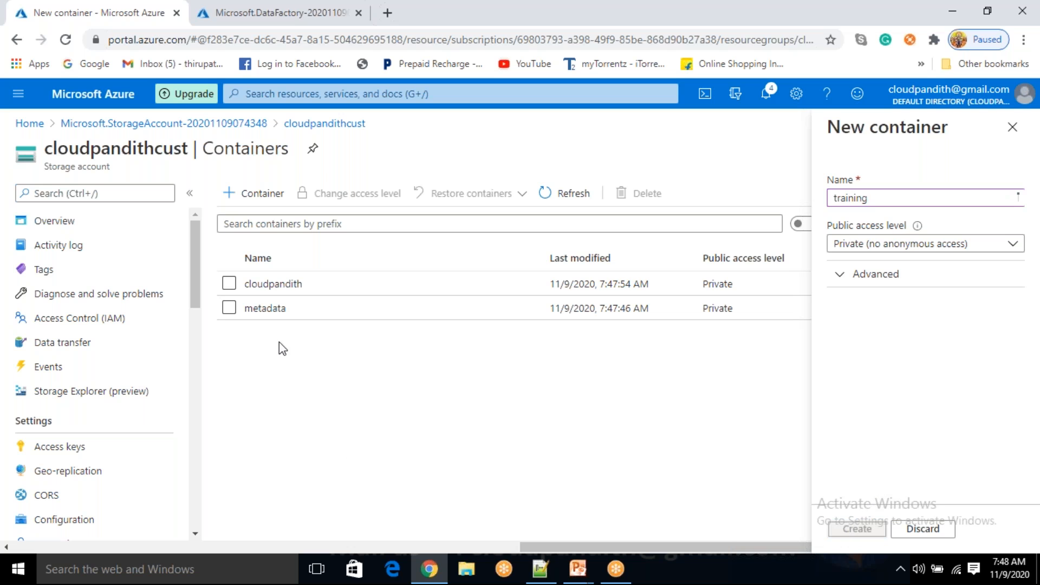
# Create private containers named azure and databricks in the storage account
pyautogui.click(255, 194)
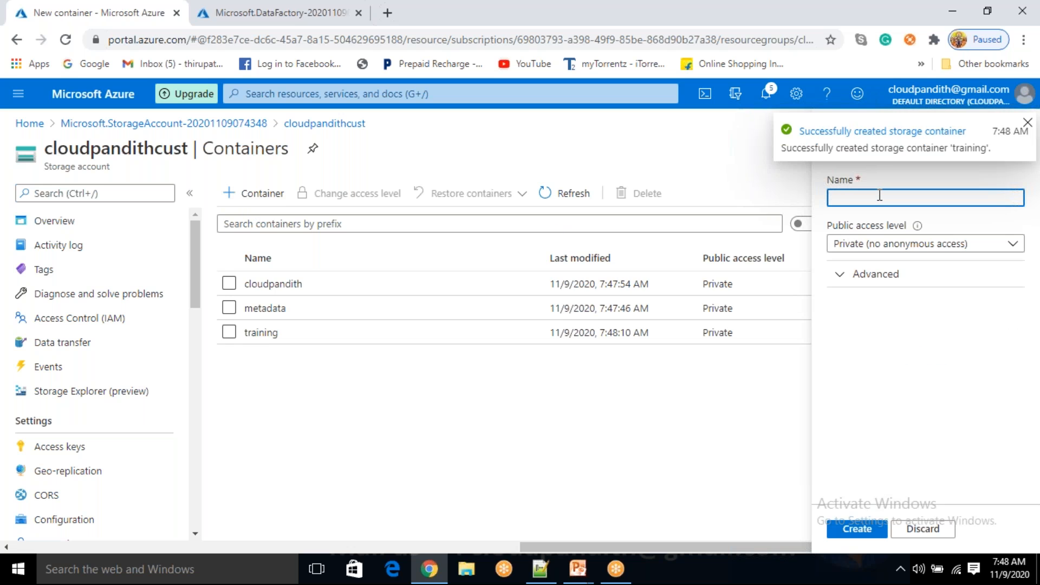
pyautogui.write('azure')
pyautogui.click(859, 529)
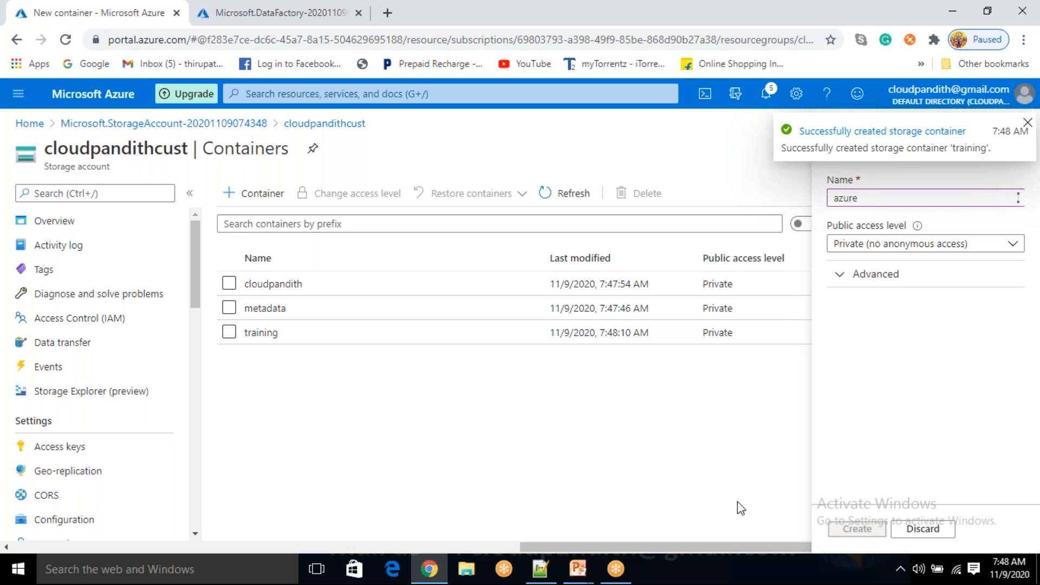
pyautogui.click(258, 194)
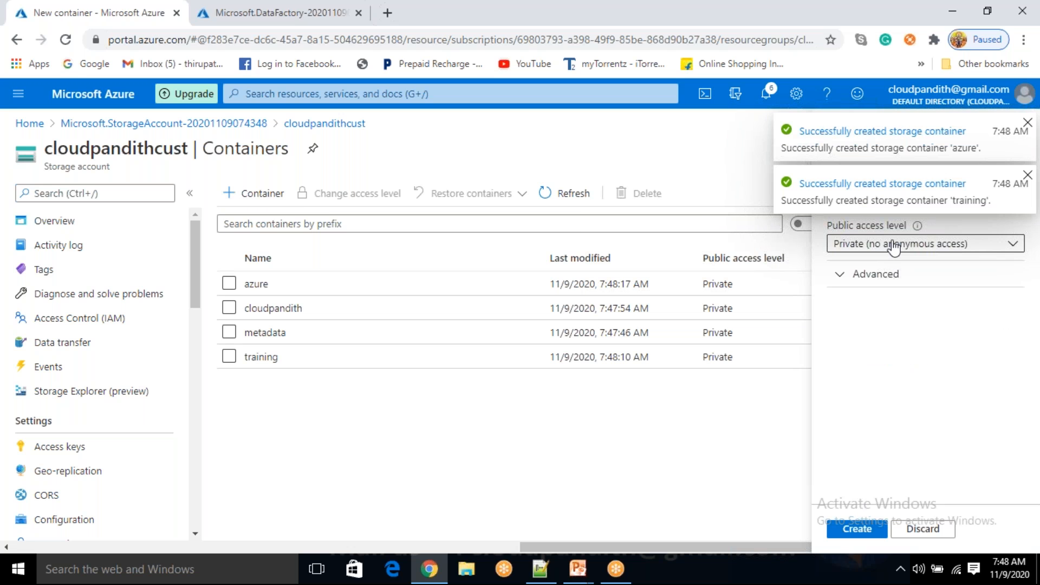
pyautogui.write('databricks')
pyautogui.click(845, 527)
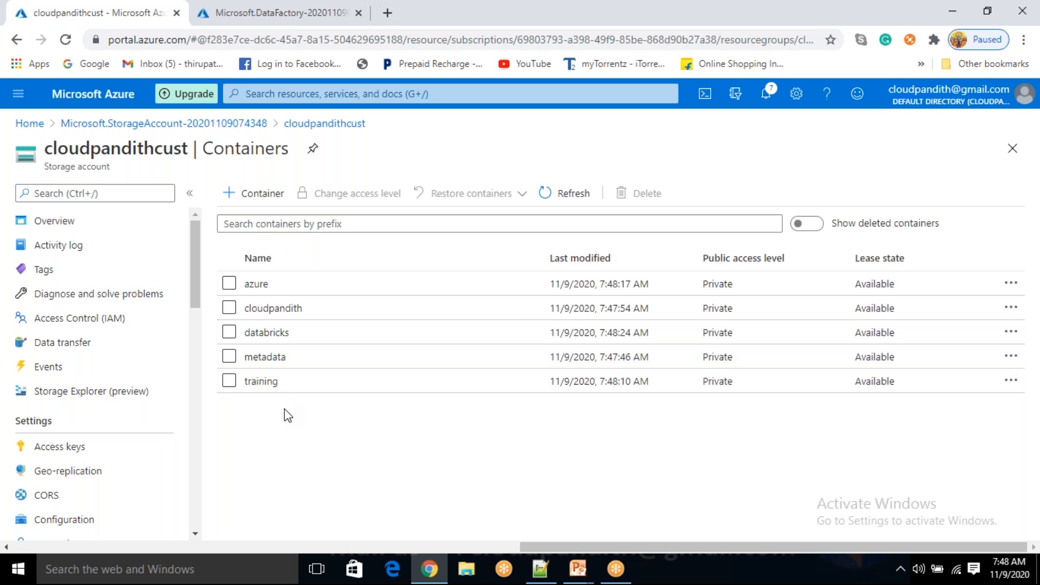
# Switch to Notepad++ and enter sourcecontainernames as the first column header in the empty file
pyautogui.click(538, 570)
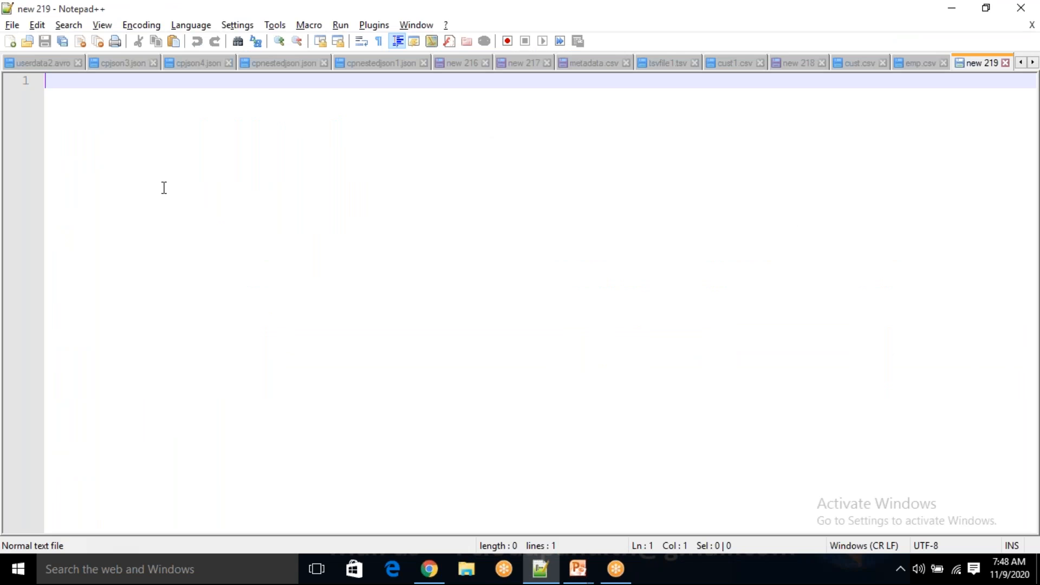
pyautogui.write('containert')
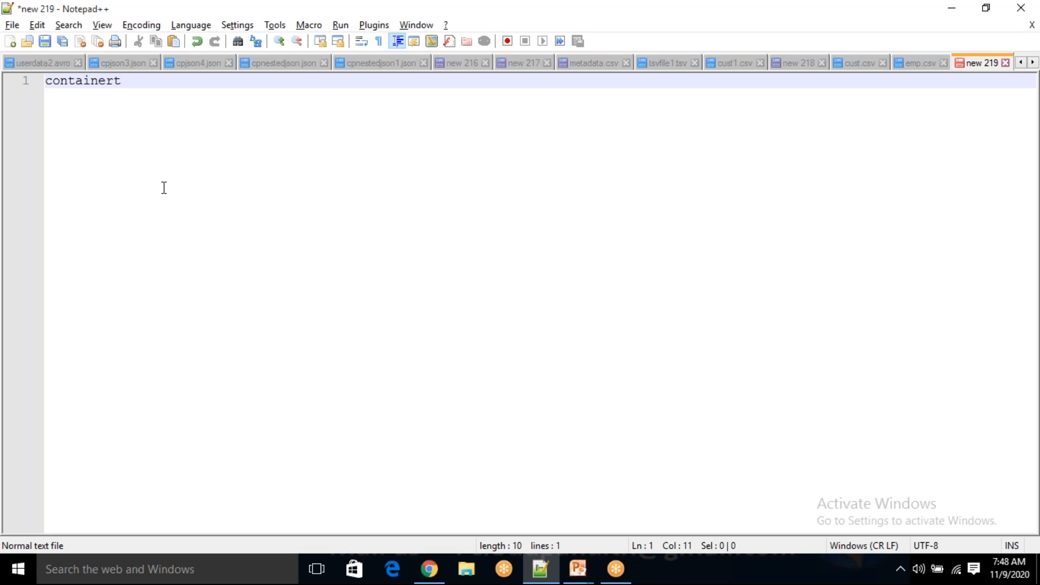
pyautogui.write('ames')
pyautogui.press('Return')
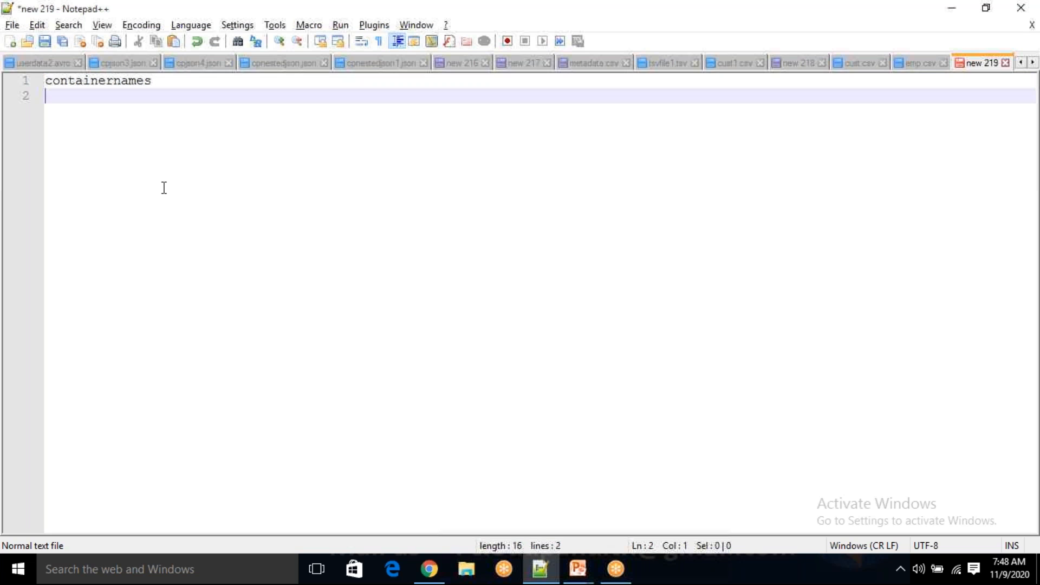
pyautogui.write('input')
pyautogui.press('BackSpace')
pyautogui.press('BackSpace')
pyautogui.press('BackSpace')
pyautogui.press('BackSpace')
pyautogui.press('BackSpace')
pyautogui.press('Up')
pyautogui.write('source')
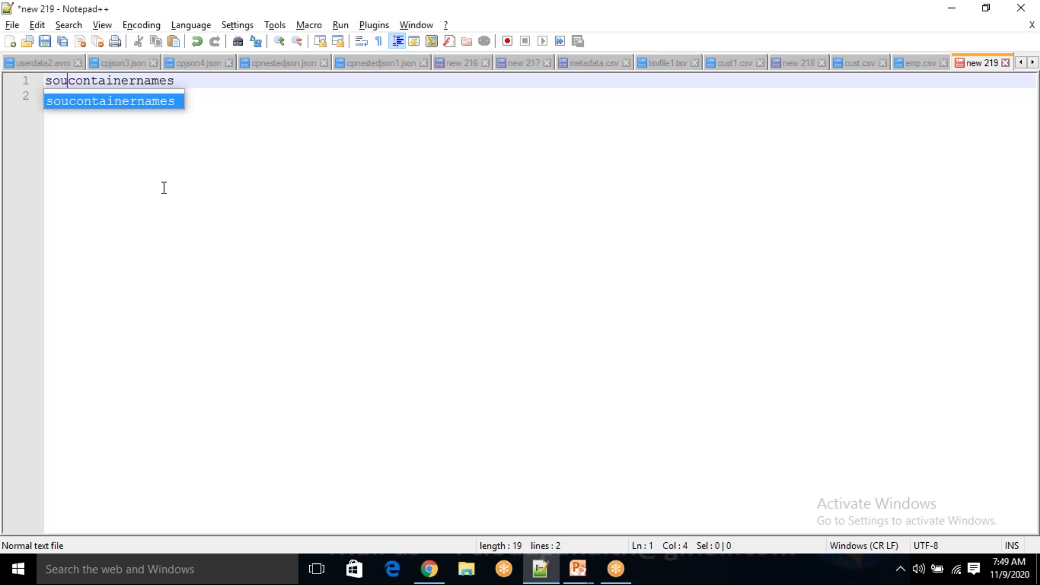
# Add targetcontainername as a second comma-separated header on the first line and start a new line below it
pyautogui.press('End')
pyautogui.write(',tar')
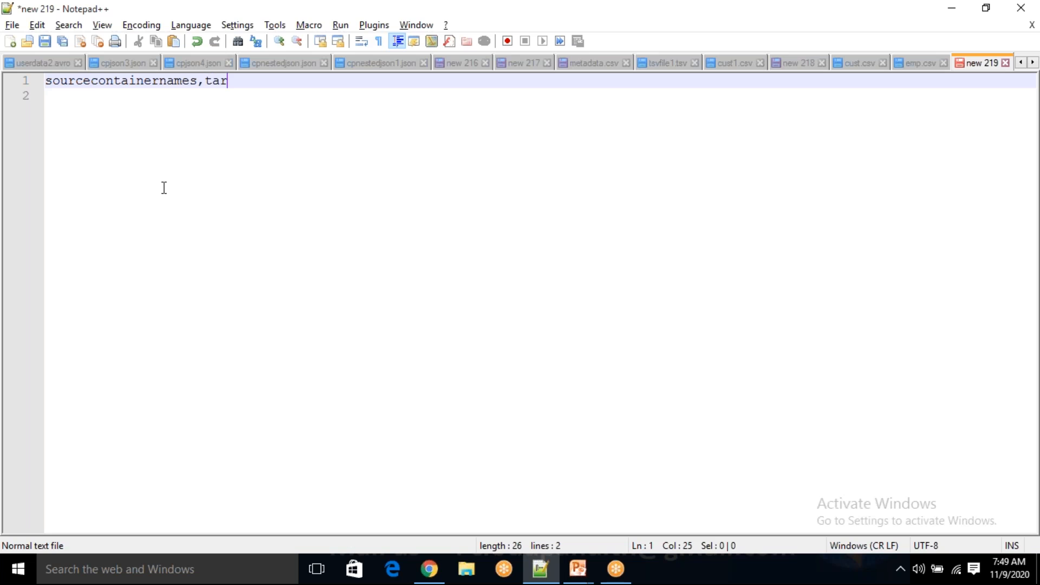
pyautogui.write('getcontaine')
pyautogui.write('r')
pyautogui.write('ma,e')
pyautogui.press('BackSpace')
pyautogui.press('BackSpace')
pyautogui.press('BackSpace')
pyautogui.press('BackSpace')
pyautogui.write('name')
pyautogui.press('Return')
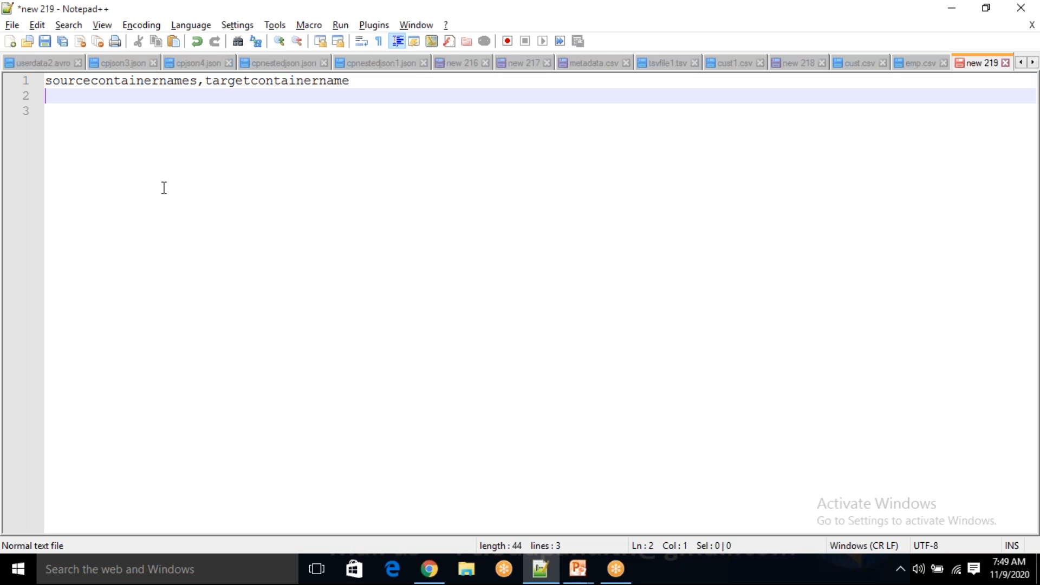
pyautogui.doubleClick(98, 82)
pyautogui.doubleClick(325, 81)
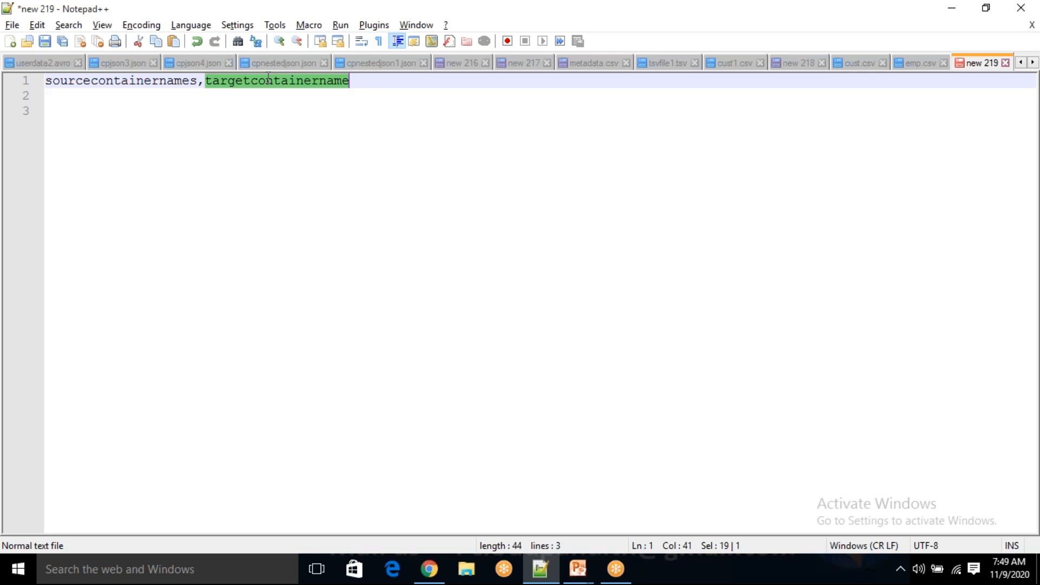
# Add the row cloudpandith,cloudpandithoutput below the header line
pyautogui.click(376, 80)
pyautogui.press('Return')
pyautogui.write('clou')
pyautogui.write('dpna')
pyautogui.press('BackSpace')
pyautogui.press('BackSpace')
pyautogui.write('andit')
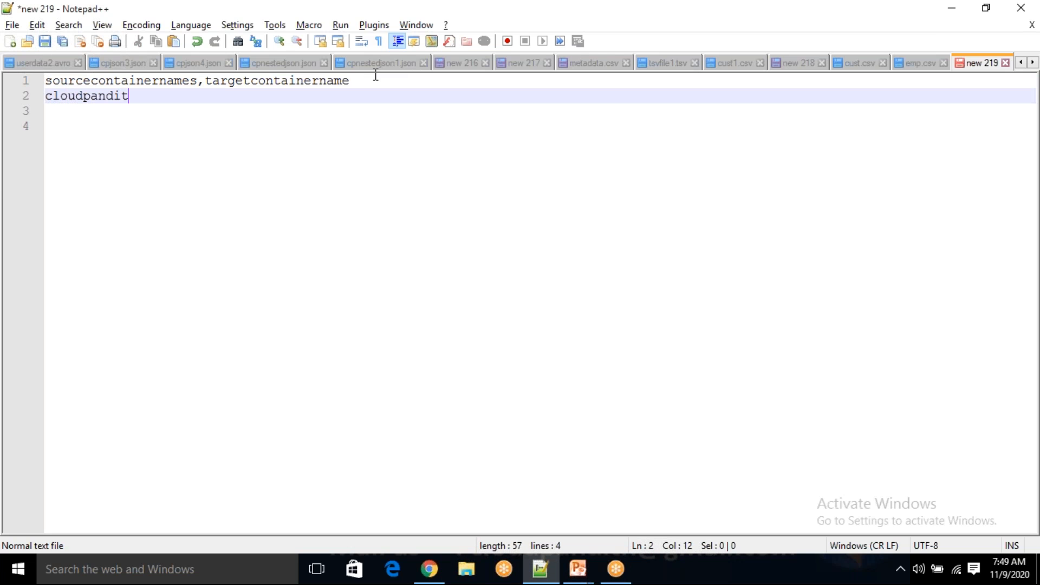
pyautogui.write('h,cloudpa')
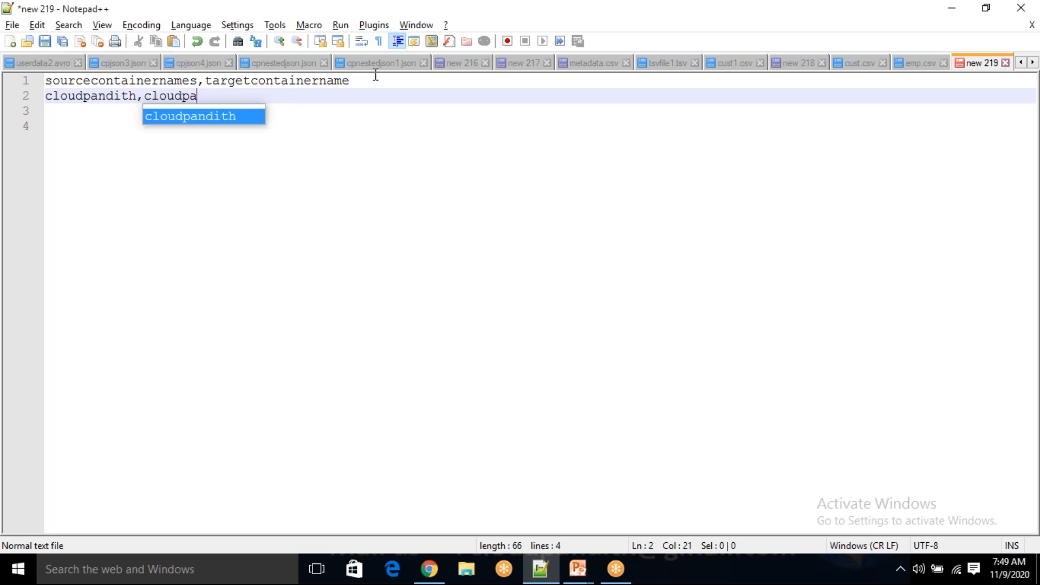
pyautogui.write('ndithoutput')
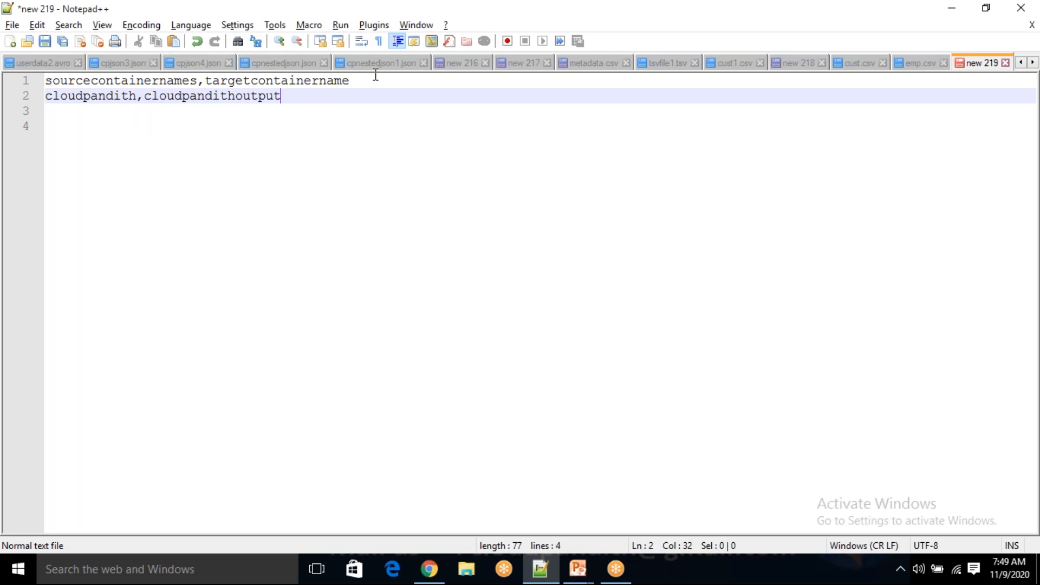
pyautogui.press('Return')
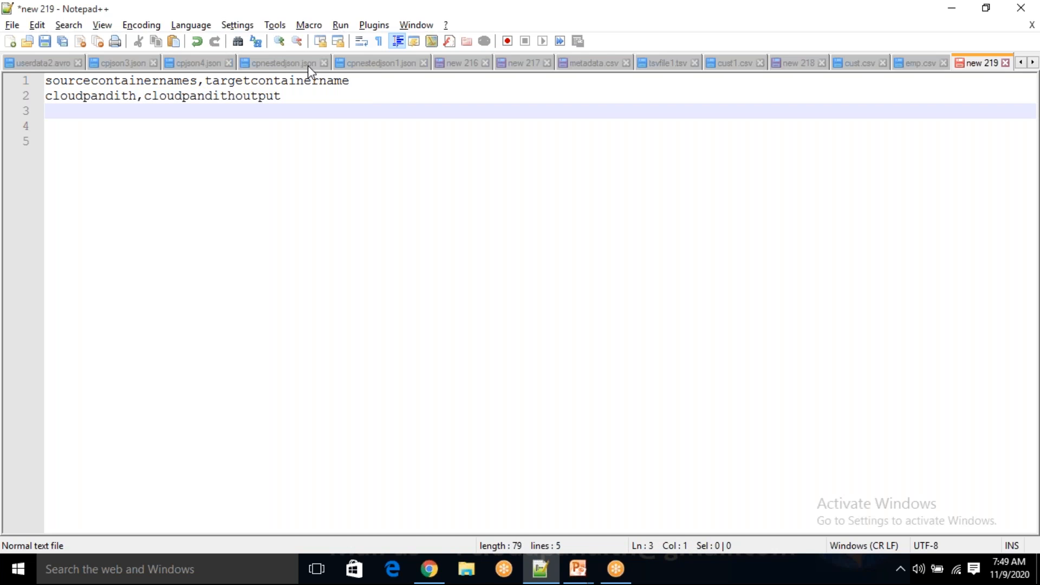
# Add the row azure,azureoutput directly below the cloudpandith row
pyautogui.doubleClick(233, 99)
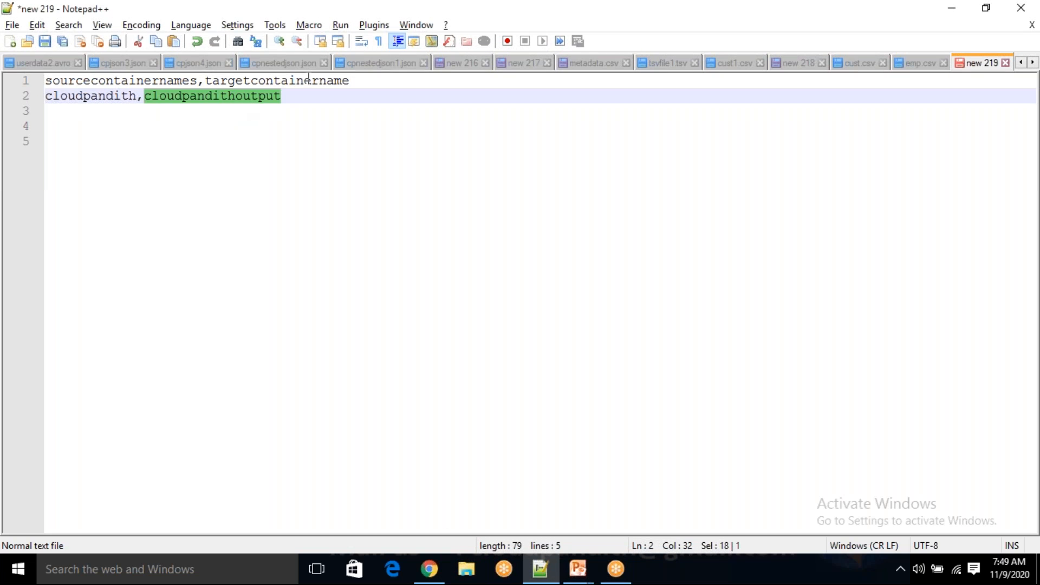
pyautogui.click(298, 96)
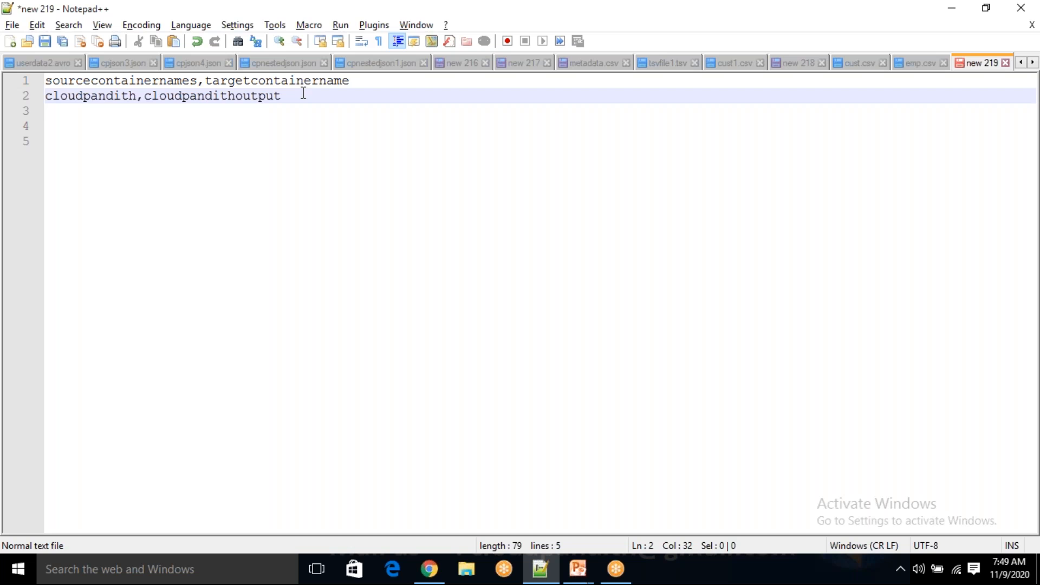
pyautogui.press('Return')
pyautogui.write('azure')
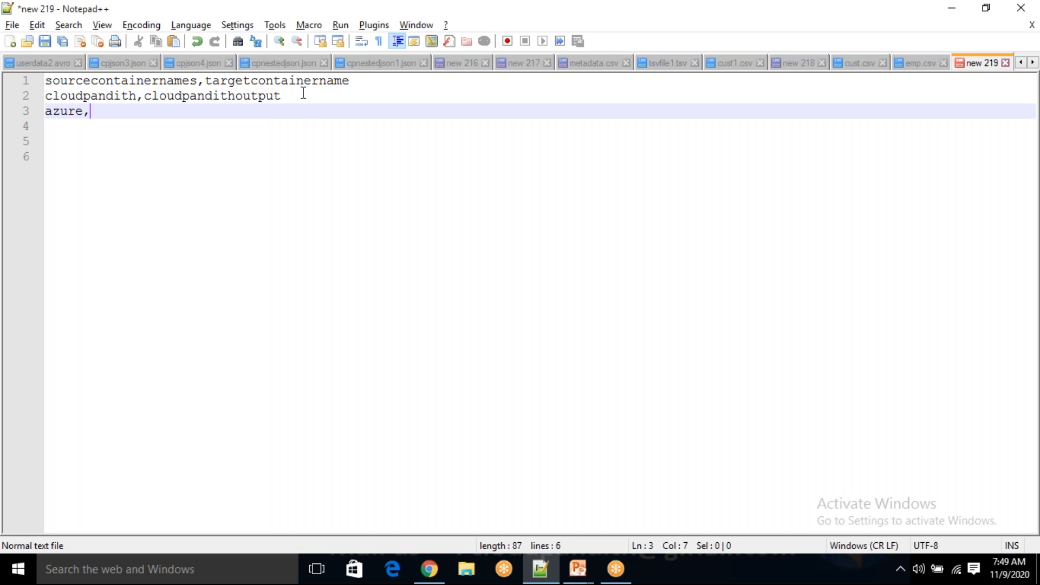
pyautogui.write(',azureoutput')
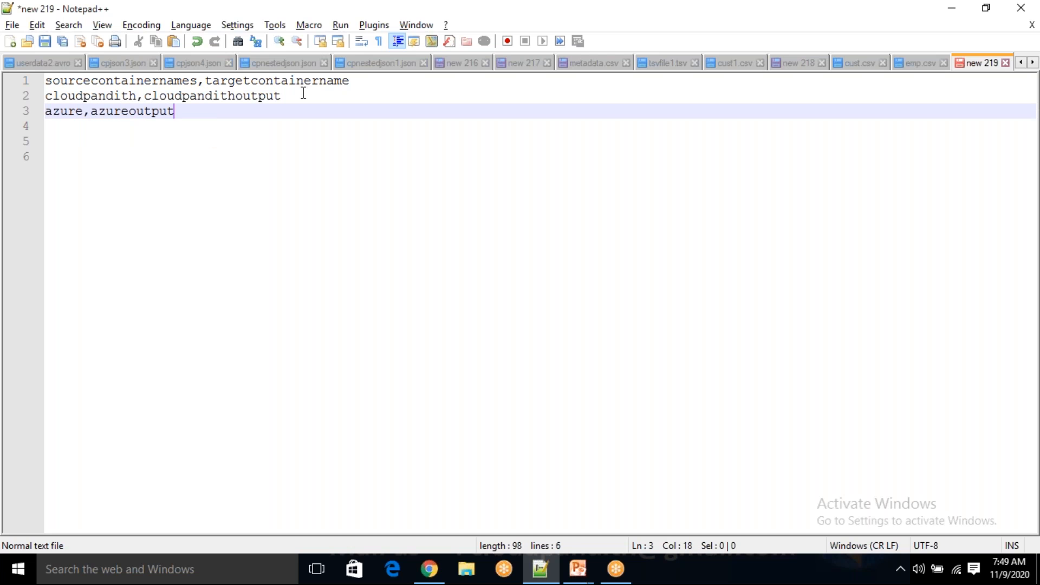
pyautogui.press('Return')
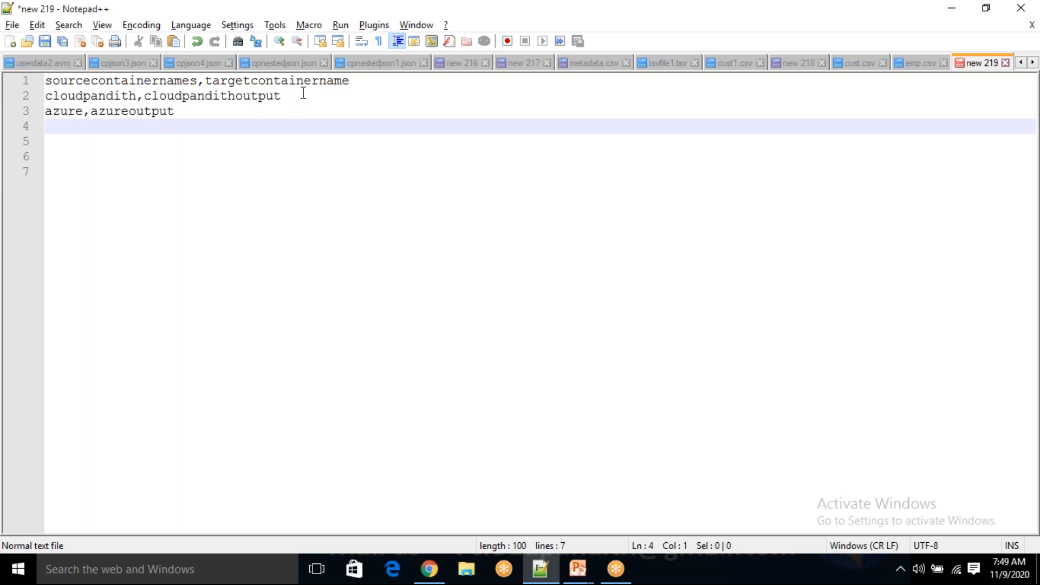
# Insert the row training,trainingouput between the cloudpandith and azure rows
pyautogui.press('Up')
pyautogui.press('Return')
pyautogui.press('Up')
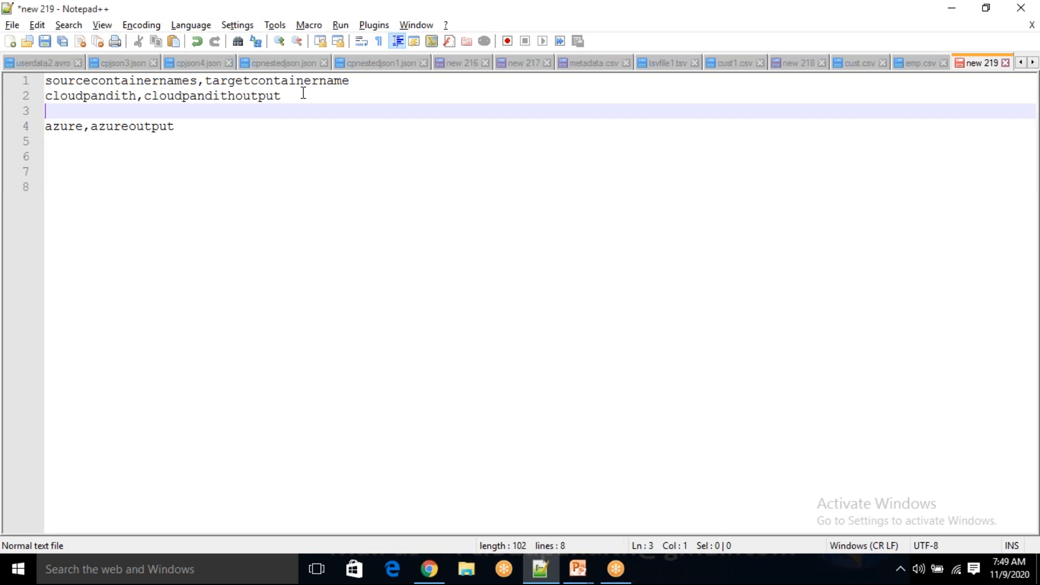
pyautogui.write('training,tra')
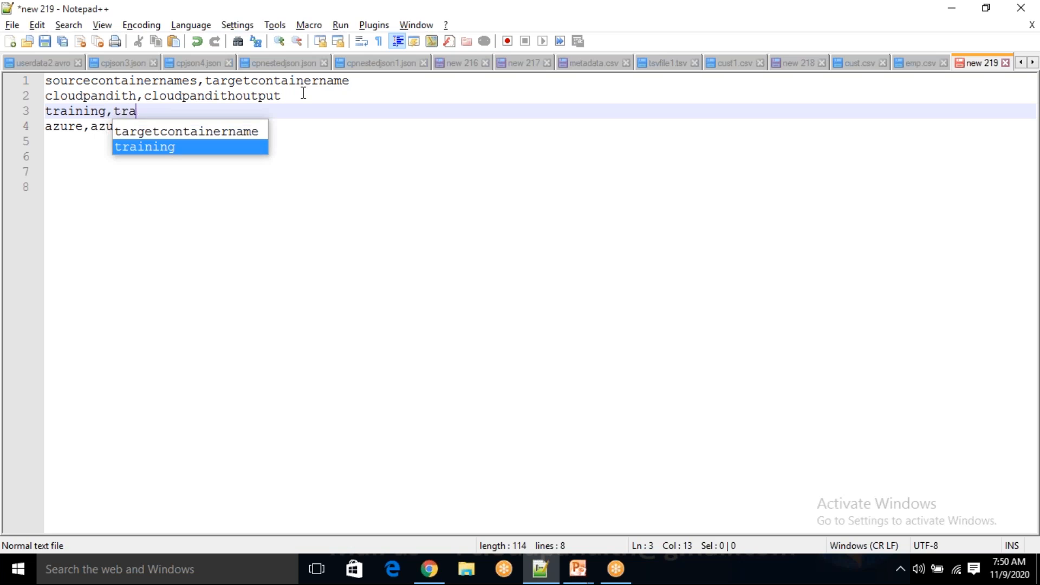
pyautogui.write('iningouput')
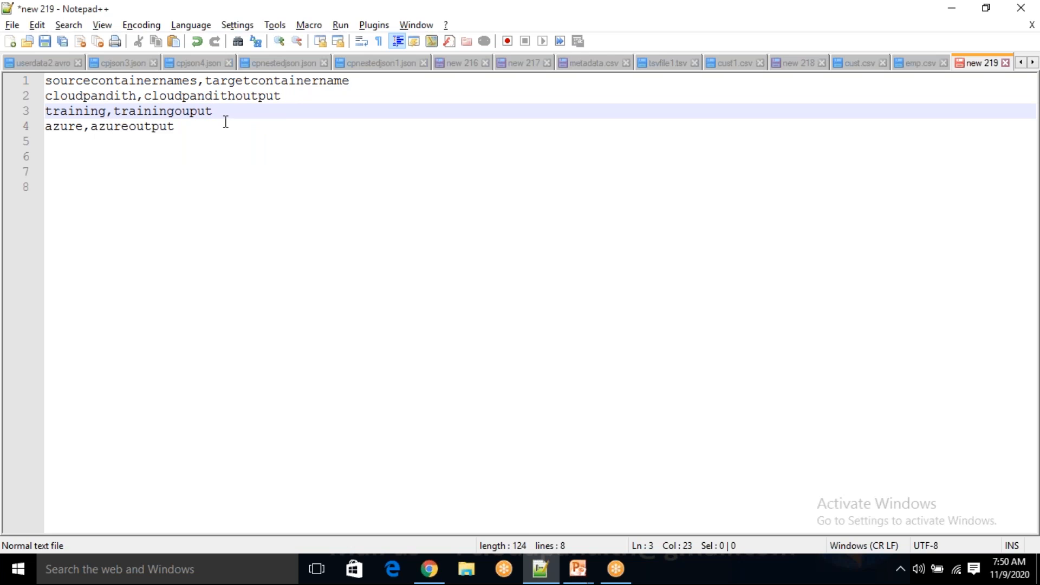
# Add the row databricks,databricksoutput below the azure row and start a new line after it
pyautogui.click(195, 129)
pyautogui.press('Return')
pyautogui.write('databricks,')
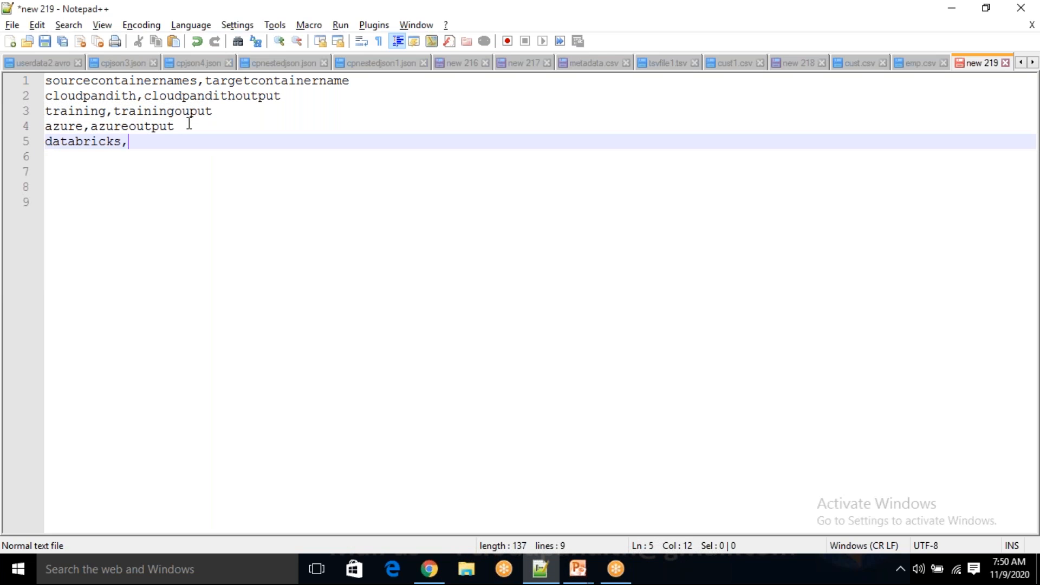
pyautogui.write('databricks')
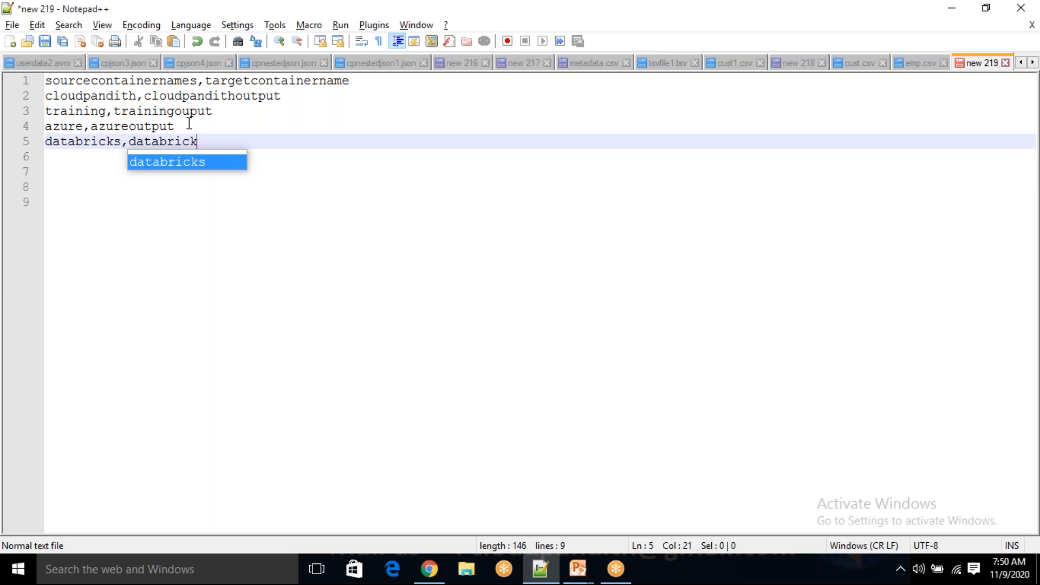
pyautogui.write('output')
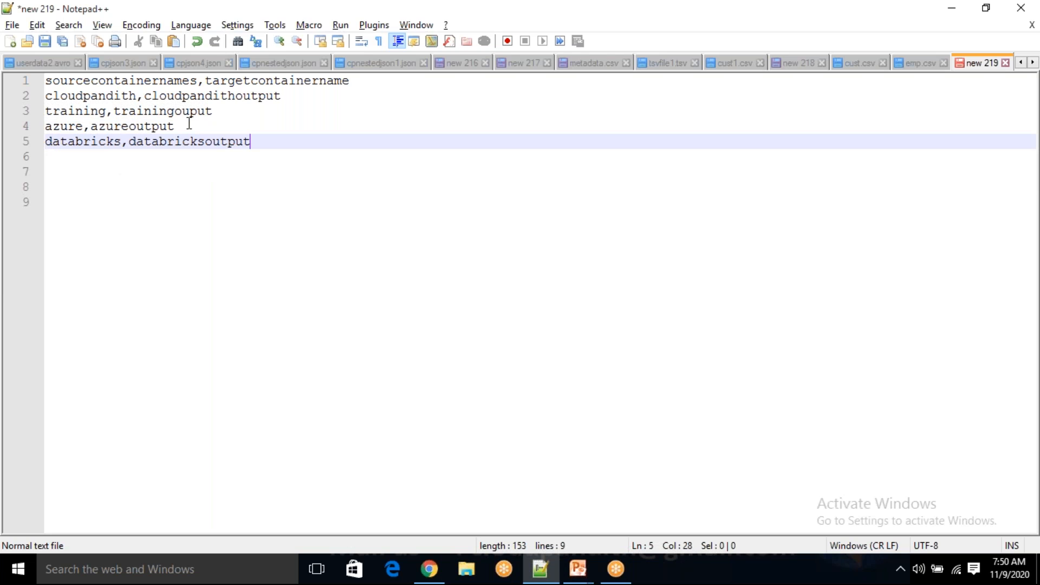
pyautogui.press('Return')
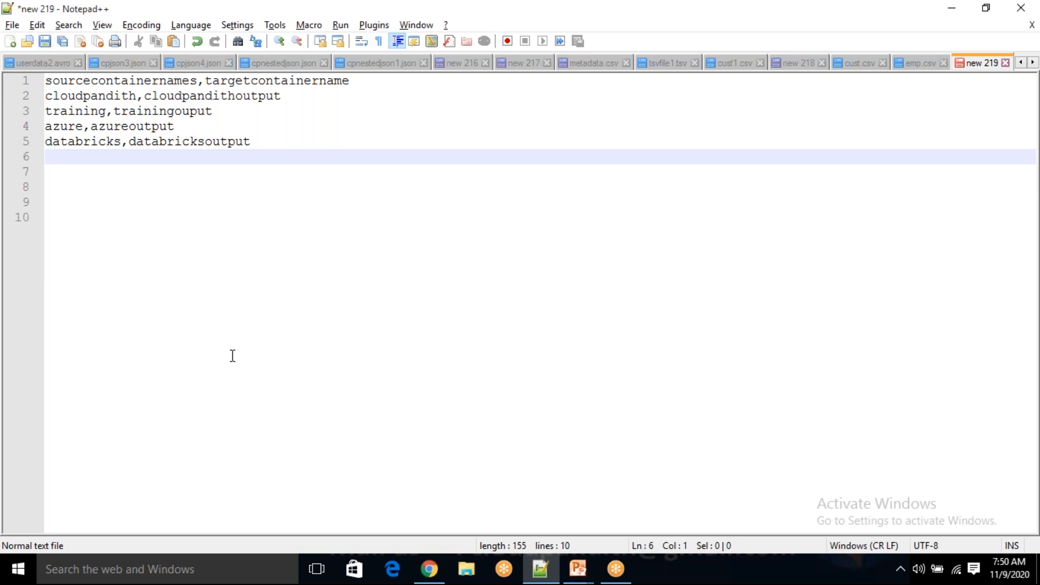
# Compare the source container names in the file with the storage account's container list in the Azure portal
pyautogui.hotkey('alt', 'Tab')
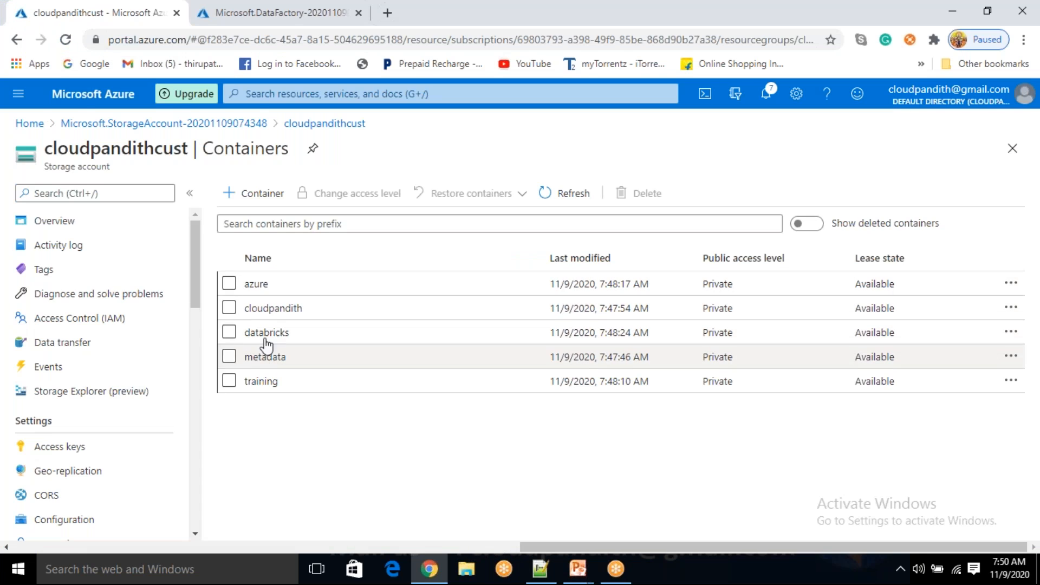
pyautogui.hotkey('alt', 'Tab')
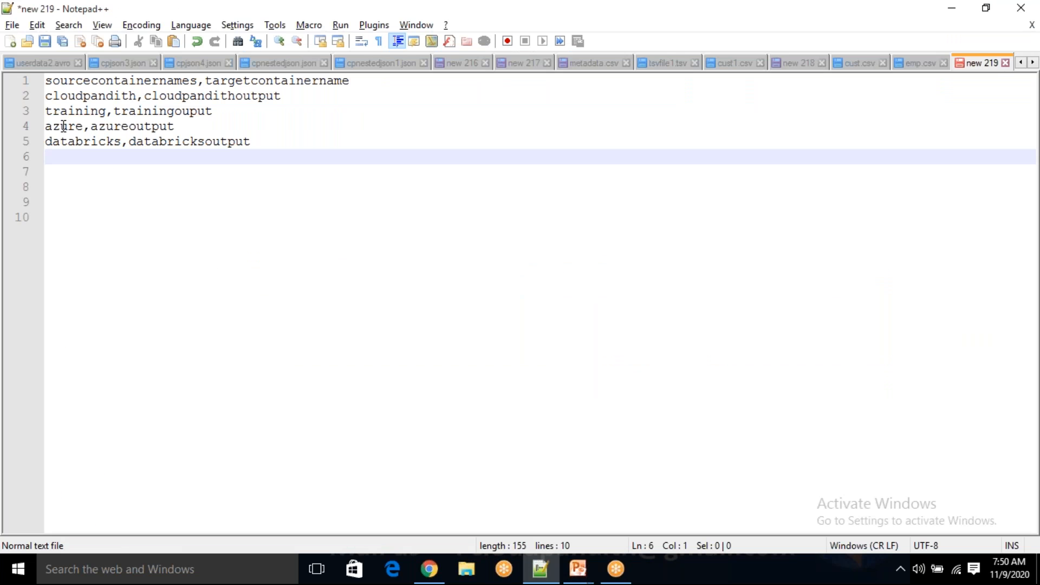
pyautogui.doubleClick(64, 126)
pyautogui.hotkey('alt', 'Tab')
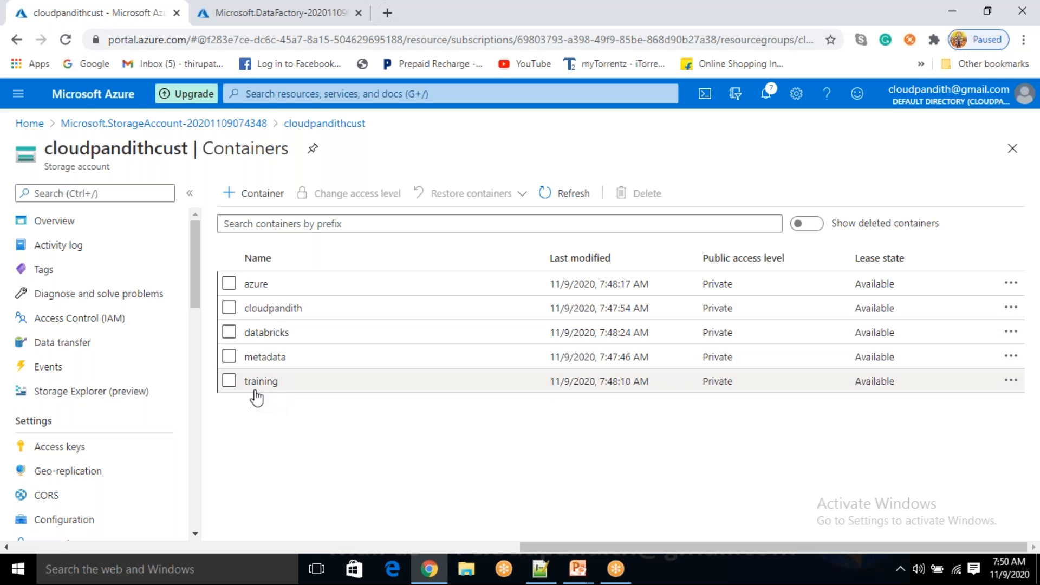
pyautogui.hotkey('alt', 'Tab')
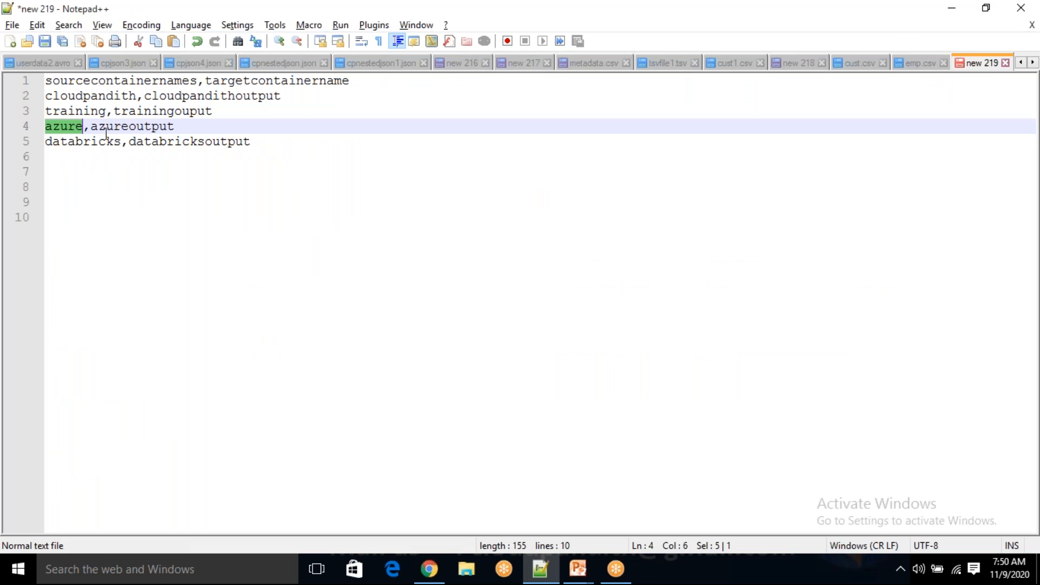
pyautogui.doubleClick(74, 110)
pyautogui.hotkey('alt', 'Tab')
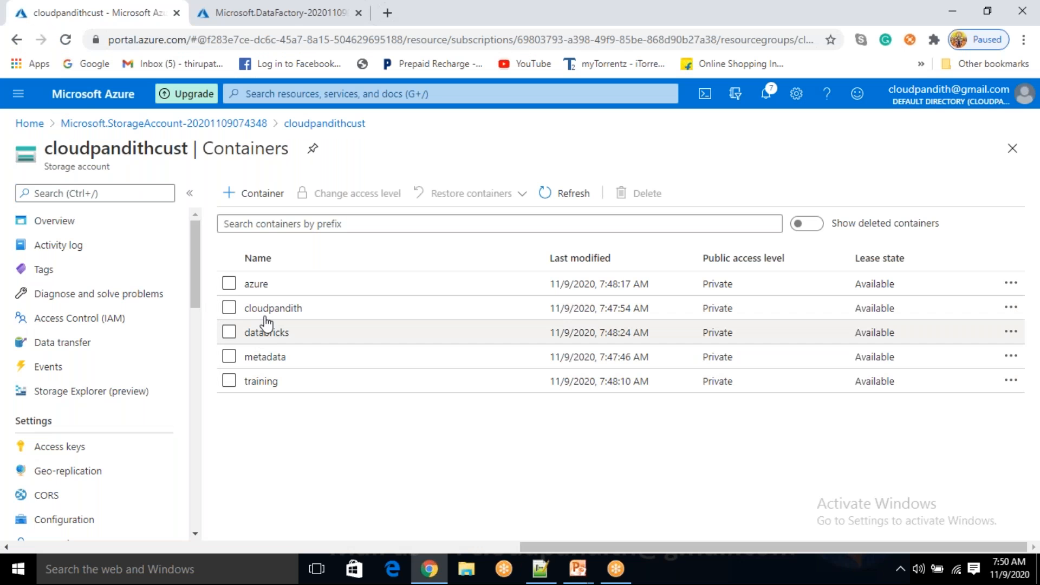
pyautogui.hotkey('alt', 'Tab')
pyautogui.doubleClick(102, 97)
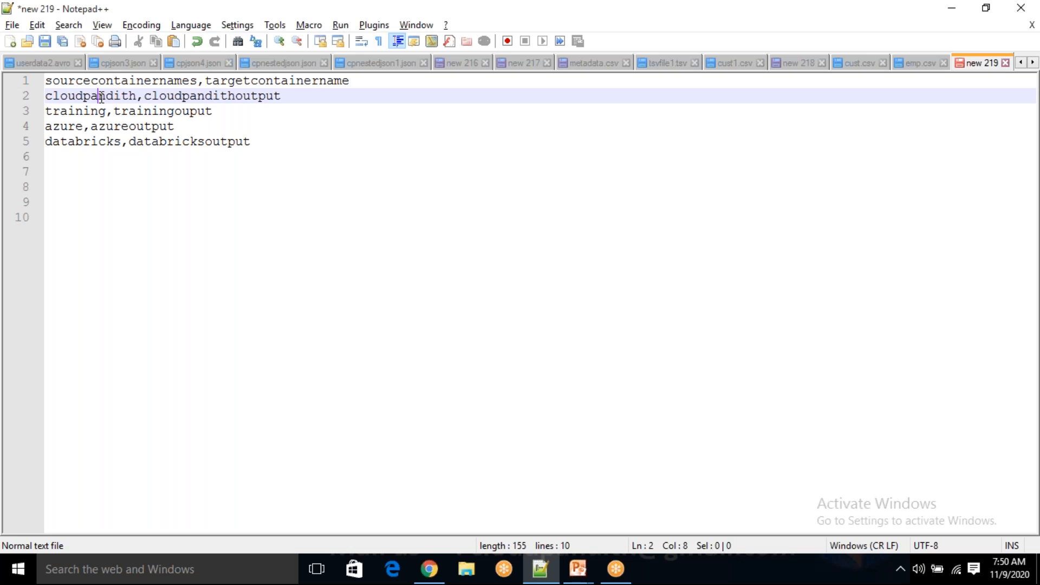
pyautogui.hotkey('alt', 'Tab')
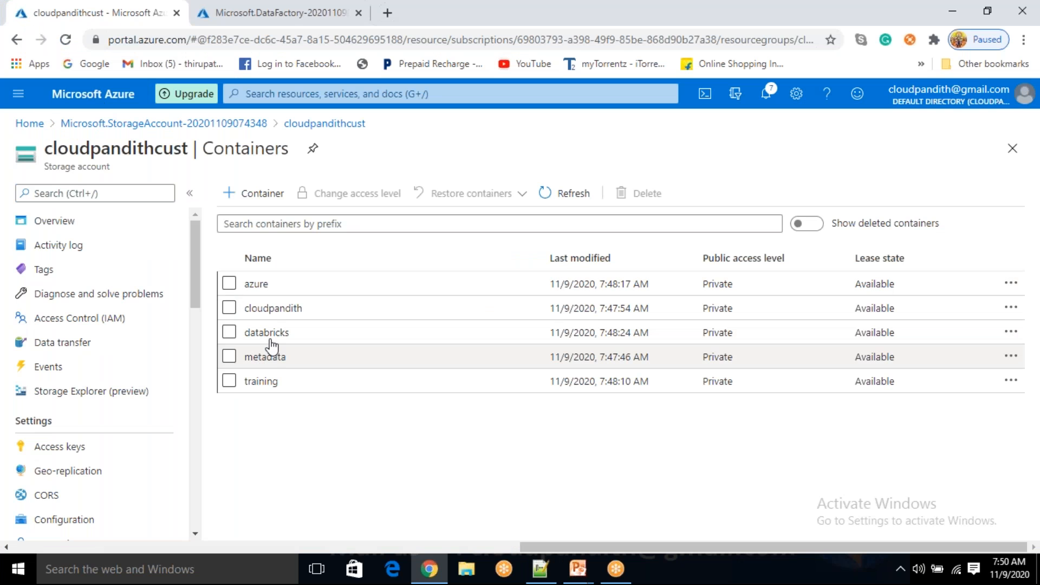
pyautogui.hotkey('alt', 'Tab')
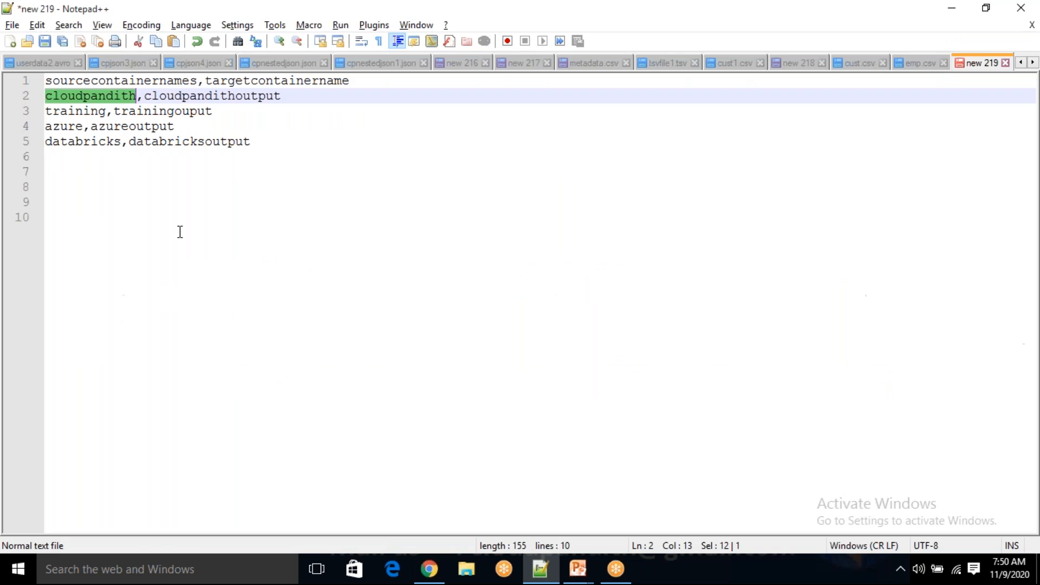
# Review the source container names in the first column of each data row
pyautogui.click(72, 142)
pyautogui.doubleClick(73, 140)
pyautogui.doubleClick(74, 126)
pyautogui.click(77, 111)
pyautogui.doubleClick(77, 111)
pyautogui.doubleClick(81, 96)
pyautogui.click(78, 111)
pyautogui.doubleClick(77, 111)
pyautogui.doubleClick(64, 127)
pyautogui.click(66, 142)
pyautogui.doubleClick(66, 142)
# Review the target container names in the second column and the two column headers
pyautogui.click(192, 142)
pyautogui.doubleClick(191, 142)
pyautogui.click(169, 127)
pyautogui.doubleClick(168, 126)
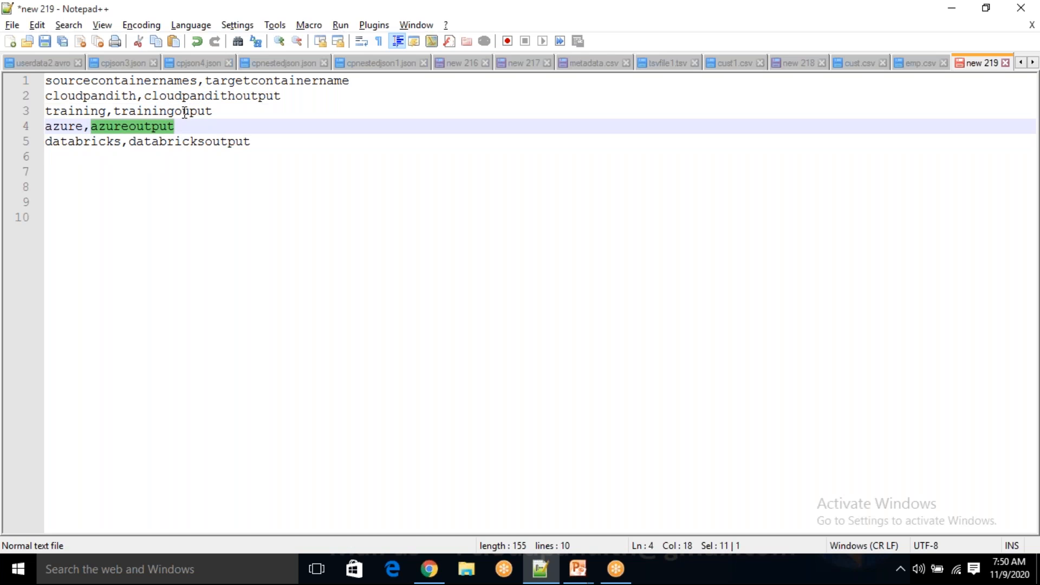
pyautogui.doubleClick(185, 112)
pyautogui.doubleClick(227, 97)
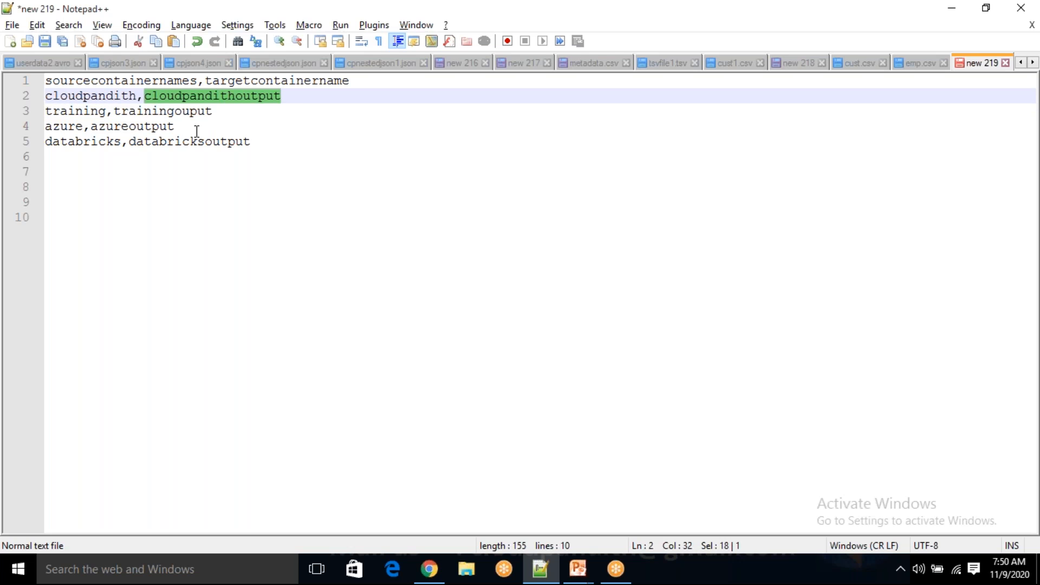
pyautogui.moveTo(194, 110); pyautogui.dragTo(155, 103)
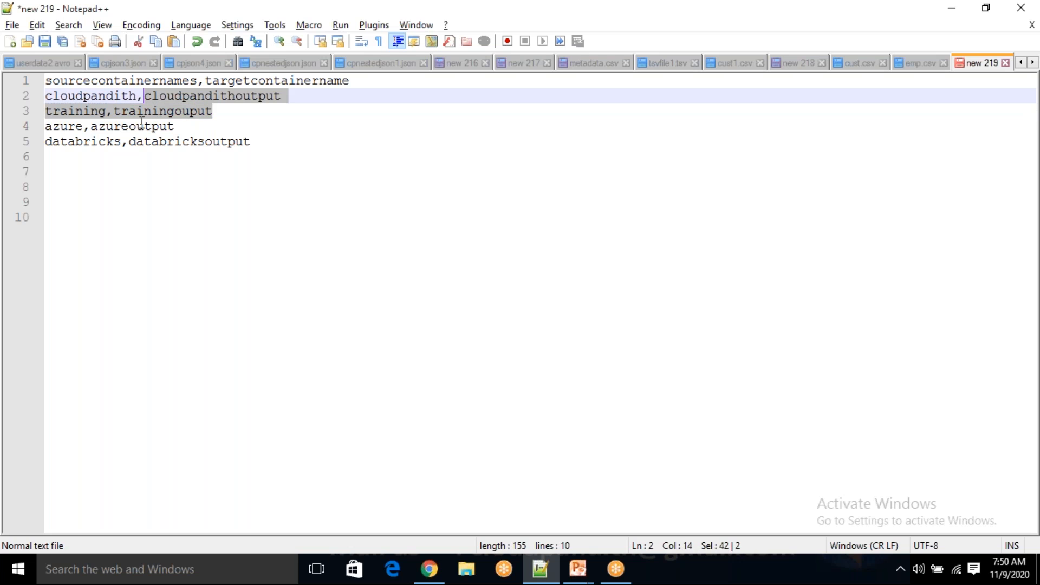
pyautogui.doubleClick(141, 125)
pyautogui.doubleClick(182, 142)
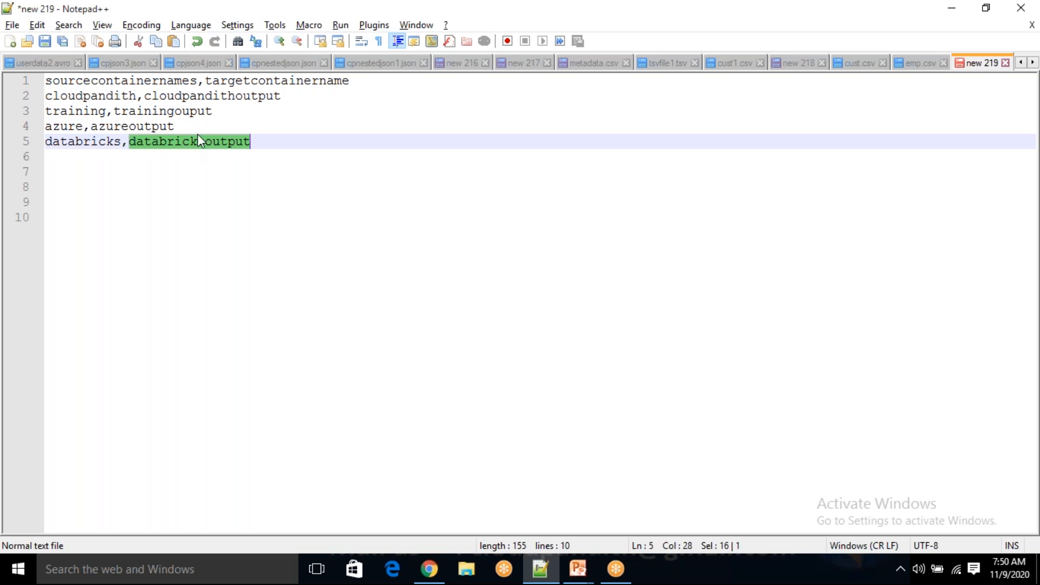
pyautogui.click(261, 146)
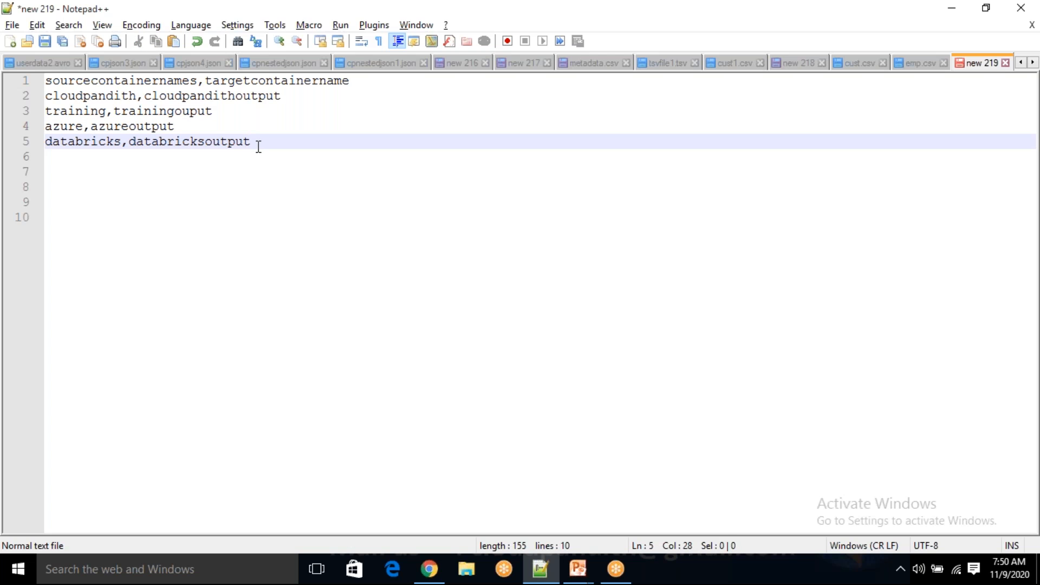
pyautogui.click(128, 80)
pyautogui.doubleClick(178, 81)
pyautogui.doubleClick(240, 80)
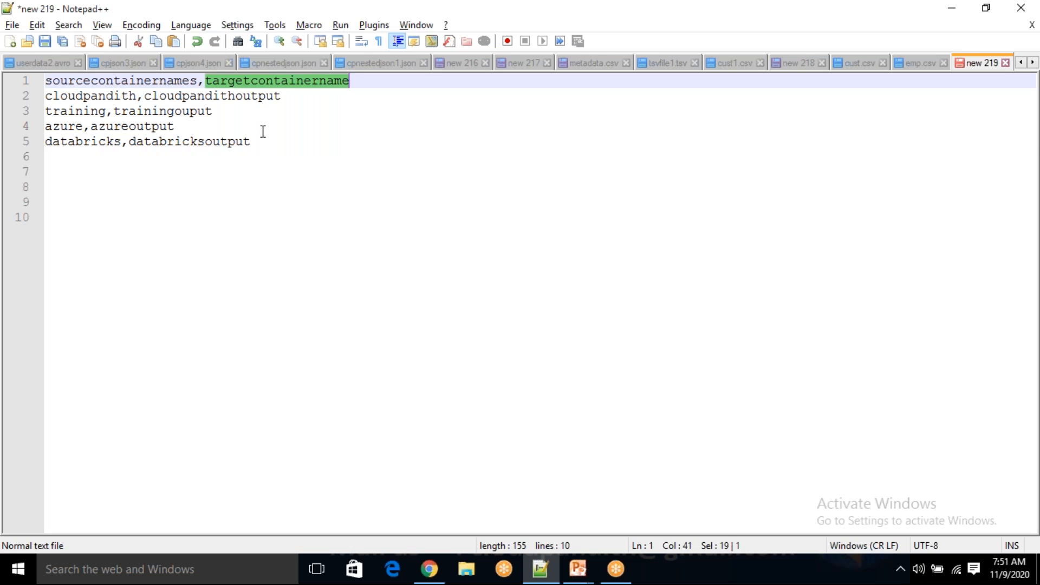
pyautogui.click(271, 147)
# Start saving the new file under a new name and create a folder named File count inside cloudpandith-datasets as its location
pyautogui.click(11, 25)
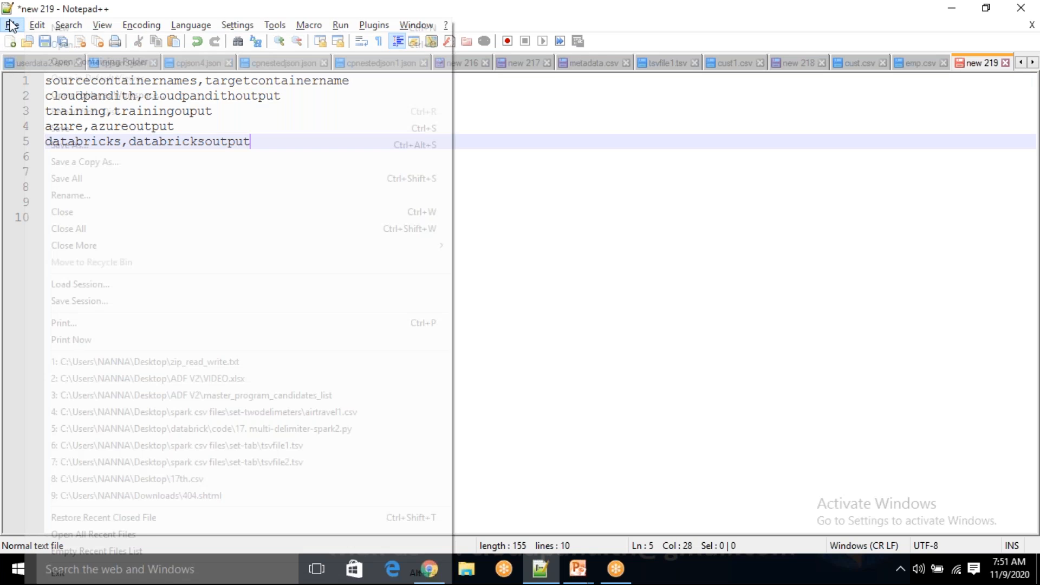
pyautogui.click(83, 141)
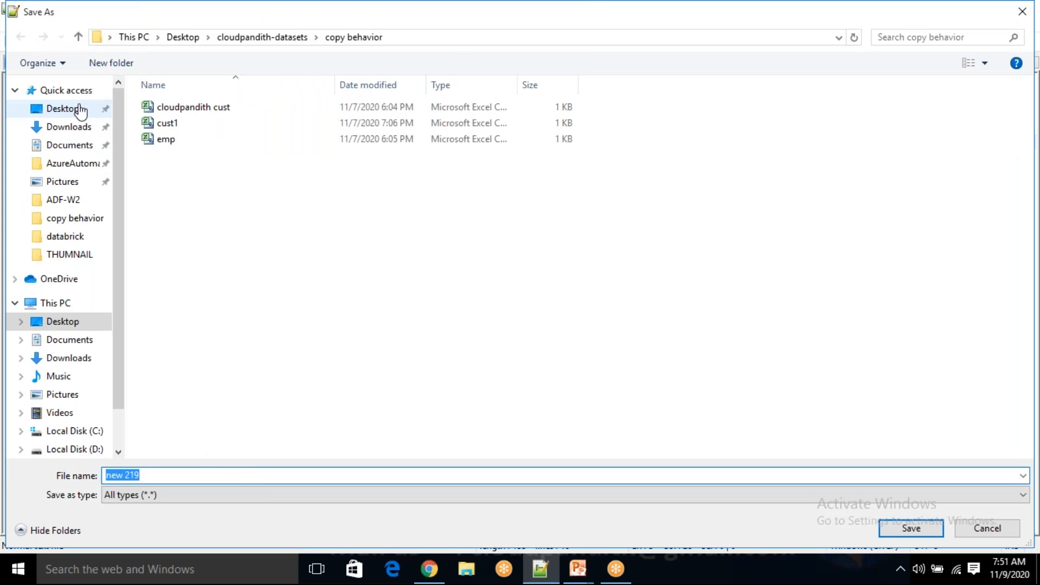
pyautogui.click(243, 38)
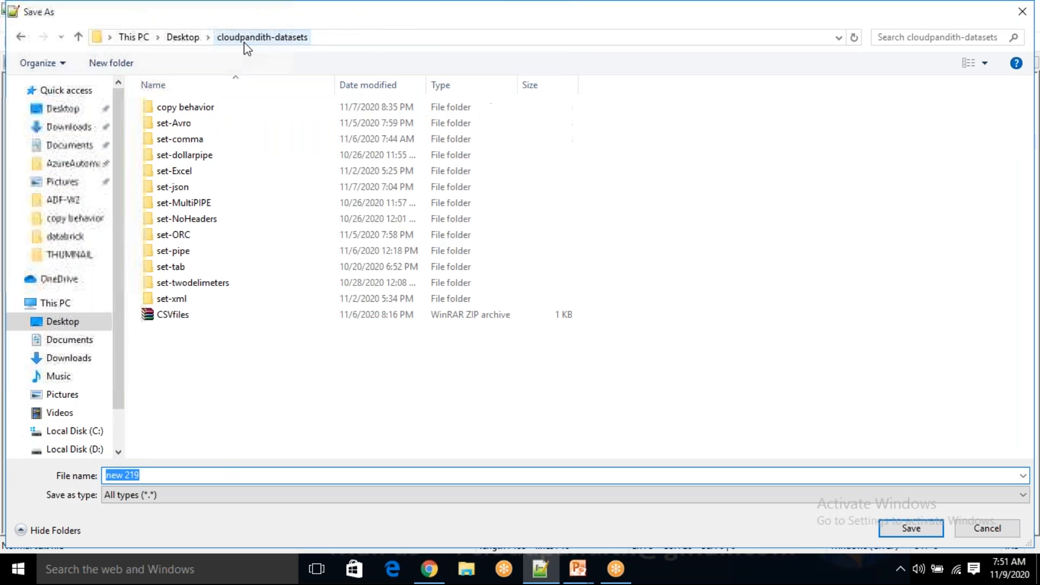
pyautogui.click(123, 69)
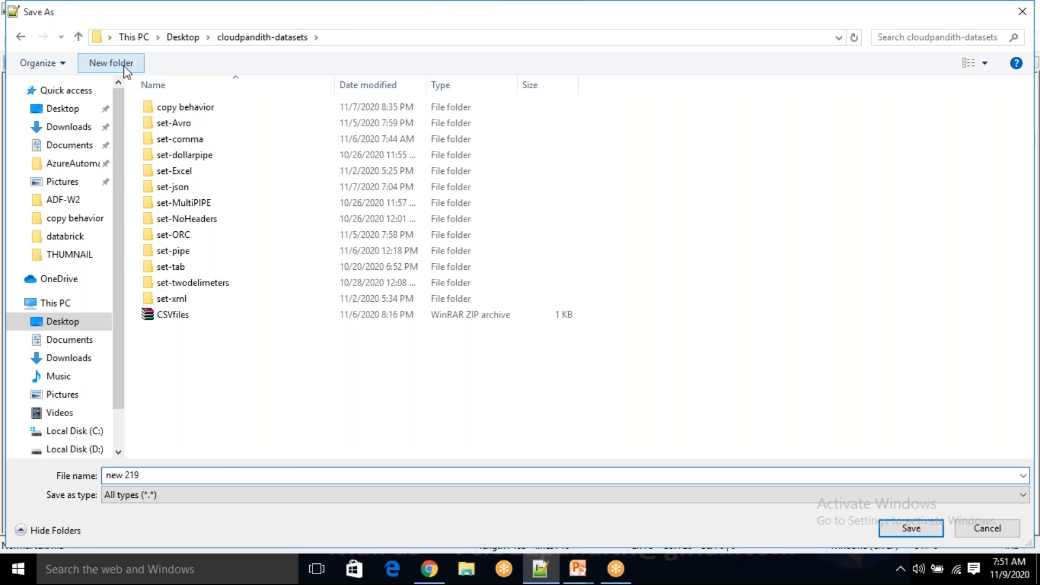
pyautogui.press('BackSpace')
pyautogui.write('count')
pyautogui.press('Home')
pyautogui.write('File')
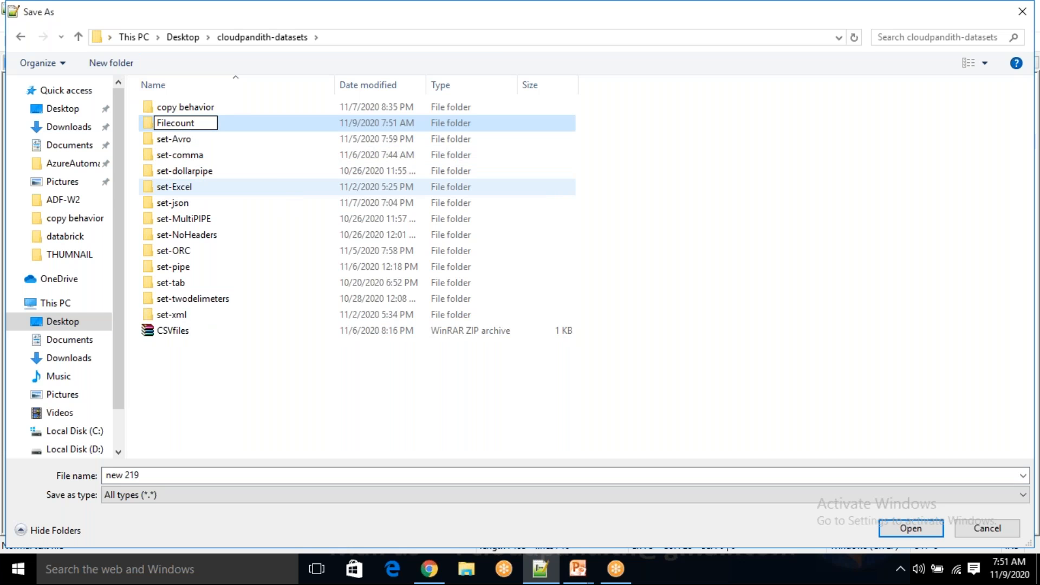
pyautogui.click(268, 269)
pyautogui.click(229, 123)
pyautogui.doubleClick(230, 123)
# Save the mapping file as Containersinfo.csv in the File count folder
pyautogui.click(170, 477)
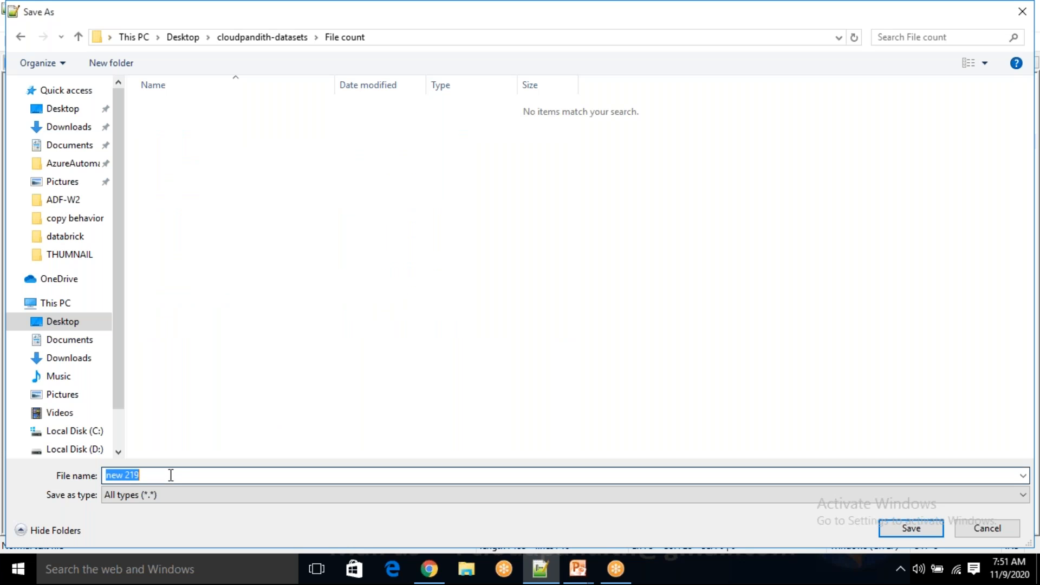
pyautogui.press('BackSpace')
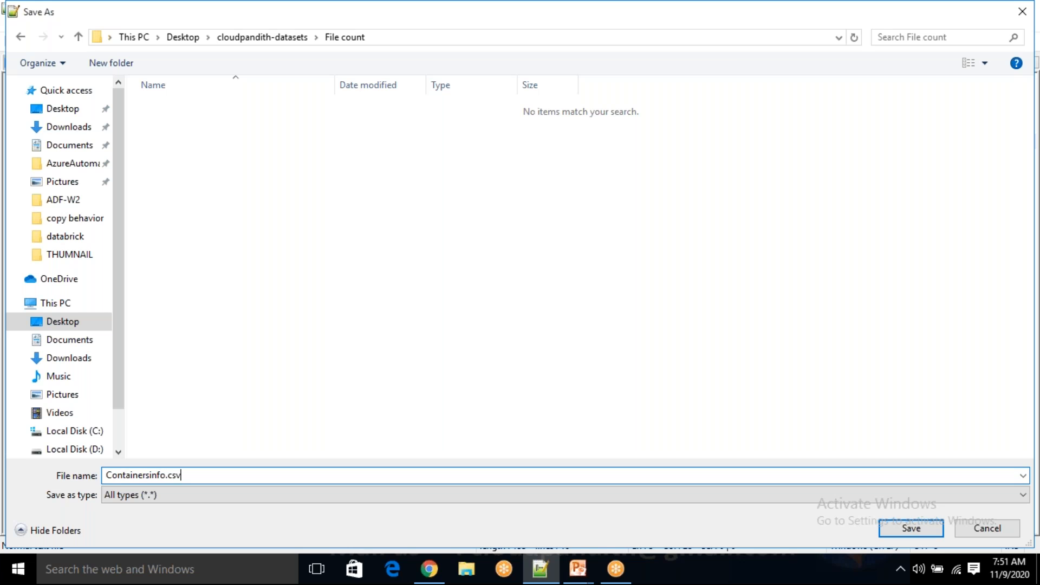
pyautogui.click(916, 531)
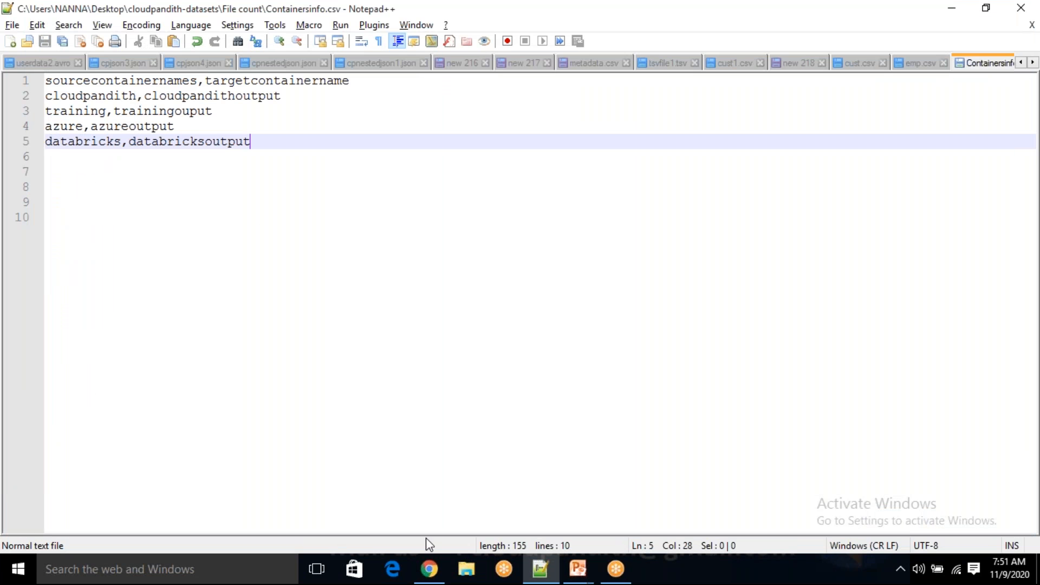
# Switch to the Azure portal in Chrome and upload Containersinfo.csv from the File count folder to the metadata container
pyautogui.click(429, 568)
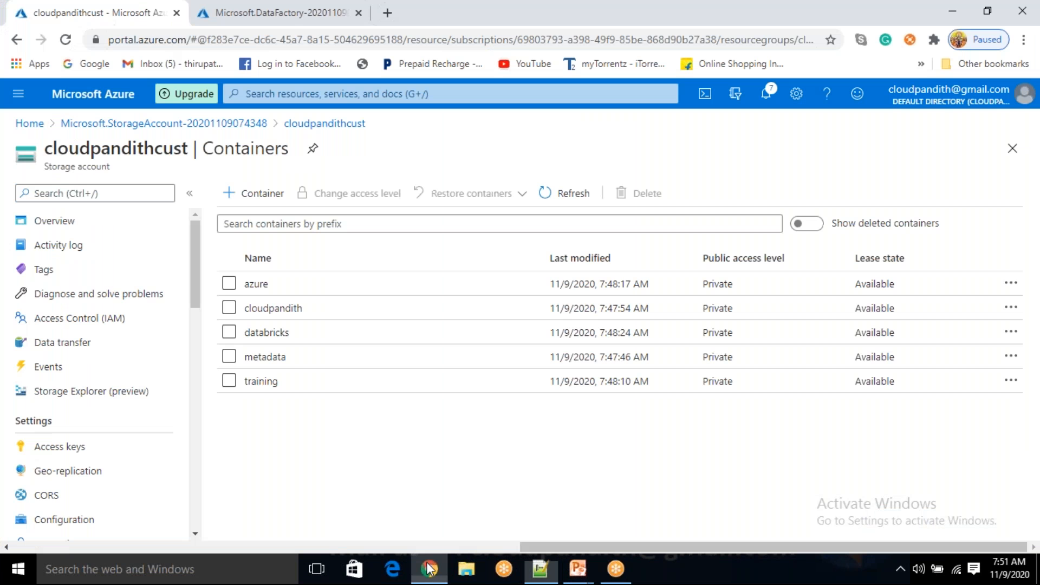
pyautogui.click(280, 363)
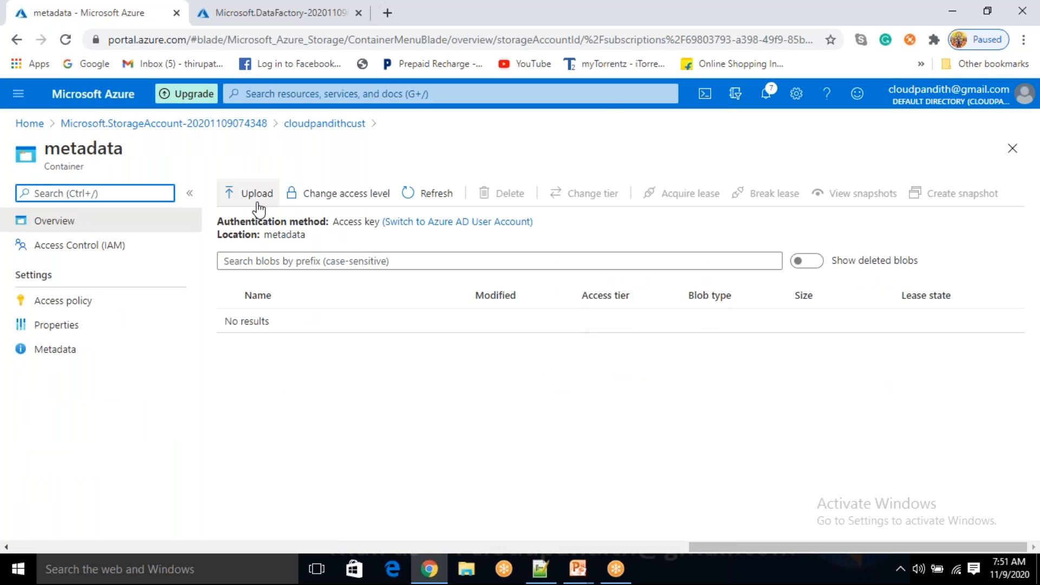
pyautogui.click(254, 202)
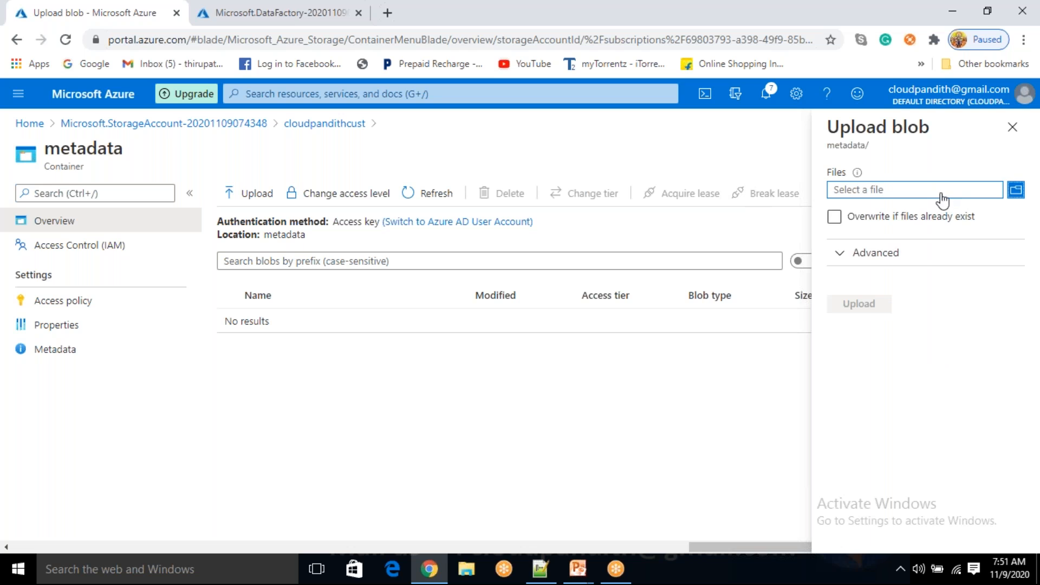
pyautogui.click(931, 199)
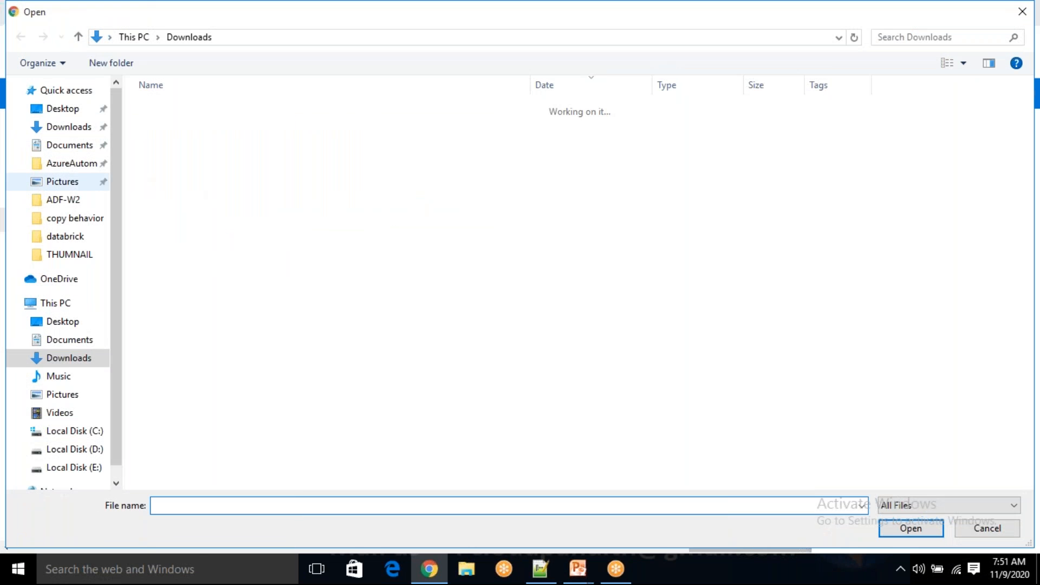
pyautogui.click(76, 112)
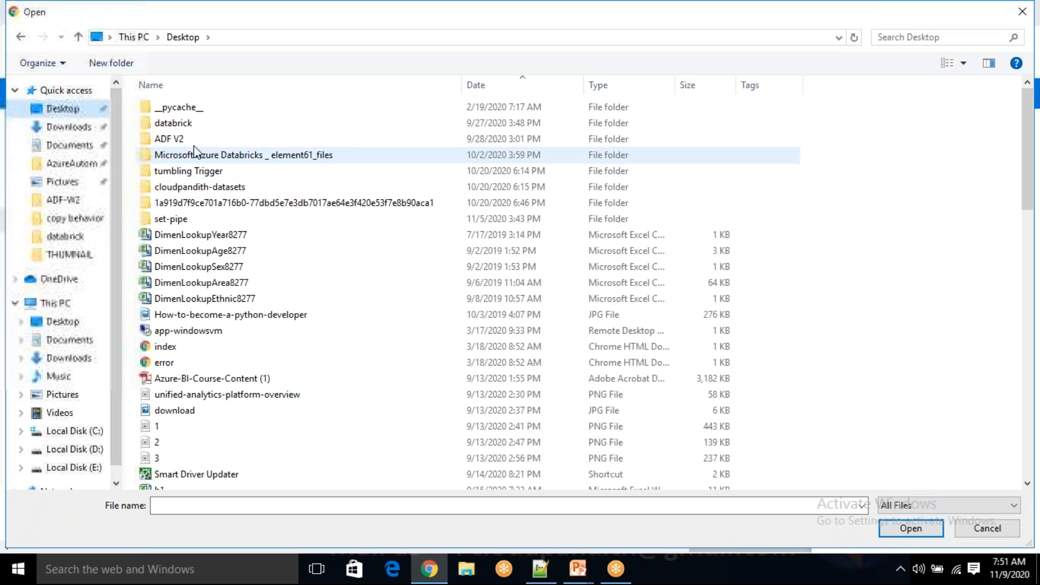
pyautogui.doubleClick(188, 187)
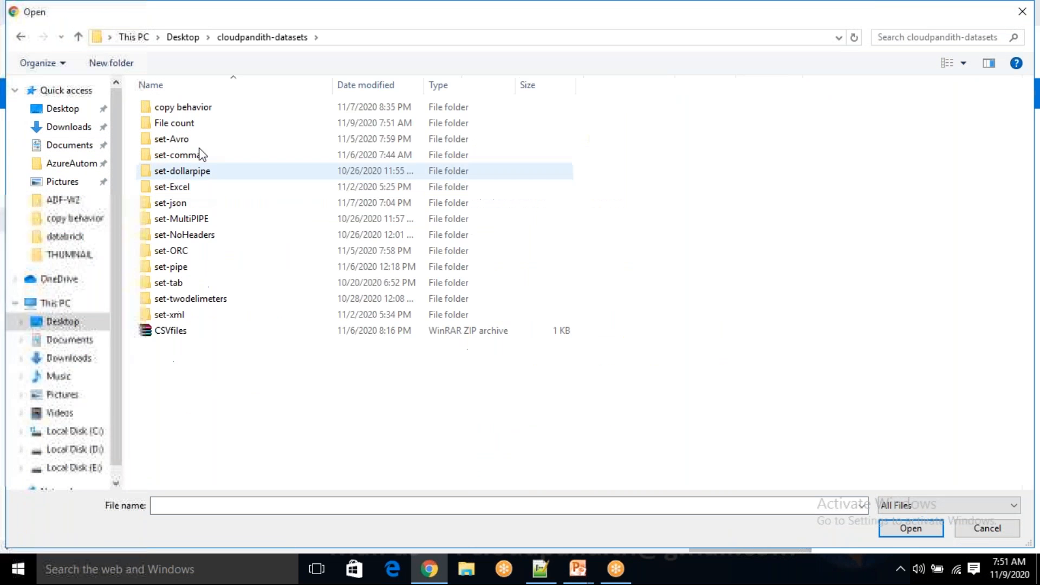
pyautogui.doubleClick(201, 124)
pyautogui.click(201, 109)
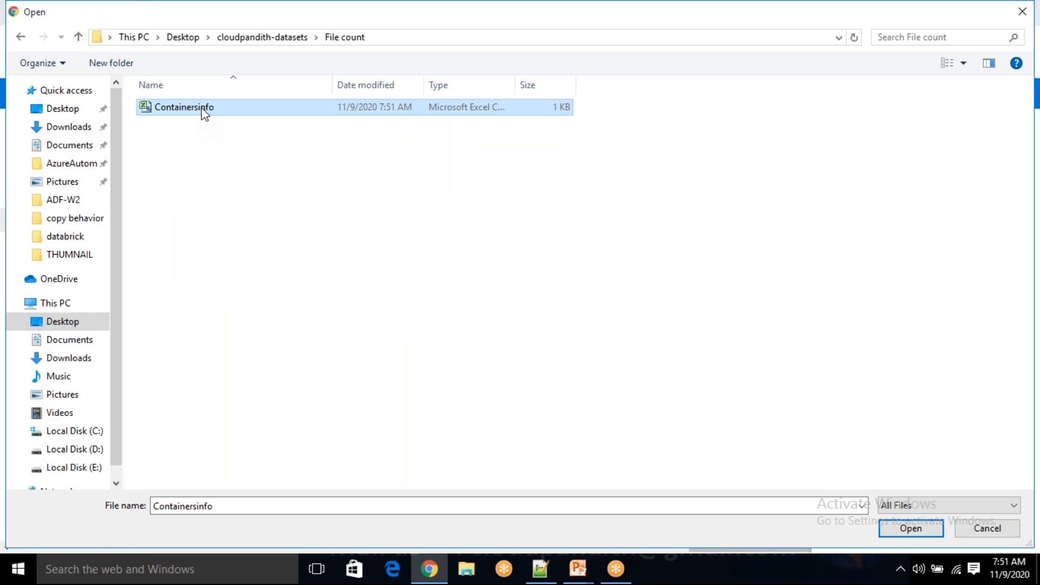
pyautogui.click(917, 529)
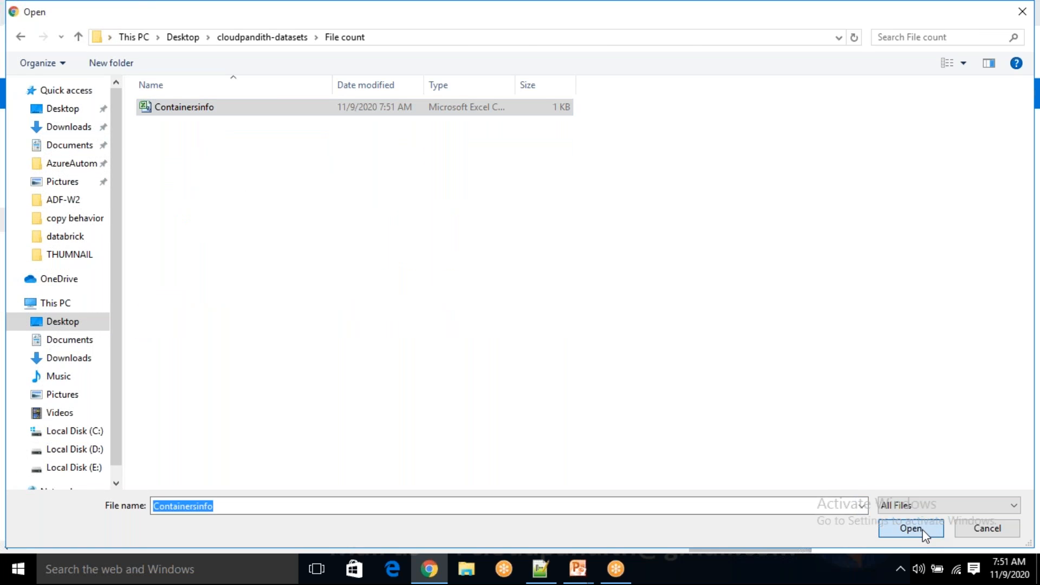
pyautogui.click(847, 312)
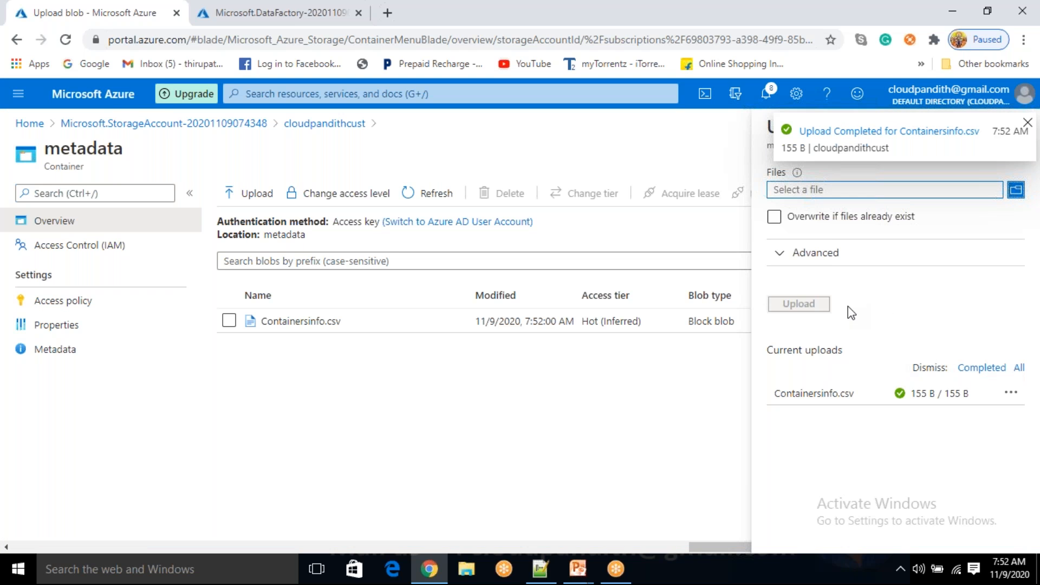
pyautogui.click(1027, 123)
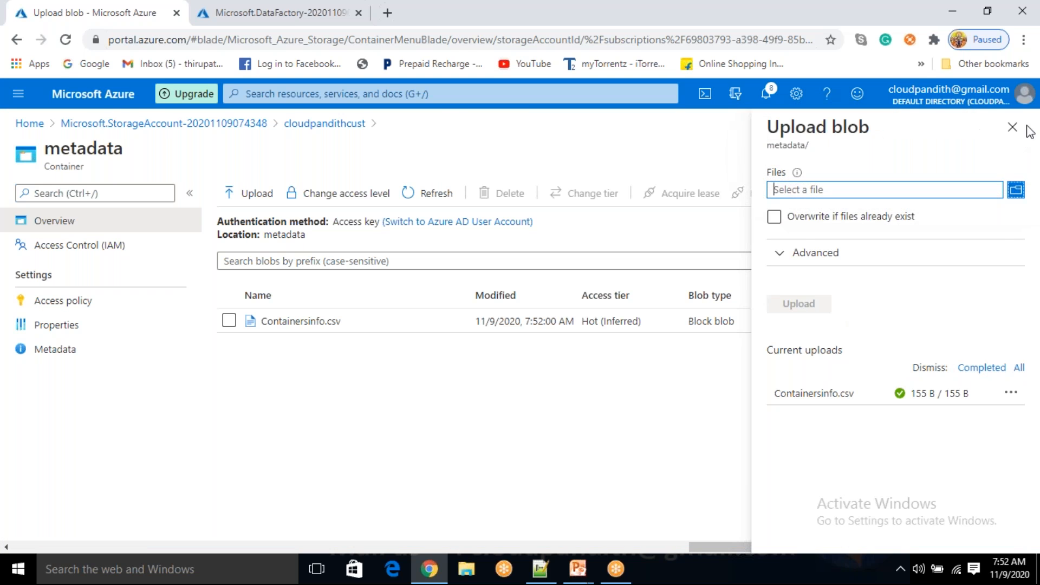
pyautogui.click(1012, 127)
# Open the uploaded Containersinfo.csv blob in its edit view and look over the whole text
pyautogui.click(342, 327)
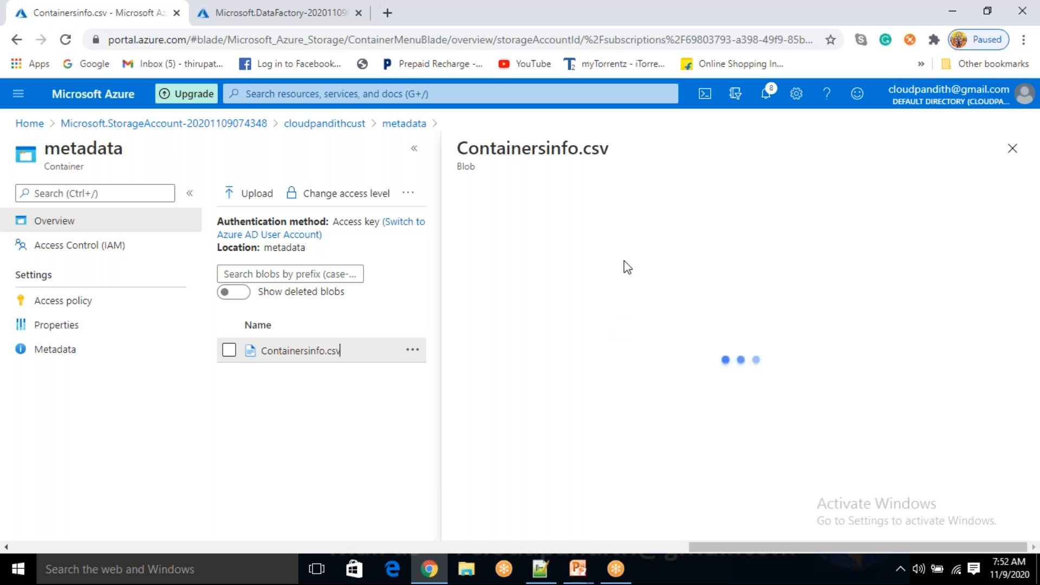
pyautogui.click(655, 230)
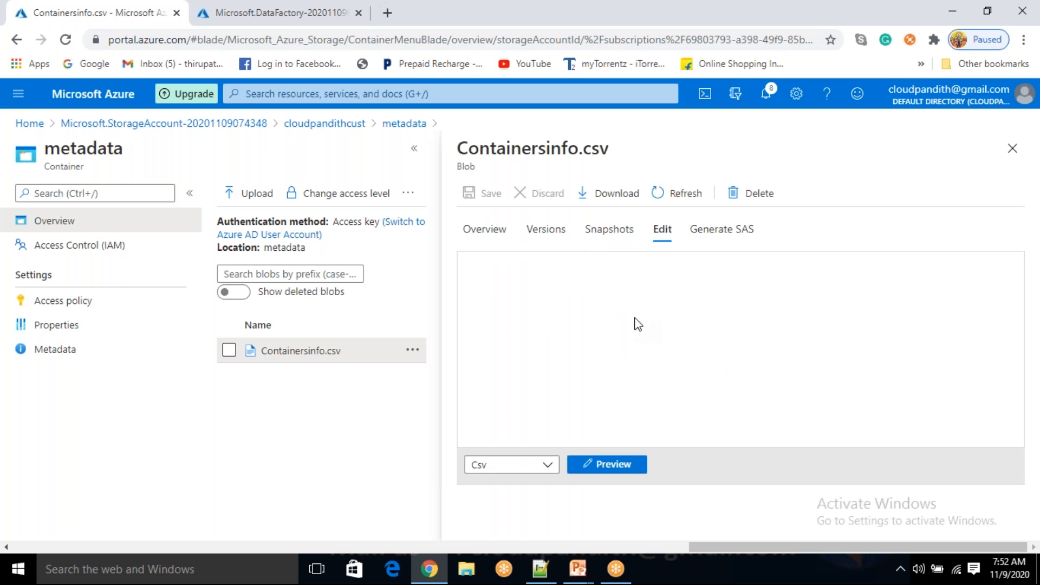
pyautogui.click(695, 308)
pyautogui.moveTo(665, 319); pyautogui.dragTo(506, 266)
pyautogui.click(645, 366)
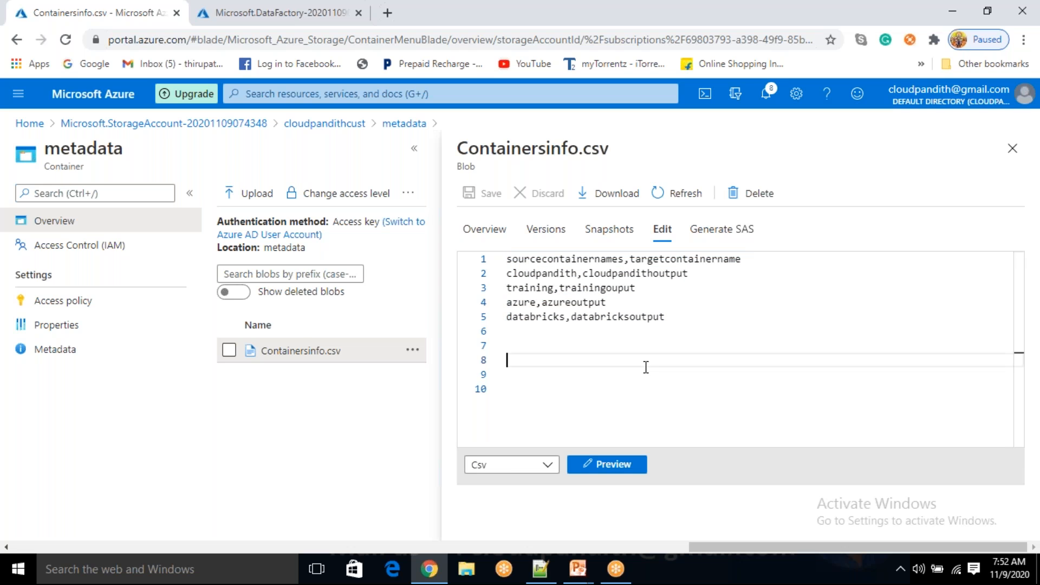
# Review the column headers and each source and target container pair in the Containersinfo.csv blob, then close it
pyautogui.moveTo(697, 330); pyautogui.dragTo(513, 275)
pyautogui.doubleClick(557, 259)
pyautogui.doubleClick(665, 259)
pyautogui.doubleClick(550, 274)
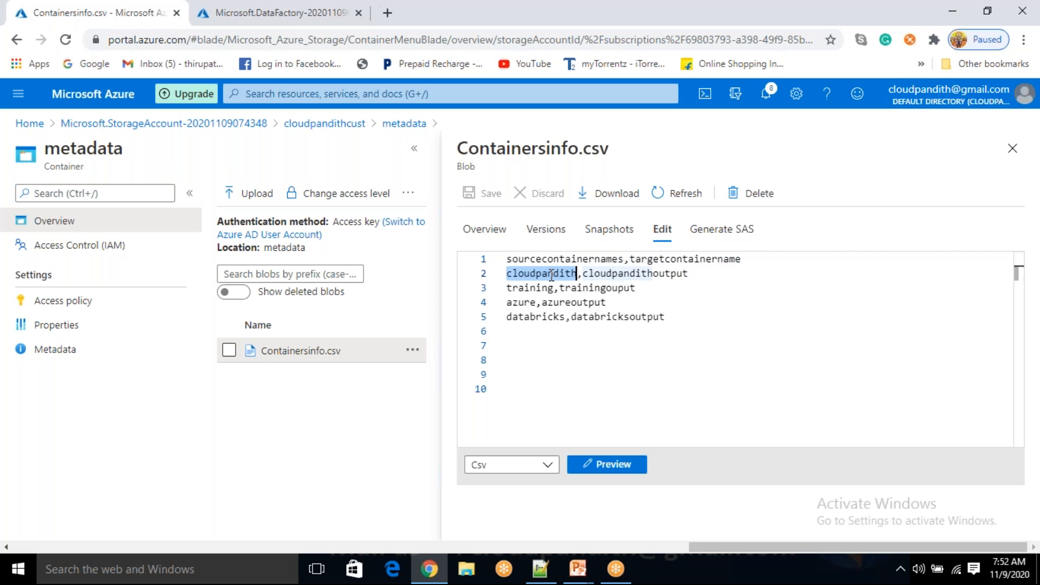
pyautogui.doubleClick(631, 259)
pyautogui.doubleClick(617, 274)
pyautogui.doubleClick(519, 287)
pyautogui.doubleClick(583, 287)
pyautogui.doubleClick(517, 302)
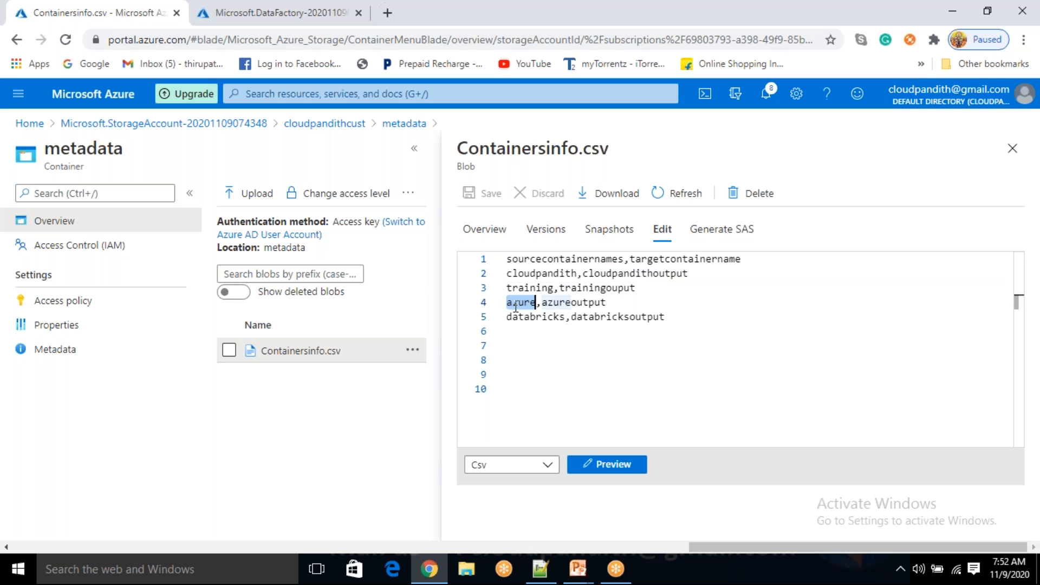
pyautogui.doubleClick(547, 274)
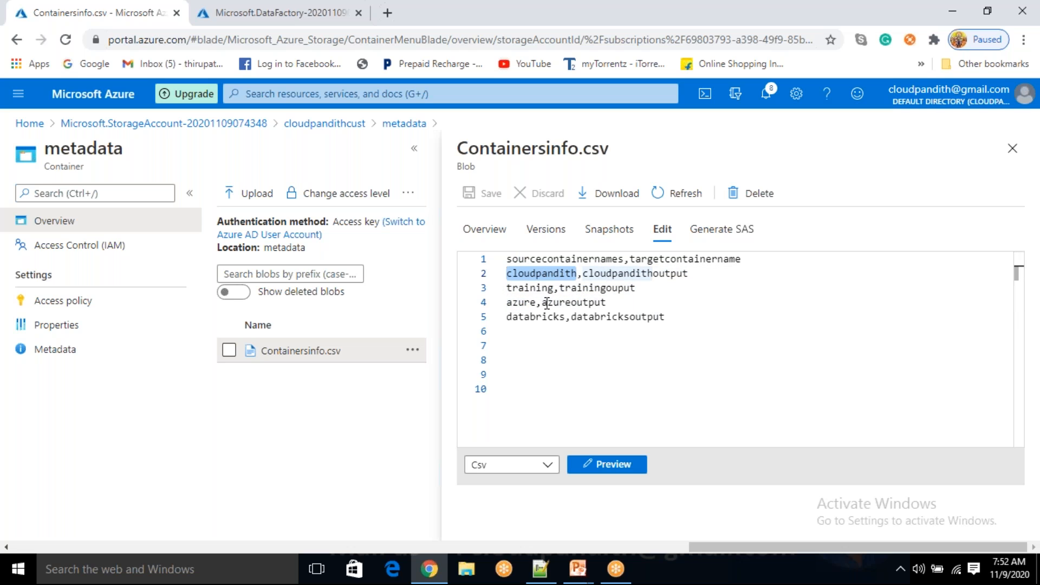
pyautogui.doubleClick(536, 317)
pyautogui.doubleClick(626, 315)
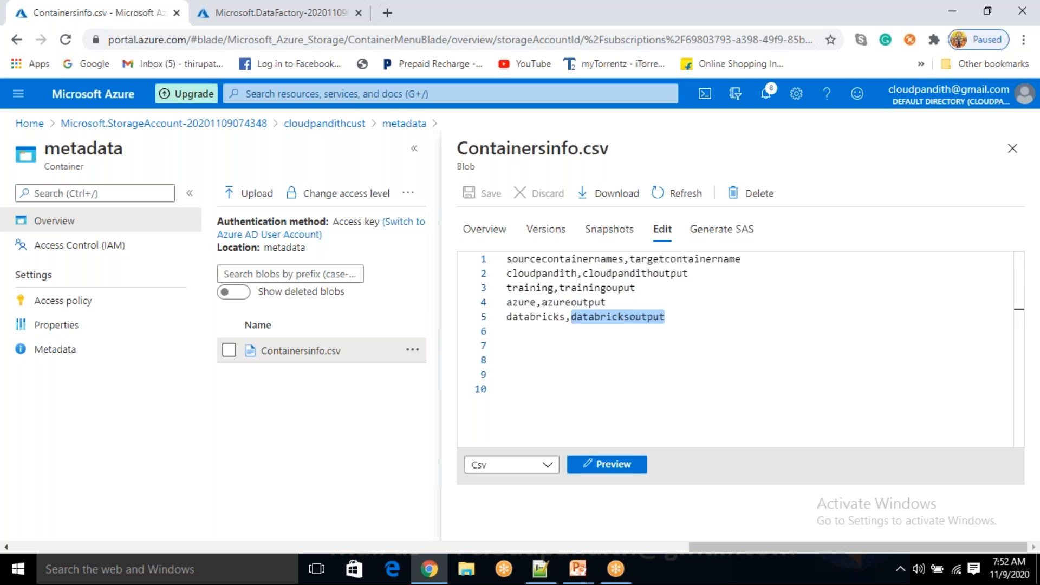
pyautogui.click(1015, 154)
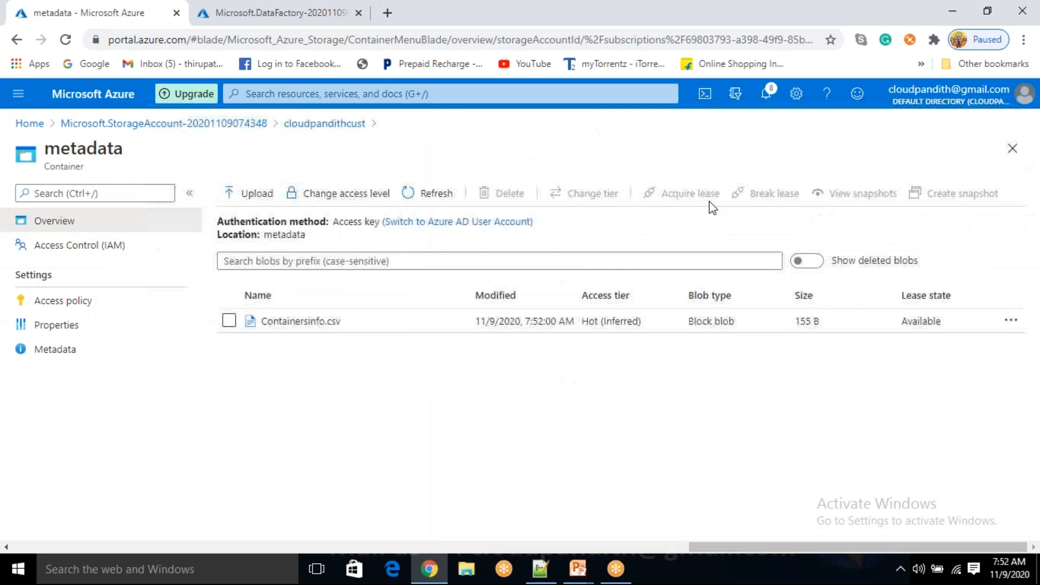
# Upload the cust and emp CSV files from the set-comma folder to the cloudpandith container of the cloudpandithcust storage account
pyautogui.click(321, 124)
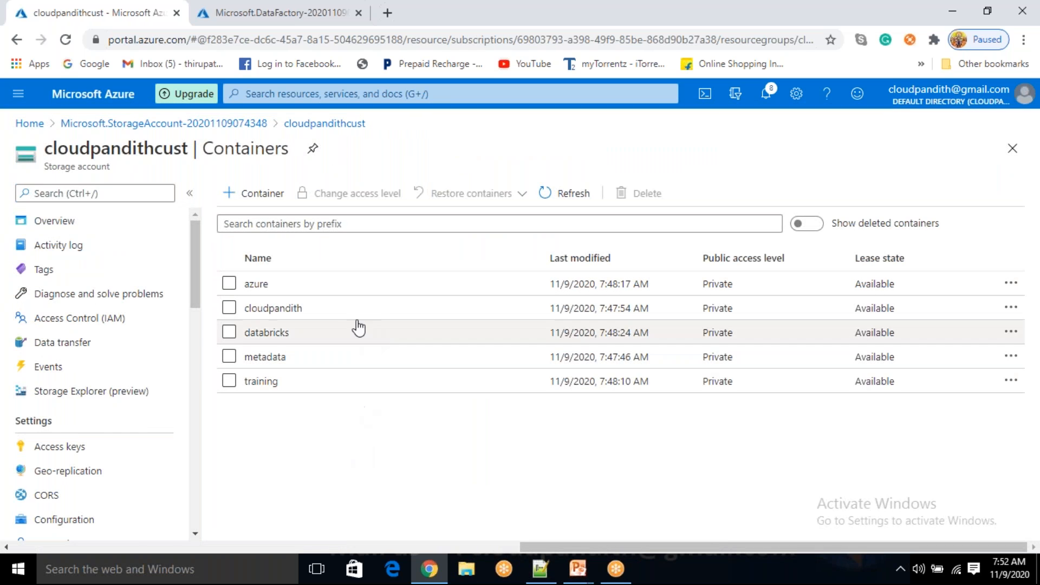
pyautogui.click(301, 308)
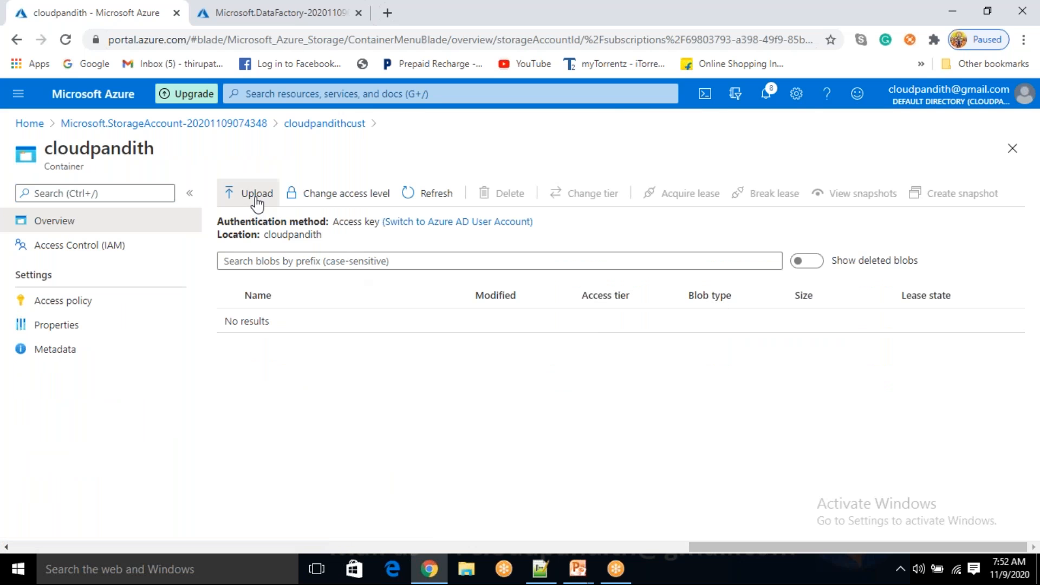
pyautogui.click(255, 201)
pyautogui.click(902, 198)
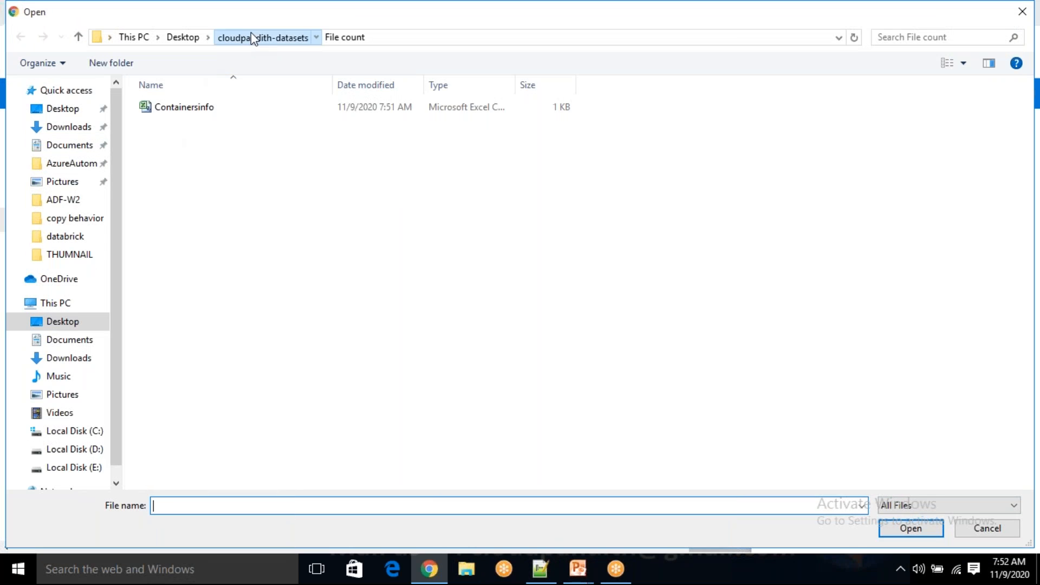
pyautogui.click(250, 37)
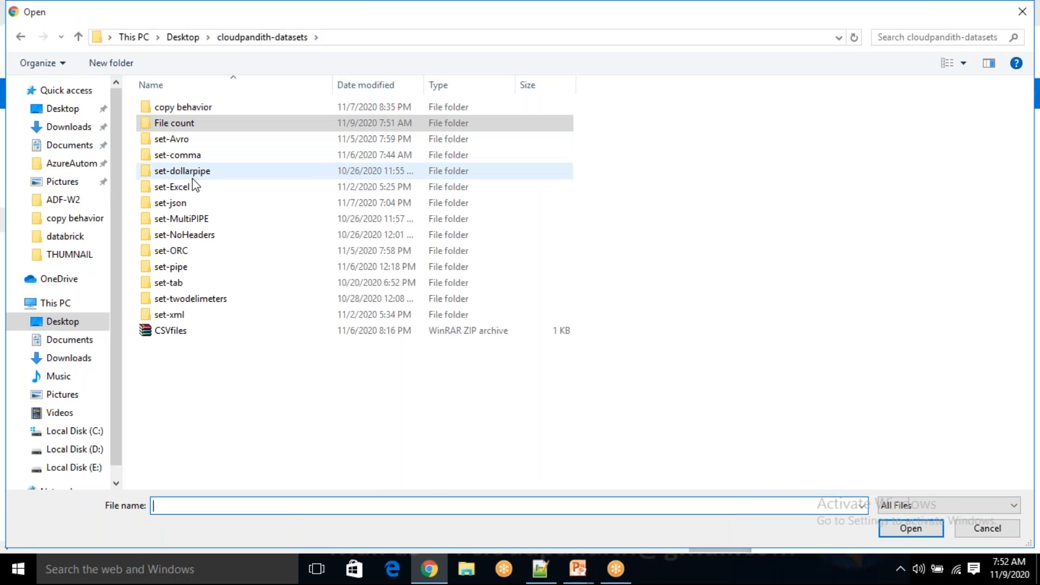
pyautogui.doubleClick(196, 154)
pyautogui.click(205, 125)
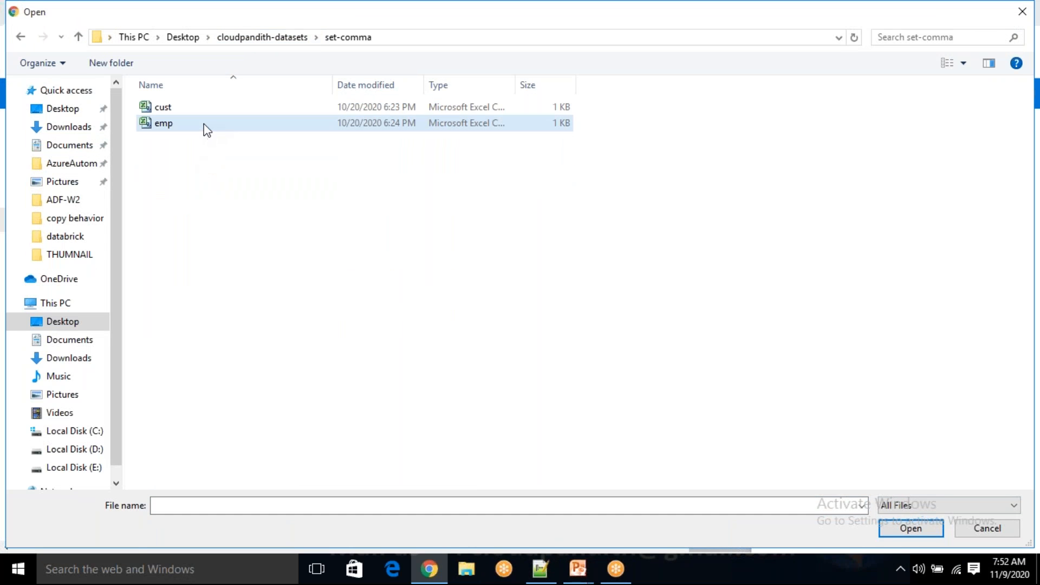
pyautogui.click(201, 108)
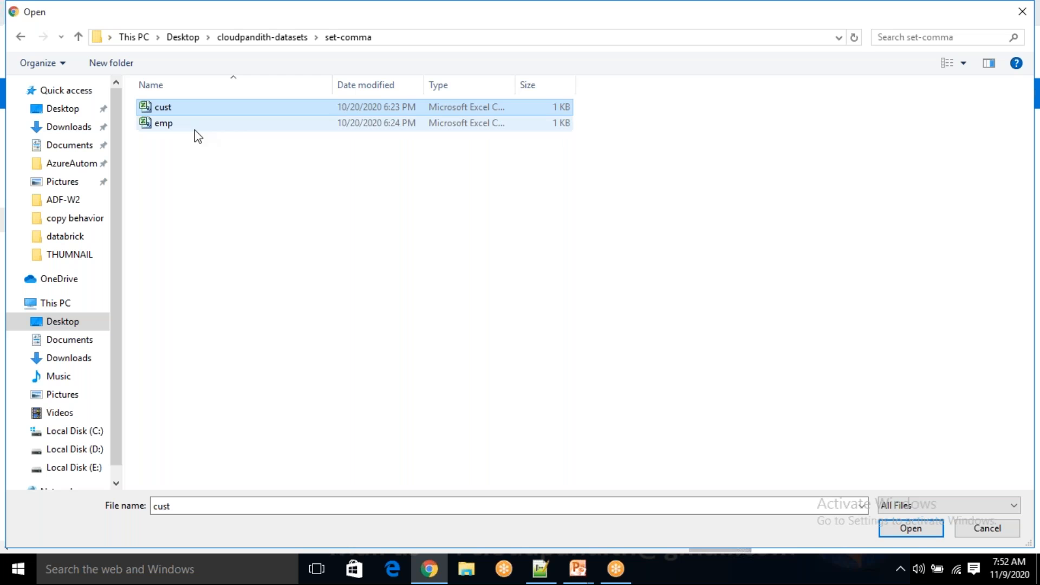
pyautogui.keyDown('ctrl'); pyautogui.click(194, 129); pyautogui.keyUp('ctrl')
pyautogui.click(914, 529)
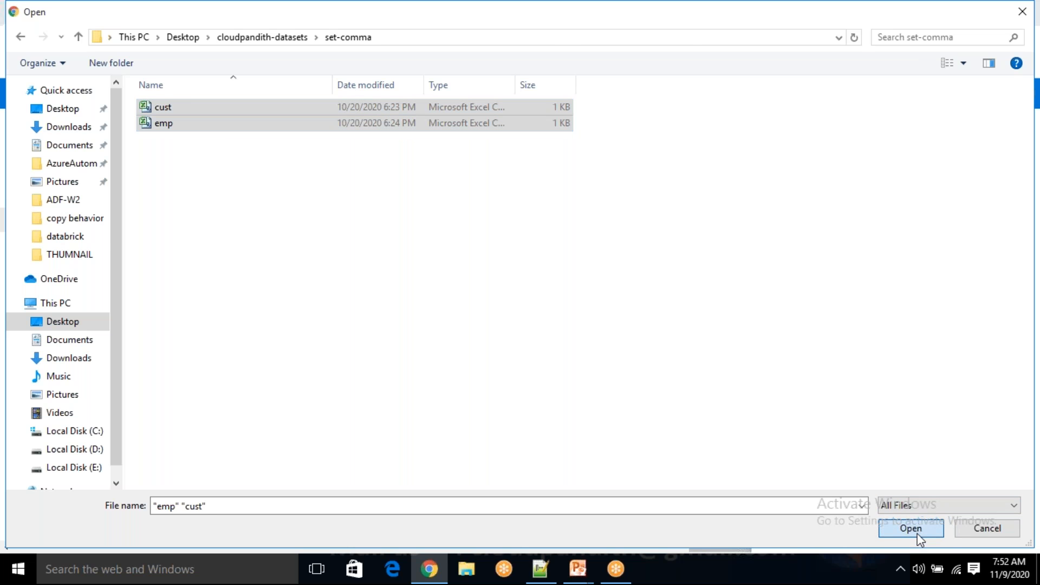
pyautogui.click(807, 304)
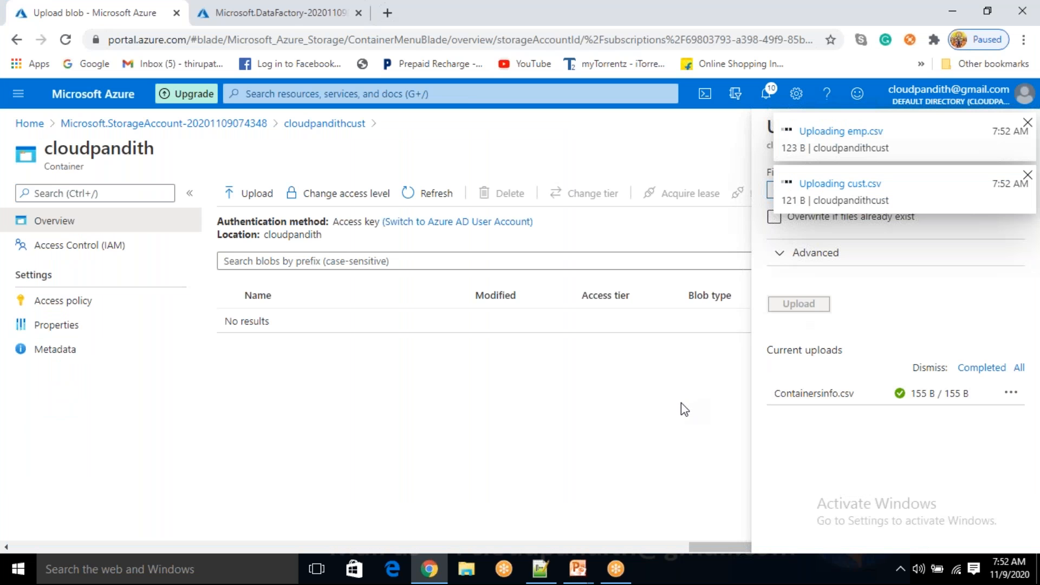
pyautogui.click(1028, 173)
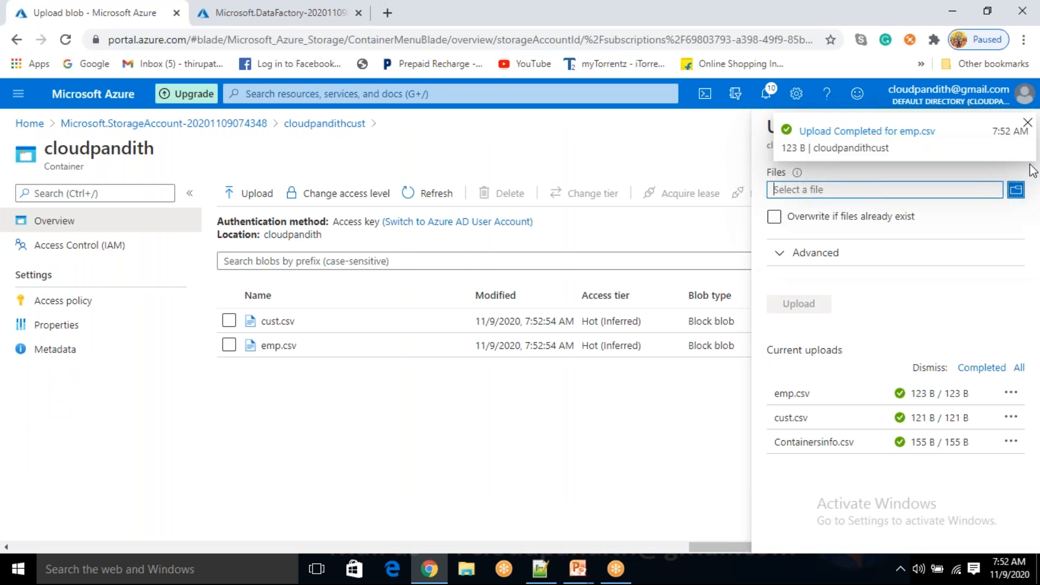
# Upload pipelinefile1.csv, pipelinefile2.csv and pipelinefile3.csv from the set-pipe folder to the training container of the cloudpandithcust storage account
pyautogui.click(1028, 122)
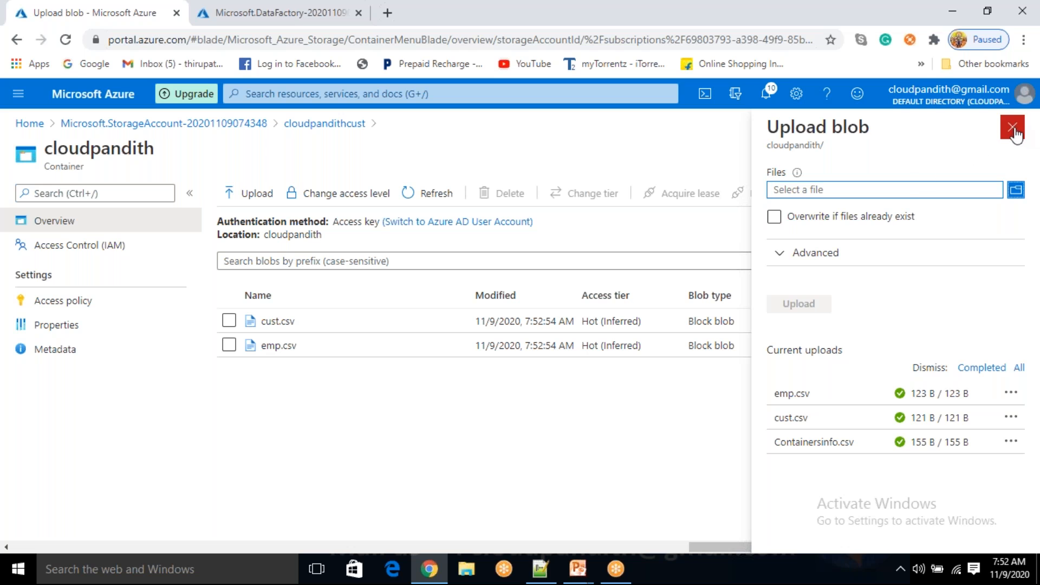
pyautogui.click(1012, 123)
pyautogui.click(357, 123)
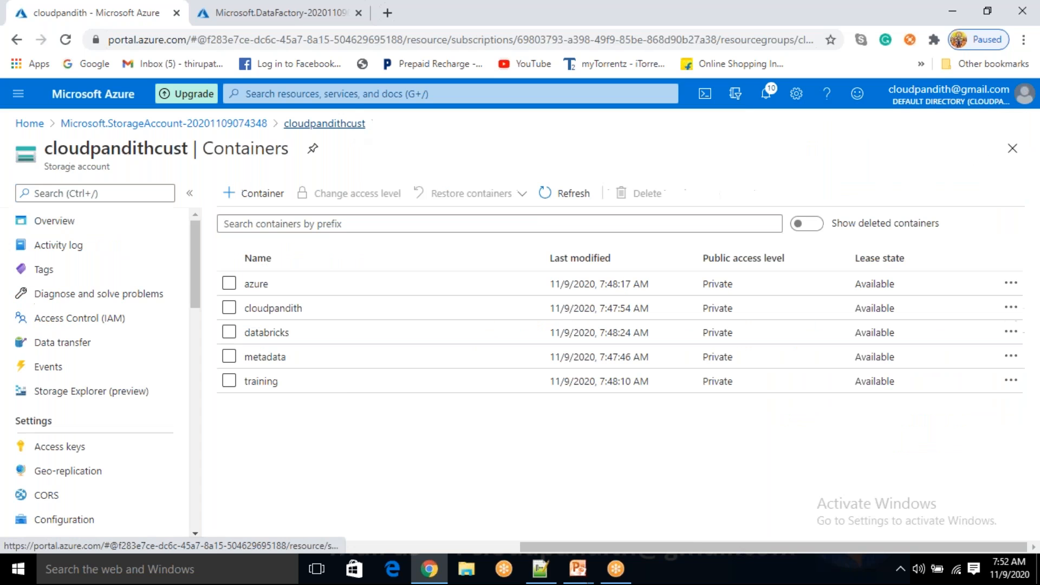
pyautogui.click(290, 384)
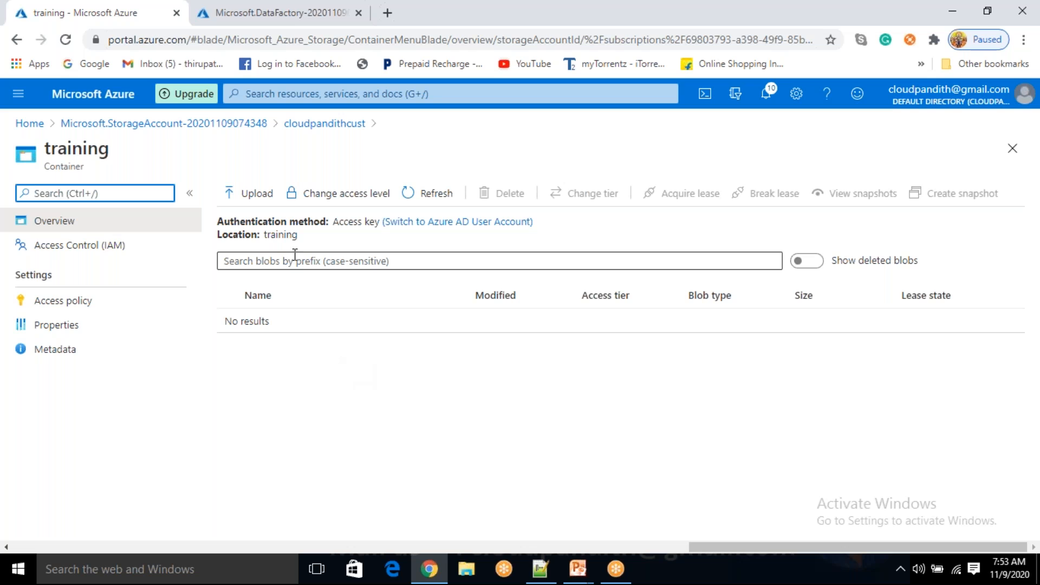
pyautogui.click(253, 195)
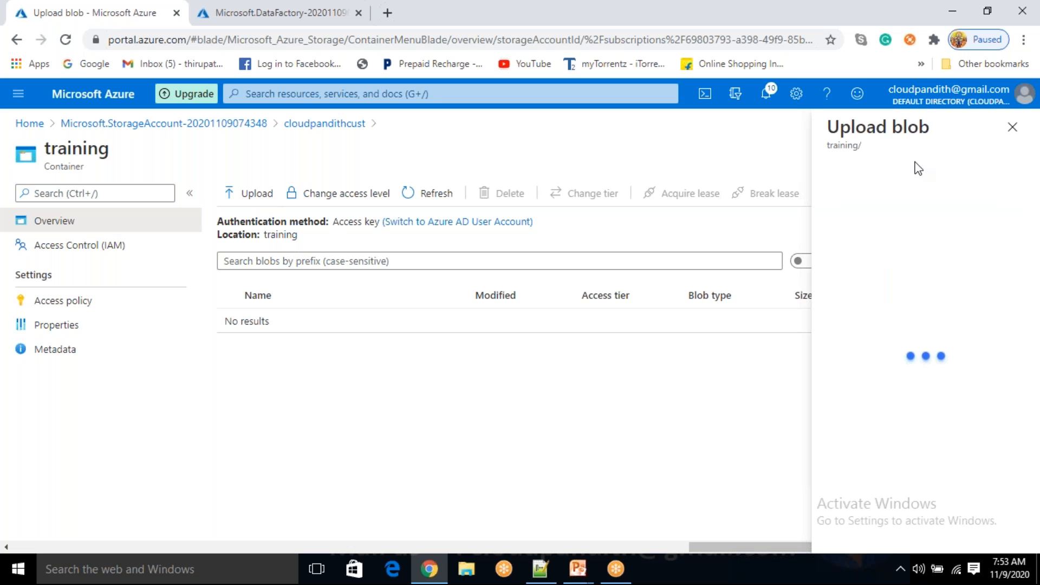
pyautogui.click(1016, 190)
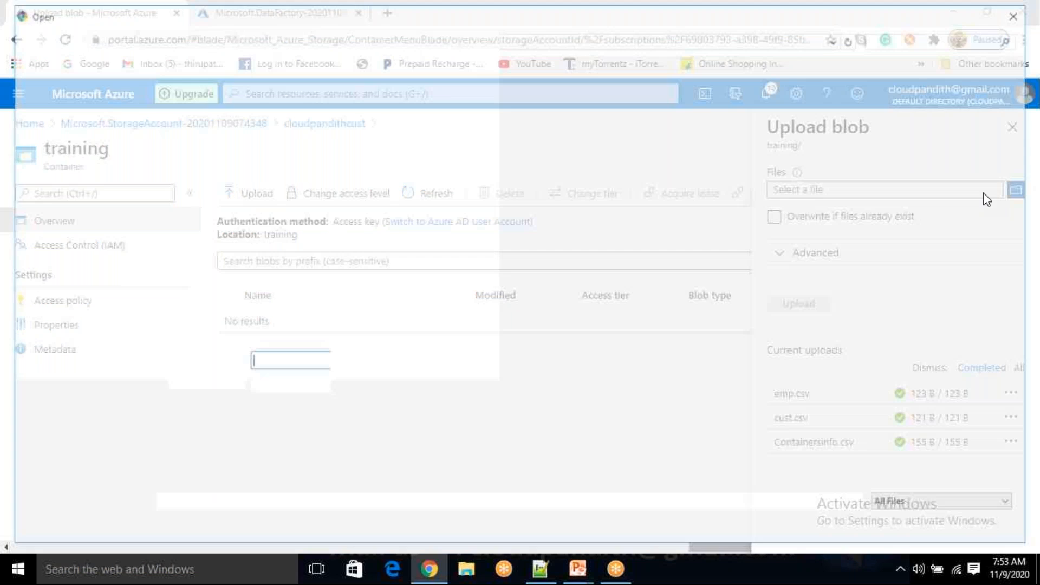
pyautogui.click(265, 38)
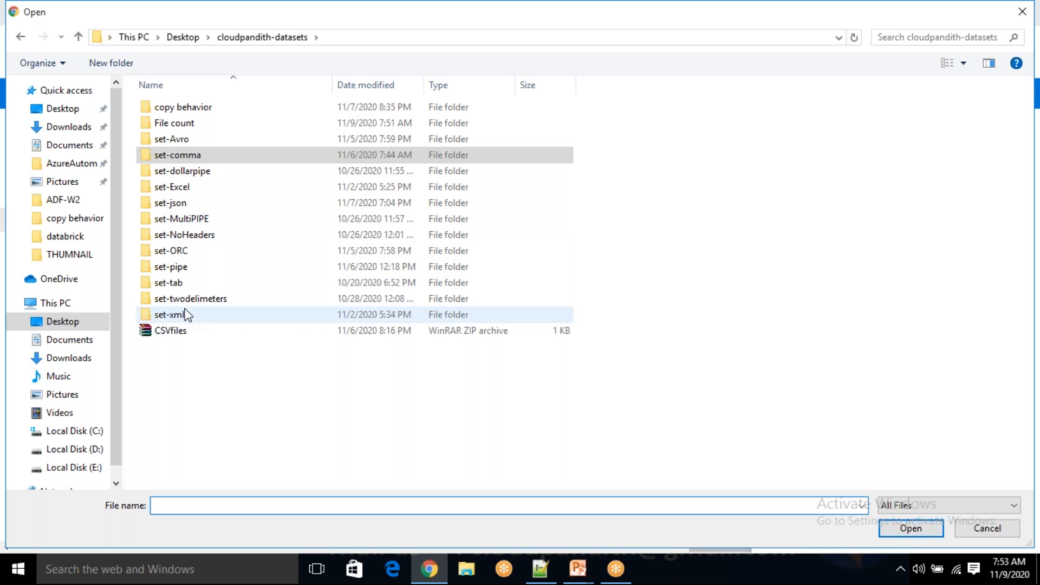
pyautogui.doubleClick(187, 267)
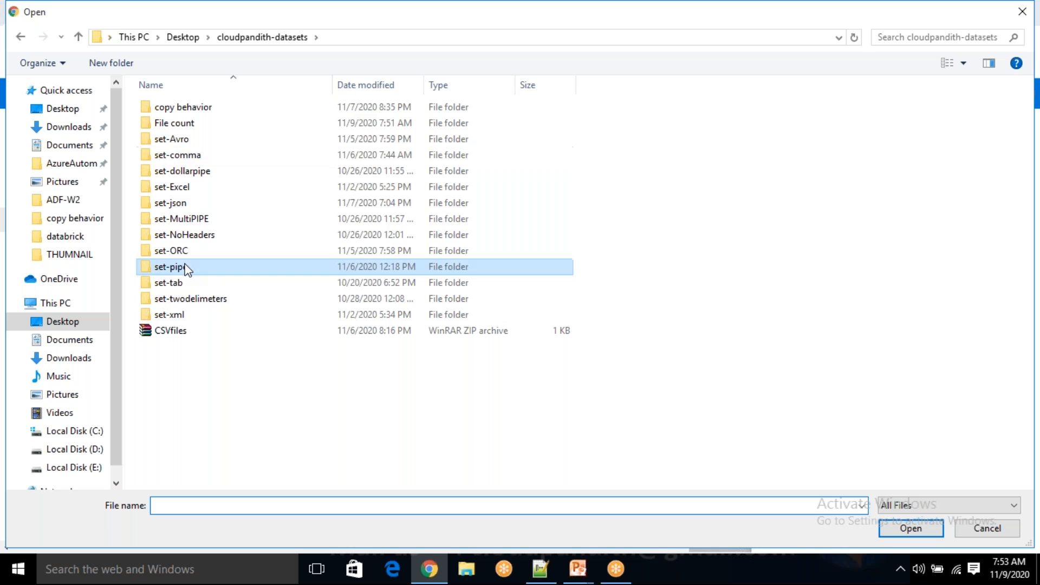
pyautogui.moveTo(218, 161); pyautogui.dragTo(210, 126)
pyautogui.click(910, 528)
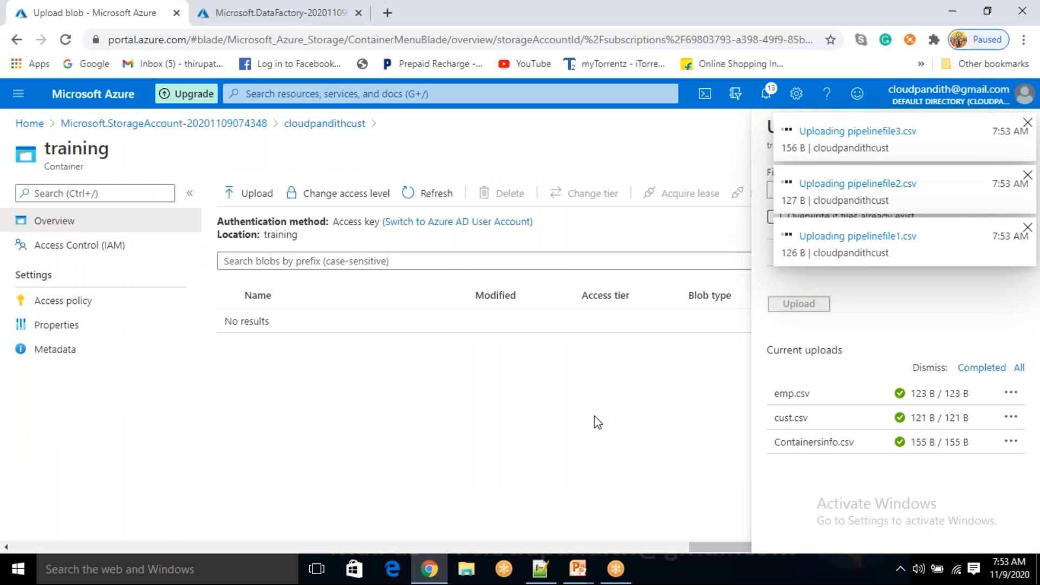
pyautogui.click(1028, 227)
pyautogui.click(1027, 174)
pyautogui.click(1028, 125)
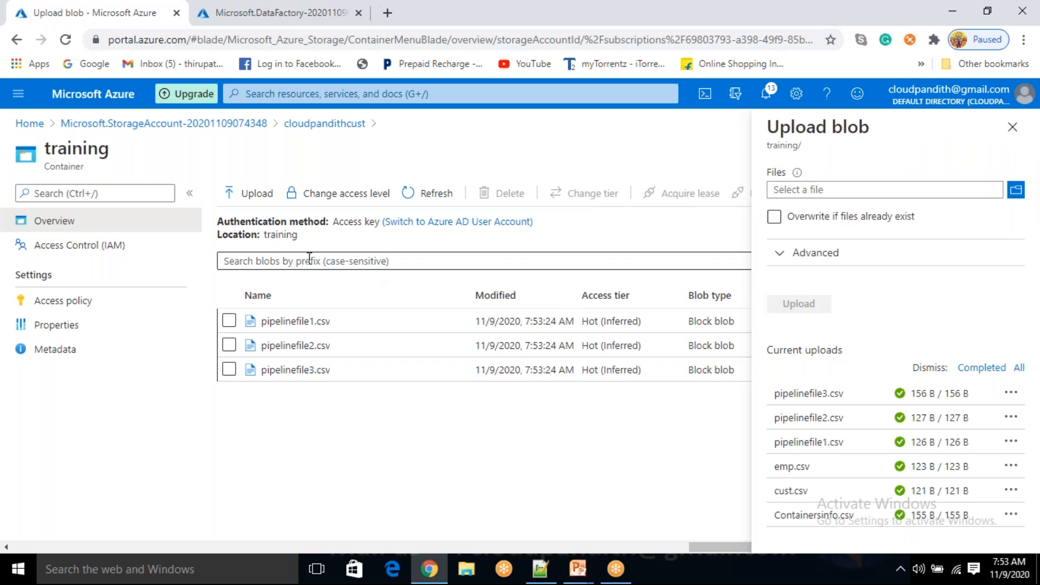
pyautogui.click(1012, 127)
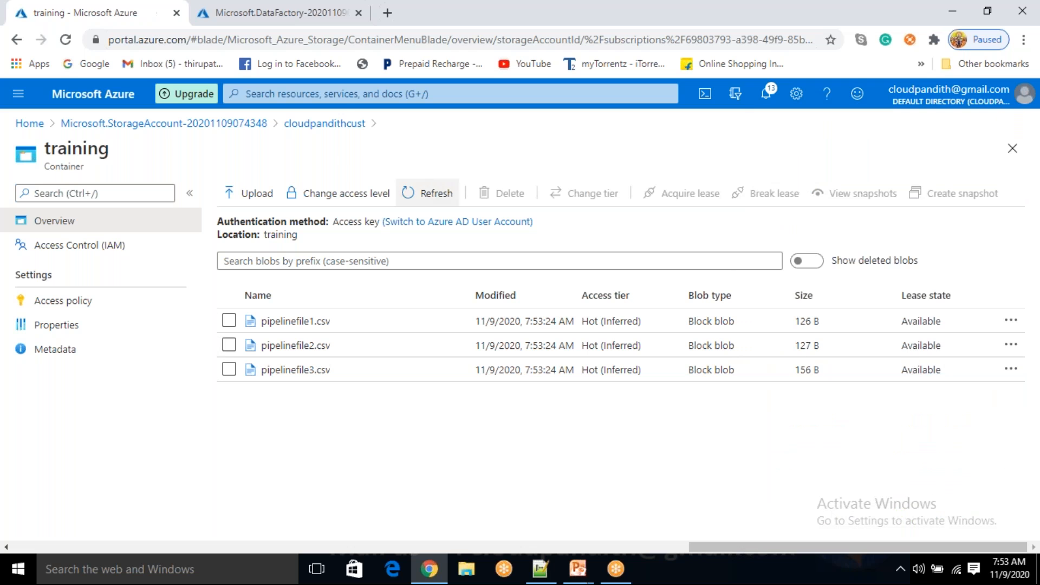
# Check which blobs the training, cloudpandith, metadata, azure and databricks containers of the cloudpandithcust storage account hold
pyautogui.click(350, 125)
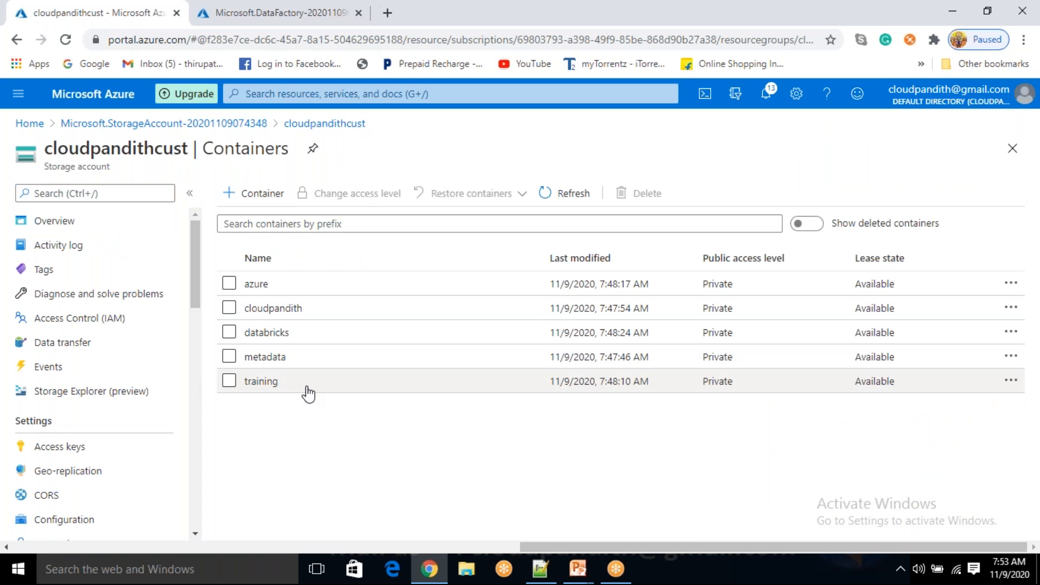
pyautogui.click(277, 381)
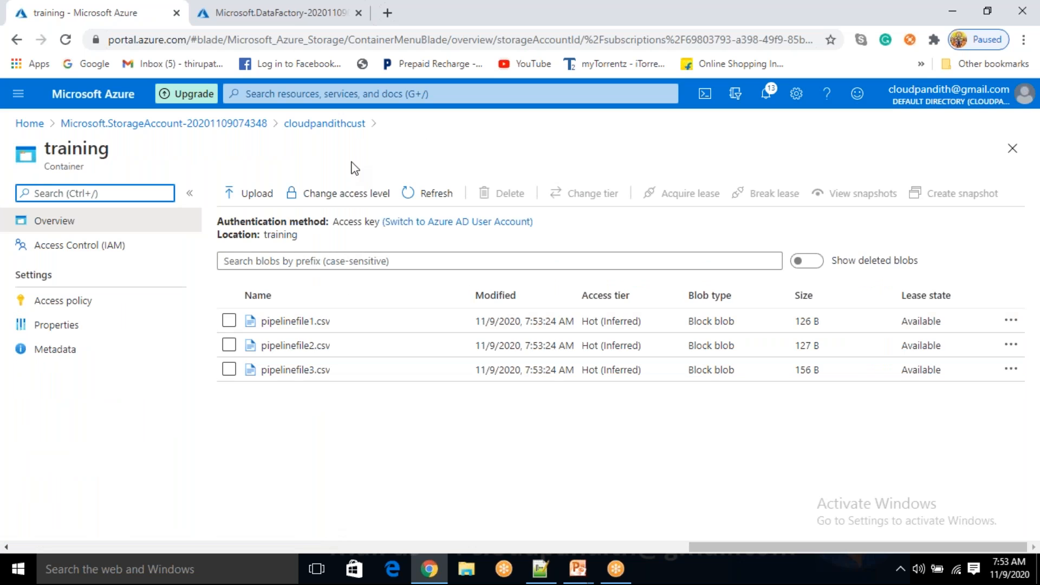
pyautogui.click(316, 309)
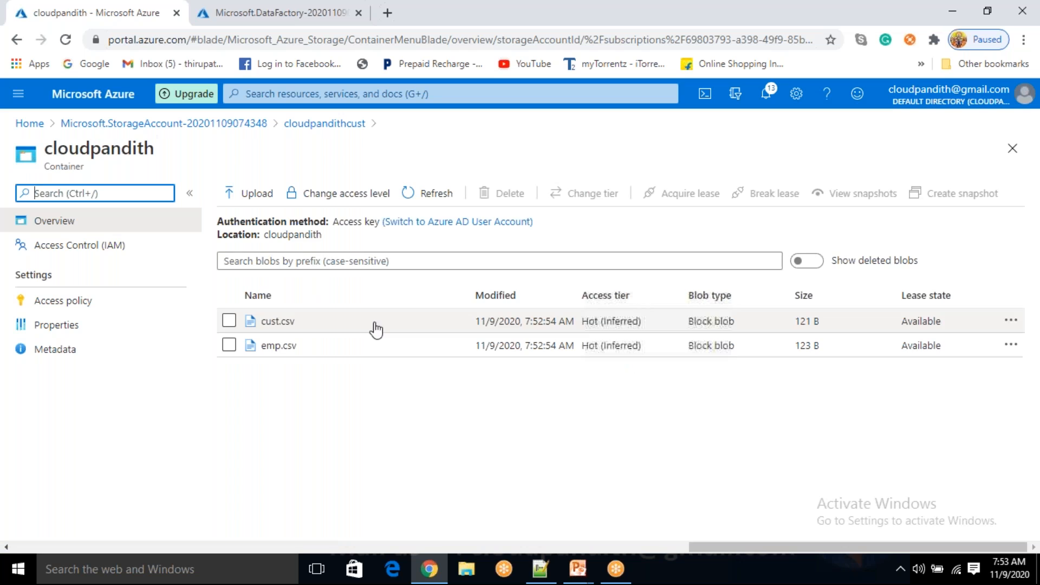
pyautogui.click(348, 125)
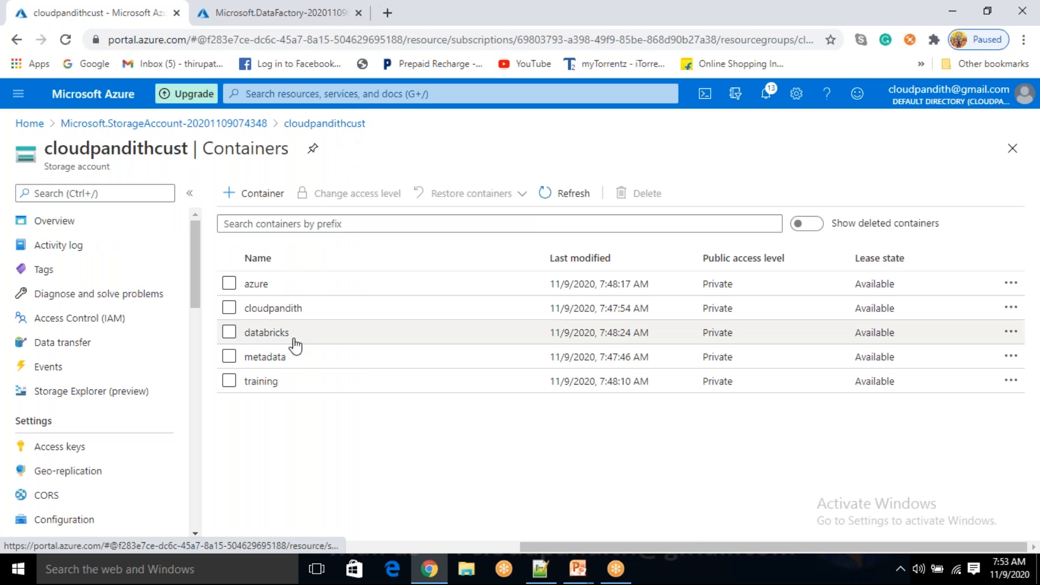
pyautogui.click(282, 362)
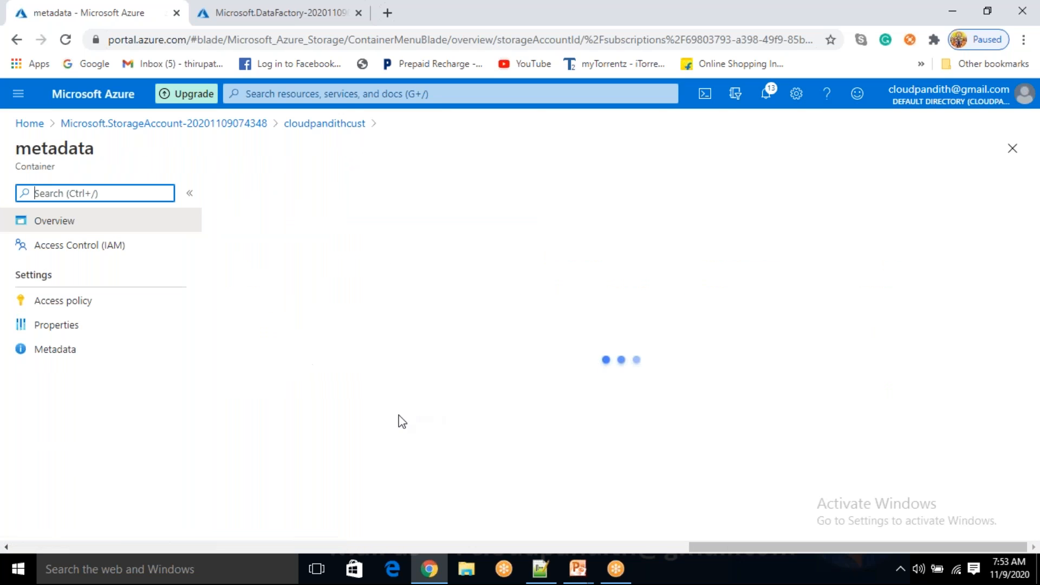
pyautogui.click(336, 123)
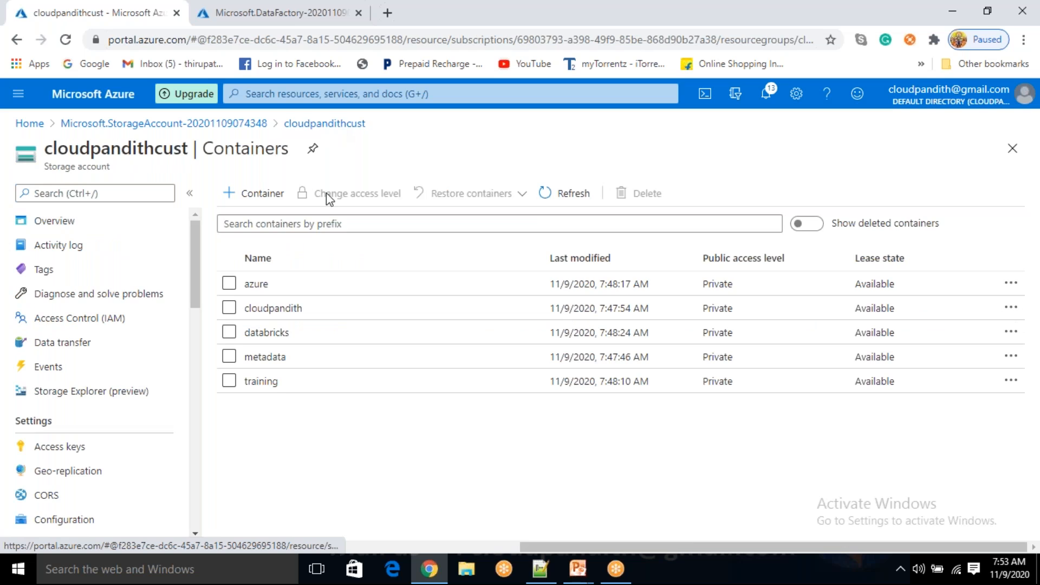
pyautogui.click(314, 294)
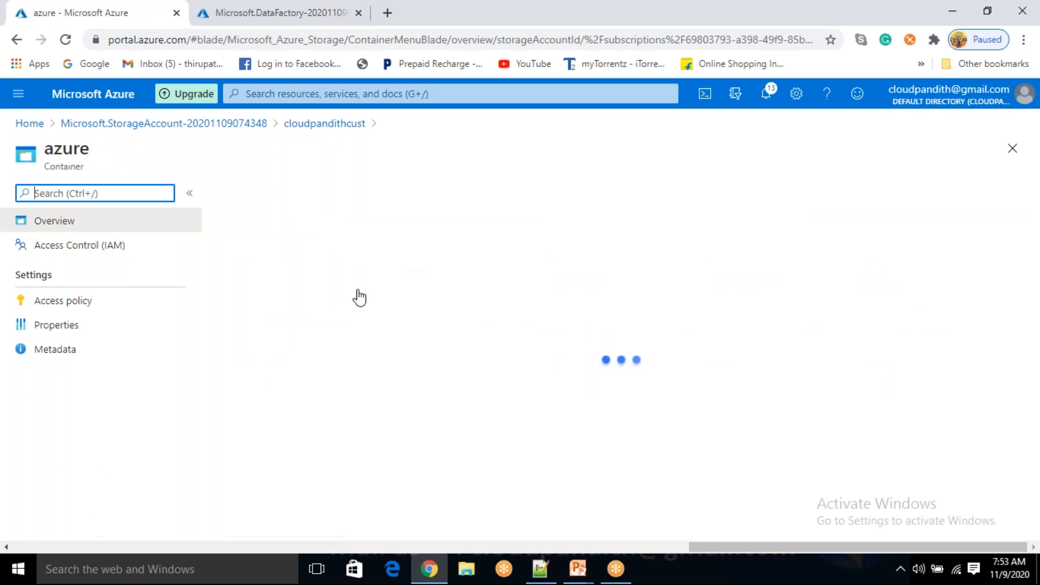
pyautogui.click(348, 125)
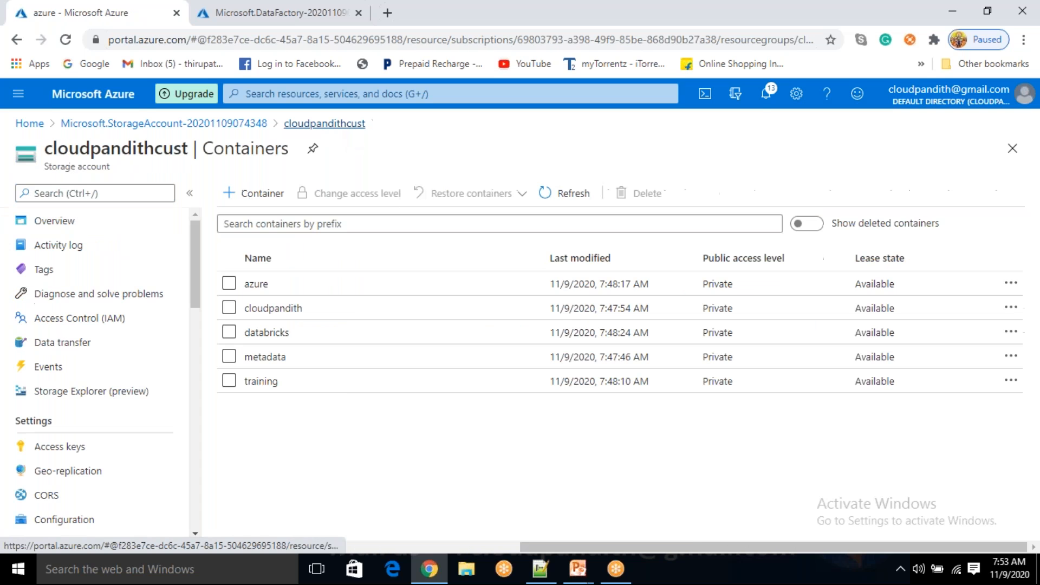
pyautogui.click(311, 332)
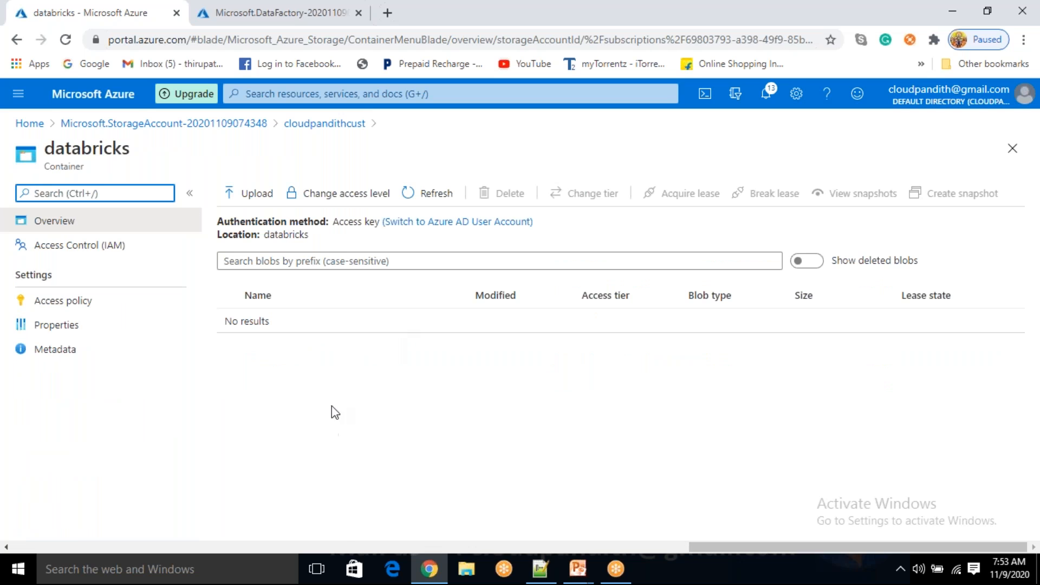
pyautogui.click(331, 124)
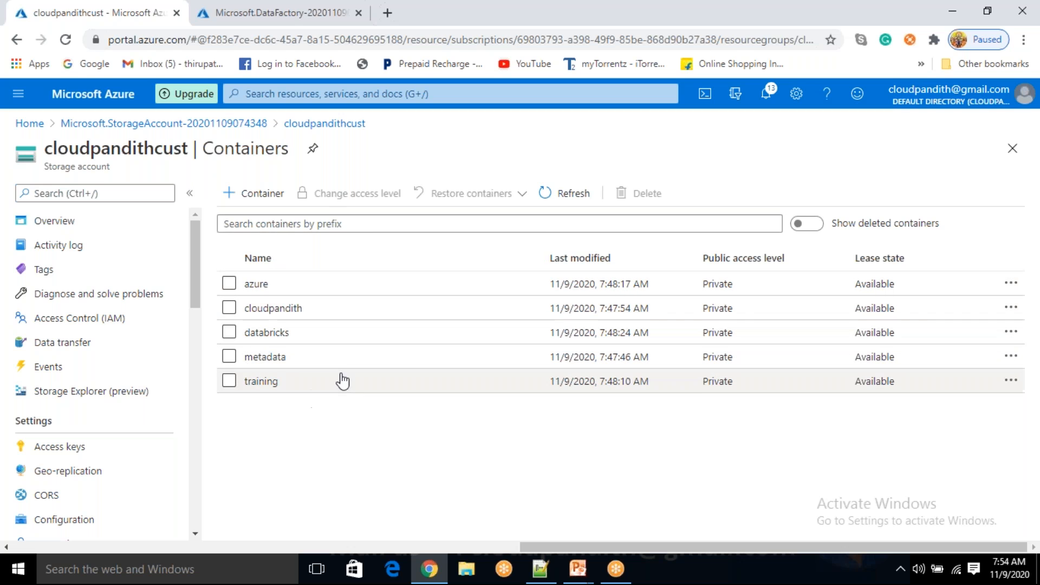
# Open the cloudpandithmpadfv2 data factory resource and launch its authoring and monitoring site
pyautogui.click(277, 17)
pyautogui.click(307, 419)
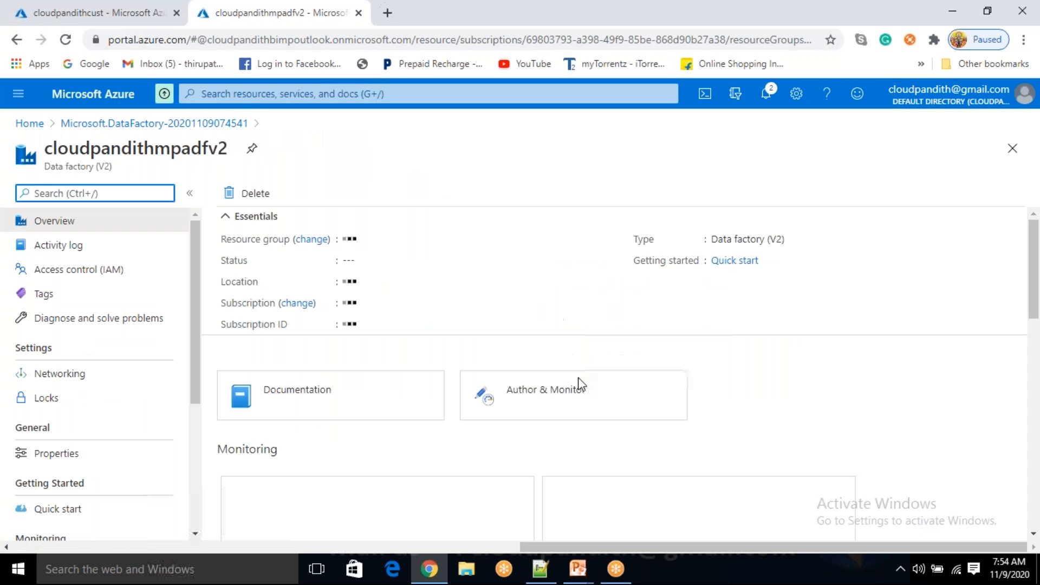
pyautogui.click(581, 412)
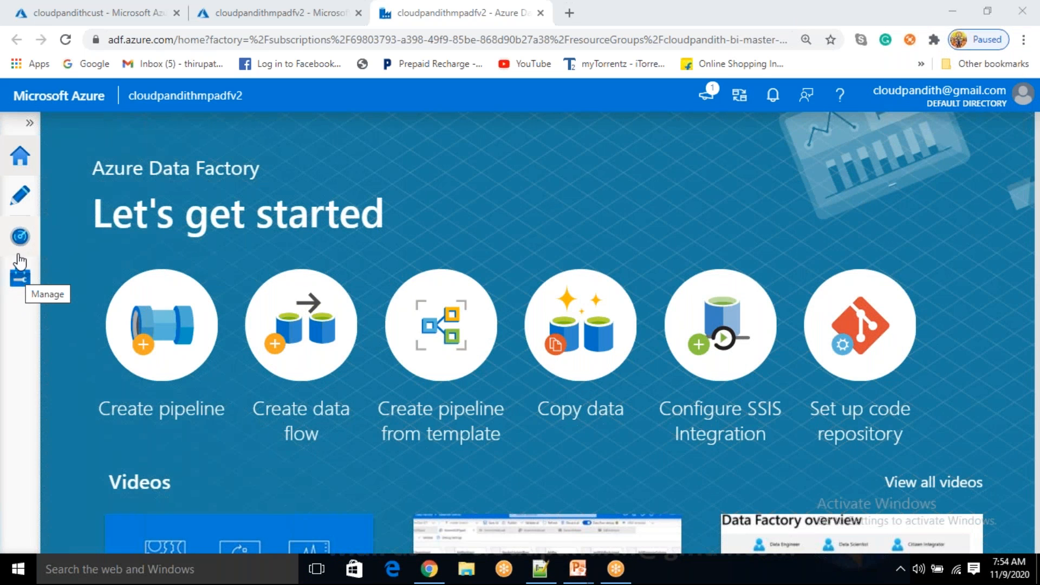
# Start a new Azure Blob Storage linked service in the data factory and name it LS_ABS
pyautogui.click(18, 280)
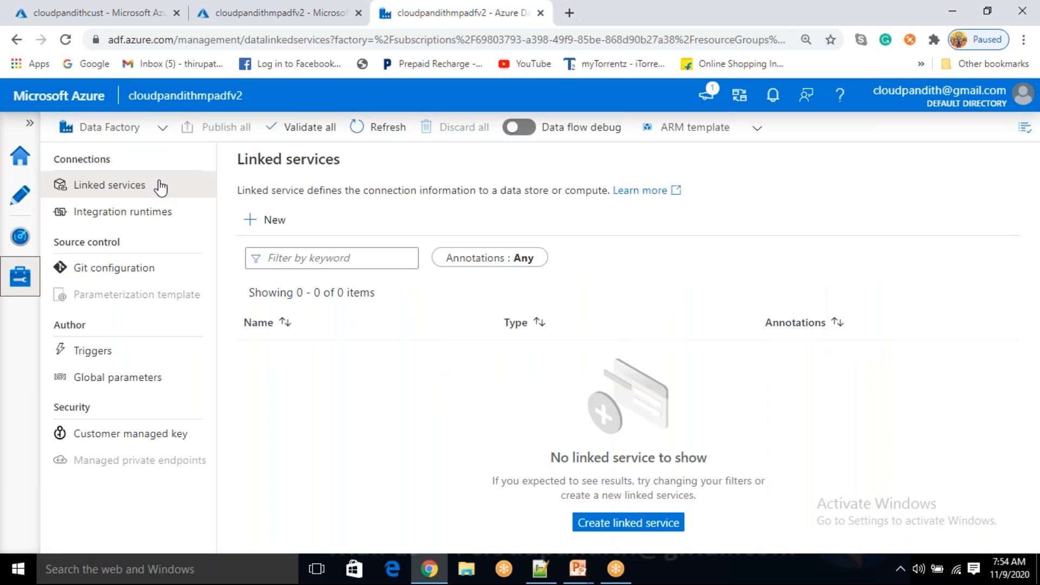
pyautogui.click(288, 230)
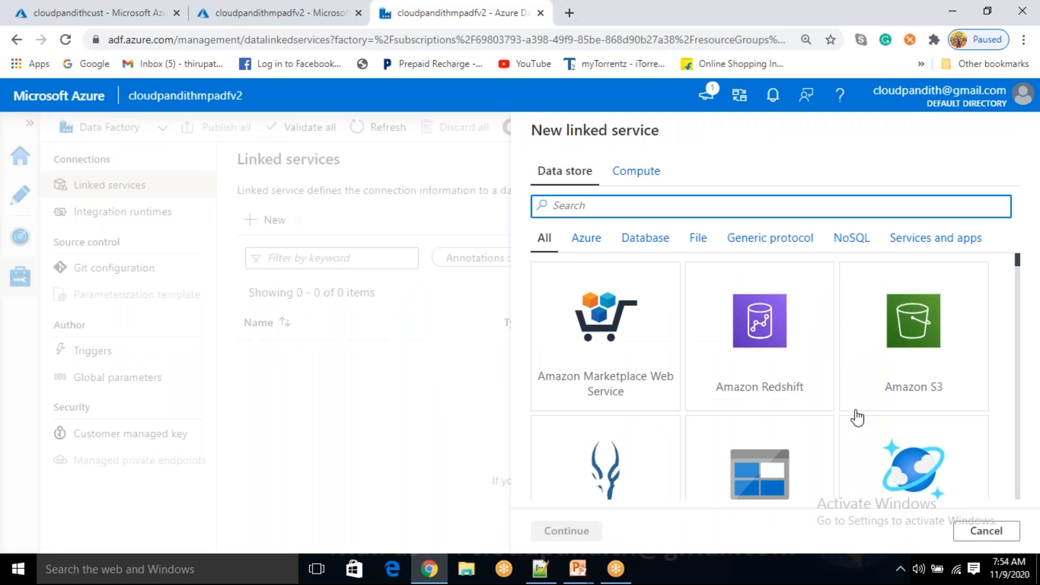
pyautogui.click(741, 477)
pyautogui.click(586, 532)
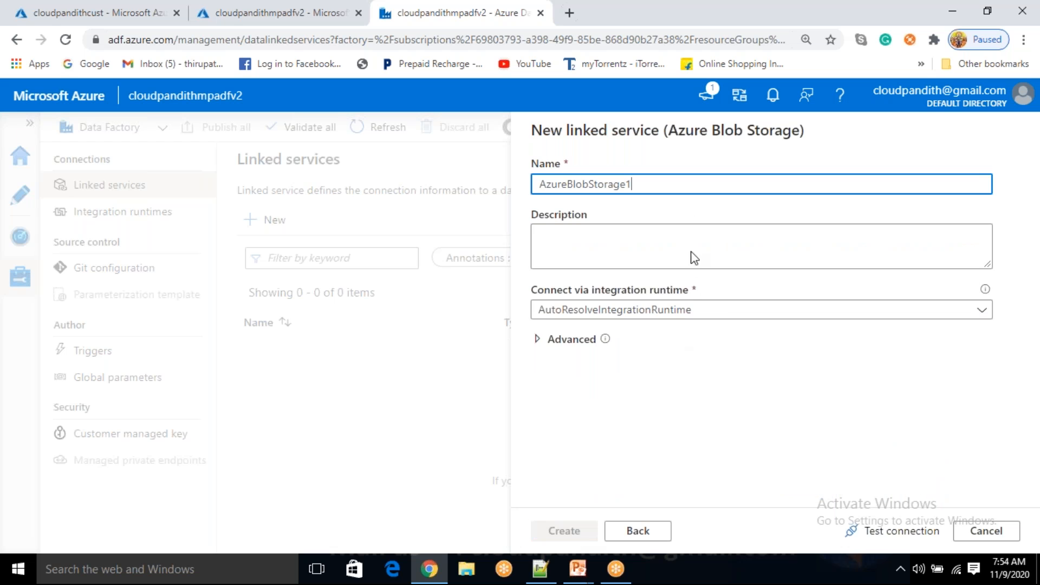
pyautogui.moveTo(633, 184); pyautogui.dragTo(503, 188)
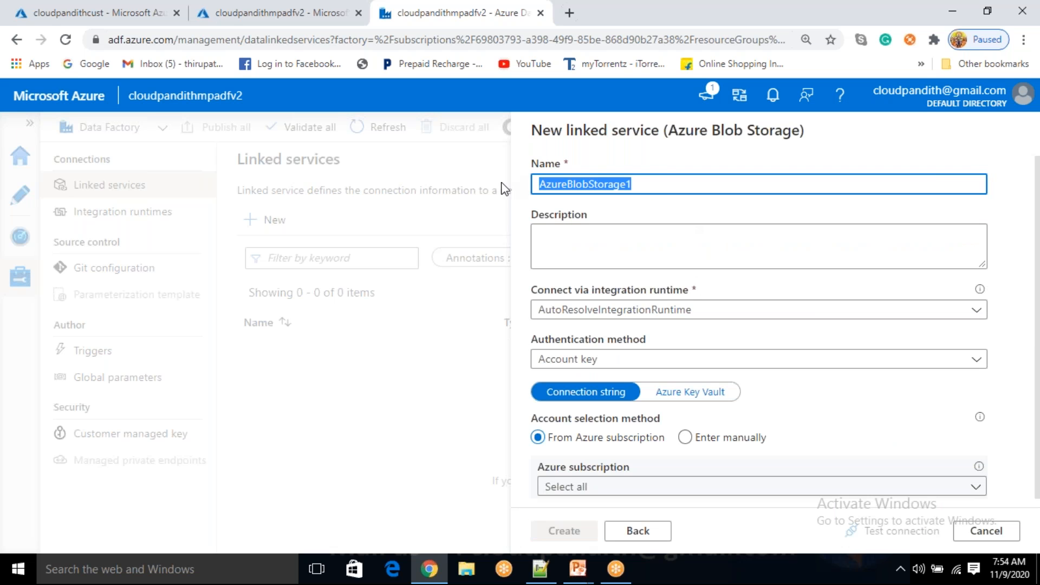
pyautogui.press('BackSpace')
pyautogui.write('b')
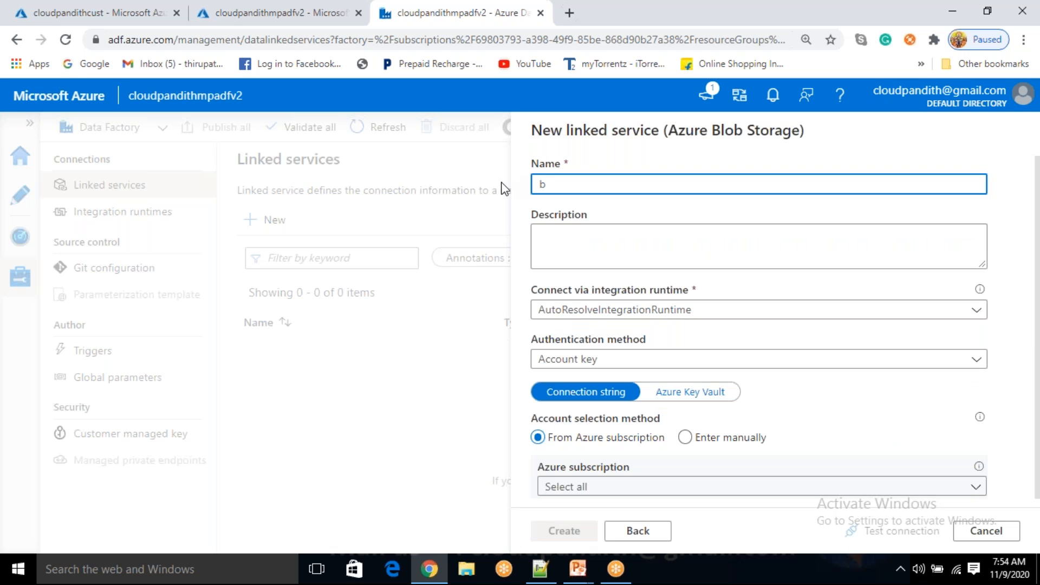
pyautogui.write('LS_ABS')
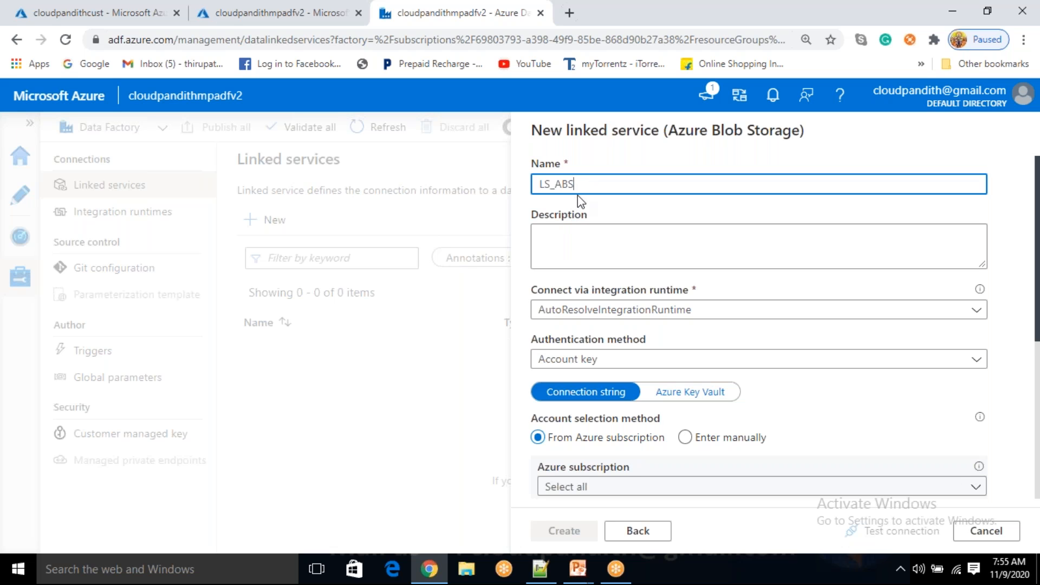
# Connect LS_ABS to the cloudpandithcust storage account in the Free Trial subscription using account key authentication, test the connection and create the linked service
pyautogui.scroll(-1, 632, 290)
pyautogui.click(627, 291)
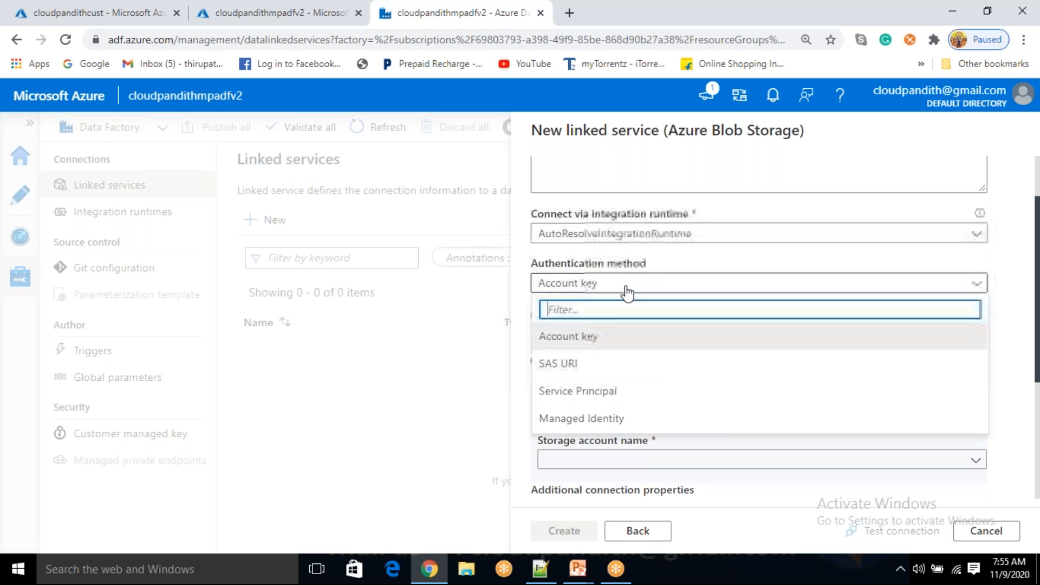
pyautogui.click(590, 341)
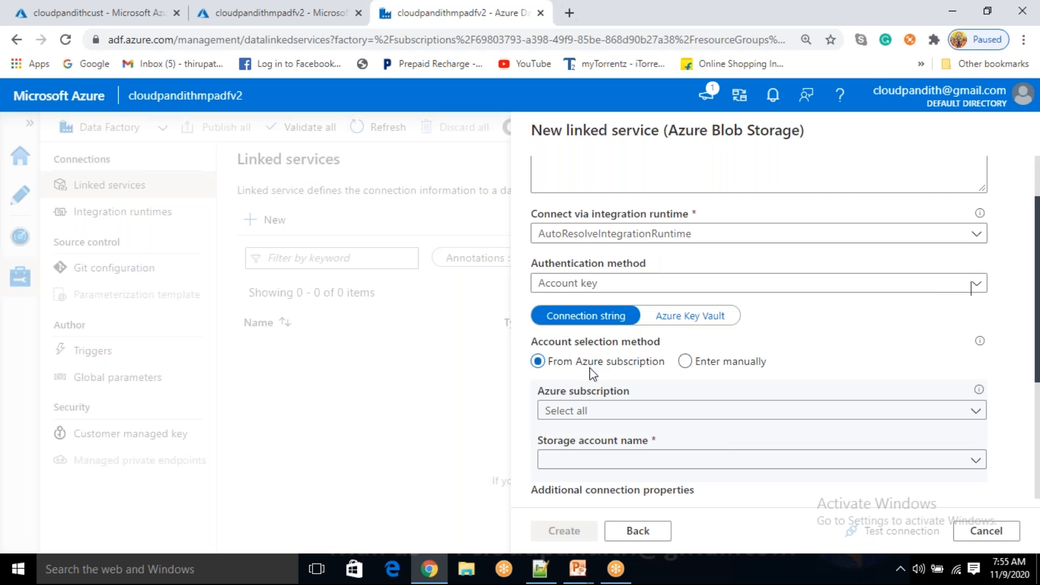
pyautogui.click(578, 416)
pyautogui.click(590, 460)
pyautogui.scroll(-1, 595, 461)
pyautogui.click(623, 401)
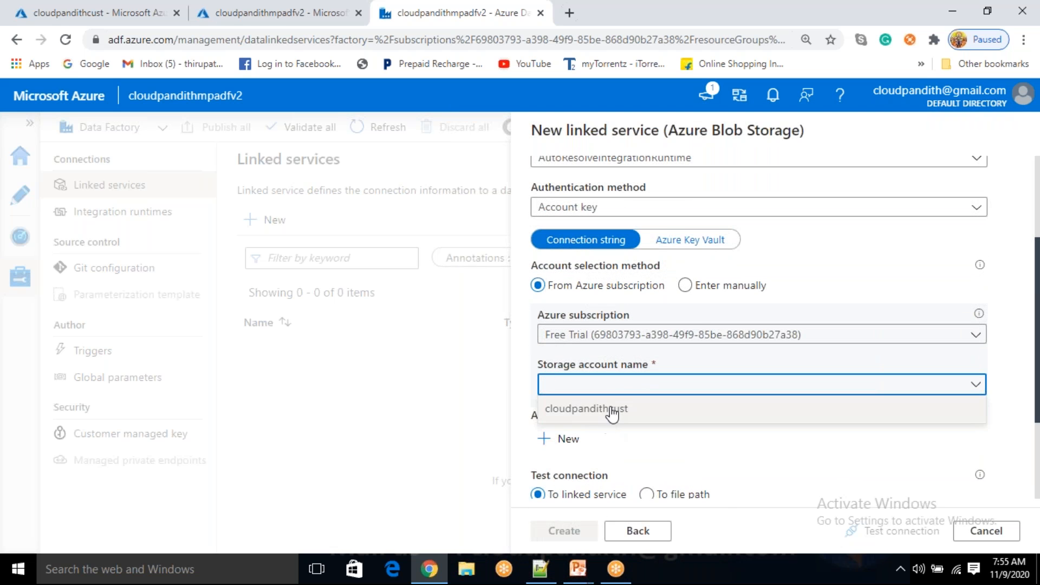
pyautogui.click(612, 414)
pyautogui.click(849, 531)
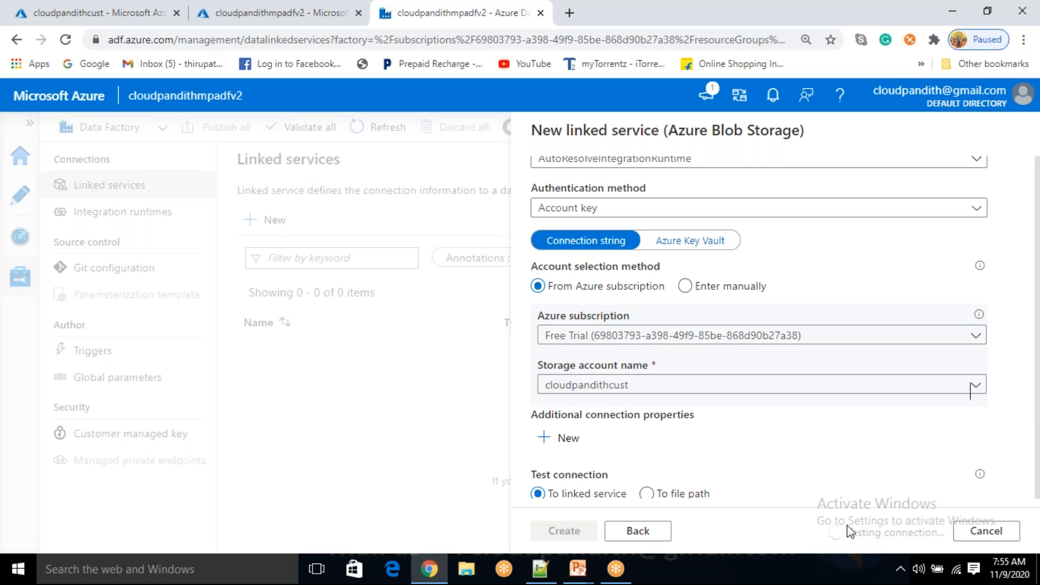
pyautogui.click(562, 536)
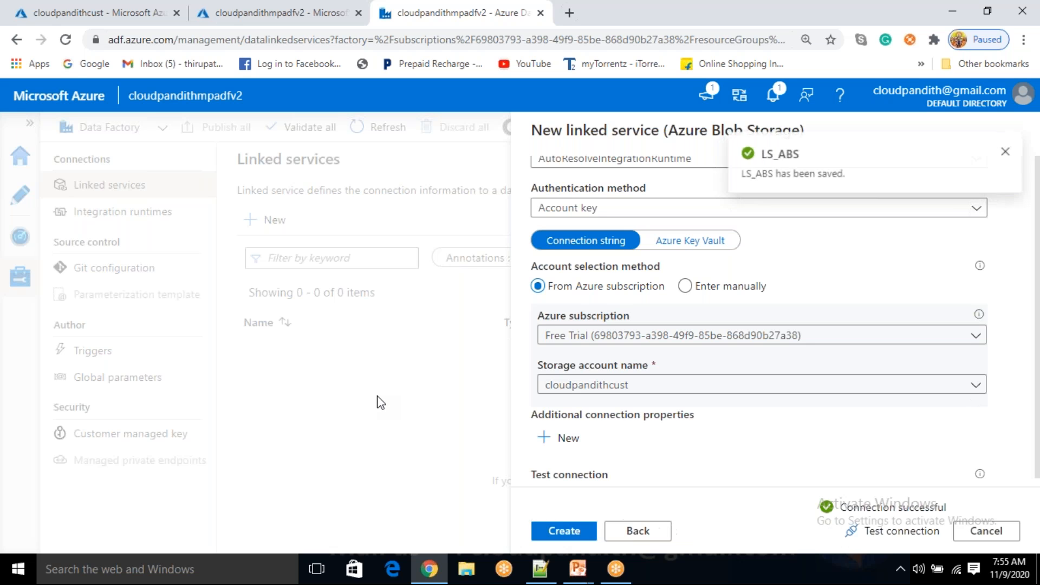
# Create a new pipeline in the data factory's authoring workspace and name it PL_DATA_Filecount
pyautogui.click(25, 211)
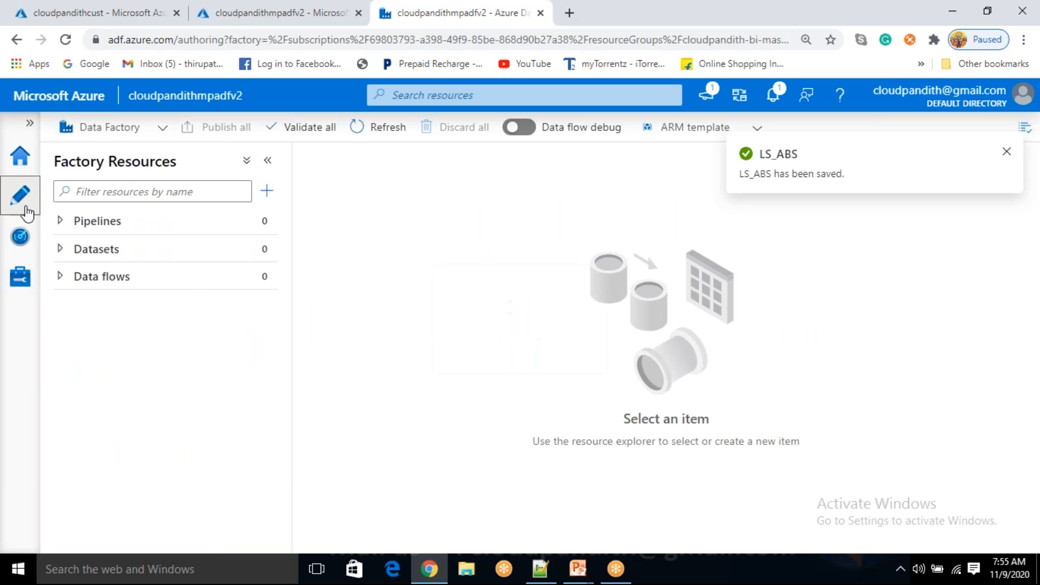
pyautogui.click(267, 192)
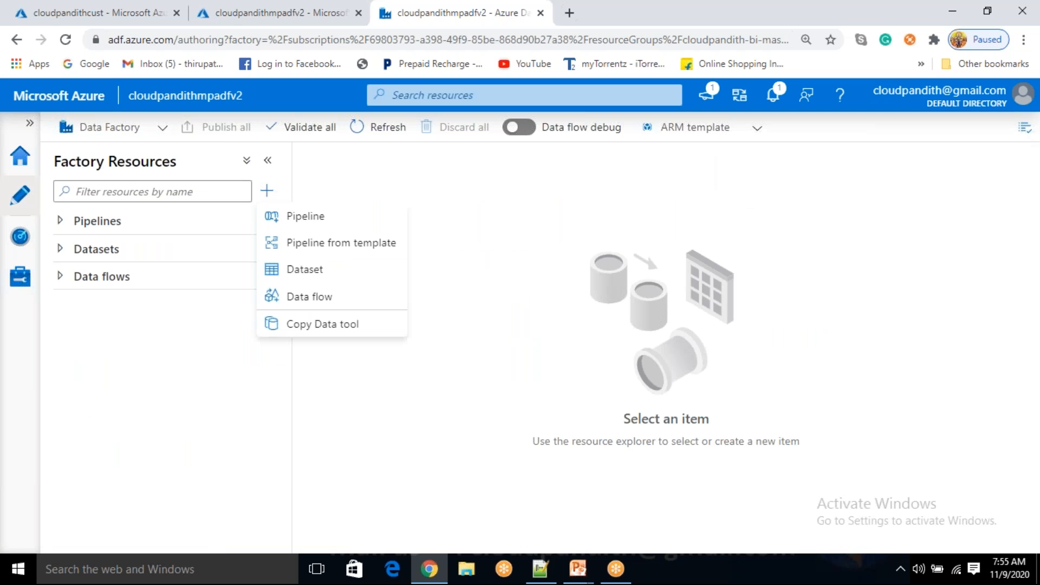
pyautogui.click(293, 226)
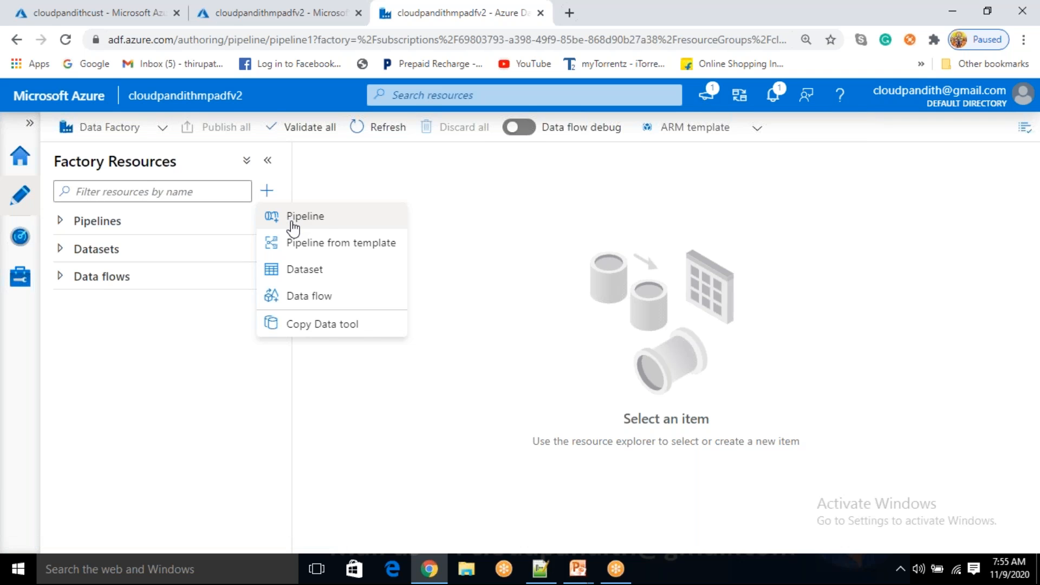
pyautogui.click(838, 312)
pyautogui.moveTo(838, 313); pyautogui.dragTo(771, 324)
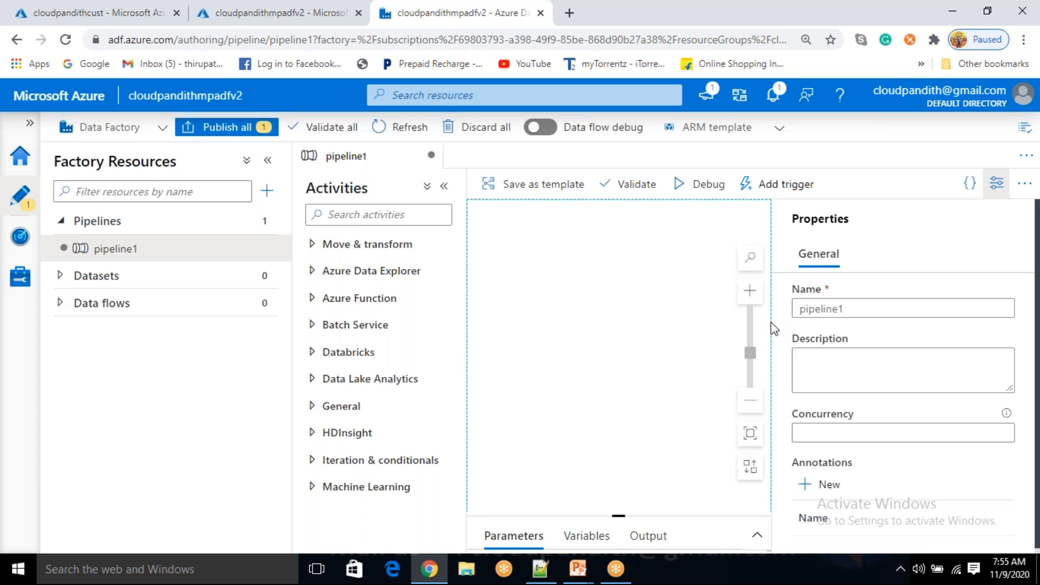
pyautogui.click(859, 306)
pyautogui.doubleClick(859, 311)
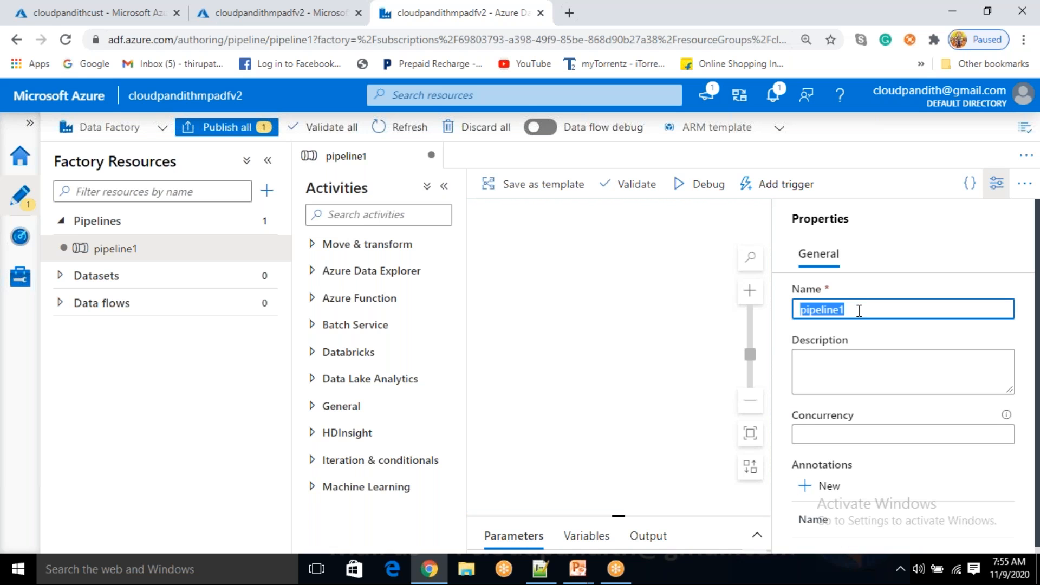
pyautogui.press('BackSpace')
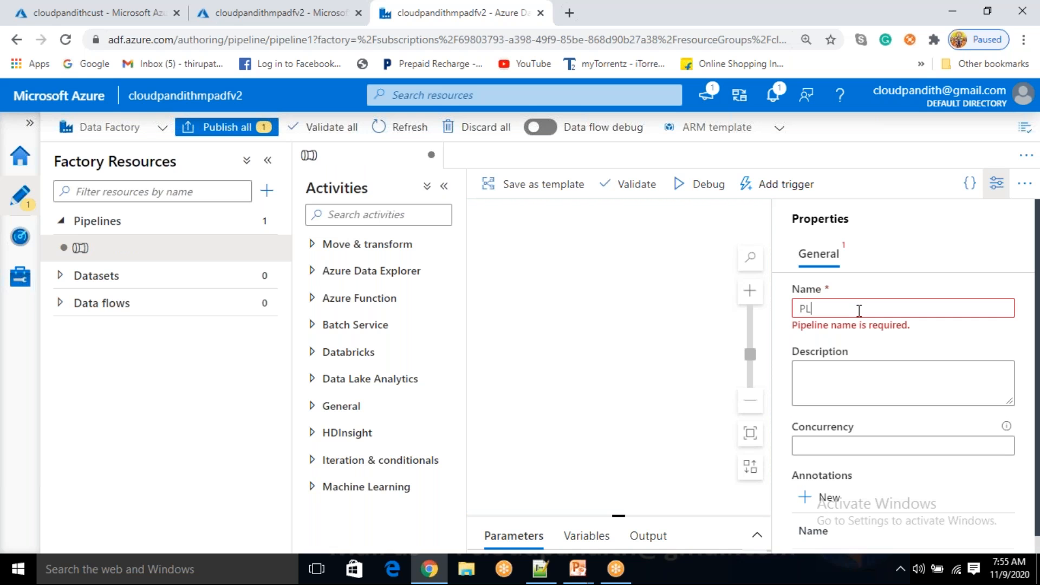
pyautogui.write('PL_DATA')
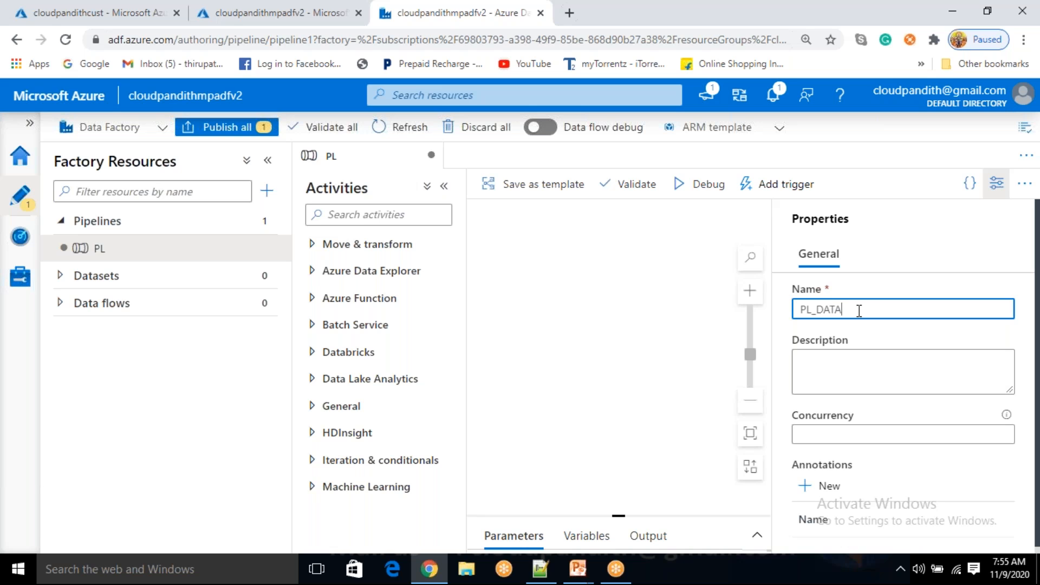
pyautogui.write('_Filecount')
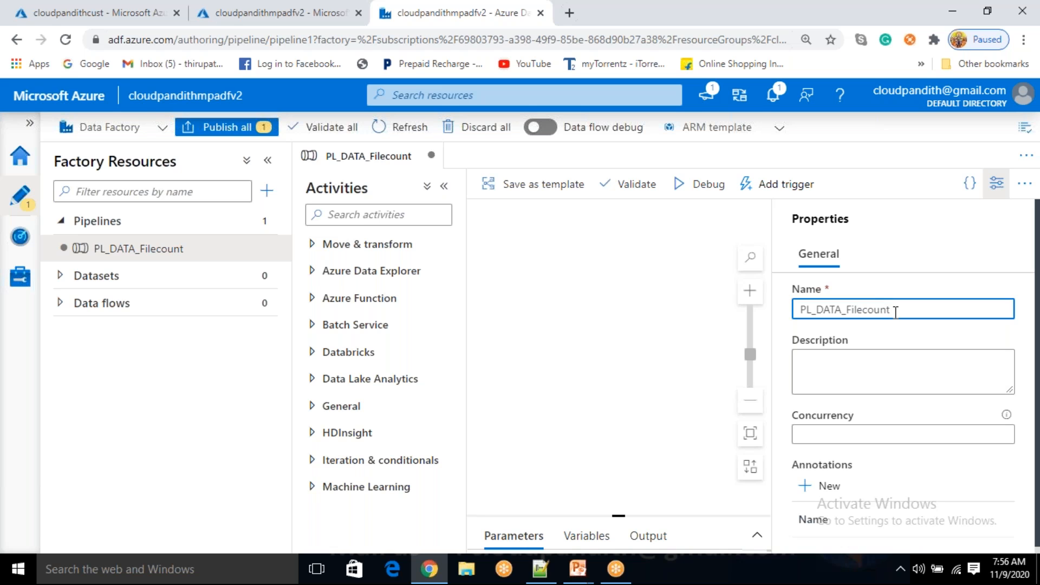
pyautogui.click(995, 185)
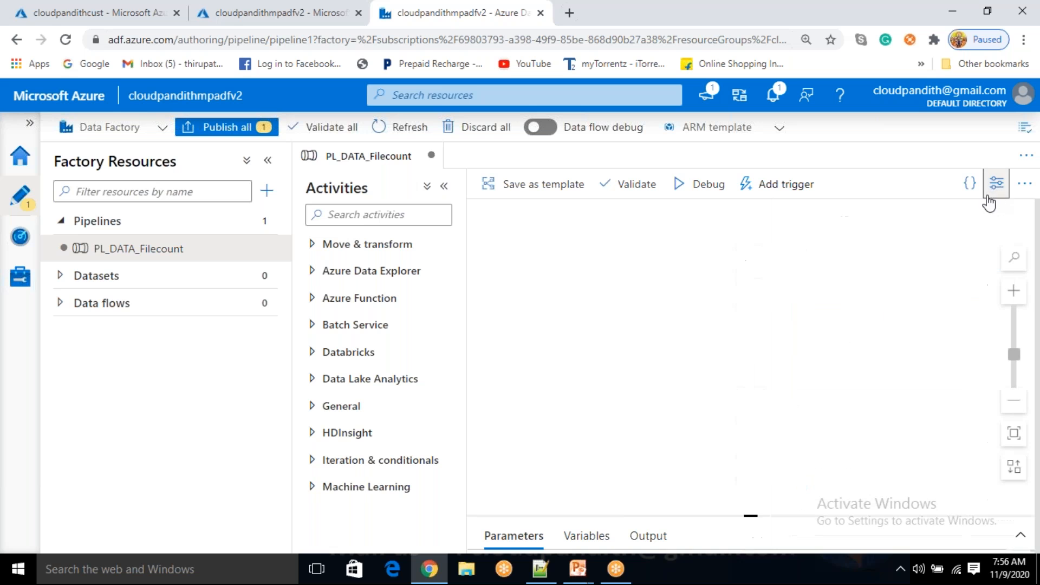
# Extend the pipeline's name to PL_DATA_Filecount_in_folder and close its properties
pyautogui.click(174, 254)
pyautogui.click(996, 184)
pyautogui.click(906, 308)
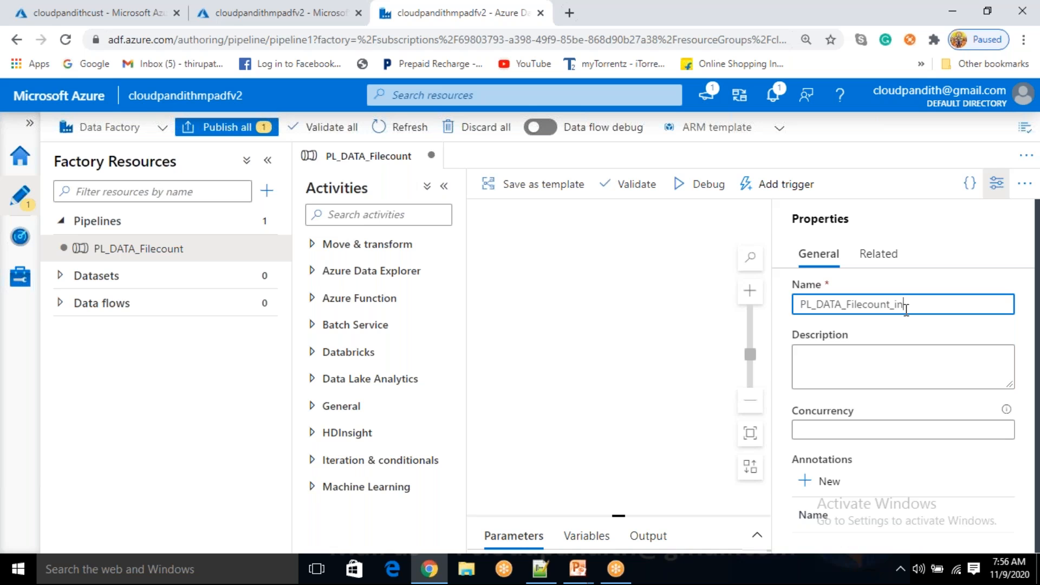
pyautogui.write('_in_folder')
pyautogui.click(996, 185)
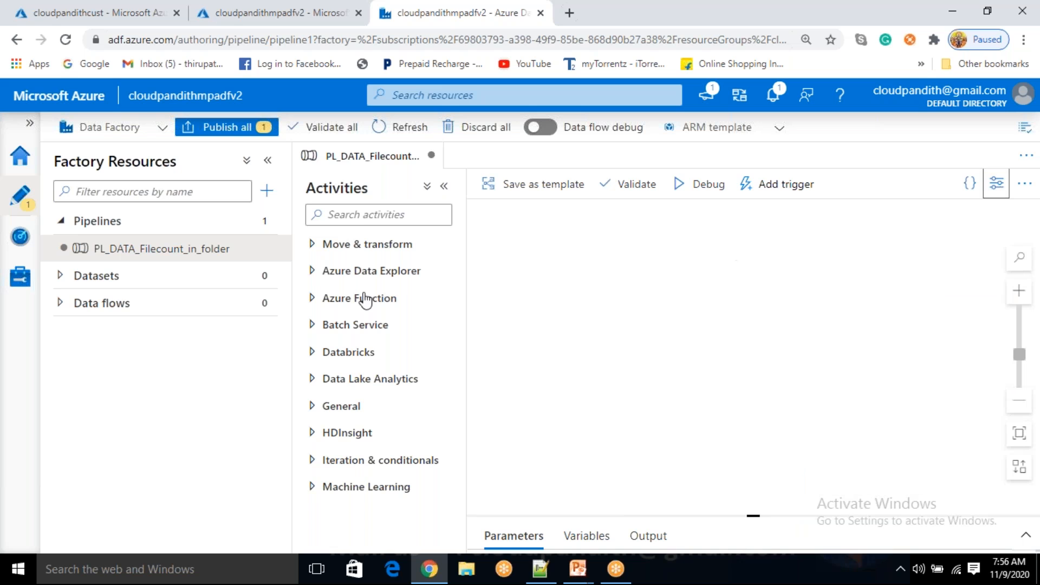
# Switch to the PowerPoint slide show to check the first activity in the data flow diagram, and return to the browser
pyautogui.click(354, 217)
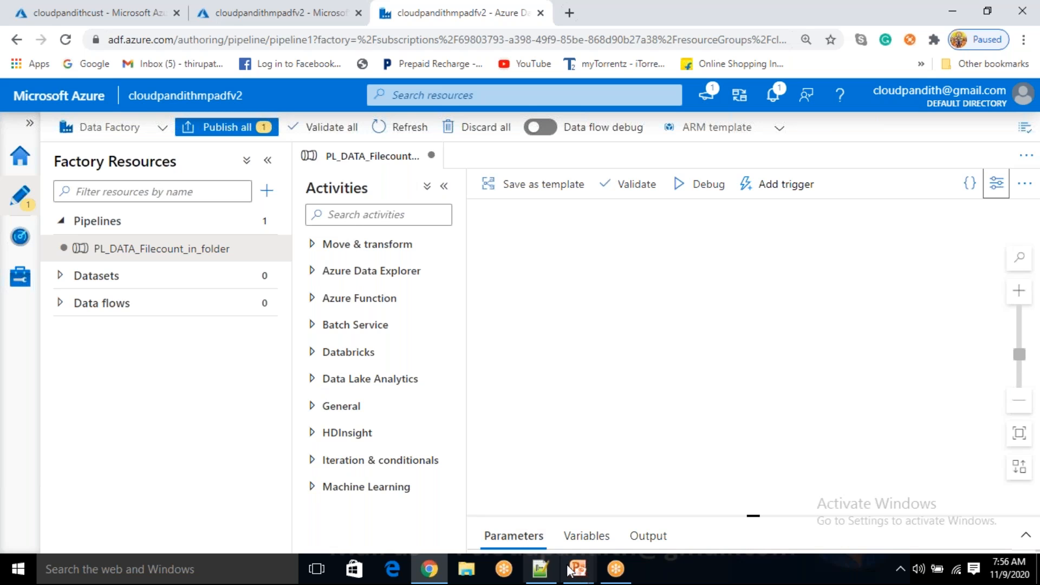
pyautogui.click(390, 4)
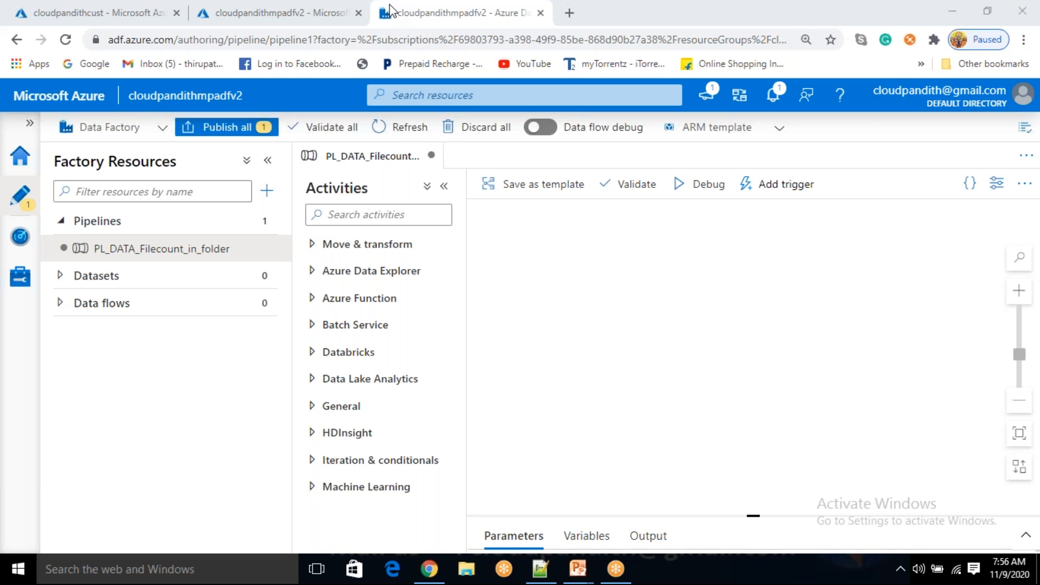
pyautogui.hotkey('alt', 'Tab')
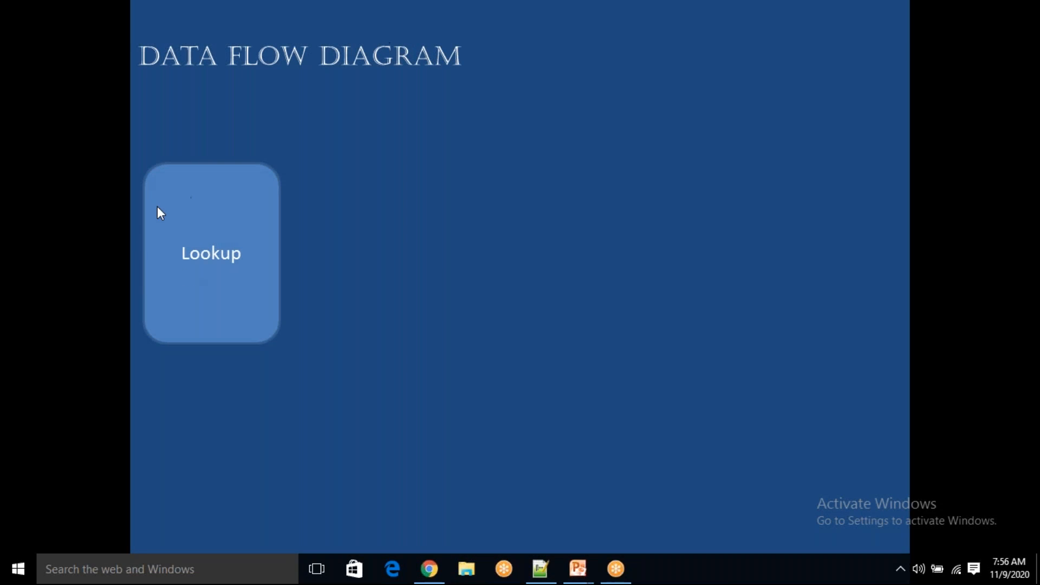
pyautogui.hotkey('alt', 'Tab')
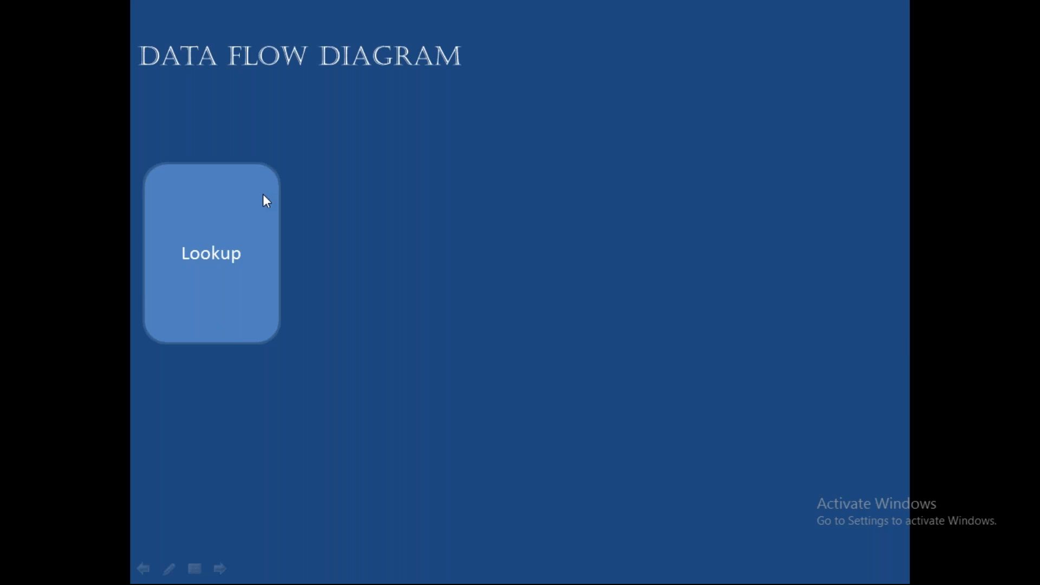
pyautogui.hotkey('alt', 'Tab')
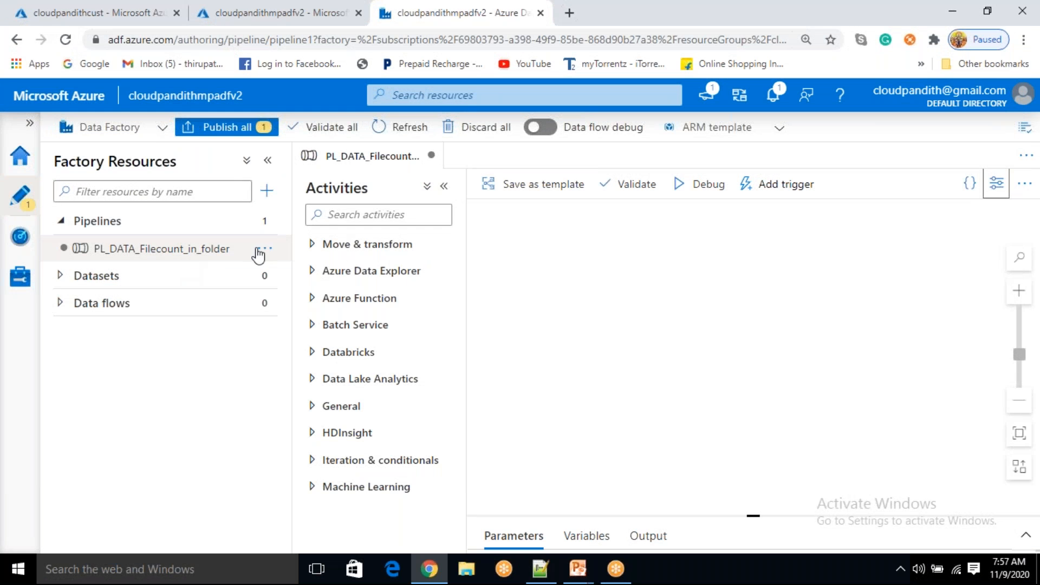
# Search the activities for lookup and add a Lookup activity to the pipeline canvas
pyautogui.click(340, 409)
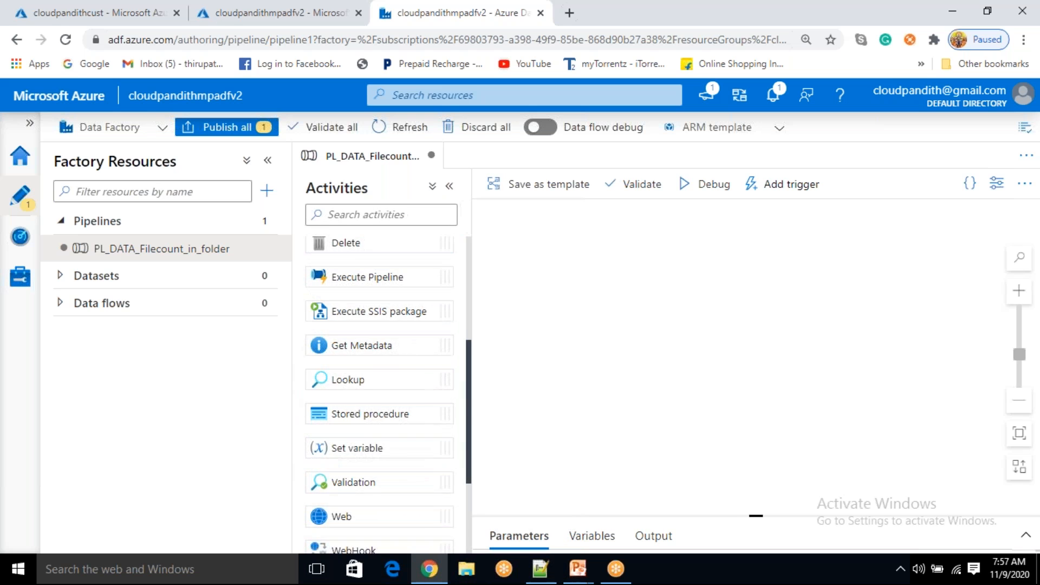
pyautogui.click(353, 217)
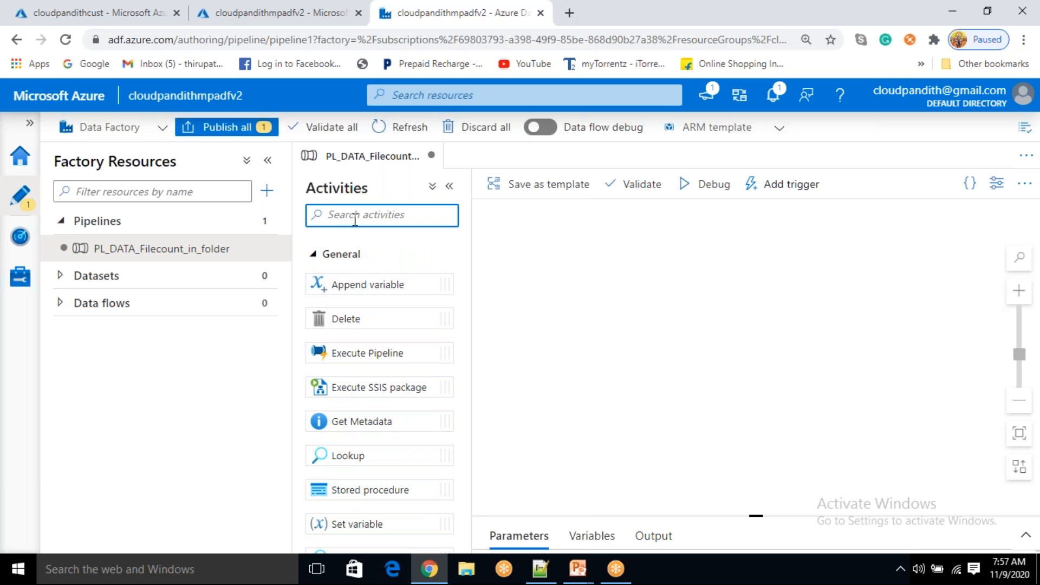
pyautogui.write('lookup')
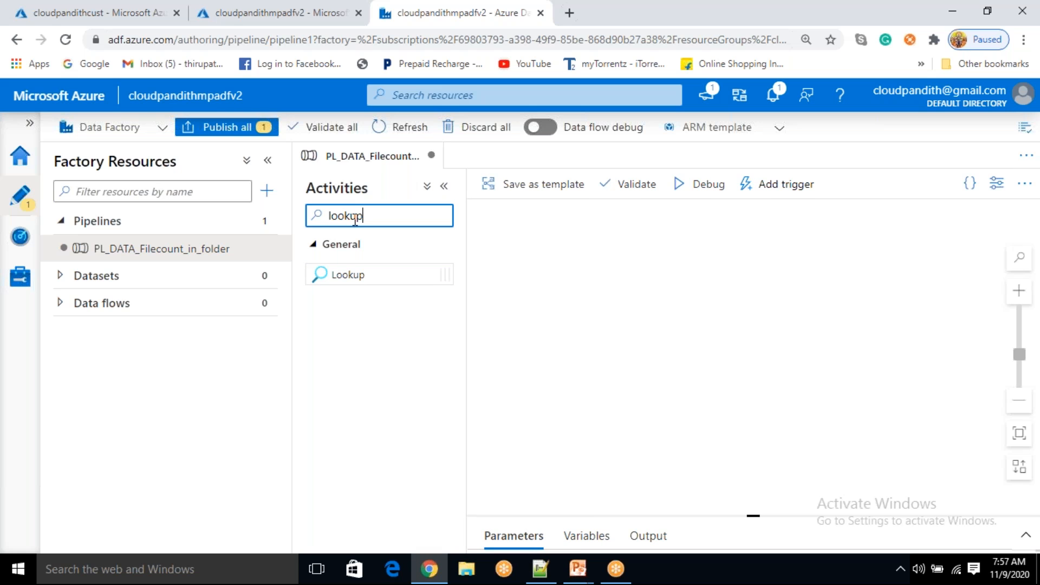
pyautogui.moveTo(362, 275); pyautogui.dragTo(580, 270)
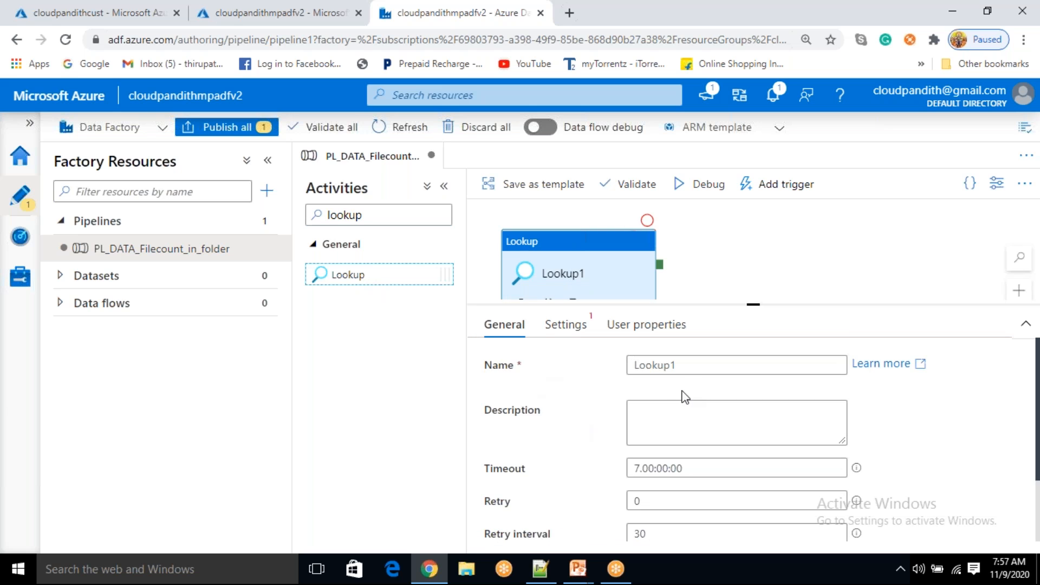
# Rename the Lookup activity as Lookup_get_container_list
pyautogui.doubleClick(690, 364)
pyautogui.press('BackSpace')
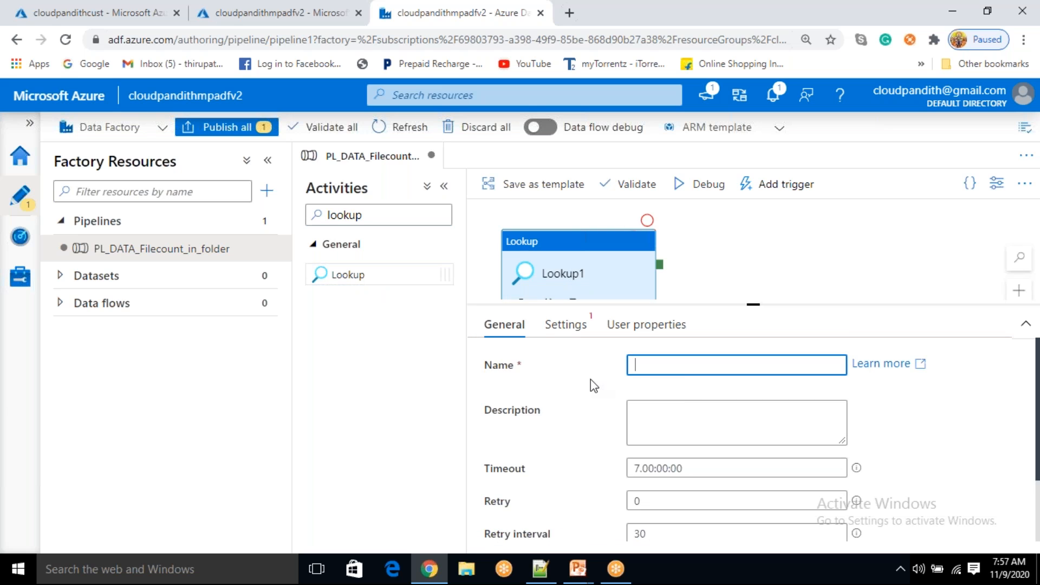
pyautogui.write('LOOKUP')
pyautogui.press('BackSpace')
pyautogui.press('BackSpace')
pyautogui.press('BackSpace')
pyautogui.press('BackSpace')
pyautogui.press('BackSpace')
pyautogui.write('ookup_get_contianer')
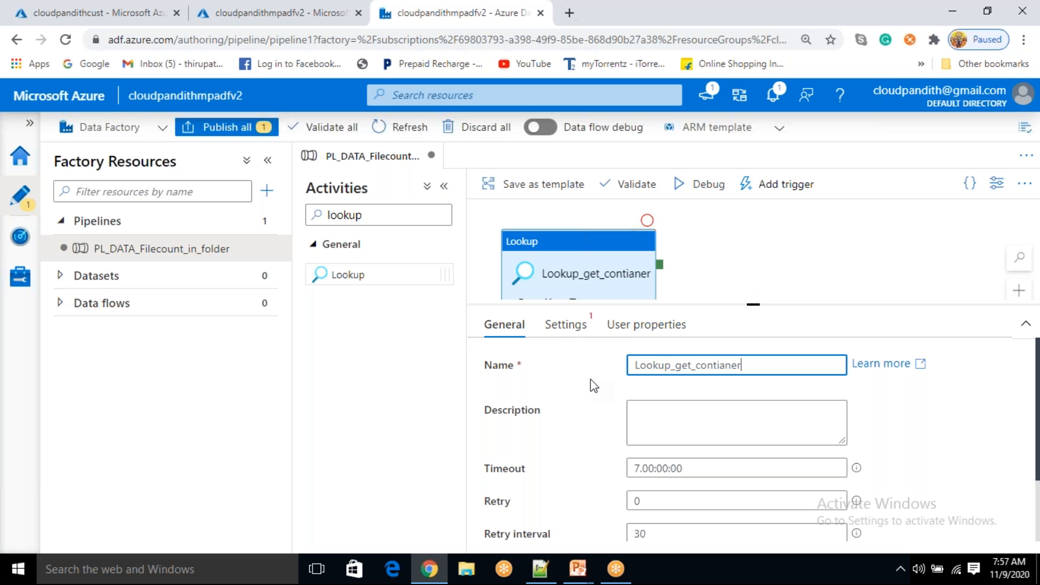
pyautogui.press('BackSpace')
pyautogui.press('BackSpace')
pyautogui.press('BackSpace')
pyautogui.press('BackSpace')
pyautogui.press('BackSpace')
pyautogui.write('ainer_list')
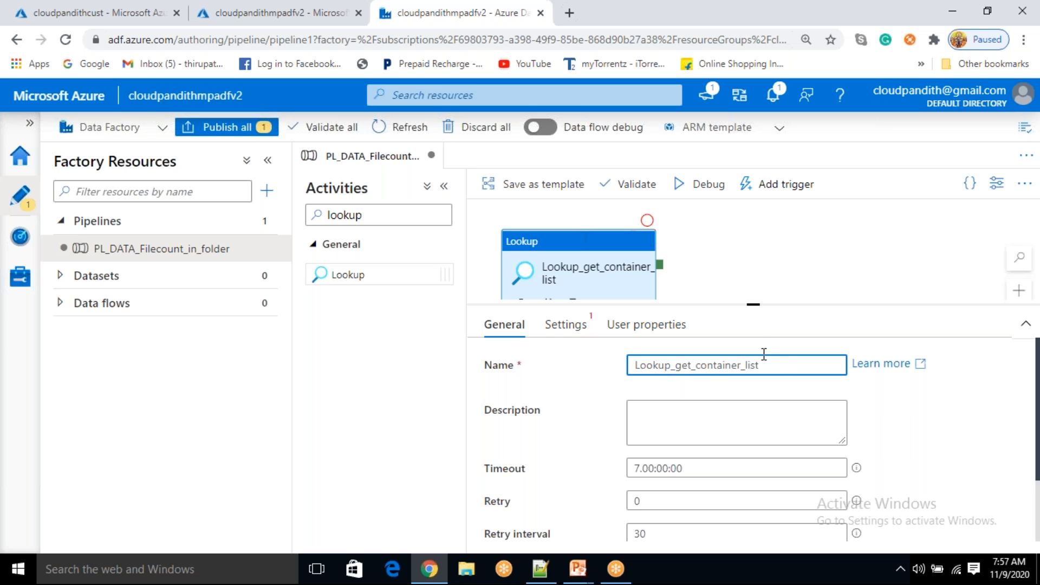
# Start a new source dataset for the Lookup activity, using Azure Blob Storage as data store and DelimitedText as format
pyautogui.click(576, 334)
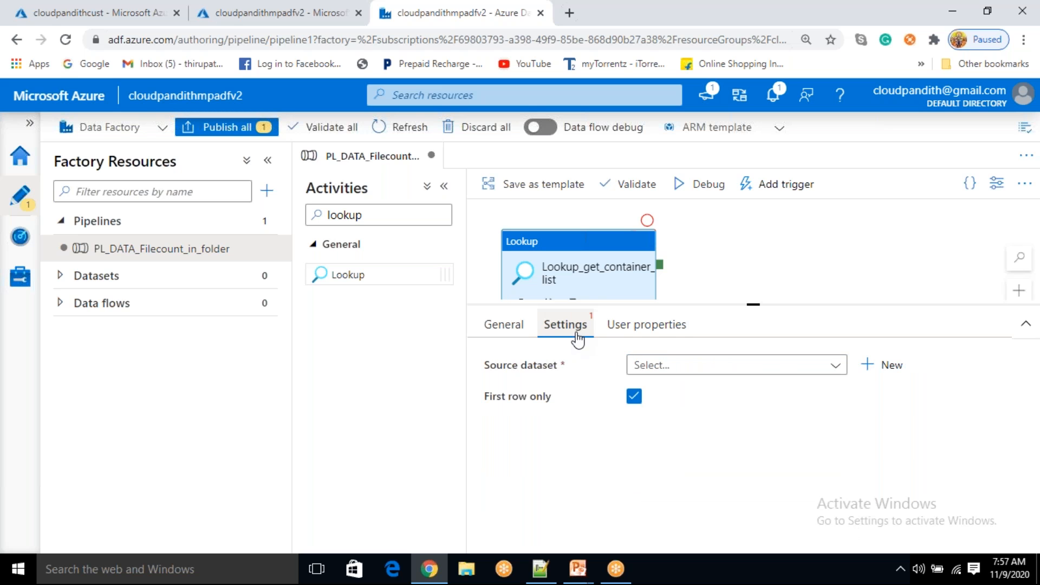
pyautogui.click(882, 373)
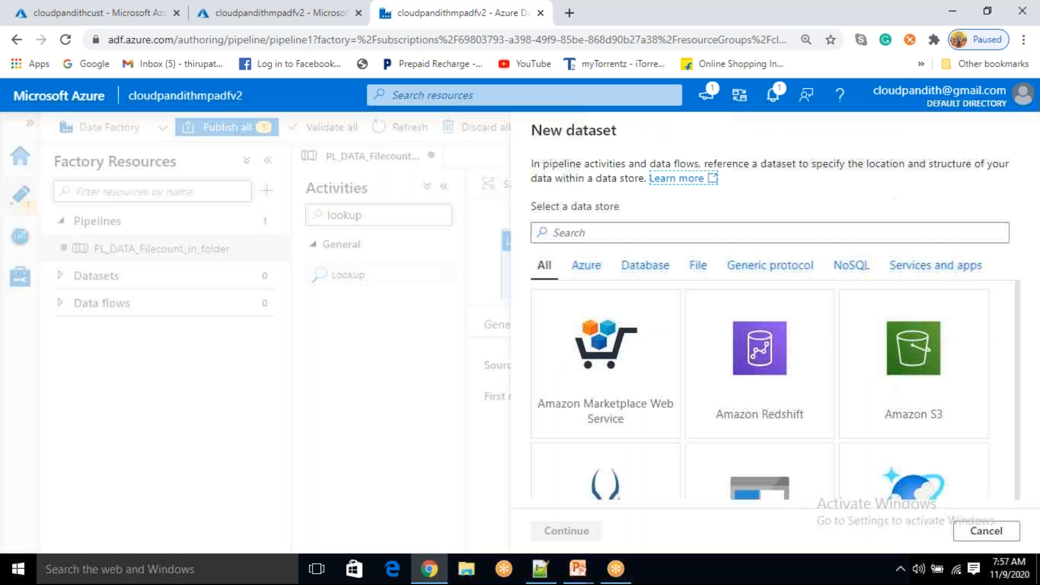
pyautogui.scroll(-3, 794, 404)
pyautogui.click(780, 395)
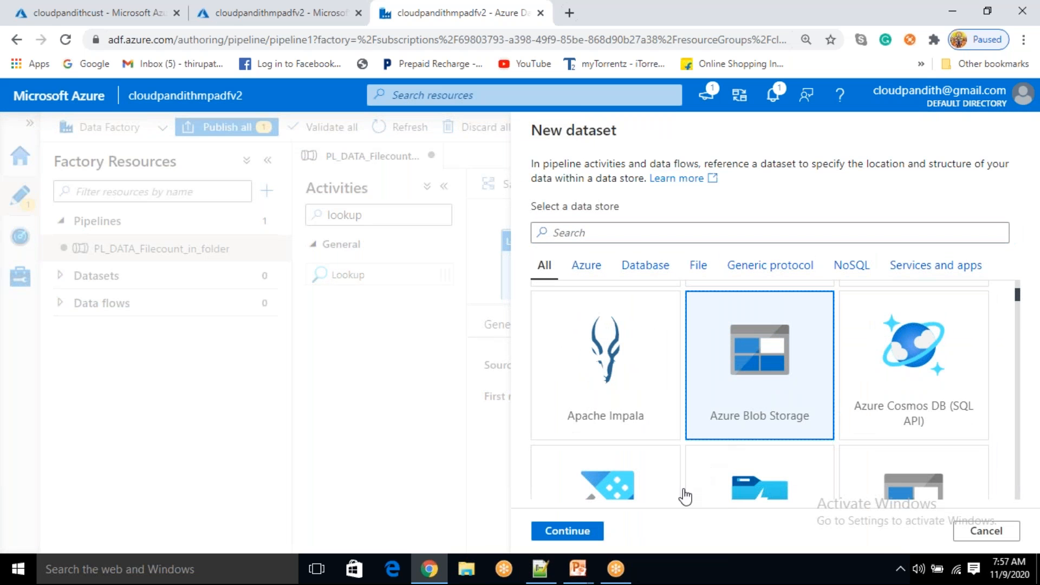
pyautogui.click(585, 534)
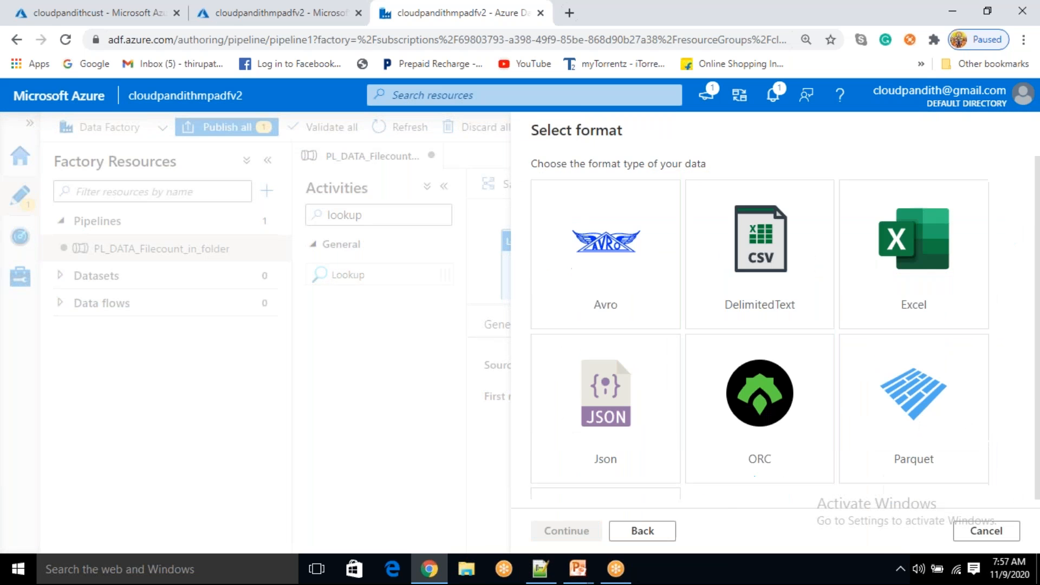
pyautogui.click(782, 240)
pyautogui.click(585, 531)
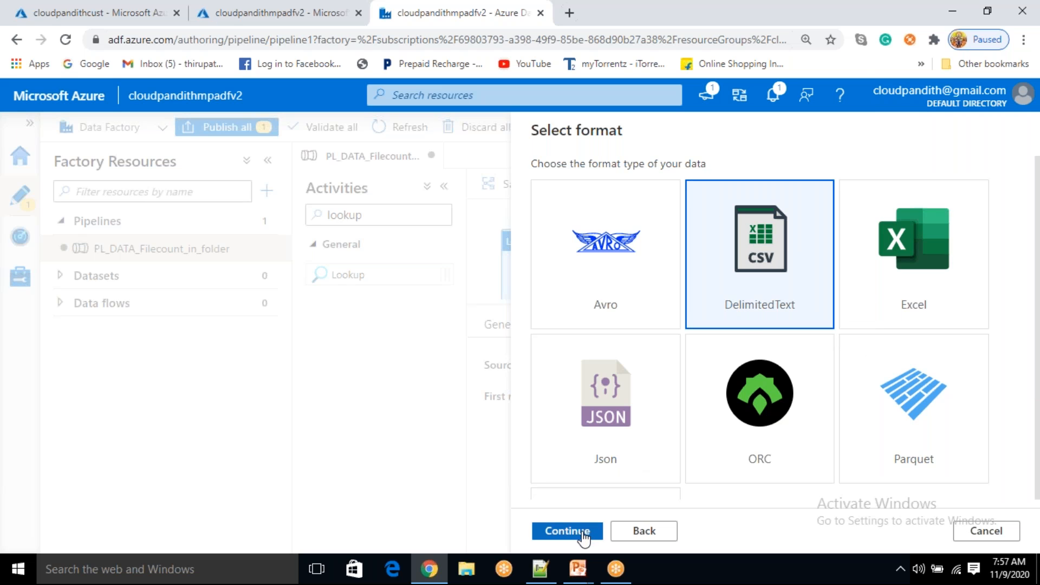
# Name the dataset DS_ABS_getcontainers and assign it the LS_ABS linked service
pyautogui.doubleClick(631, 185)
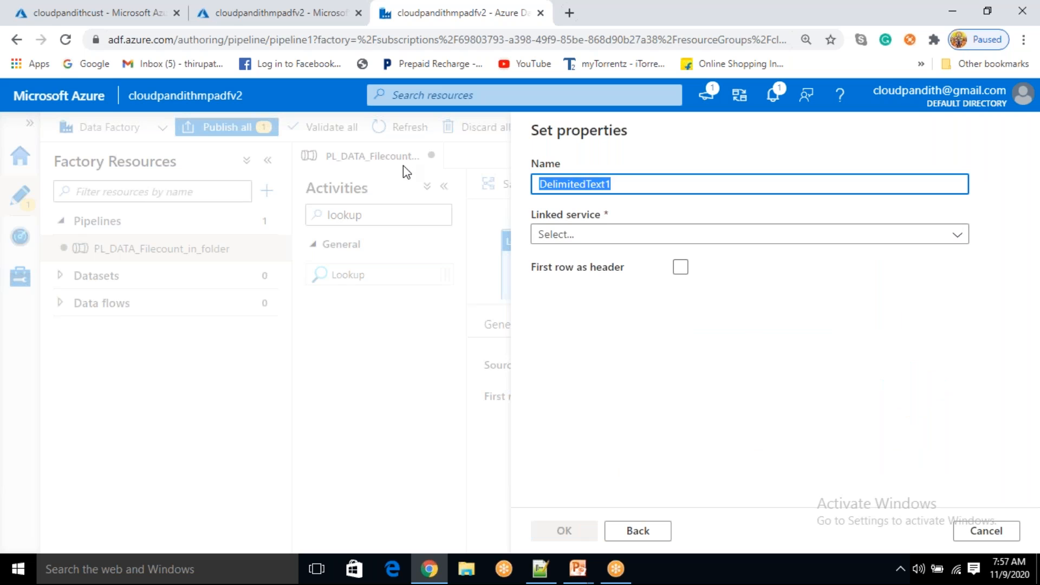
pyautogui.press('BackSpace')
pyautogui.write('DS_L')
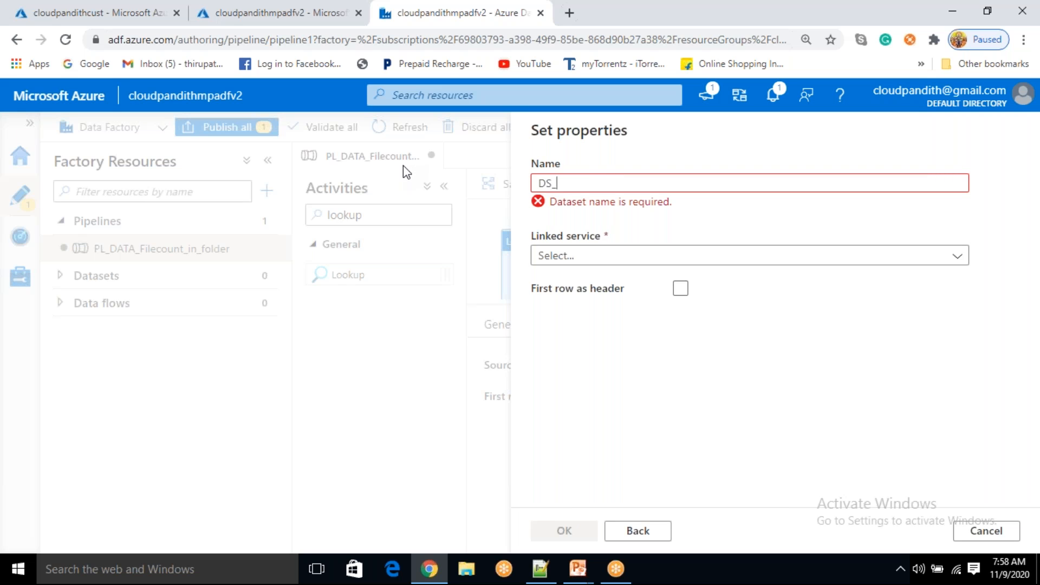
pyautogui.press('BackSpace')
pyautogui.write('abs')
pyautogui.press('BackSpace')
pyautogui.press('BackSpace')
pyautogui.press('BackSpace')
pyautogui.write('ABS_getcontia')
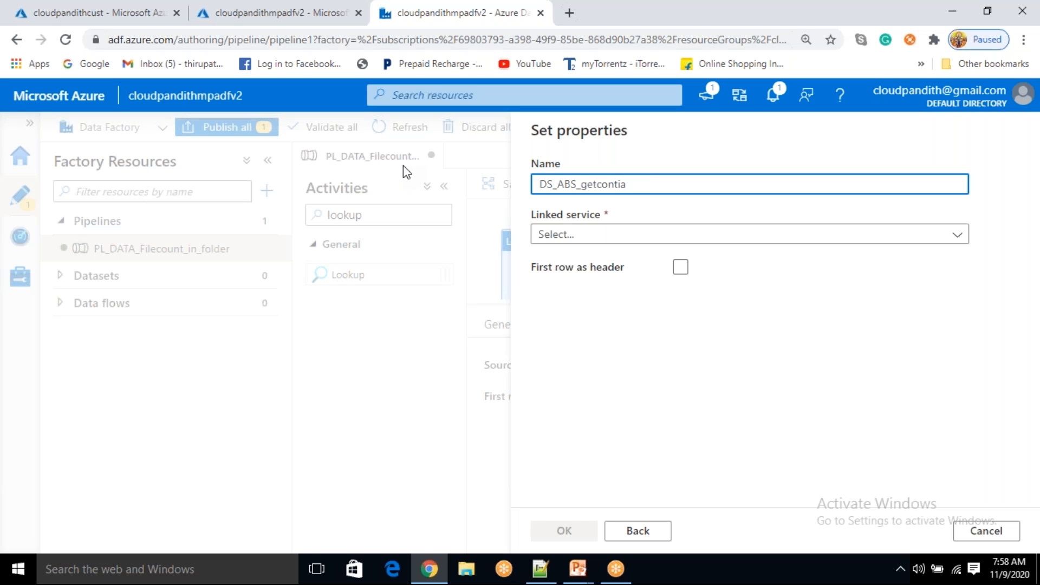
pyautogui.write('rs')
pyautogui.click(601, 233)
pyautogui.click(561, 341)
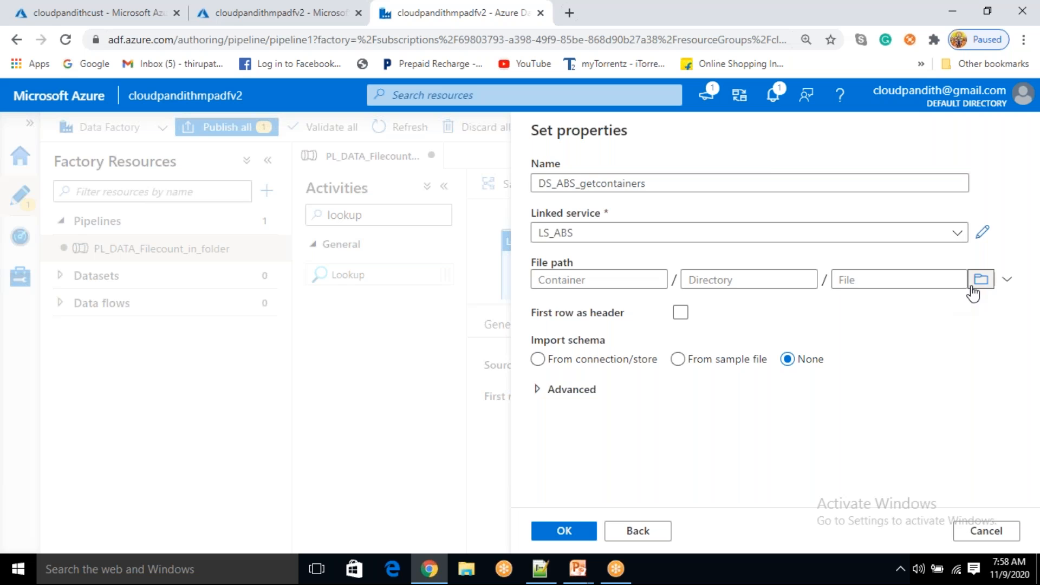
# Set the dataset's file path to Containersinfo.csv in the metadata container and treat the first row as header
pyautogui.click(981, 279)
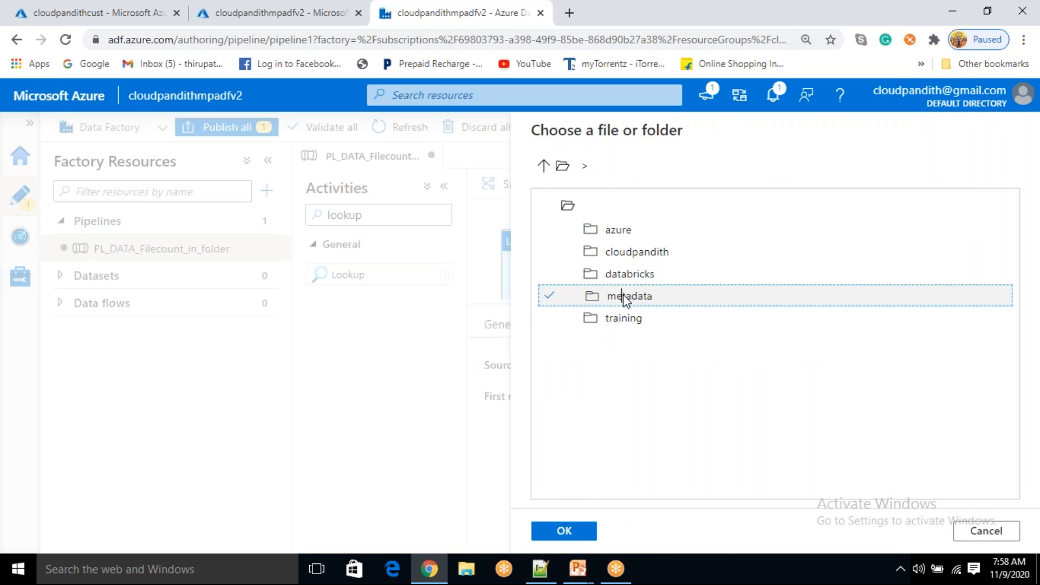
pyautogui.doubleClick(621, 292)
pyautogui.click(627, 231)
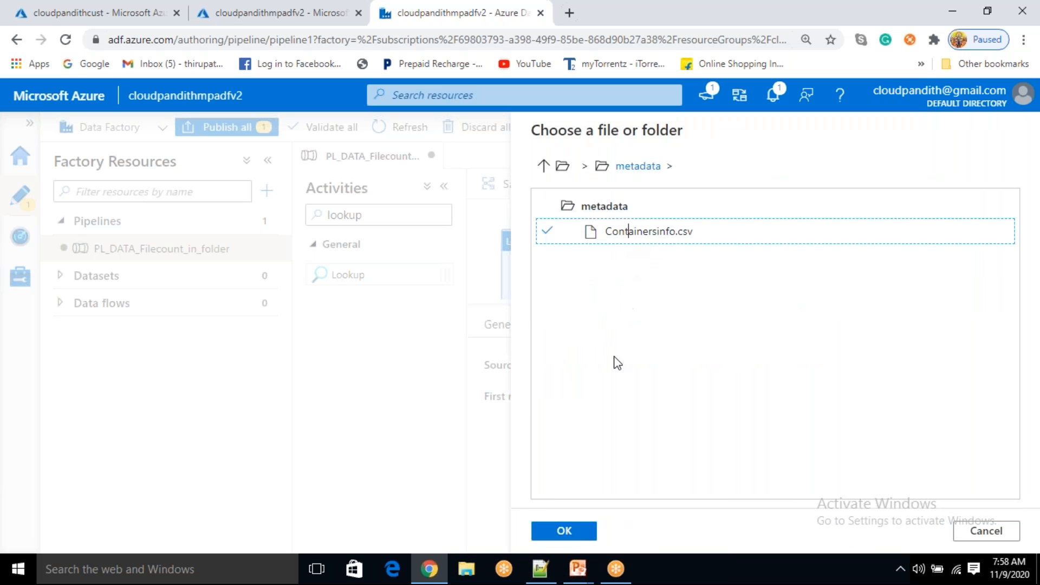
pyautogui.click(576, 533)
pyautogui.click(680, 313)
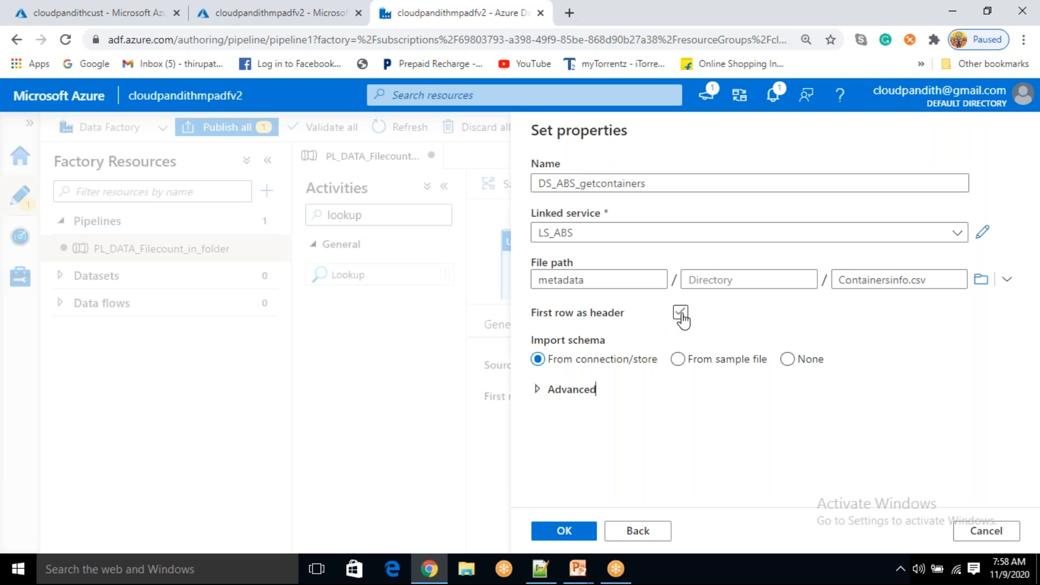
# Finish creating the DS_ABS_getcontainers dataset and preview the data the Lookup activity reads from it
pyautogui.click(681, 313)
pyautogui.click(566, 532)
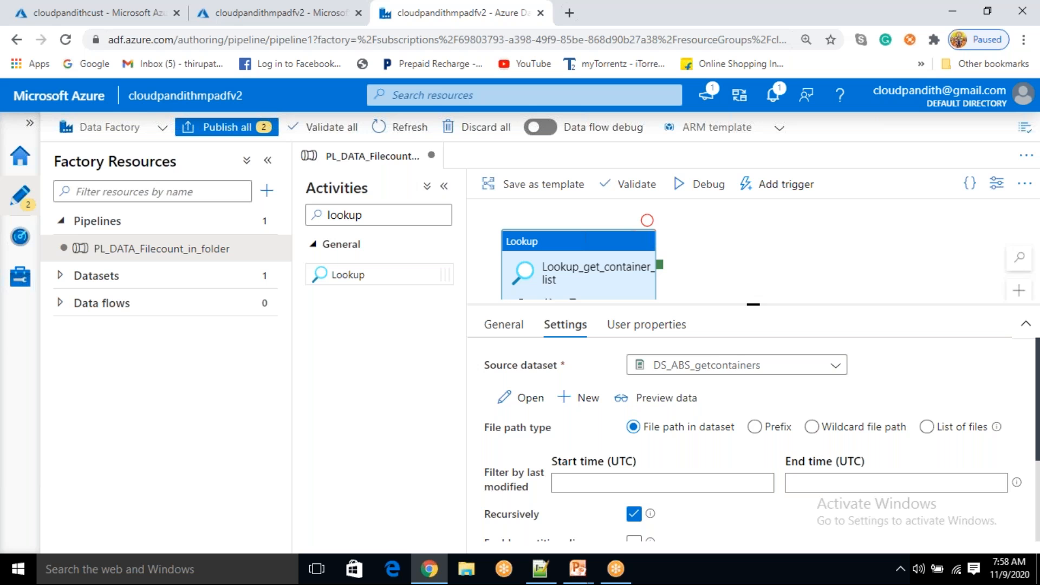
pyautogui.click(628, 399)
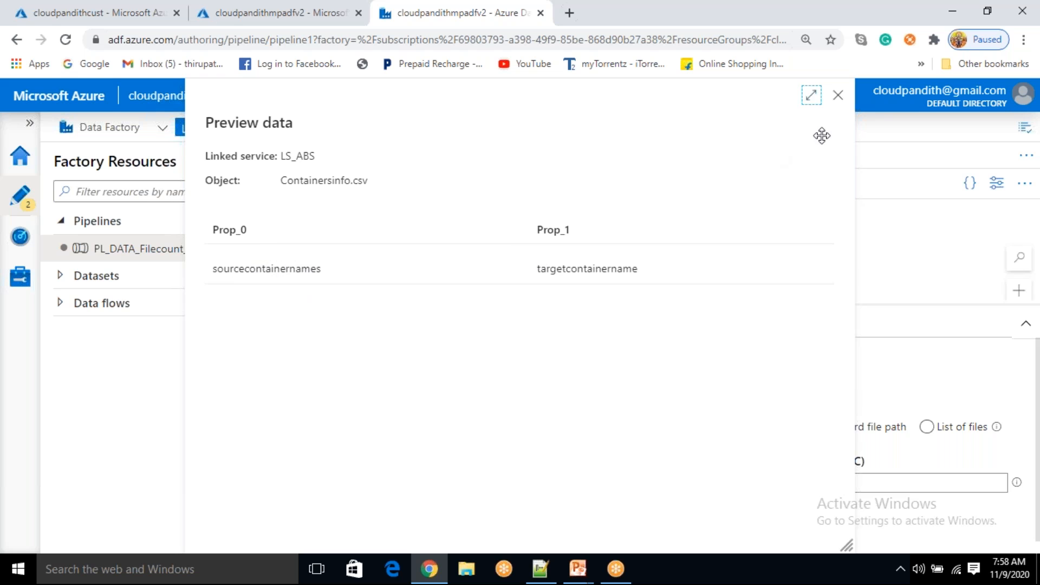
pyautogui.click(839, 97)
# Turn off First row only for the Lookup activity and preview all rows of the source data
pyautogui.scroll(-5, 658, 466)
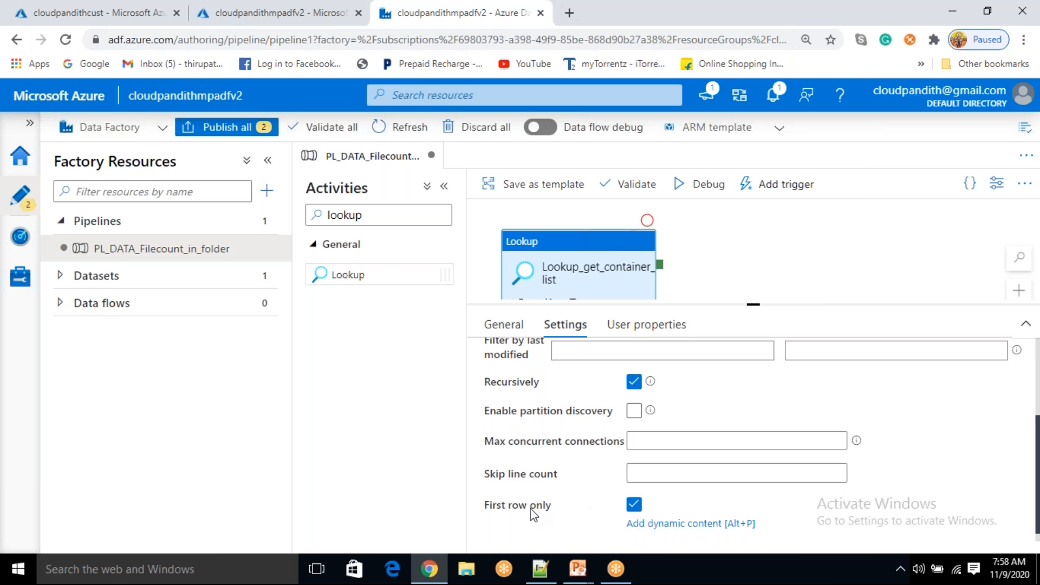
pyautogui.click(634, 507)
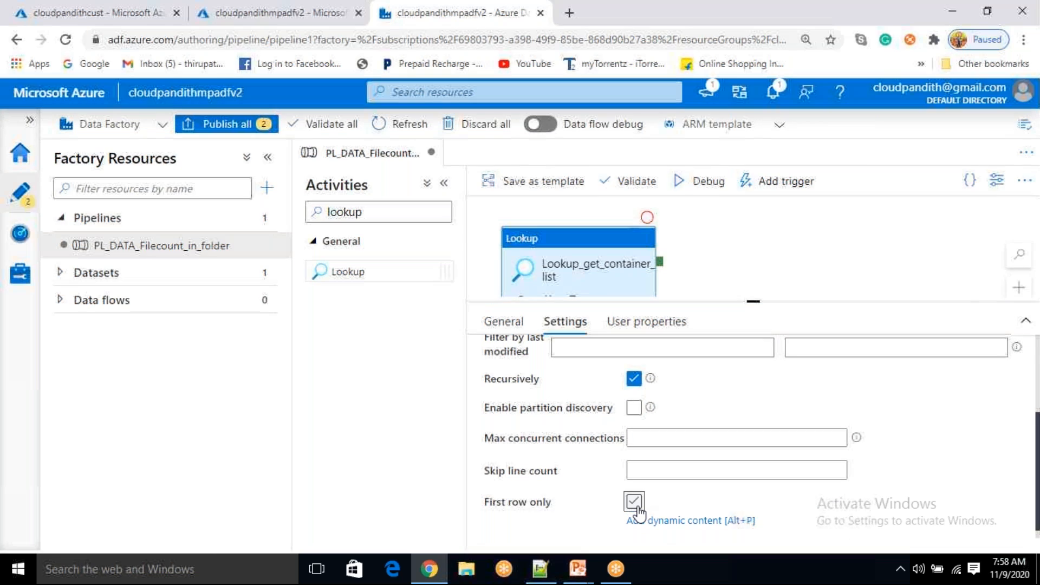
pyautogui.scroll(3, 843, 436)
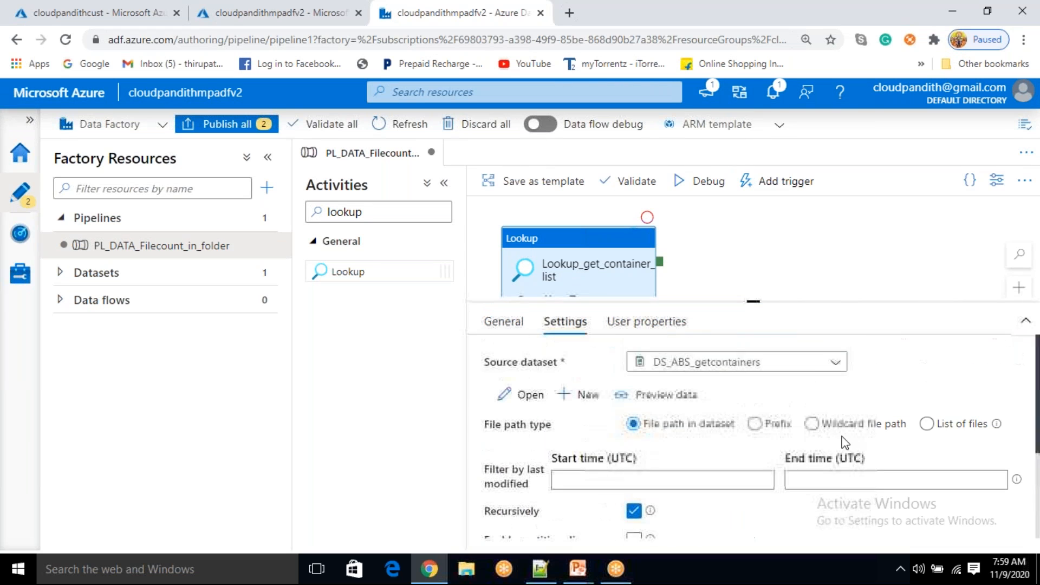
pyautogui.click(678, 402)
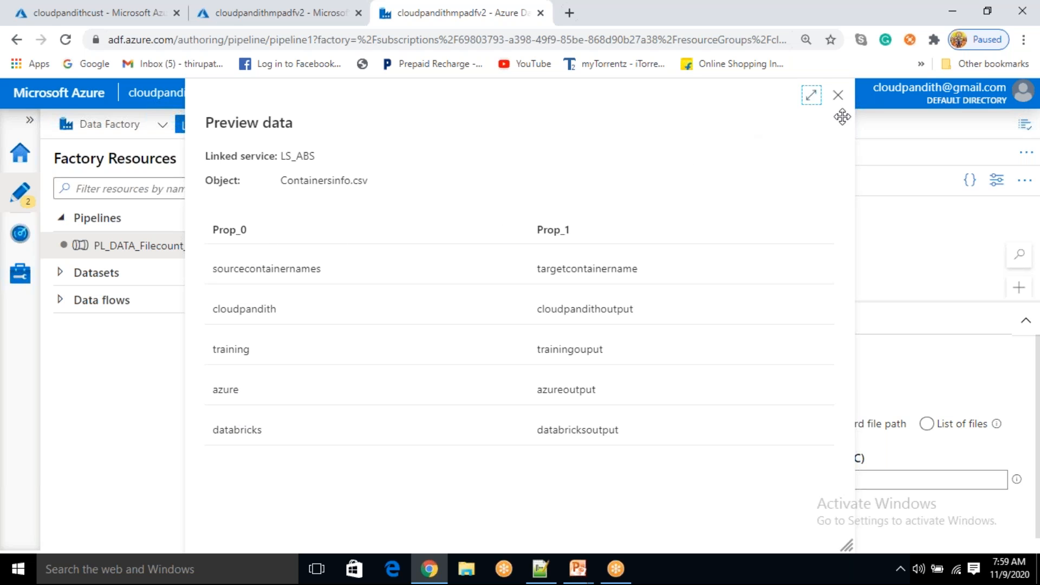
pyautogui.click(839, 96)
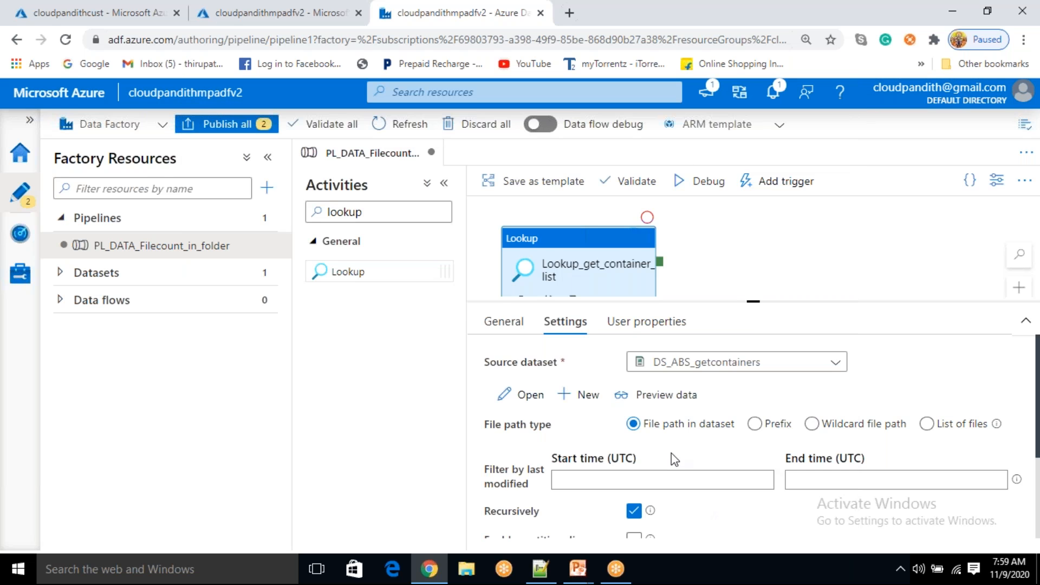
# Open the DS_ABS_getcontainers dataset from the Lookup settings and enable First row as header
pyautogui.scroll(-2, 673, 457)
pyautogui.scroll(-2, 671, 456)
pyautogui.scroll(3, 678, 444)
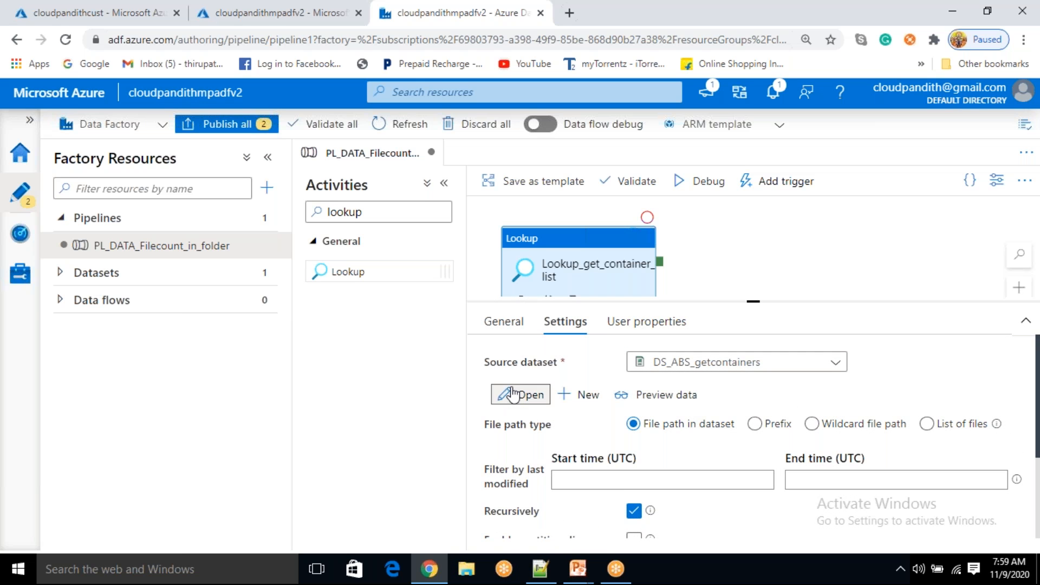
pyautogui.click(513, 394)
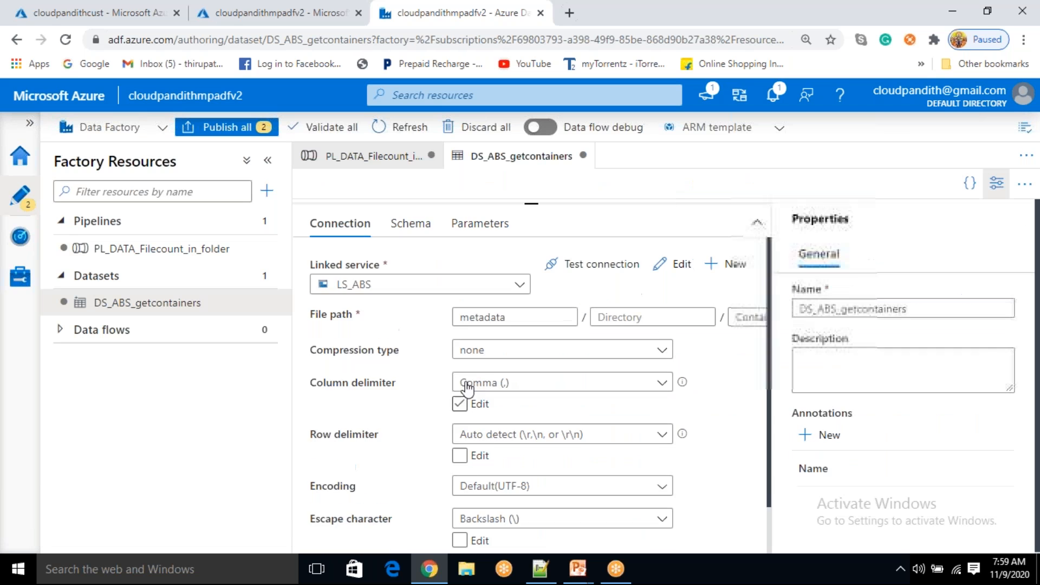
pyautogui.scroll(-2, 430, 415)
pyautogui.scroll(-1, 422, 420)
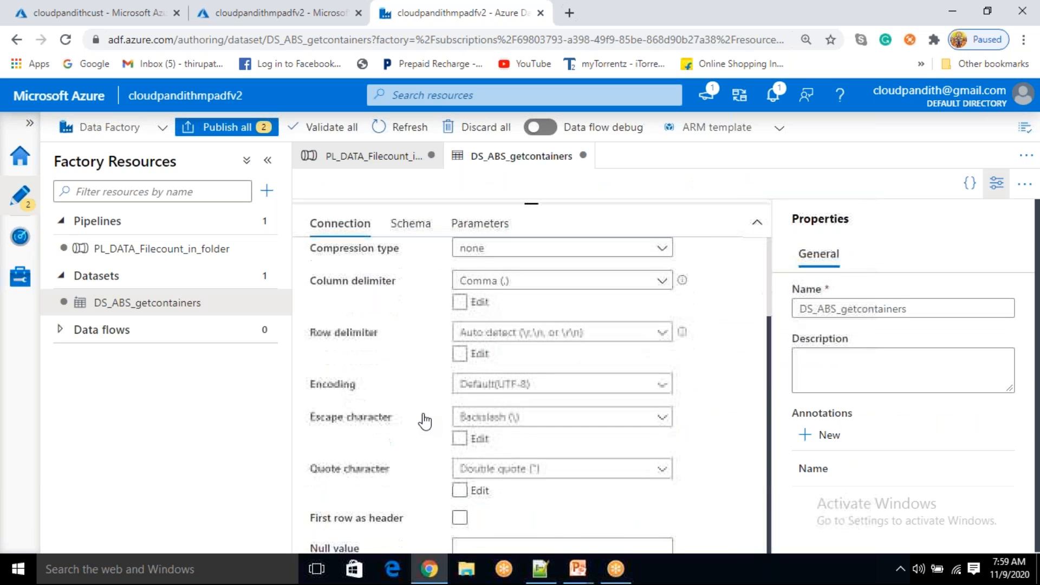
pyautogui.click(459, 516)
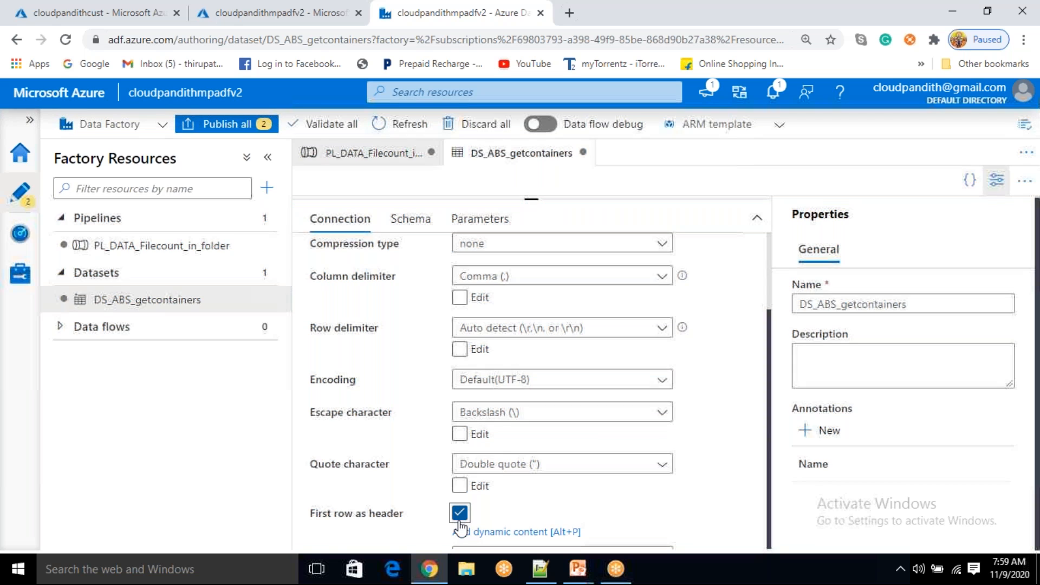
# Return to the PL_DATA_Filecount_in_folder pipeline and preview the source data with its header row
pyautogui.click(370, 163)
pyautogui.click(656, 401)
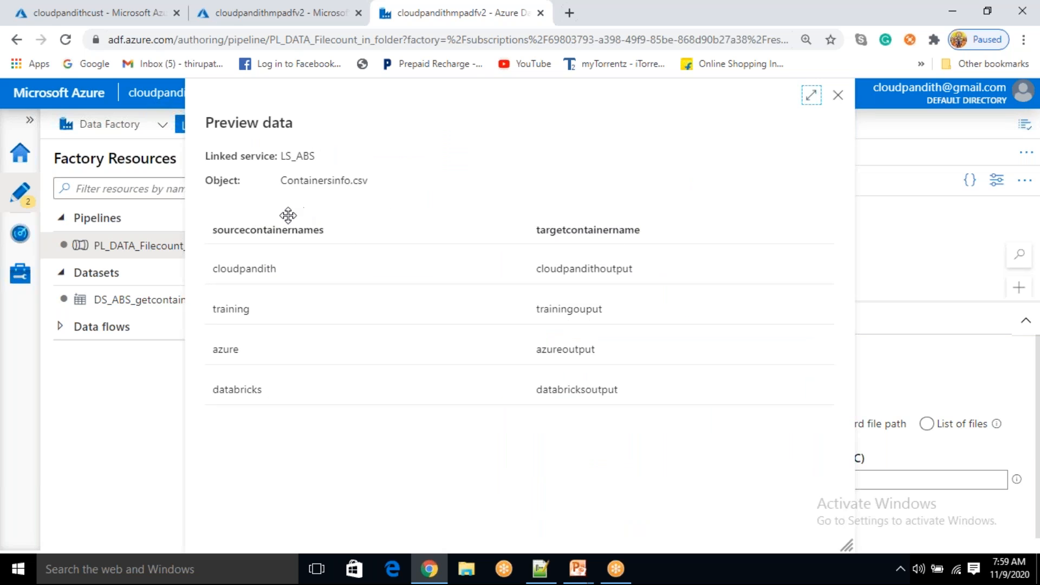
pyautogui.click(838, 97)
# Switch to the PowerPoint slide show and advance the data flow diagram to the Lookup's dataset note and container list, then return to the pipeline
pyautogui.moveTo(590, 570)
pyautogui.click(636, 514)
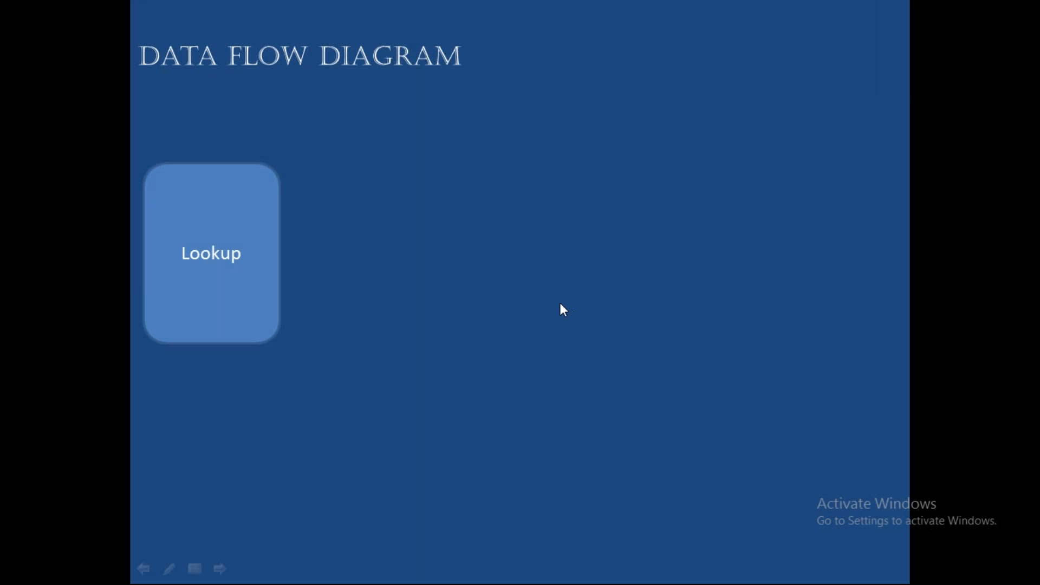
pyautogui.click(343, 303)
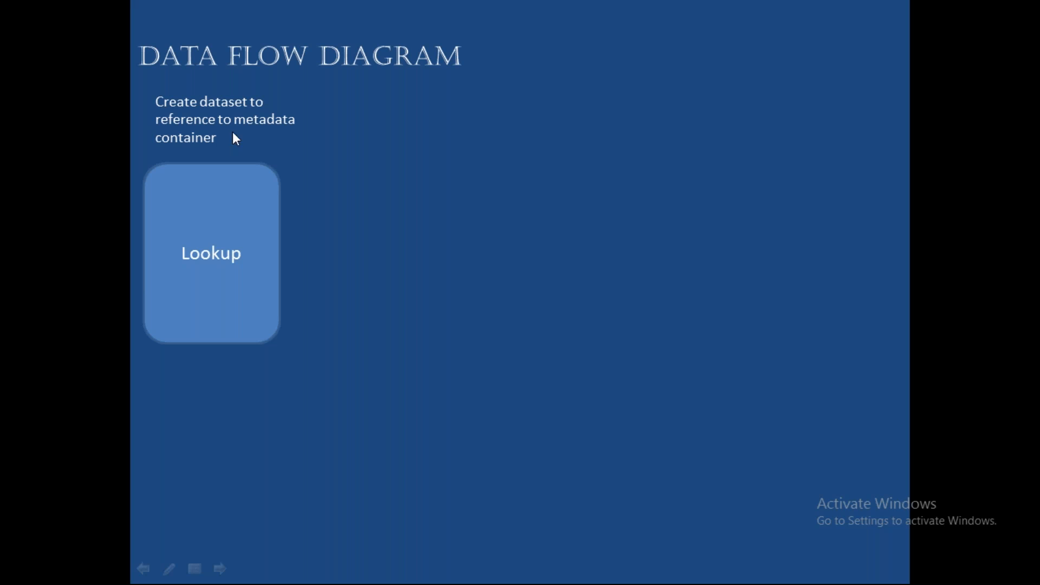
pyautogui.click(207, 295)
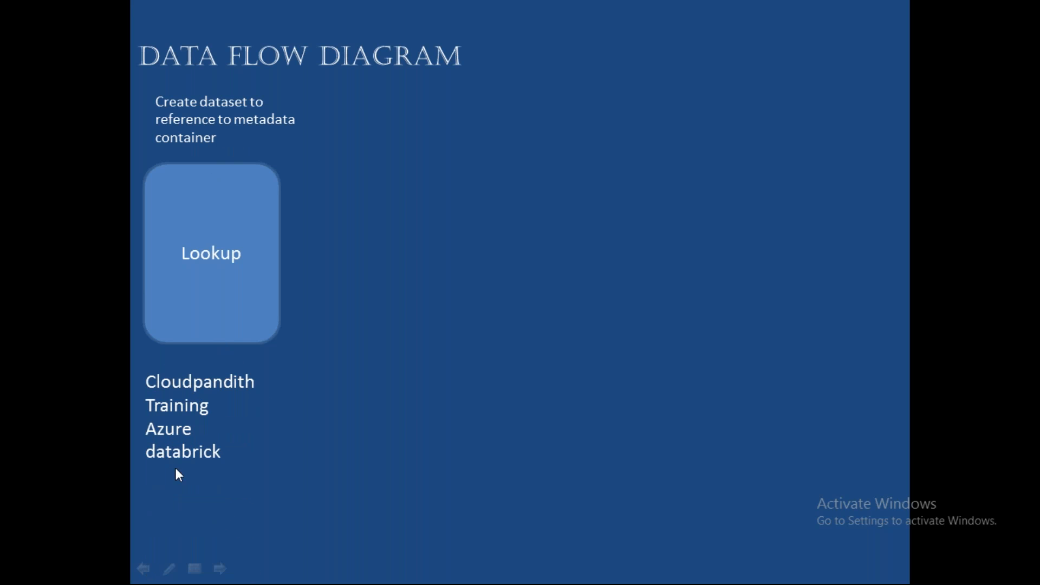
pyautogui.hotkey('alt', 'Tab')
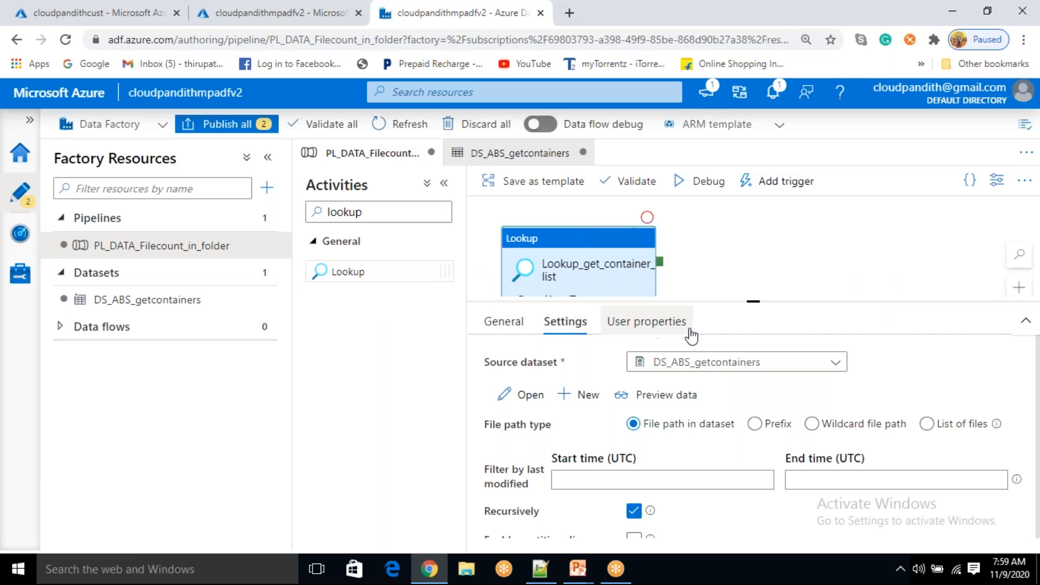
# Examine the source and target container names in the Lookup's data preview, then close the preview
pyautogui.click(652, 400)
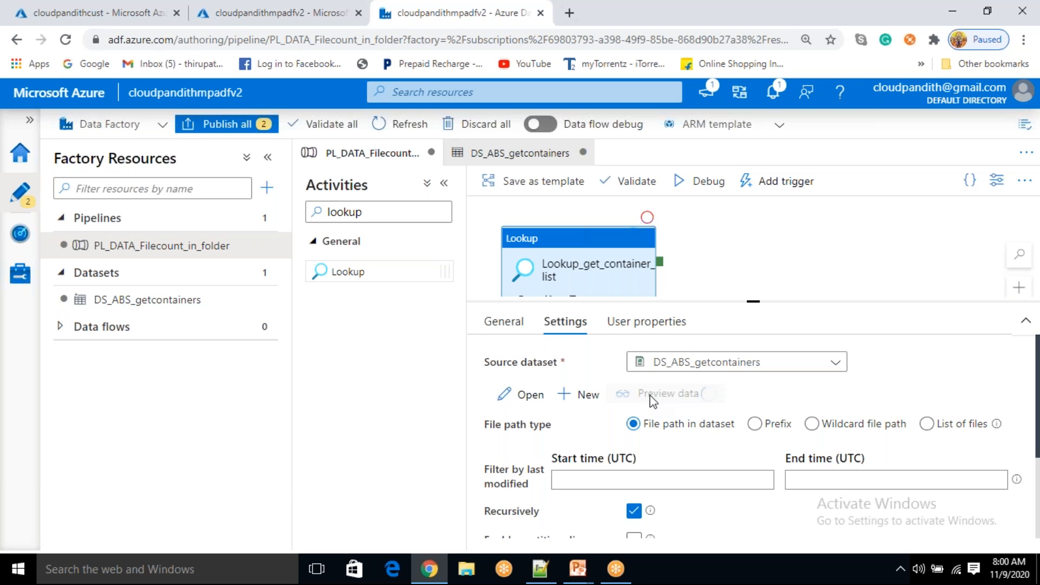
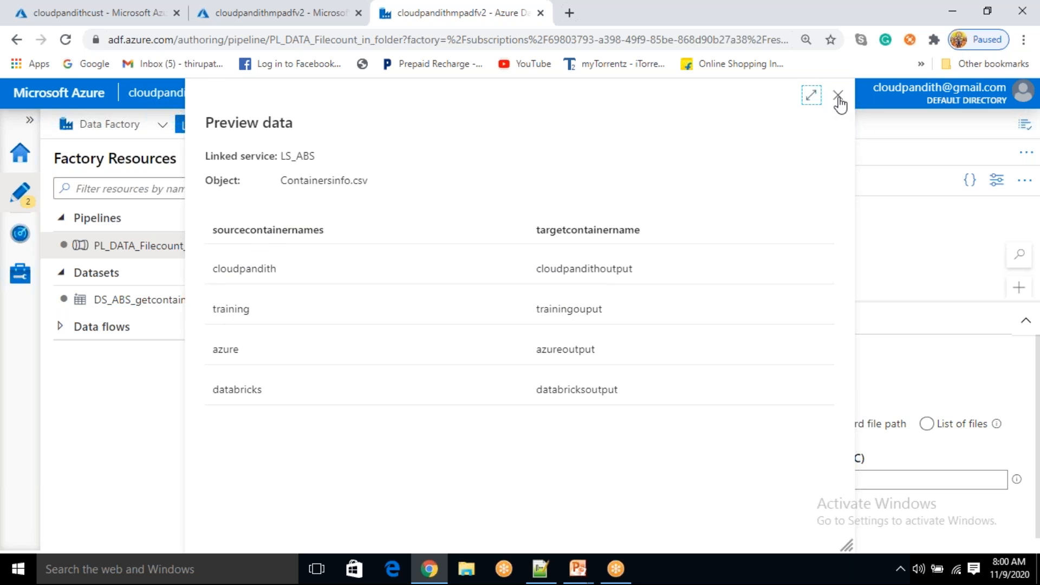
pyautogui.scroll(-1, 832, 103)
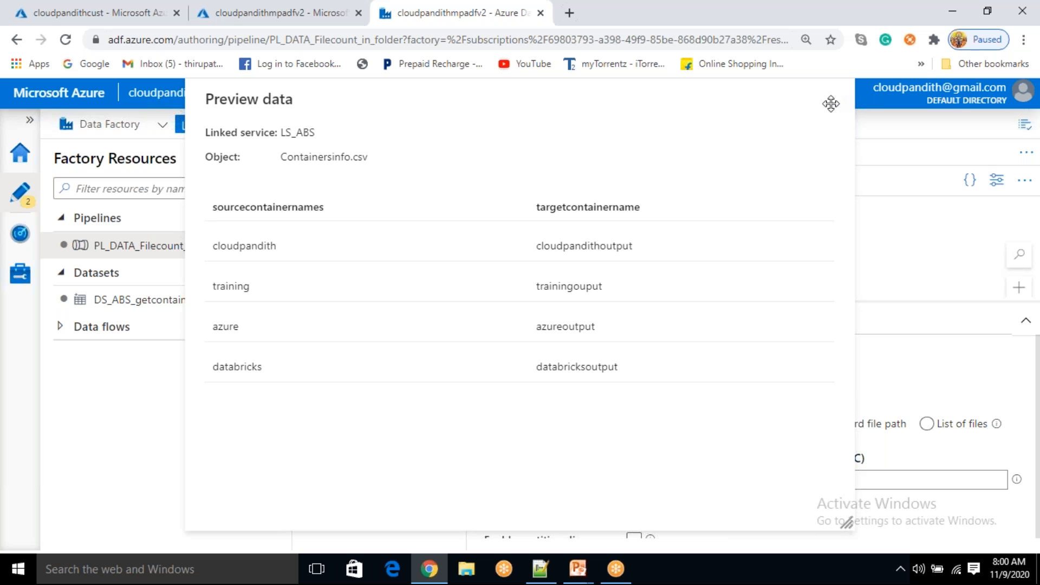
pyautogui.click(903, 221)
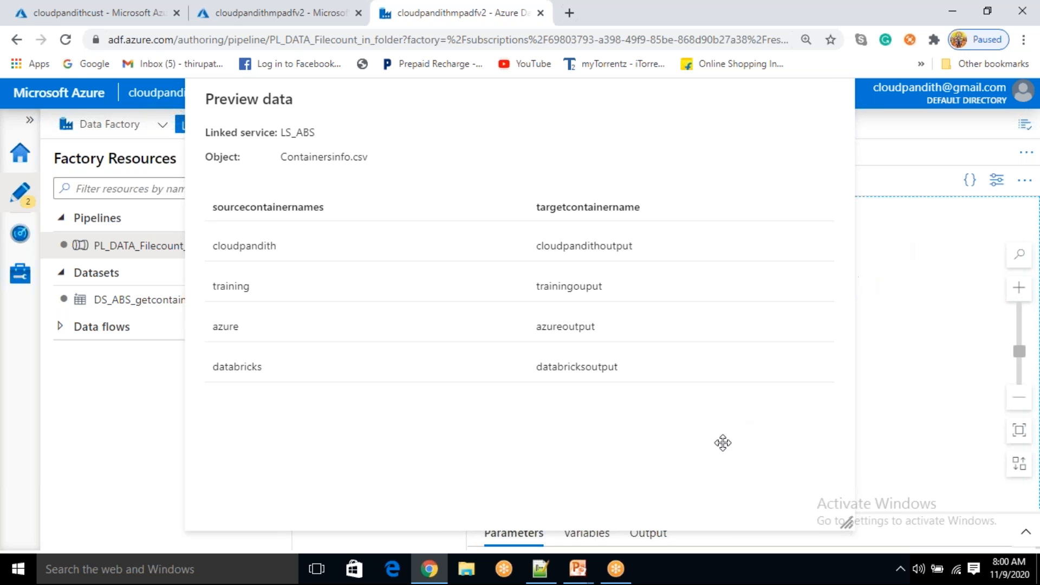
pyautogui.moveTo(738, 134); pyautogui.dragTo(758, 197)
pyautogui.moveTo(811, 139); pyautogui.dragTo(768, 298)
pyautogui.moveTo(752, 179); pyautogui.dragTo(811, 85)
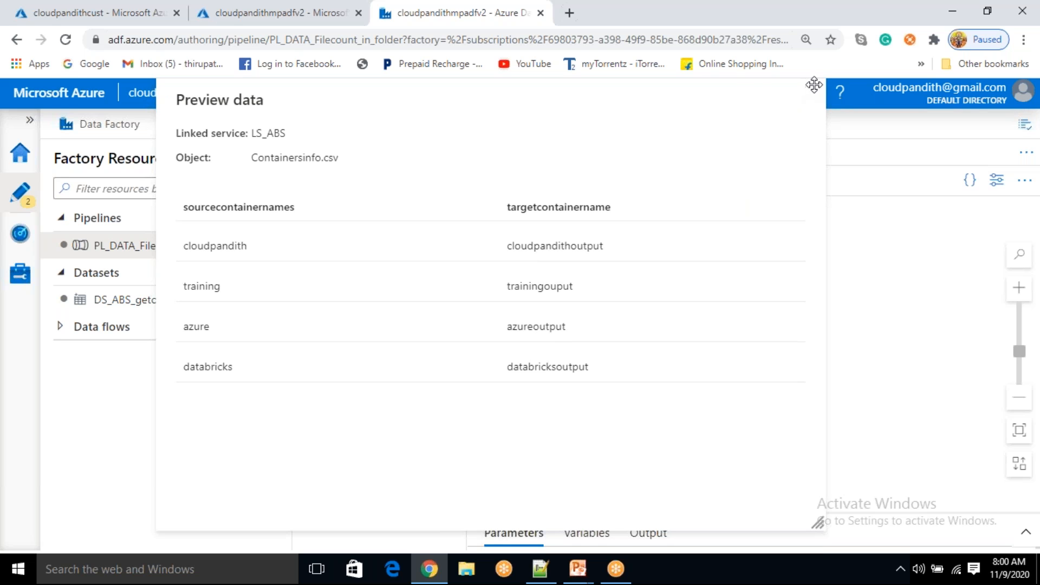
pyautogui.hotkey('ctrl', '-')
pyautogui.hotkey('ctrl', '-')
pyautogui.hotkey('ctrl', '-')
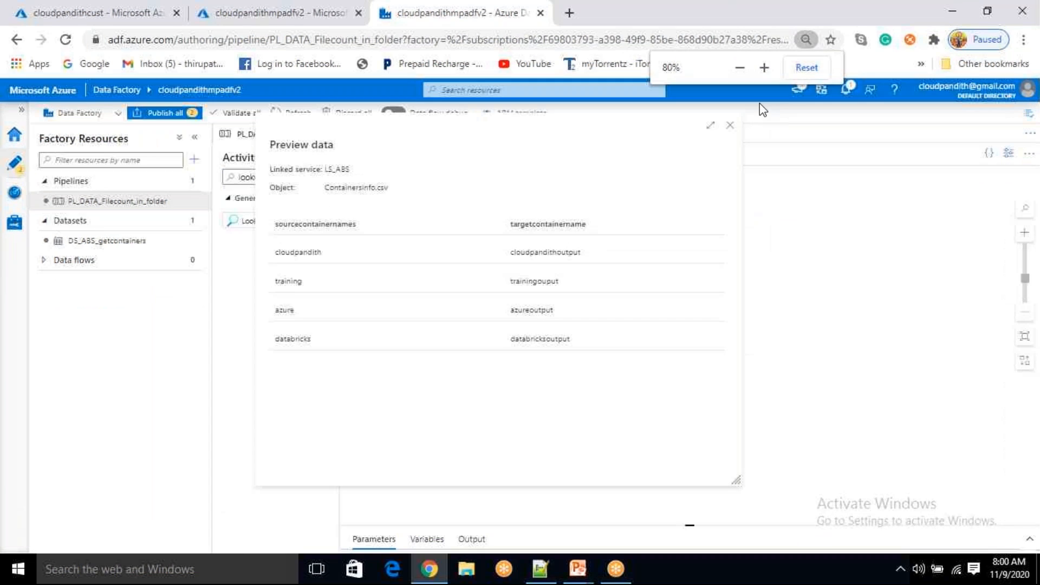
pyautogui.click(734, 128)
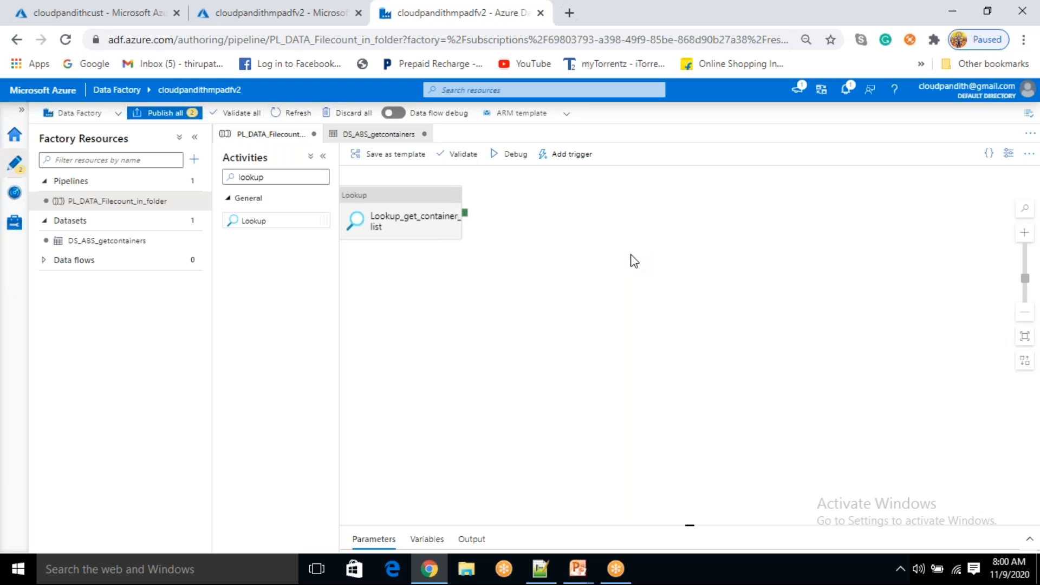
# Enlarge the pipeline canvas, collapse the factory resources pane and move the Lookup activity toward the canvas's upper-left area
pyautogui.click(428, 219)
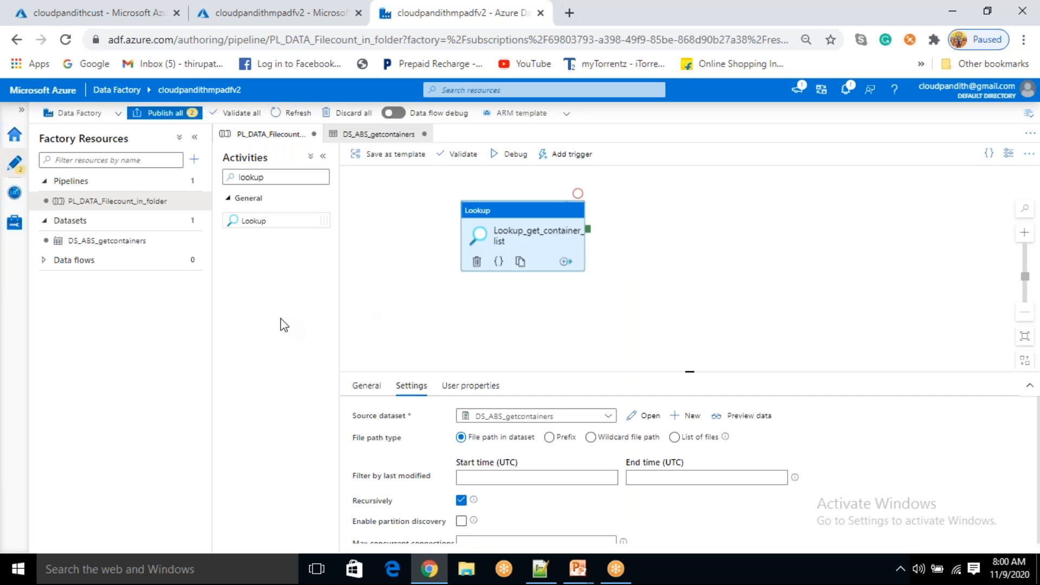
pyautogui.hotkey('ctrl', '+')
pyautogui.hotkey('ctrl', '+')
pyautogui.hotkey('ctrl', '+')
pyautogui.hotkey('ctrl', '+')
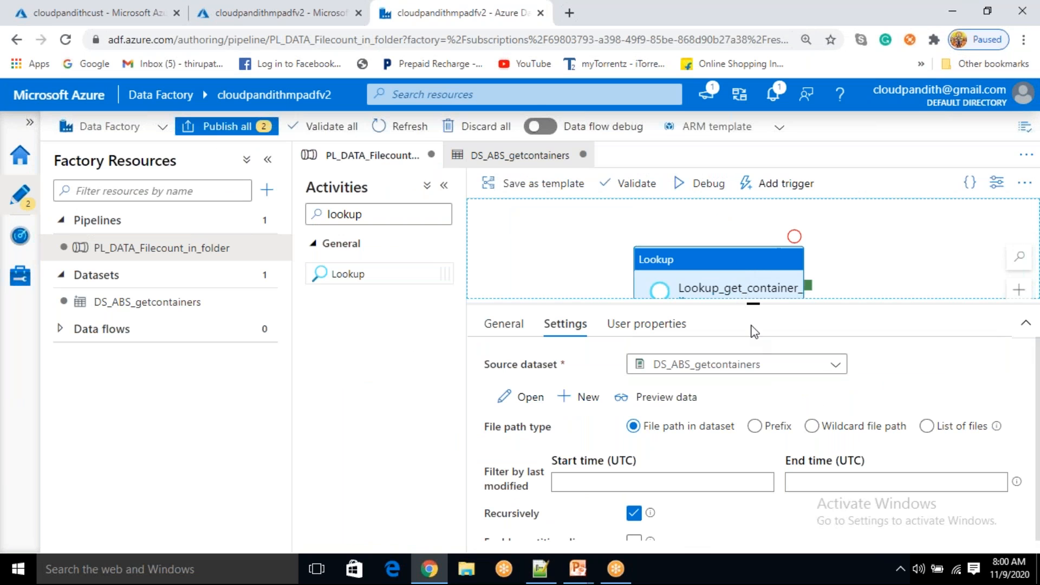
pyautogui.moveTo(746, 313); pyautogui.dragTo(750, 382)
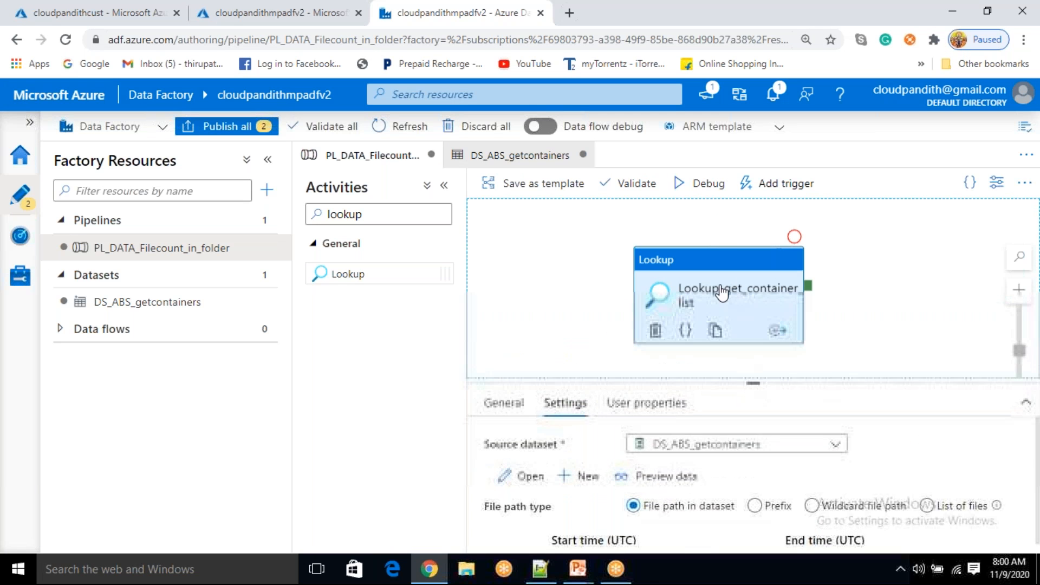
pyautogui.click(268, 159)
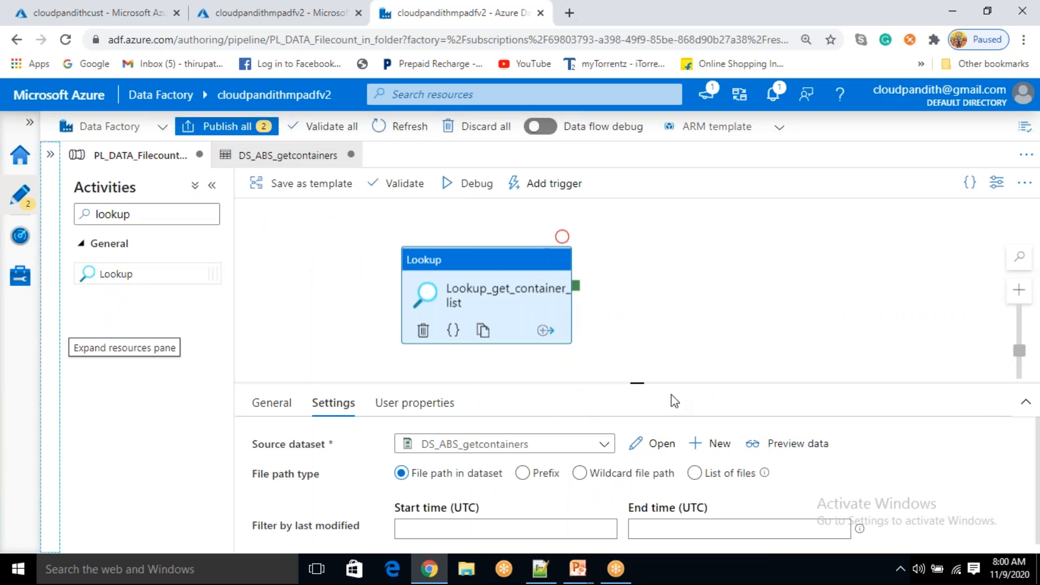
pyautogui.moveTo(488, 267); pyautogui.dragTo(401, 239)
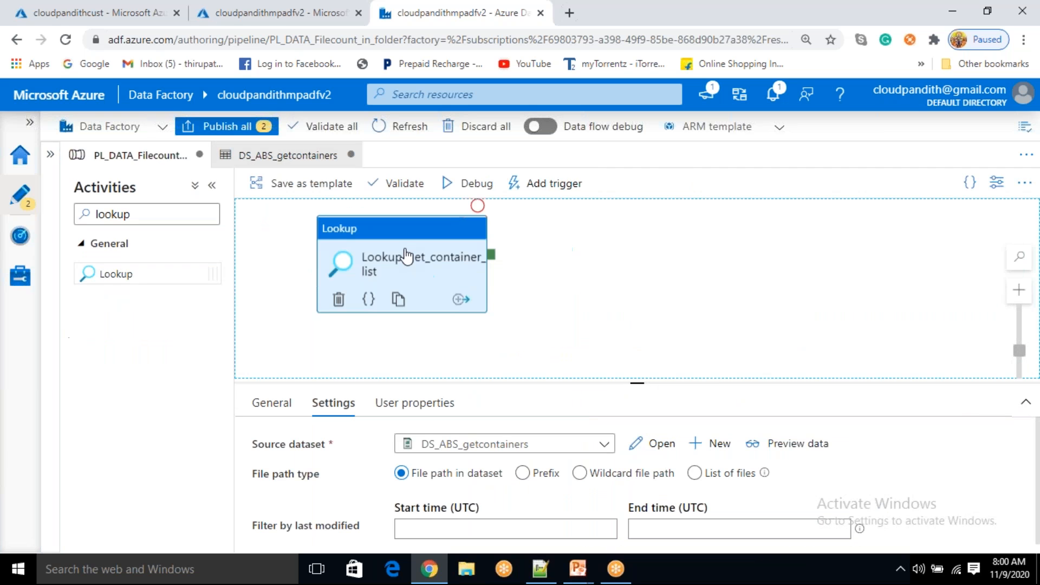
# Review the ForEach activity and its items expression in the PowerPoint data flow diagram, then return to the pipeline
pyautogui.moveTo(577, 569)
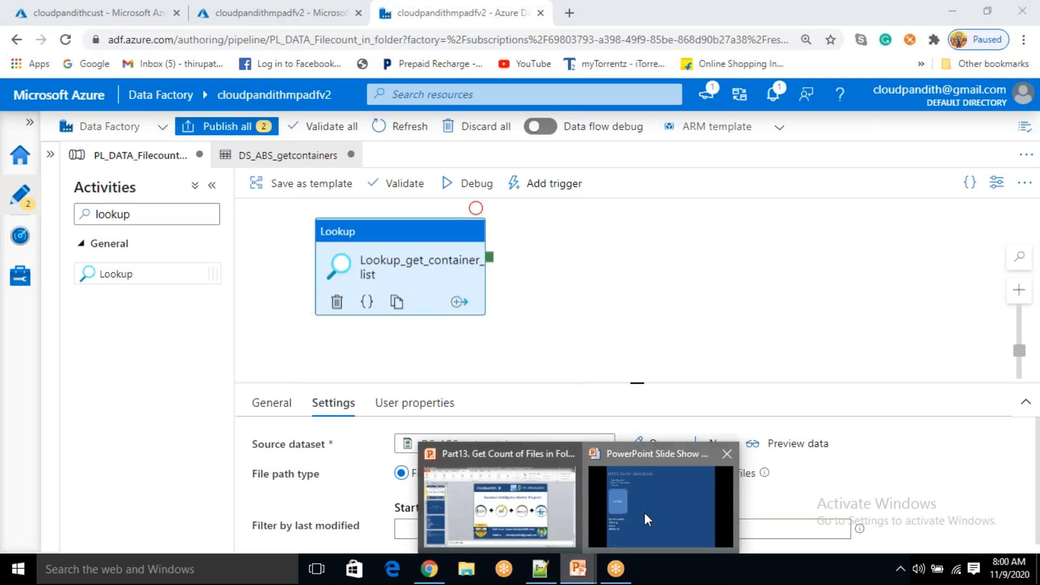
pyautogui.click(666, 504)
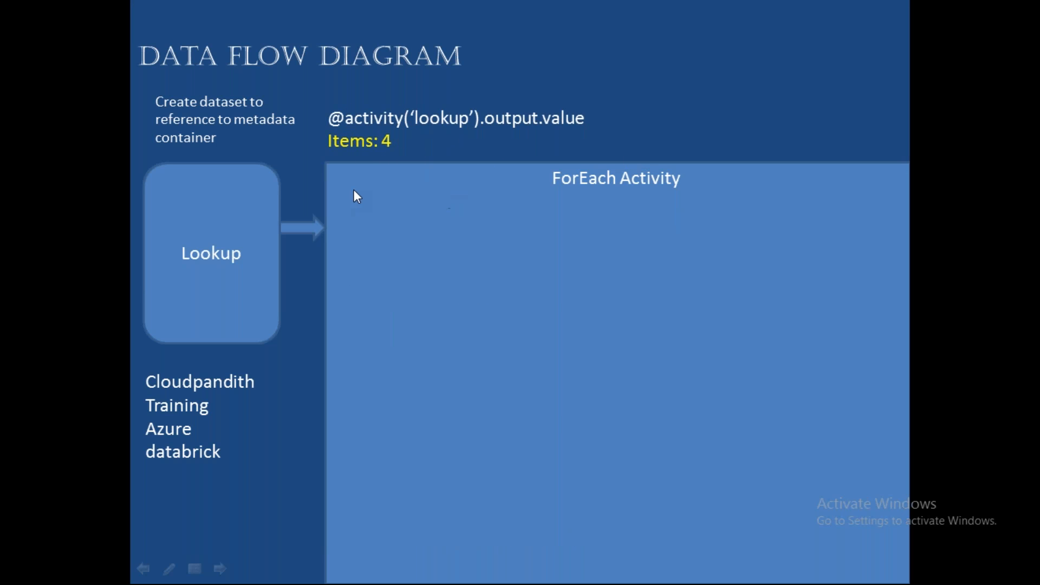
pyautogui.hotkey('alt', 'Tab')
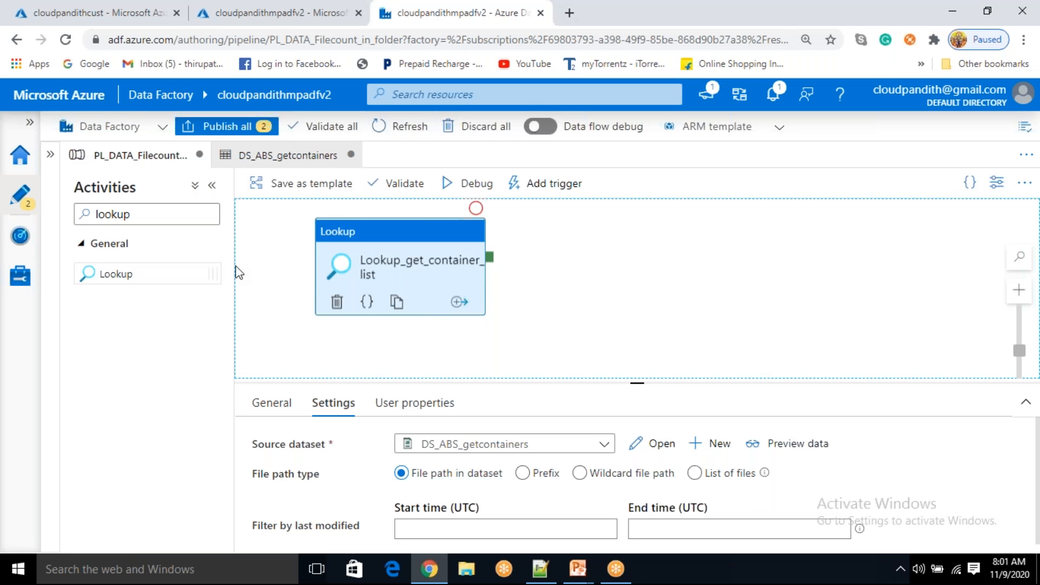
# Find the ForEach activity, place it beside the Lookup on the canvas and connect the Lookup's success output to it
pyautogui.doubleClick(111, 213)
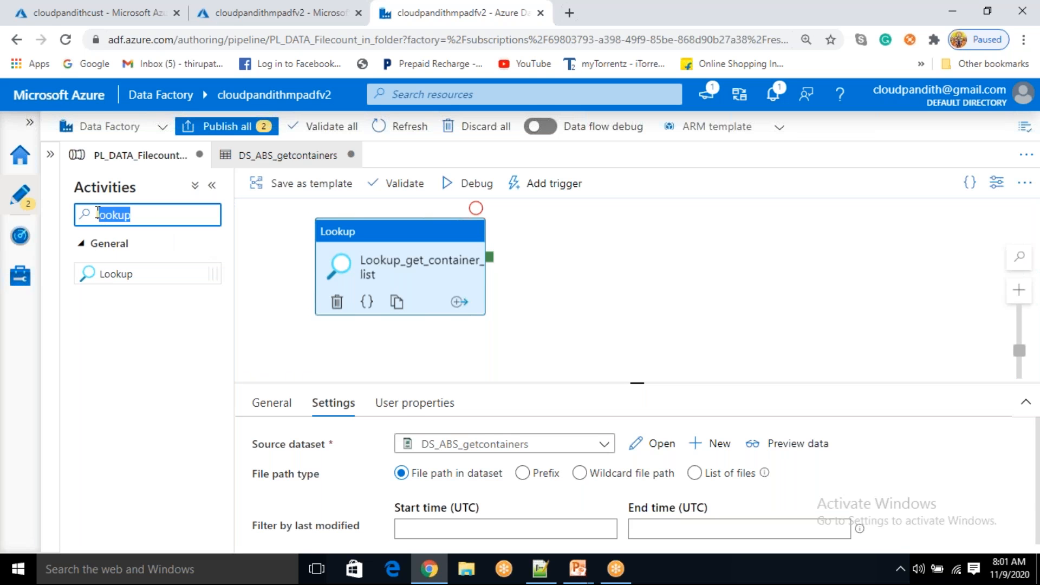
pyautogui.press('BackSpace')
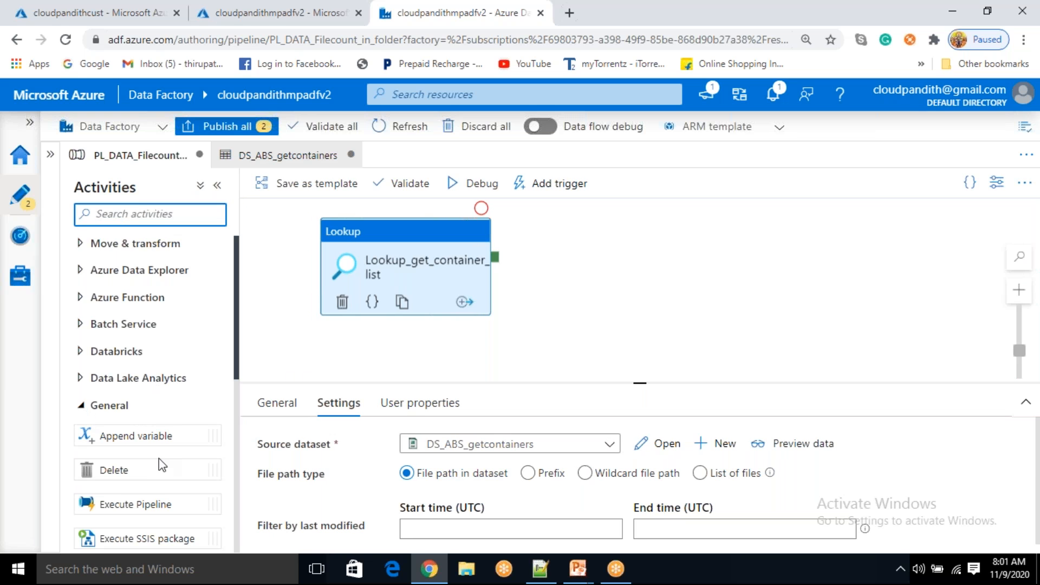
pyautogui.scroll(-3, 111, 433)
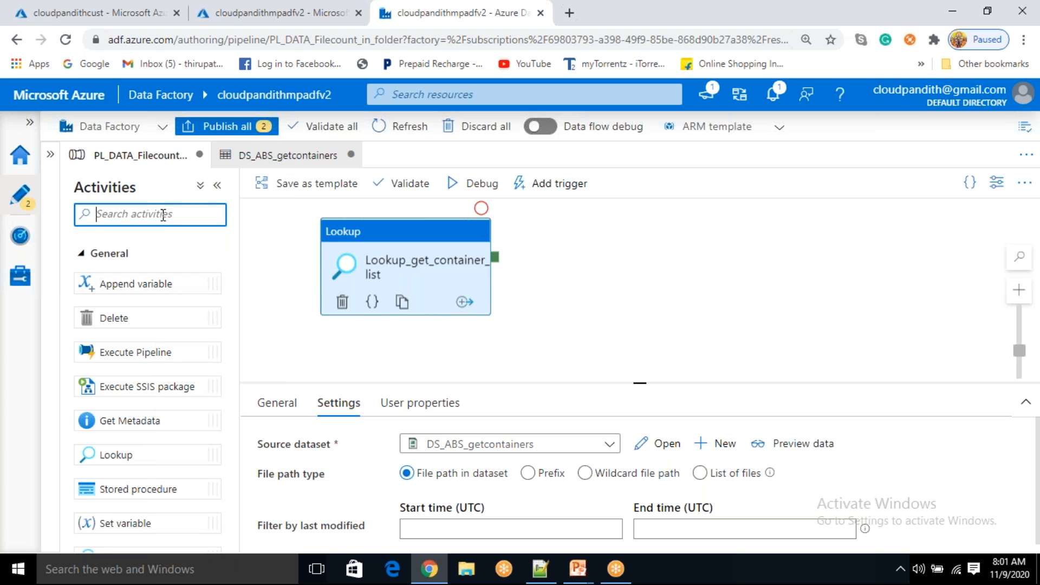
pyautogui.write('forea')
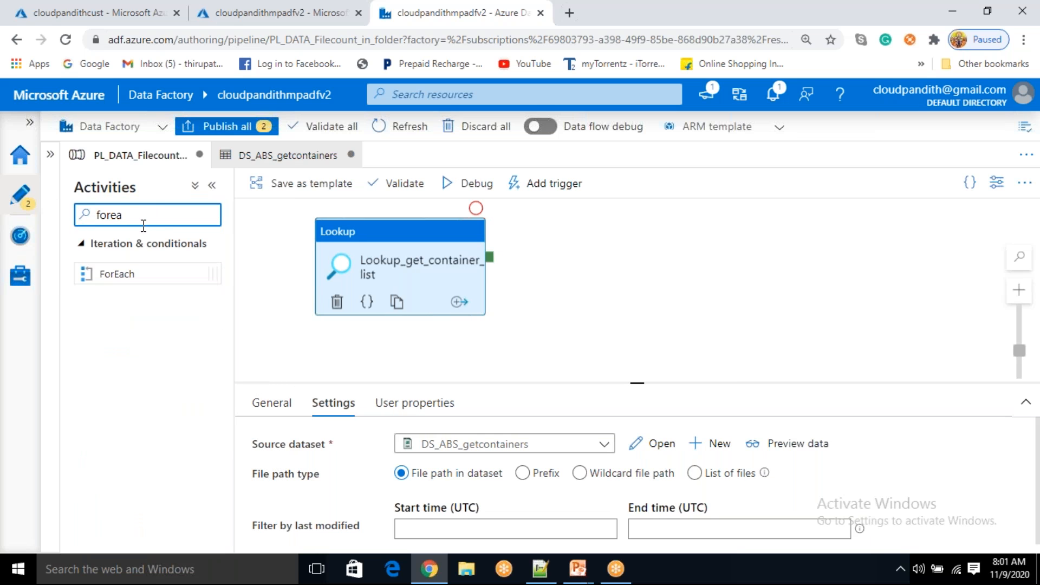
pyautogui.moveTo(114, 271); pyautogui.dragTo(644, 269)
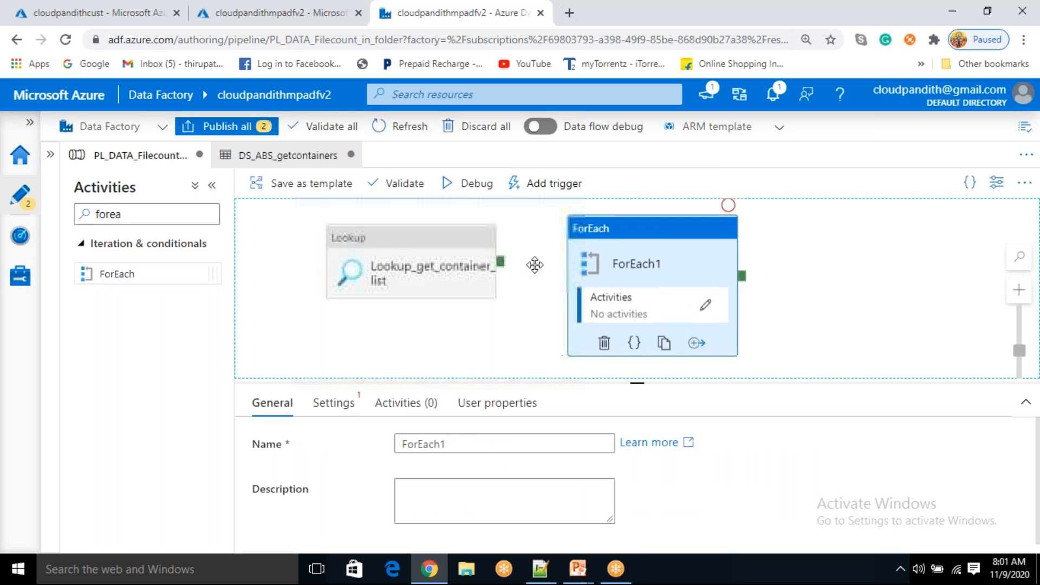
pyautogui.moveTo(505, 268); pyautogui.dragTo(624, 278)
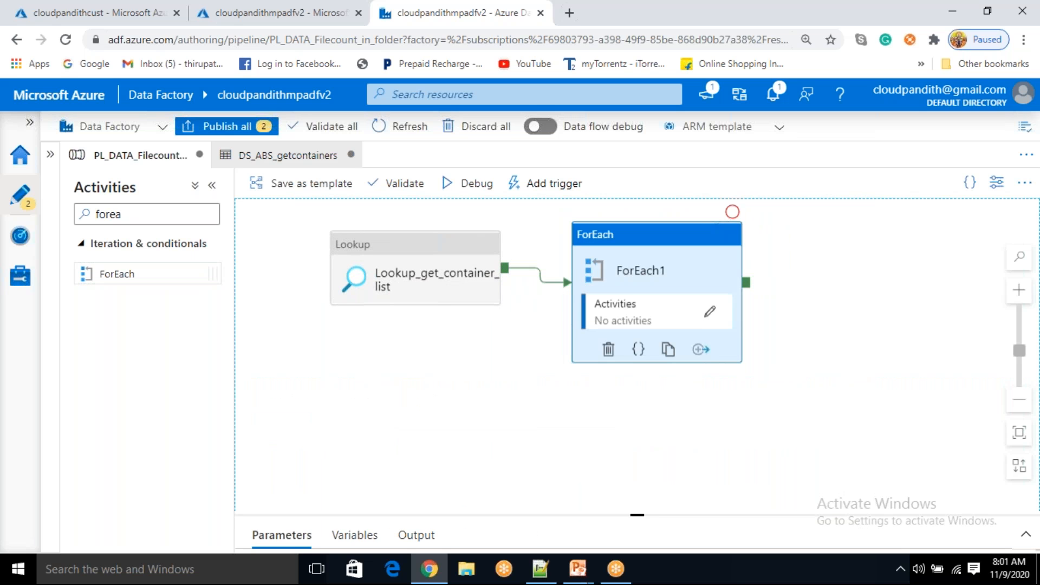
# Name the ForEach activity ForEach_container and enable sequential execution in its settings
pyautogui.click(481, 444)
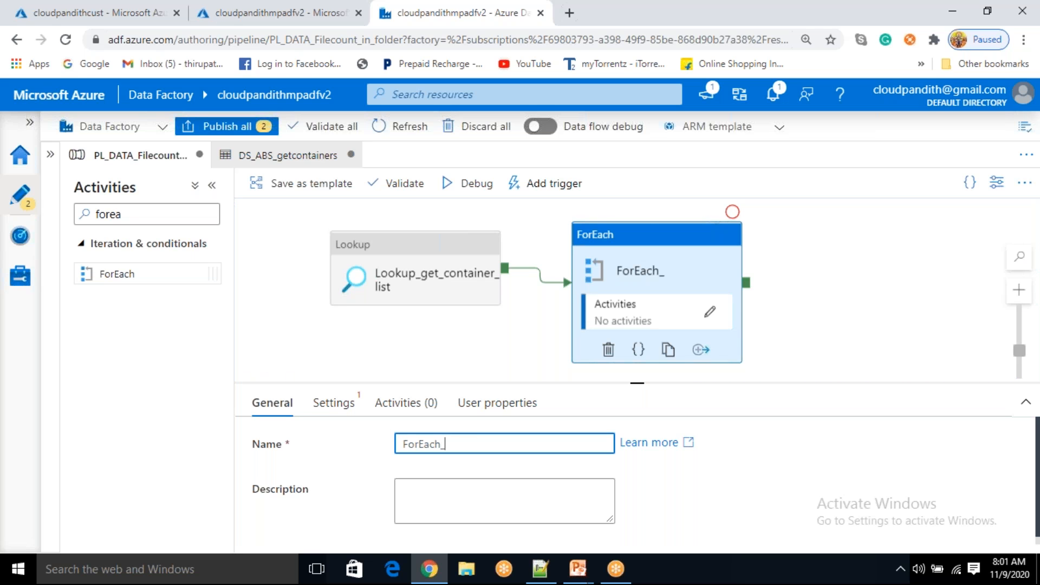
pyautogui.write('_container')
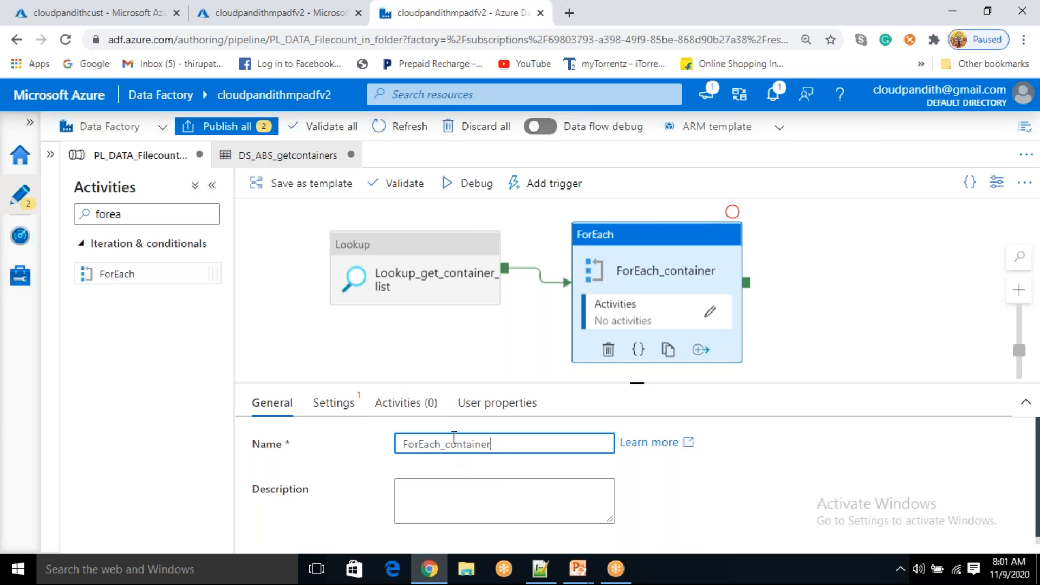
pyautogui.click(340, 406)
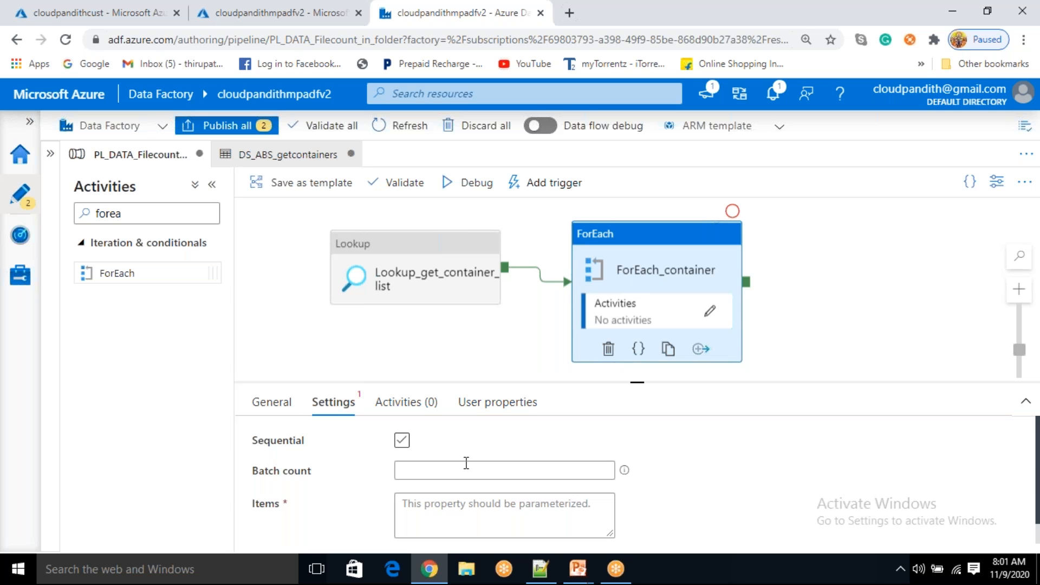
pyautogui.click(403, 442)
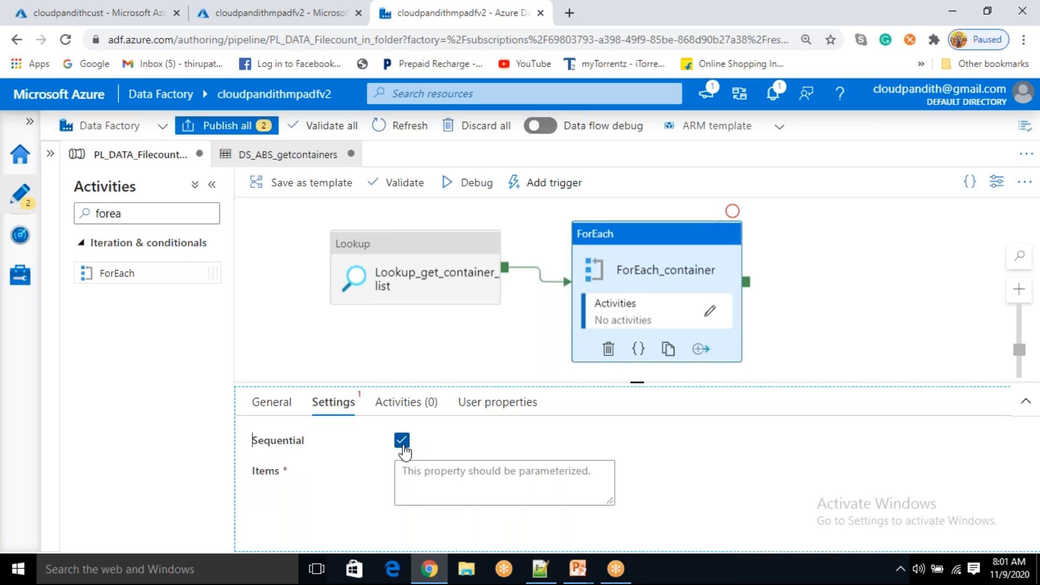
pyautogui.click(402, 442)
pyautogui.click(404, 443)
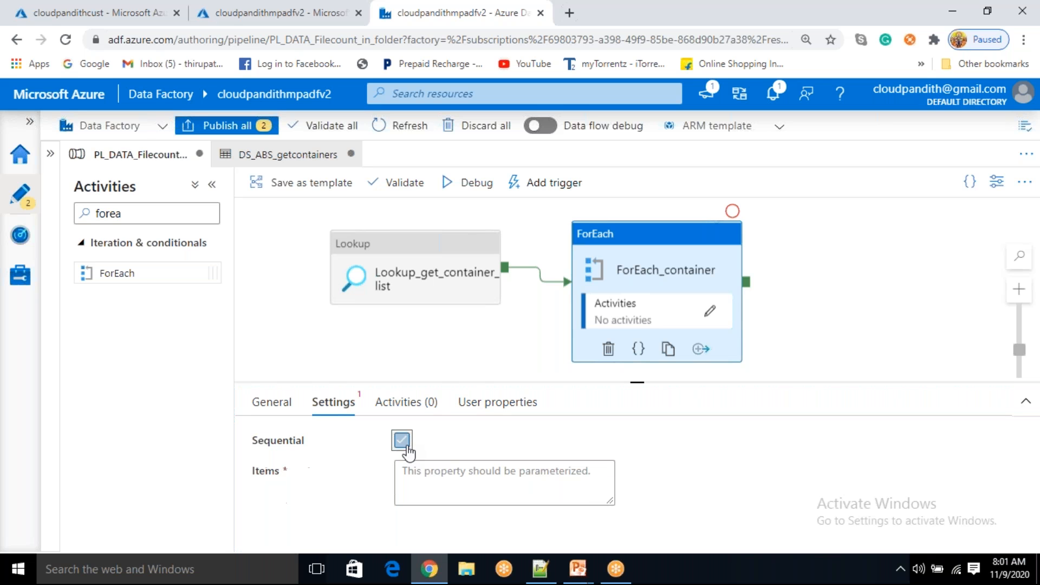
pyautogui.click(437, 478)
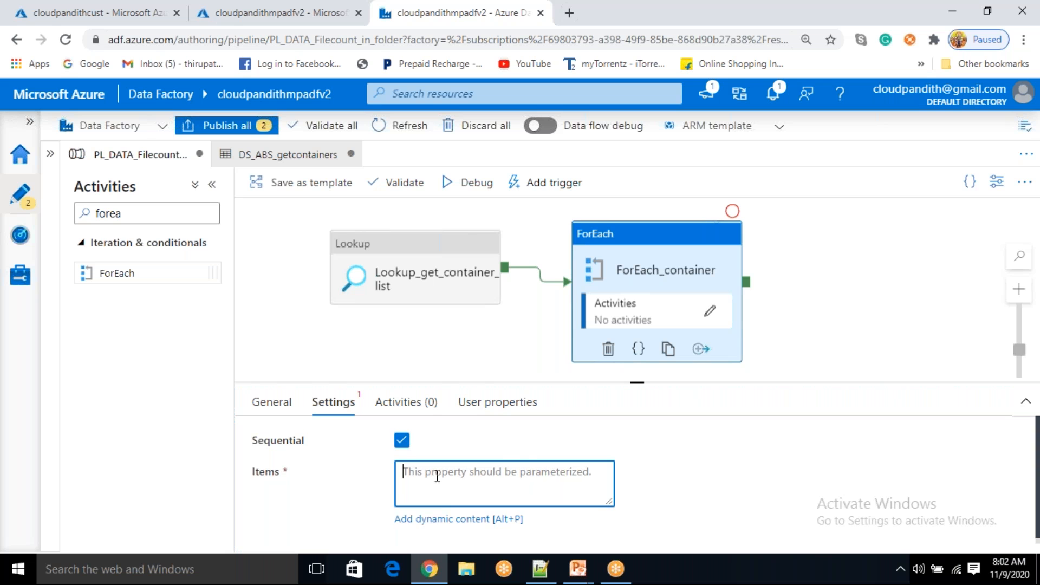
pyautogui.click(436, 519)
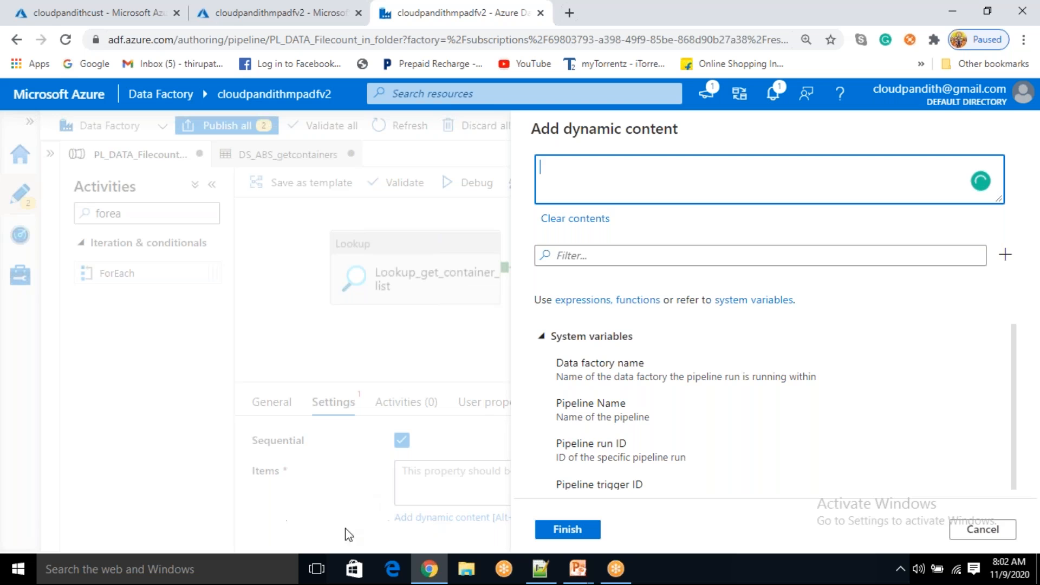
pyautogui.click(983, 529)
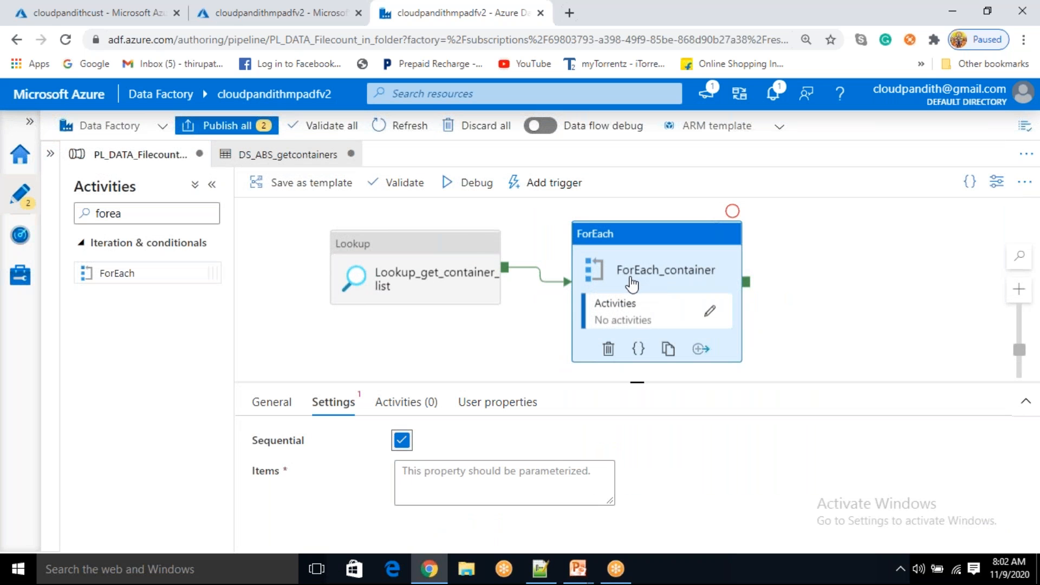
pyautogui.click(422, 488)
pyautogui.click(427, 521)
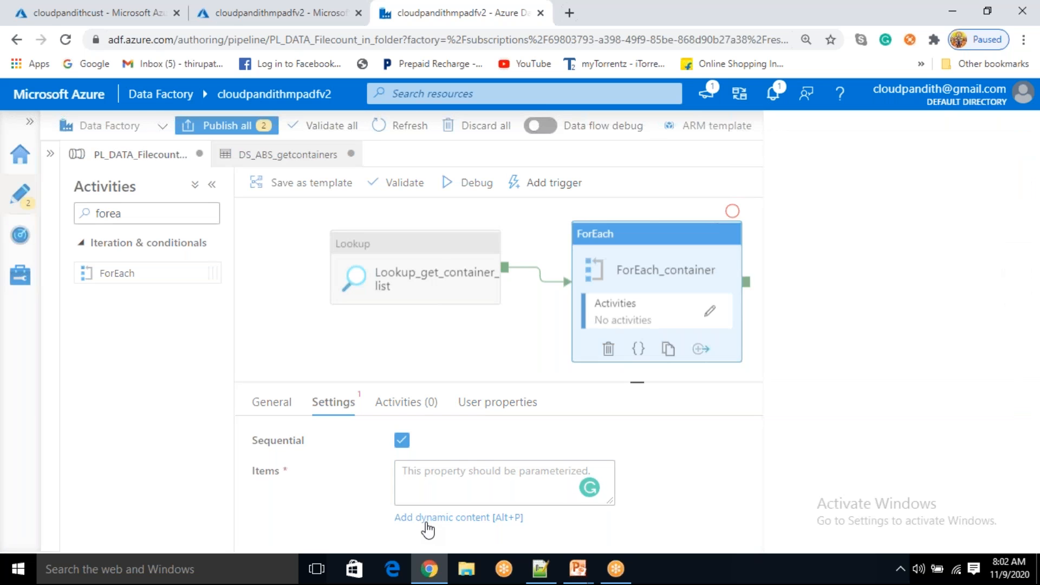
pyautogui.scroll(-10, 662, 360)
pyautogui.scroll(-2, 577, 498)
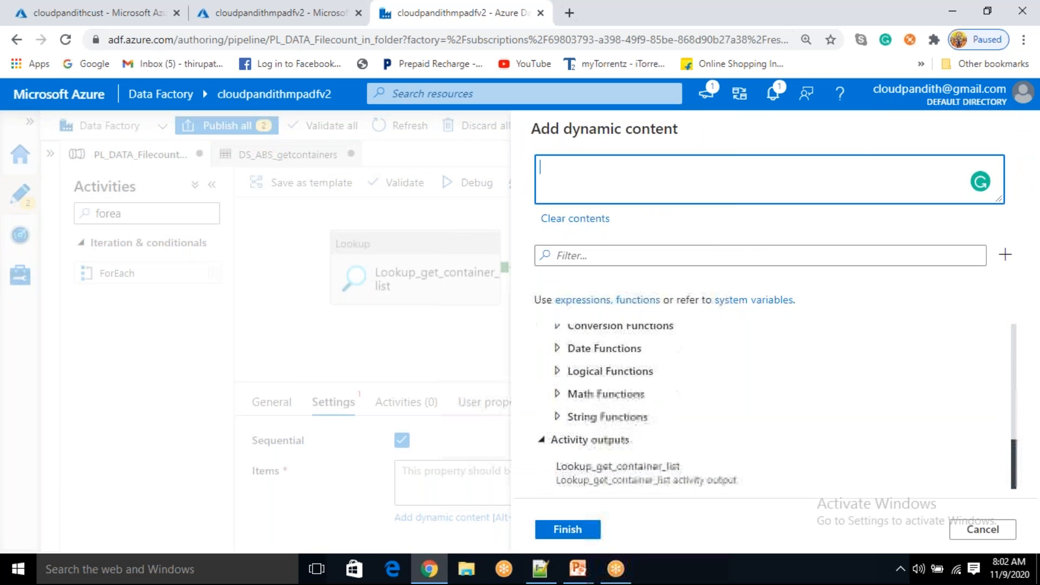
pyautogui.click(611, 479)
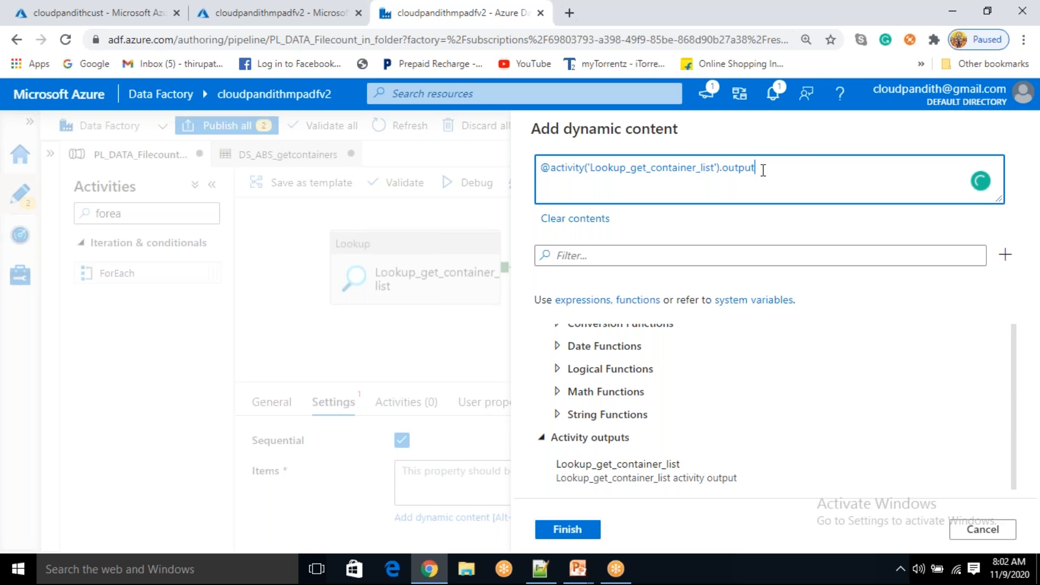
pyautogui.write('.v')
pyautogui.click(569, 536)
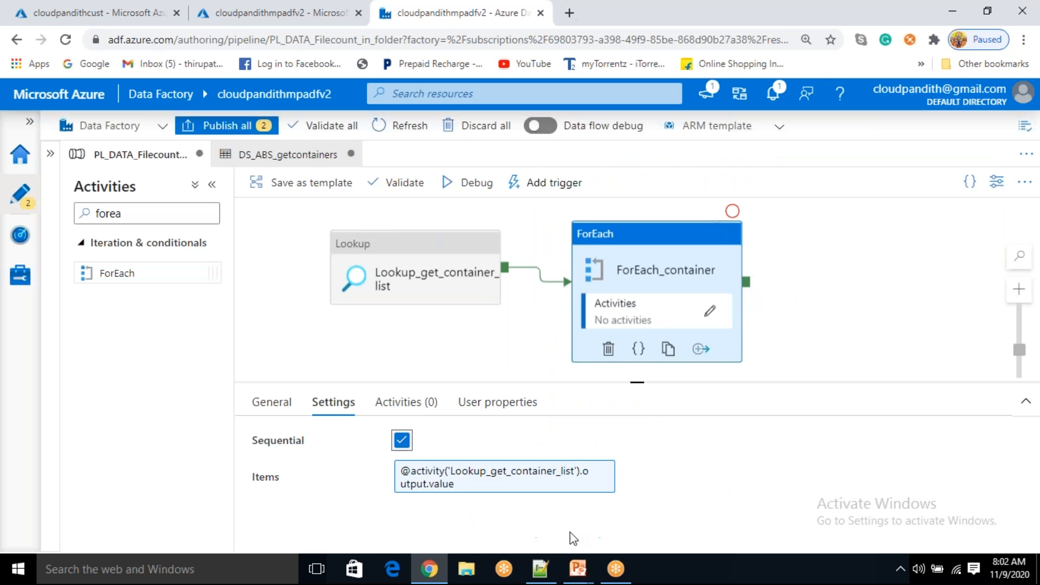
# Set a breakpoint on the Lookup activity, debug the pipeline up to it and refresh the run status
pyautogui.click(484, 240)
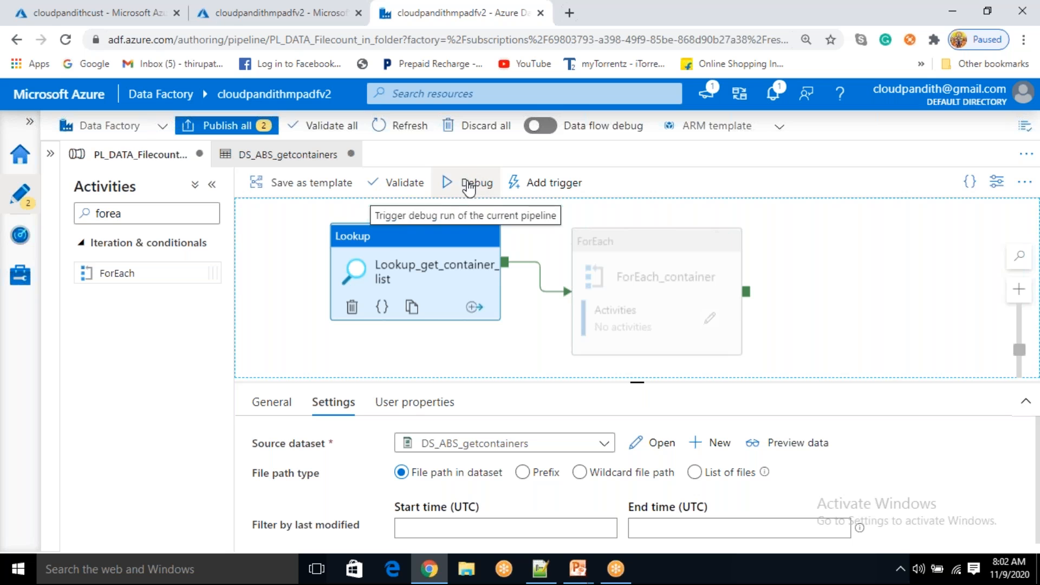
pyautogui.click(471, 182)
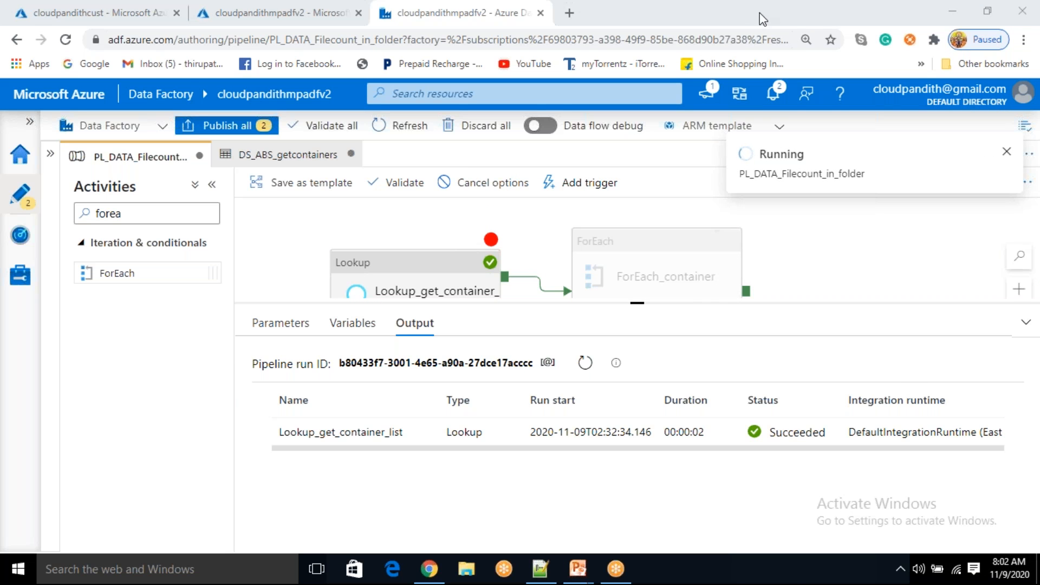
pyautogui.click(585, 362)
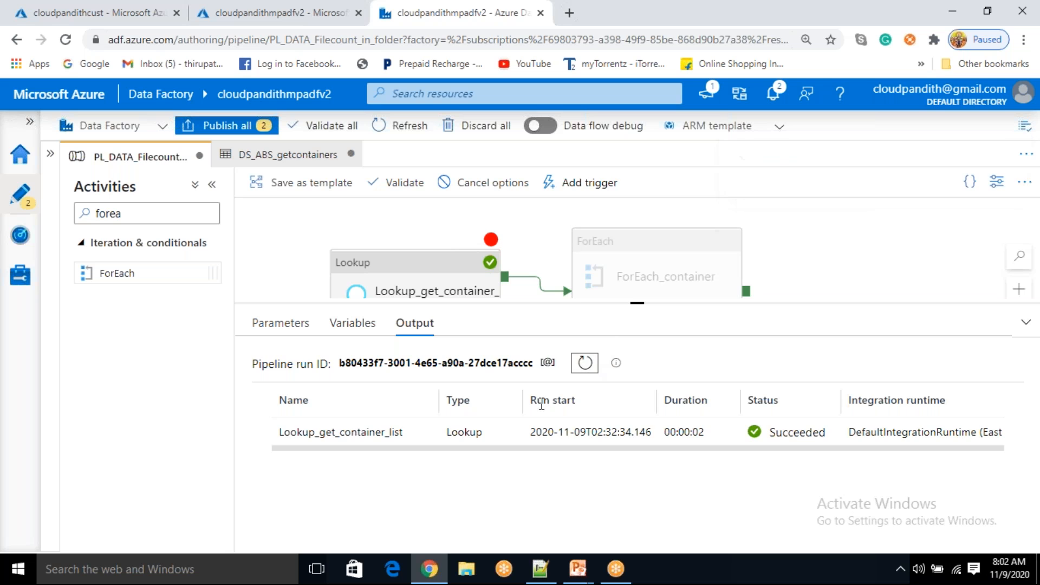
# Open the Lookup activity's debug output and examine the source and target container names in its value array
pyautogui.click(420, 433)
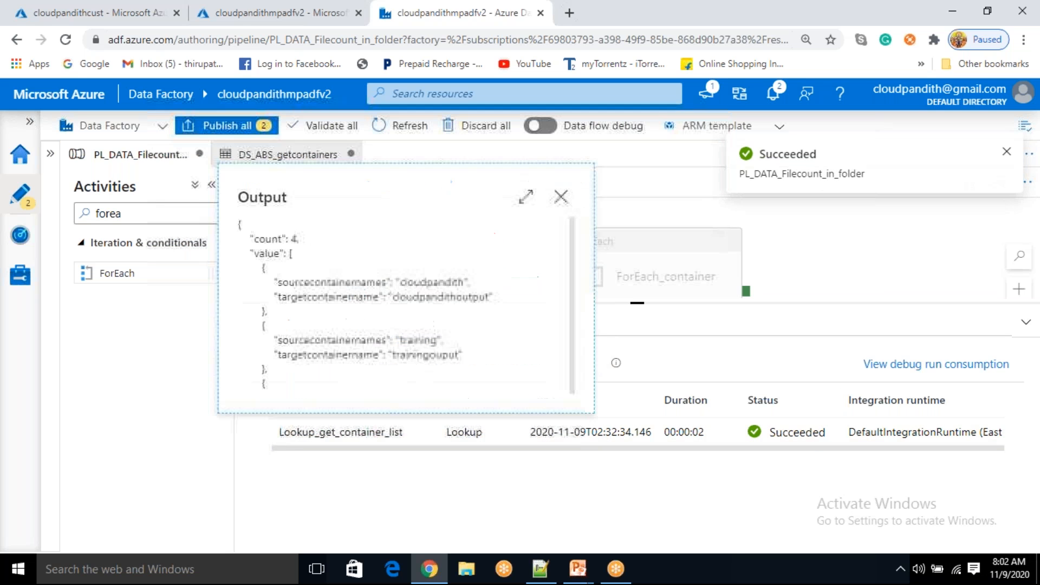
pyautogui.moveTo(250, 253); pyautogui.dragTo(279, 313)
pyautogui.moveTo(428, 276); pyautogui.dragTo(427, 284)
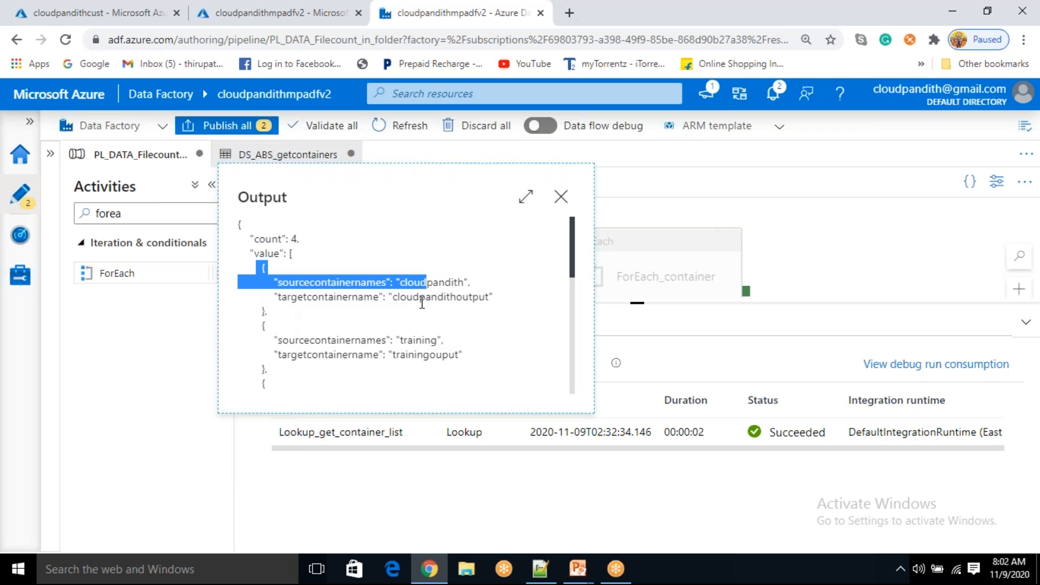
pyautogui.doubleClick(426, 297)
pyautogui.click(417, 341)
pyautogui.doubleClick(418, 341)
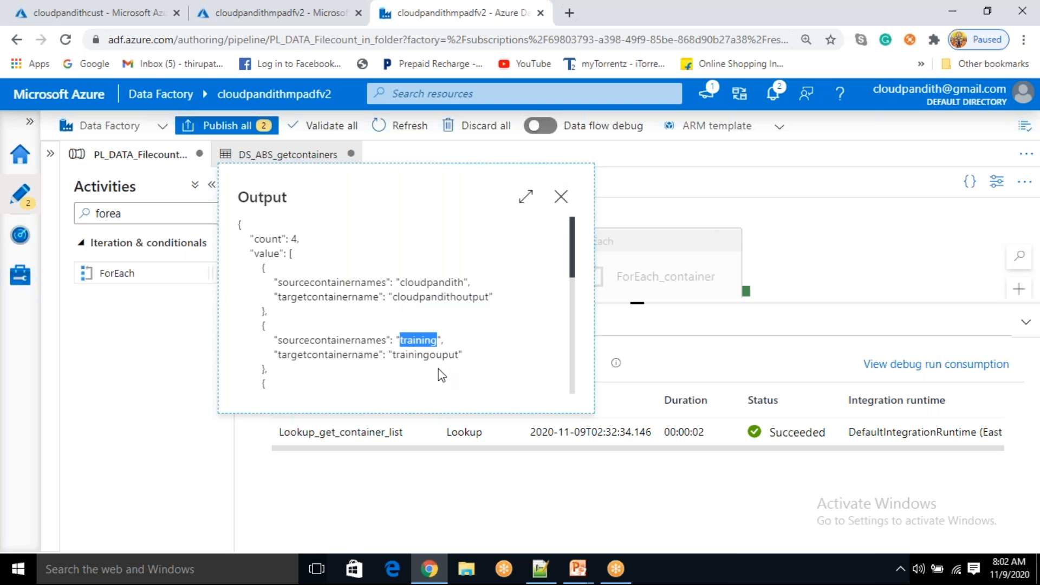
pyautogui.doubleClick(436, 355)
pyautogui.scroll(-1, 435, 358)
pyautogui.scroll(1, 436, 358)
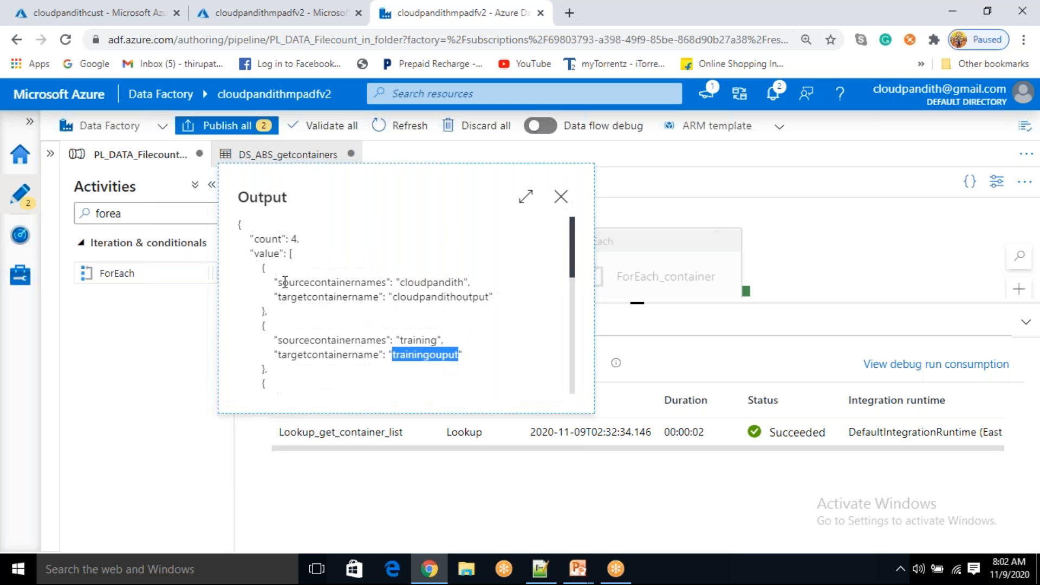
# Copy the output's value array below the rows of Containersinfo.csv in Notepad++, then return to the pipeline and close the output
pyautogui.moveTo(252, 255); pyautogui.dragTo(279, 350)
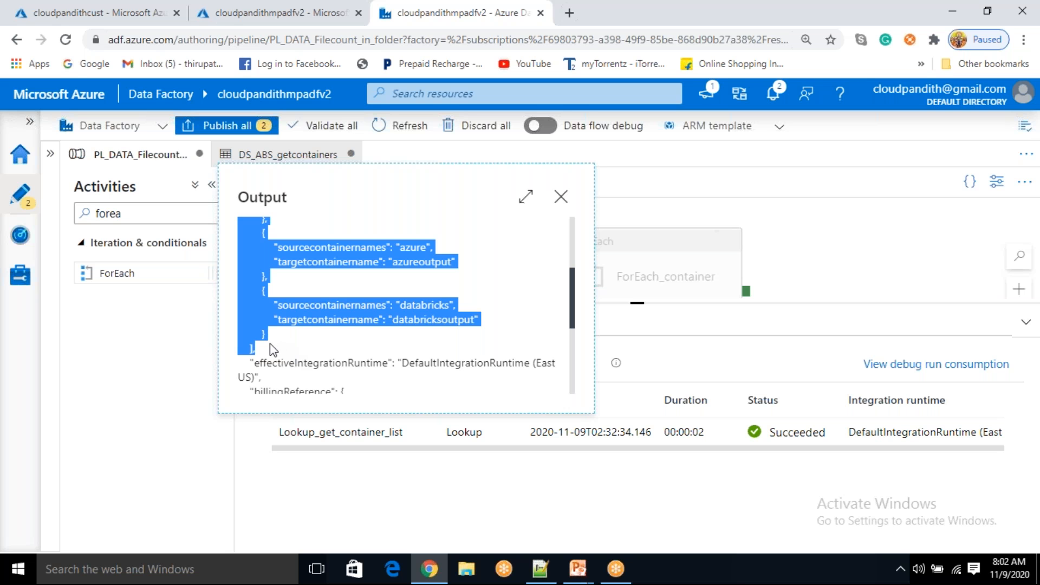
pyautogui.click(540, 569)
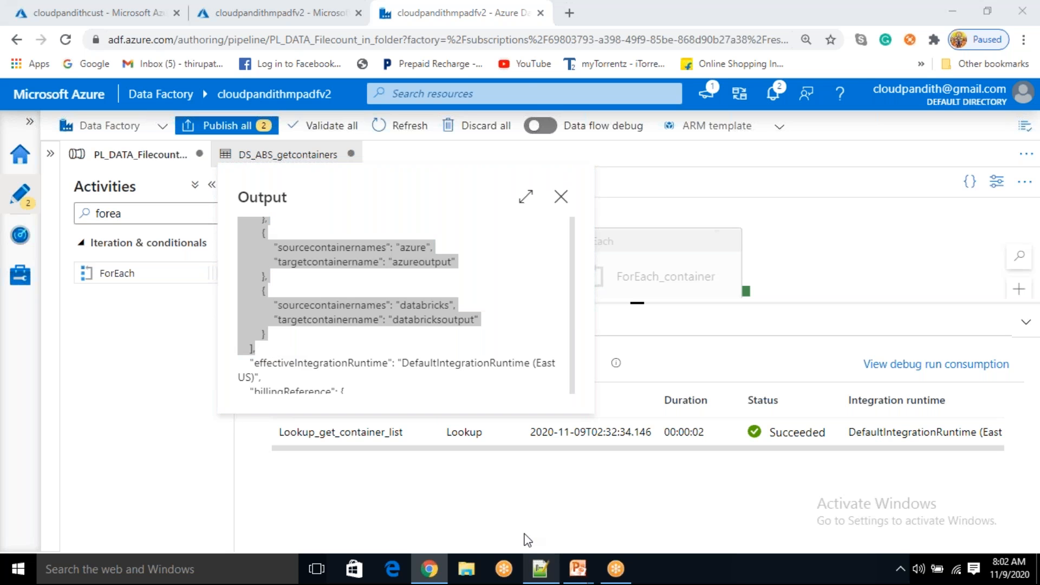
pyautogui.write('"value": [         {             "sourcecontainernames": "cloudpandith",             "targetcontainername": "cloudpandithoutput"         },         {             "sourcecontainernames": "training",             "targetcontainername": "trainingouput"         },         {             "sourcecontainernames": "azure",             "targetcontainername": "azureoutput"         },         {             "sourcecontainernames": "databricks",             "targetcontainername": "databricksoutput"         }     ],')
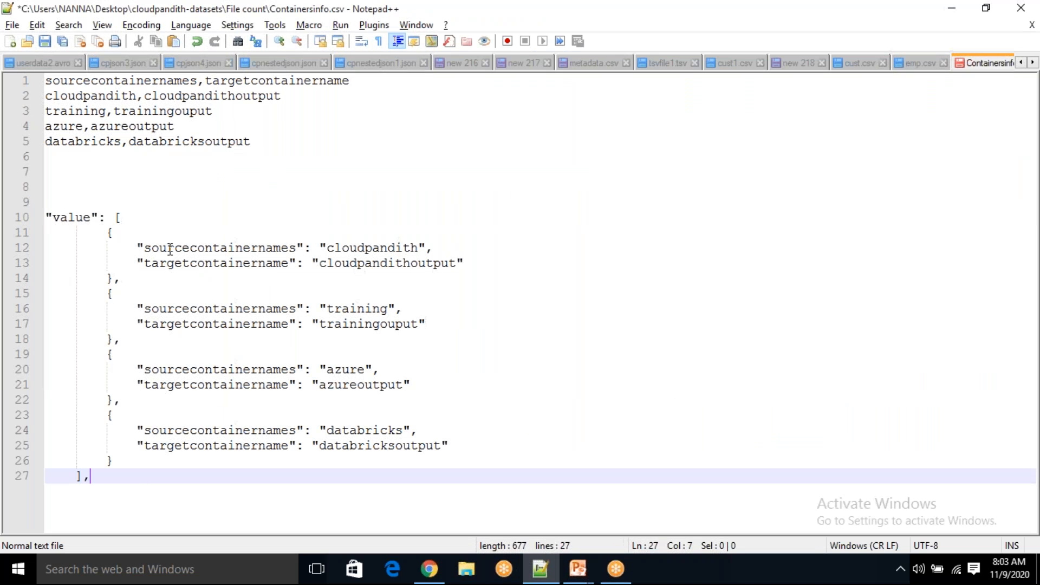
pyautogui.doubleClick(85, 219)
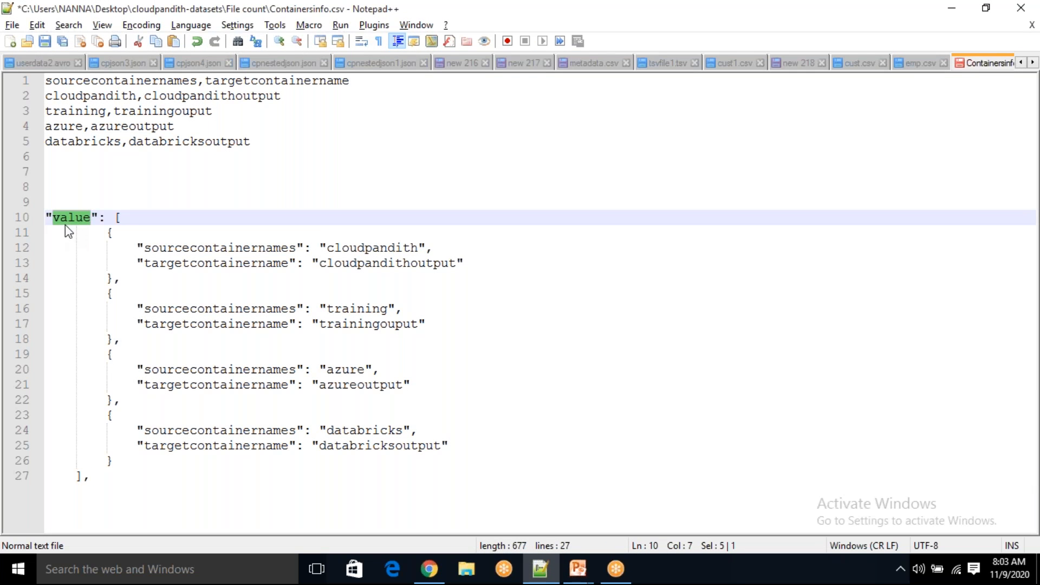
pyautogui.click(72, 236)
pyautogui.hotkey('alt', 'Tab')
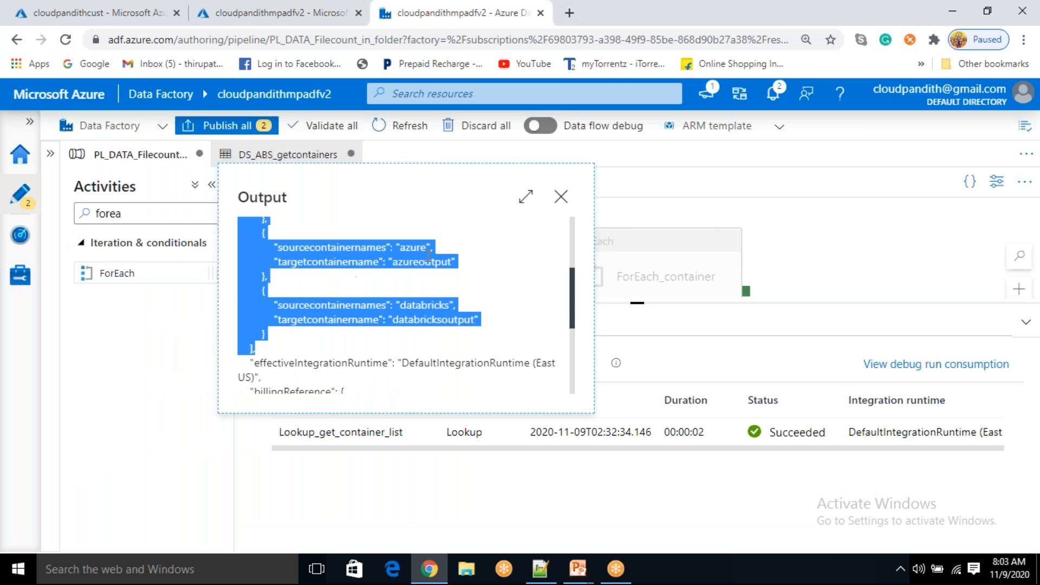
pyautogui.click(560, 197)
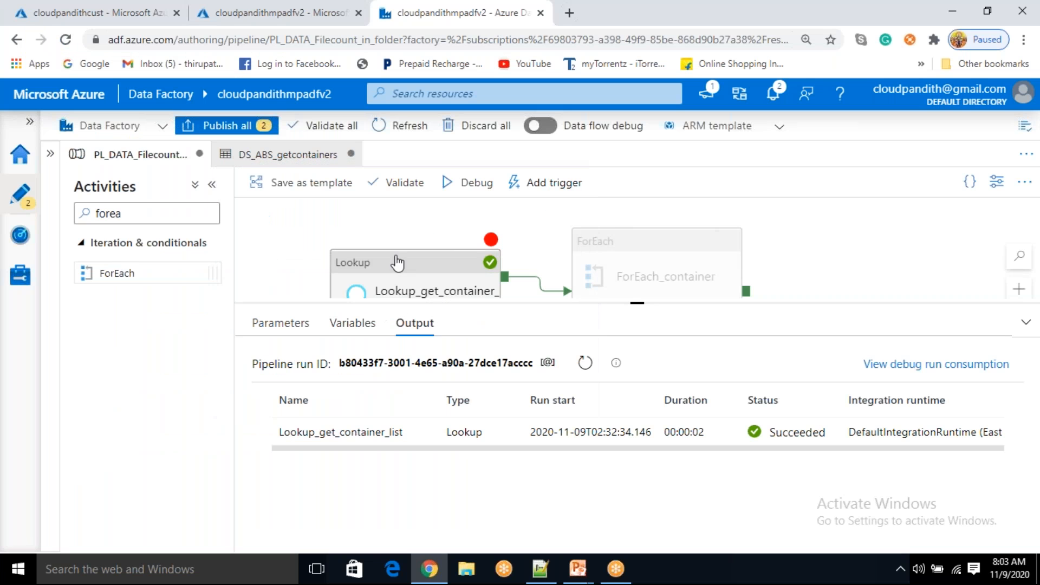
# Switch to Notepad++ and examine the individual container objects inside the pasted value array, then return to the pipeline
pyautogui.hotkey('alt', 'Tab')
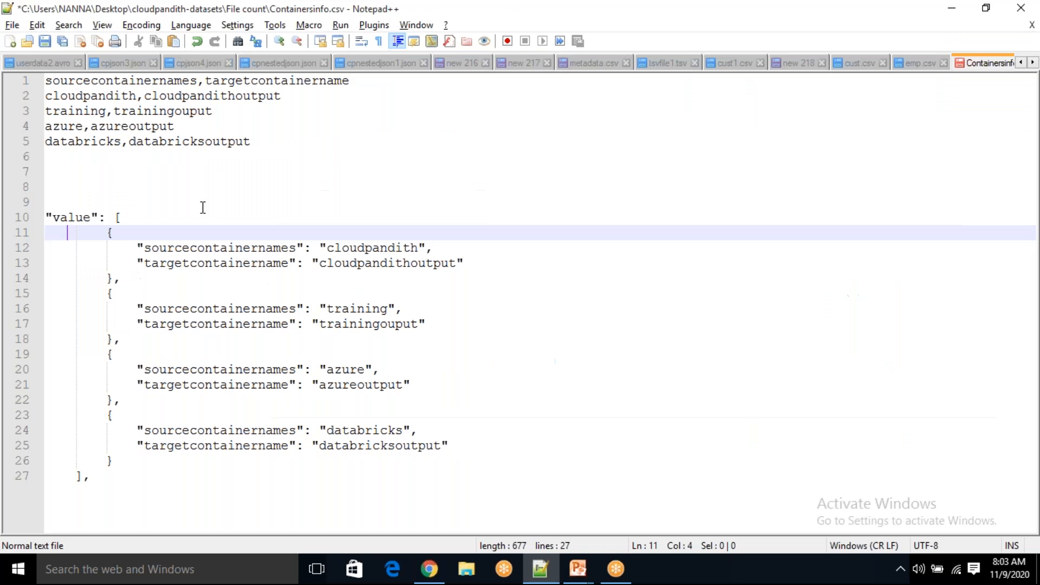
pyautogui.doubleClick(81, 218)
pyautogui.moveTo(108, 236); pyautogui.dragTo(114, 471)
pyautogui.click(108, 295)
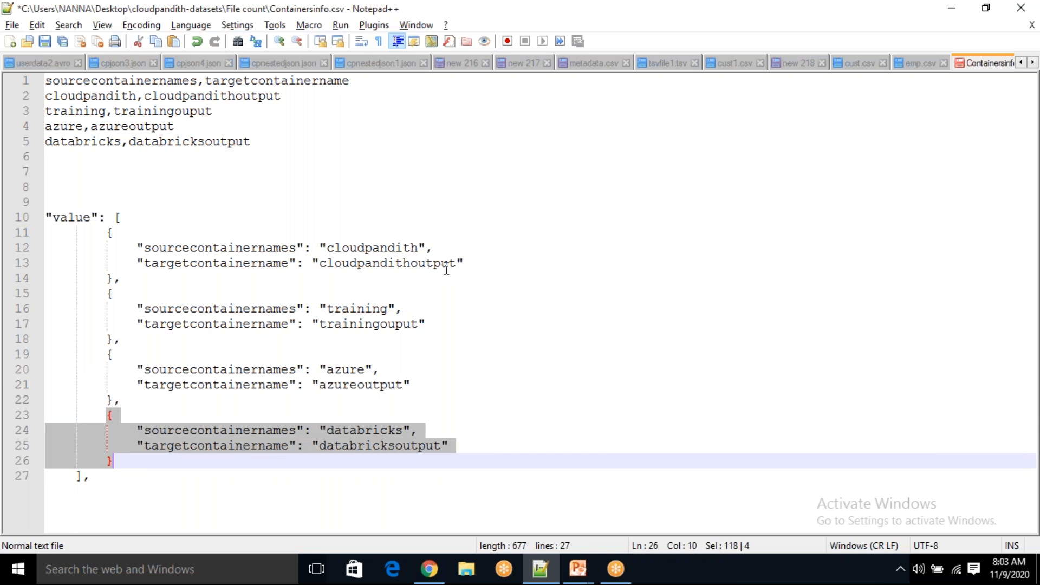
pyautogui.moveTo(101, 223); pyautogui.dragTo(177, 501)
pyautogui.click(176, 501)
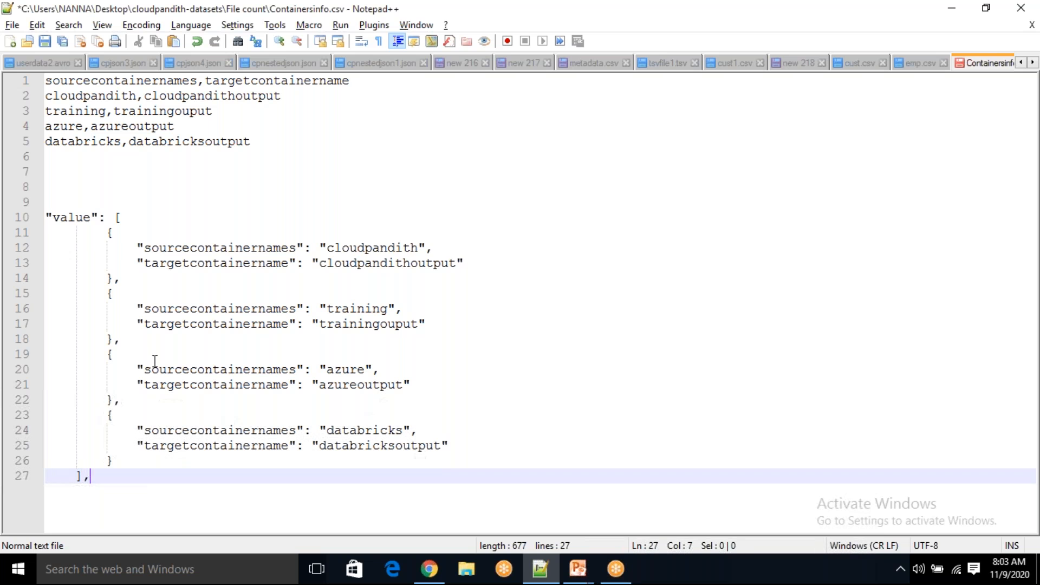
pyautogui.moveTo(111, 239); pyautogui.dragTo(132, 468)
pyautogui.click(149, 470)
pyautogui.moveTo(98, 414); pyautogui.dragTo(135, 466)
pyautogui.click(181, 477)
pyautogui.hotkey('alt', 'Tab')
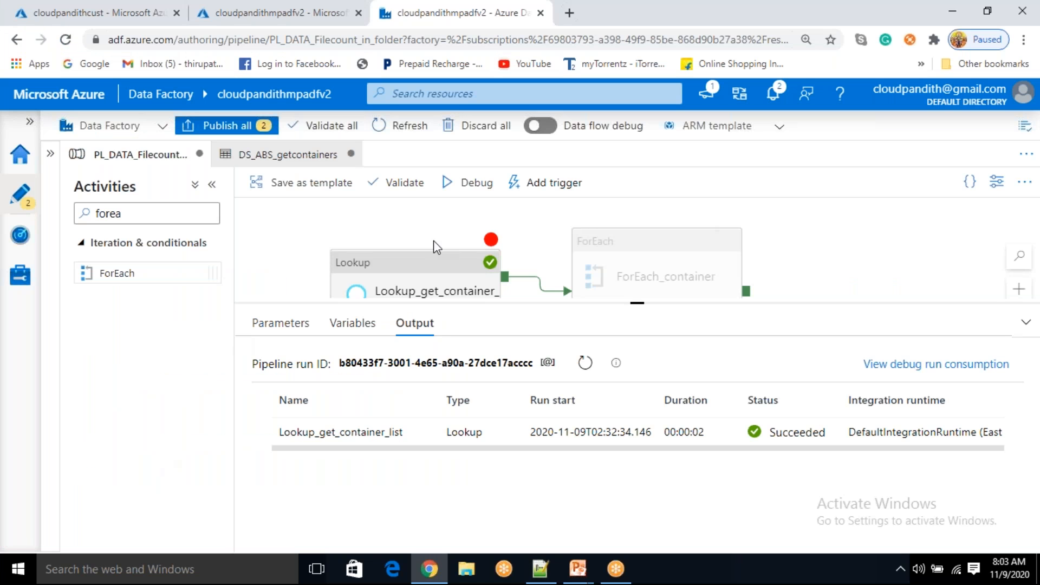
# Remove the breakpoint from the Lookup activity, then review the ForEach part of the data flow diagram in the PowerPoint slideshow and return to the pipeline
pyautogui.click(492, 243)
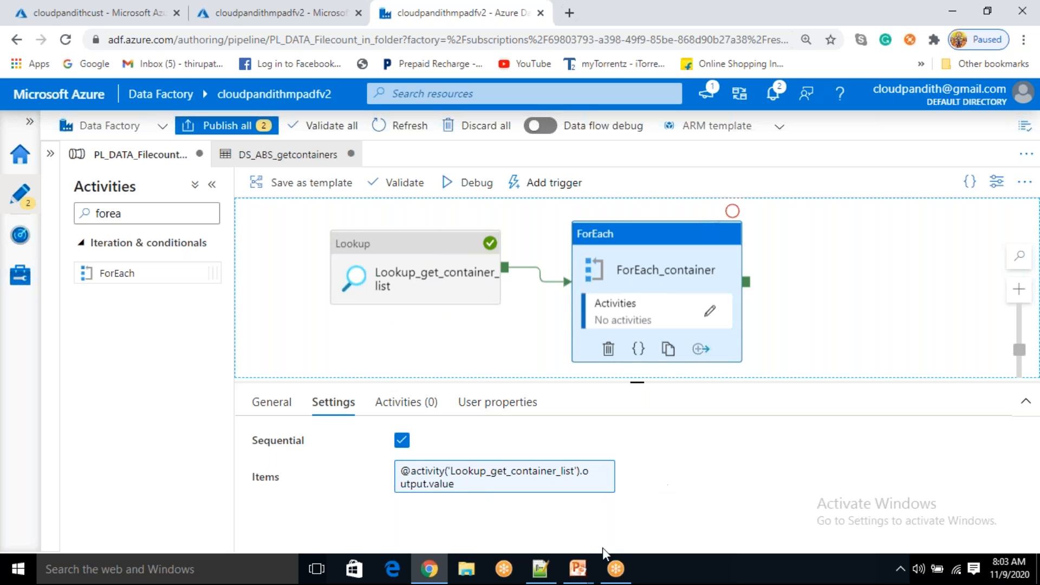
pyautogui.moveTo(578, 569)
pyautogui.click(667, 514)
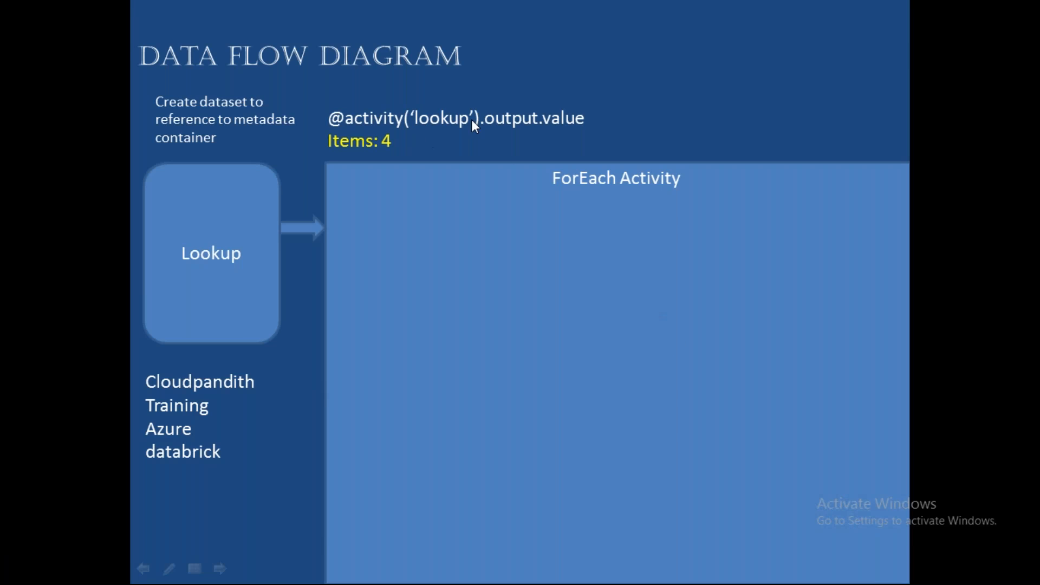
pyautogui.click(381, 148)
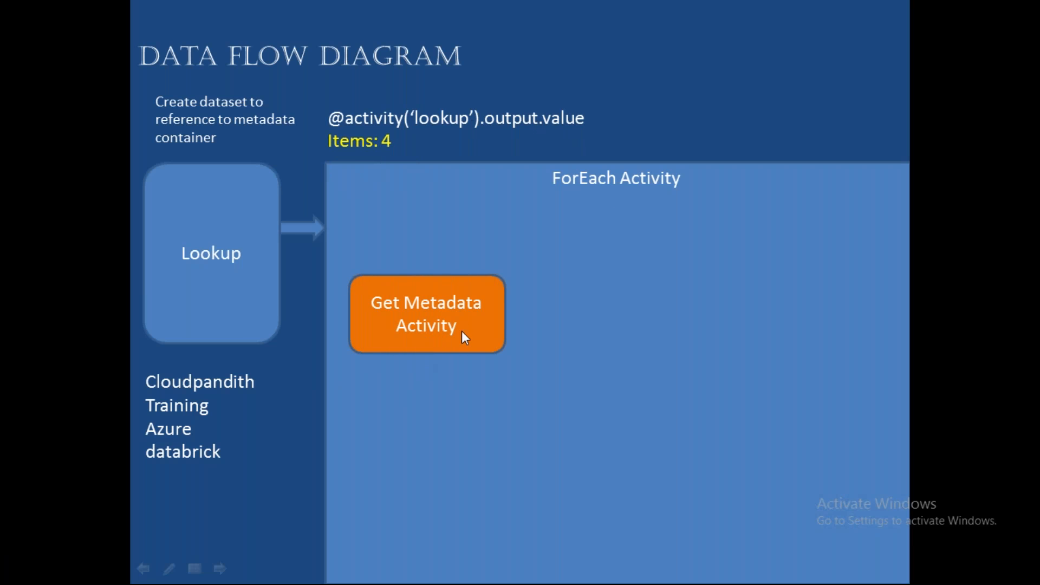
pyautogui.hotkey('alt', 'Tab')
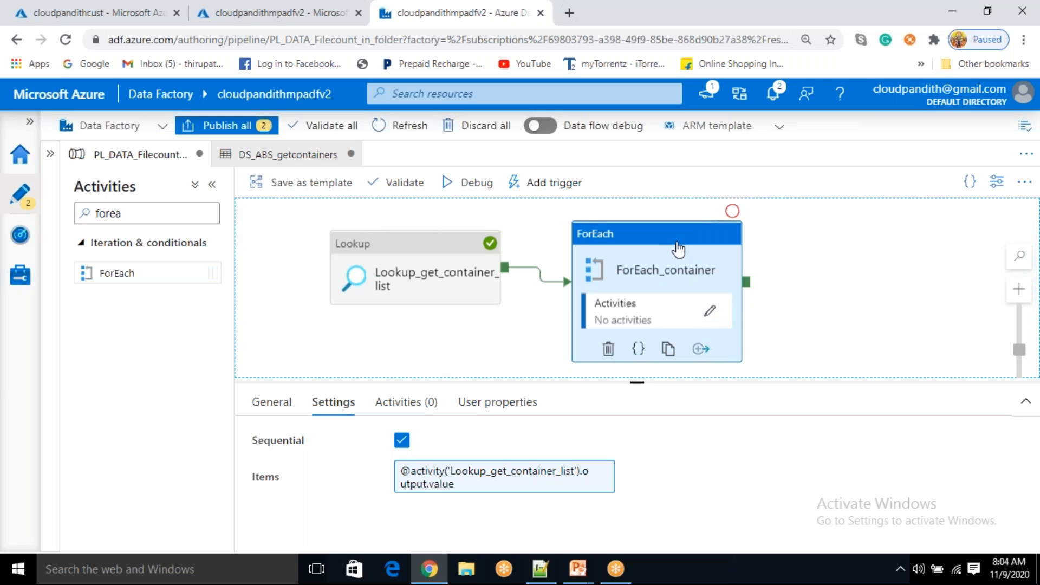
# Add a Get Metadata activity inside the ForEach_container loop and show its dataset settings
pyautogui.click(419, 403)
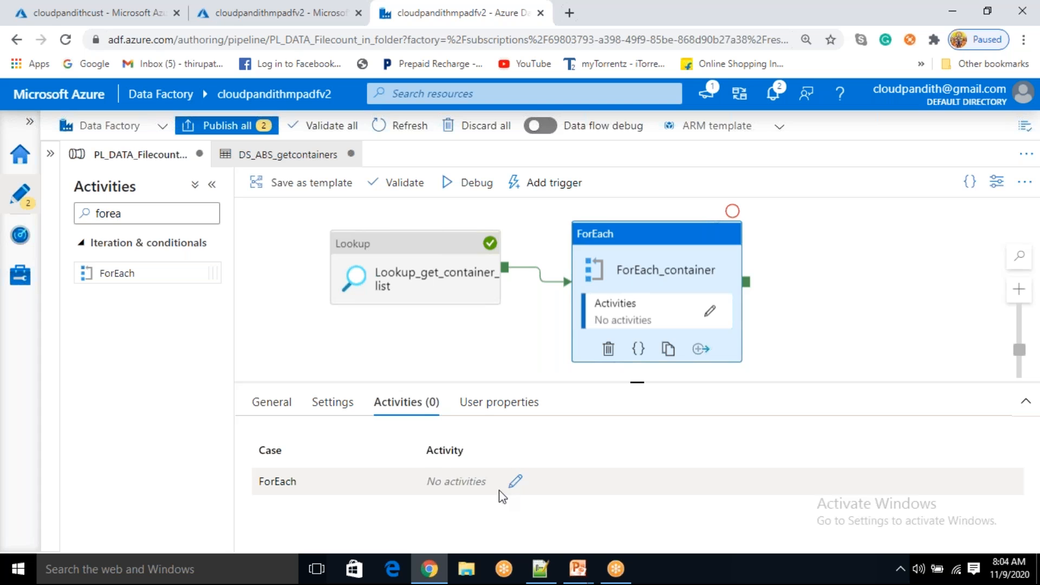
pyautogui.click(516, 481)
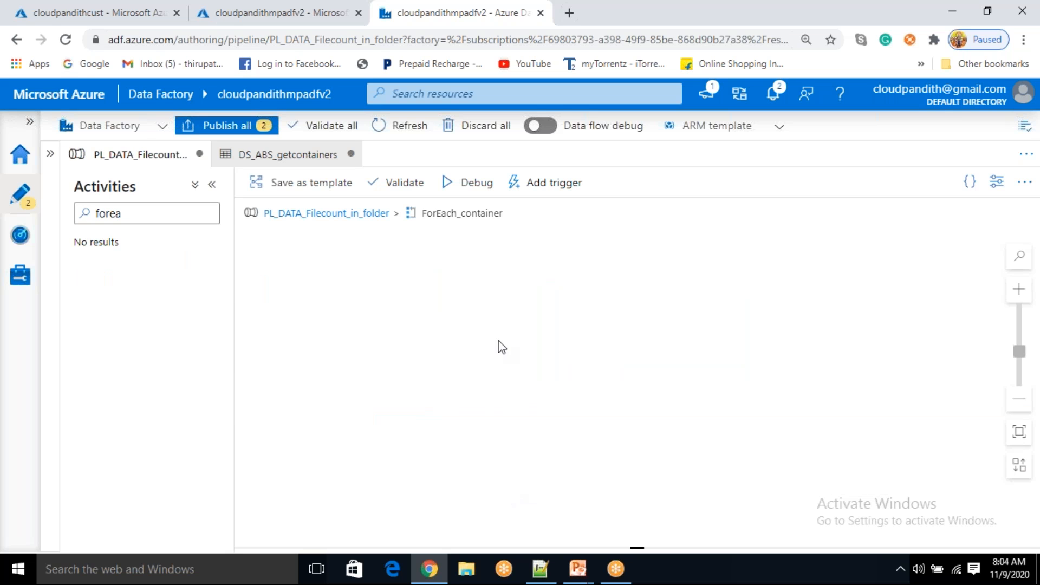
pyautogui.moveTo(157, 210); pyautogui.dragTo(101, 211)
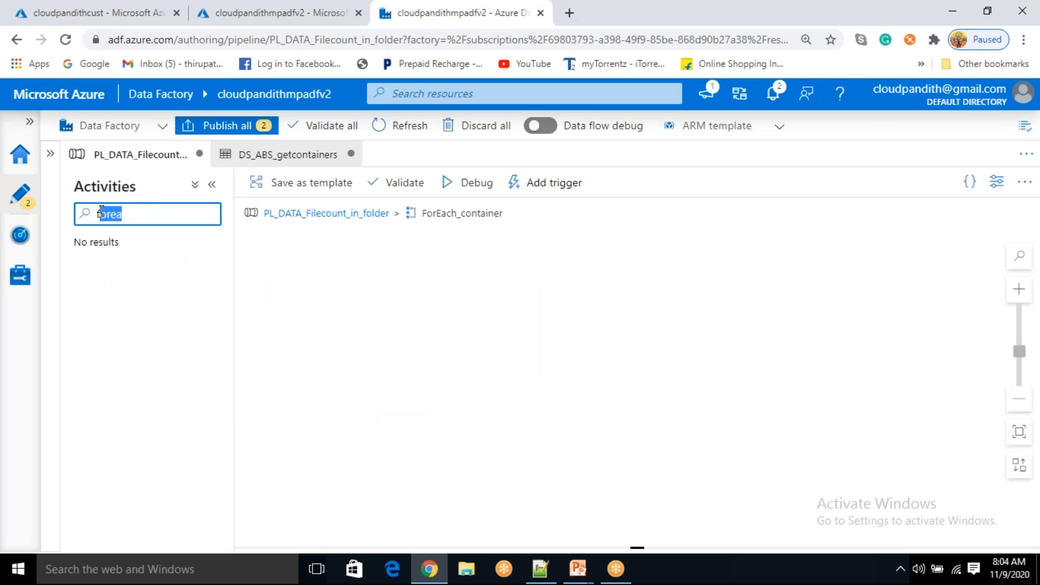
pyautogui.press('BackSpace')
pyautogui.write('get me')
pyautogui.moveTo(144, 274); pyautogui.dragTo(463, 319)
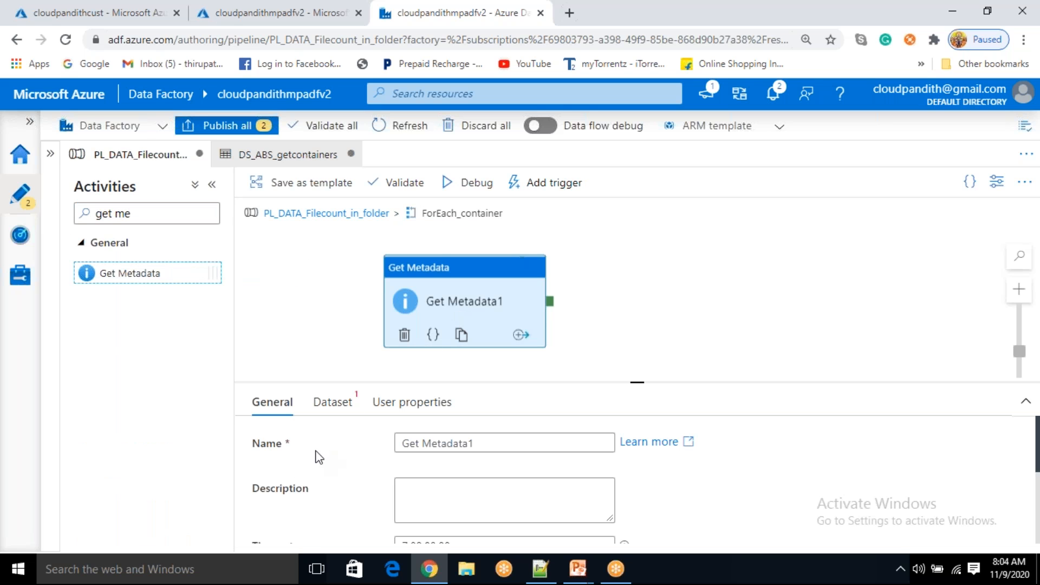
pyautogui.click(332, 402)
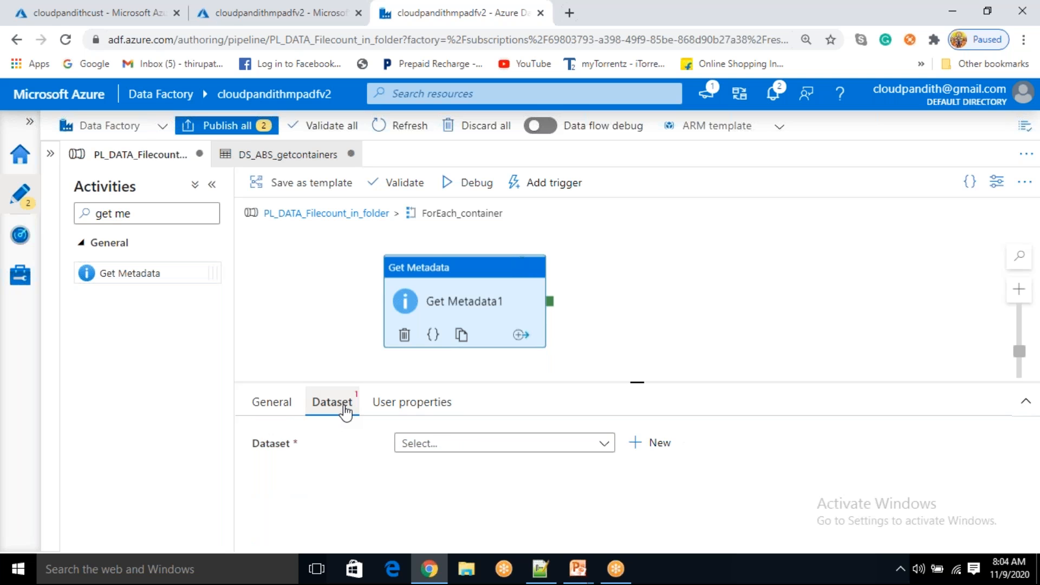
# Switch to Notepad++ and examine the value array in Containersinfo.csv object by object, as the ForEach loop would process it
pyautogui.click(540, 568)
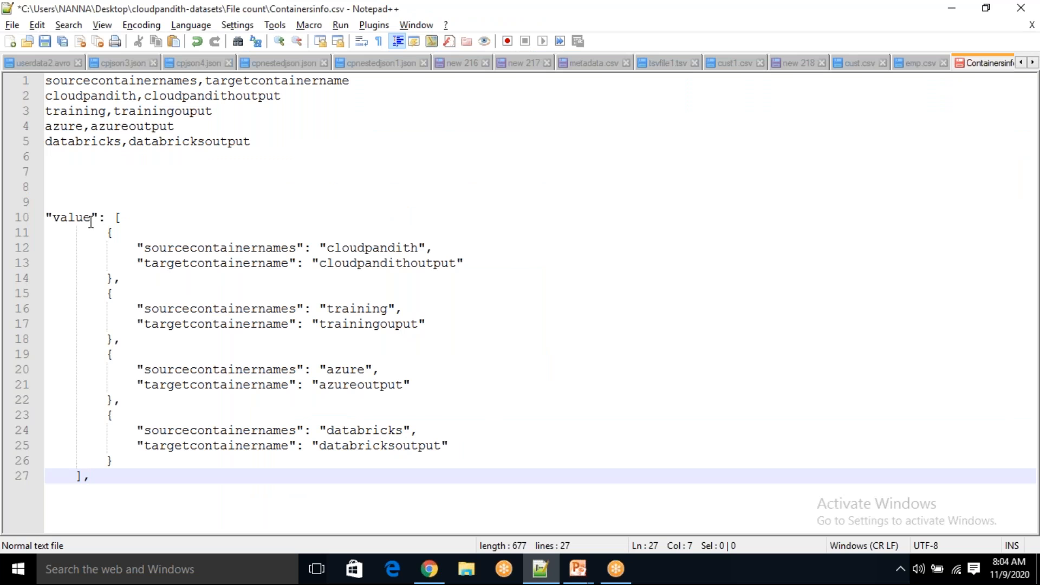
pyautogui.moveTo(53, 218); pyautogui.dragTo(132, 507)
pyautogui.click(139, 509)
pyautogui.moveTo(98, 233); pyautogui.dragTo(122, 275)
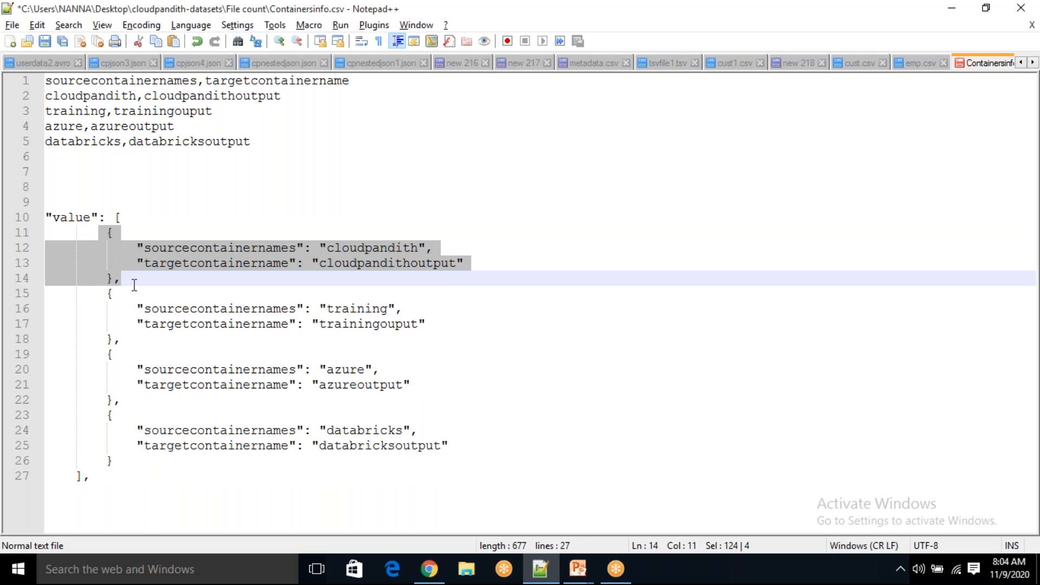
pyautogui.moveTo(90, 231); pyautogui.dragTo(120, 275)
pyautogui.click(118, 275)
pyautogui.moveTo(130, 289); pyautogui.dragTo(102, 237)
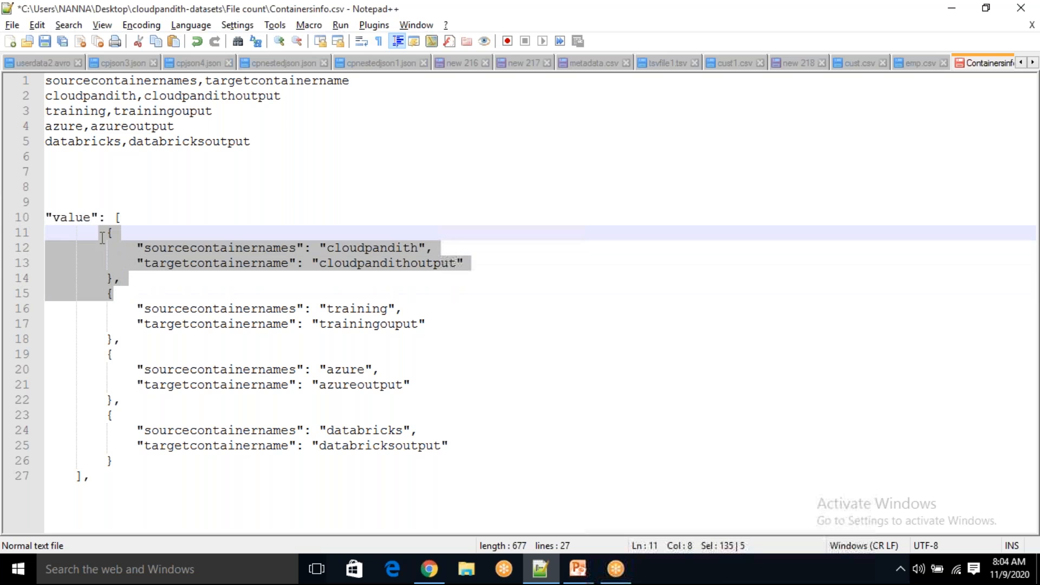
pyautogui.click(126, 278)
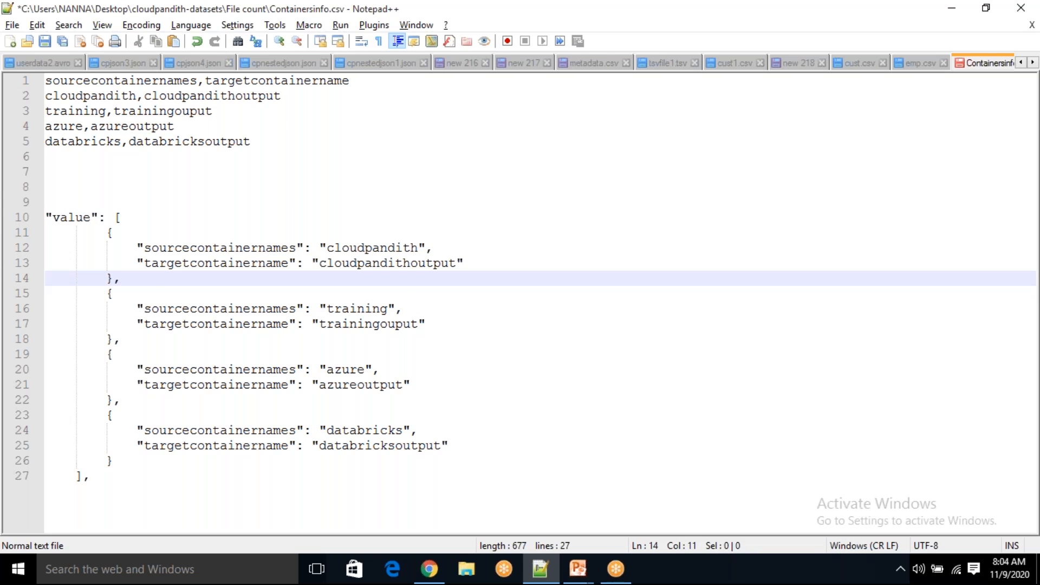
pyautogui.moveTo(105, 288); pyautogui.dragTo(120, 401)
pyautogui.moveTo(177, 447); pyautogui.dragTo(181, 450)
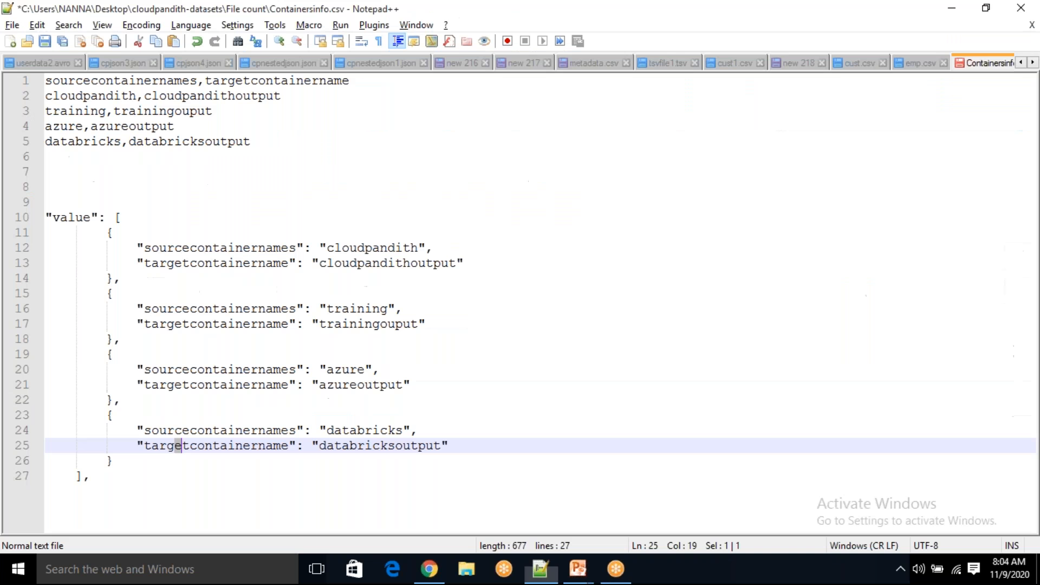
# Examine the sourcecontainernames value in the first object of the array, then return to the Get Metadata activity in Data Factory
pyautogui.moveTo(99, 233); pyautogui.dragTo(188, 275)
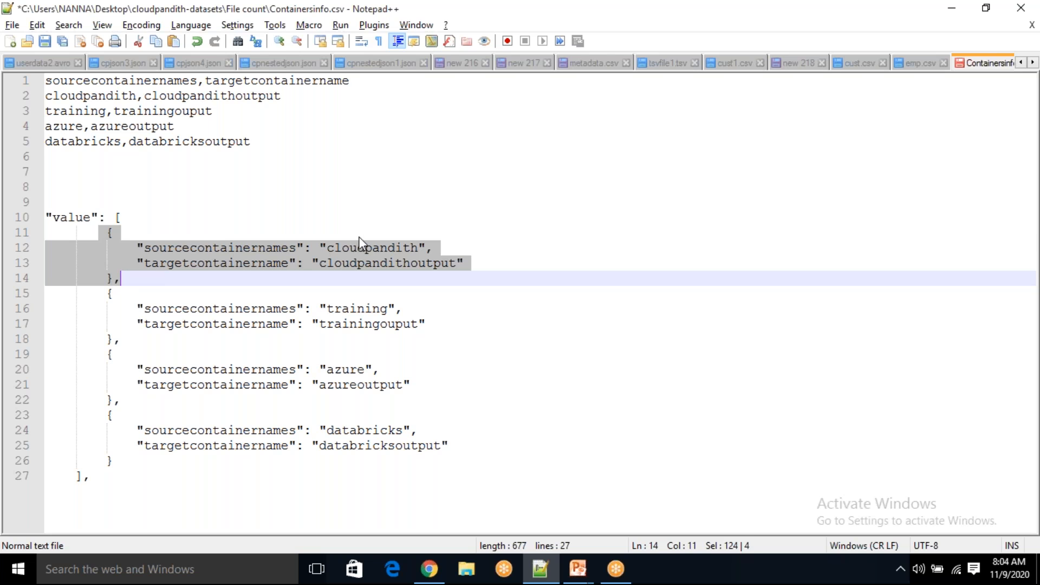
pyautogui.click(323, 238)
pyautogui.moveTo(320, 249); pyautogui.dragTo(429, 245)
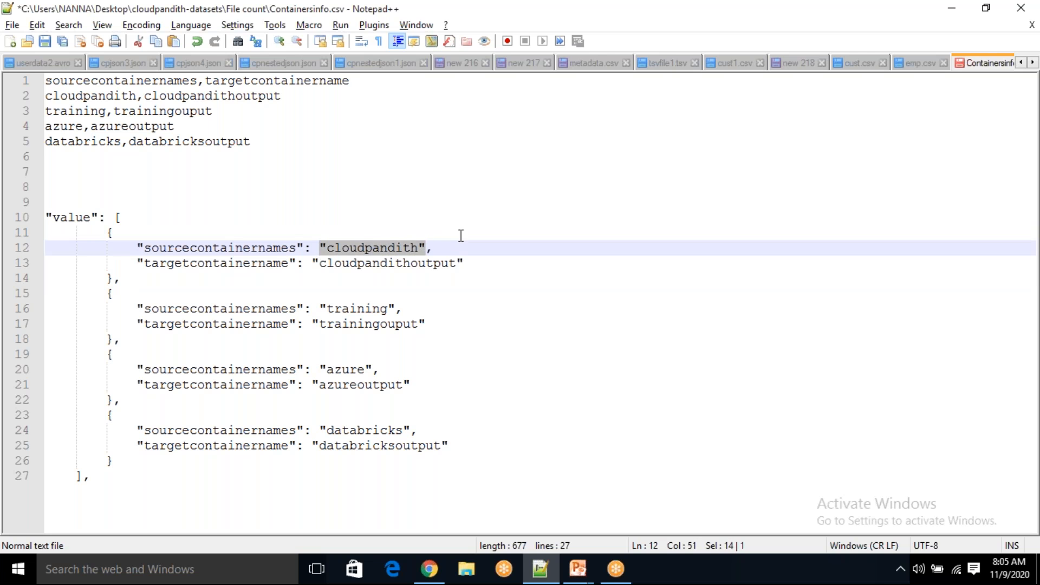
pyautogui.click(461, 236)
pyautogui.moveTo(318, 247); pyautogui.dragTo(427, 247)
pyautogui.click(453, 241)
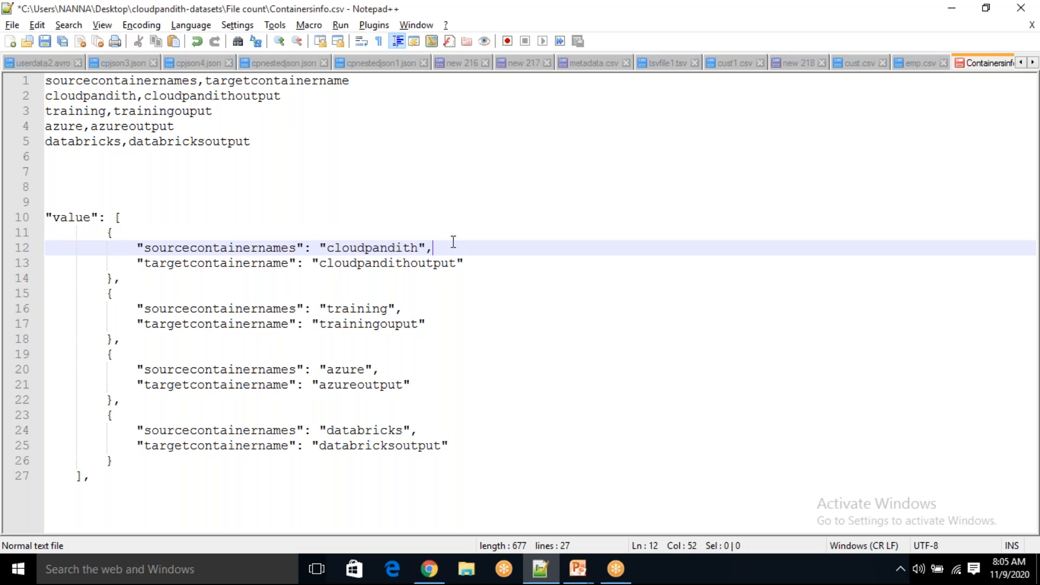
pyautogui.moveTo(428, 242); pyautogui.dragTo(312, 248)
pyautogui.click(463, 235)
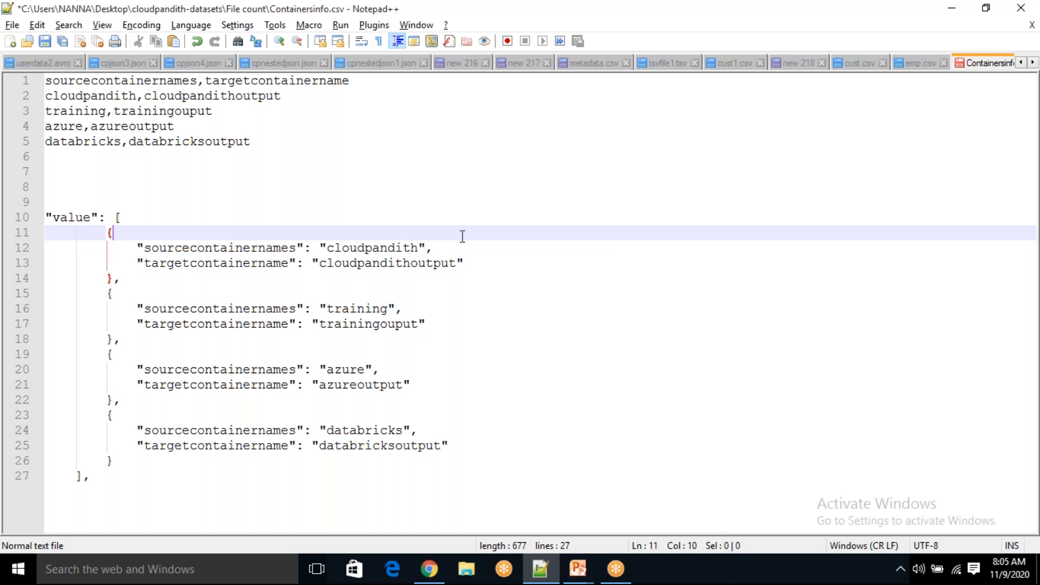
pyautogui.hotkey('alt', 'Tab')
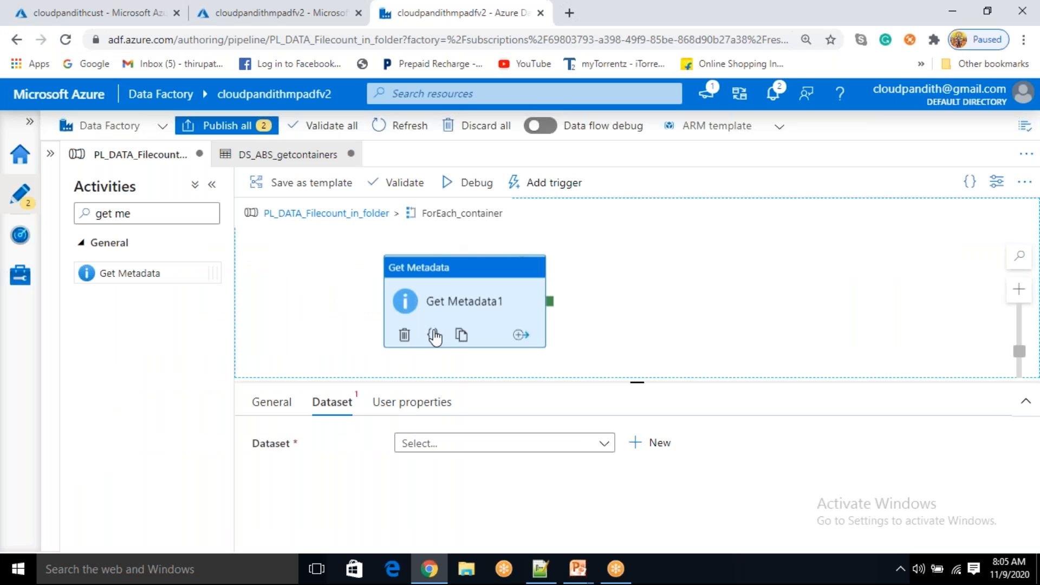
# Rename the Get Metadata activity to Get_childitems
pyautogui.click(276, 402)
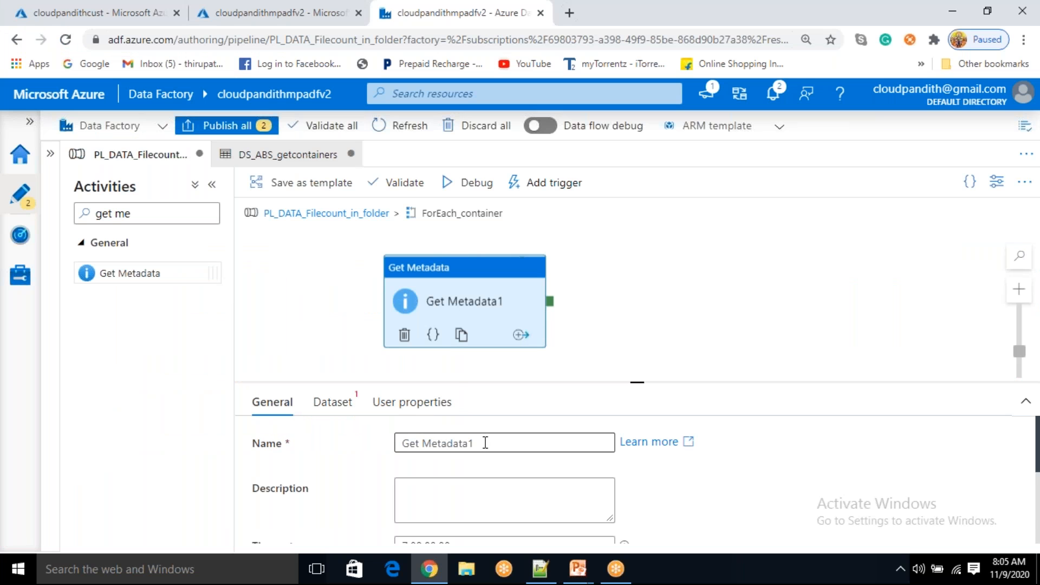
pyautogui.moveTo(486, 443); pyautogui.dragTo(416, 432)
pyautogui.press('BackSpace')
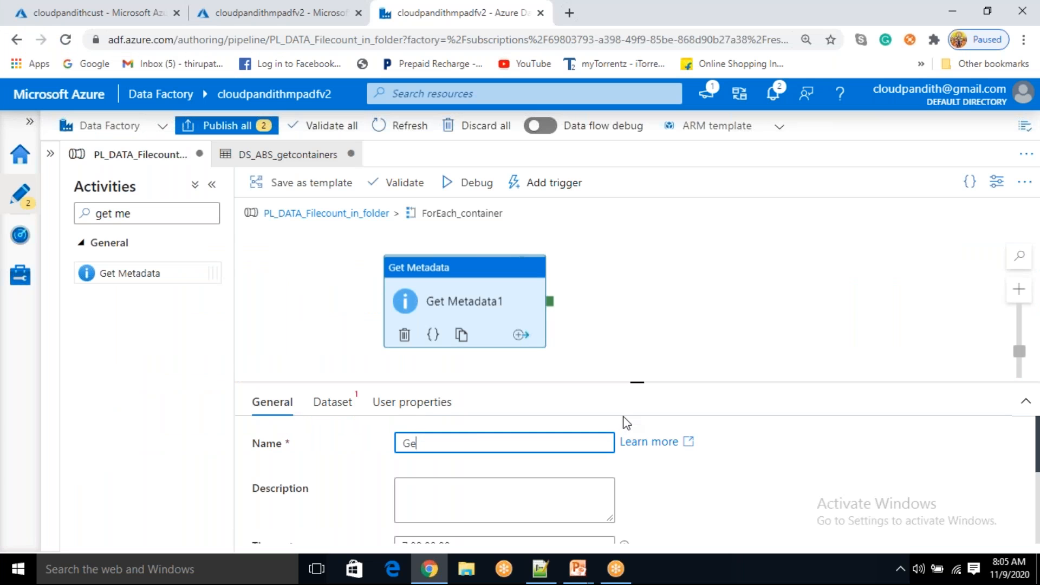
pyautogui.write('t_childitems')
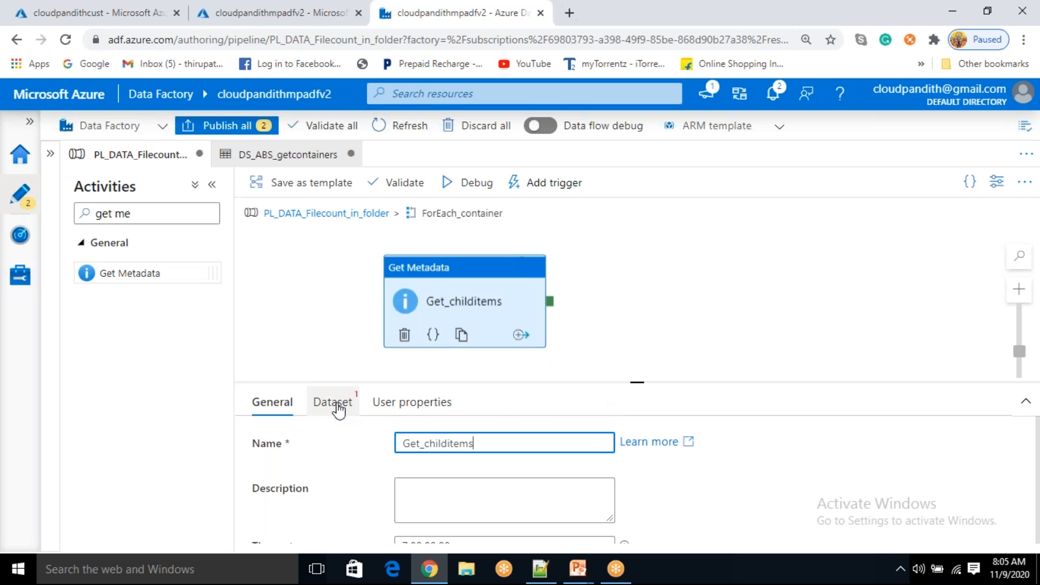
# Create a new dataset for the Get_childitems activity with Azure Blob Storage as the data store and DelimitedText as the format
pyautogui.click(337, 407)
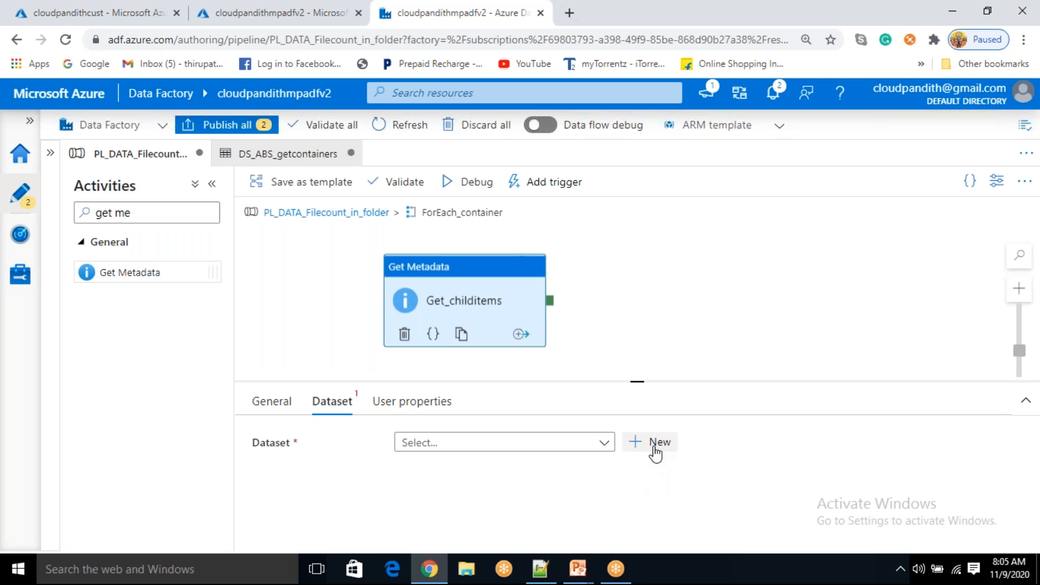
pyautogui.click(654, 428)
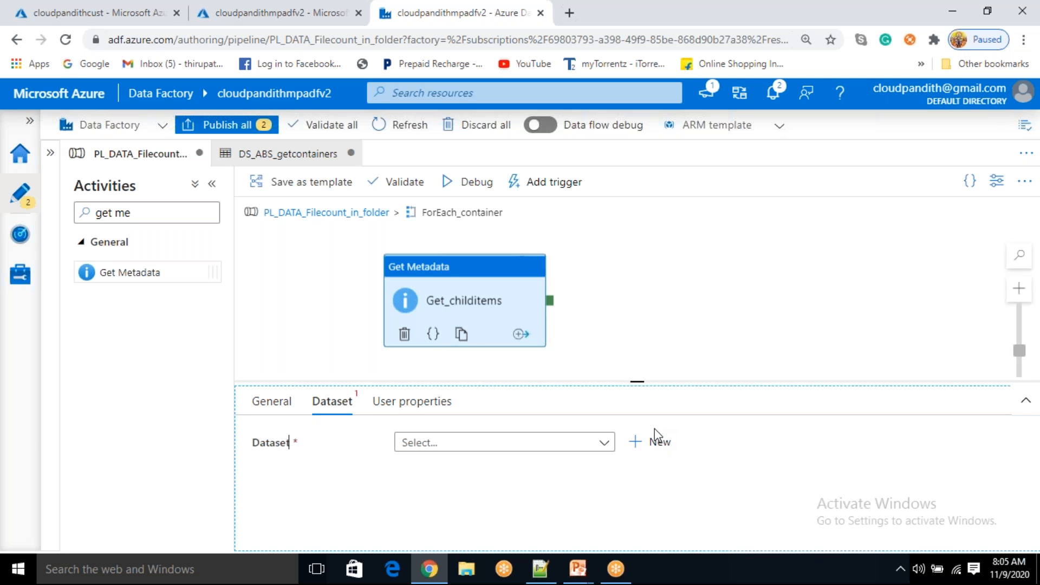
pyautogui.click(656, 441)
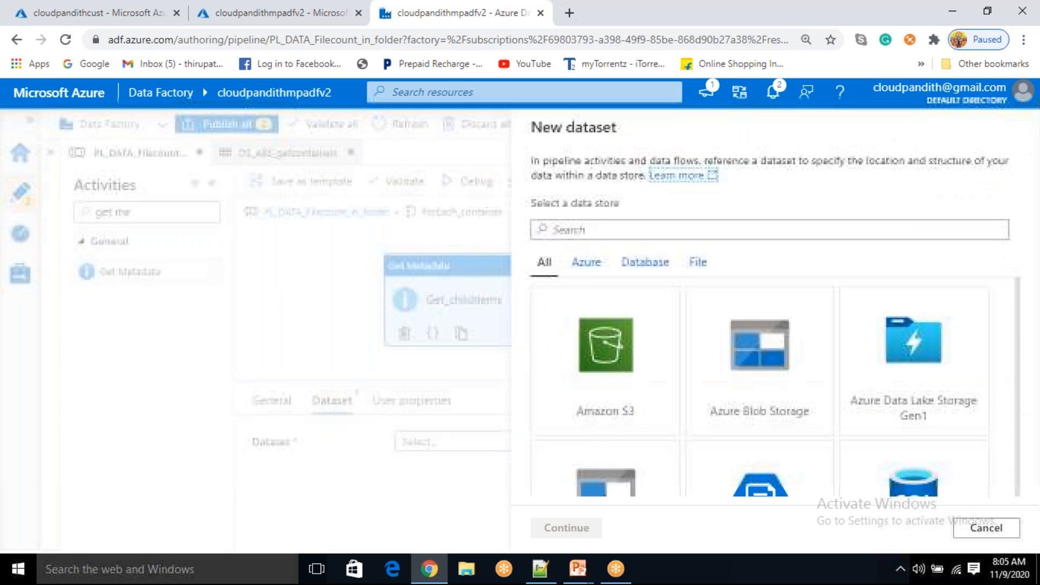
pyautogui.click(764, 356)
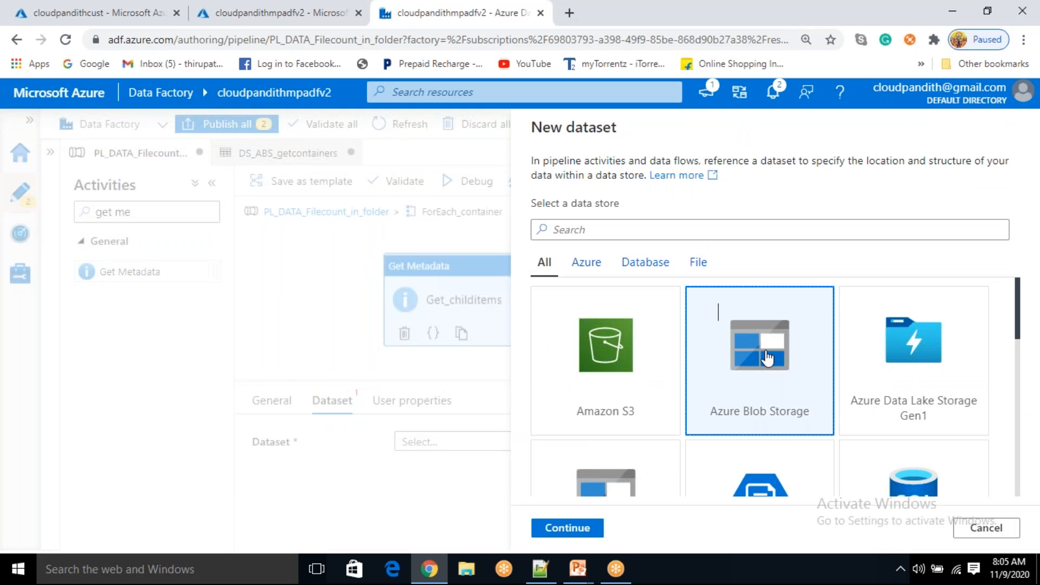
pyautogui.click(568, 528)
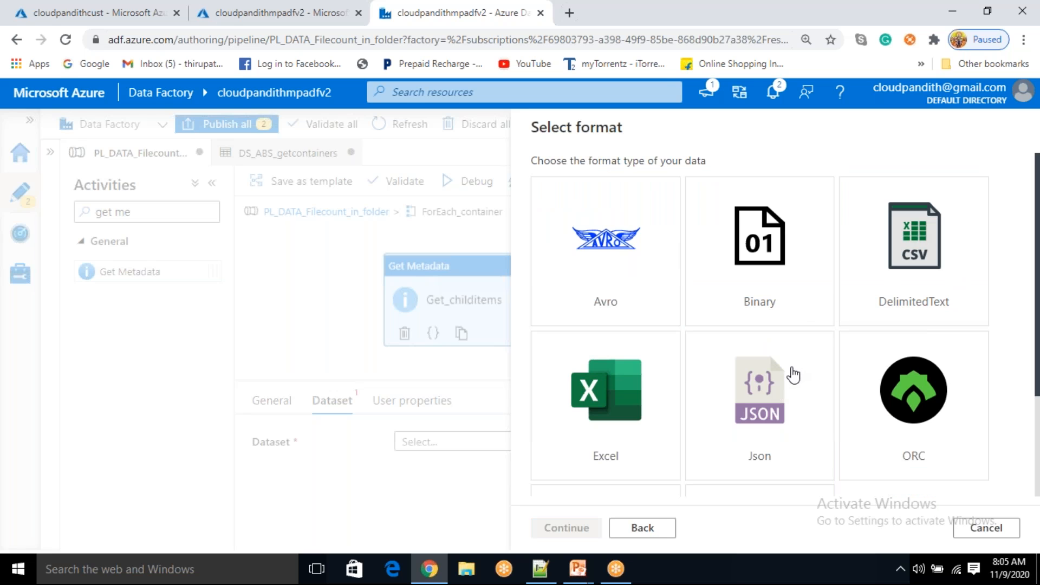
pyautogui.click(867, 274)
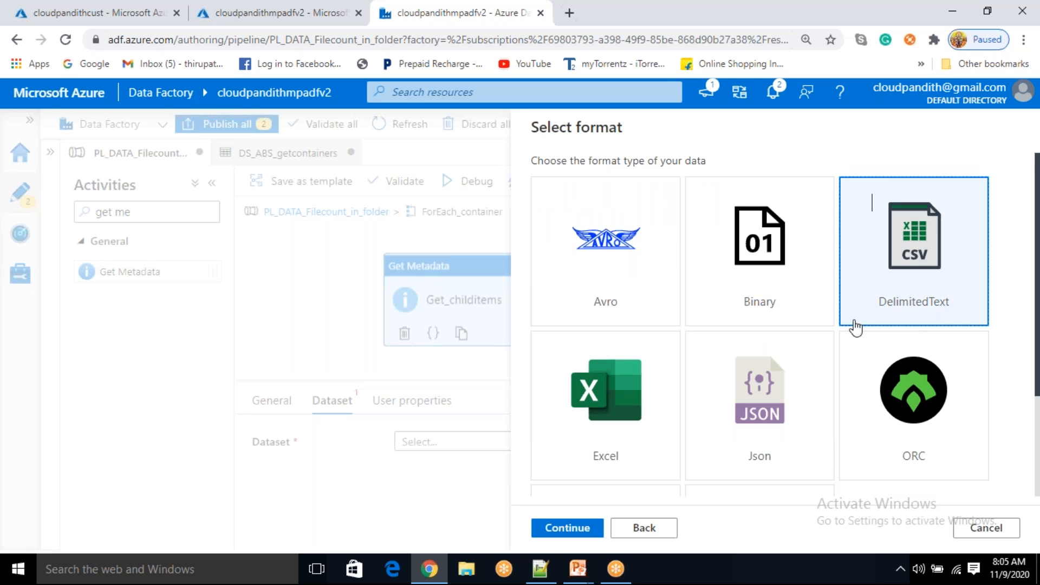
pyautogui.click(598, 531)
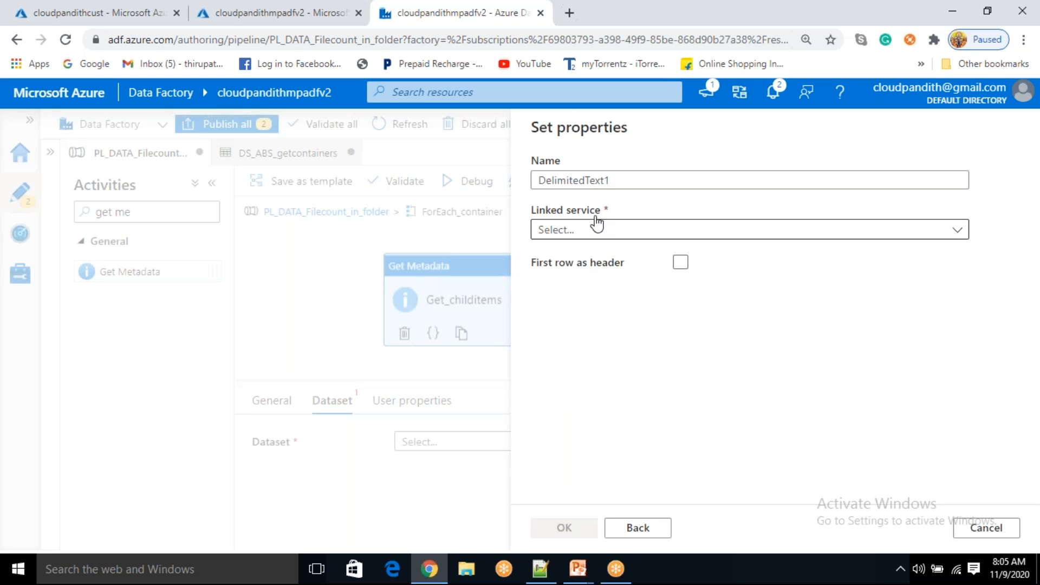
# Name the dataset DS_ABS_Childitems and set its linked service to LS_ABS
pyautogui.doubleClick(627, 183)
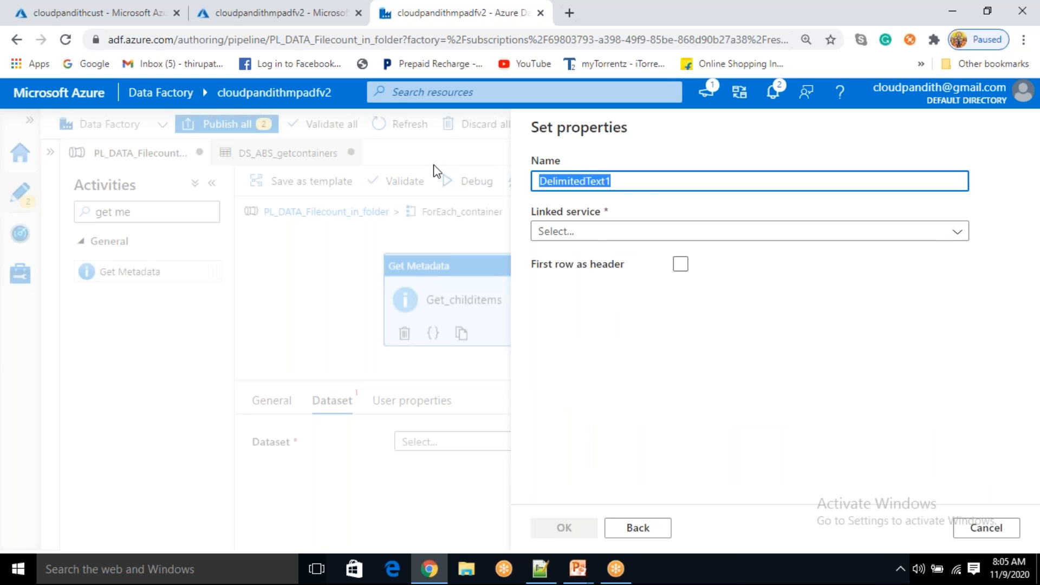
pyautogui.press('BackSpace')
pyautogui.write('DS_')
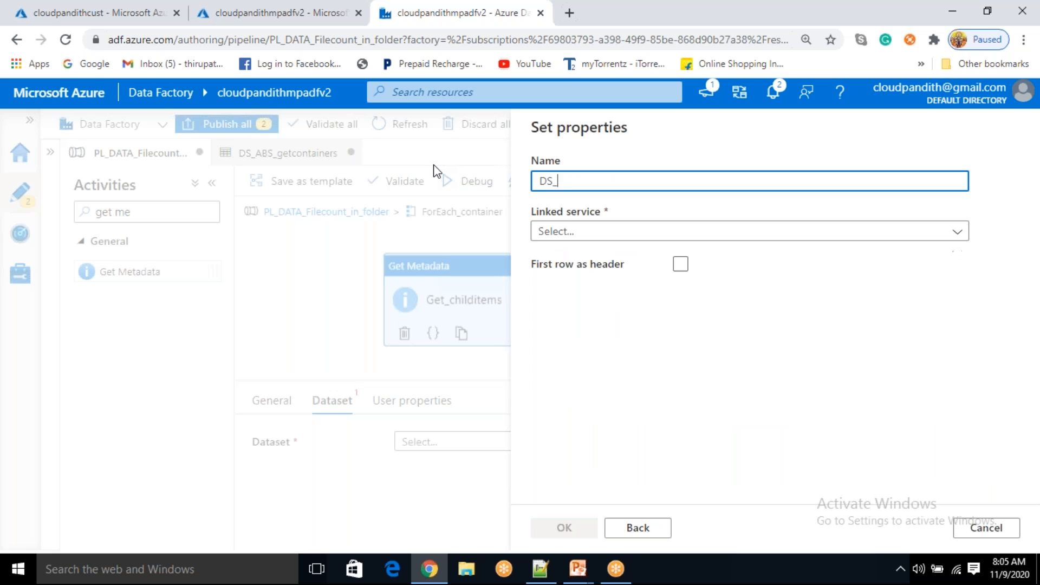
pyautogui.write('ABS_Childitems')
pyautogui.click(569, 231)
pyautogui.click(560, 337)
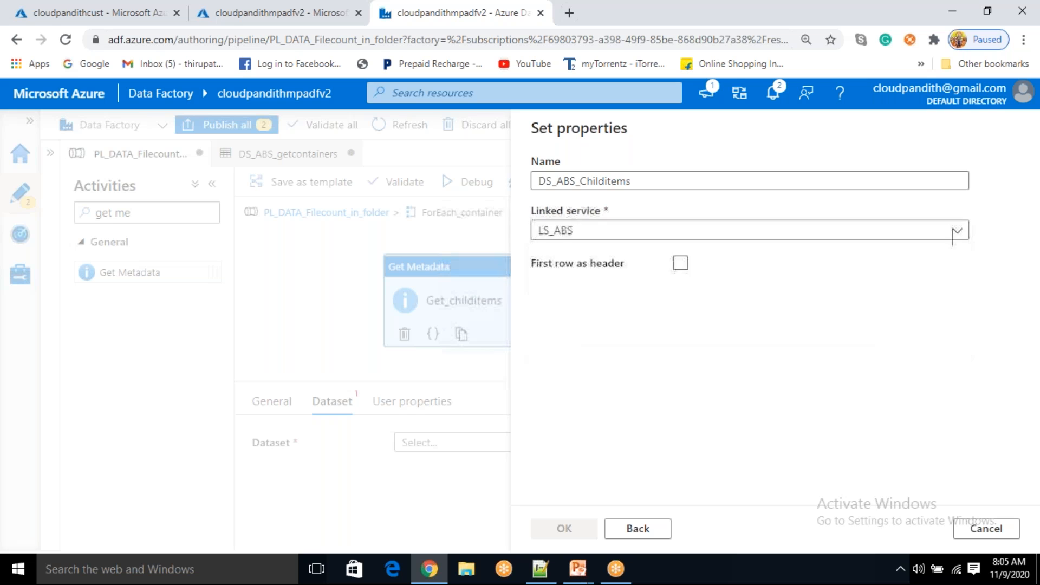
# Examine the four sourcecontainernames values of the JSON array in Notepad++, then return to the dataset properties in Data Factory
pyautogui.click(545, 277)
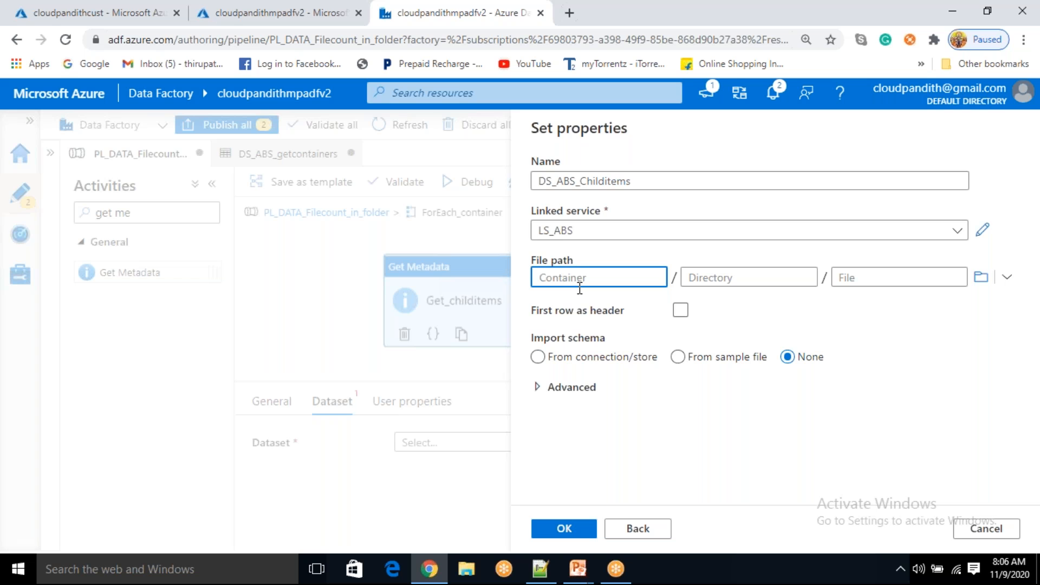
pyautogui.click(540, 569)
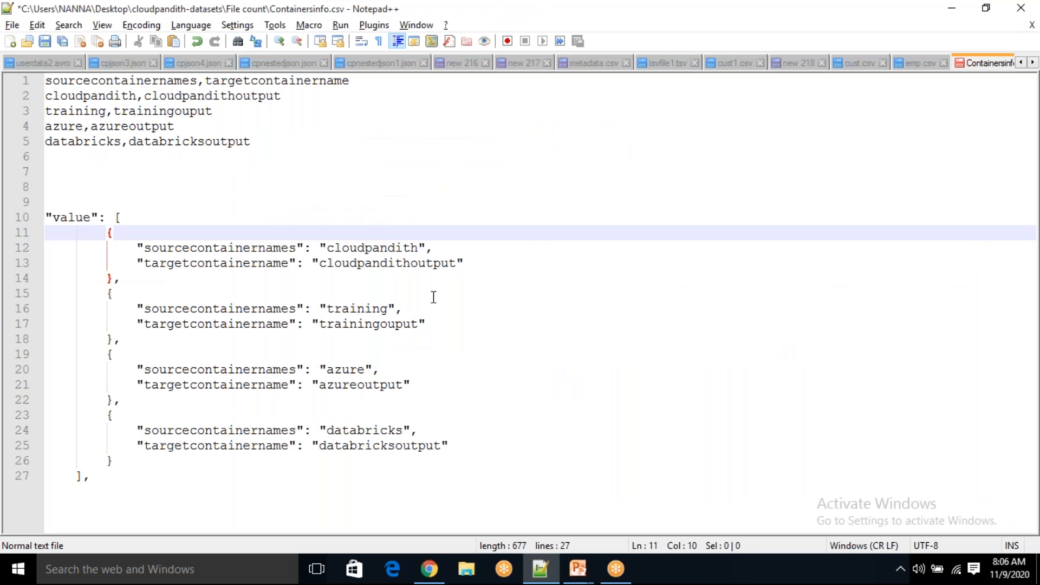
pyautogui.doubleClick(382, 251)
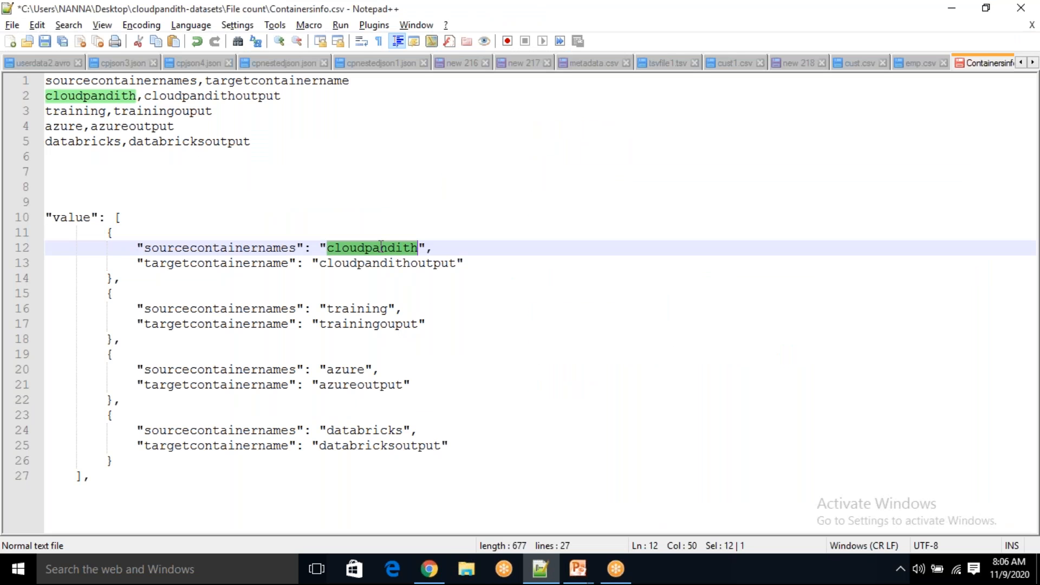
pyautogui.doubleClick(361, 309)
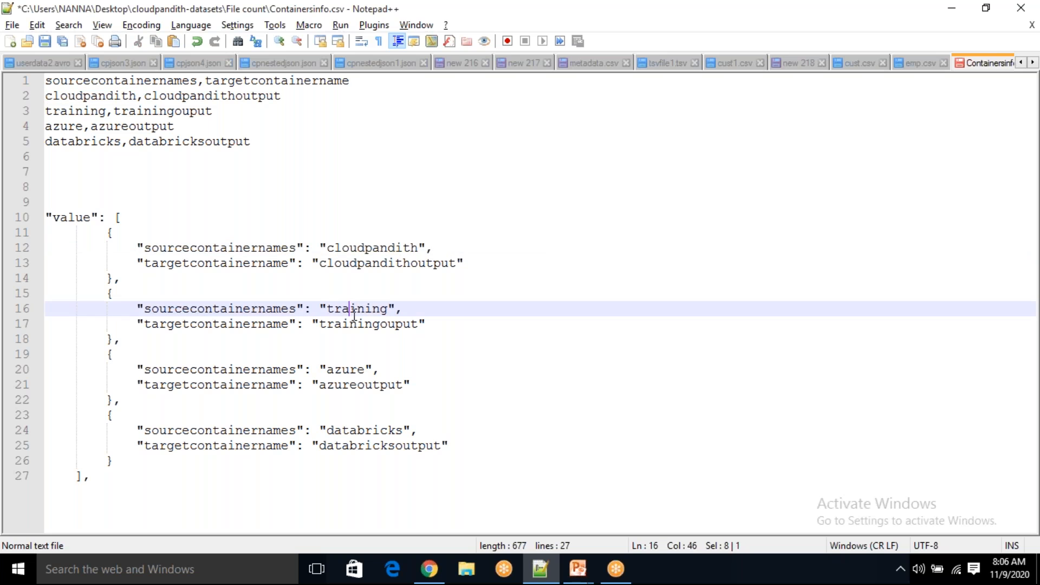
pyautogui.doubleClick(347, 373)
pyautogui.doubleClick(362, 430)
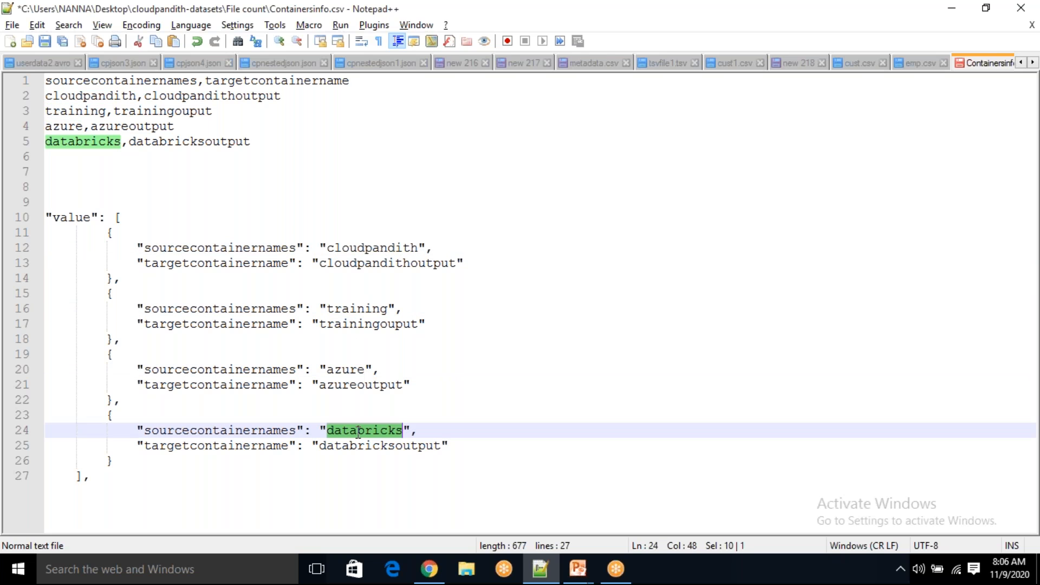
pyautogui.click(459, 443)
pyautogui.hotkey('alt', 'Tab')
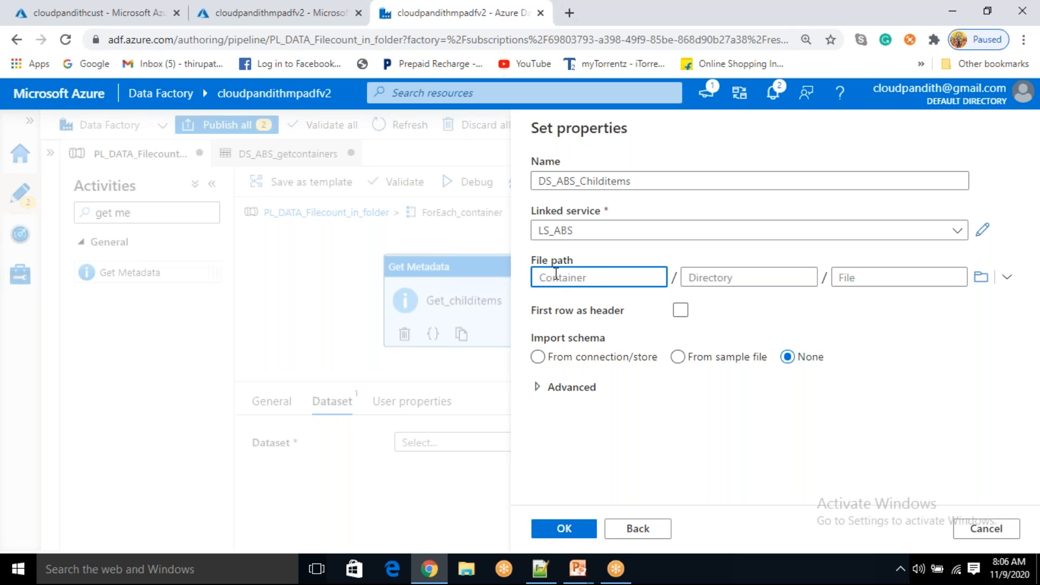
# Enable First row as header for DS_ABS_Childitems and create the dataset with its file path left empty
pyautogui.moveTo(546, 180); pyautogui.dragTo(601, 388)
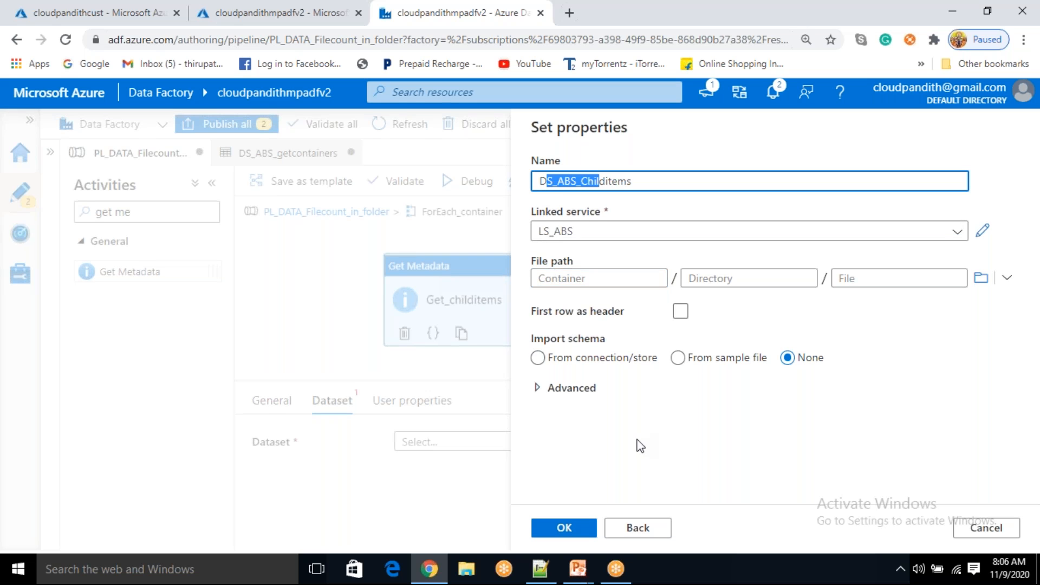
pyautogui.click(637, 439)
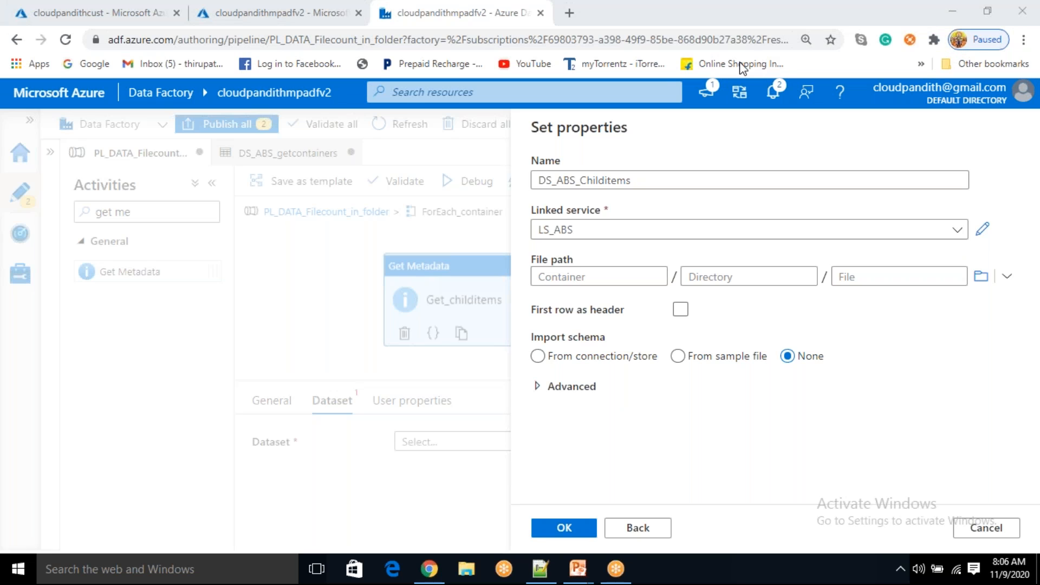
pyautogui.click(577, 273)
pyautogui.click(681, 310)
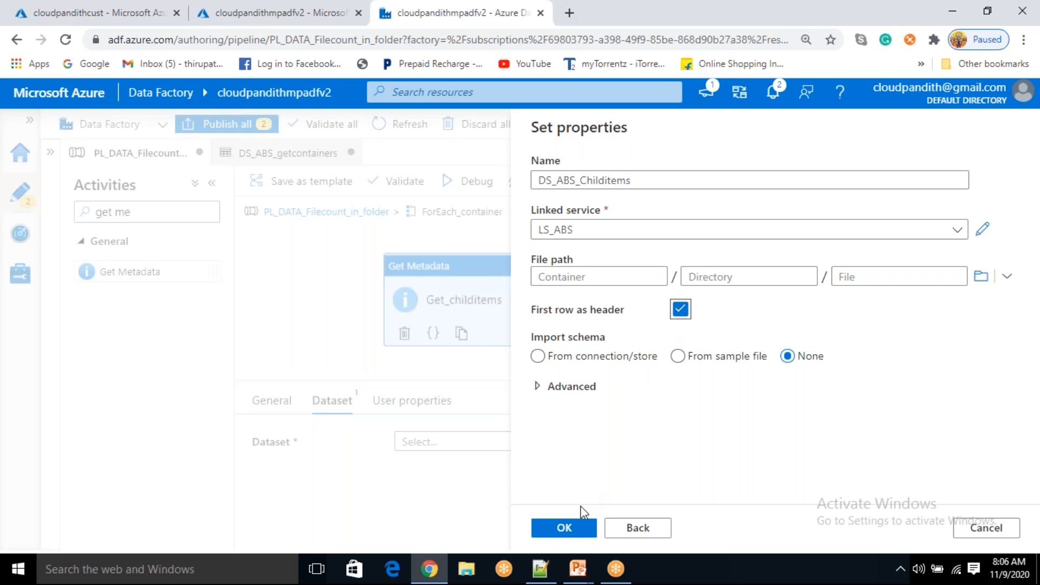
pyautogui.click(581, 523)
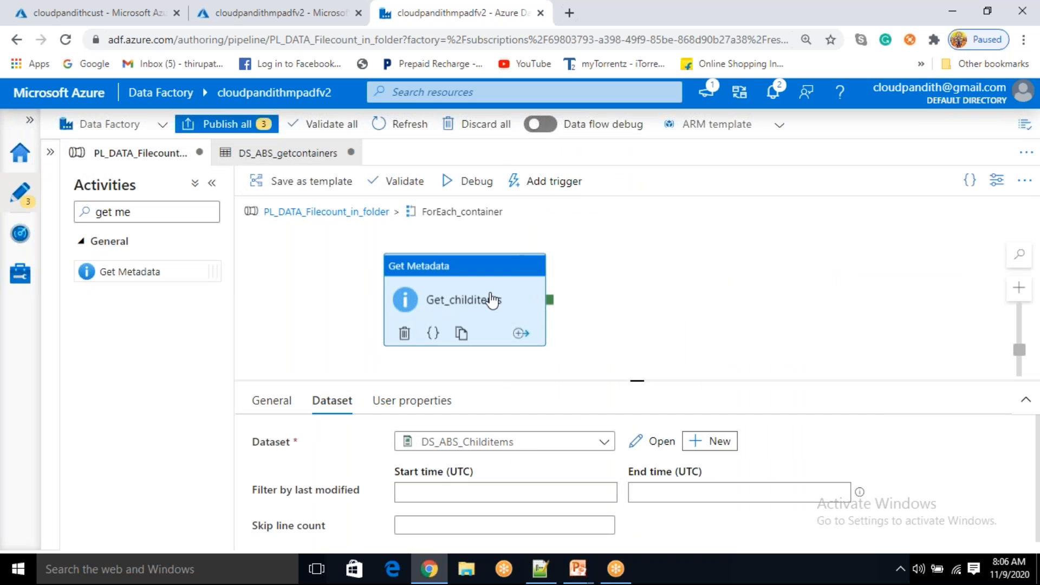
# Open the DS_ABS_Childitems dataset and add a String parameter named sourcecontainer
pyautogui.moveTo(485, 292); pyautogui.dragTo(490, 268)
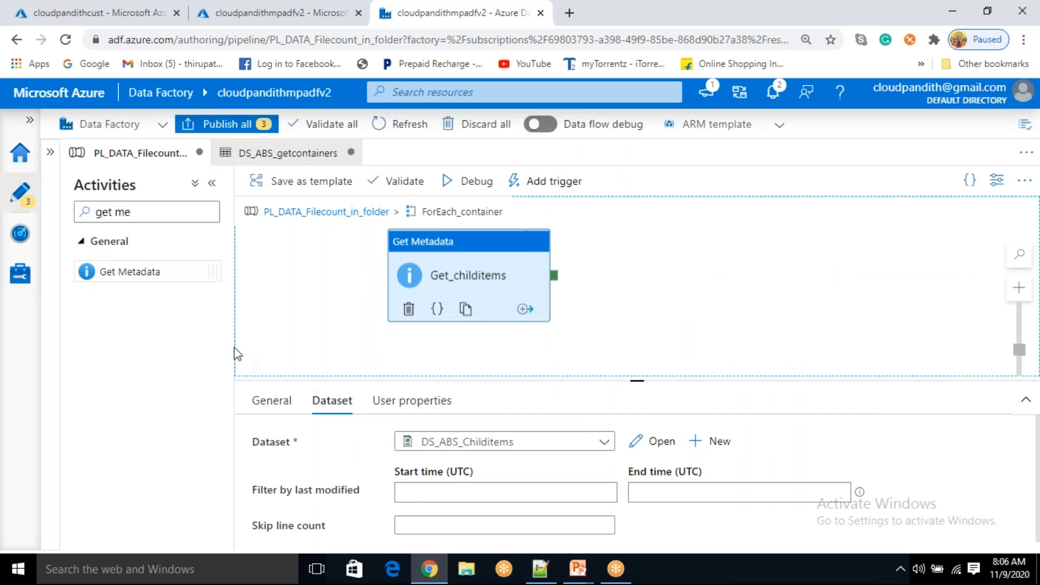
pyautogui.click(659, 449)
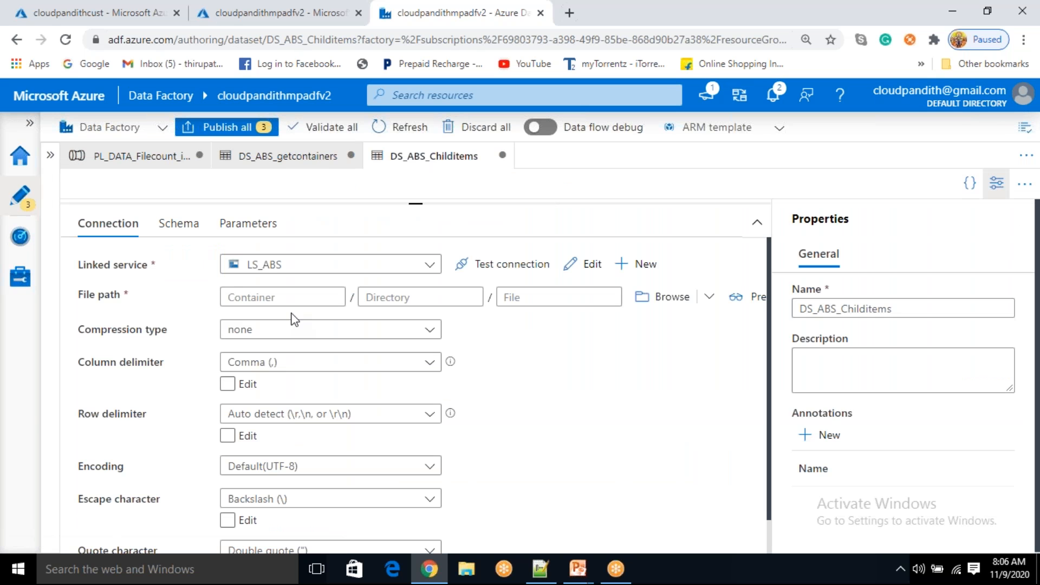
pyautogui.click(250, 238)
pyautogui.click(108, 264)
pyautogui.click(148, 333)
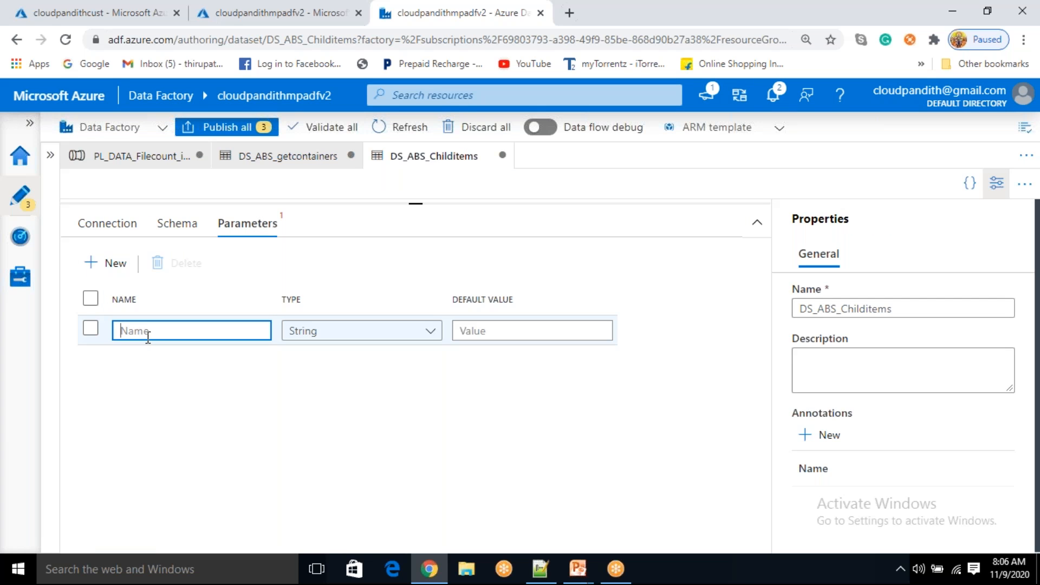
pyautogui.write('containername')
pyautogui.press('Home')
pyautogui.write('source')
pyautogui.press('BackSpace')
pyautogui.press('BackSpace')
pyautogui.press('BackSpace')
pyautogui.press('BackSpace')
pyautogui.press('BackSpace')
pyautogui.press('BackSpace')
pyautogui.press('BackSpace')
pyautogui.press('BackSpace')
pyautogui.press('BackSpace')
pyautogui.write('ainer')
pyautogui.doubleClick(172, 331)
pyautogui.click(112, 222)
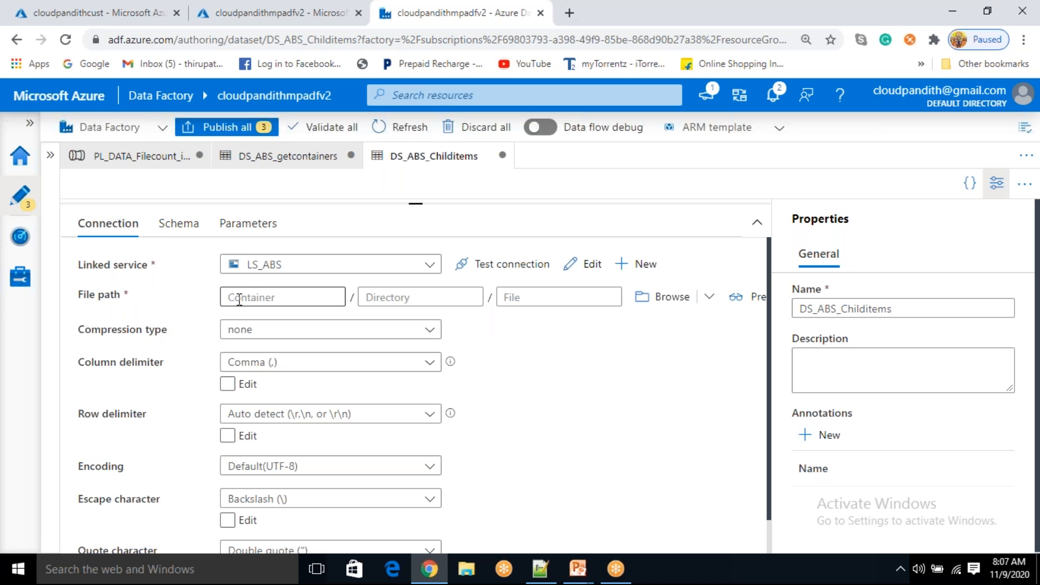
pyautogui.click(239, 299)
pyautogui.click(232, 317)
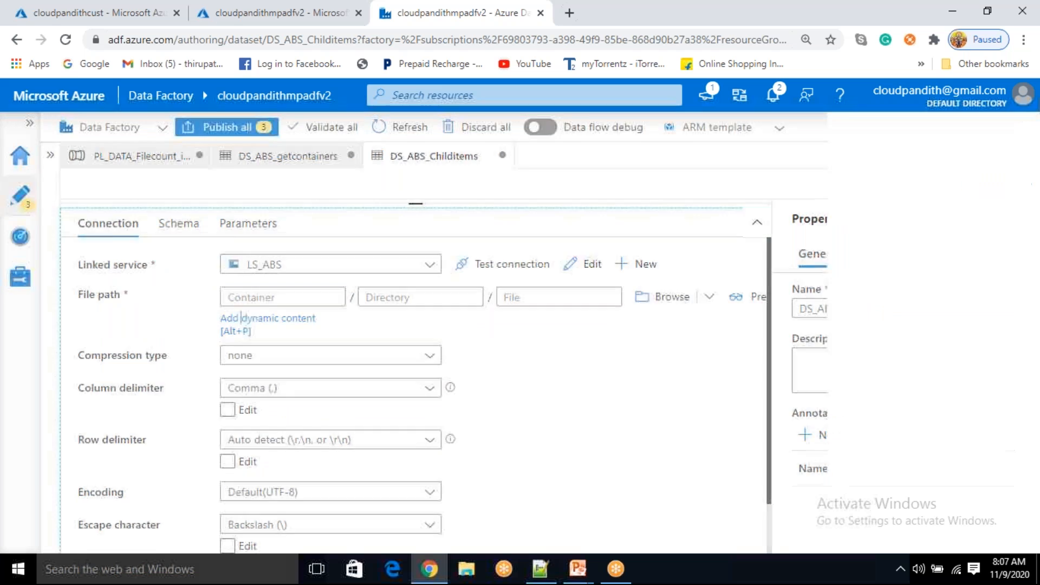
pyautogui.scroll(-3, 615, 434)
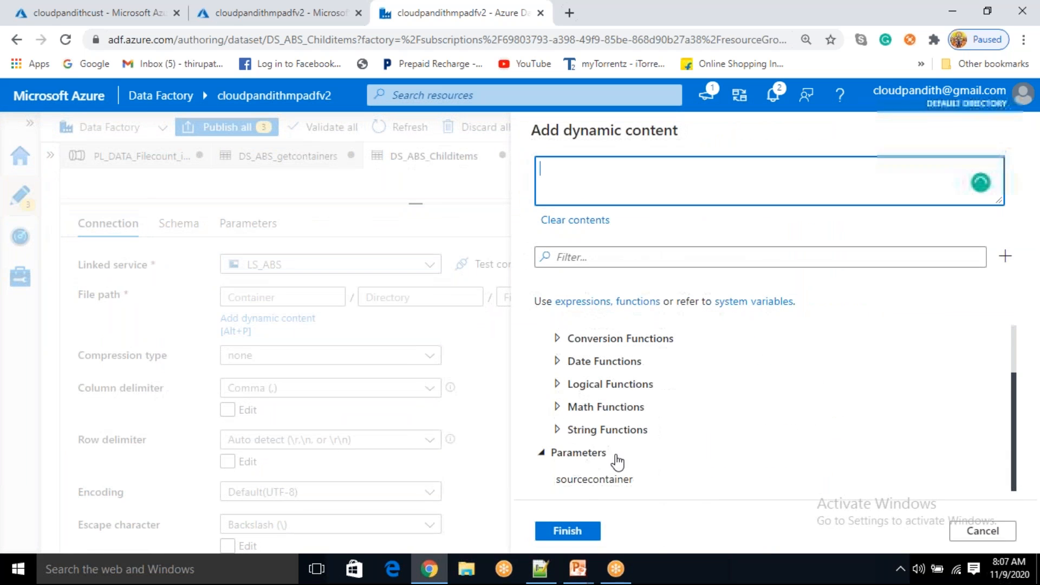
pyautogui.click(595, 480)
pyautogui.click(568, 530)
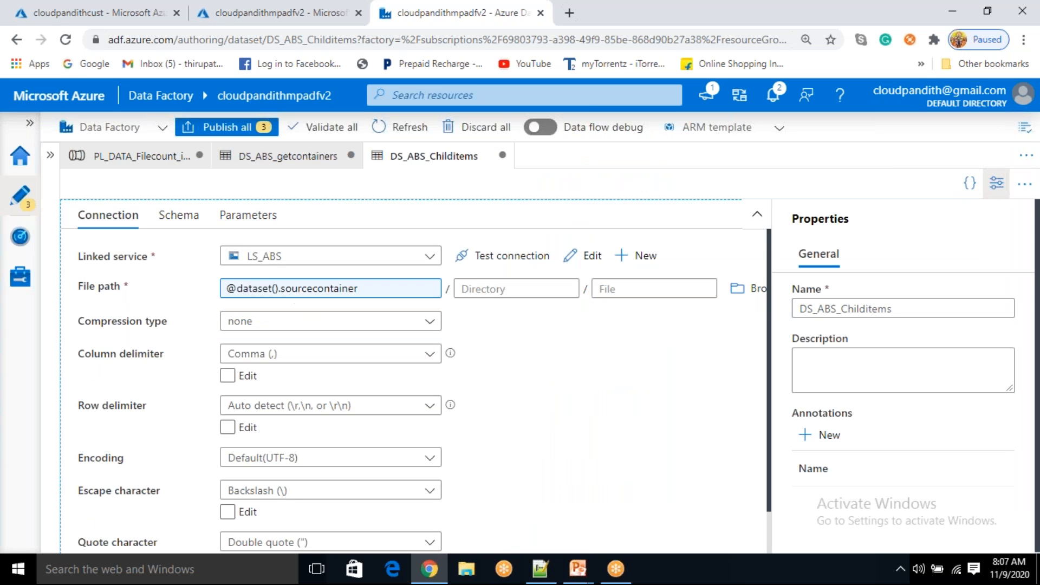
pyautogui.click(328, 289)
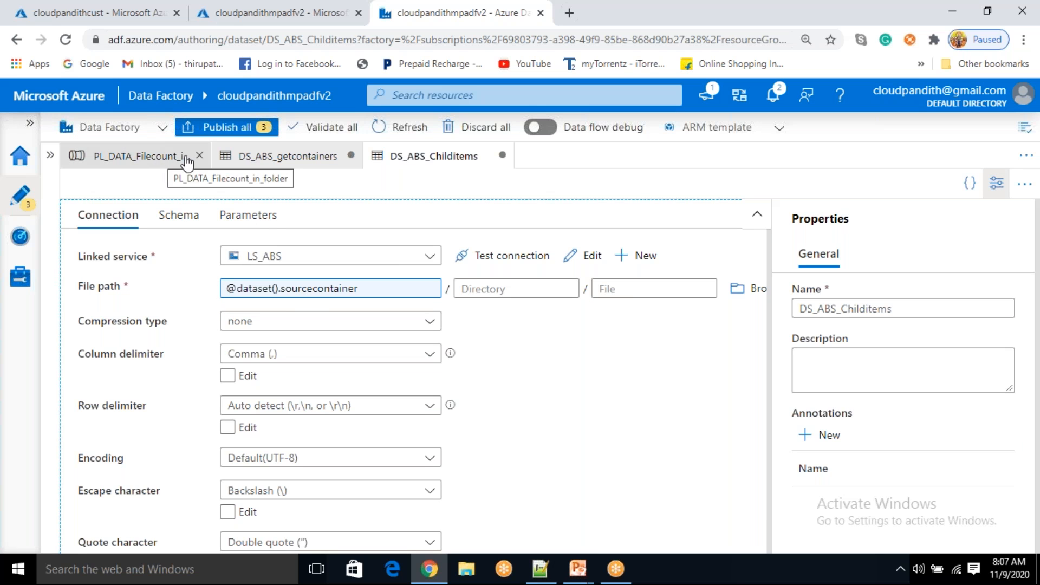
# Return to the sourcecontainer property of Get_childitems in the pipeline, then examine the first array object in Notepad++ and the ForEach data flow slide
pyautogui.click(165, 161)
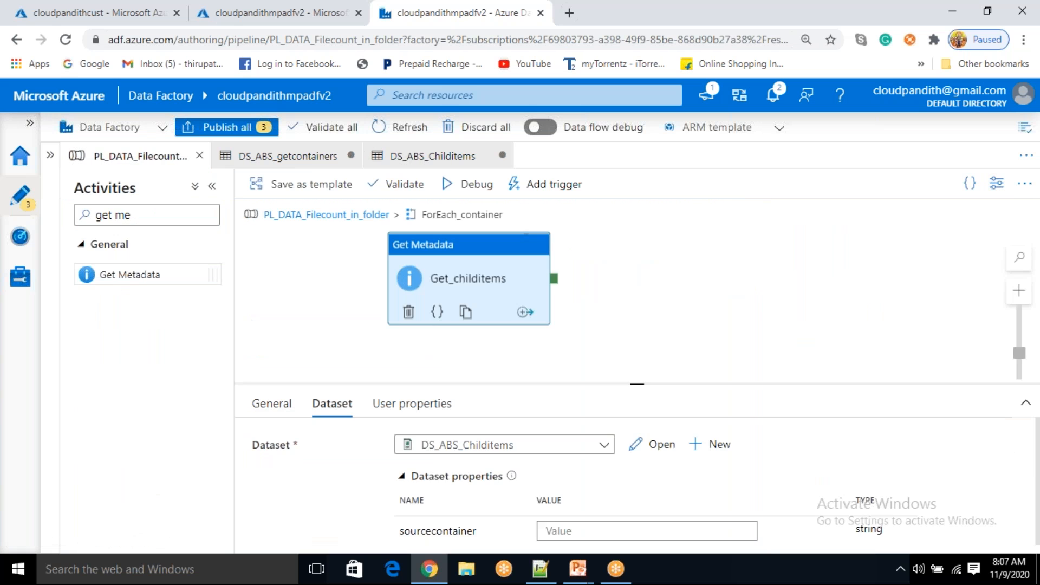
pyautogui.scroll(-2, 355, 487)
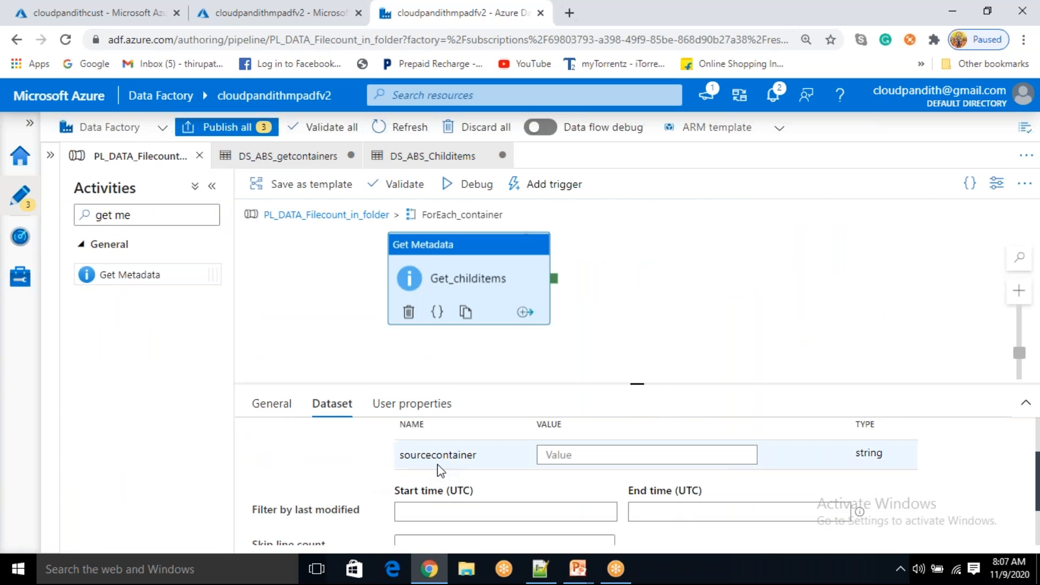
pyautogui.click(556, 458)
pyautogui.click(540, 569)
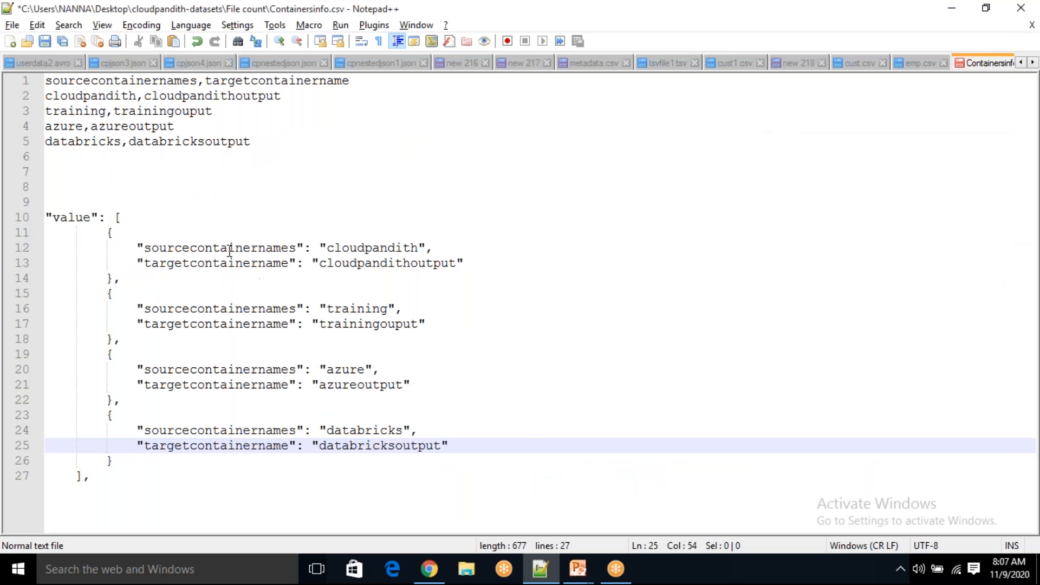
pyautogui.click(372, 248)
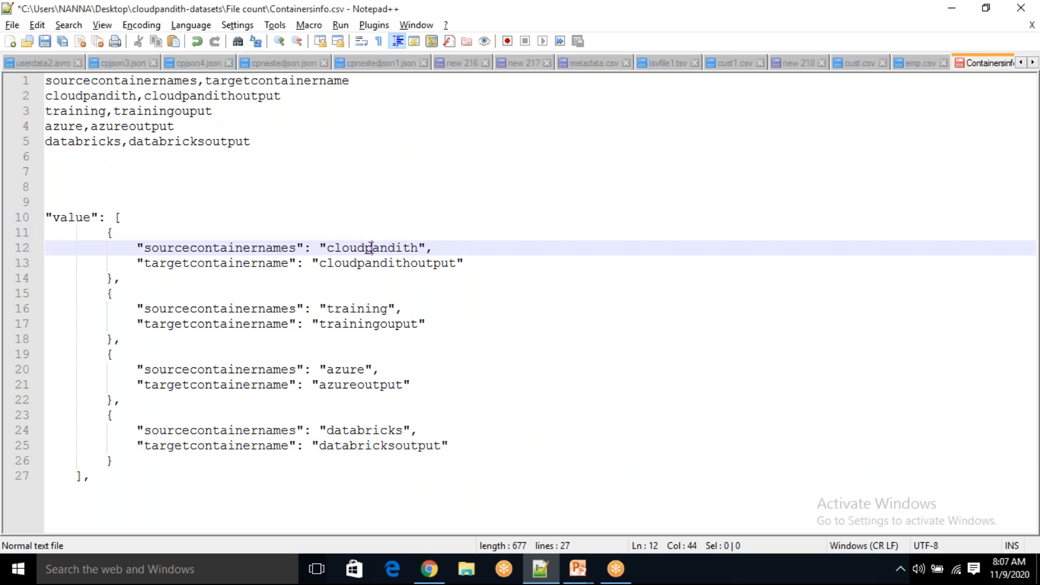
pyautogui.doubleClick(372, 248)
pyautogui.doubleClick(398, 263)
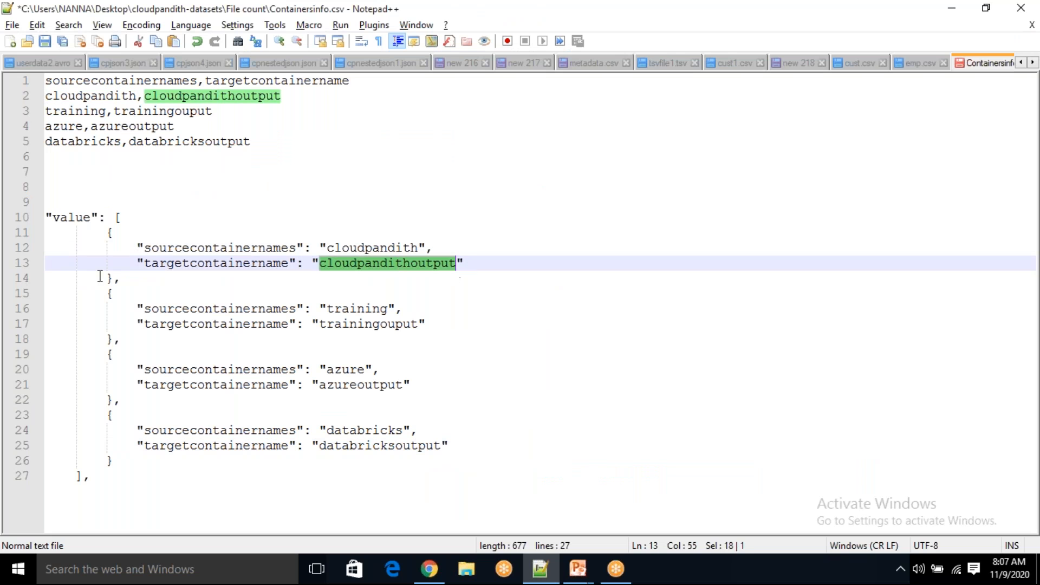
pyautogui.moveTo(150, 282); pyautogui.dragTo(103, 234)
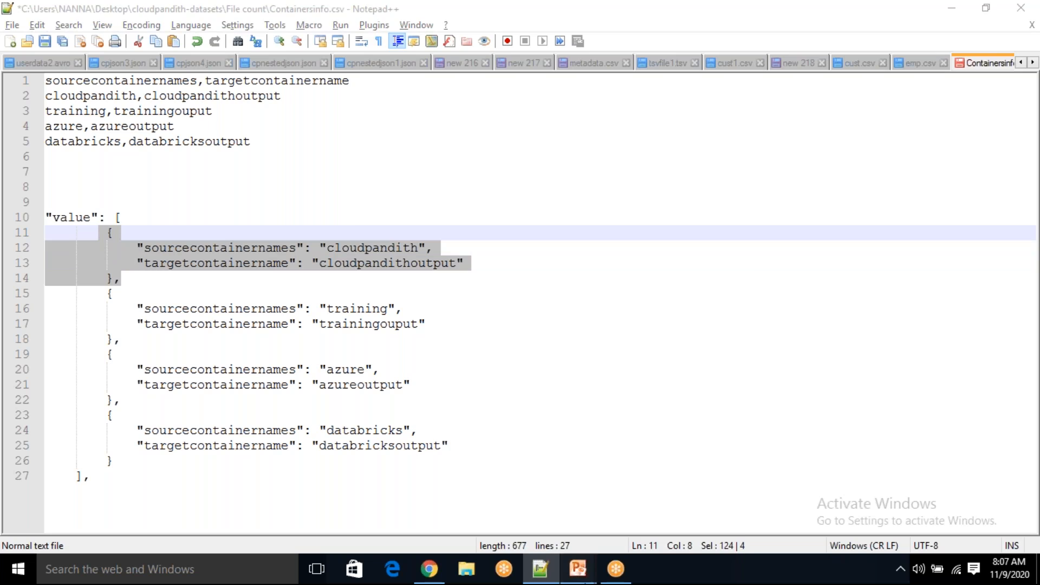
pyautogui.moveTo(577, 569)
pyautogui.click(610, 520)
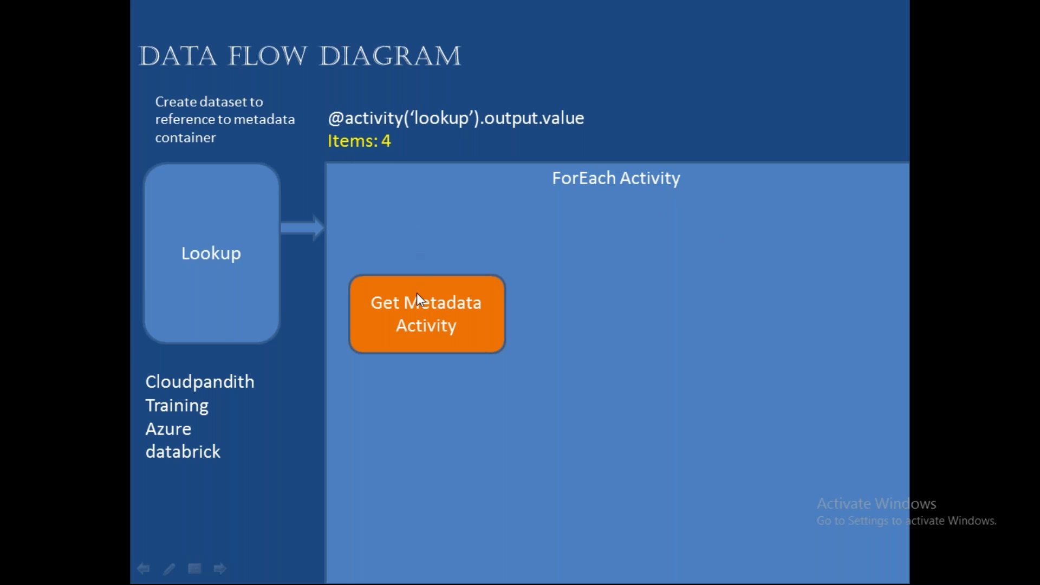
pyautogui.hotkey('alt', 'Tab')
pyautogui.click(387, 250)
pyautogui.click(304, 176)
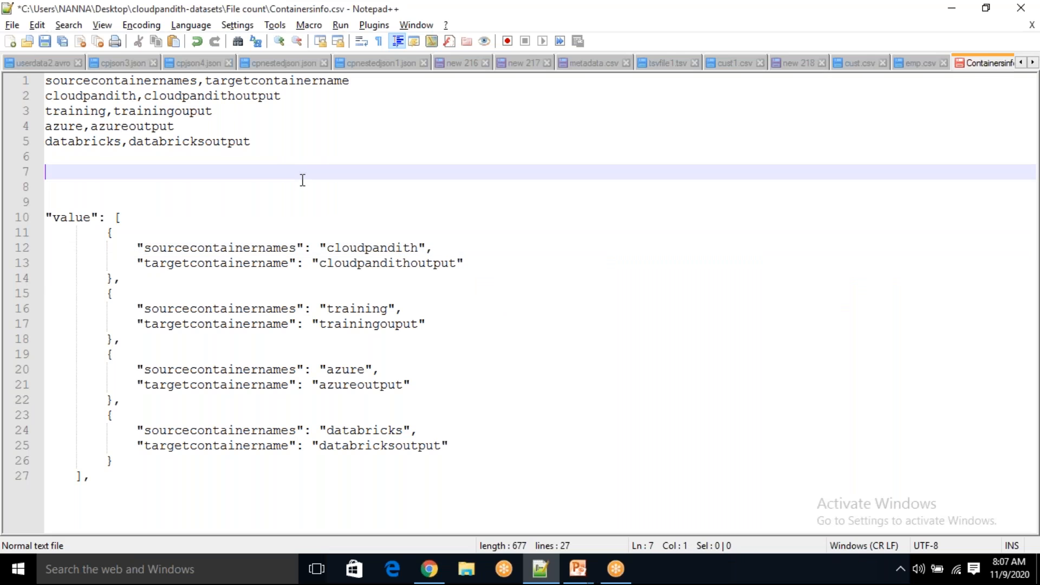
pyautogui.write('@item()')
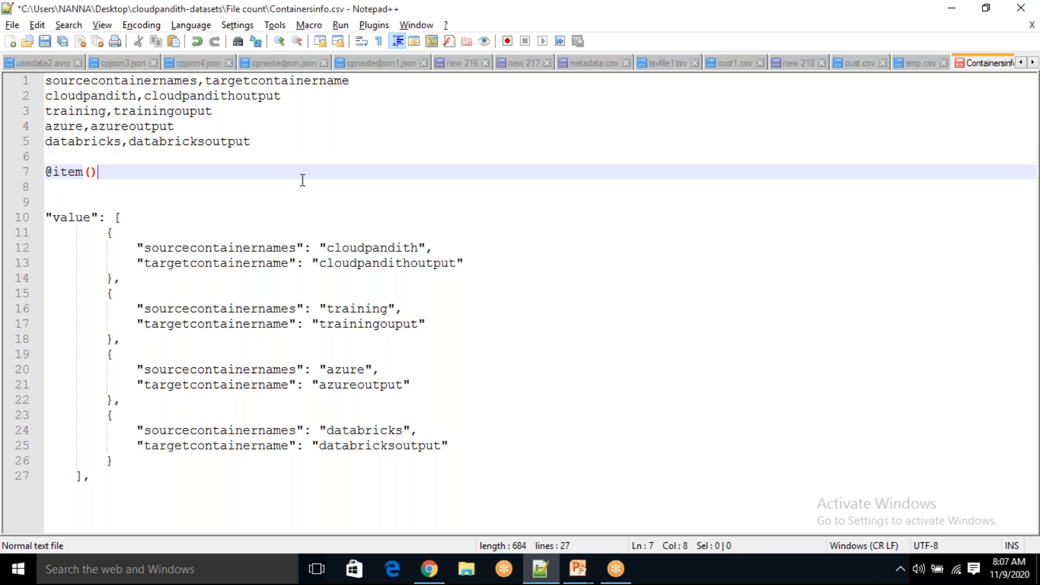
pyautogui.click(105, 232)
pyautogui.moveTo(104, 232); pyautogui.dragTo(116, 277)
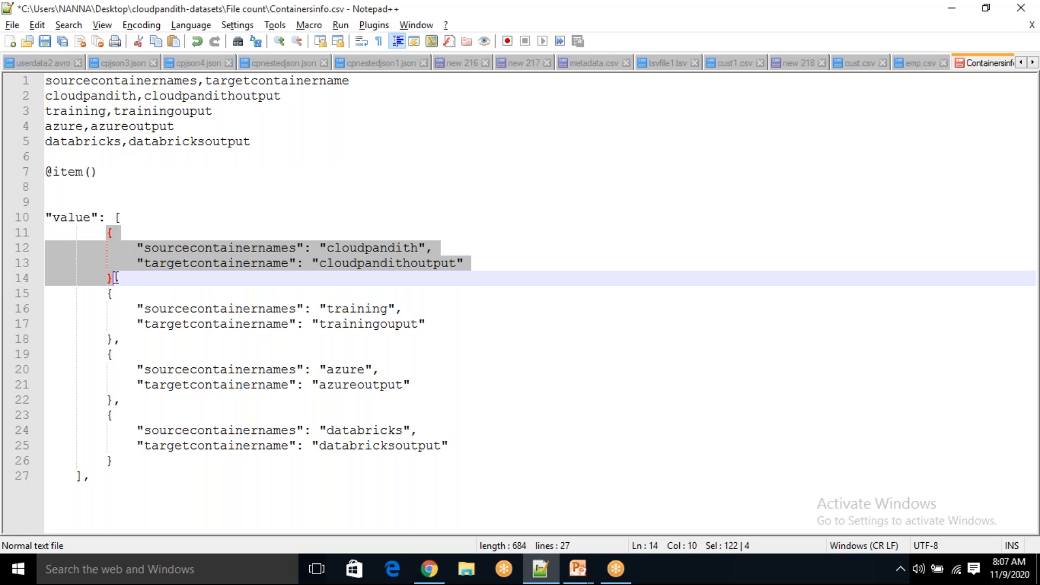
pyautogui.click(115, 278)
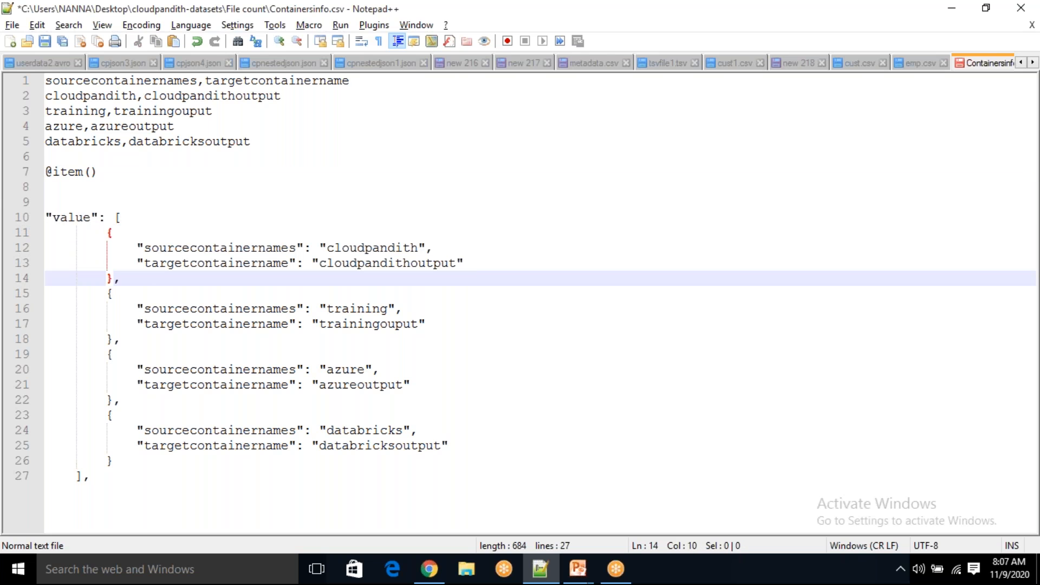
pyautogui.doubleClick(384, 247)
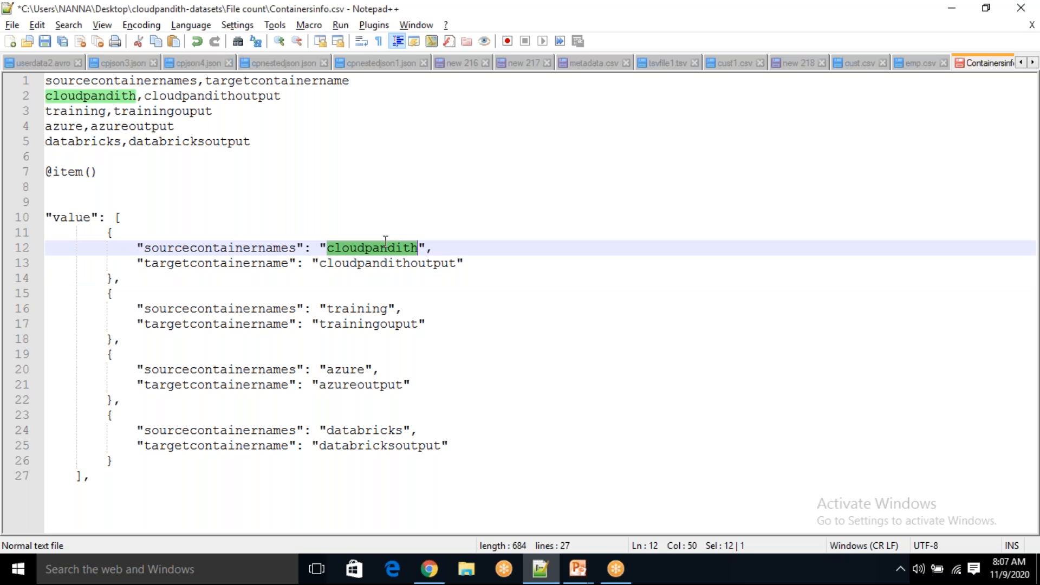
pyautogui.doubleClick(273, 251)
pyautogui.hotkey('ctrl', 'c')
pyautogui.click(118, 177)
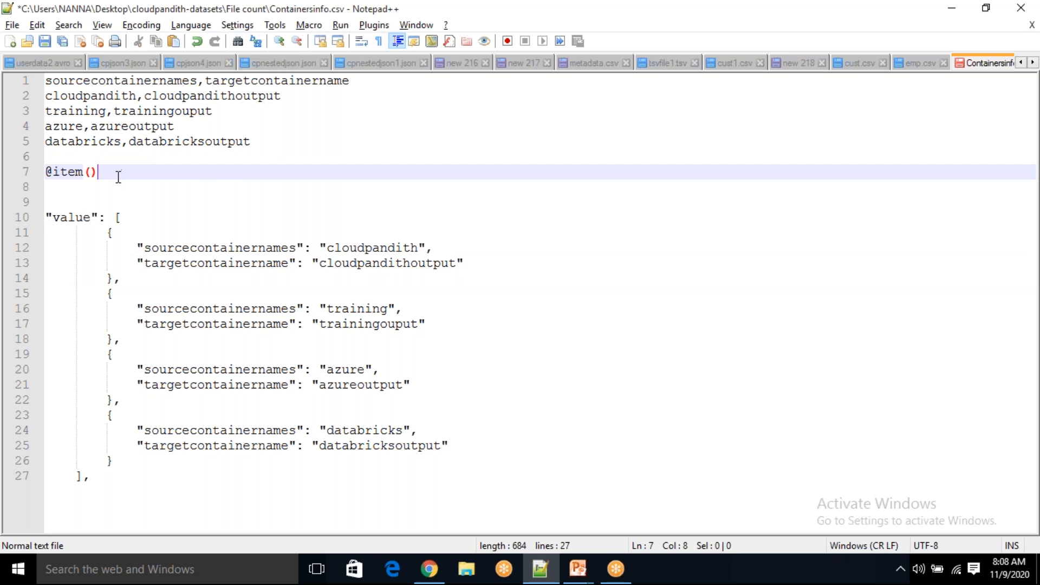
pyautogui.write('.')
pyautogui.hotkey('ctrl', 'v')
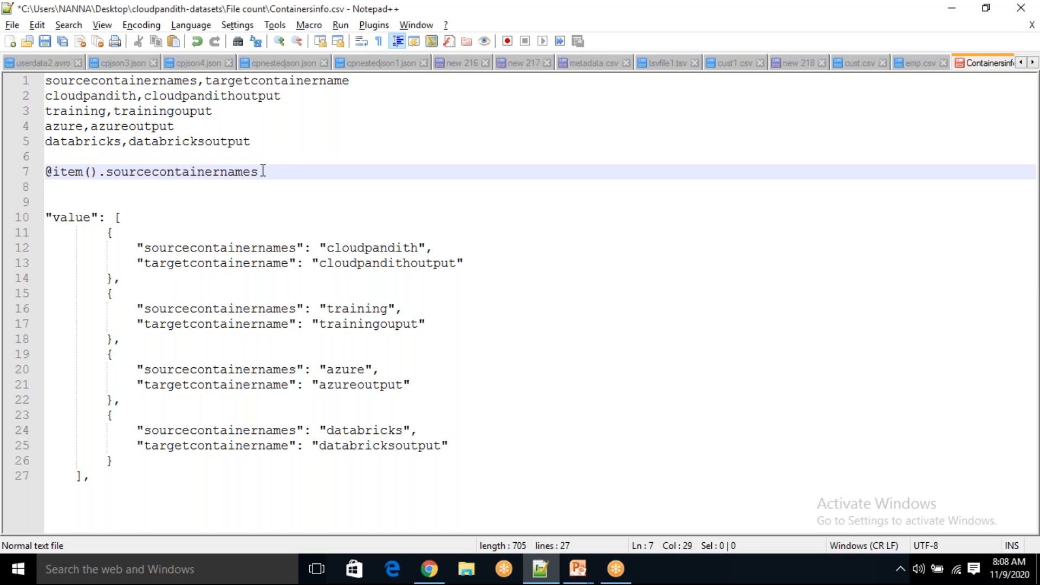
pyautogui.moveTo(262, 171); pyautogui.dragTo(39, 172)
pyautogui.moveTo(106, 293)
pyautogui.mouseDown()
pyautogui.moveTo(120, 332)
pyautogui.moveTo(103, 300)
pyautogui.mouseUp()
pyautogui.click(133, 345)
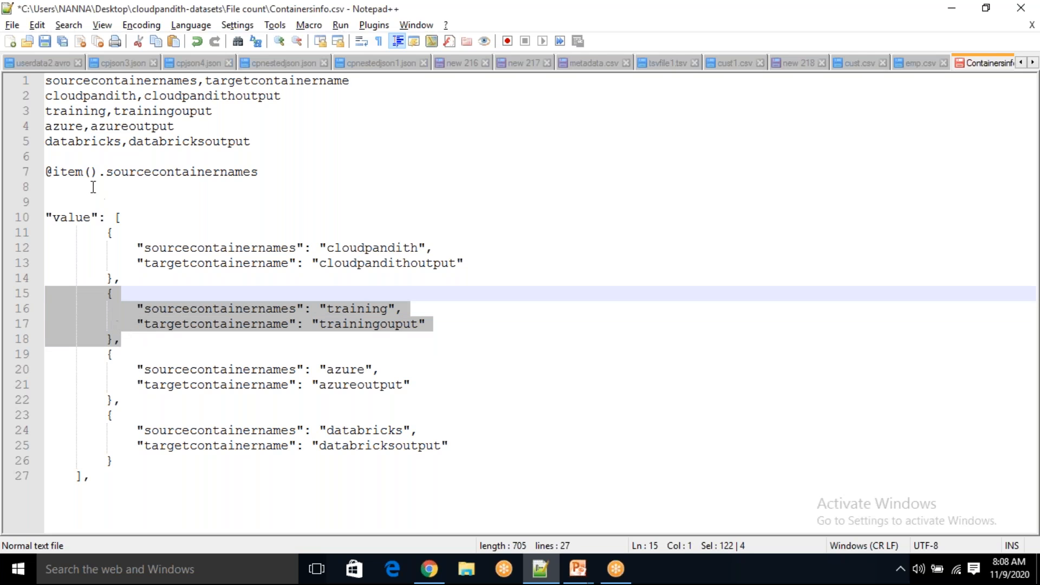
pyautogui.doubleClick(184, 171)
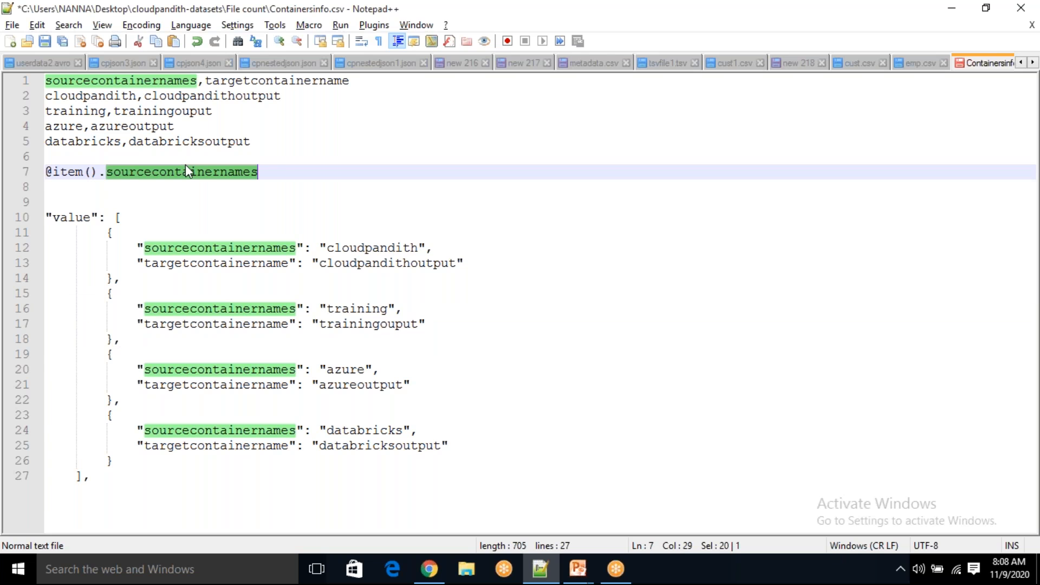
pyautogui.click(283, 172)
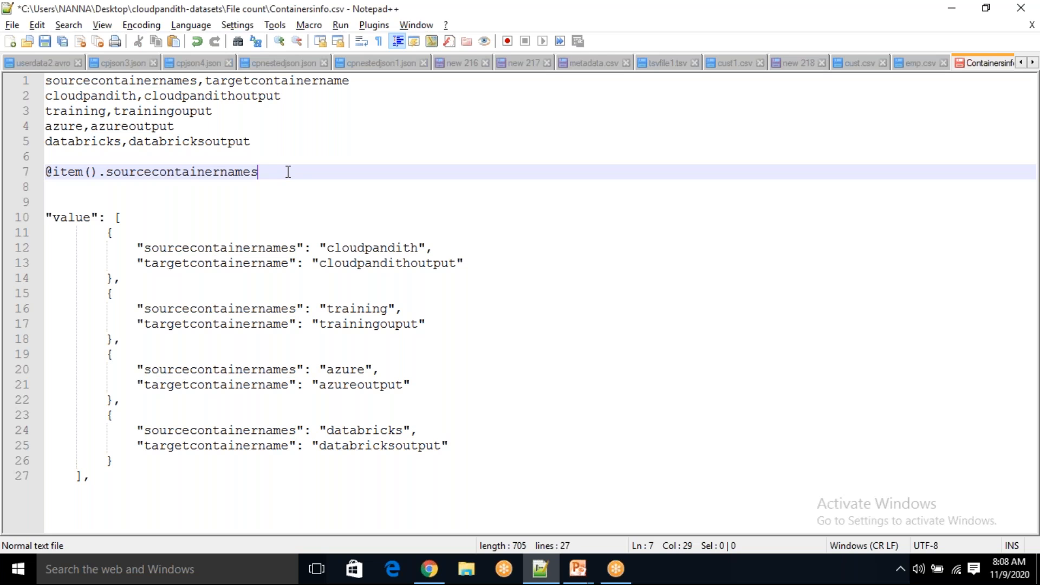
pyautogui.moveTo(107, 293); pyautogui.dragTo(119, 338)
pyautogui.click(129, 341)
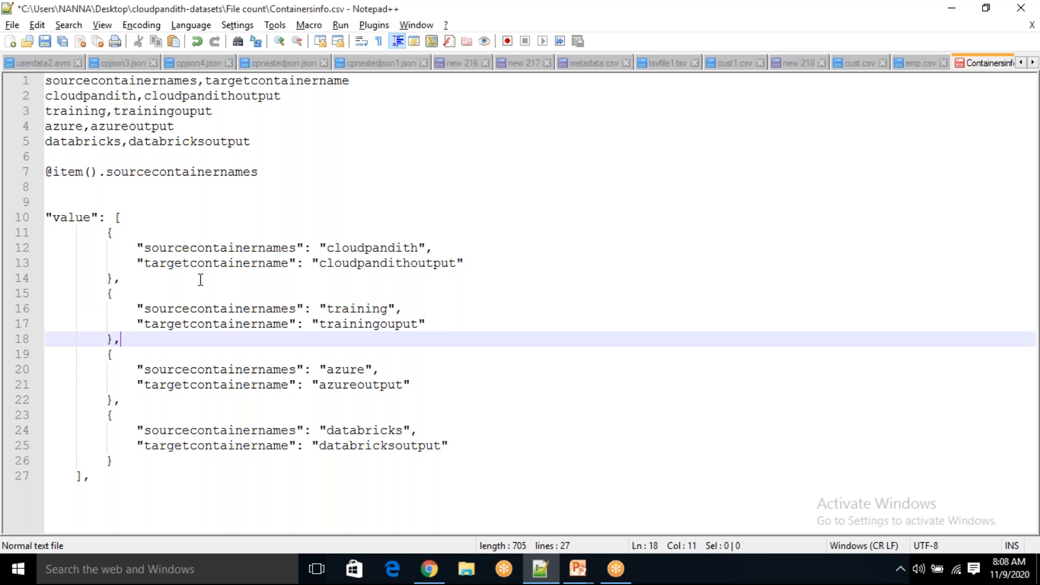
pyautogui.moveTo(284, 163)
pyautogui.mouseDown()
pyautogui.moveTo(121, 167)
pyautogui.moveTo(288, 171)
pyautogui.mouseUp()
pyautogui.click(290, 172)
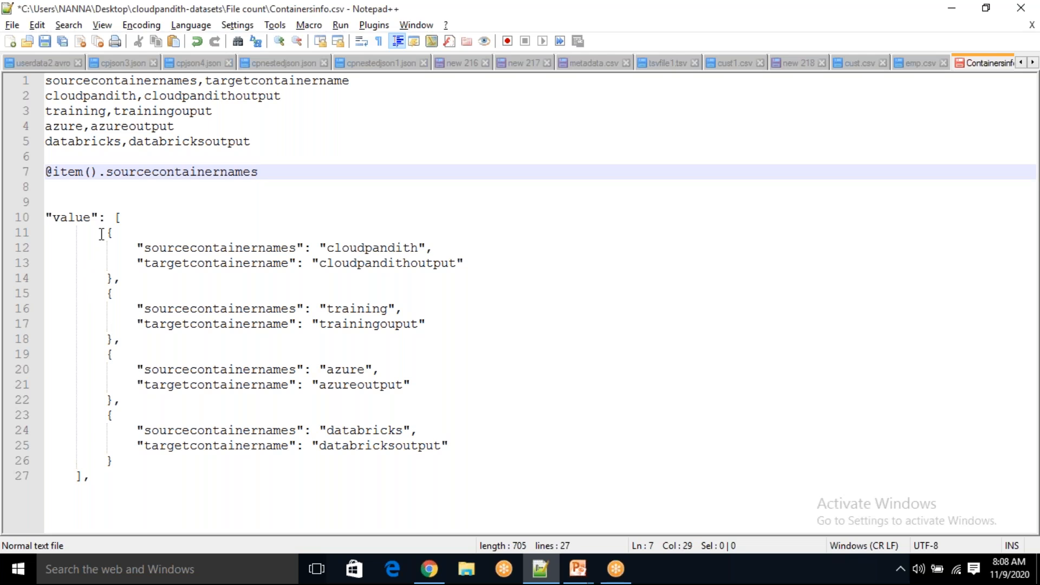
pyautogui.moveTo(103, 232); pyautogui.dragTo(125, 276)
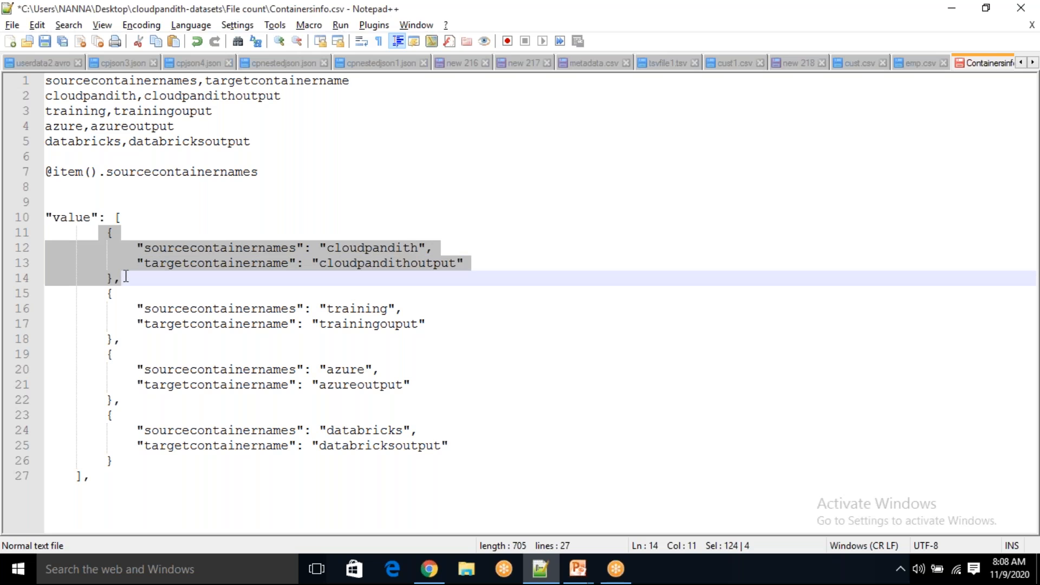
pyautogui.click(128, 280)
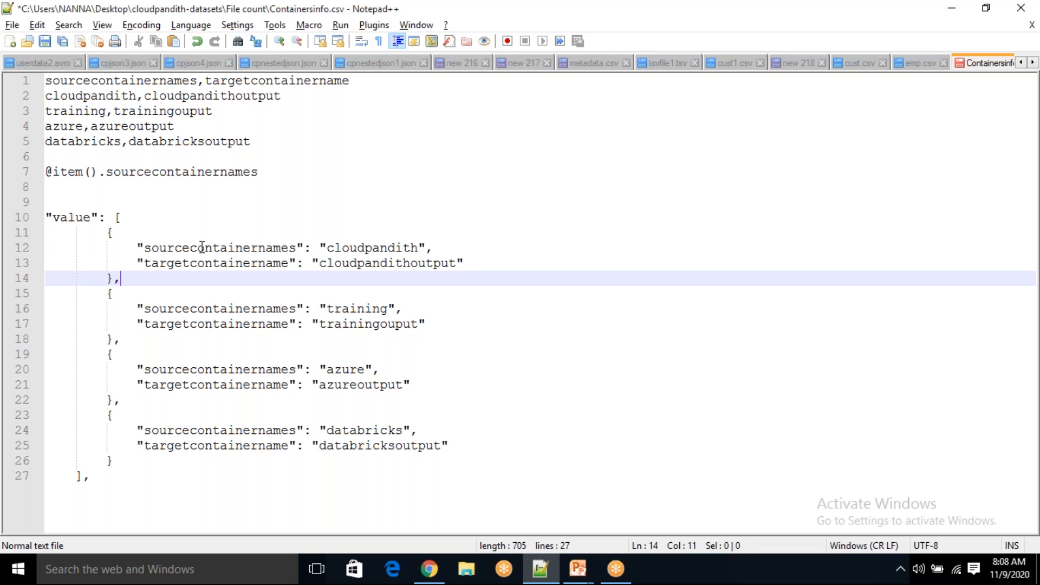
pyautogui.moveTo(103, 237); pyautogui.dragTo(128, 277)
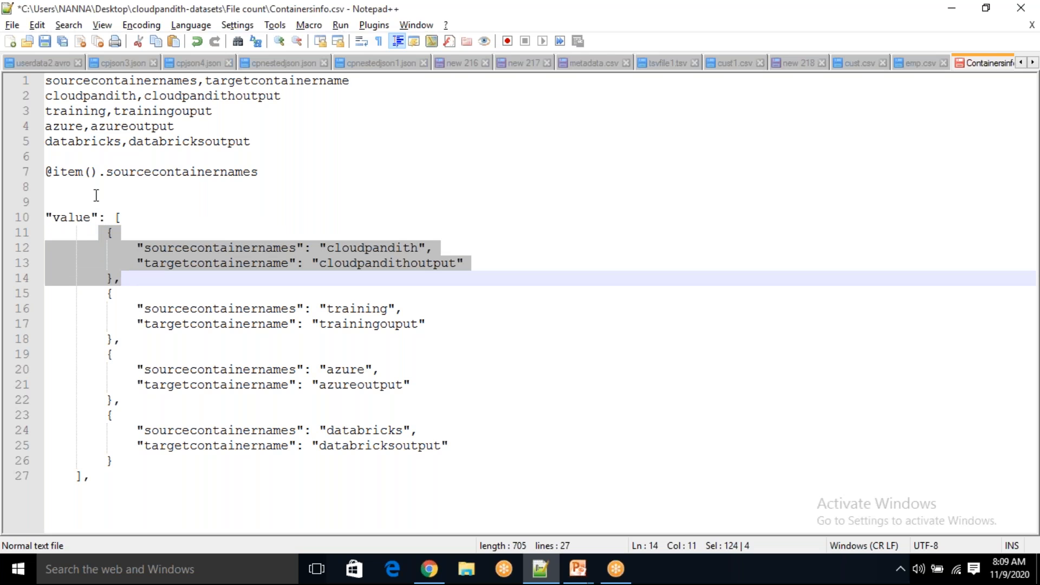
pyautogui.click(173, 182)
pyautogui.doubleClick(172, 172)
pyautogui.doubleClick(374, 248)
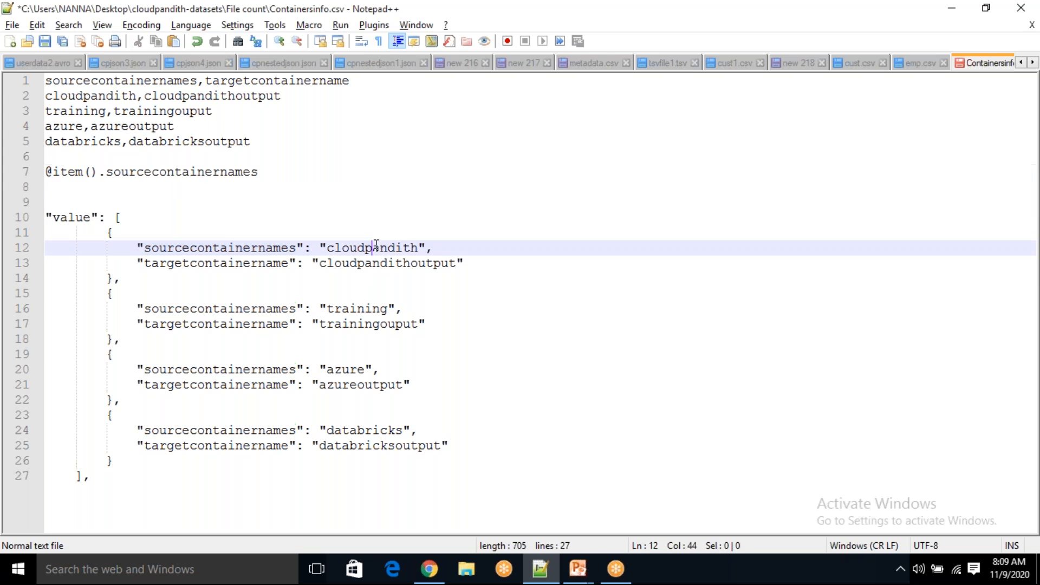
# Examine the second, third and fourth array objects and their sourcecontainernames values training, azure and databricks
pyautogui.moveTo(108, 295); pyautogui.dragTo(117, 340)
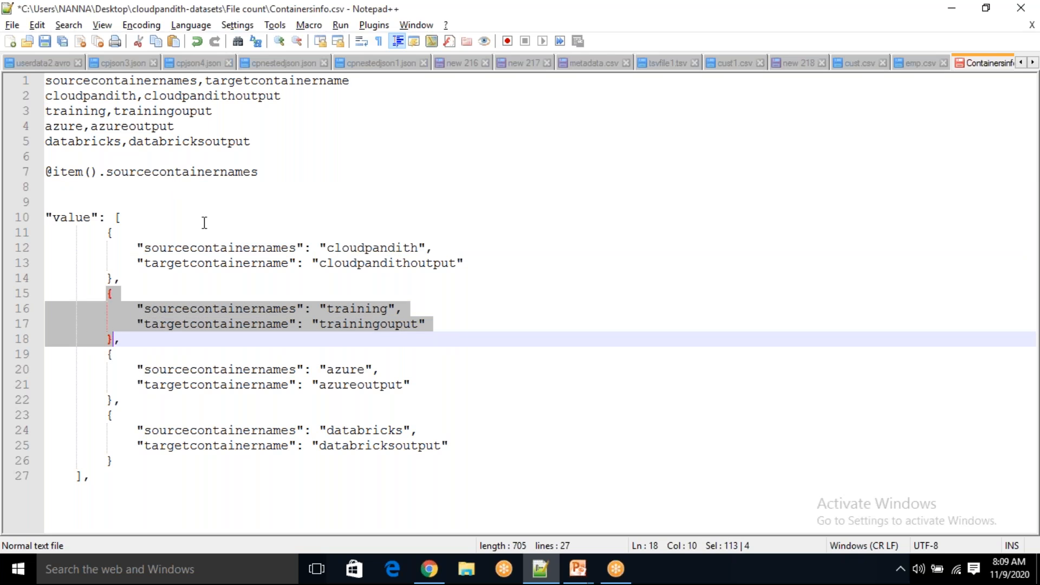
pyautogui.doubleClick(367, 308)
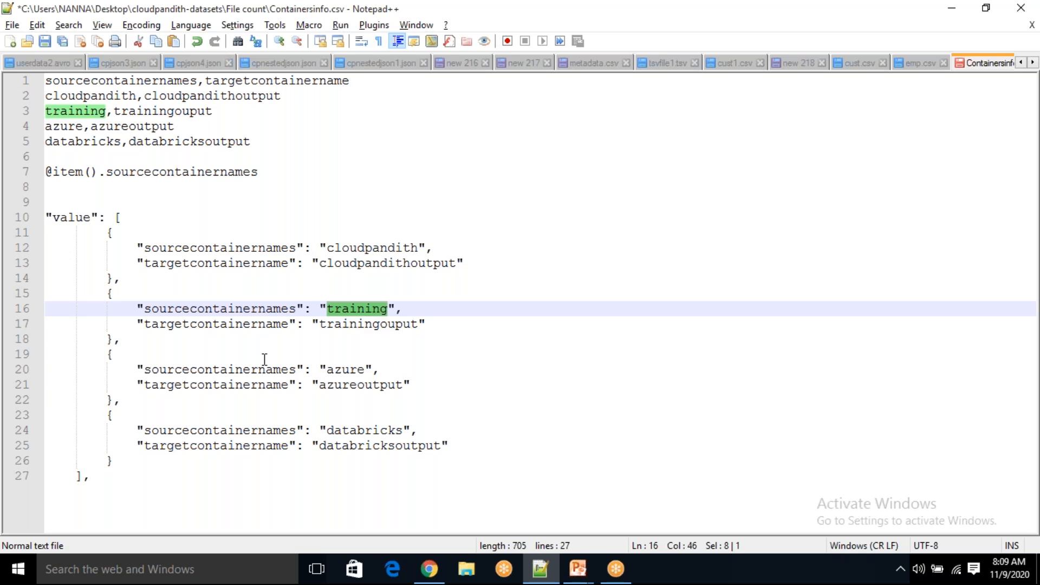
pyautogui.moveTo(106, 353); pyautogui.dragTo(115, 400)
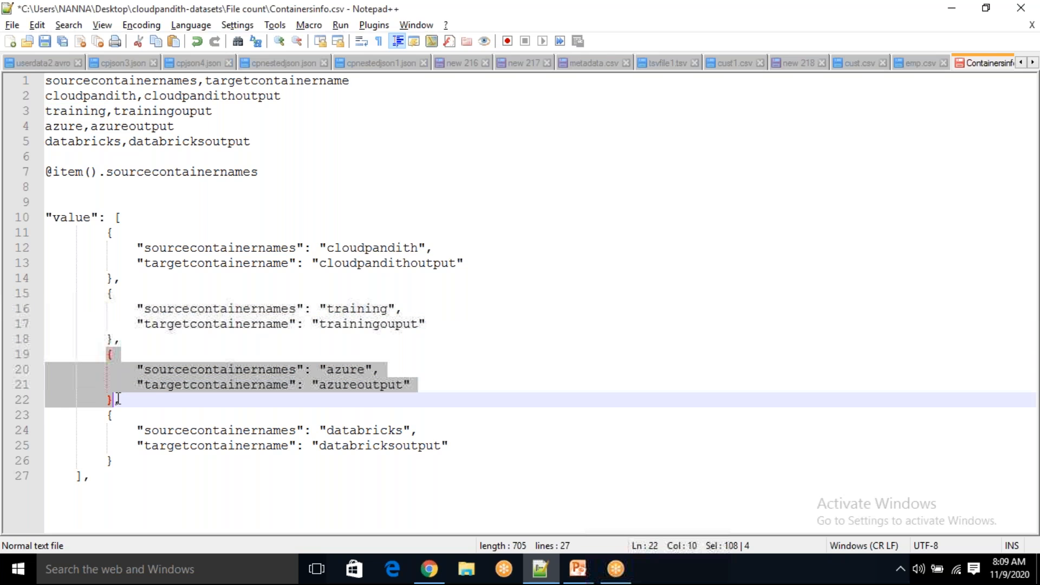
pyautogui.doubleClick(206, 369)
pyautogui.doubleClick(345, 370)
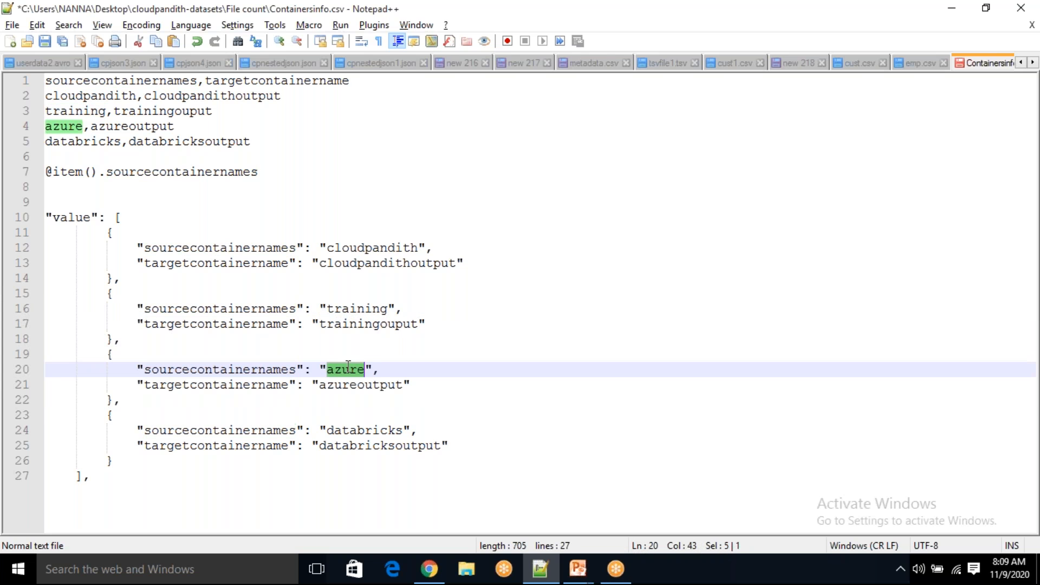
pyautogui.moveTo(101, 416); pyautogui.dragTo(120, 461)
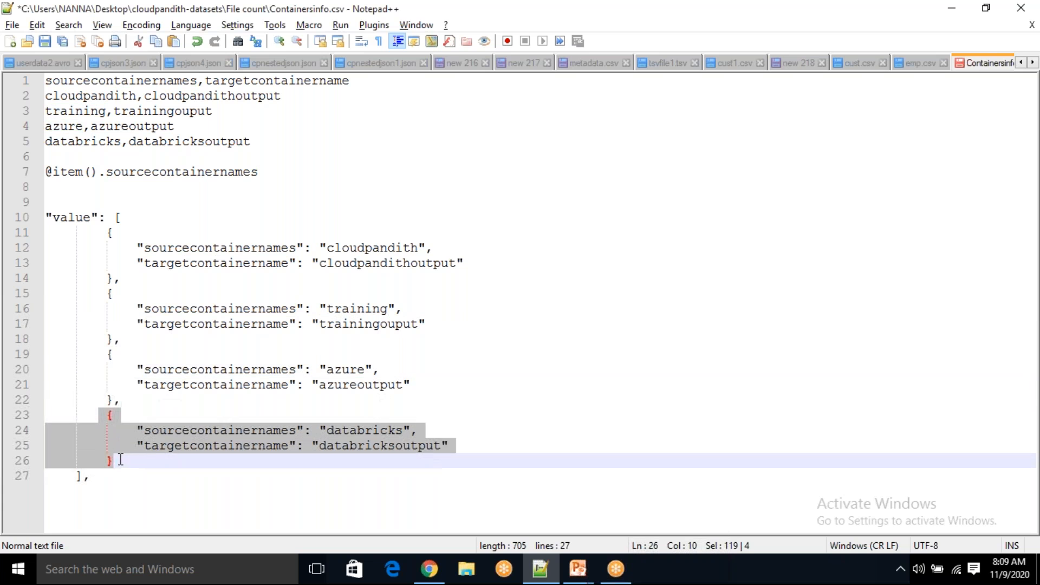
pyautogui.doubleClick(193, 431)
pyautogui.doubleClick(385, 424)
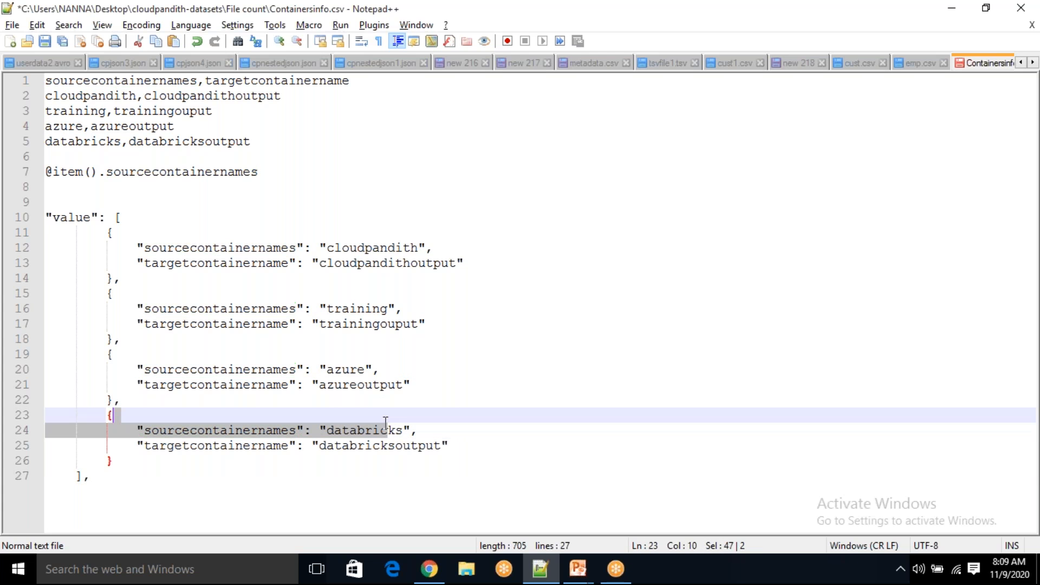
pyautogui.doubleClick(382, 428)
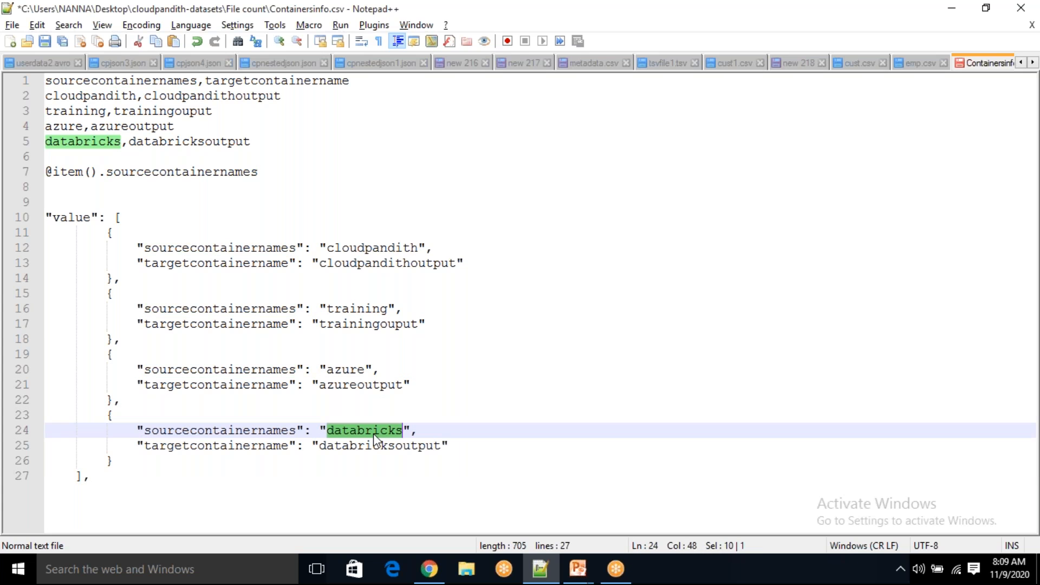
pyautogui.moveTo(281, 174); pyautogui.dragTo(21, 173)
pyautogui.hotkey('ctrl', 'c')
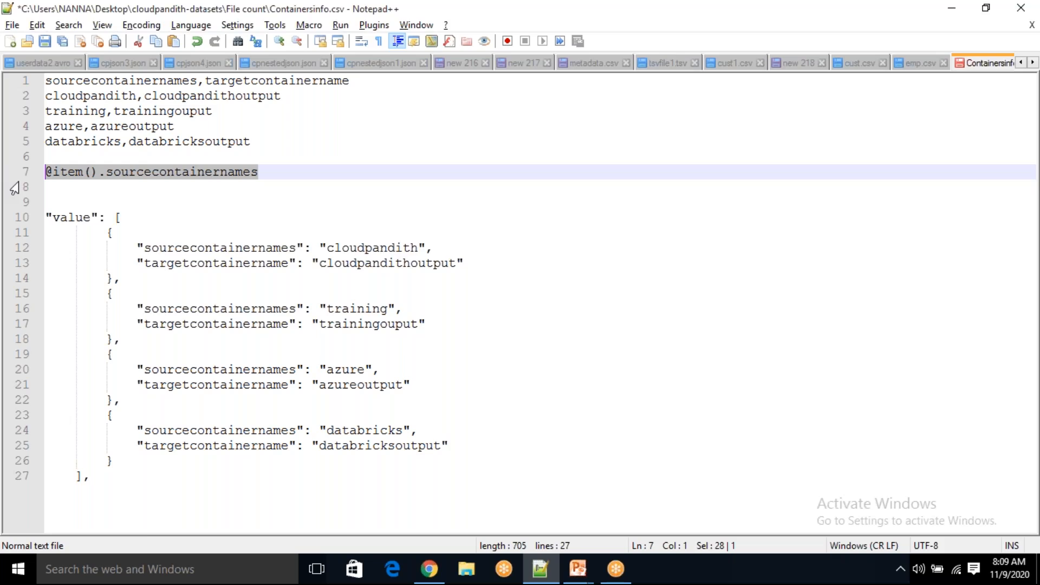
pyautogui.hotkey('alt', 'Tab')
pyautogui.hotkey('alt', 'Tab')
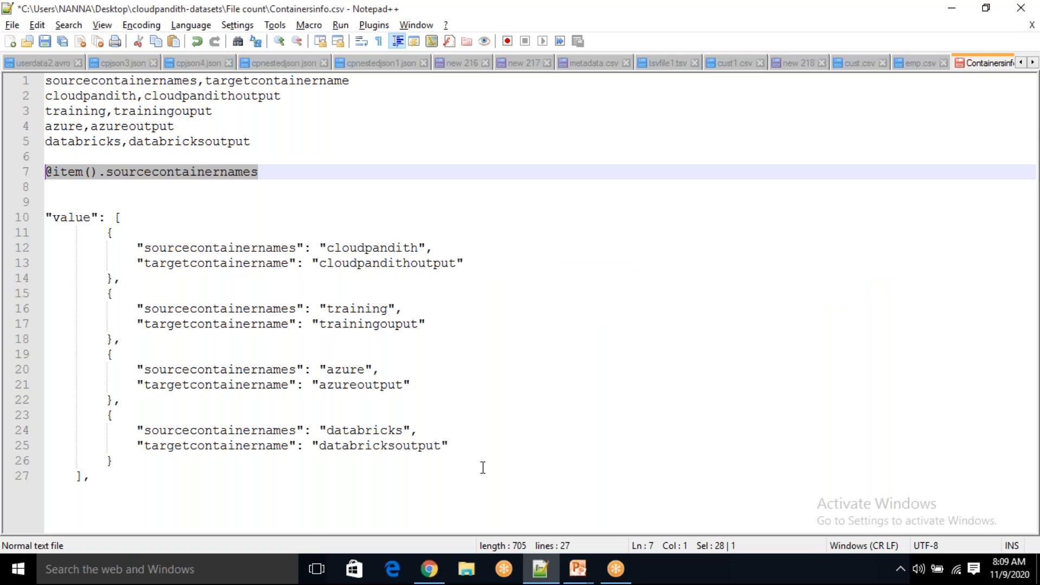
pyautogui.click(444, 581)
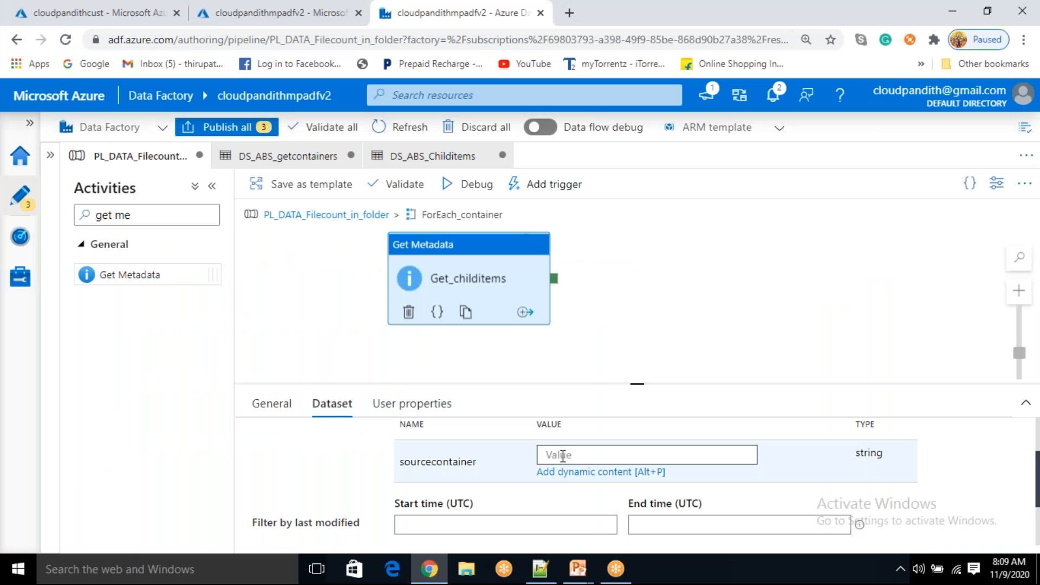
pyautogui.scroll(2, 563, 456)
pyautogui.click(554, 537)
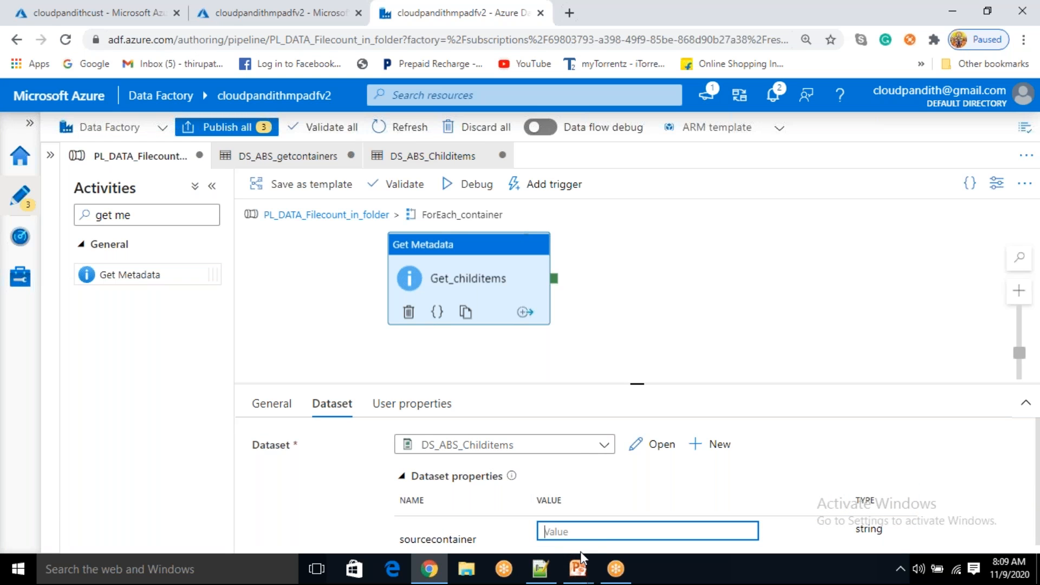
pyautogui.hotkey('ctrl', 'v')
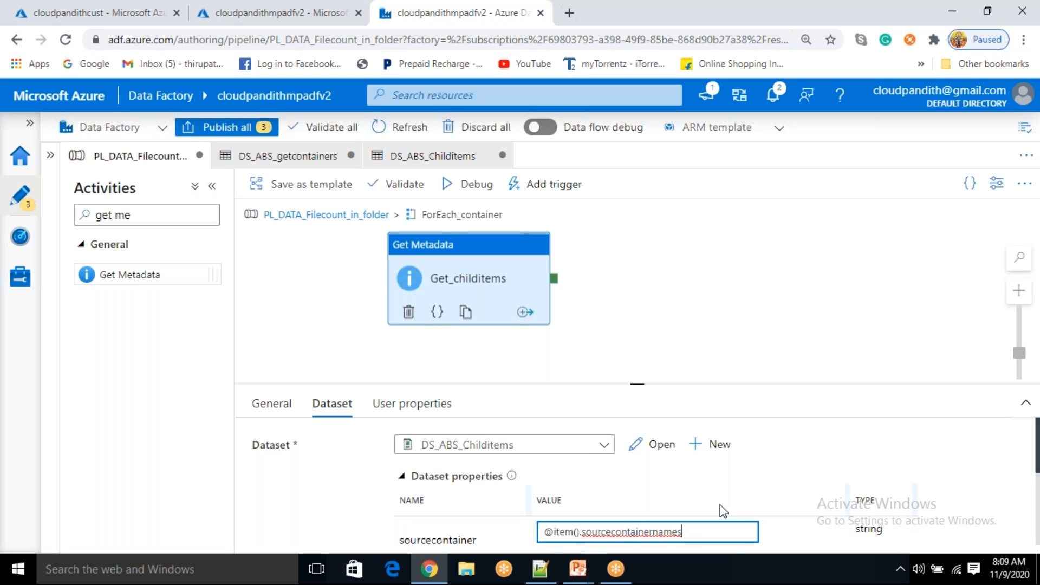
pyautogui.scroll(-2, 723, 512)
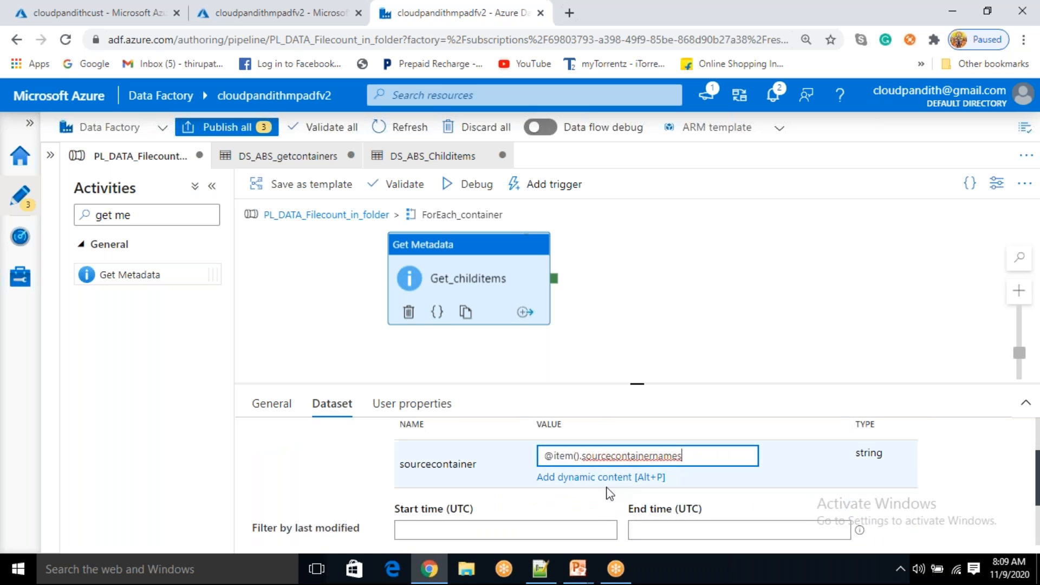
# Add a Child Items argument to the field list of the Get_childitems activity and shift the activity slightly on the canvas
pyautogui.scroll(-2, 585, 505)
pyautogui.click(447, 520)
pyautogui.scroll(-2, 530, 516)
pyautogui.click(532, 517)
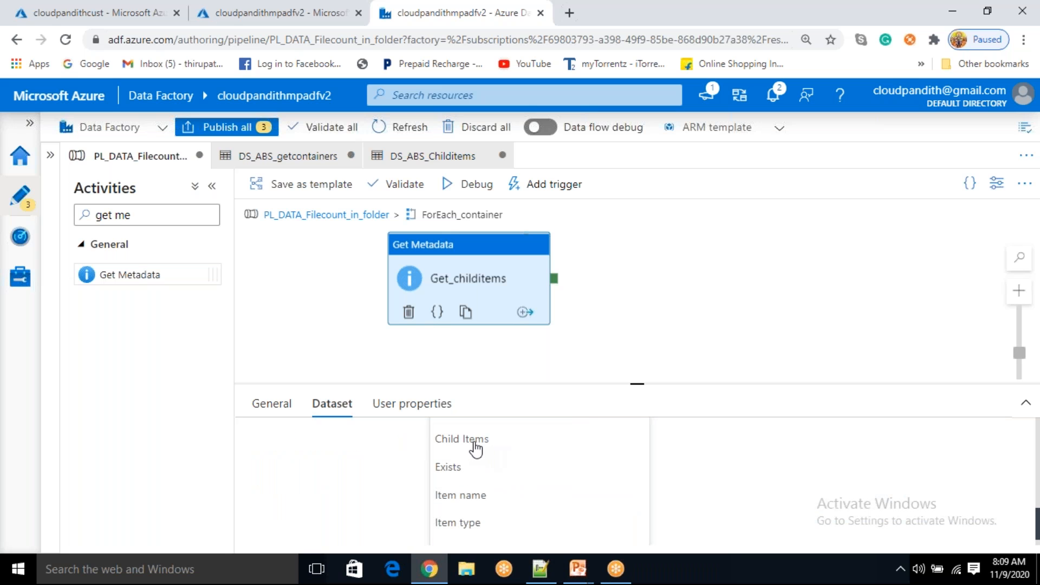
pyautogui.click(476, 447)
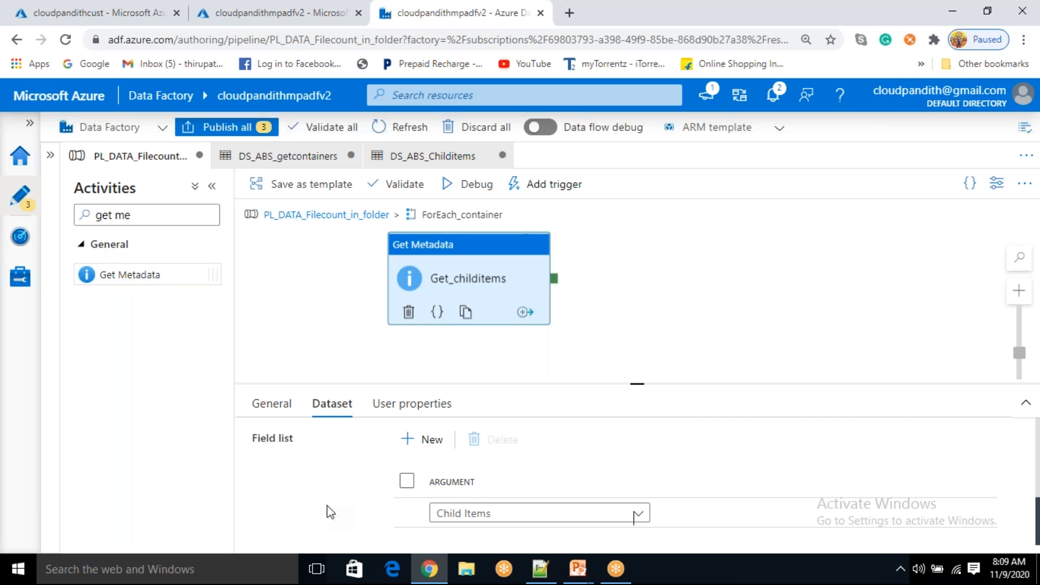
pyautogui.moveTo(517, 268); pyautogui.dragTo(496, 281)
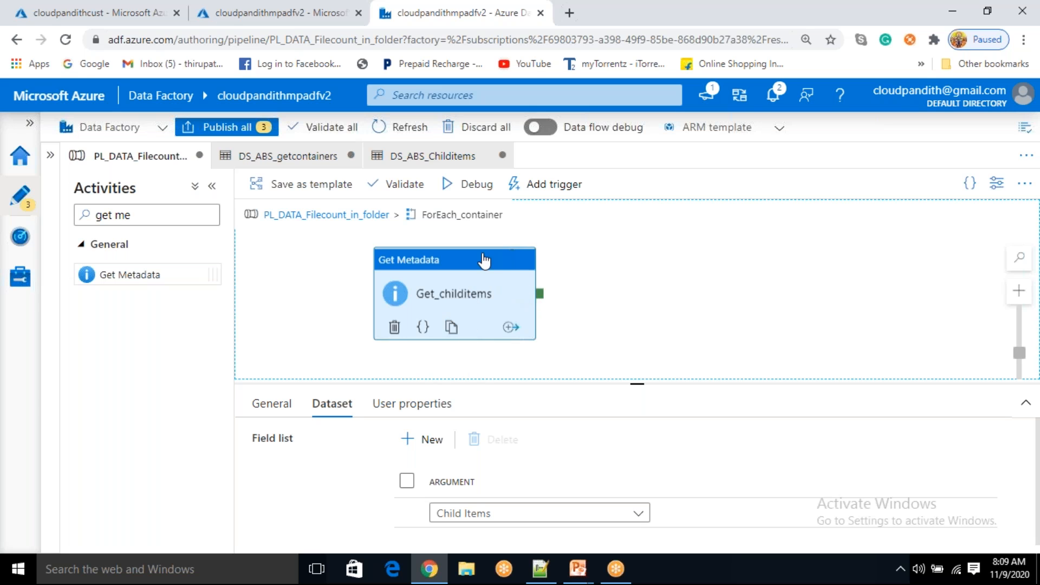
# Run the pipeline in debug mode and refresh the activity run list in its output
pyautogui.click(474, 191)
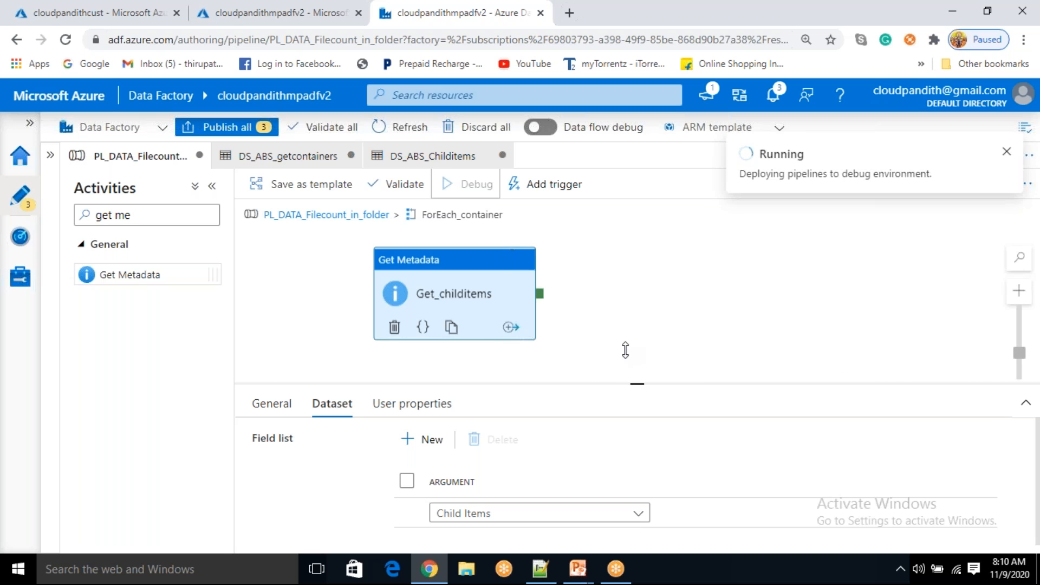
pyautogui.moveTo(583, 571)
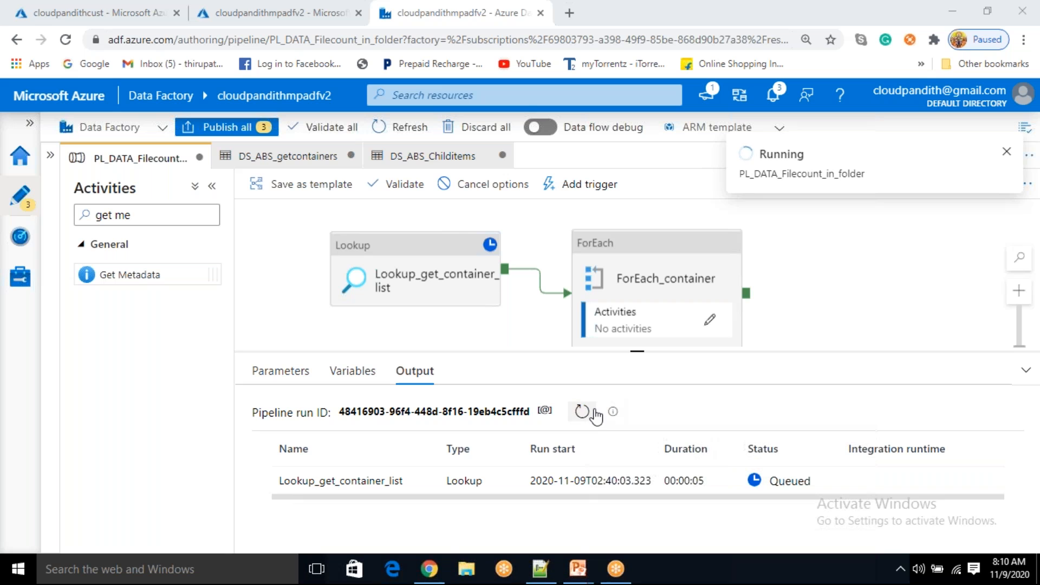
pyautogui.click(591, 414)
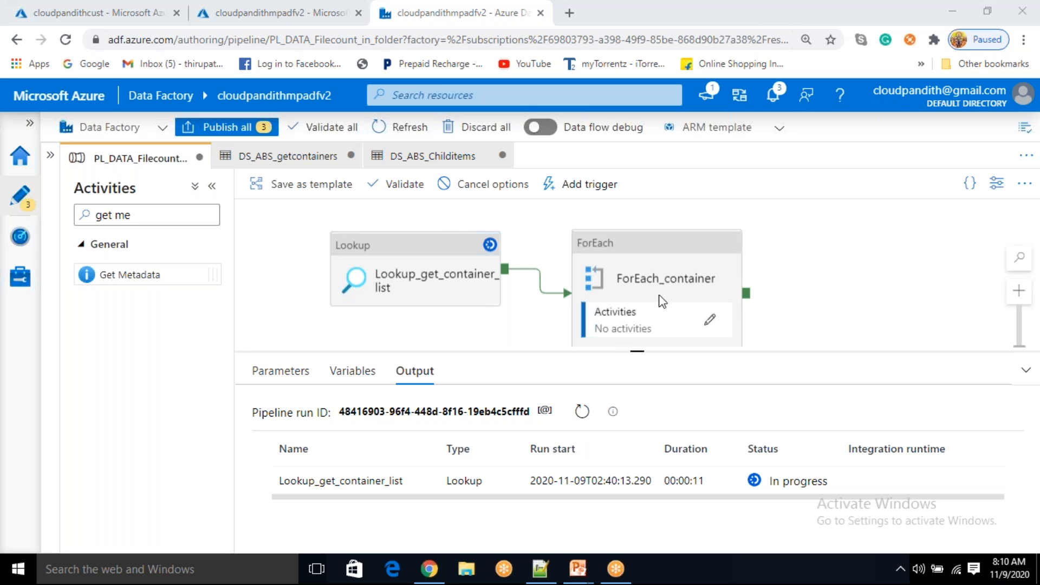
pyautogui.click(585, 411)
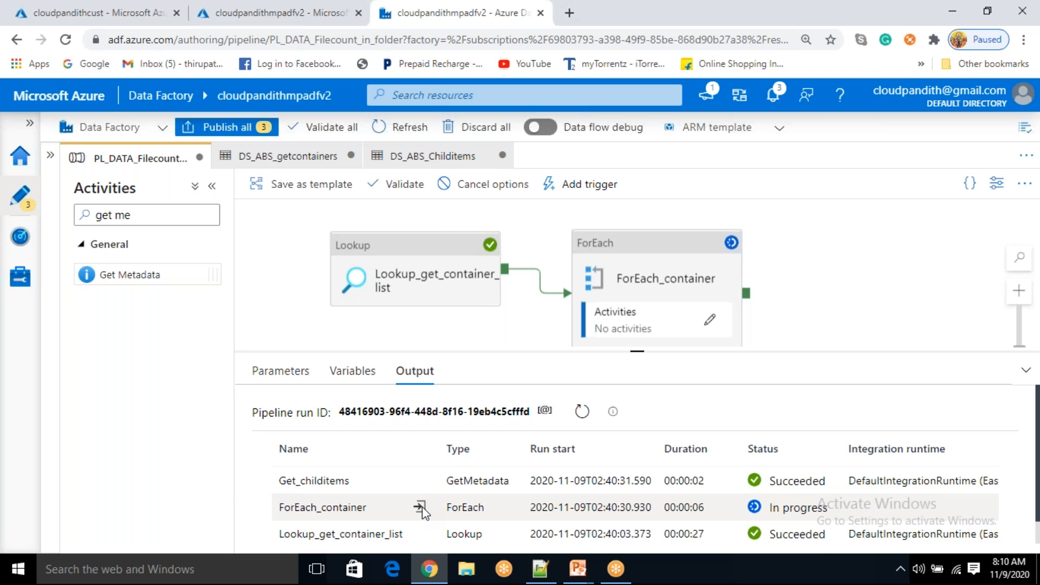
# View the input of the ForEach_container run, checking its ItemsCount, and close it
pyautogui.click(420, 508)
pyautogui.press('Escape')
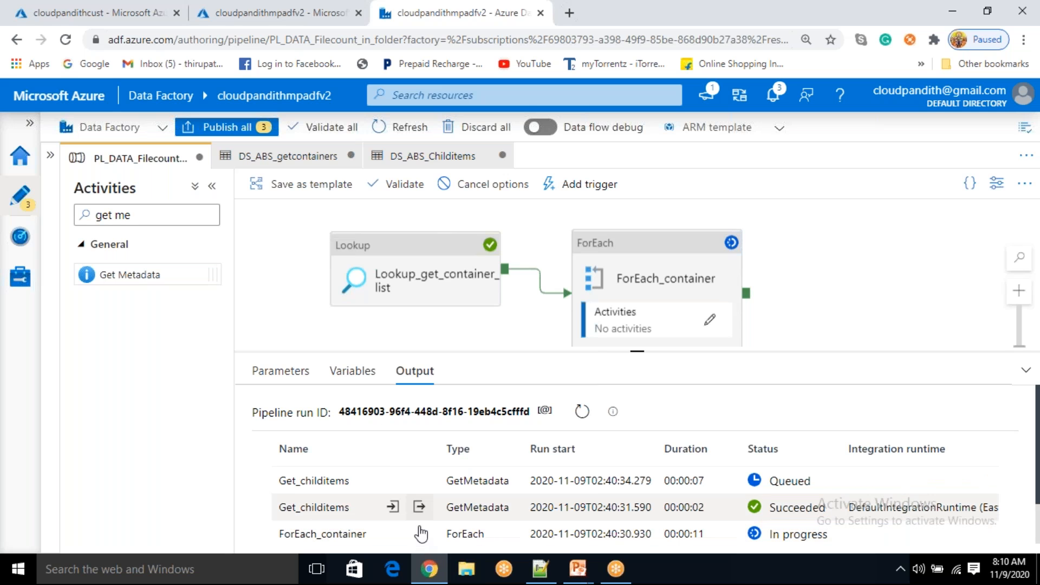
pyautogui.click(420, 534)
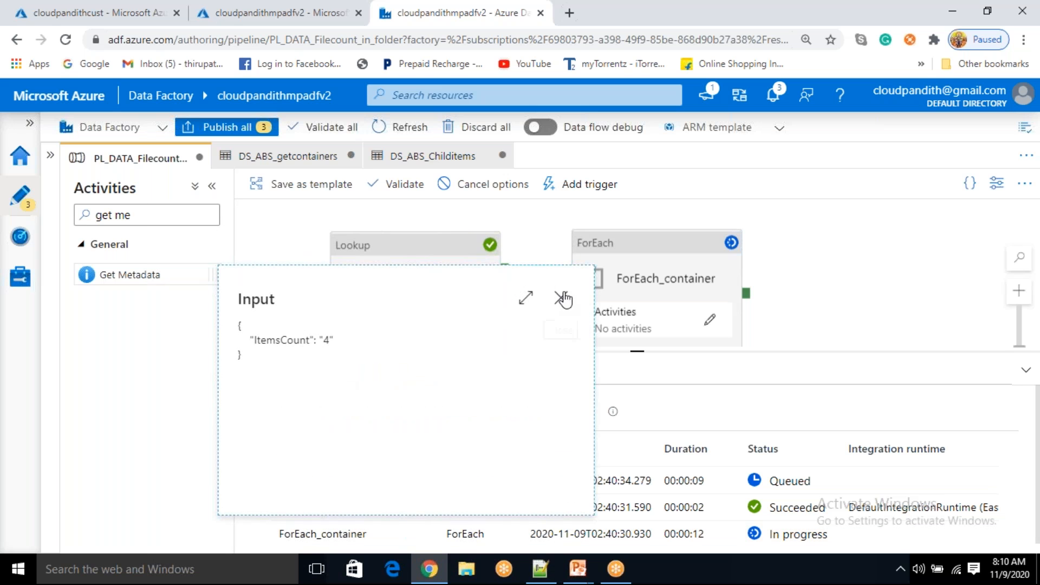
pyautogui.click(561, 298)
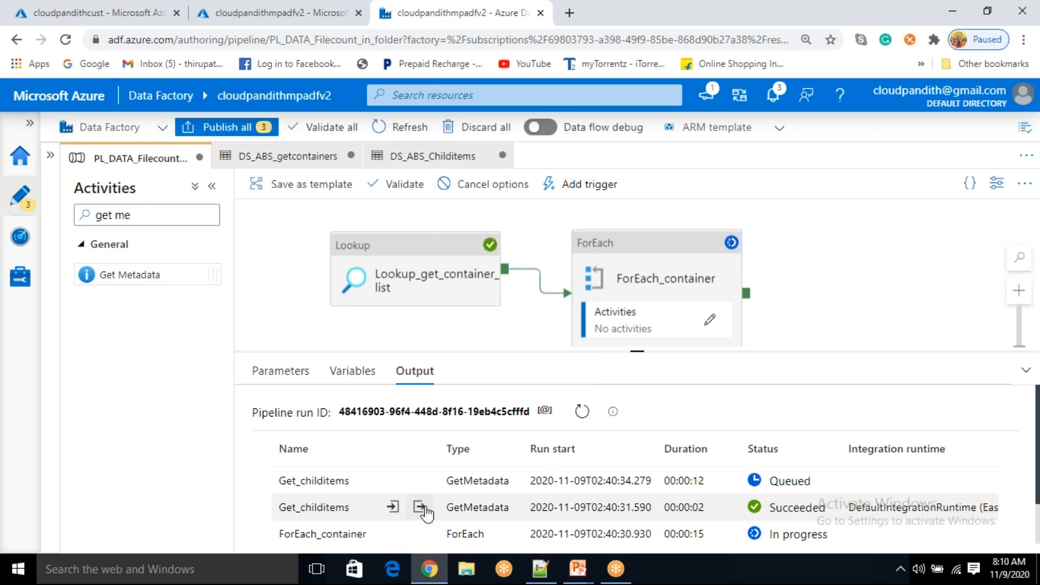
# Examine the sourcecontainer parameter in the completed Get_childitems run's input, and the childItems array in its output
pyautogui.click(391, 507)
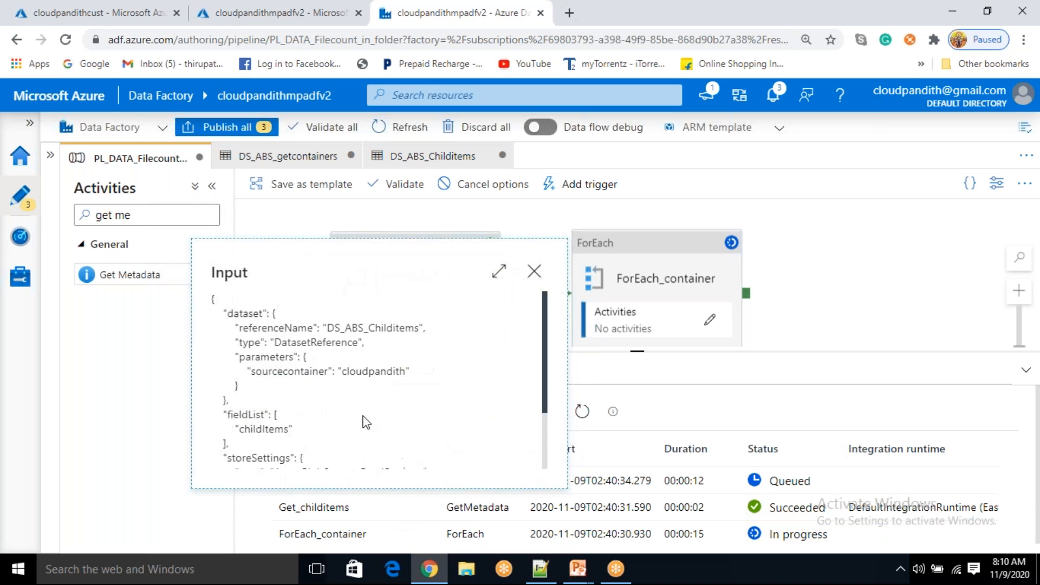
pyautogui.moveTo(349, 372); pyautogui.dragTo(374, 371)
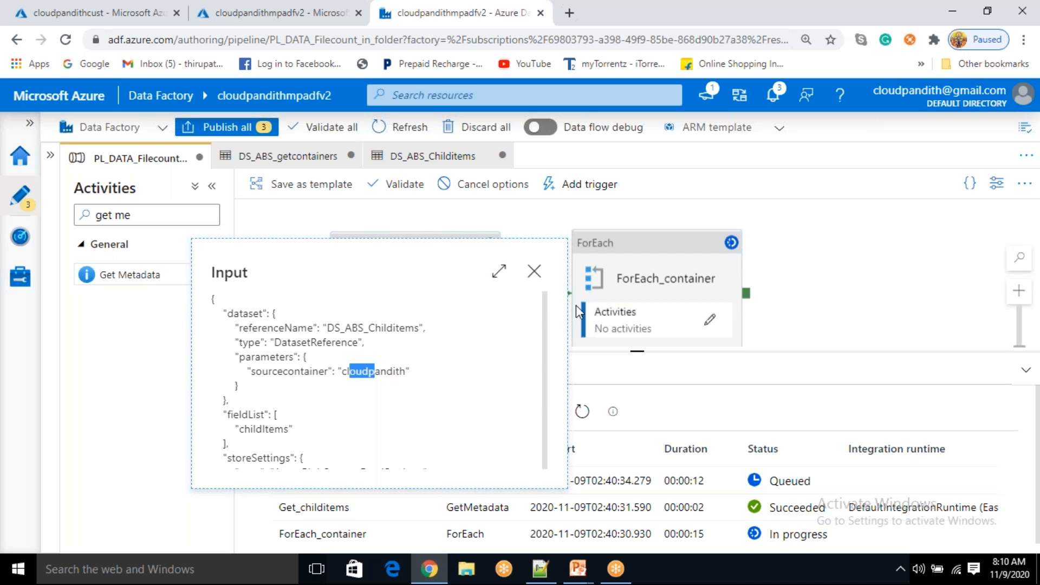
pyautogui.click(535, 276)
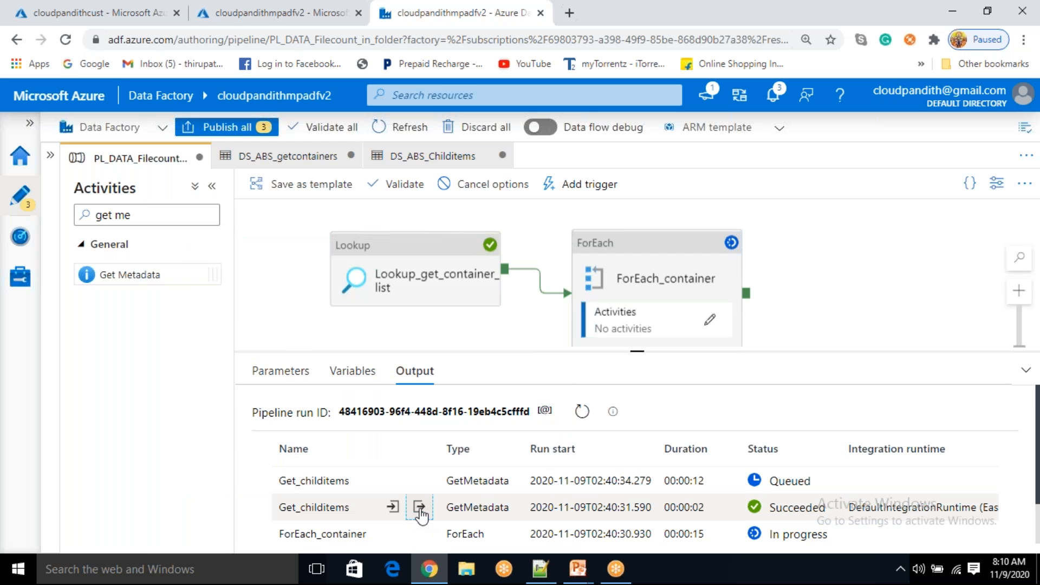
pyautogui.click(420, 508)
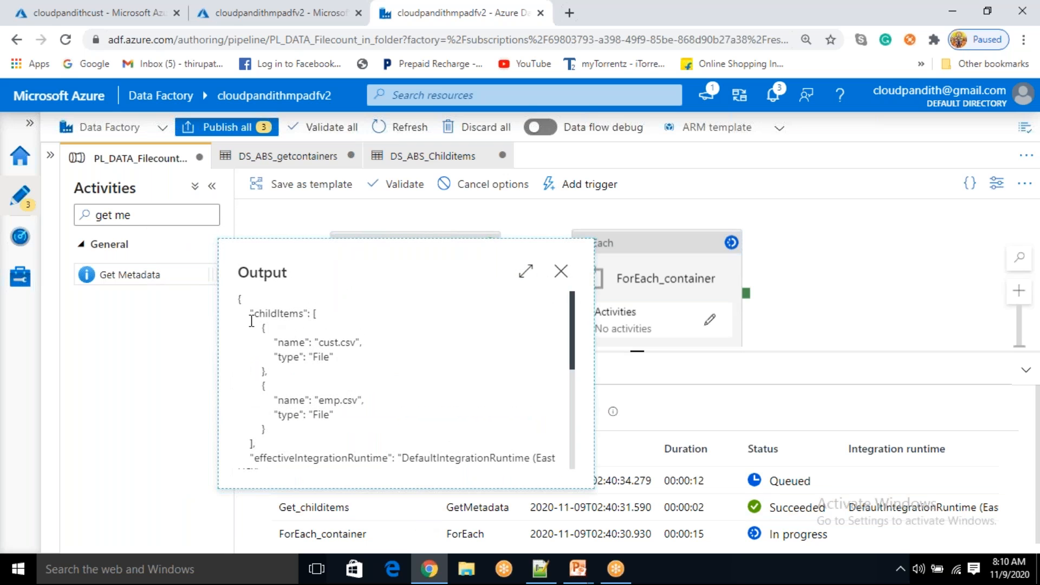
pyautogui.moveTo(252, 325); pyautogui.dragTo(271, 431)
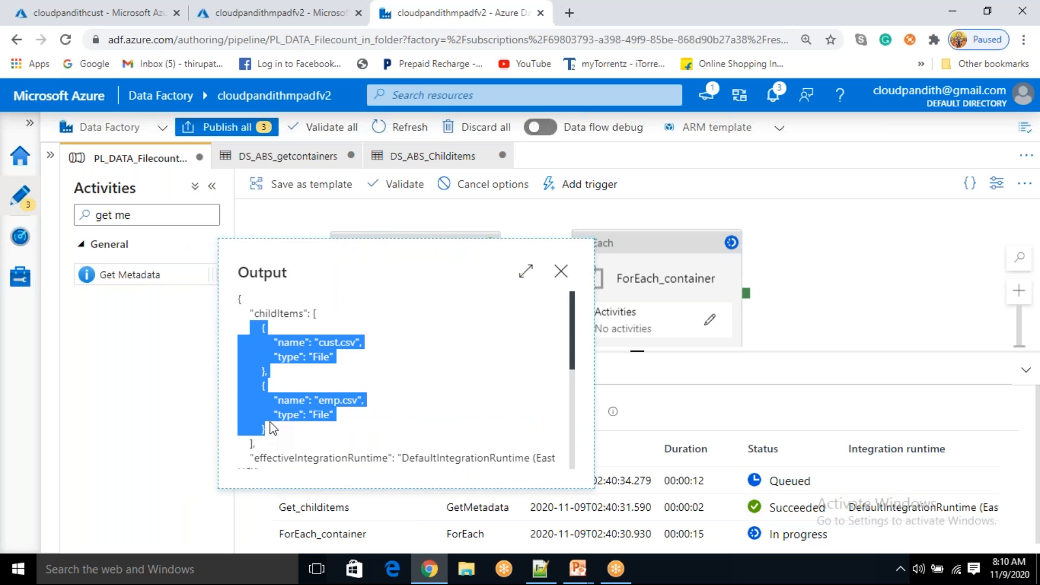
pyautogui.doubleClick(285, 313)
pyautogui.moveTo(312, 313); pyautogui.dragTo(251, 443)
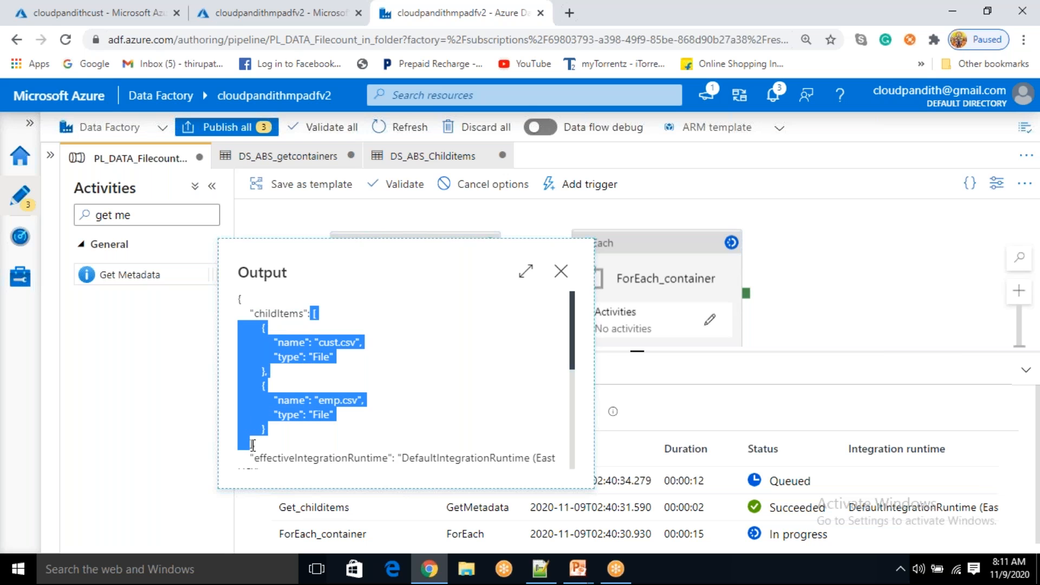
# Examine the childItems key and its array of file entries in the Get_childitems output, and close the output
pyautogui.doubleClick(275, 313)
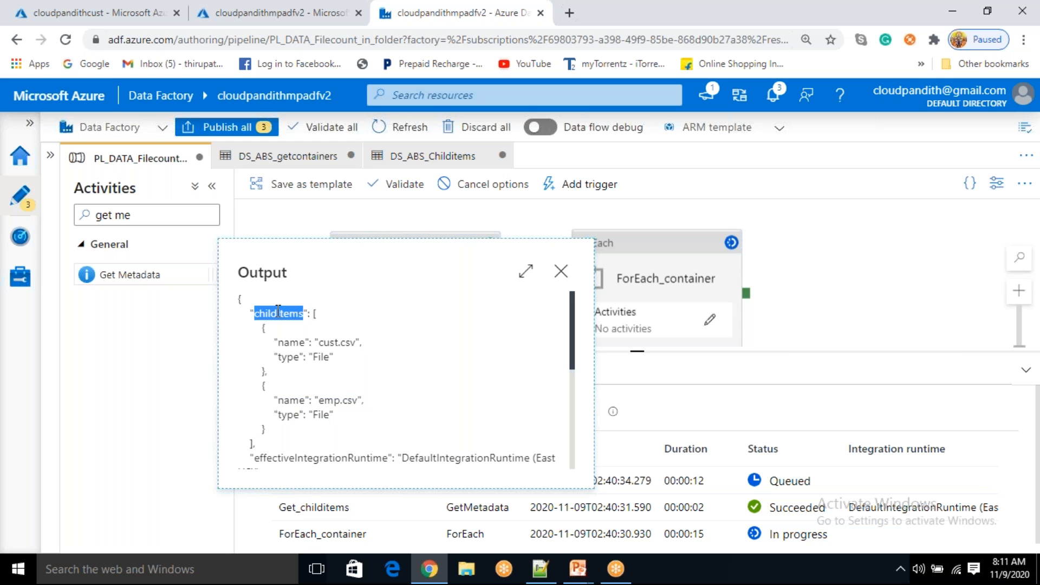
pyautogui.doubleClick(264, 273)
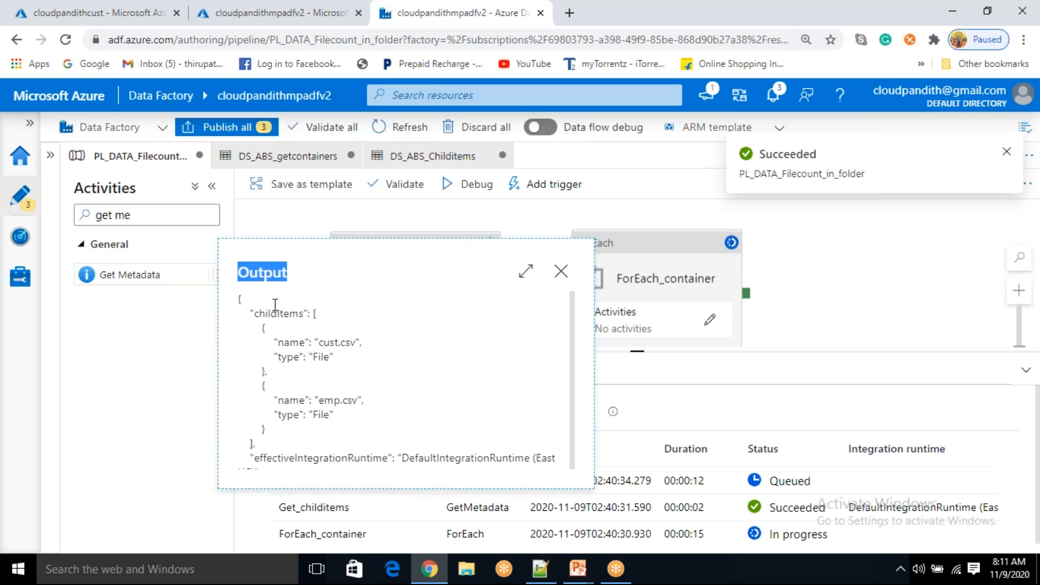
pyautogui.doubleClick(275, 313)
pyautogui.doubleClick(264, 273)
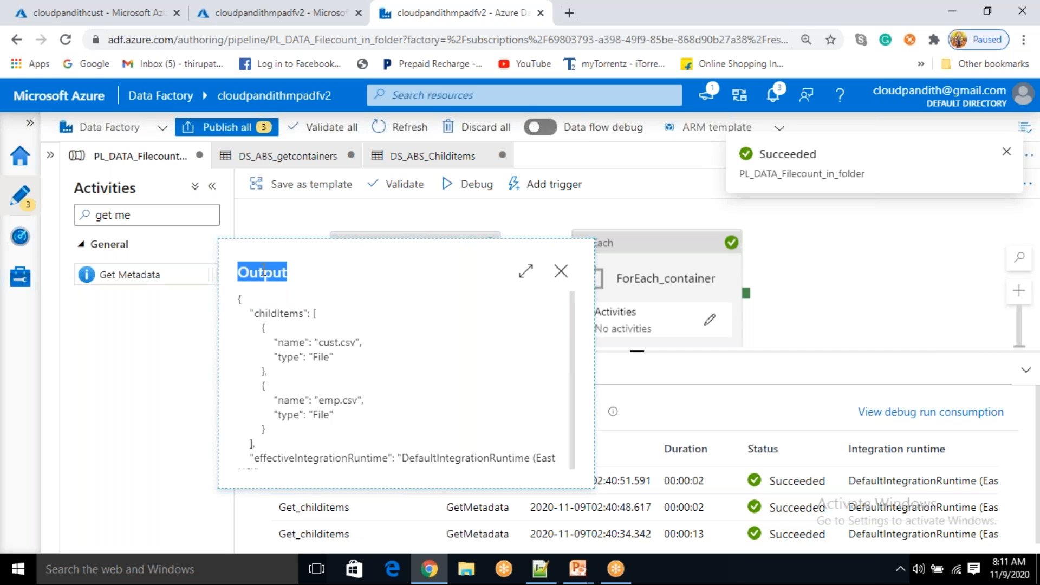
pyautogui.doubleClick(275, 314)
pyautogui.click(271, 272)
pyautogui.doubleClick(271, 272)
pyautogui.doubleClick(284, 314)
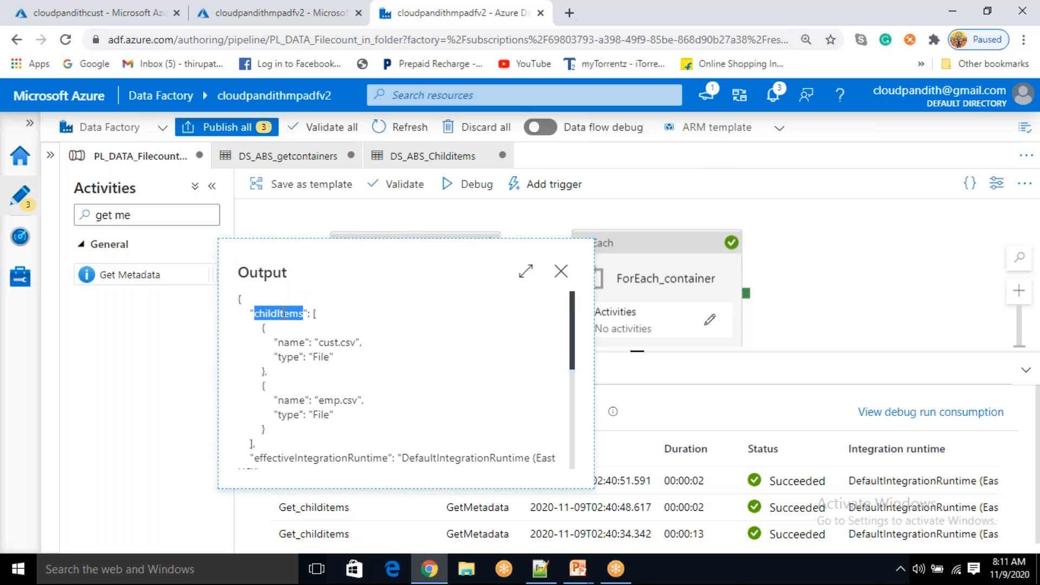
pyautogui.moveTo(312, 313); pyautogui.dragTo(279, 445)
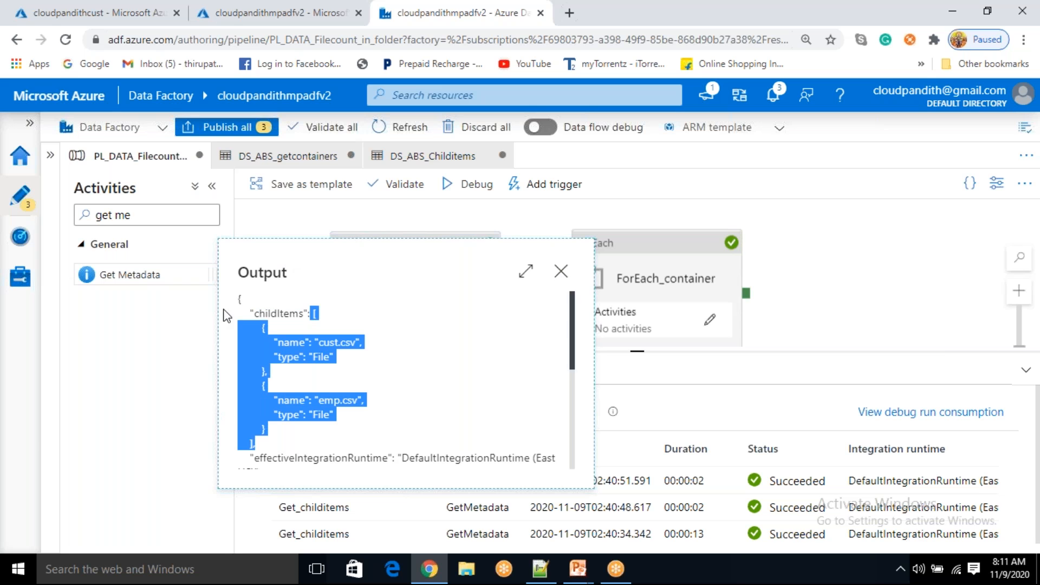
pyautogui.click(561, 279)
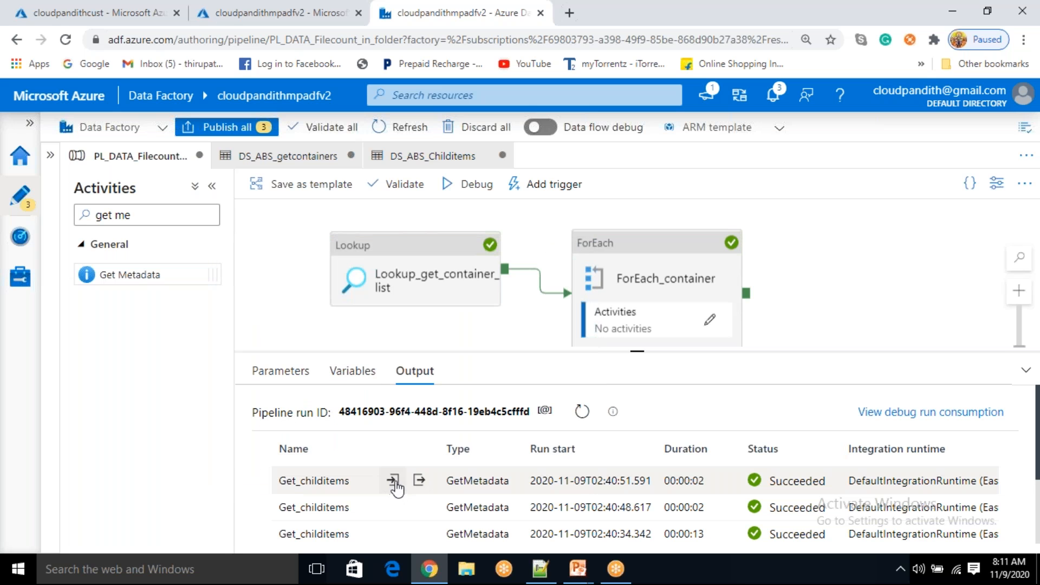
# Check the sourcecontainer parameter in the latest Get_childitems run's input and the childItems array in its output
pyautogui.click(391, 481)
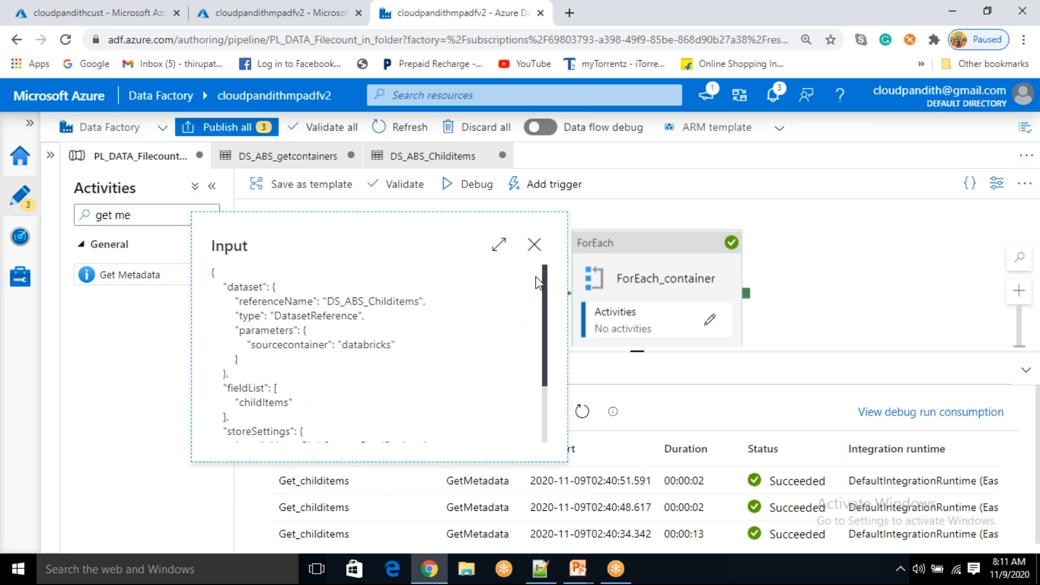
pyautogui.click(534, 244)
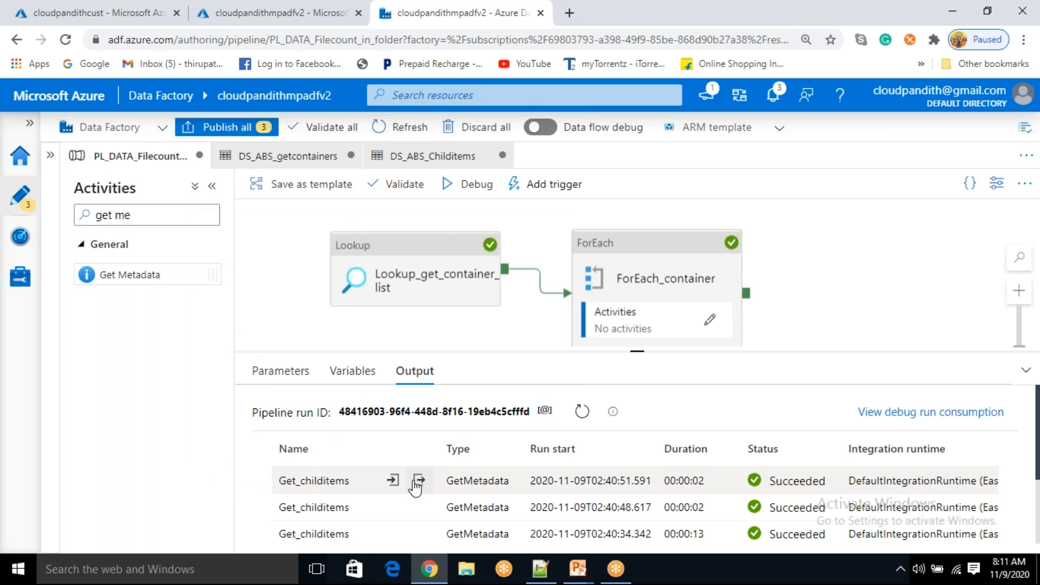
pyautogui.click(417, 481)
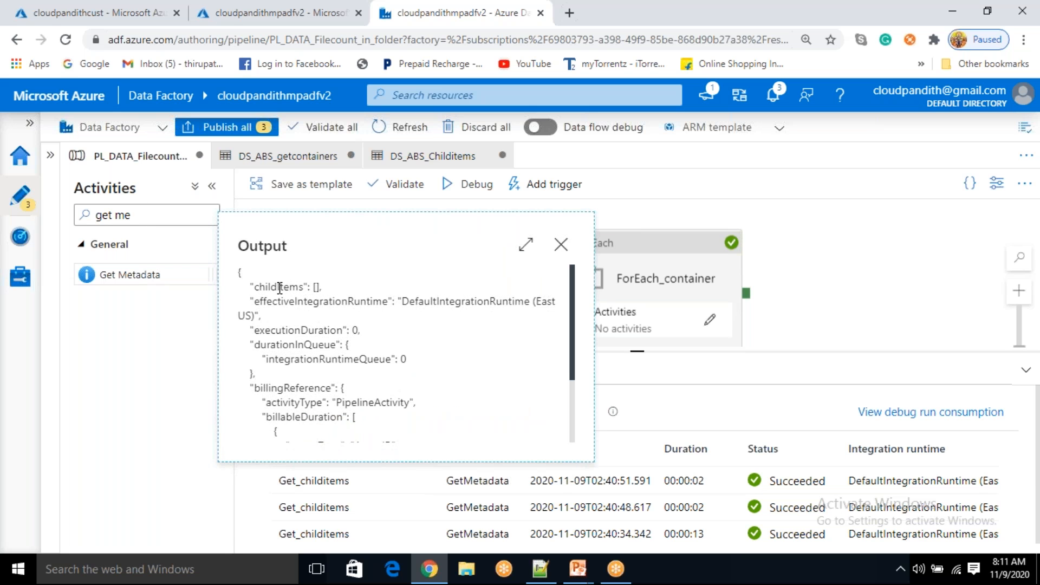
pyautogui.moveTo(272, 288); pyautogui.dragTo(318, 287)
pyautogui.click(561, 245)
# Open the inner activities of ForEach_container and review the Get Metadata part of the data flow diagram in the PowerPoint slideshow
pyautogui.click(711, 320)
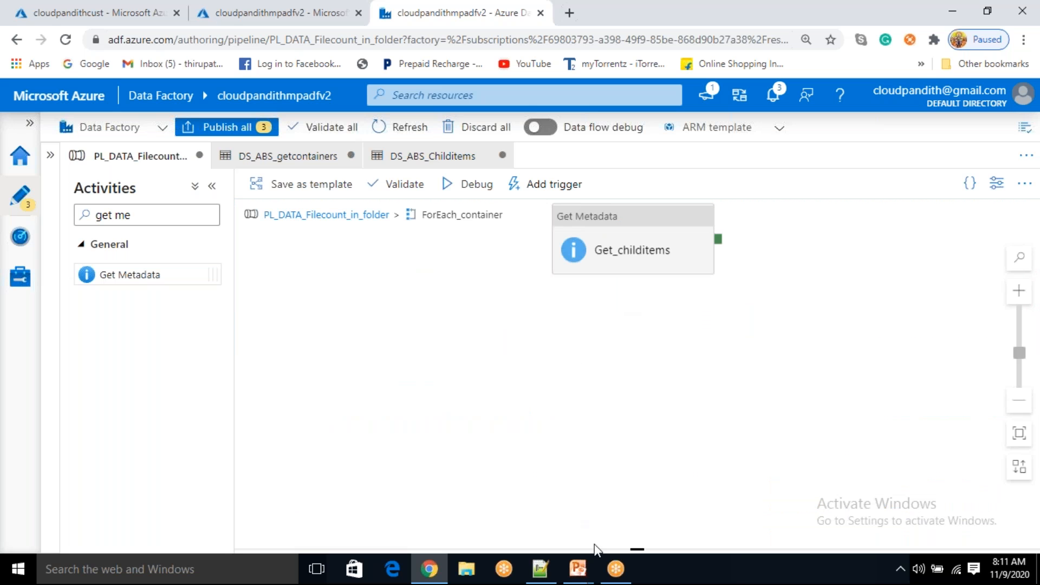
pyautogui.moveTo(578, 569)
pyautogui.click(615, 515)
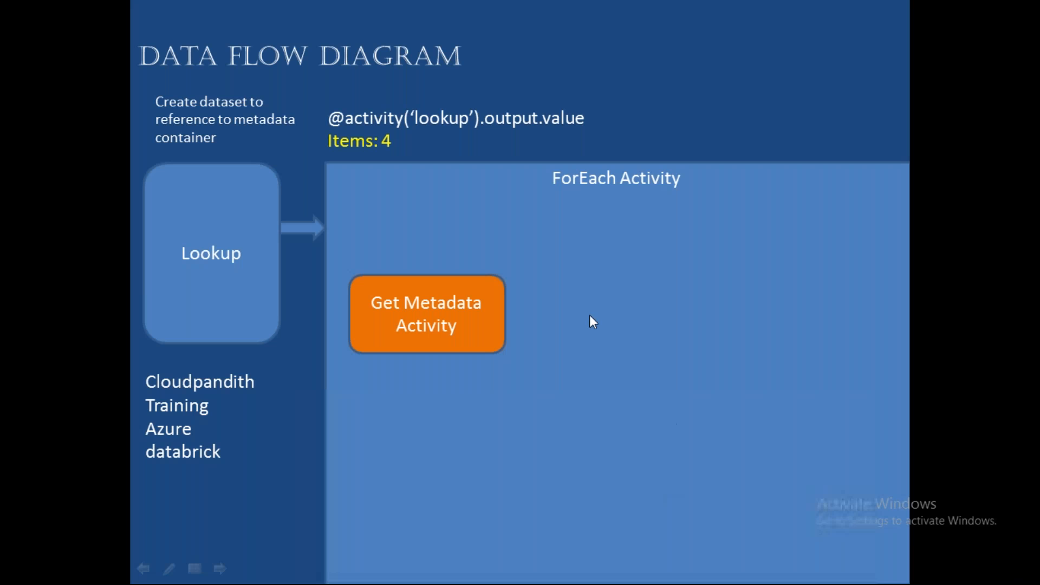
pyautogui.click(482, 346)
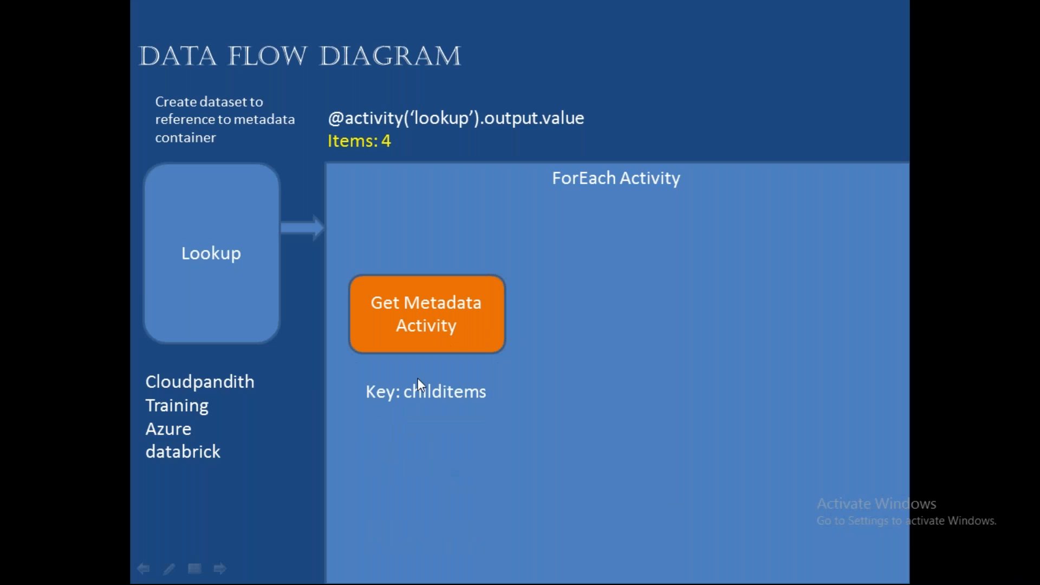
pyautogui.click(437, 421)
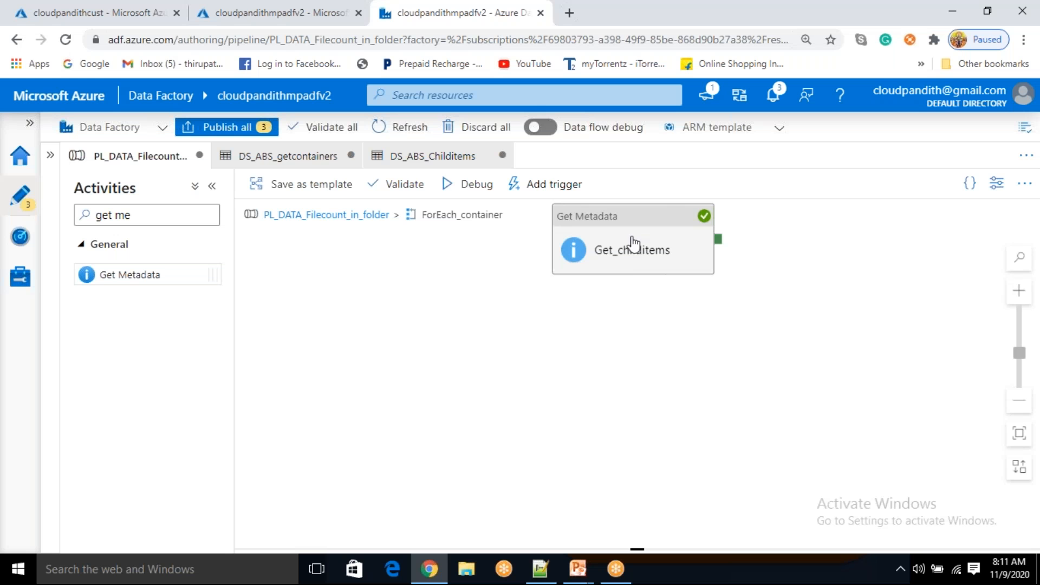
# Add an If Condition activity inside ForEach_container and connect the success output of Get_childitems to it
pyautogui.click(631, 239)
pyautogui.click(160, 216)
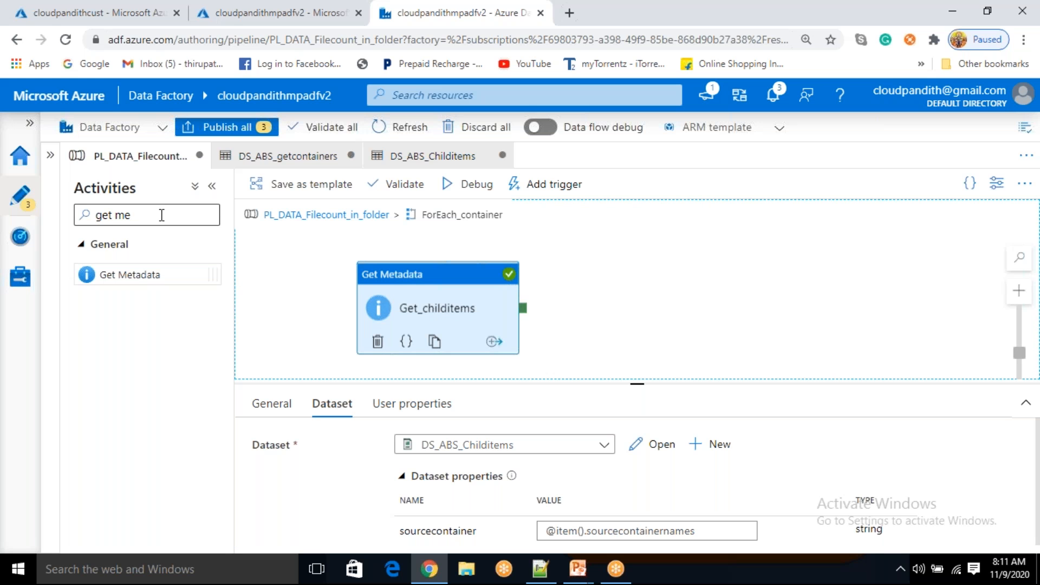
pyautogui.tripleClick(161, 215)
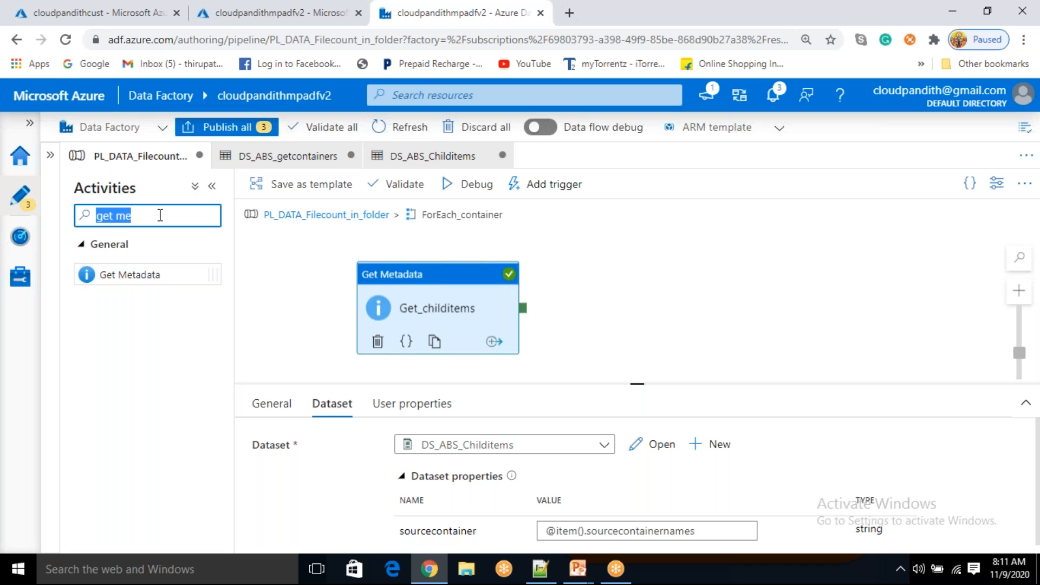
pyautogui.write('if')
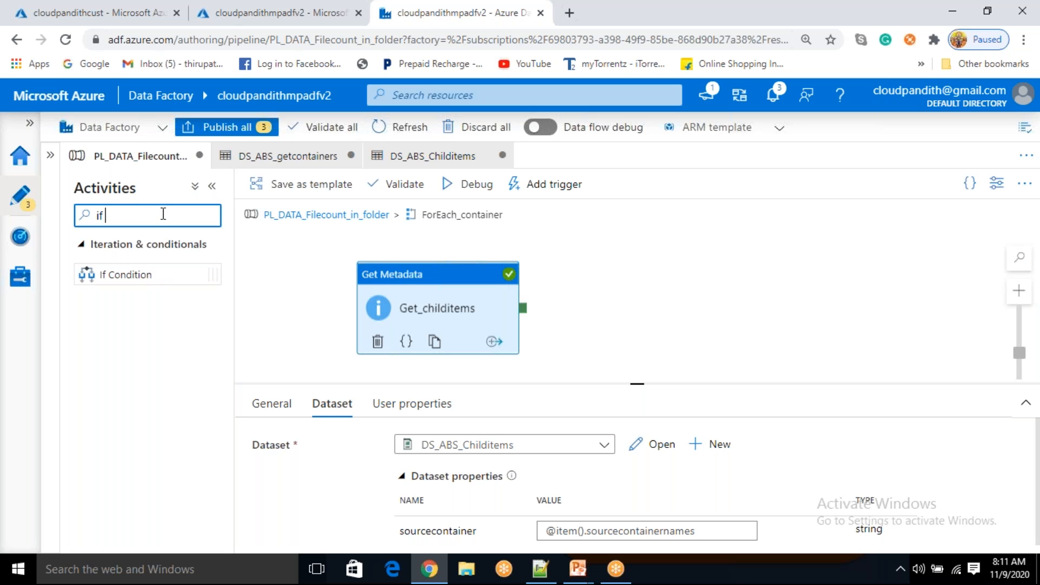
pyautogui.moveTo(128, 274); pyautogui.dragTo(670, 303)
pyautogui.moveTo(523, 323); pyautogui.dragTo(602, 325)
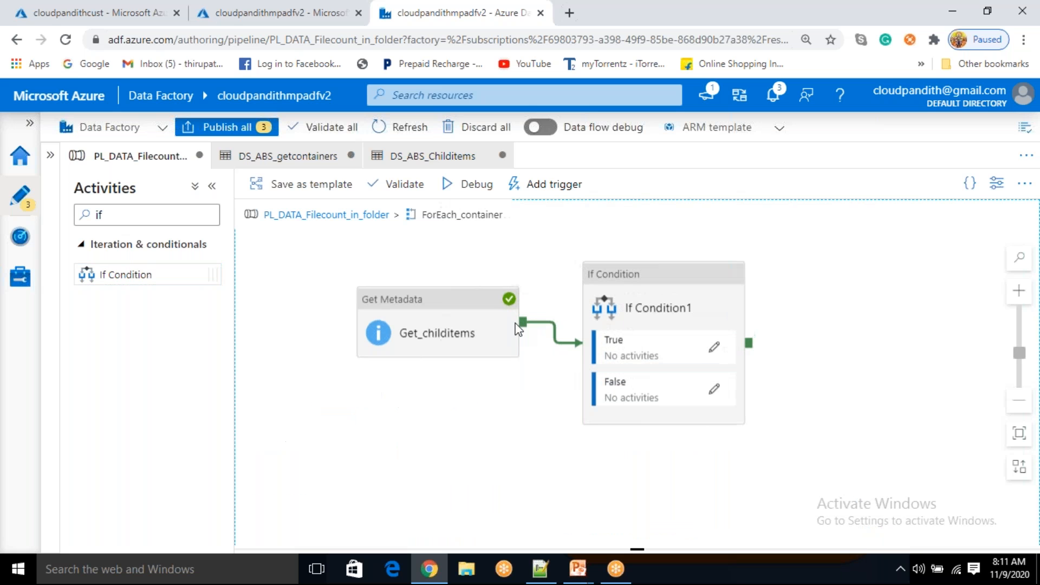
# Rename the If Condition activity, entering a name that begins with iffilecountisnot
pyautogui.click(657, 303)
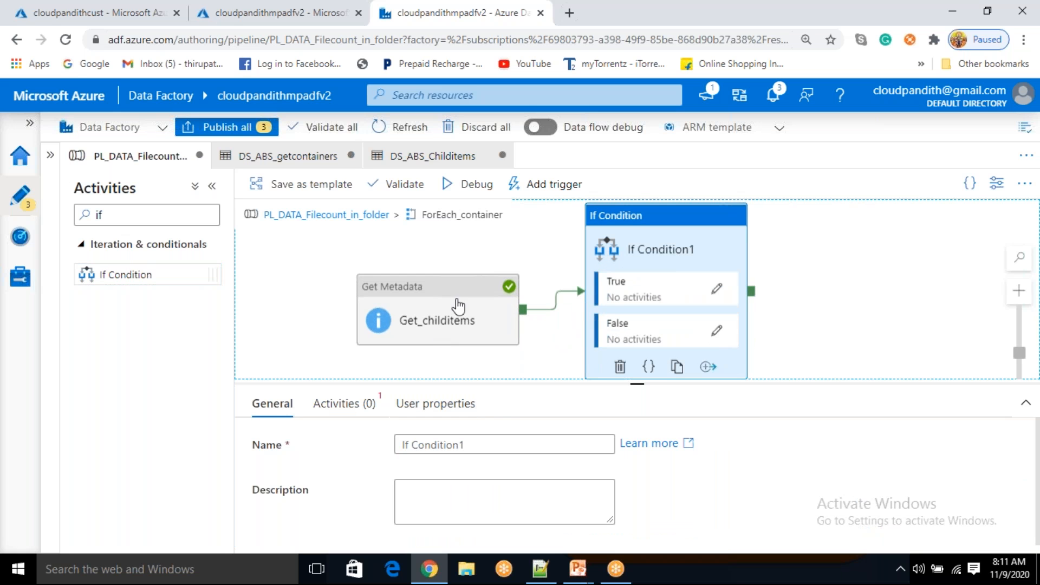
pyautogui.tripleClick(440, 443)
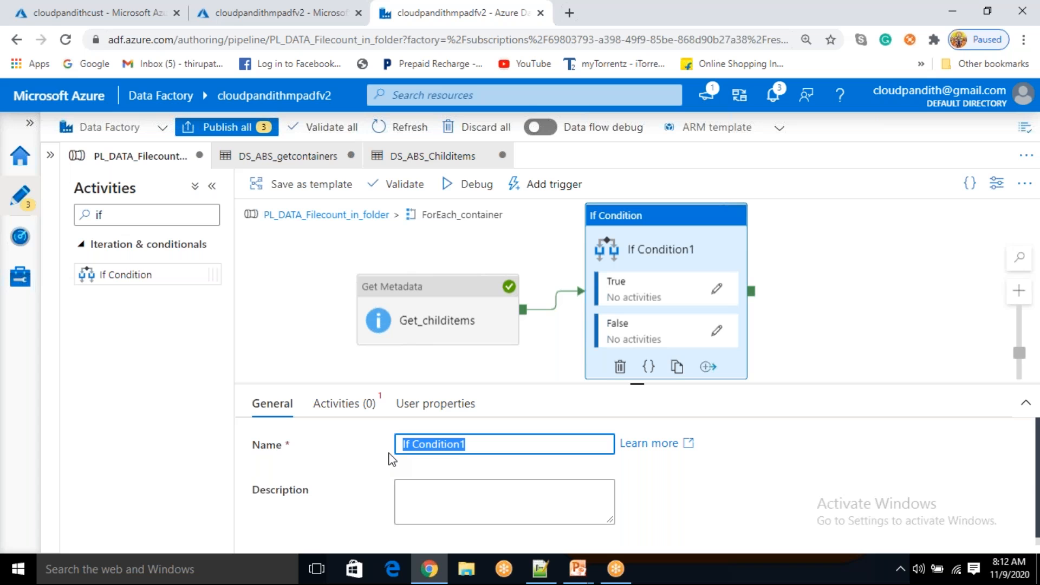
pyautogui.press('BackSpace')
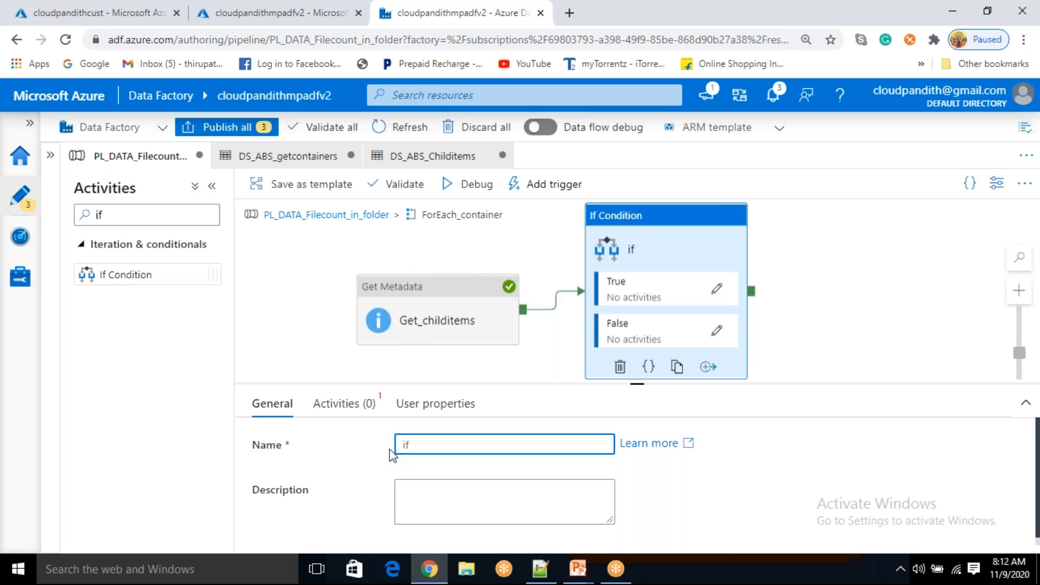
pyautogui.write('filecountisnot')
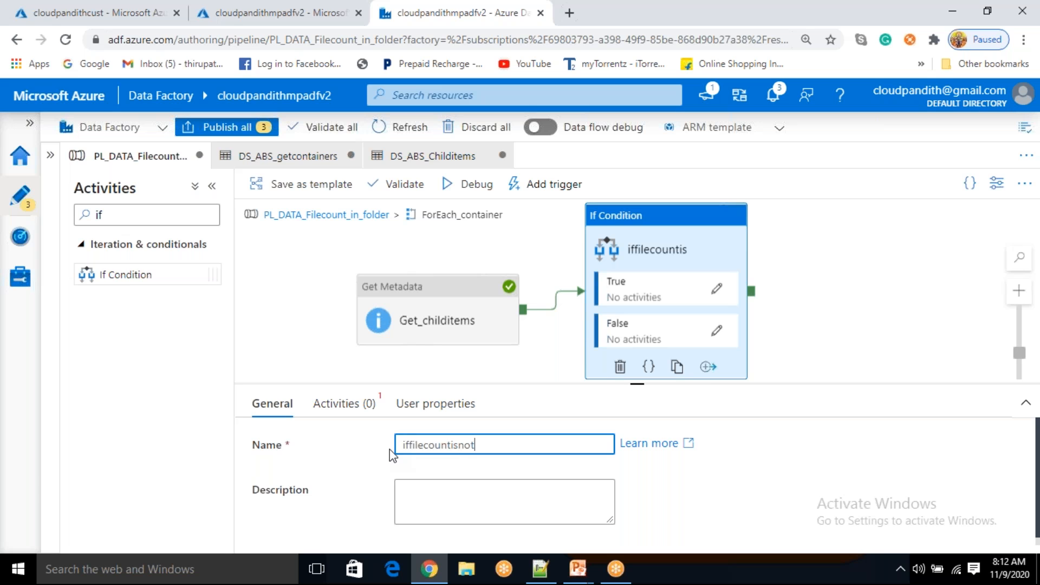
# Name the If Condition activity if_file_count_is_not_zero, with underscores separating the words
pyautogui.write('zero')
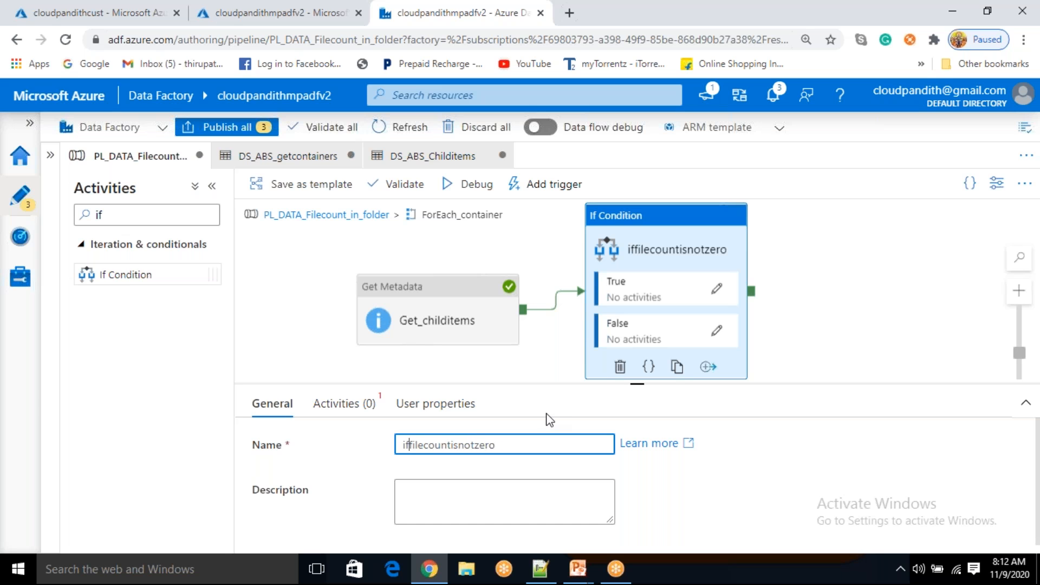
pyautogui.write('_file')
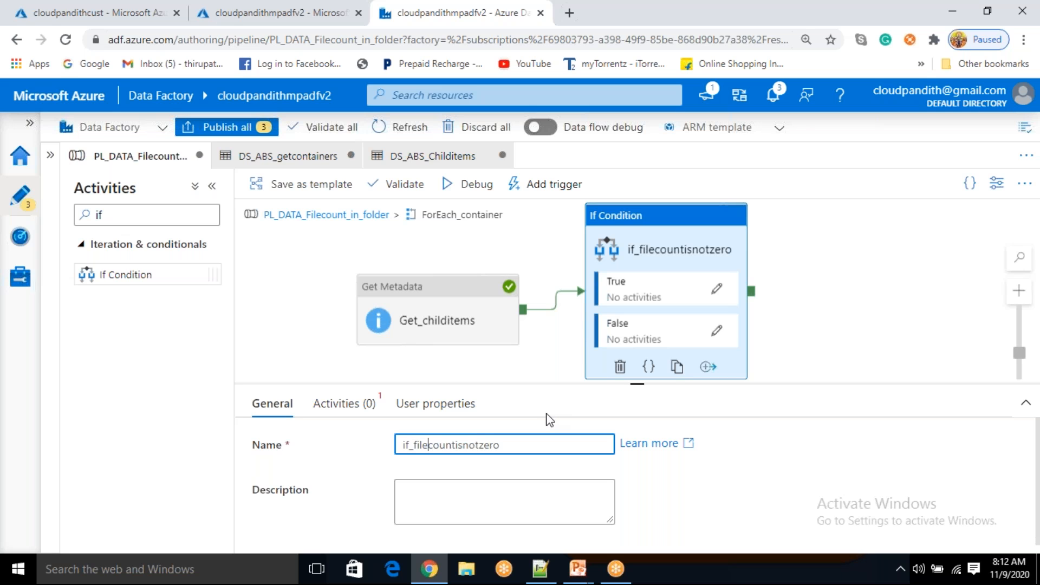
pyautogui.write('_')
pyautogui.press('Right')
pyautogui.press('Right')
pyautogui.press('Right')
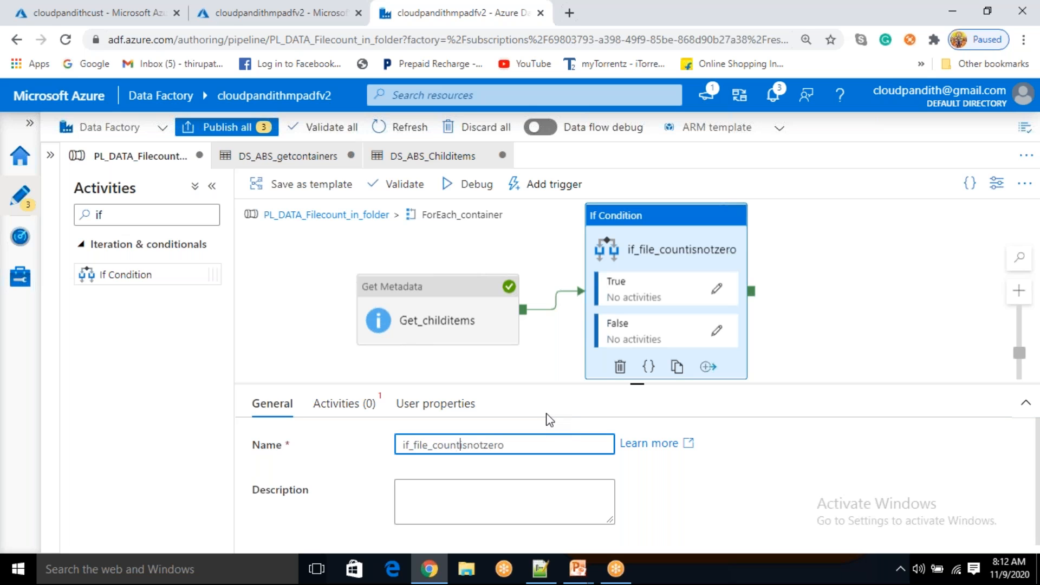
pyautogui.write('_')
pyautogui.press('Right')
pyautogui.press('Right')
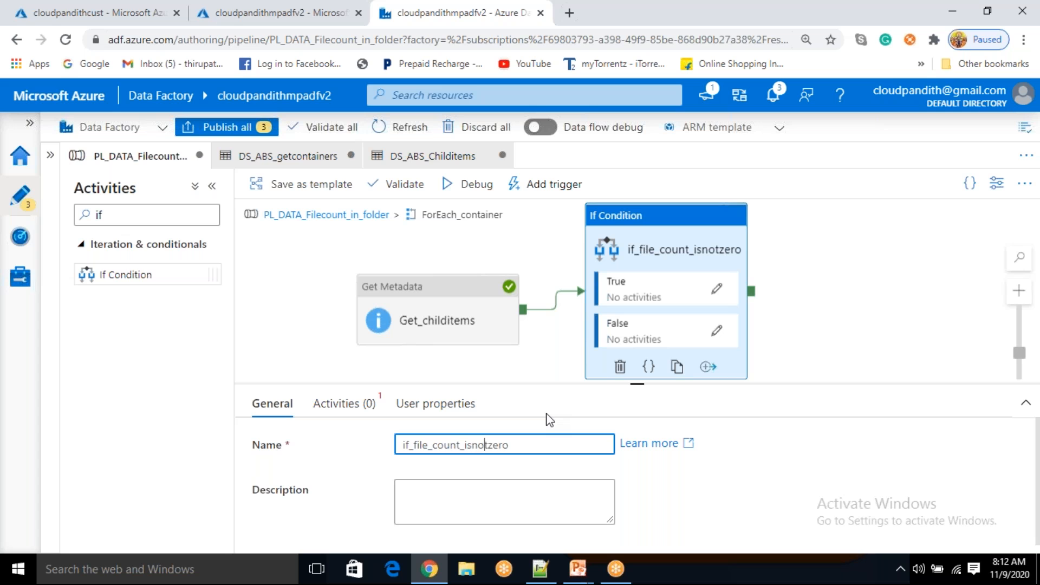
pyautogui.write('_')
pyautogui.press('Right')
pyautogui.press('Right')
pyautogui.press('Right')
pyautogui.write('_')
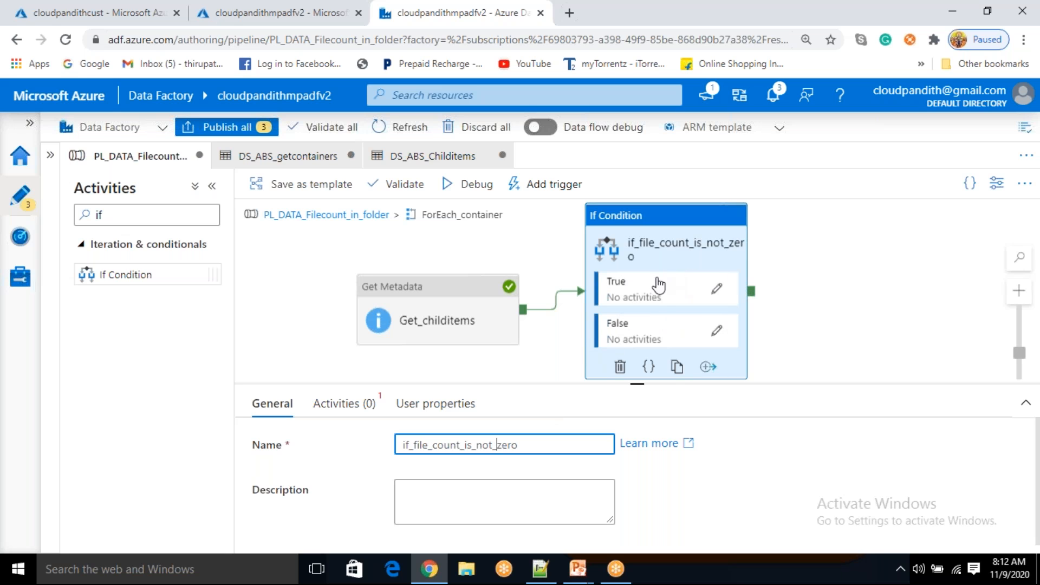
# Remove "not" from the If Condition activity's name so it reads if_file_count_is__zero
pyautogui.click(495, 444)
pyautogui.press('BackSpace')
pyautogui.press('BackSpace')
pyautogui.press('BackSpace')
pyautogui.press('BackSpace')
pyautogui.press('BackSpace')
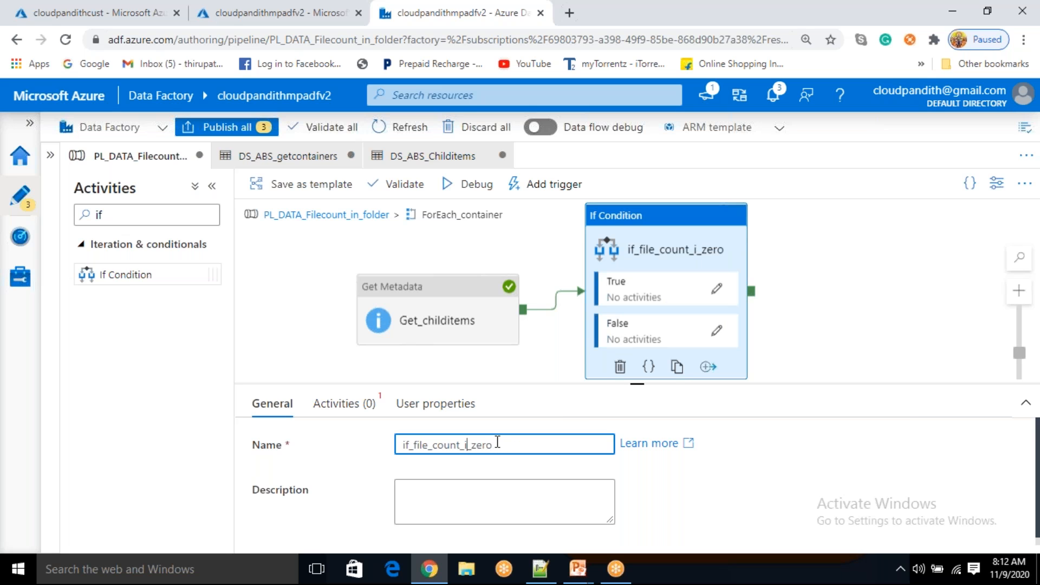
pyautogui.write('s_')
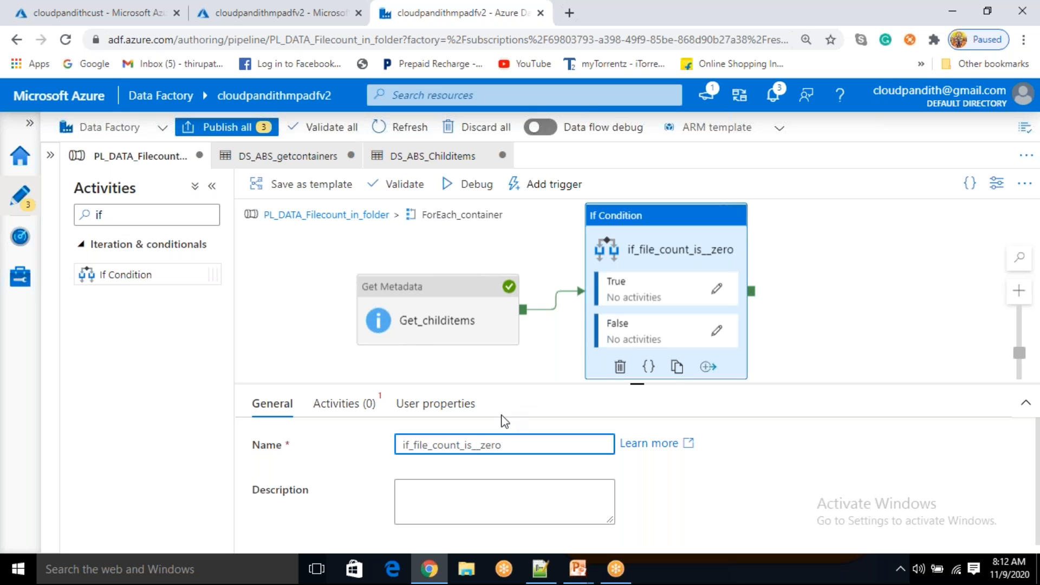
pyautogui.click(365, 406)
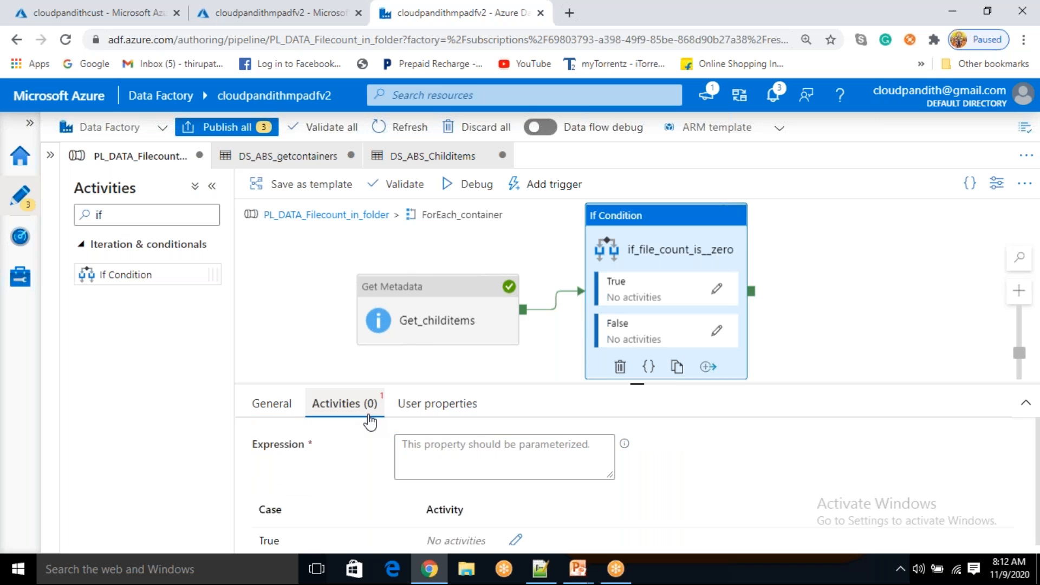
pyautogui.click(423, 450)
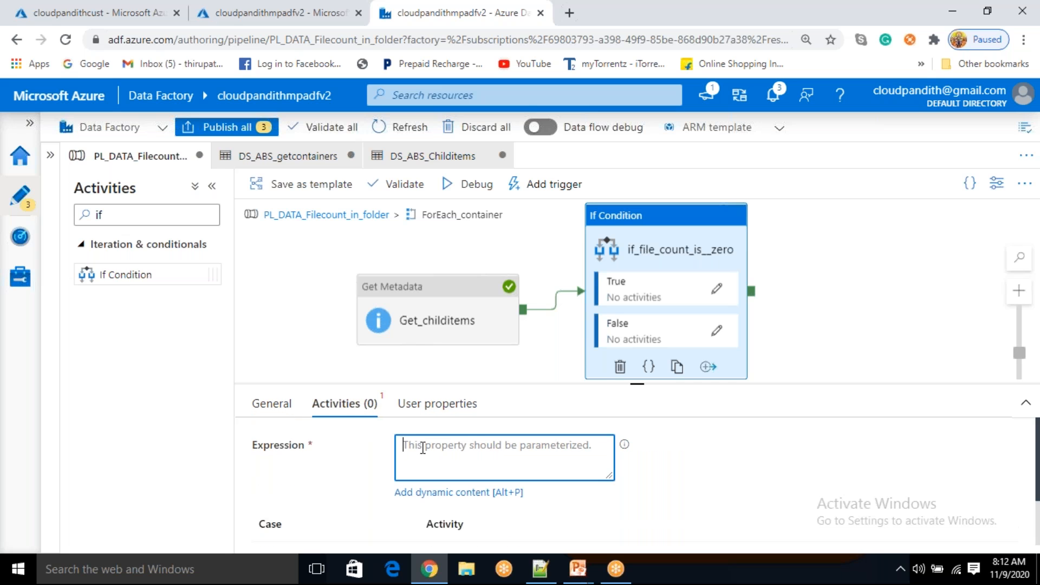
pyautogui.click(415, 493)
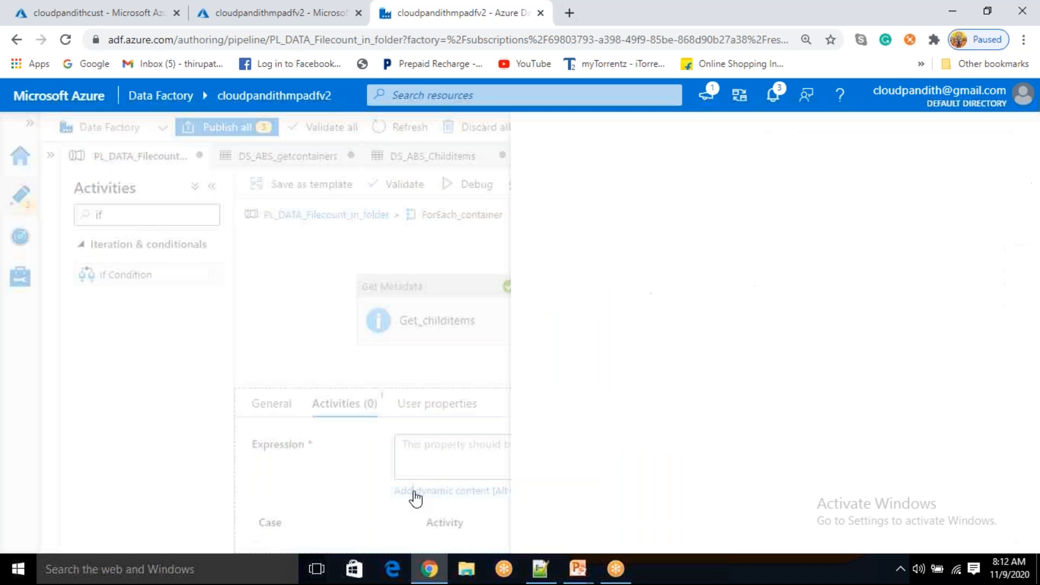
pyautogui.scroll(-3, 685, 428)
pyautogui.scroll(-5, 685, 433)
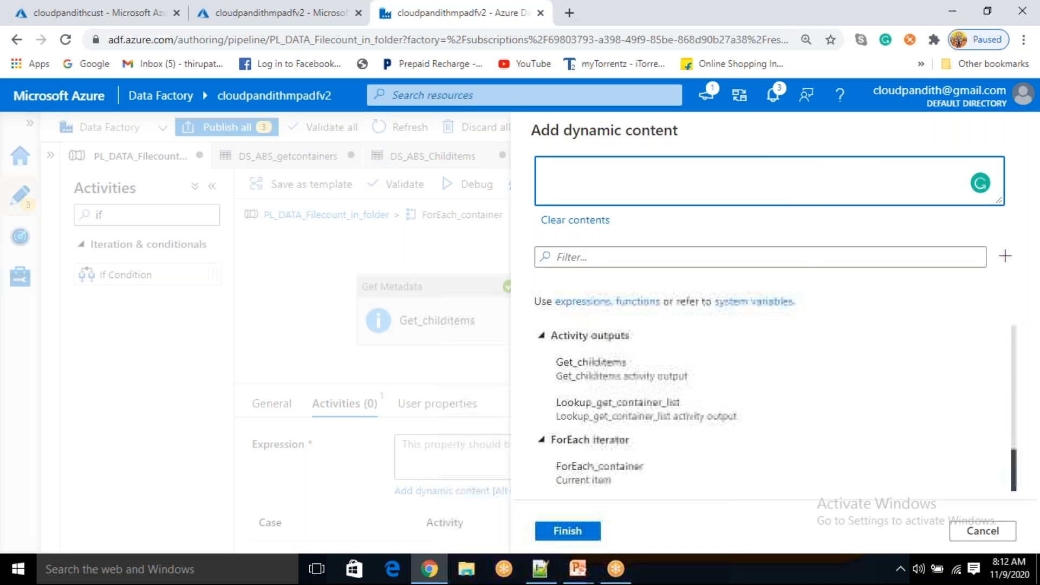
pyautogui.scroll(2, 622, 476)
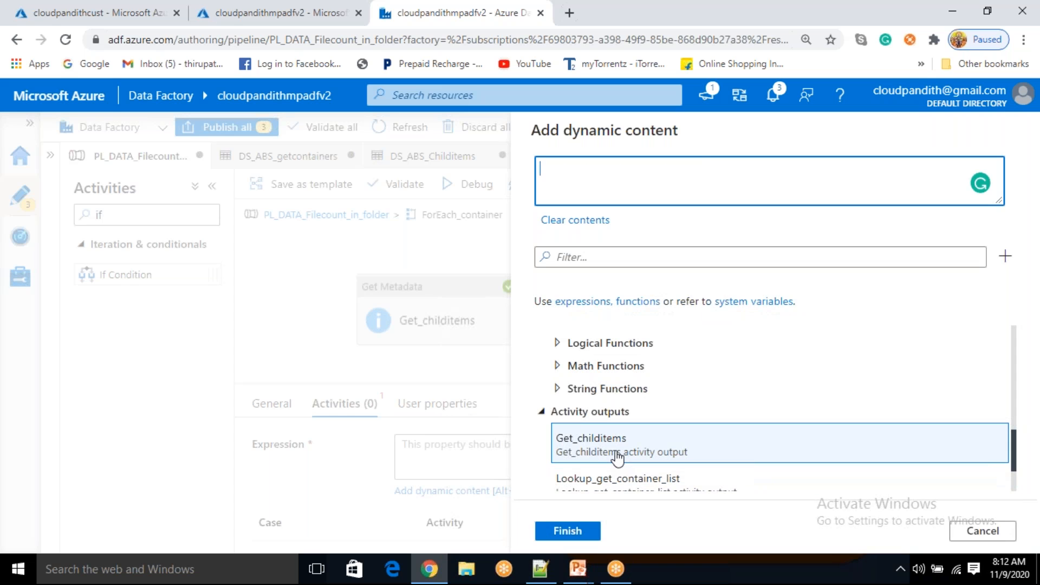
pyautogui.click(616, 457)
pyautogui.write('.child')
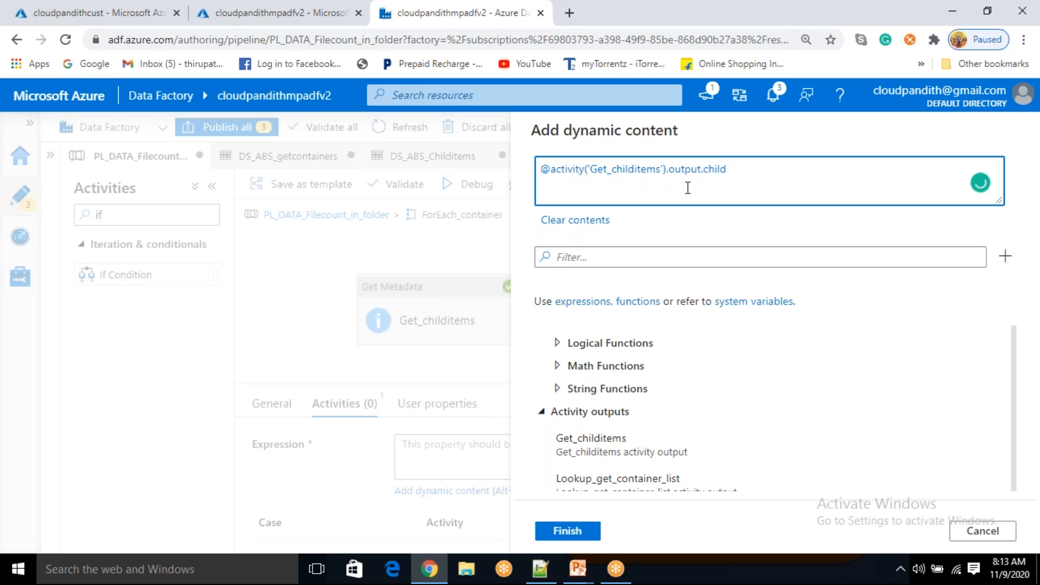
pyautogui.write('ites')
pyautogui.write('s')
pyautogui.moveTo(541, 169); pyautogui.dragTo(774, 168)
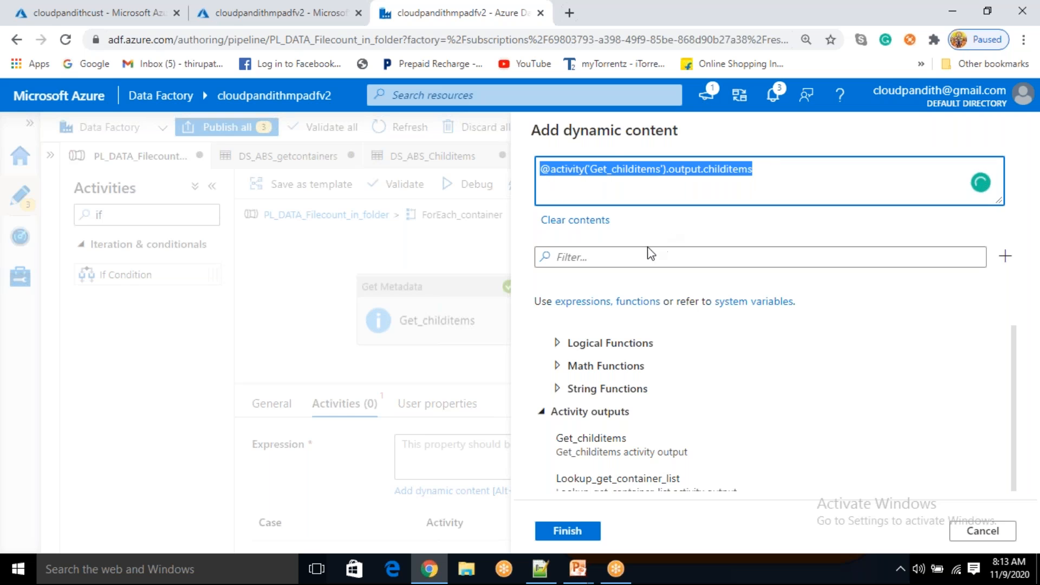
# Filter the dynamic content functions for "length"
pyautogui.click(629, 257)
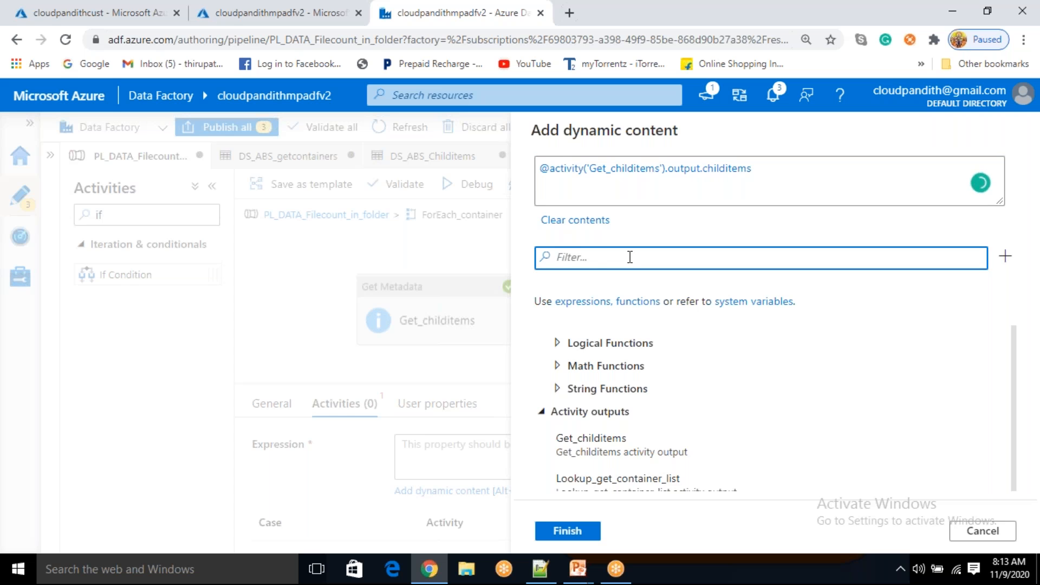
pyautogui.write('lewngth')
pyautogui.press('BackSpace')
pyautogui.press('BackSpace')
pyautogui.press('BackSpace')
pyautogui.press('BackSpace')
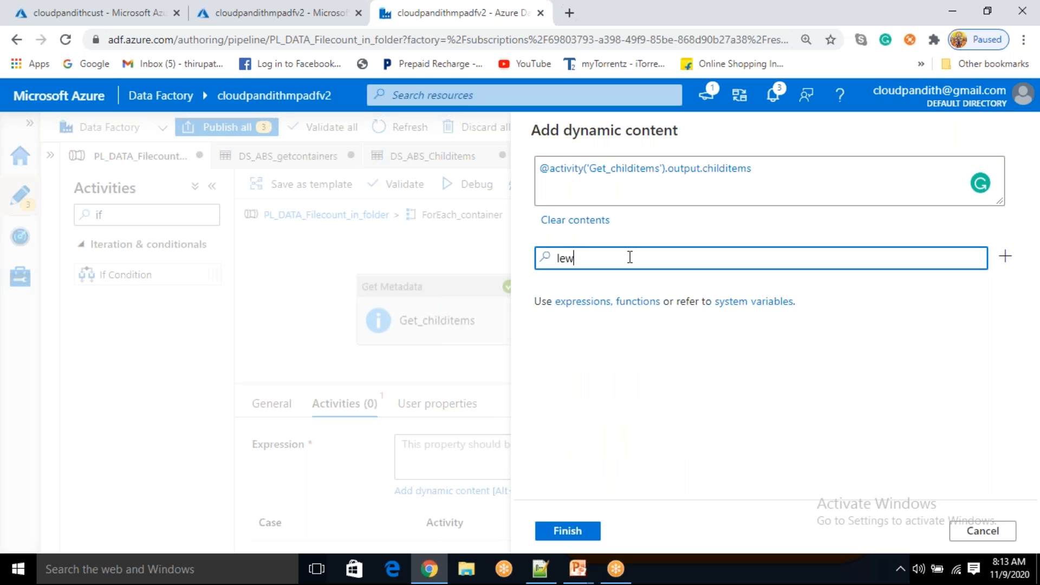
pyautogui.write('ngth')
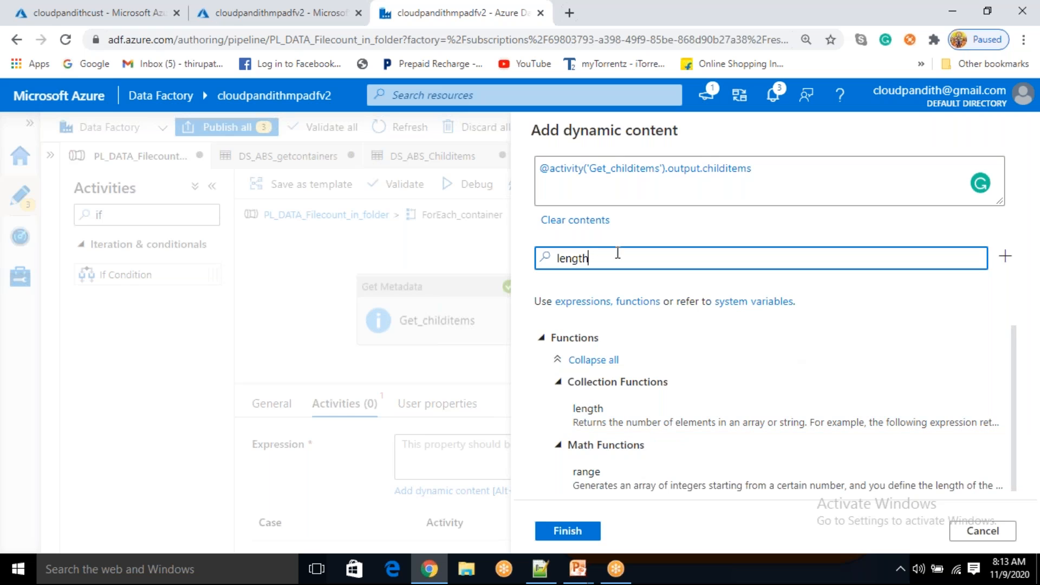
pyautogui.click(551, 169)
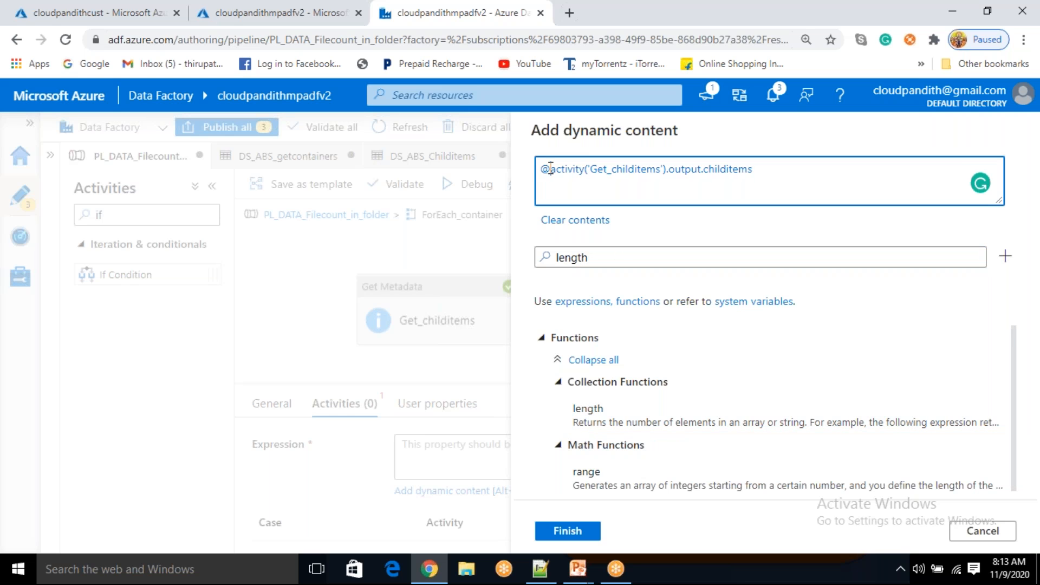
pyautogui.write('lenmgt')
pyautogui.press('BackSpace')
pyautogui.press('BackSpace')
pyautogui.press('BackSpace')
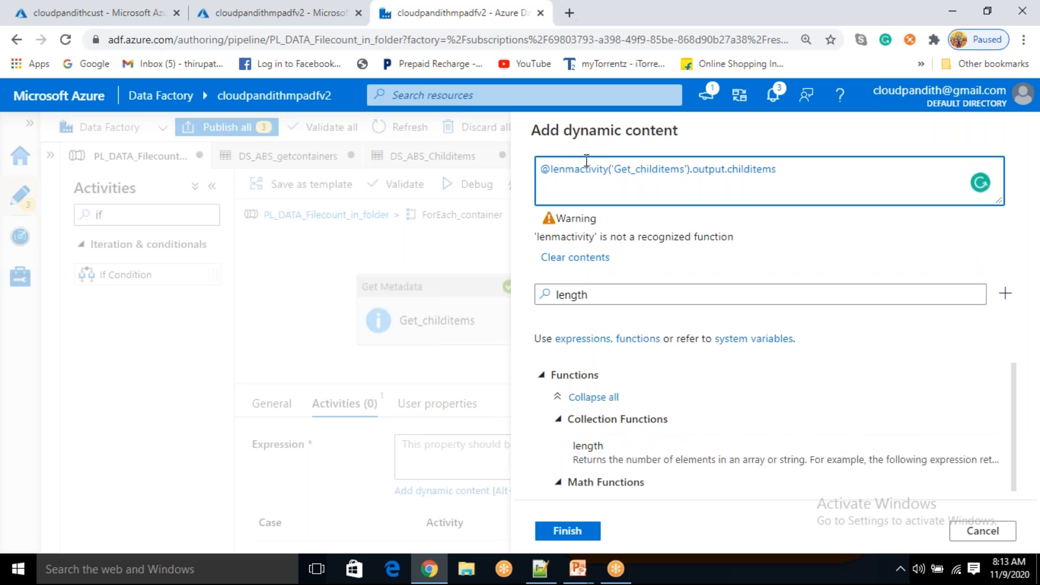
pyautogui.write('gth(')
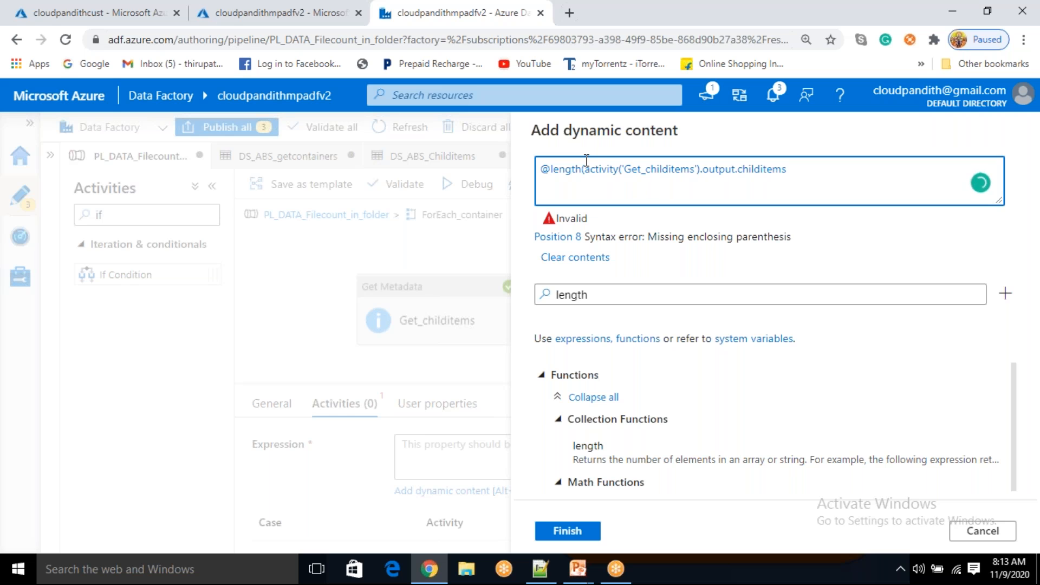
pyautogui.write(')')
pyautogui.press('Left')
pyautogui.press('Left')
pyautogui.press('Left')
pyautogui.press('Left')
pyautogui.press('Left')
pyautogui.press('Left')
pyautogui.press('Left')
pyautogui.press('Left')
pyautogui.press('Left')
pyautogui.press('Left')
pyautogui.press('Left')
pyautogui.press('Left')
pyautogui.press('Left')
pyautogui.press('Left')
pyautogui.press('Left')
pyautogui.press('Left')
pyautogui.press('Left')
pyautogui.press('Left')
pyautogui.press('Left')
pyautogui.press('Left')
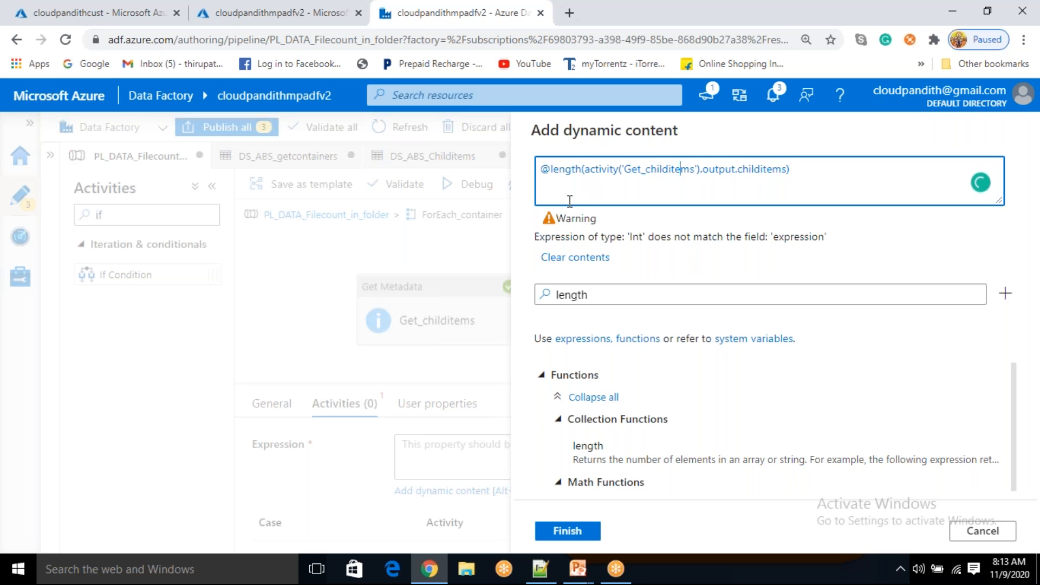
pyautogui.press('Left')
pyautogui.press('Left')
pyautogui.write('st')
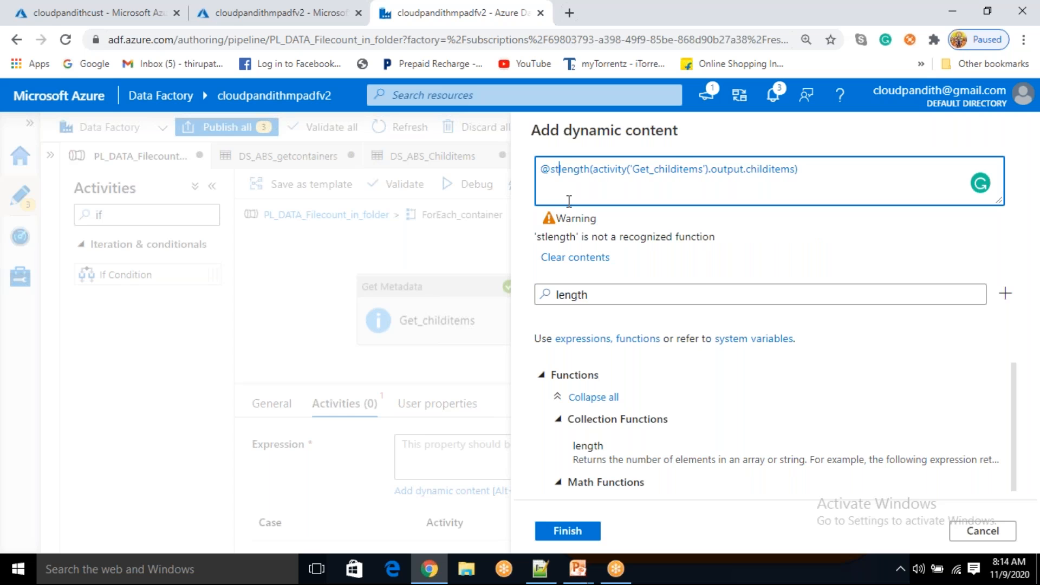
pyautogui.press('BackSpace')
pyautogui.press('BackSpace')
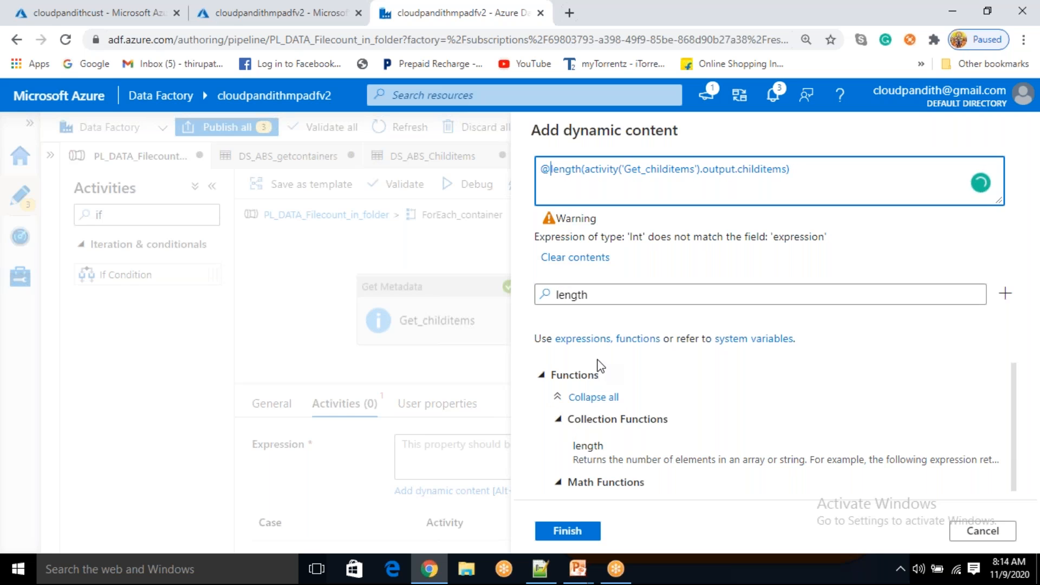
# Clear the function filter, collapse the system variables and look through the available functions for type conversions such as int and string
pyautogui.moveTo(599, 290); pyautogui.dragTo(522, 279)
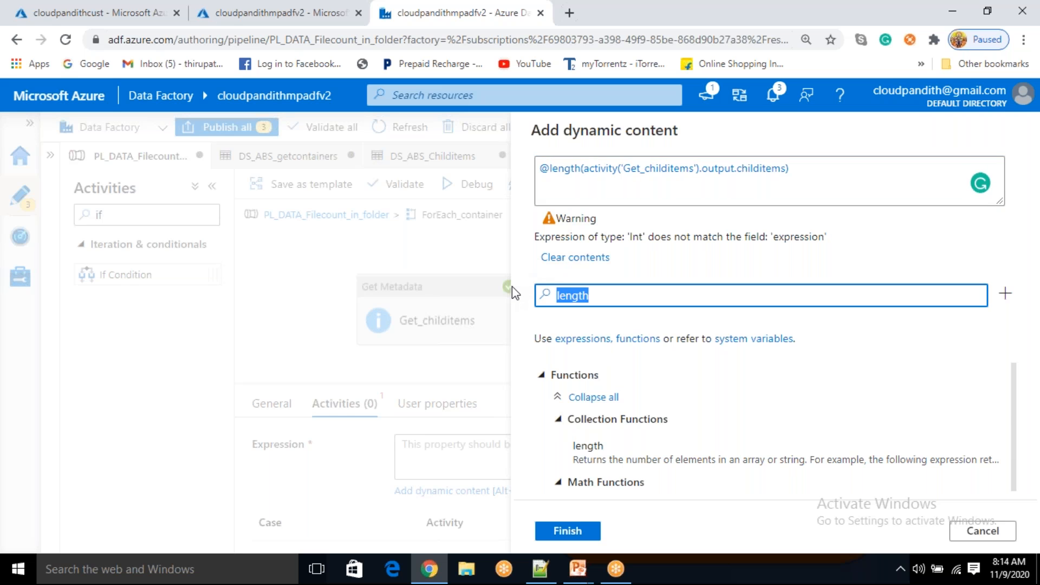
pyautogui.press('BackSpace')
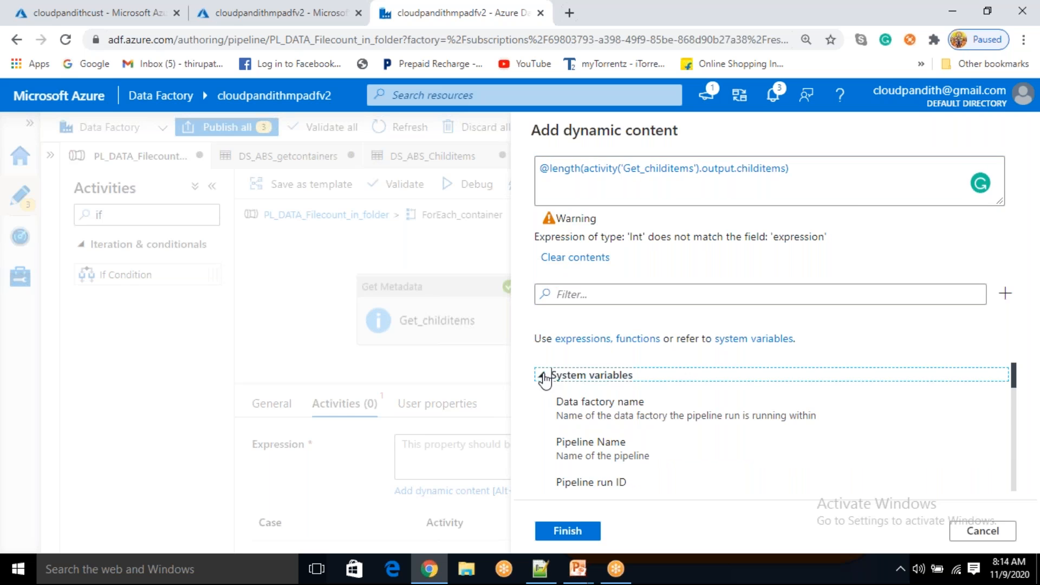
pyautogui.click(542, 375)
pyautogui.click(558, 465)
pyautogui.scroll(-5, 563, 469)
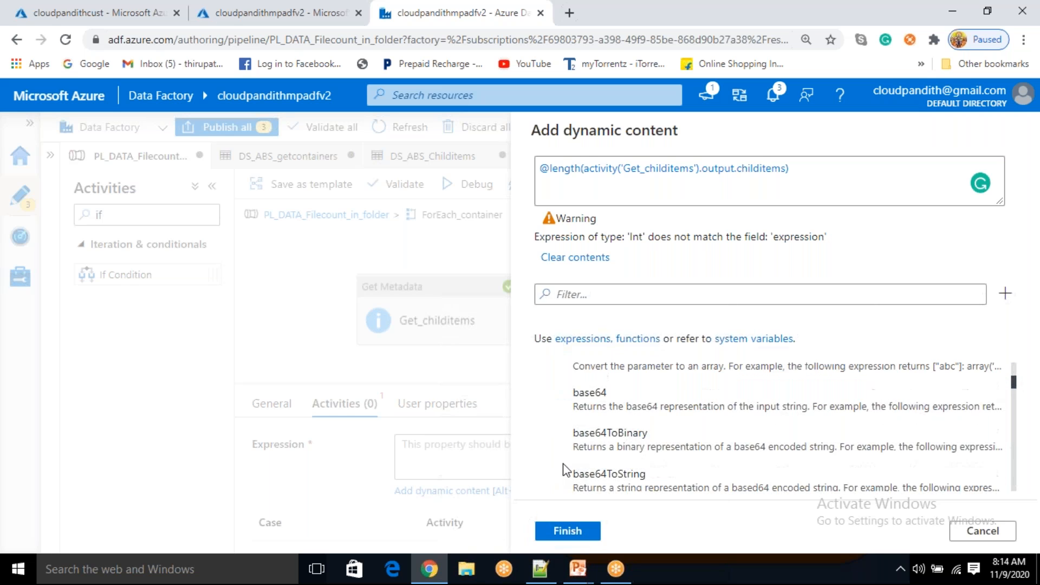
pyautogui.scroll(-5, 566, 466)
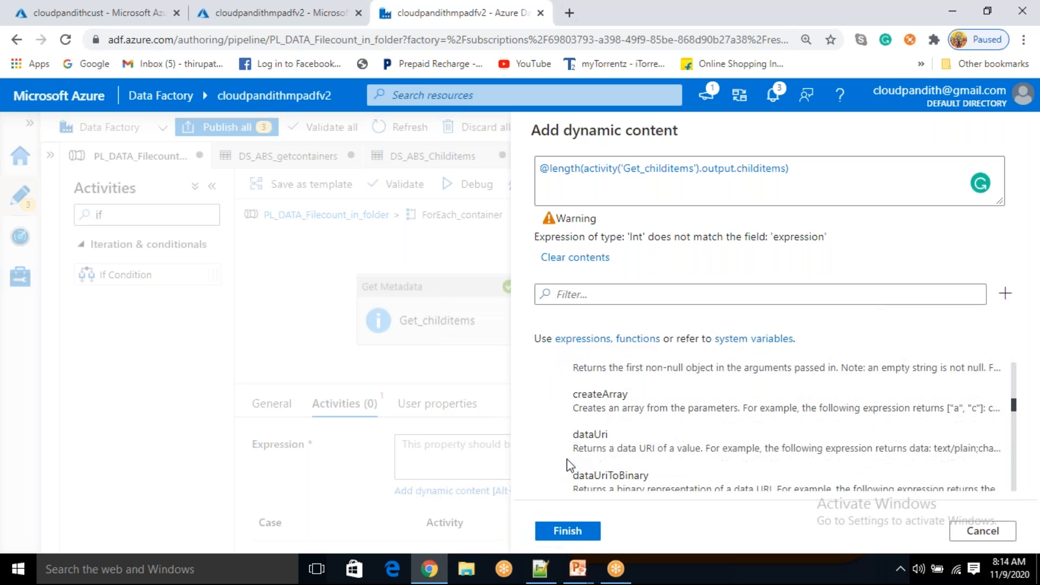
pyautogui.scroll(-5, 570, 463)
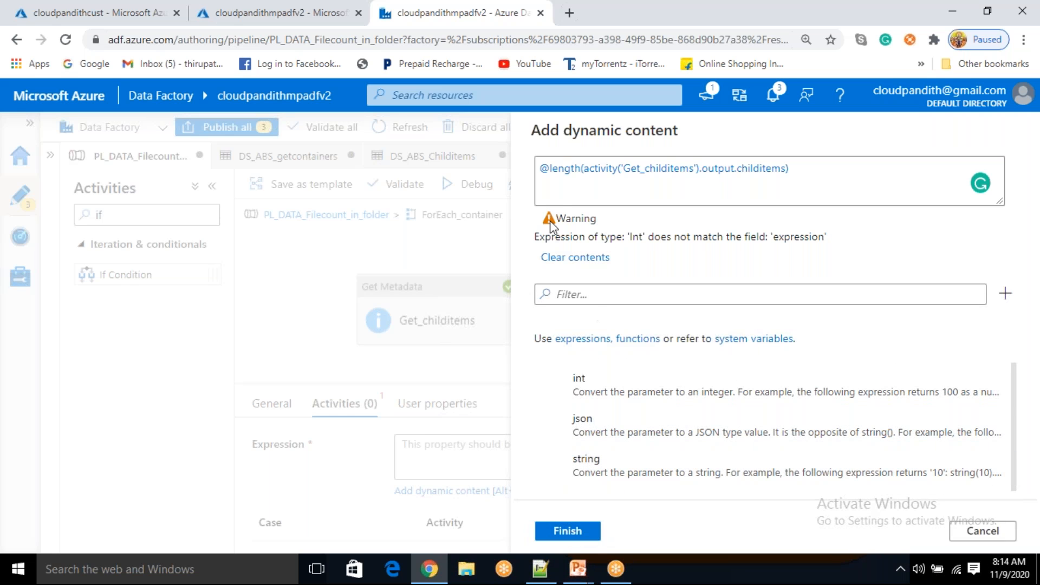
pyautogui.click(551, 170)
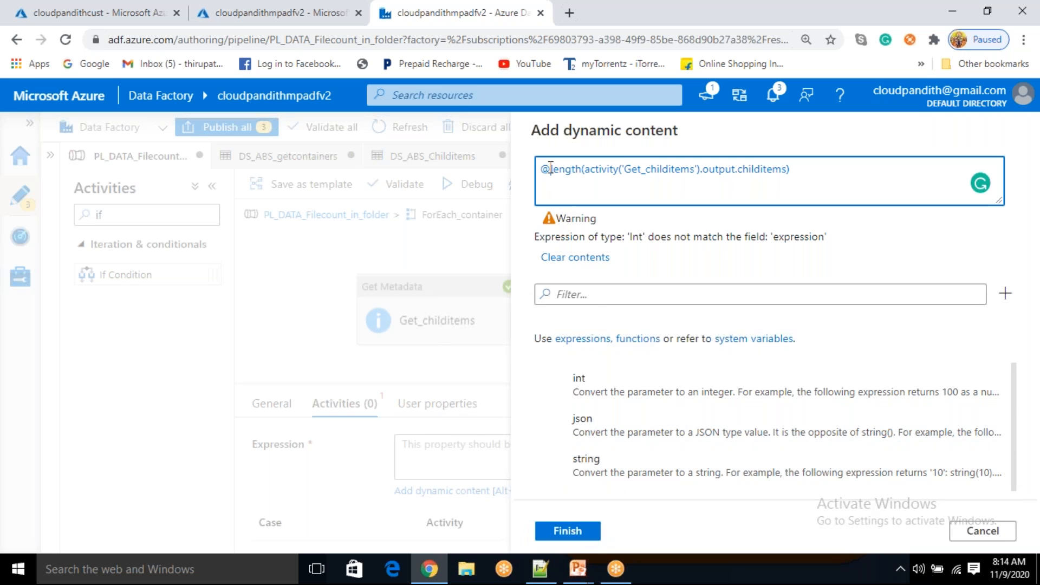
pyautogui.write('string(')
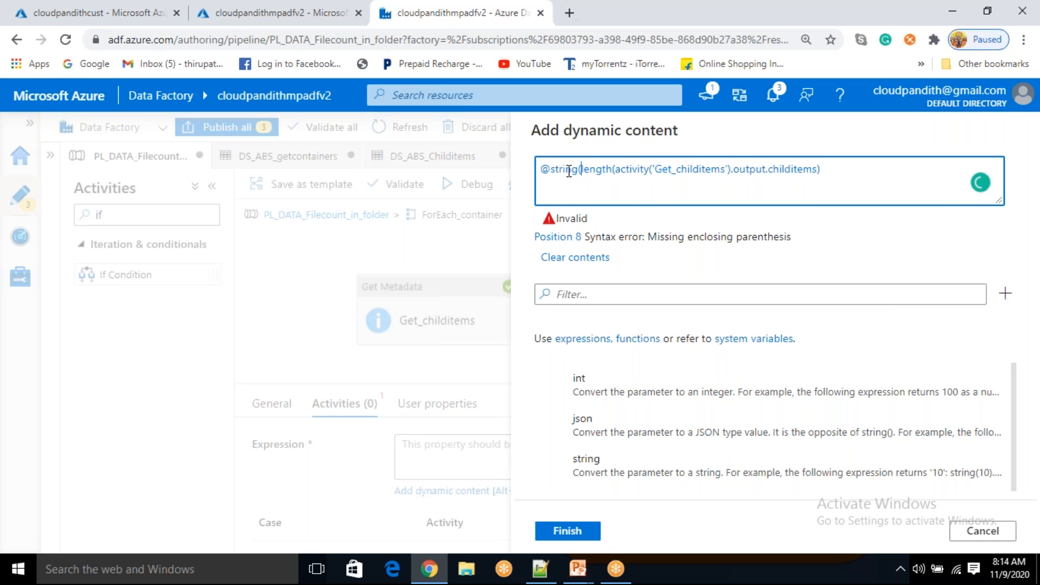
pyautogui.press('BackSpace')
pyautogui.press('BackSpace')
pyautogui.press('BackSpace')
pyautogui.press('BackSpace')
pyautogui.press('BackSpace')
pyautogui.press('BackSpace')
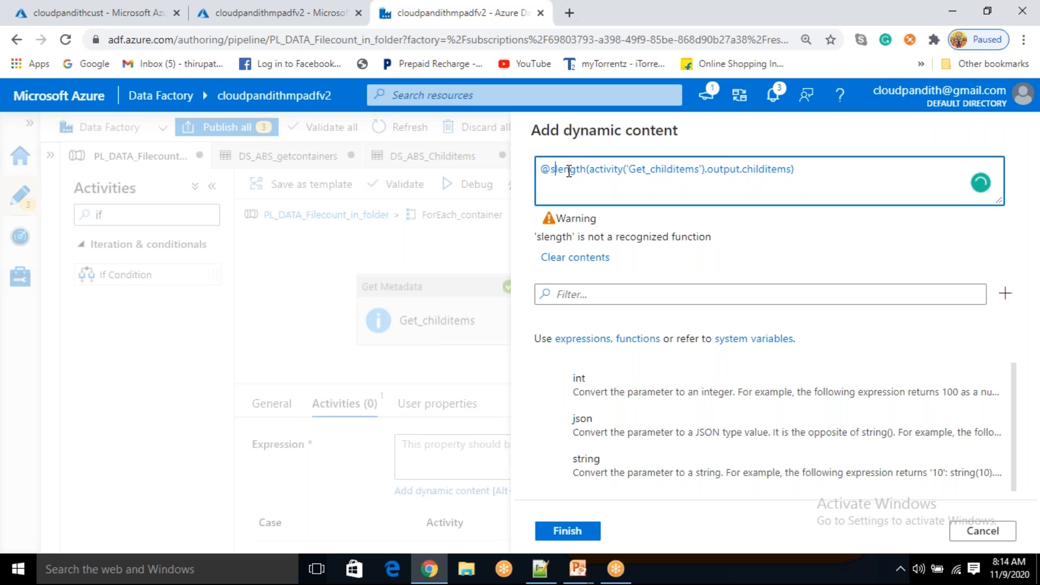
pyautogui.press('BackSpace')
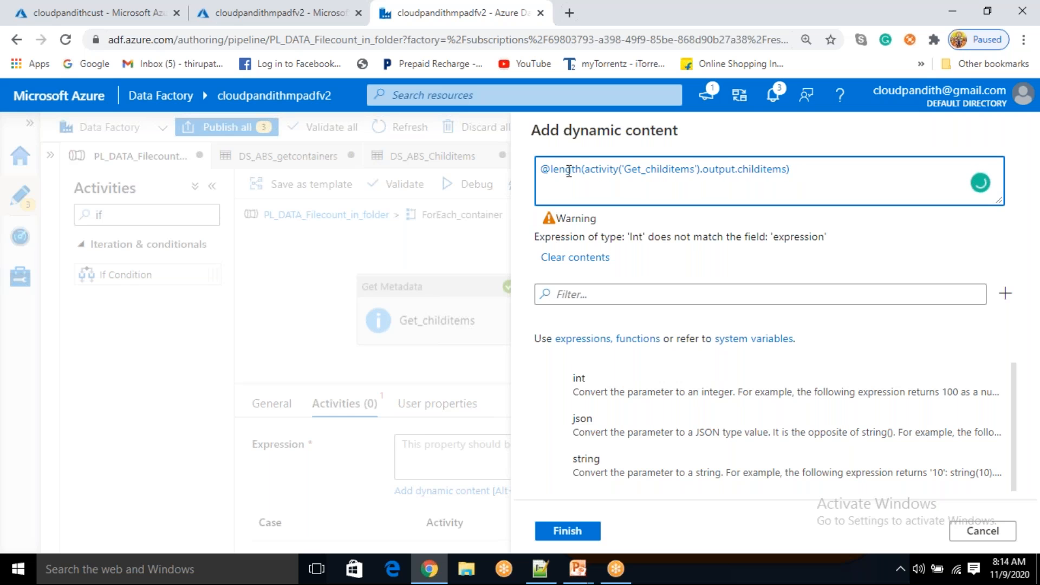
pyautogui.write('(')
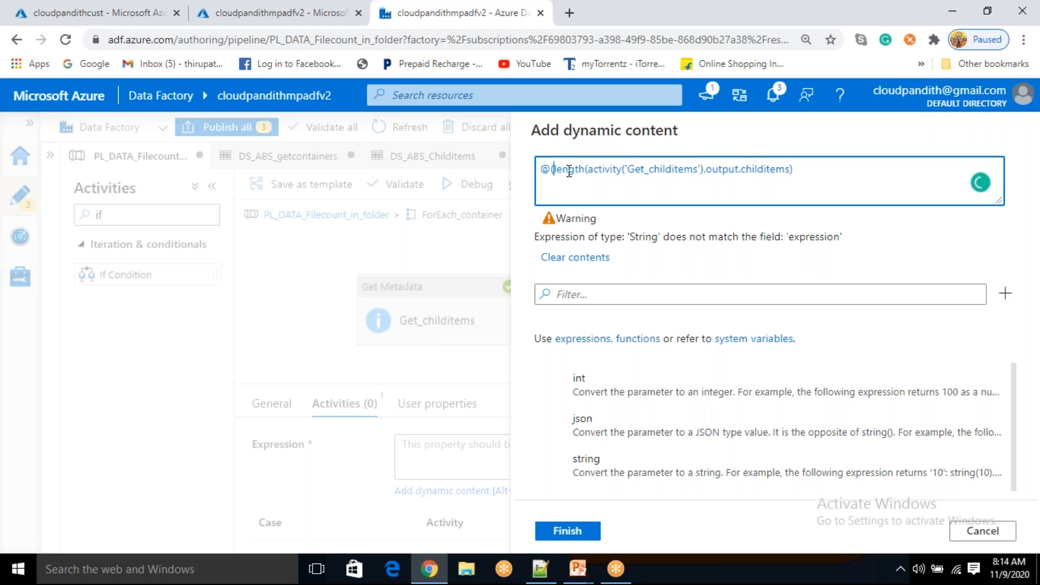
pyautogui.press('Left')
pyautogui.write('equals')
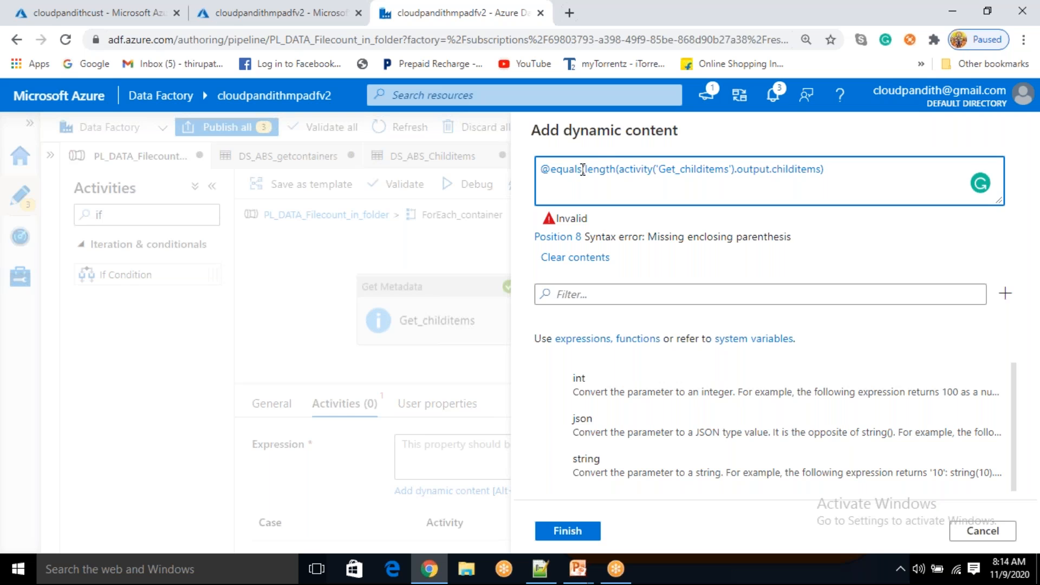
pyautogui.moveTo(592, 170); pyautogui.dragTo(826, 178)
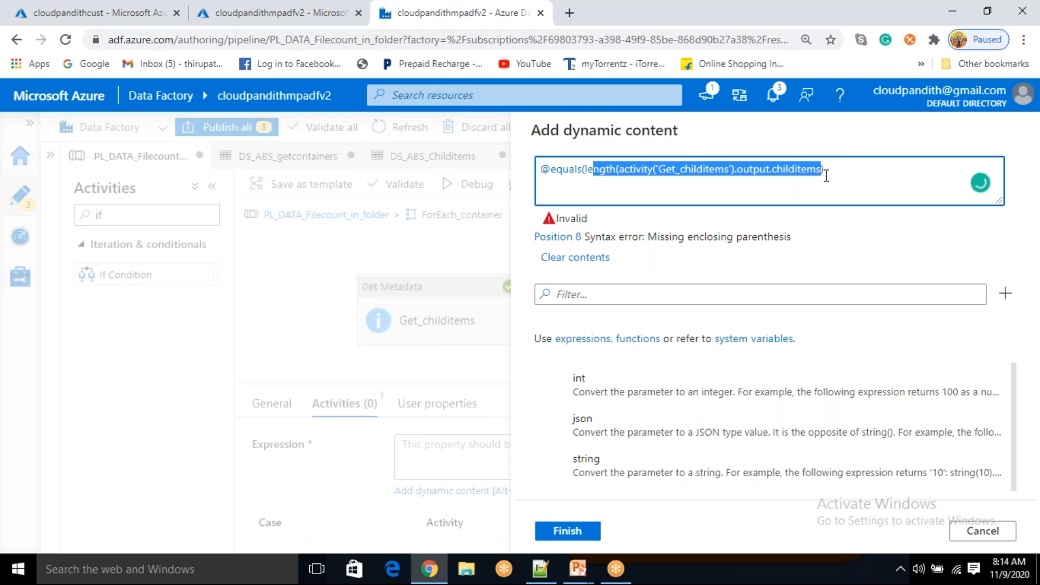
pyautogui.click(826, 178)
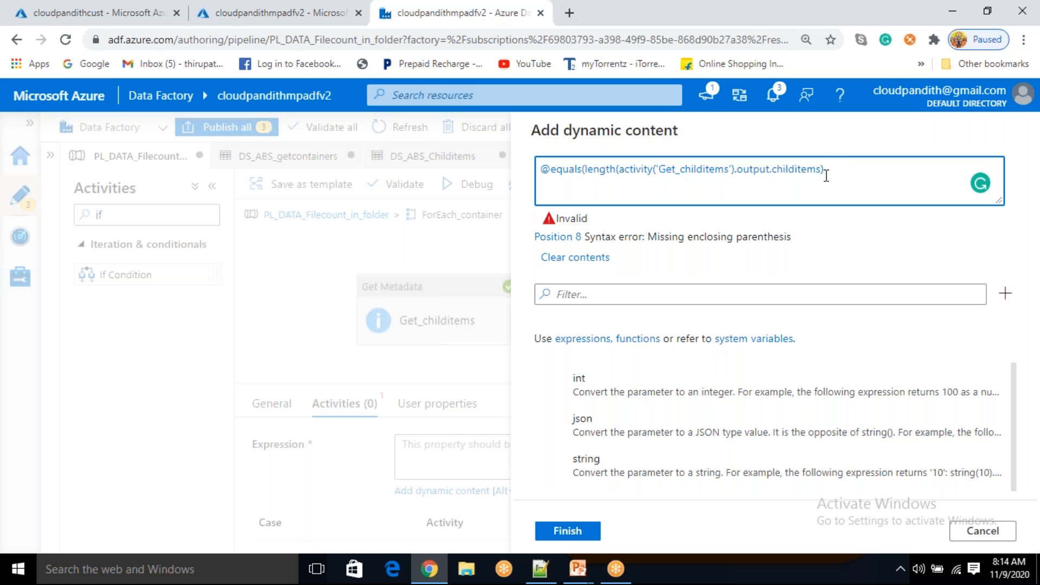
pyautogui.moveTo(826, 171); pyautogui.dragTo(601, 181)
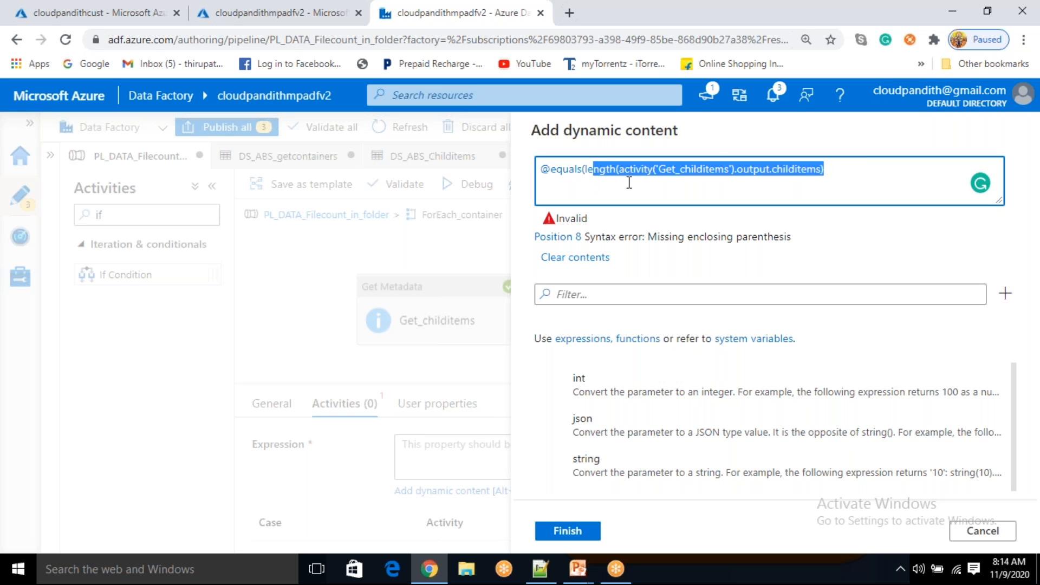
pyautogui.click(844, 169)
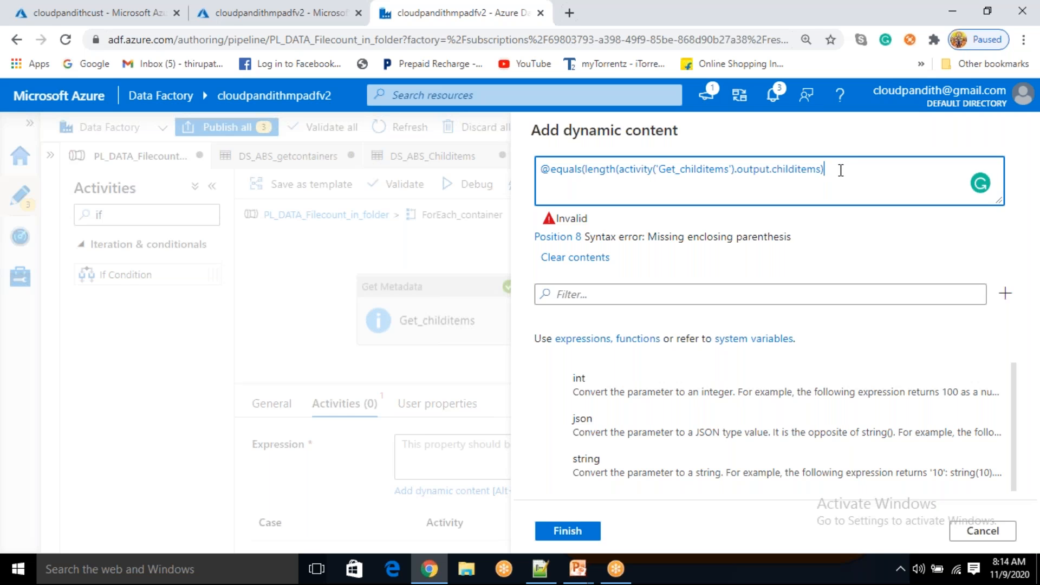
pyautogui.write(",'0')")
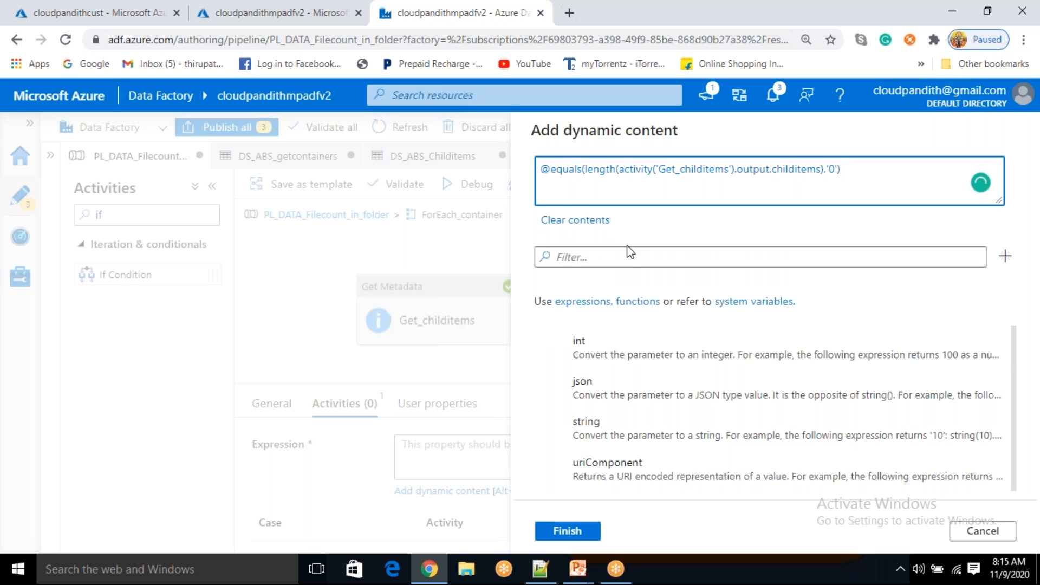
# Examine the parts of the equals expression: the function name, the length of the child items and the compared value
pyautogui.doubleClick(564, 169)
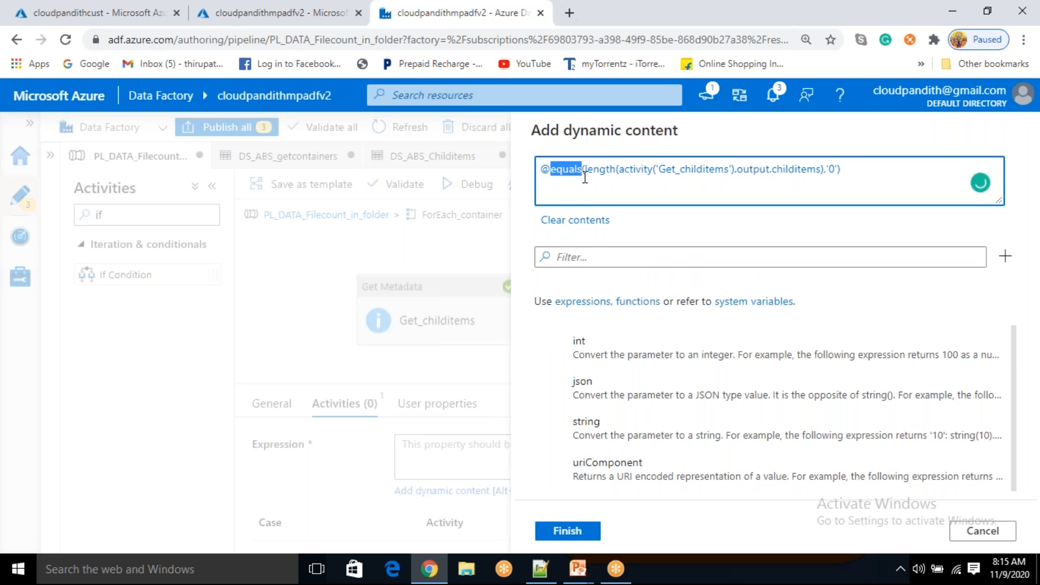
pyautogui.moveTo(587, 169); pyautogui.dragTo(822, 164)
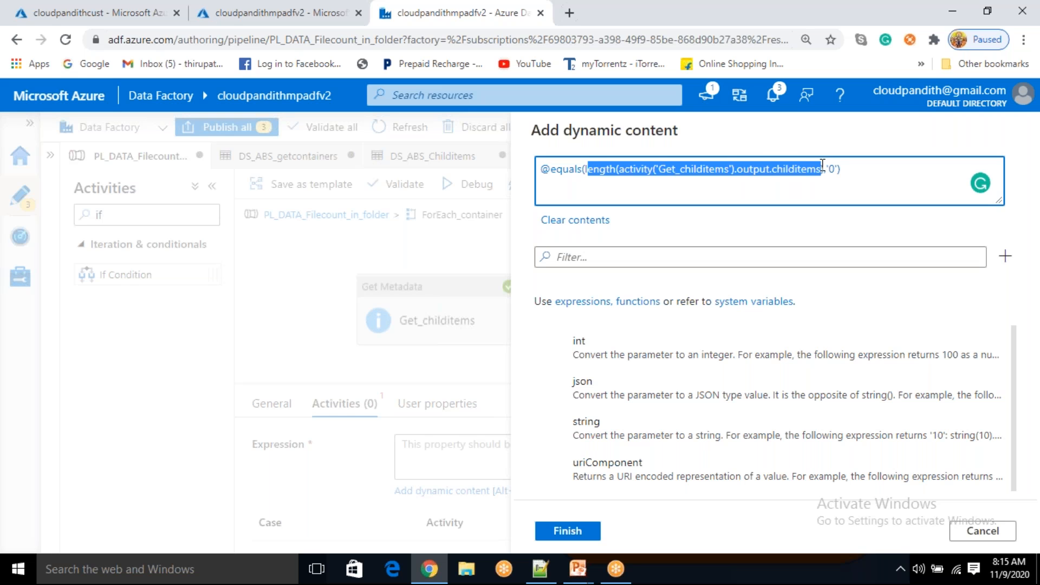
pyautogui.doubleClick(799, 172)
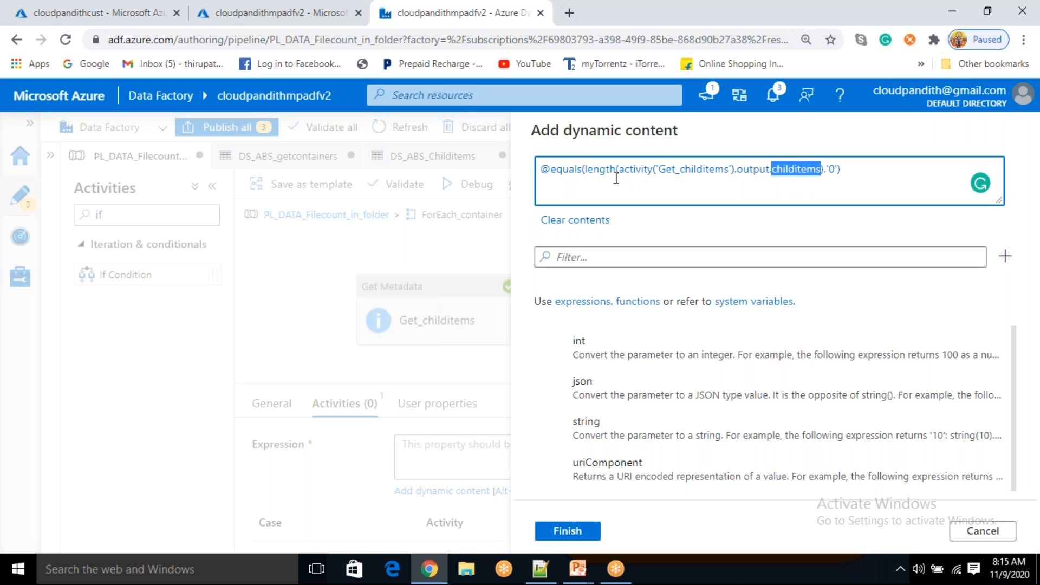
pyautogui.doubleClick(608, 169)
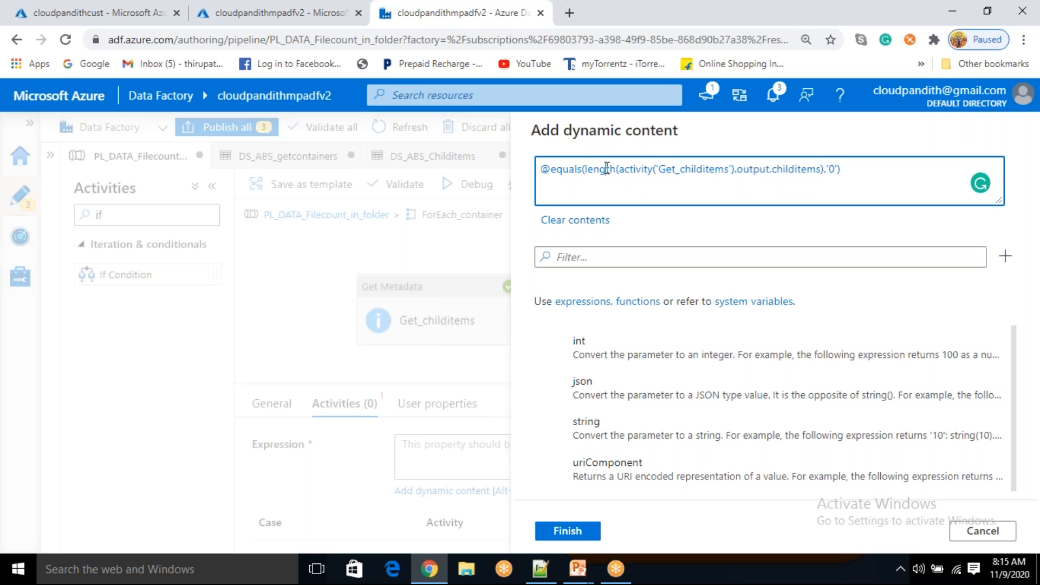
pyautogui.doubleClick(792, 169)
pyautogui.doubleClick(606, 169)
pyautogui.click(634, 189)
pyautogui.doubleClick(801, 169)
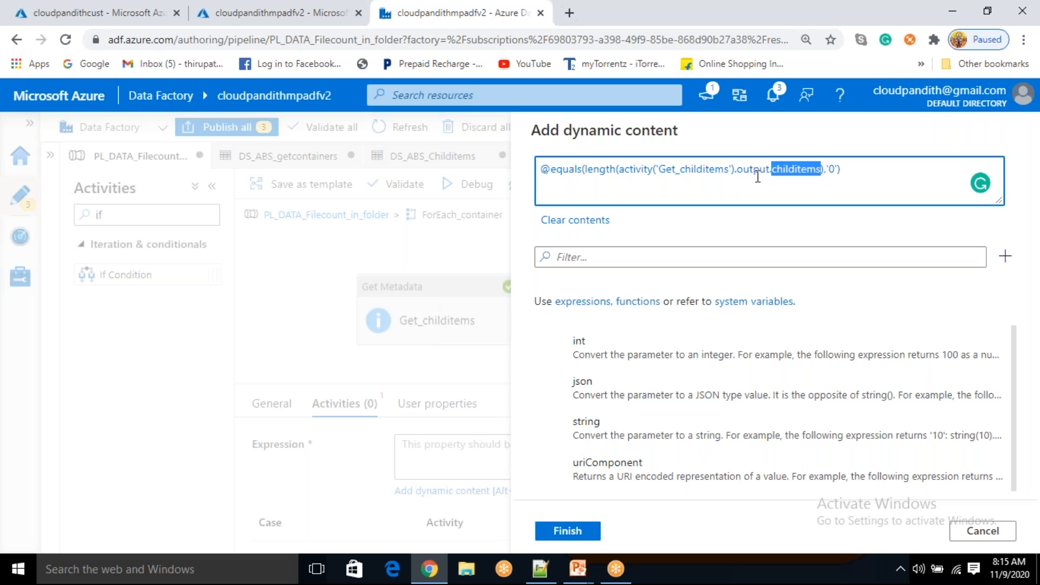
pyautogui.click(820, 168)
pyautogui.moveTo(589, 169); pyautogui.dragTo(806, 166)
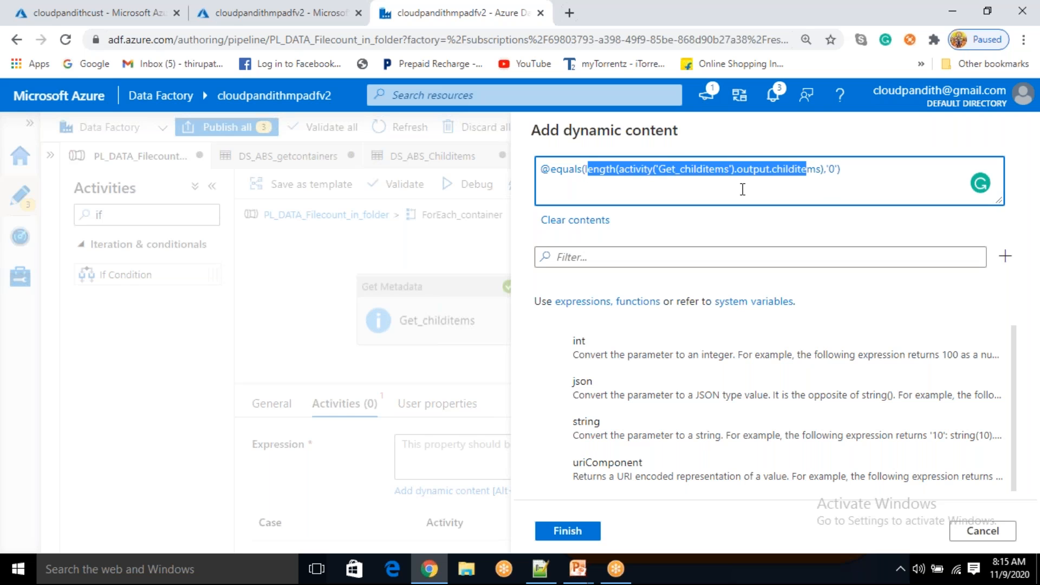
pyautogui.click(712, 168)
pyautogui.moveTo(825, 168); pyautogui.dragTo(838, 168)
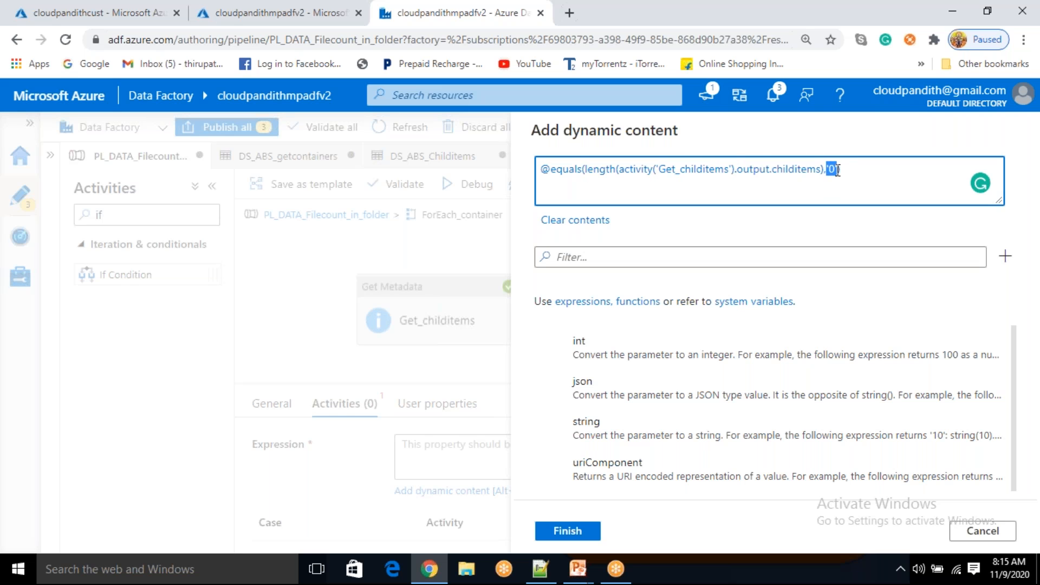
pyautogui.click(552, 170)
pyautogui.write('not(')
pyautogui.press('End')
pyautogui.write(')')
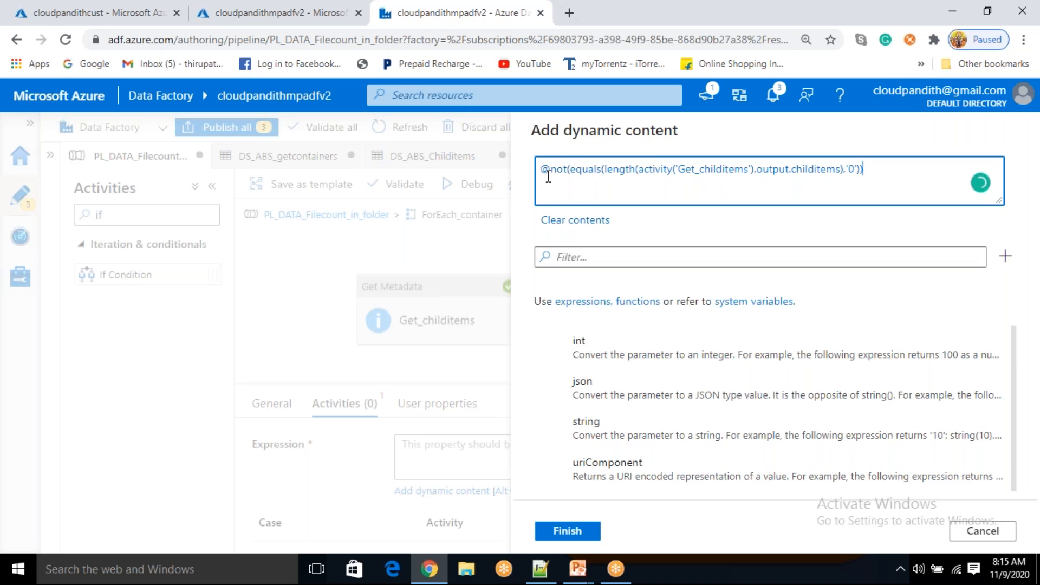
# Look up the not function by filtering the dynamic content list for "not", and clear the filter
pyautogui.click(575, 255)
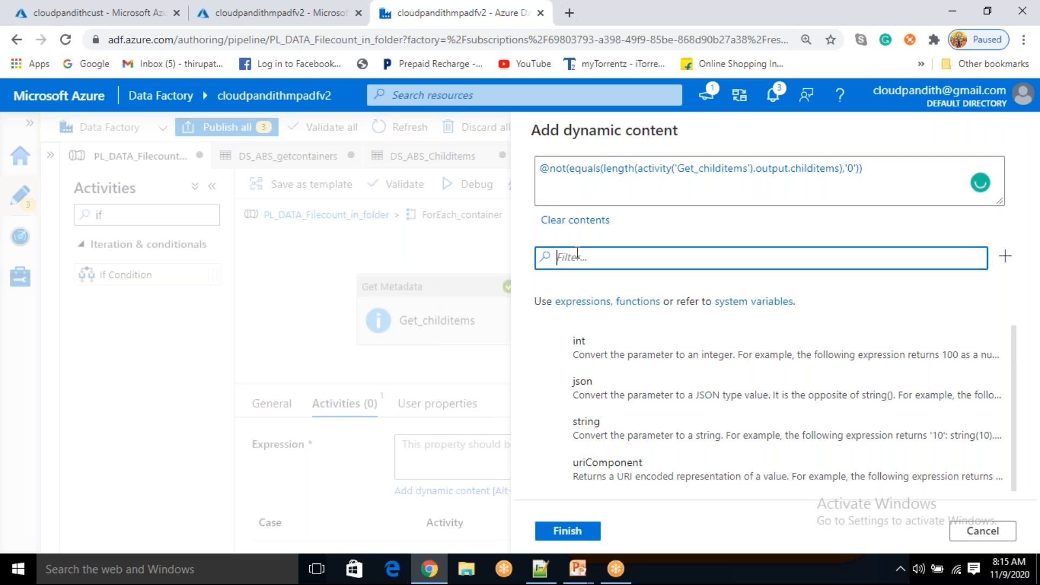
pyautogui.write('not')
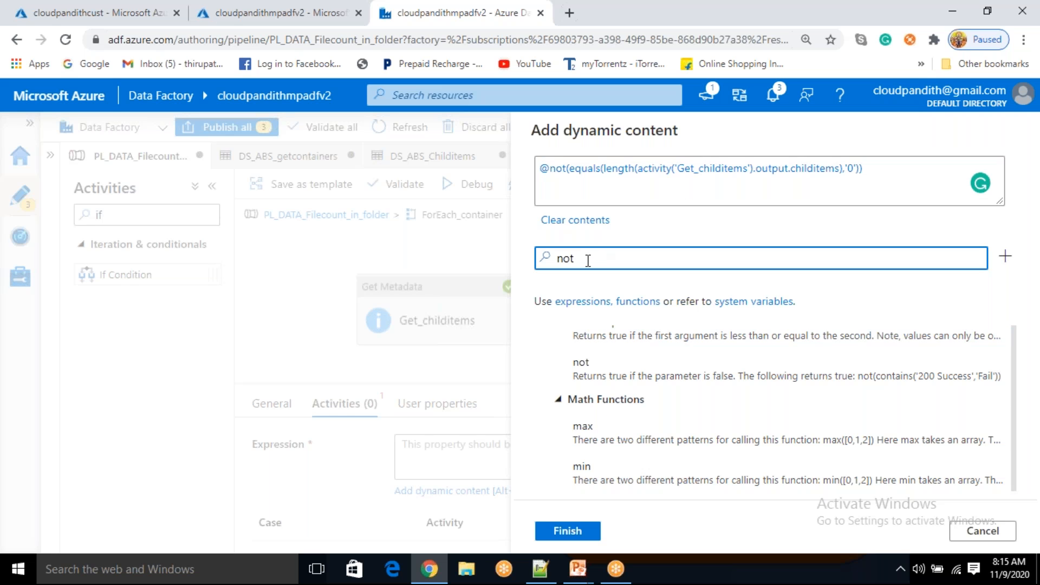
pyautogui.press('BackSpace')
pyautogui.press('BackSpace')
pyautogui.press('BackSpace')
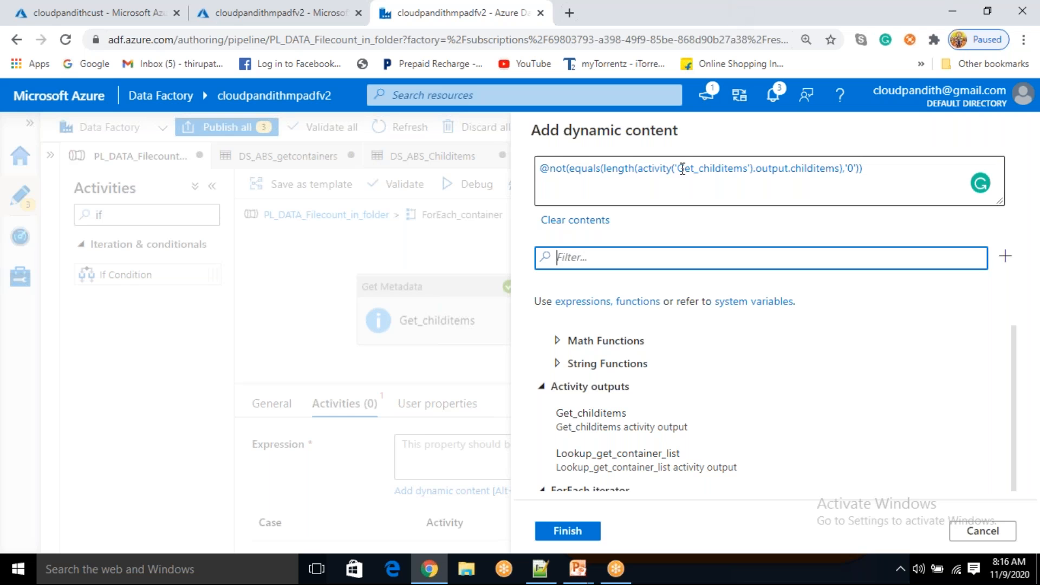
# Review the nested expression from the Get_childitems activity output and compared value outward to the equals and not functions
pyautogui.moveTo(657, 169); pyautogui.dragTo(837, 169)
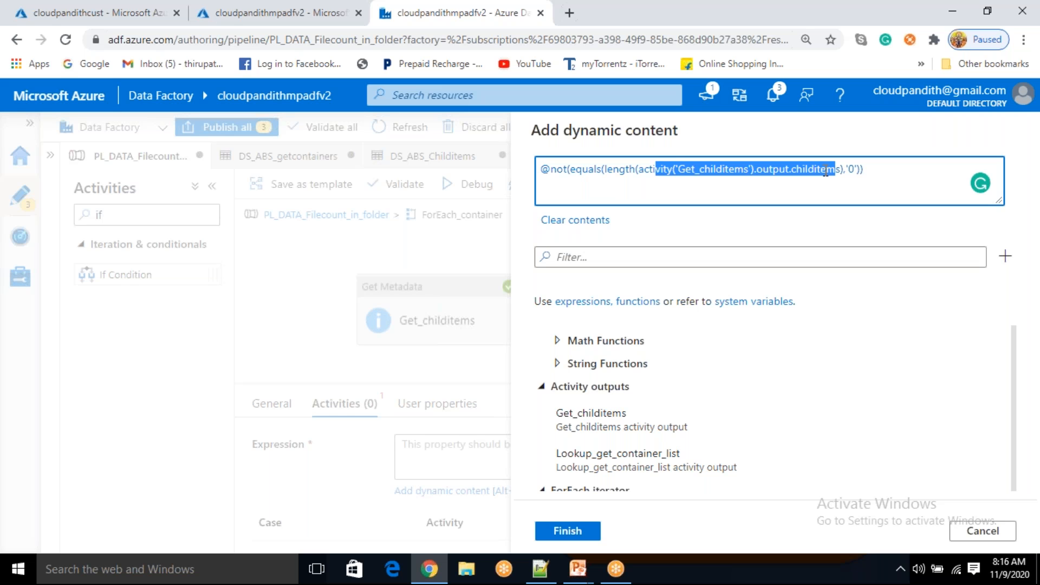
pyautogui.moveTo(620, 174); pyautogui.dragTo(840, 174)
pyautogui.doubleClick(702, 168)
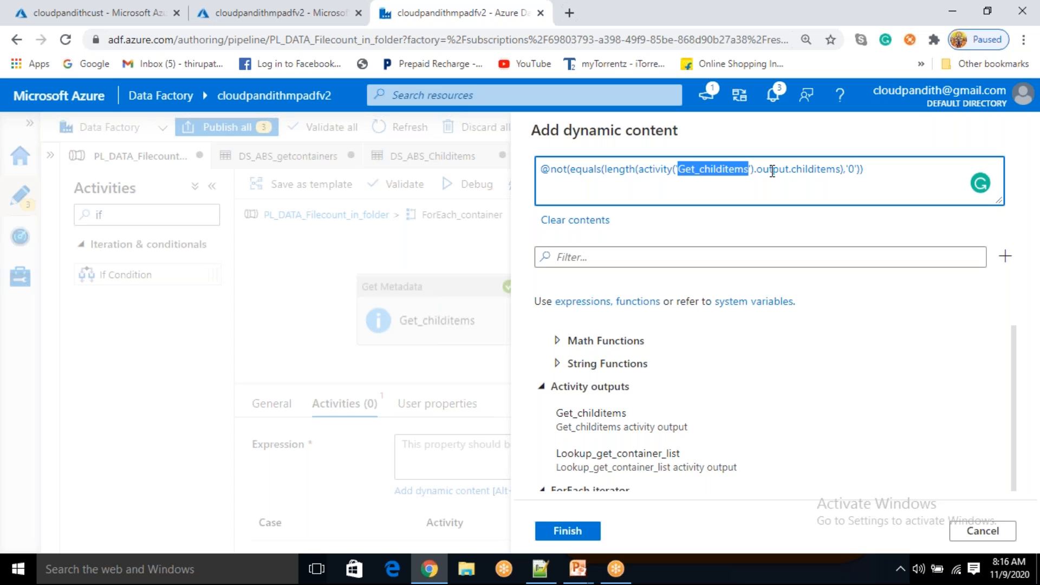
pyautogui.doubleClick(851, 169)
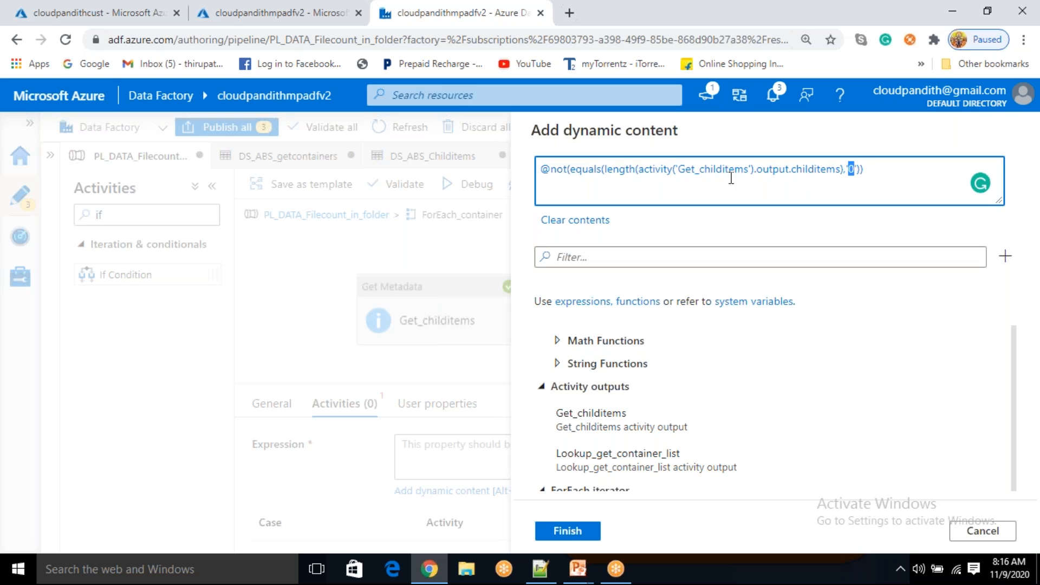
pyautogui.click(588, 168)
pyautogui.doubleClick(588, 169)
pyautogui.moveTo(566, 168); pyautogui.dragTo(540, 169)
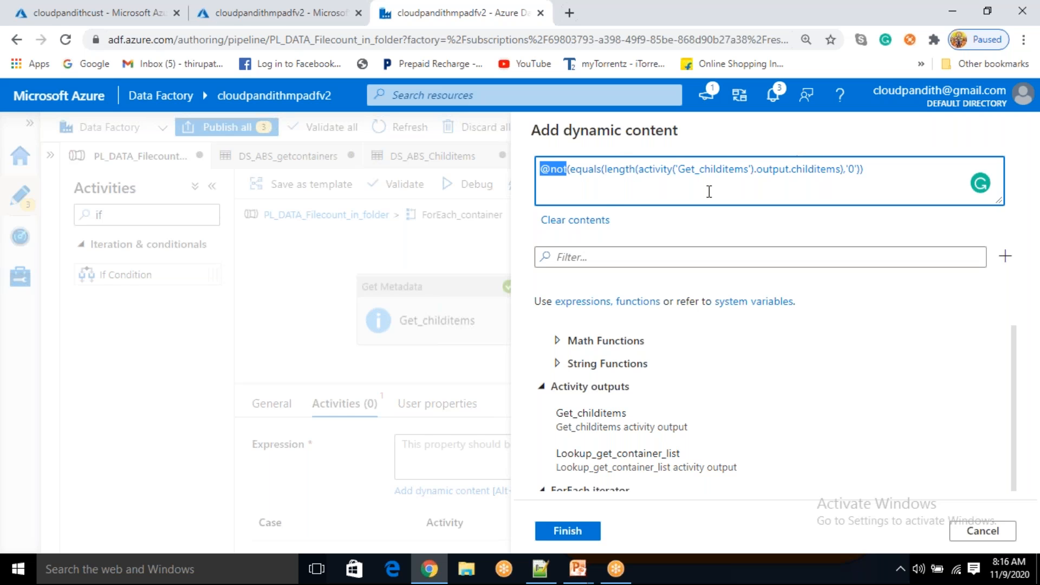
# Switch to Notepad++ and add the example line length('getmetata') below the JSON at the end of Containersinfo.csv
pyautogui.click(540, 568)
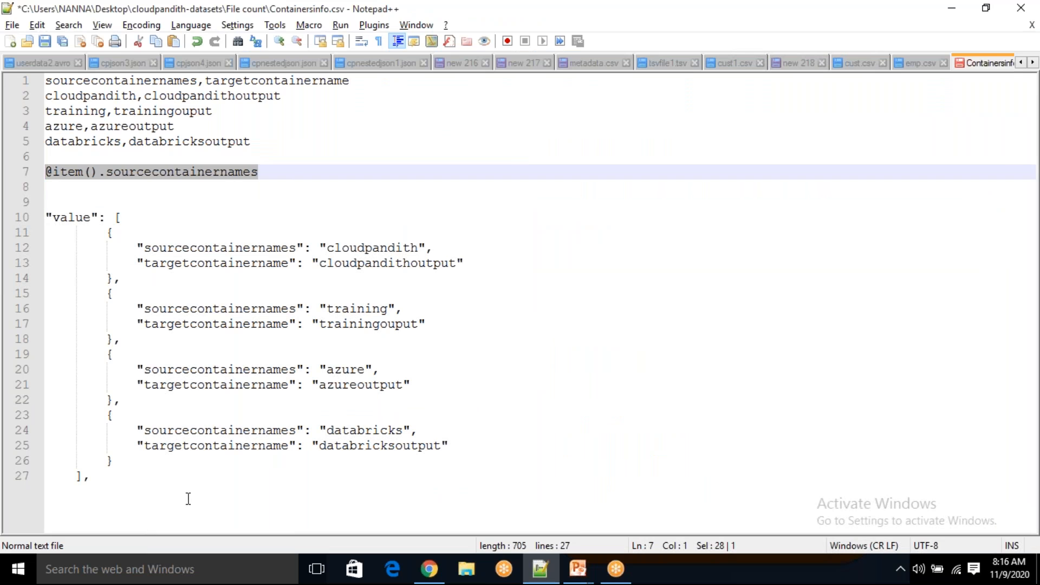
pyautogui.click(158, 513)
pyautogui.press('Return')
pyautogui.press('Return')
pyautogui.press('Return')
pyautogui.press('BackSpace')
pyautogui.write('length()')
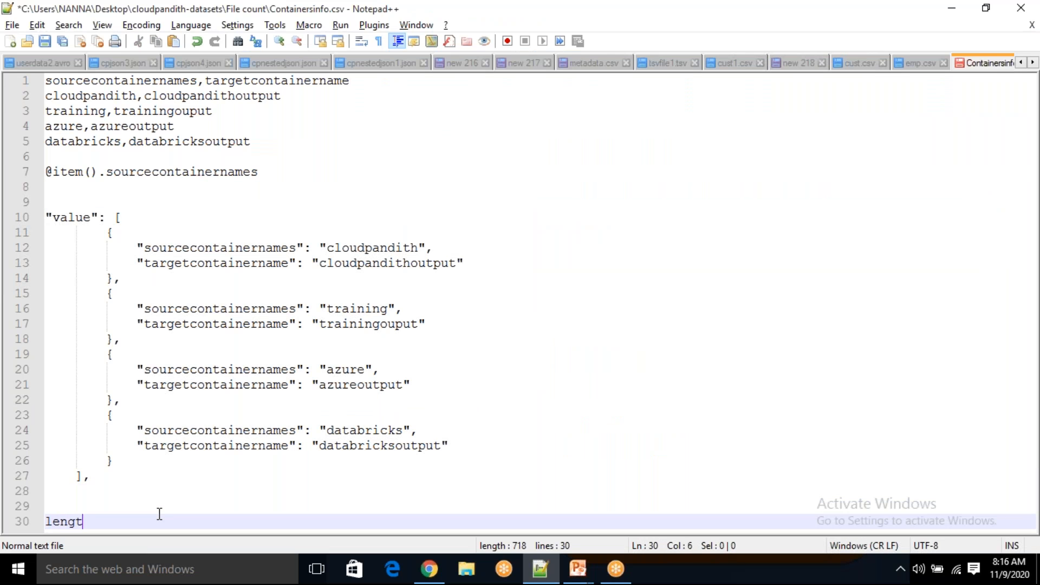
pyautogui.press('Left')
pyautogui.write('p')
pyautogui.press('BackSpace')
pyautogui.write(';;')
pyautogui.press('BackSpace')
pyautogui.press('BackSpace')
pyautogui.write("'getmetata")
pyautogui.press('Right')
pyautogui.press('Right')
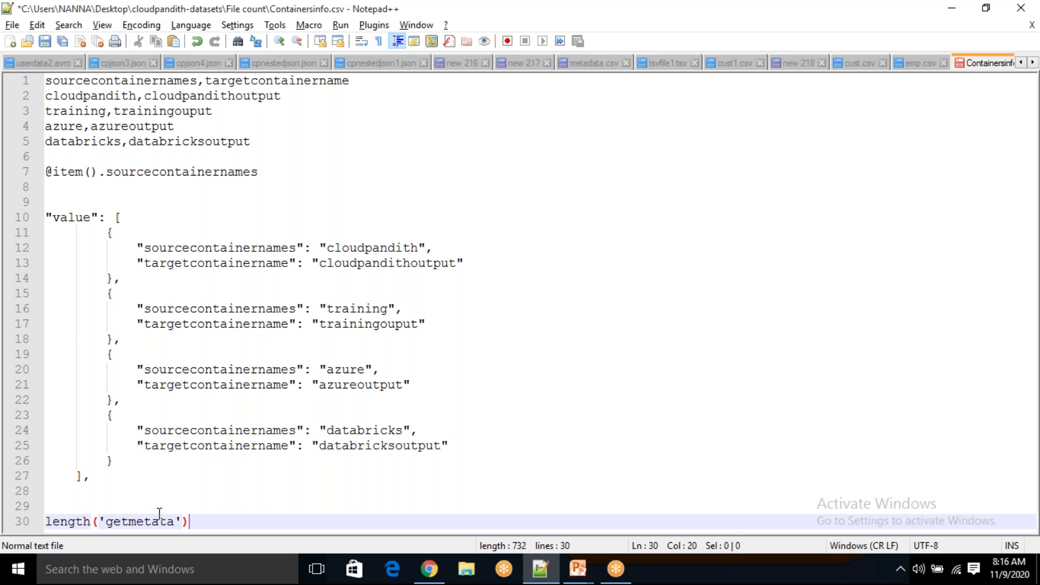
# Add the example line equals(1,2) below the length line, leaving a blank line between them
pyautogui.press('Return')
pyautogui.press('Return')
pyautogui.write('equals(')
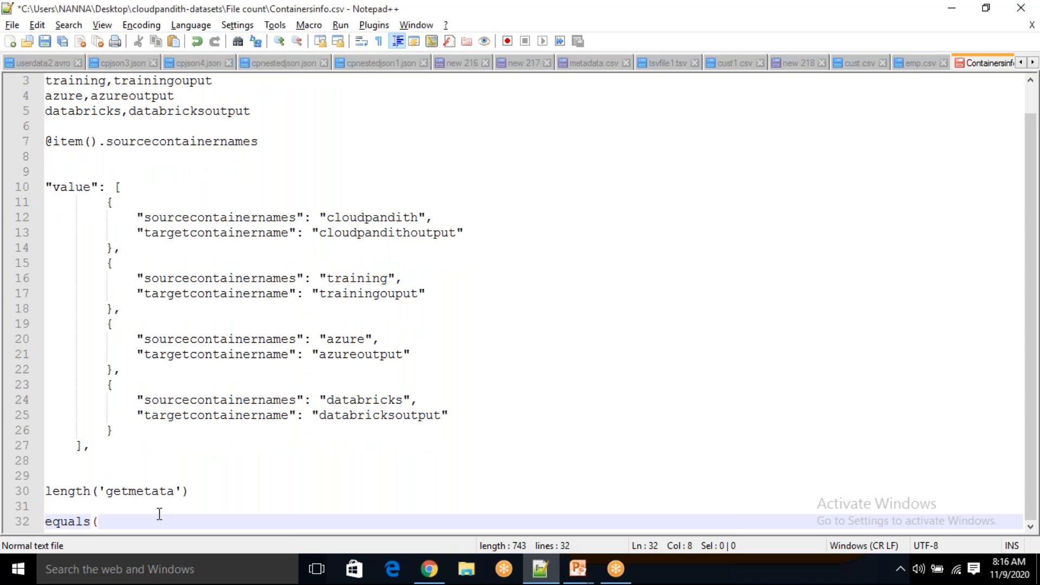
pyautogui.write('1,1)')
pyautogui.press('Left')
pyautogui.write('=2')
pyautogui.press('Left')
pyautogui.press('Left')
pyautogui.press('BackSpace')
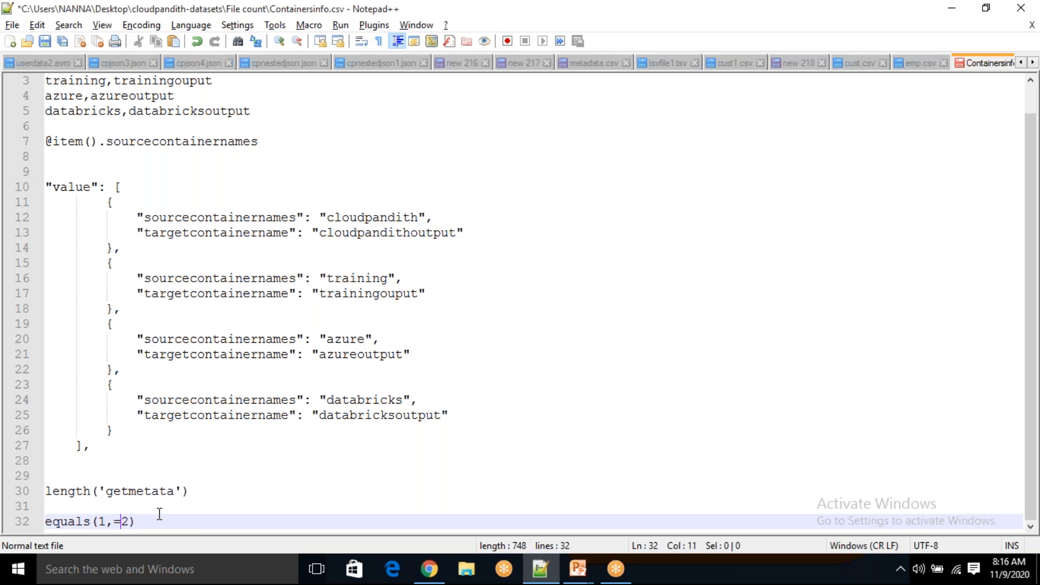
pyautogui.write('=')
pyautogui.press('BackSpace')
pyautogui.press('BackSpace')
pyautogui.click(773, 20)
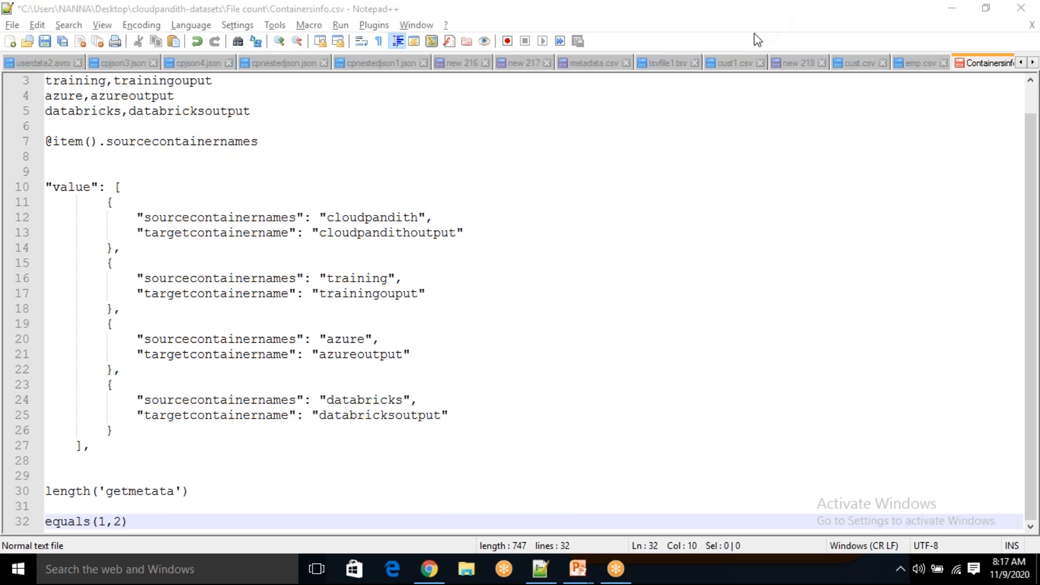
# Wrap the equals example in not, giving not(equals(1,2)), and highlight its parts
pyautogui.click(146, 522)
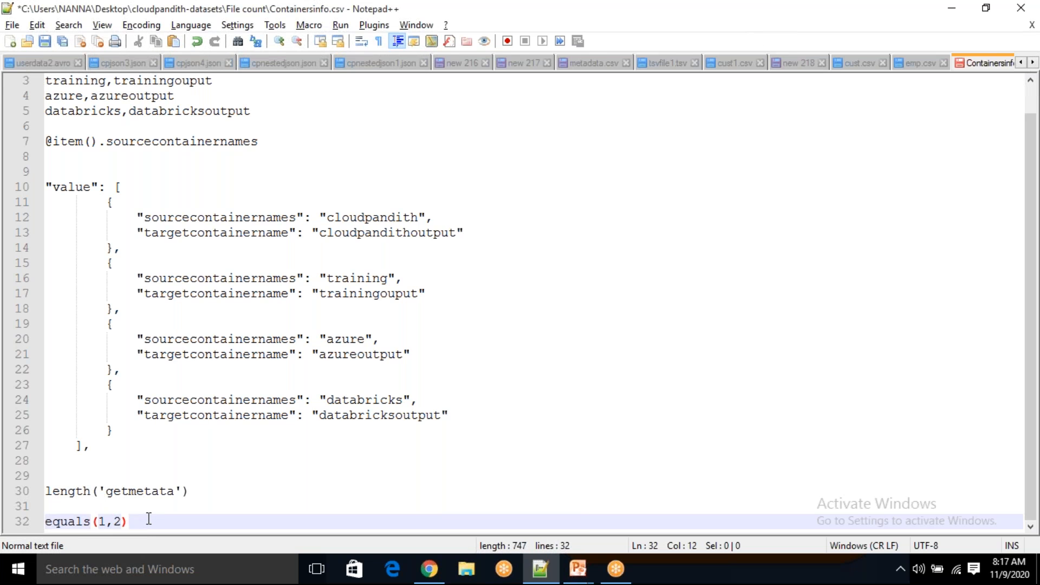
pyautogui.press('Home')
pyautogui.write('not(')
pyautogui.press('End')
pyautogui.write(')')
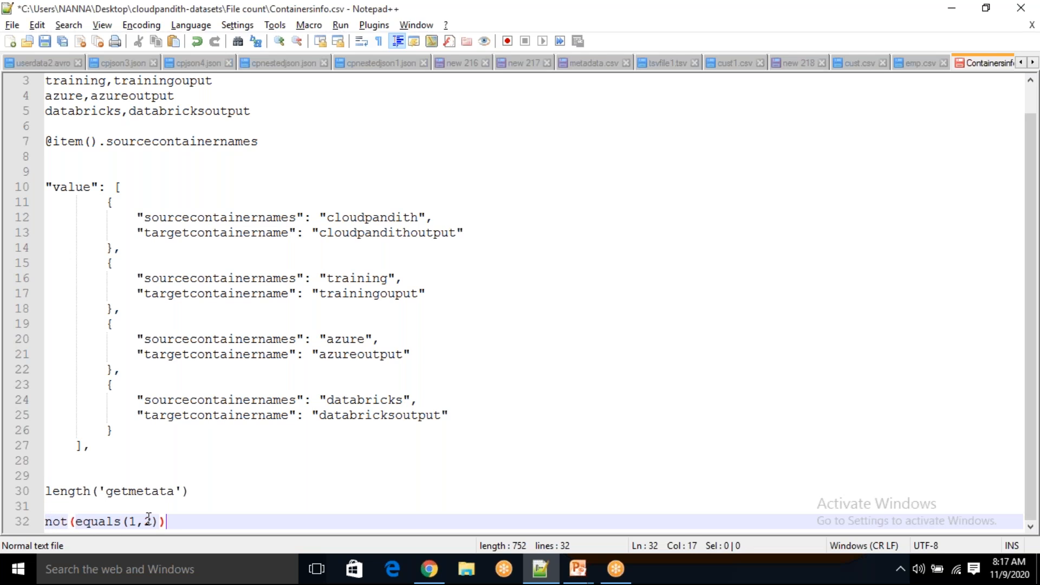
pyautogui.moveTo(113, 522); pyautogui.dragTo(160, 520)
pyautogui.click(196, 521)
pyautogui.moveTo(106, 521); pyautogui.dragTo(46, 521)
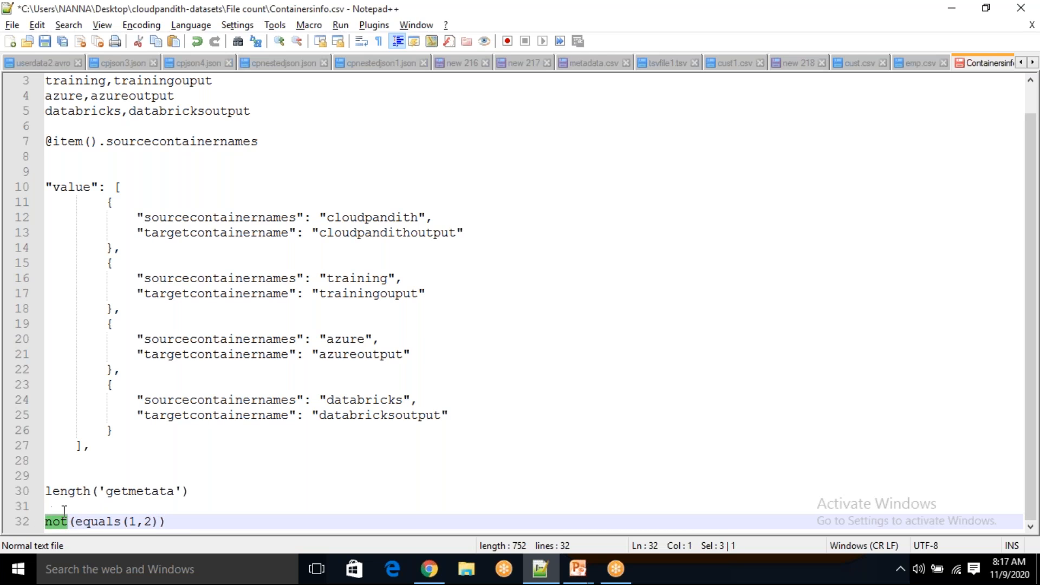
# Append the note "--- Tr" to the not(equals(1,2)) line and highlight the function names
pyautogui.click(195, 519)
pyautogui.write('--- Truye')
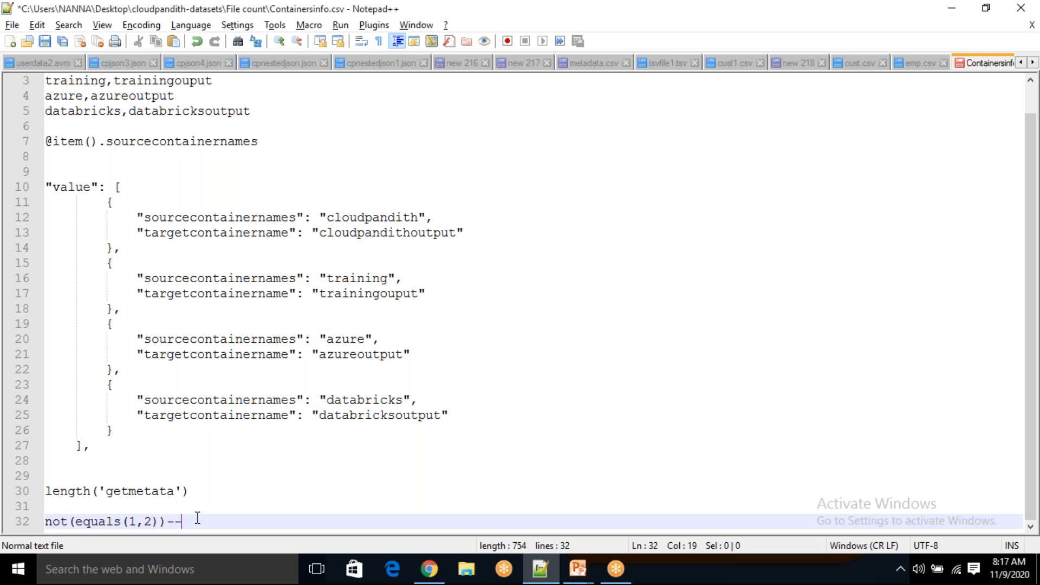
pyautogui.press('BackSpace')
pyautogui.press('BackSpace')
pyautogui.press('BackSpace')
pyautogui.moveTo(113, 528)
pyautogui.mouseDown()
pyautogui.moveTo(135, 522)
pyautogui.moveTo(116, 518)
pyautogui.mouseUp()
pyautogui.doubleClick(57, 523)
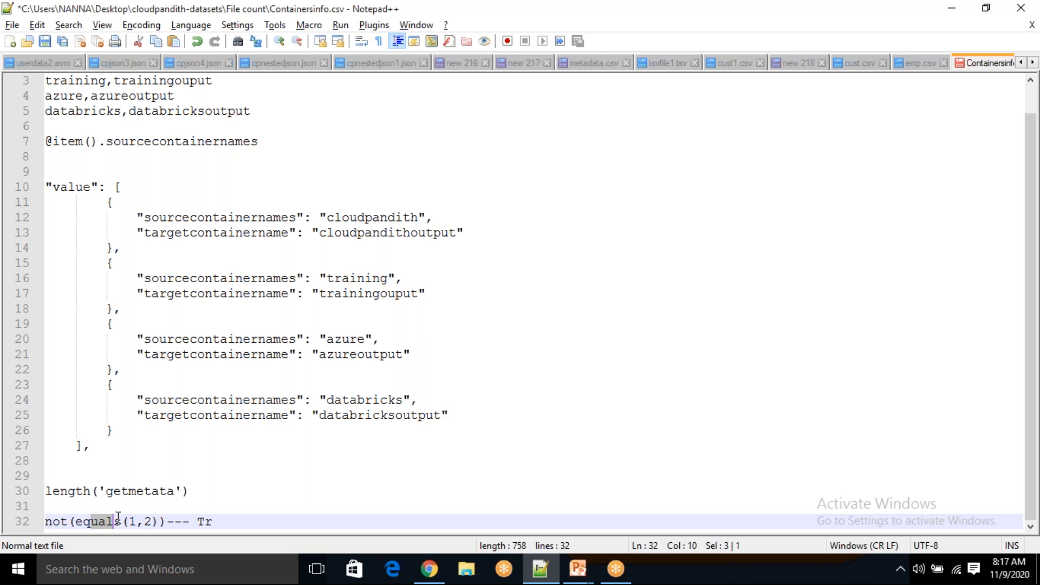
pyautogui.doubleClick(60, 516)
# Set both arguments of the equals example to 0, giving not(equals(0,0)), and highlight the comparison
pyautogui.click(136, 522)
pyautogui.click(153, 522)
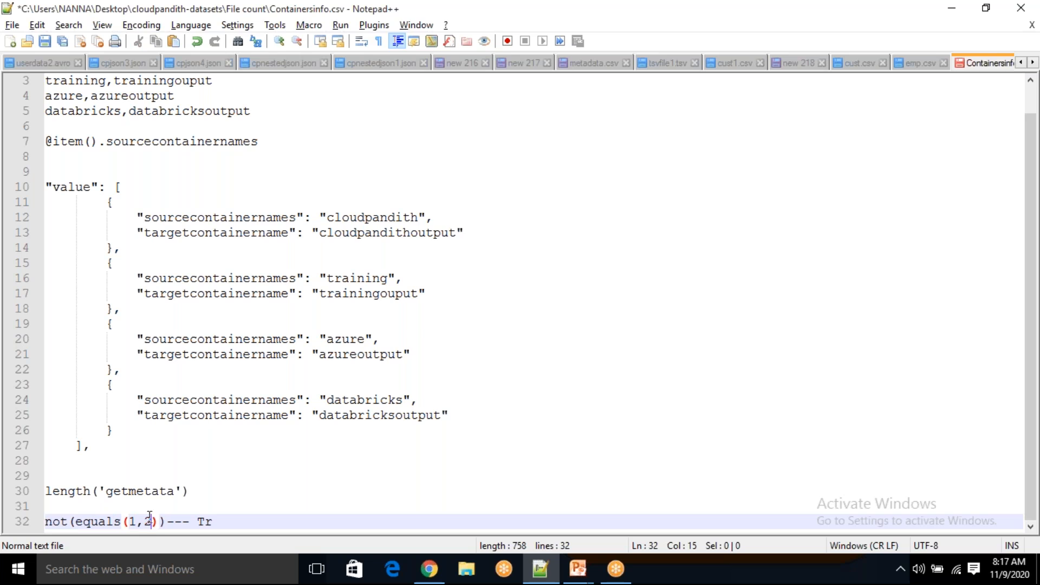
pyautogui.press('BackSpace')
pyautogui.write('0')
pyautogui.click(137, 521)
pyautogui.moveTo(115, 522); pyautogui.dragTo(90, 510)
pyautogui.click(63, 523)
pyautogui.click(138, 520)
pyautogui.press('BackSpace')
pyautogui.write('0')
pyautogui.moveTo(109, 525); pyautogui.dragTo(150, 521)
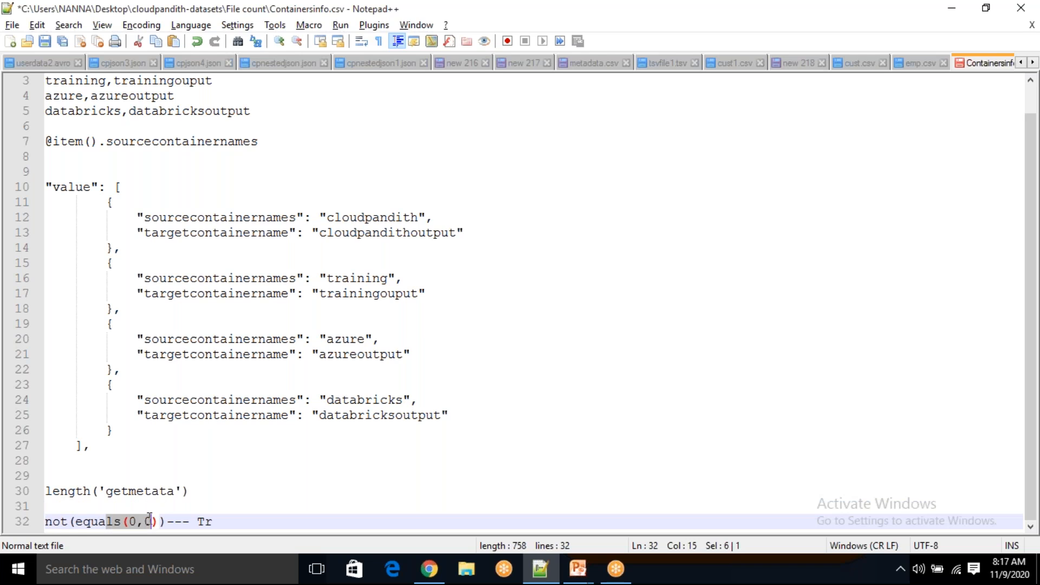
# Remove the "Tr" note after the dashes on the not(equals(0,0)) line
pyautogui.doubleClick(61, 524)
pyautogui.click(221, 524)
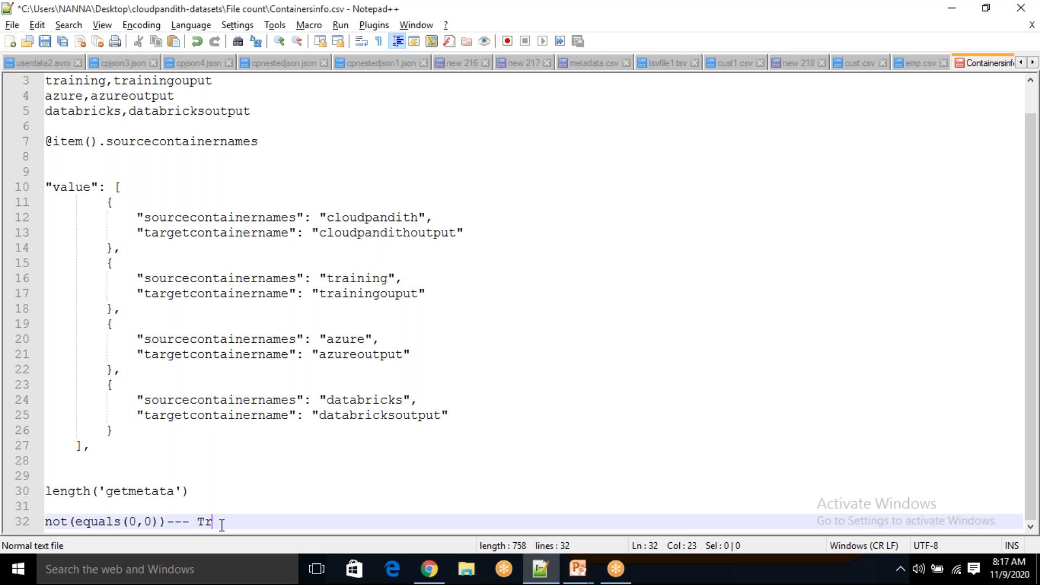
pyautogui.press('BackSpace')
pyautogui.press('BackSpace')
pyautogui.write('Fal')
pyautogui.press('BackSpace')
pyautogui.press('BackSpace')
pyautogui.press('BackSpace')
# Replace the first 0 in equals with the length('getmetata') expression moved from its own line above
pyautogui.doubleClick(133, 523)
pyautogui.press('BackSpace')
pyautogui.moveTo(187, 494); pyautogui.dragTo(15, 499)
pyautogui.hotkey('ctrl', 'c')
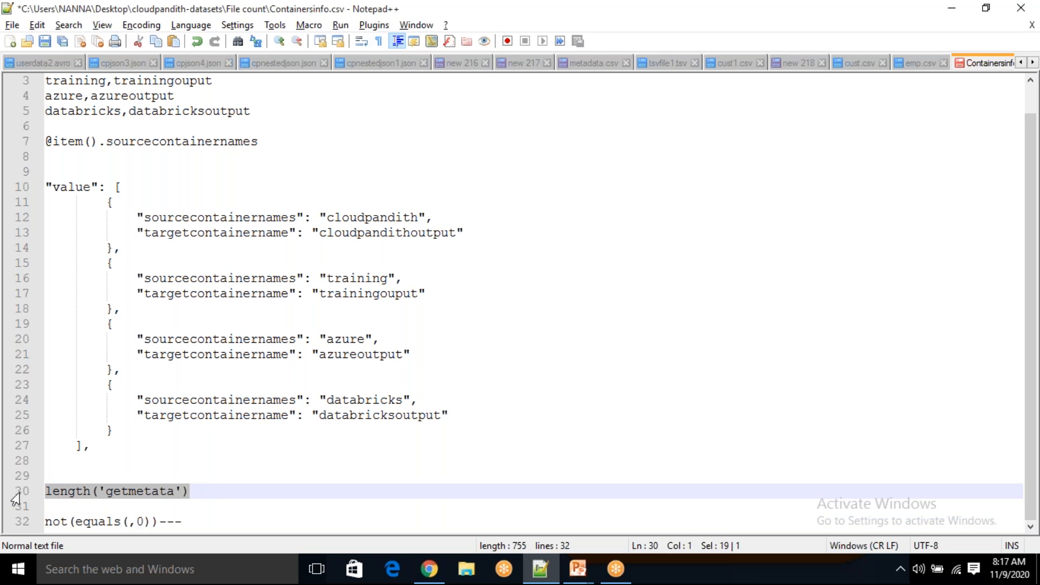
pyautogui.press('BackSpace')
pyautogui.click(134, 523)
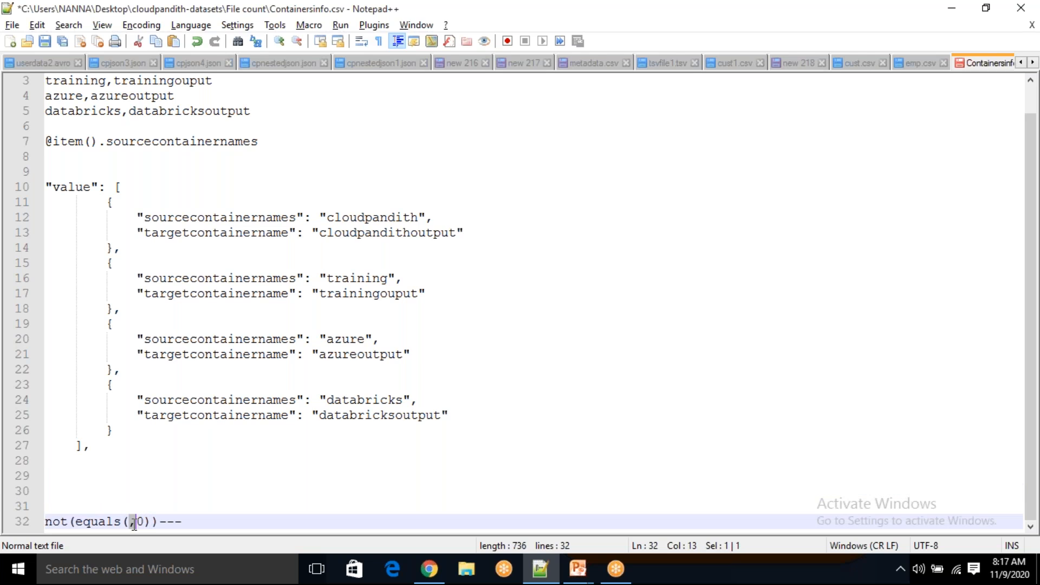
pyautogui.click(130, 523)
pyautogui.hotkey('ctrl', 'v')
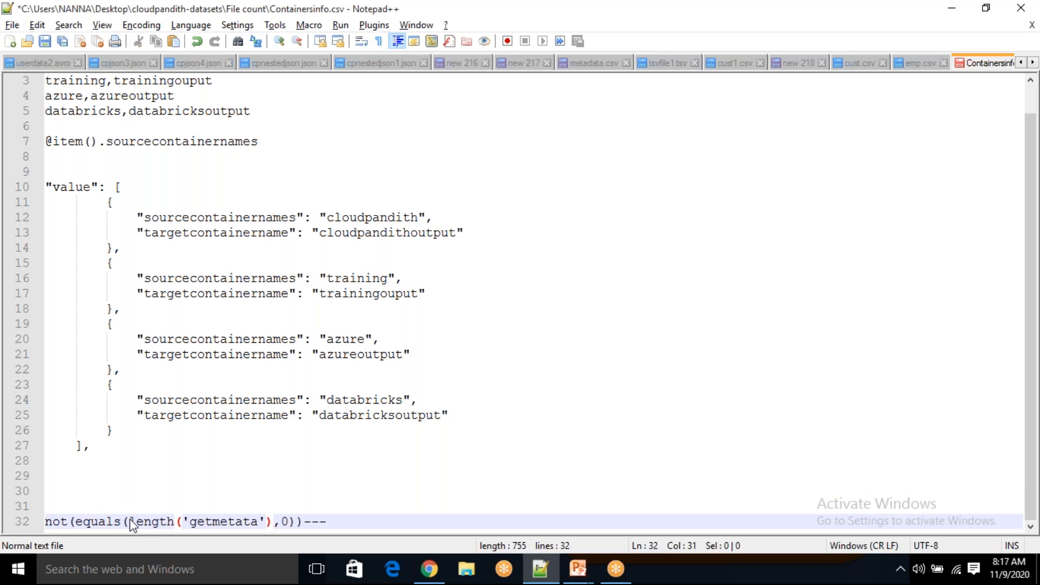
# Highlight the parts of not(equals(length('getmetata'),0)): the getmetata argument, the 0, equals, and the length call
pyautogui.moveTo(182, 523); pyautogui.dragTo(210, 523)
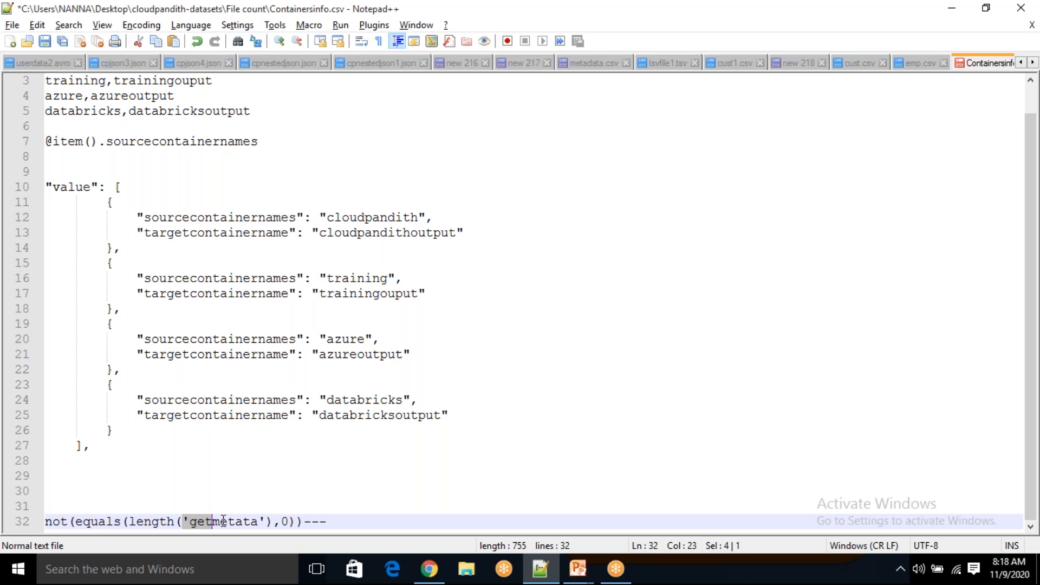
pyautogui.doubleClick(223, 521)
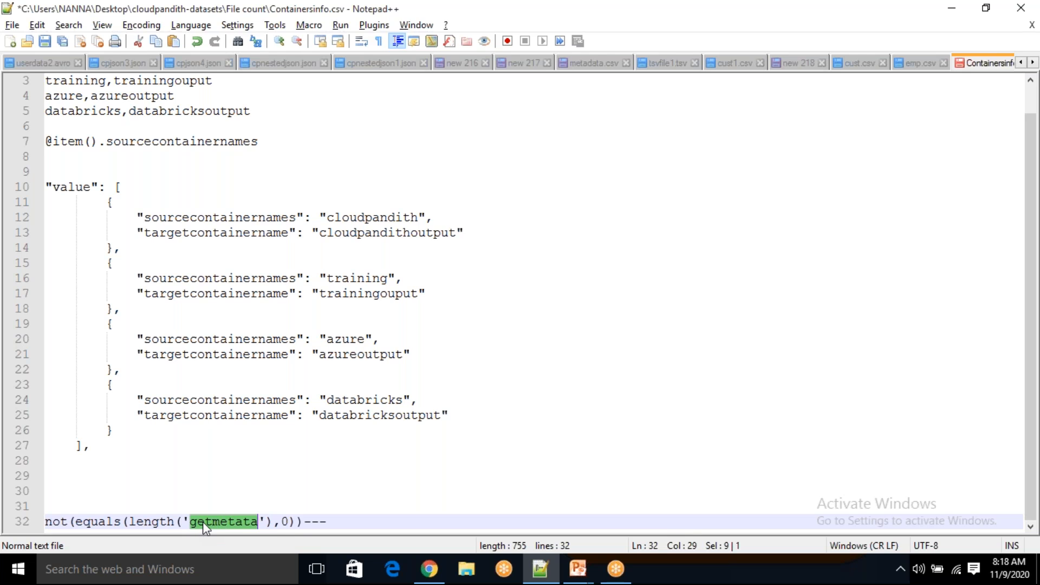
pyautogui.doubleClick(286, 523)
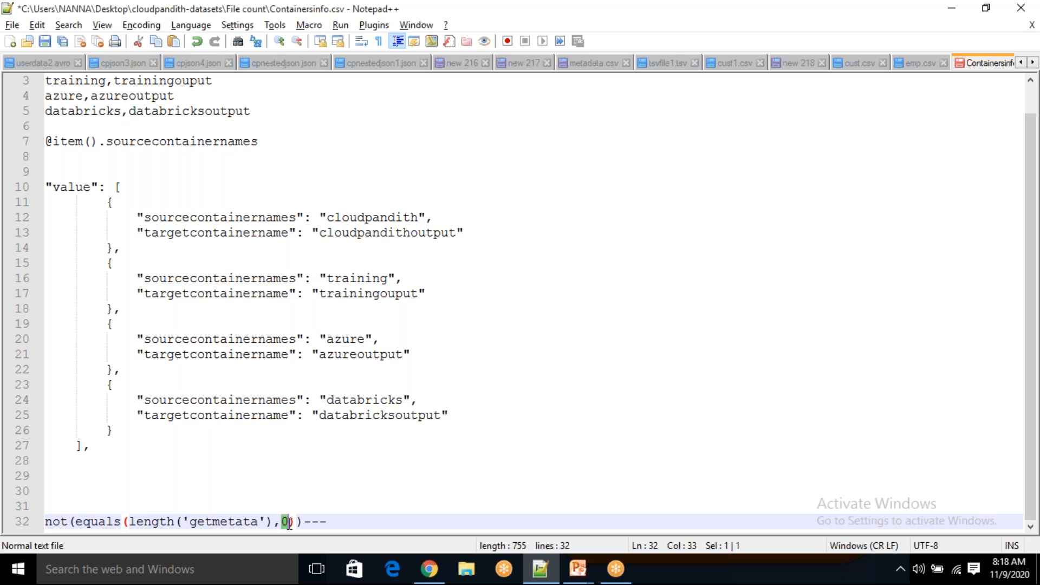
pyautogui.doubleClick(117, 523)
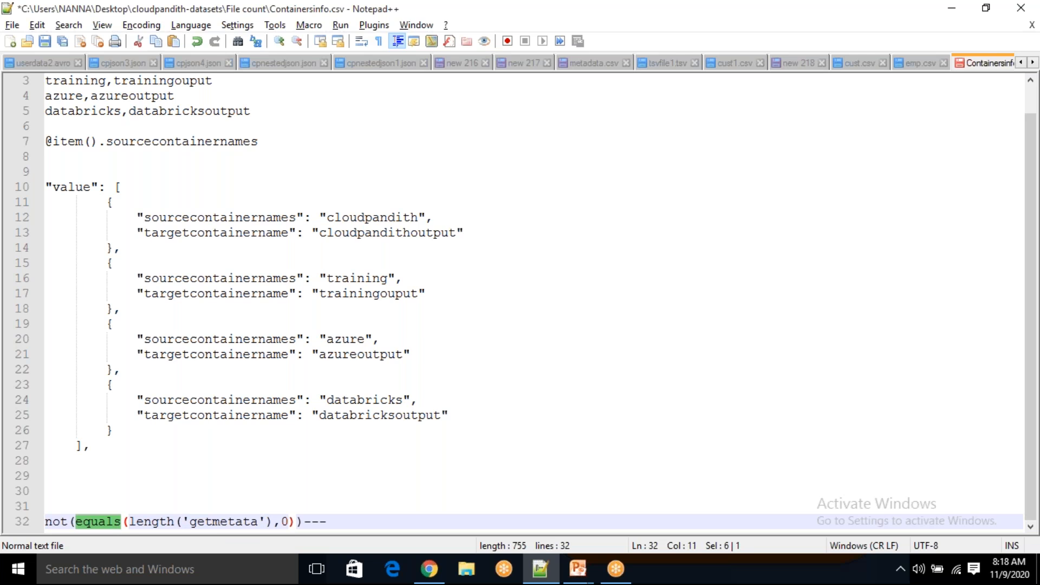
pyautogui.click(174, 517)
pyautogui.moveTo(136, 521); pyautogui.dragTo(274, 522)
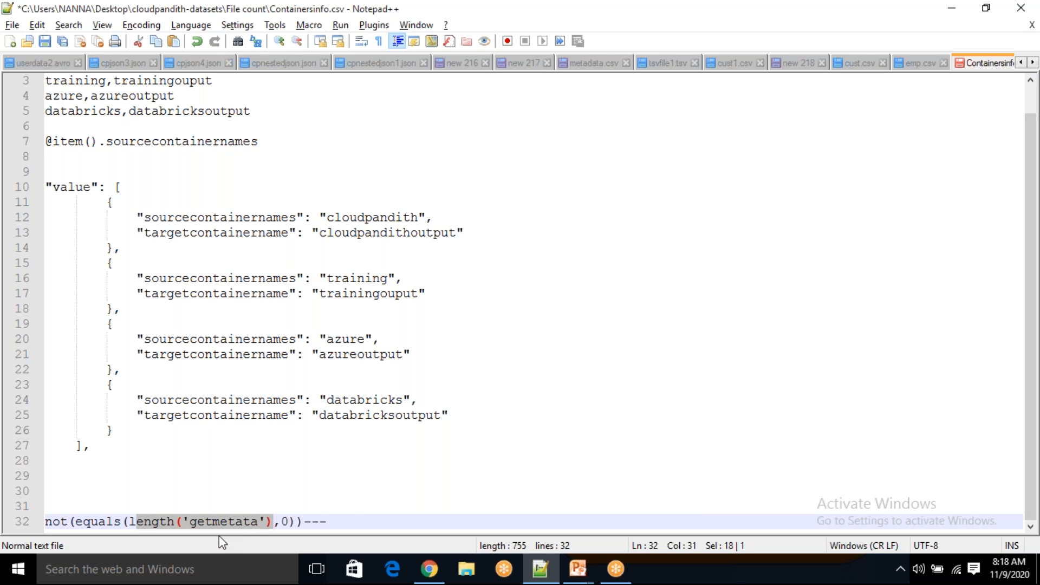
# Append "False" after the dashes on the not(equals(length('getmetata'),0)) line and start a new line below
pyautogui.click(343, 521)
pyautogui.write('False')
pyautogui.press('Return')
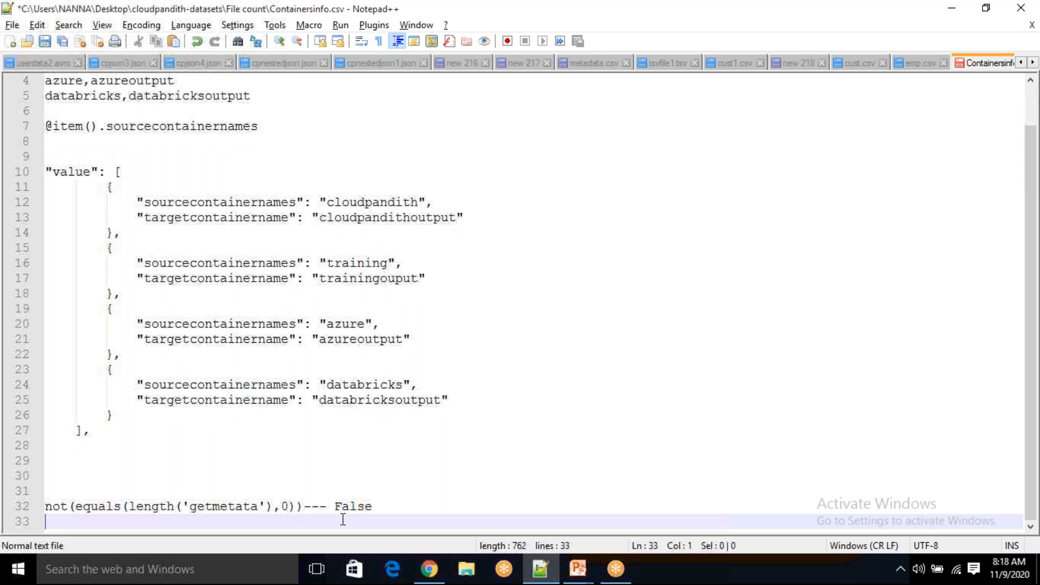
pyautogui.hotkey('alt', 'Tab')
pyautogui.click(670, 177)
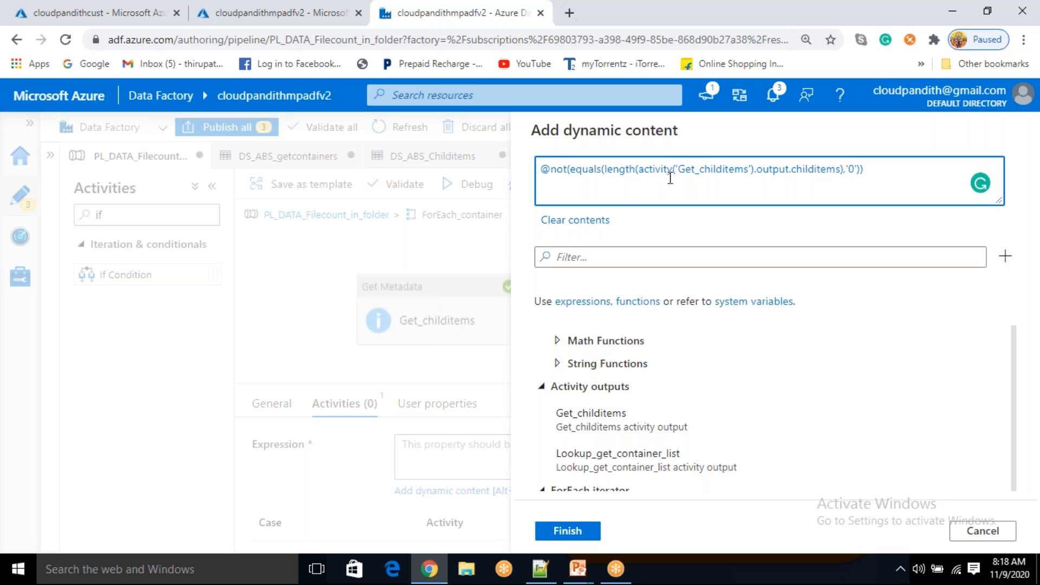
pyautogui.click(566, 533)
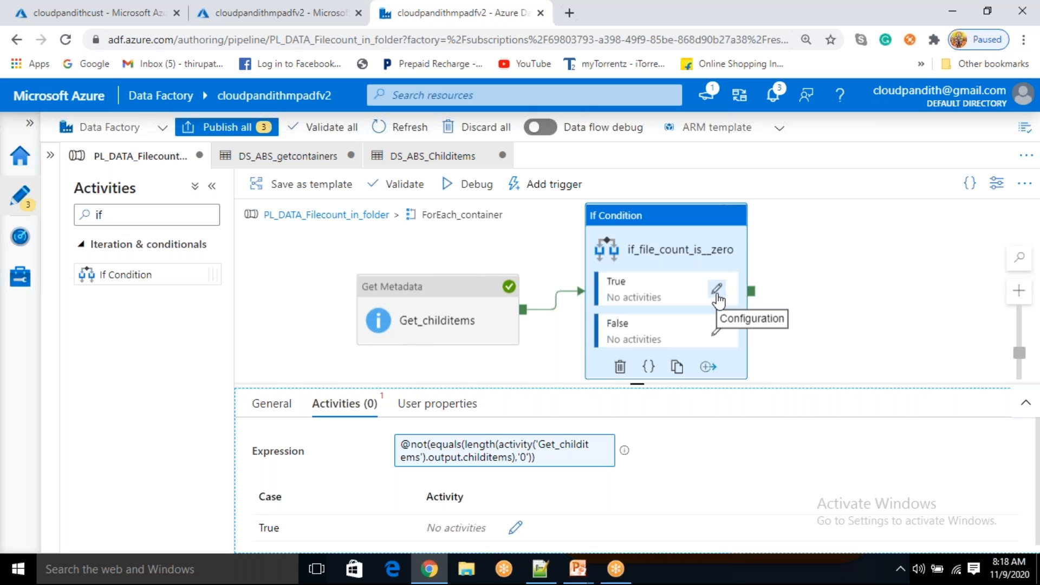
# Open the False activities of if_file_count_is__zero and add a Wait activity to the canvas
pyautogui.click(717, 332)
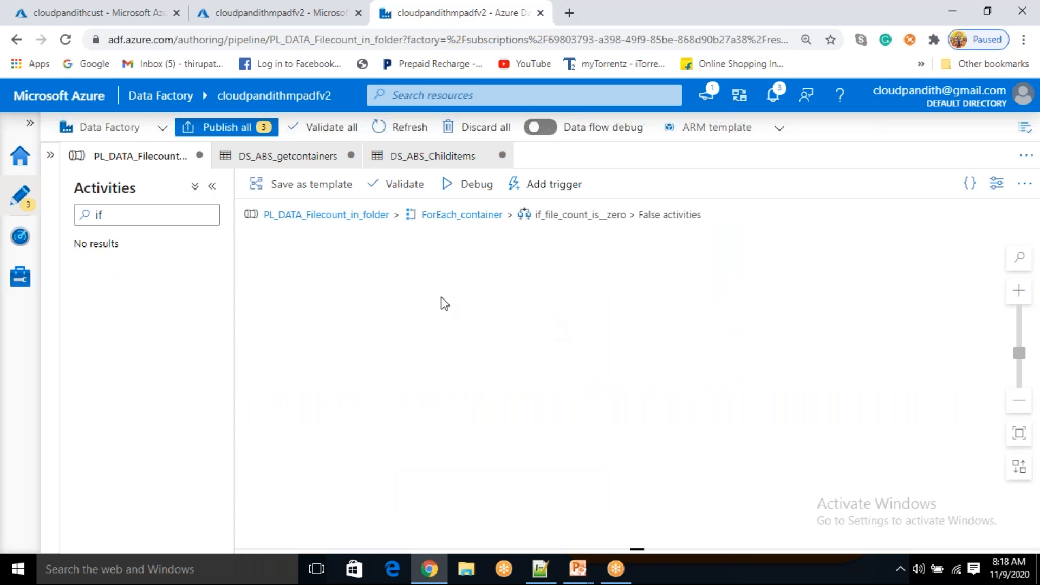
pyautogui.click(124, 216)
pyautogui.press('BackSpace')
pyautogui.press('BackSpace')
pyautogui.write('wait')
pyautogui.press('BackSpace')
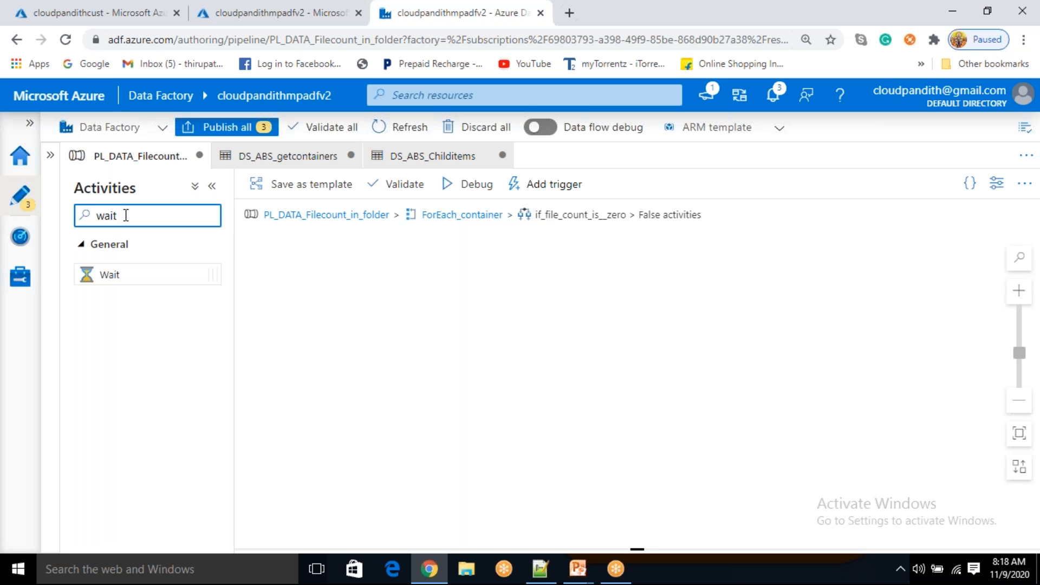
pyautogui.moveTo(144, 278); pyautogui.dragTo(477, 288)
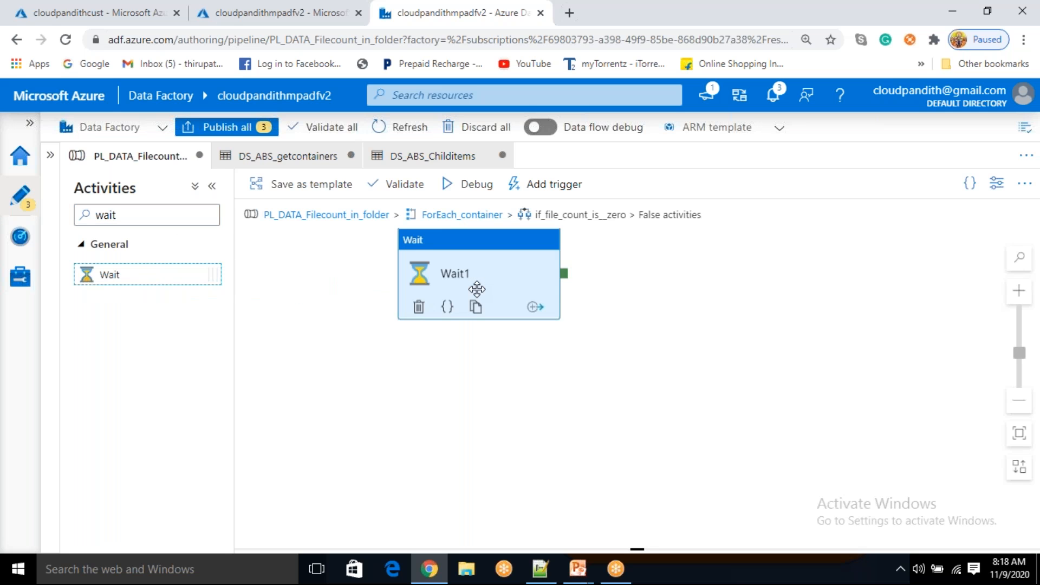
# Name the Wait activity Waiting and set its wait time to 30 seconds
pyautogui.click(451, 441)
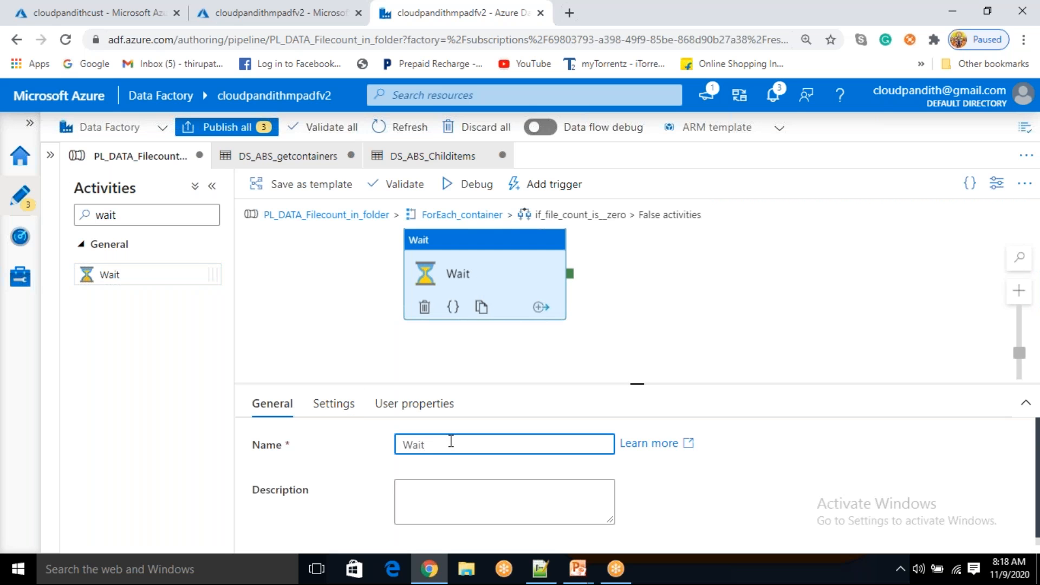
pyautogui.write('ing')
pyautogui.click(339, 403)
pyautogui.click(416, 442)
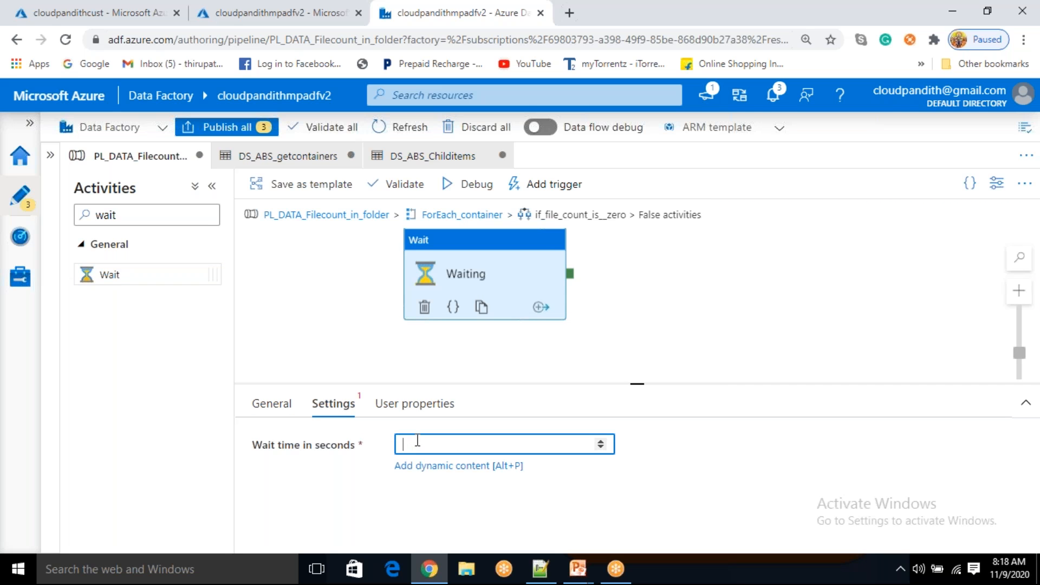
pyautogui.write('30')
pyautogui.moveTo(635, 386); pyautogui.dragTo(645, 399)
pyautogui.click(652, 307)
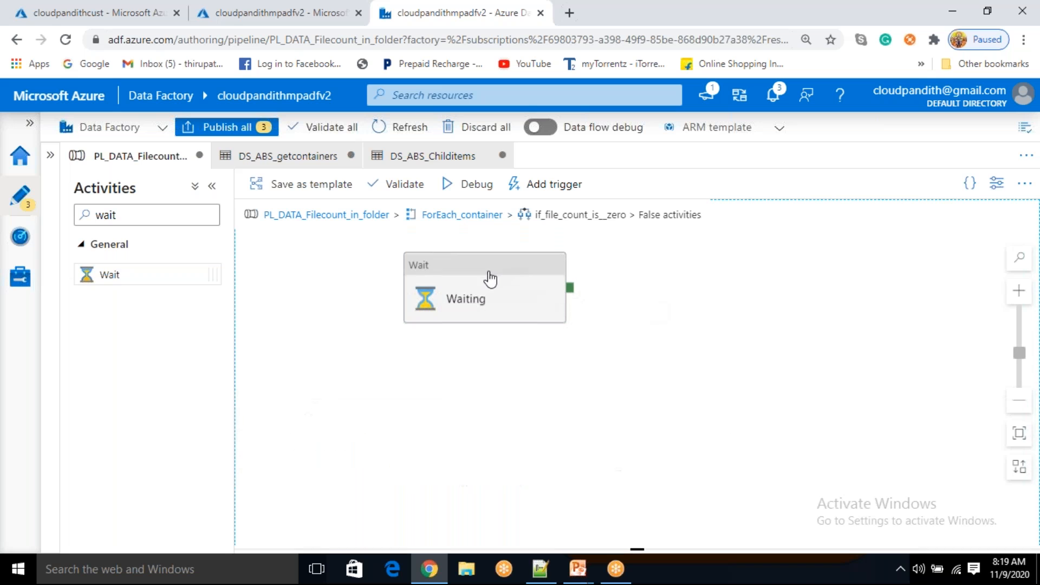
pyautogui.click(477, 297)
# Go back to ForEach_container, open the If Condition's True activities, and add a Copy data activity there
pyautogui.click(482, 216)
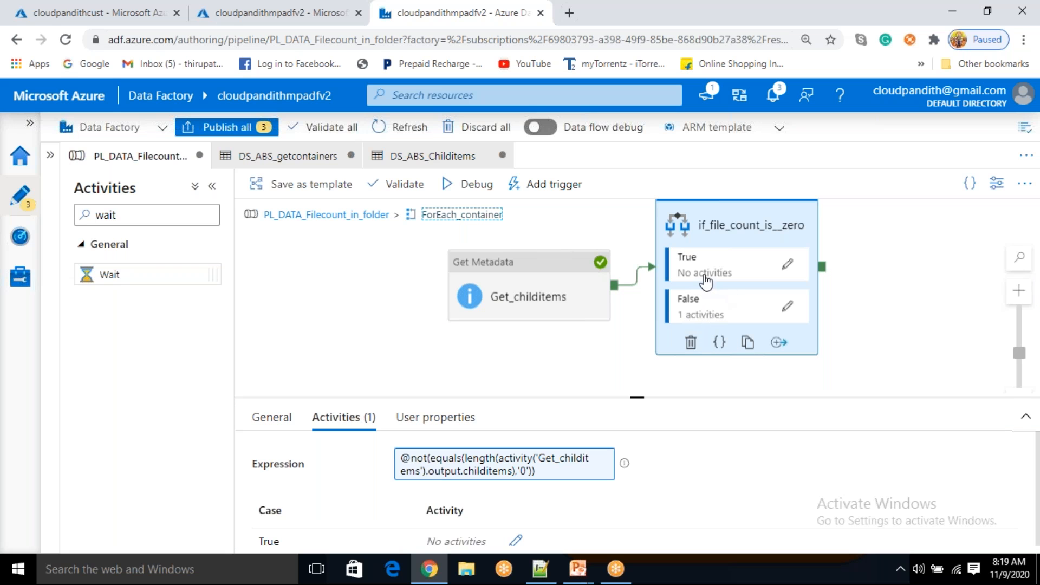
pyautogui.click(789, 265)
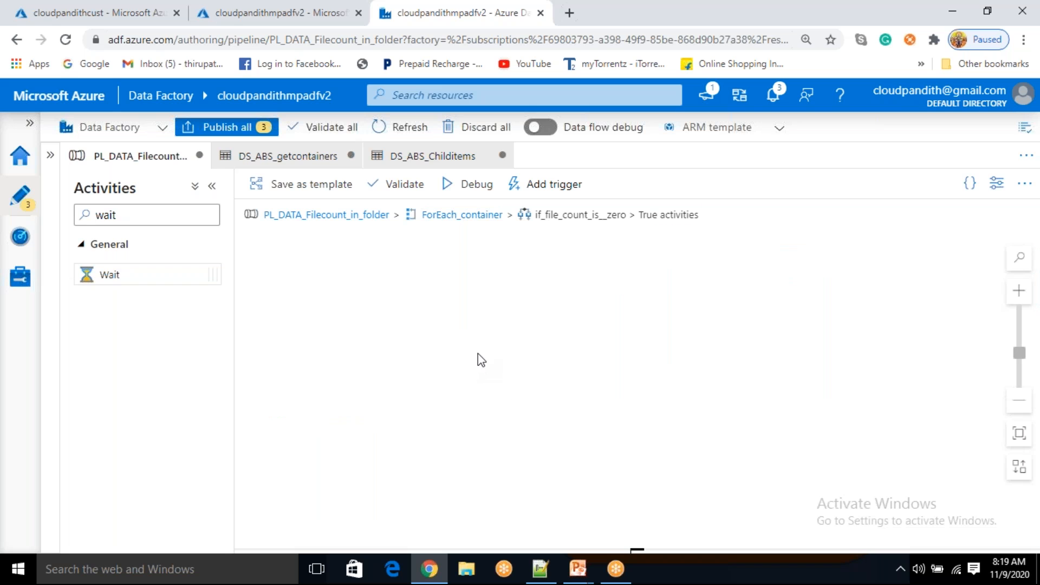
pyautogui.click(138, 221)
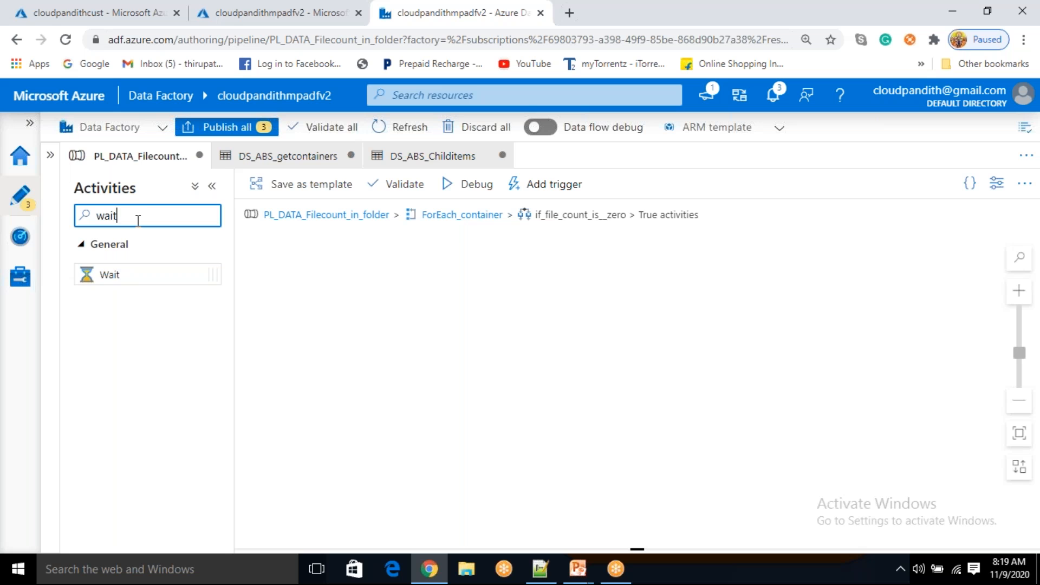
pyautogui.press('BackSpace')
pyautogui.press('BackSpace')
pyautogui.press('BackSpace')
pyautogui.press('BackSpace')
pyautogui.write('cop')
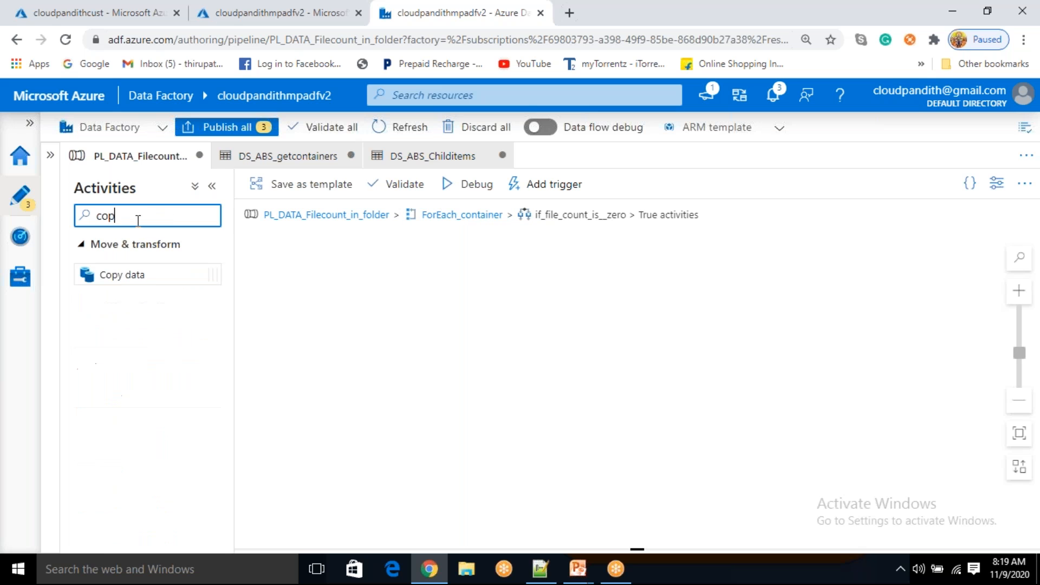
pyautogui.write('y a')
pyautogui.press('BackSpace')
pyautogui.press('BackSpace')
pyautogui.moveTo(125, 274); pyautogui.dragTo(471, 302)
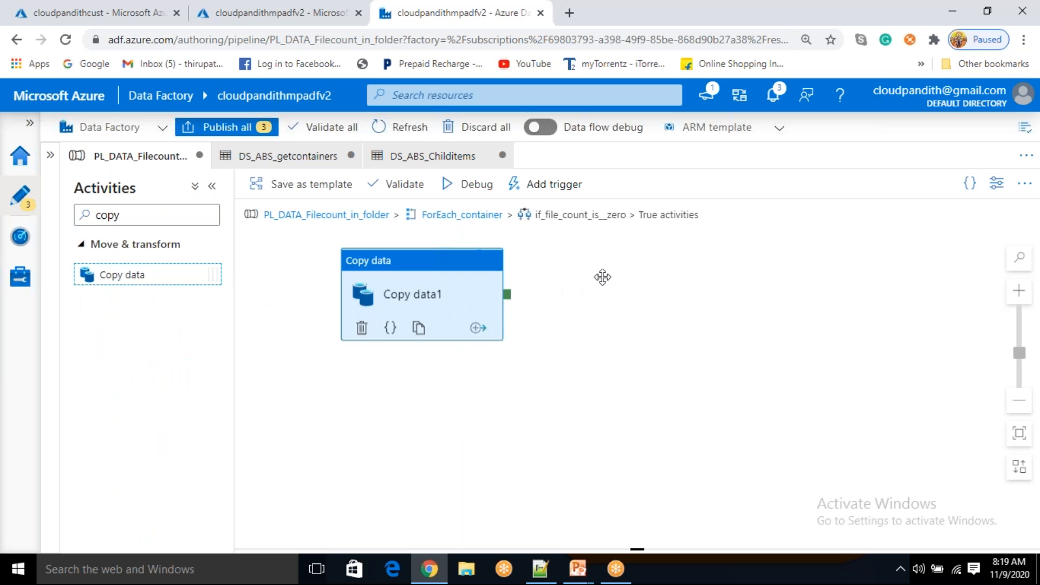
# Rename the Copy data activity as Copy_blob_to_blob
pyautogui.click(478, 451)
pyautogui.press('BackSpace')
pyautogui.press('BackSpace')
pyautogui.press('BackSpace')
pyautogui.press('BackSpace')
pyautogui.press('BackSpace')
pyautogui.press('BackSpace')
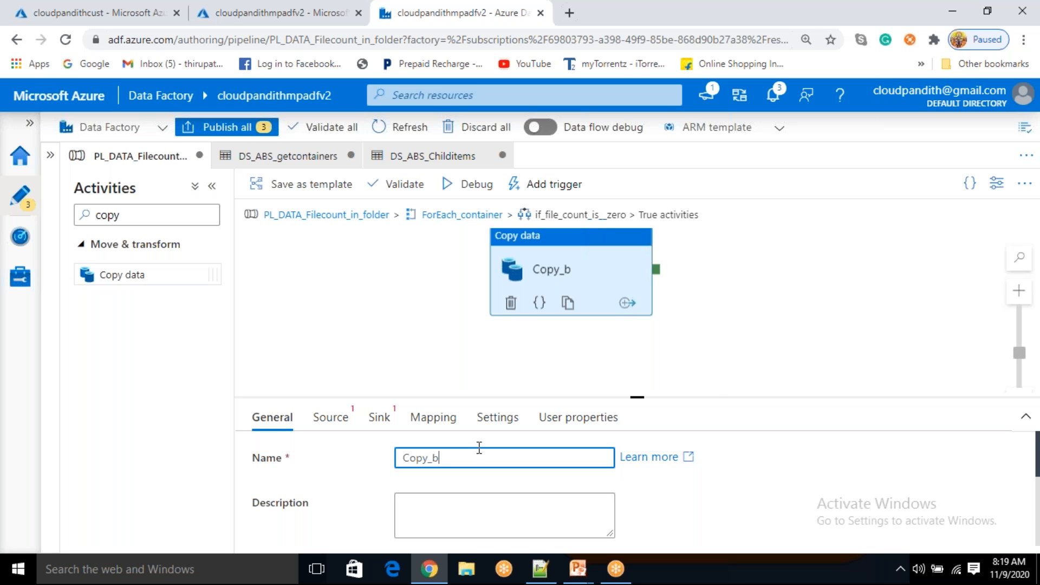
pyautogui.write('_blob_to_blob')
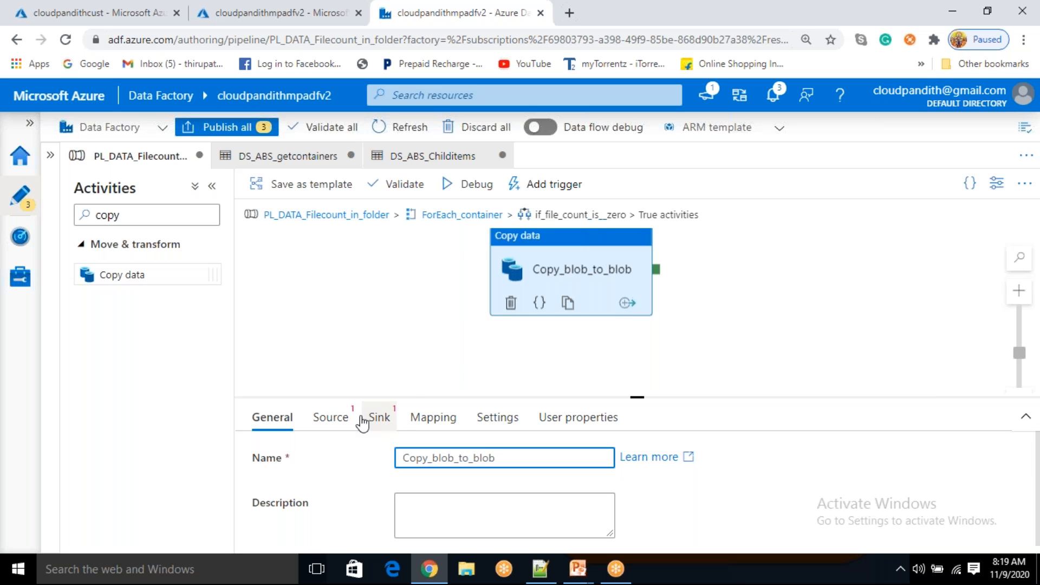
# Create a new source dataset for Copy_blob_to_blob using Azure Blob Storage and the DelimitedText format
pyautogui.click(325, 425)
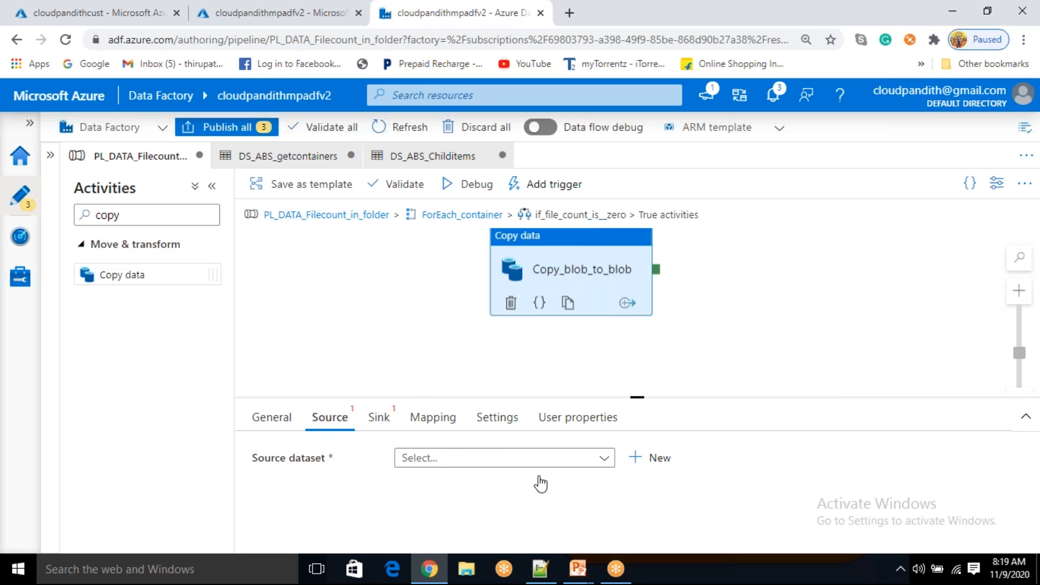
pyautogui.click(661, 458)
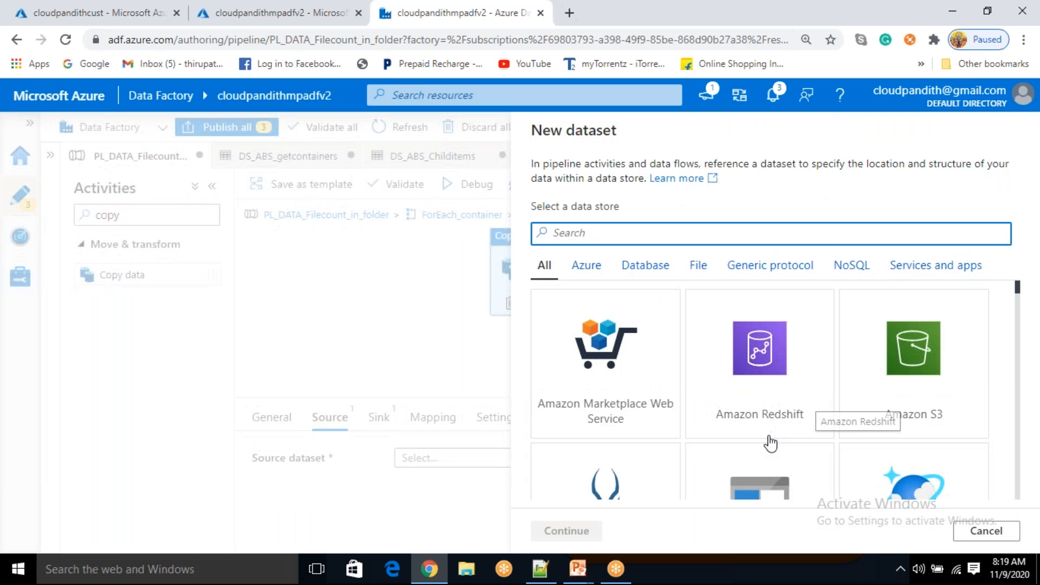
pyautogui.scroll(-1, 778, 425)
pyautogui.click(758, 433)
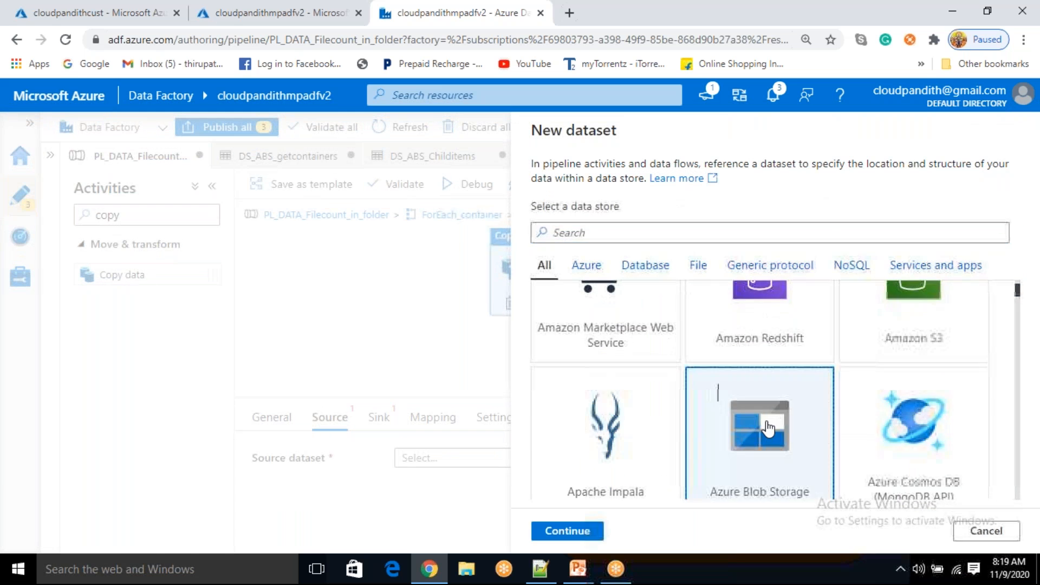
pyautogui.click(584, 532)
pyautogui.click(909, 292)
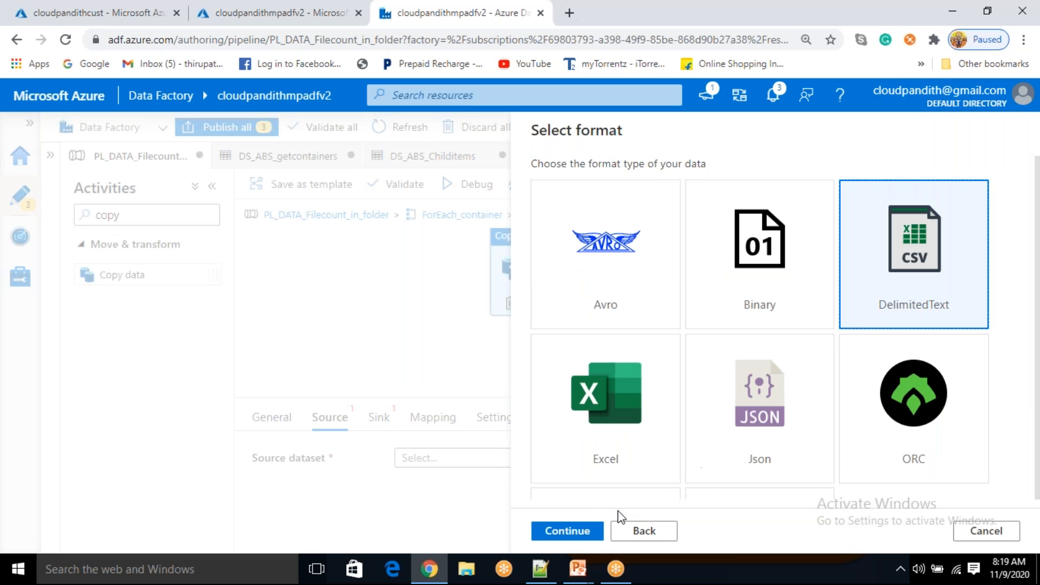
pyautogui.click(569, 529)
# Name the new source dataset ds_abs_sourcedataset
pyautogui.moveTo(638, 183); pyautogui.dragTo(520, 190)
pyautogui.press('BackSpace')
pyautogui.write('sourcedataset')
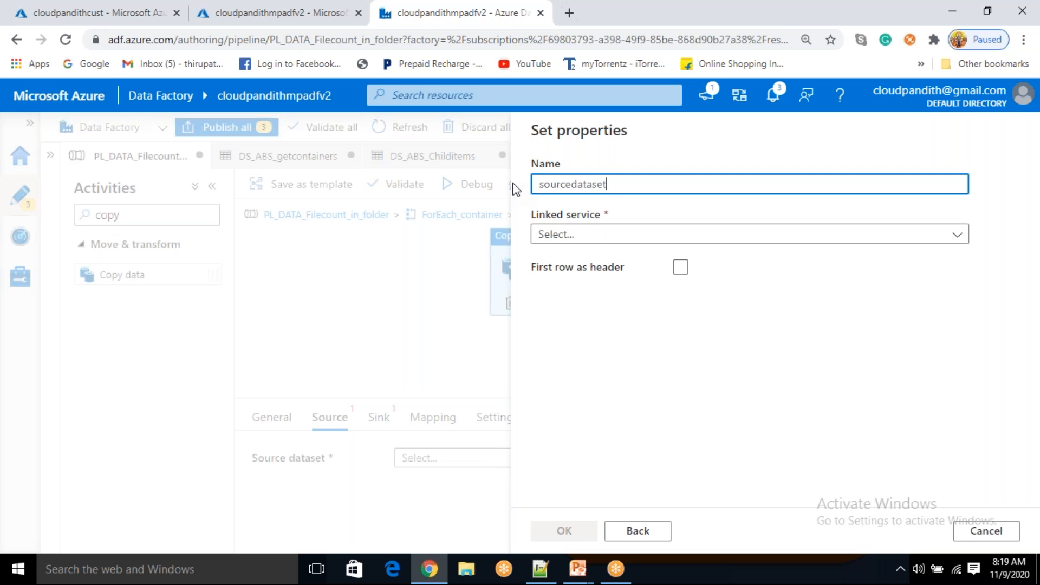
pyautogui.click(584, 239)
pyautogui.moveTo(610, 186); pyautogui.dragTo(492, 193)
pyautogui.press('BackSpace')
pyautogui.write('ds_abs_')
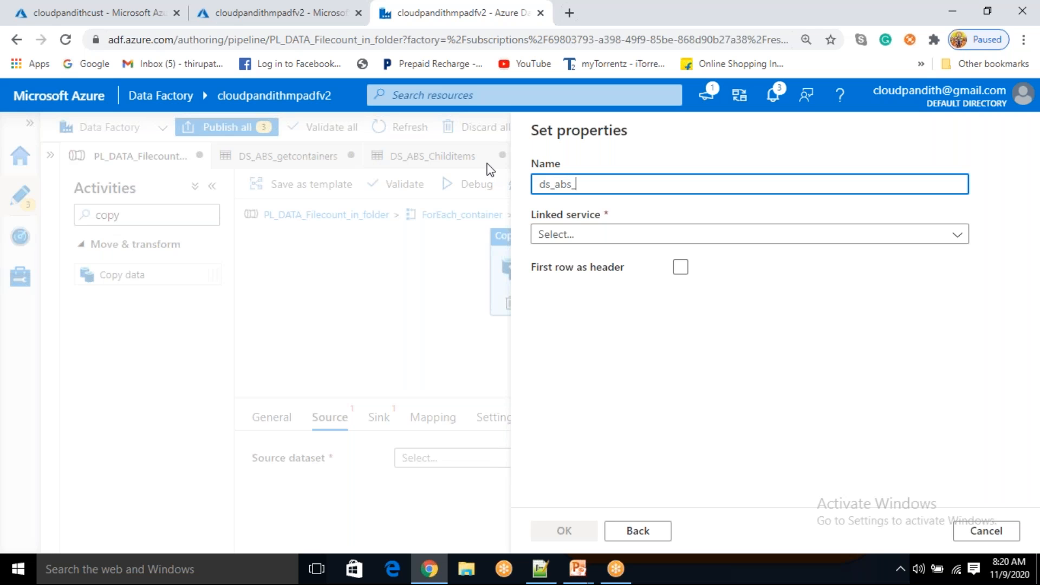
pyautogui.write('sourcedataset')
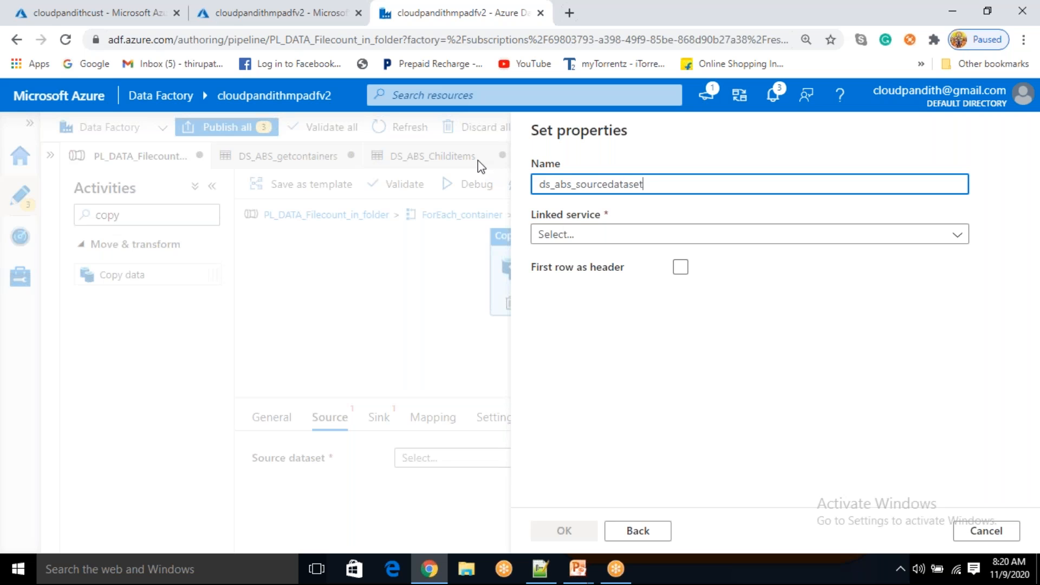
# Set the source dataset's linked service to LS_ABS, enable first row as header, and create the dataset without a file path
pyautogui.click(625, 236)
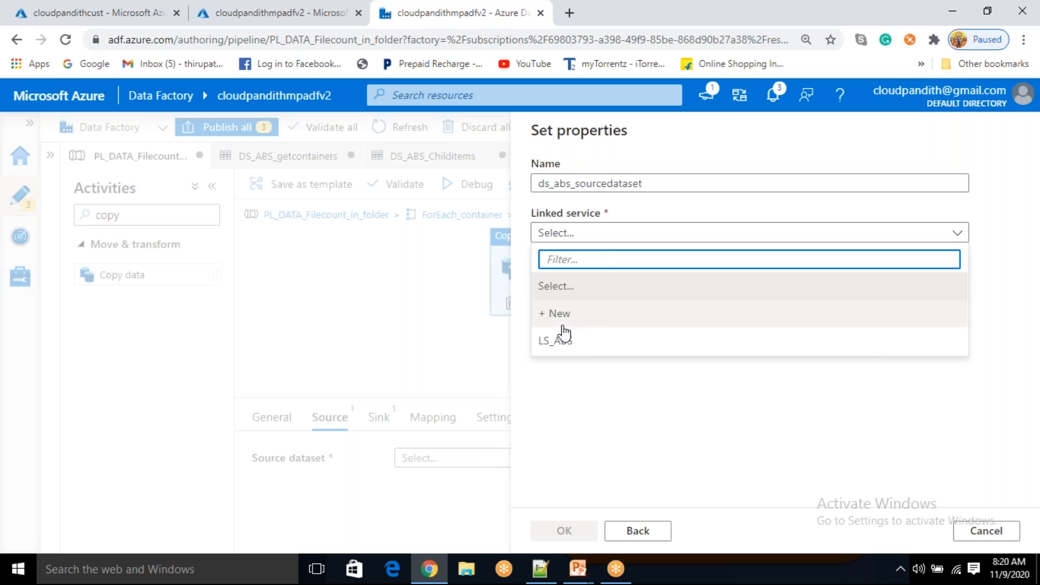
pyautogui.click(562, 343)
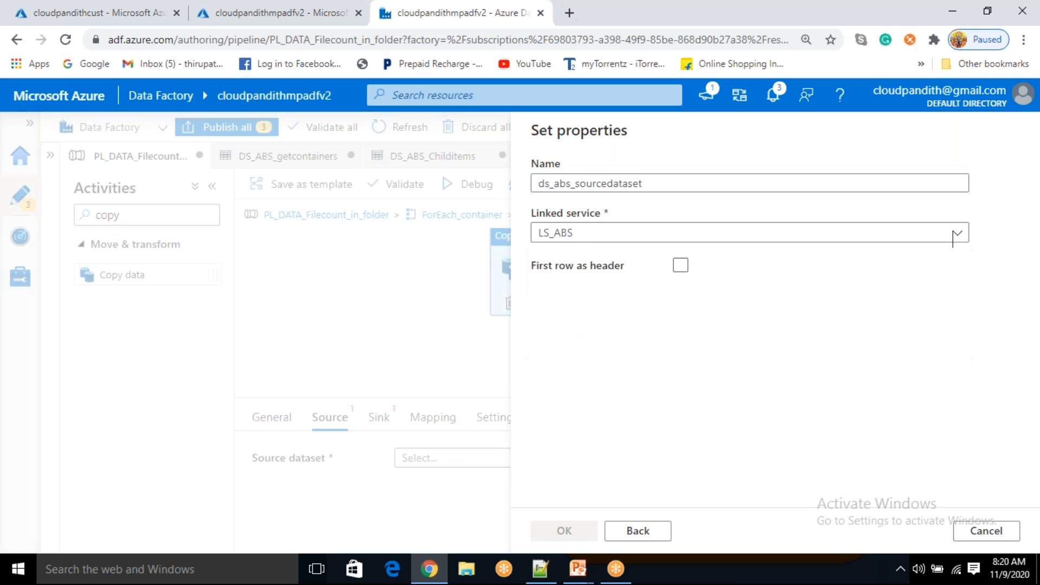
pyautogui.click(568, 280)
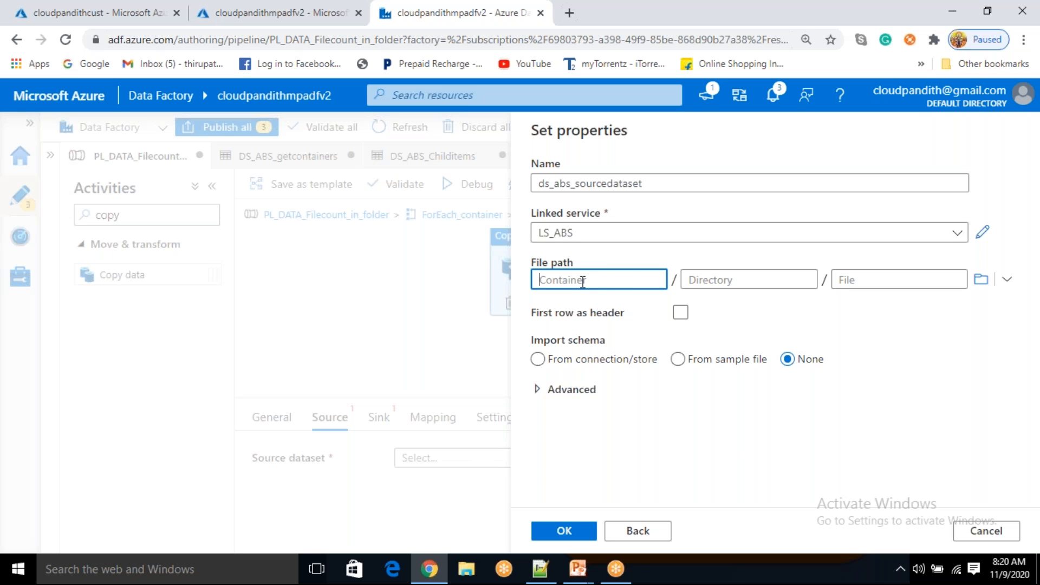
pyautogui.click(680, 312)
pyautogui.click(566, 539)
pyautogui.click(567, 542)
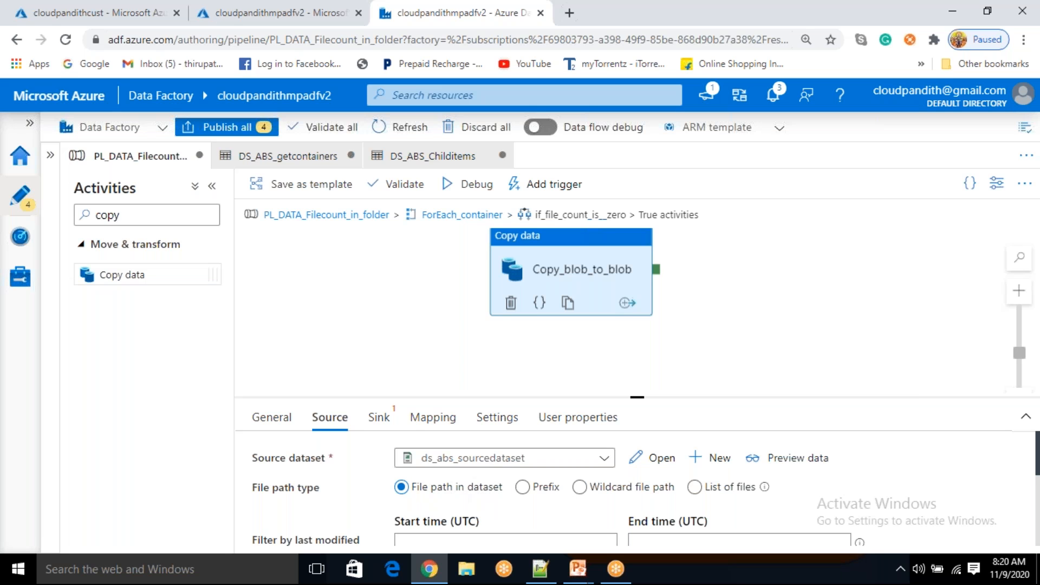
# Start a new sink dataset for Copy_blob_to_blob using Azure Blob Storage and the DelimitedText format
pyautogui.click(388, 428)
pyautogui.click(656, 469)
pyautogui.click(612, 412)
pyautogui.click(565, 530)
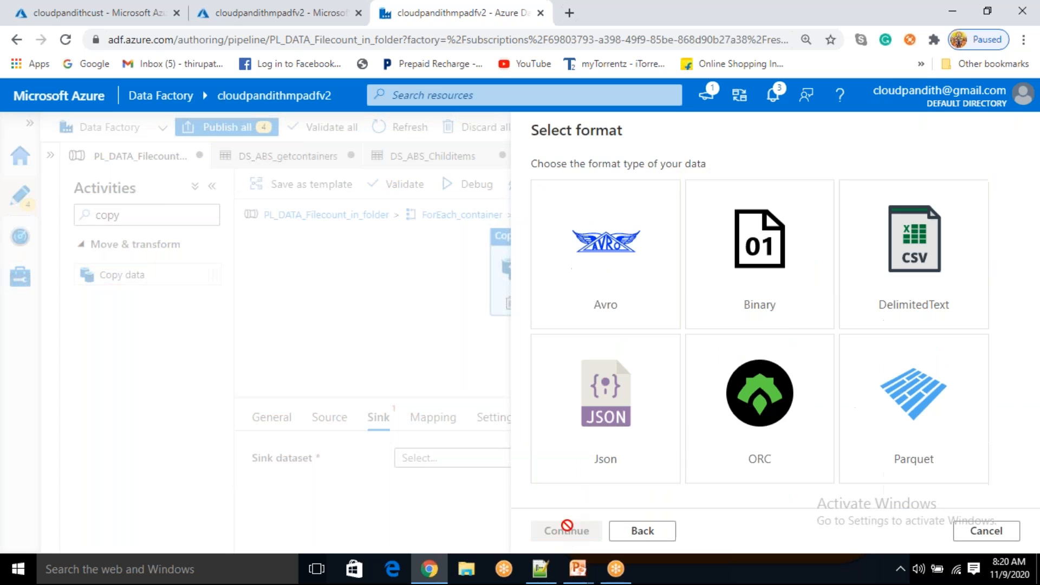
pyautogui.click(981, 259)
pyautogui.click(577, 531)
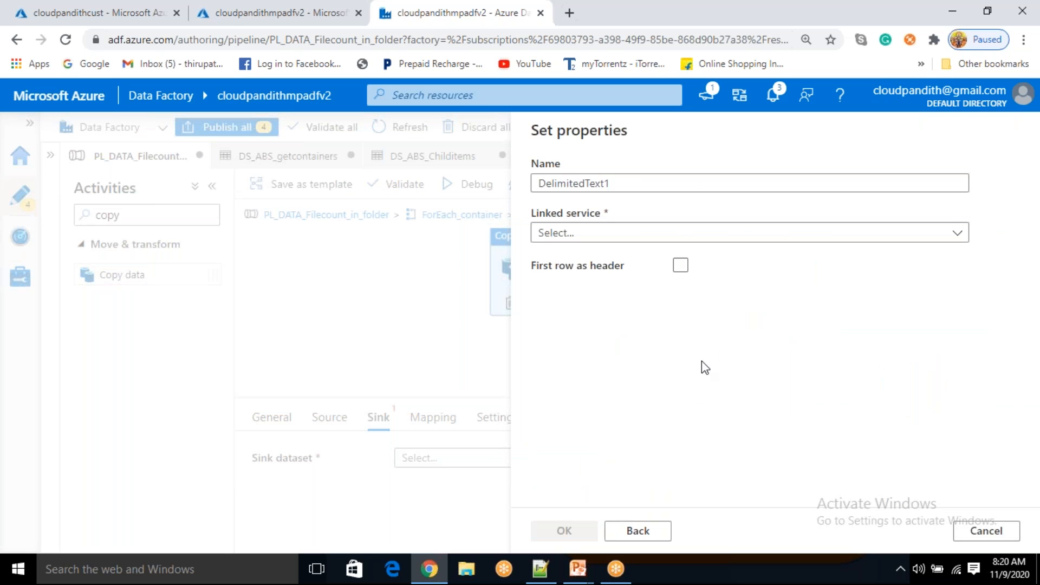
# Name the sink dataset ds_abs_sinkdataset, use linked service LS_ABS, enable first row as header, and create it
pyautogui.doubleClick(636, 191)
pyautogui.press('BackSpace')
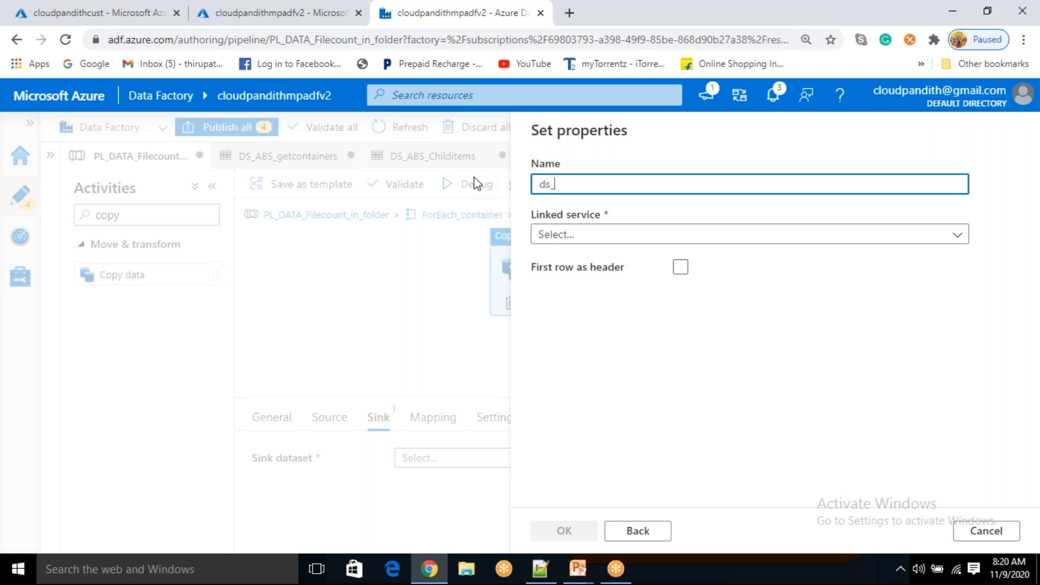
pyautogui.write('ds_abs_sinkdataset')
pyautogui.click(627, 234)
pyautogui.click(571, 345)
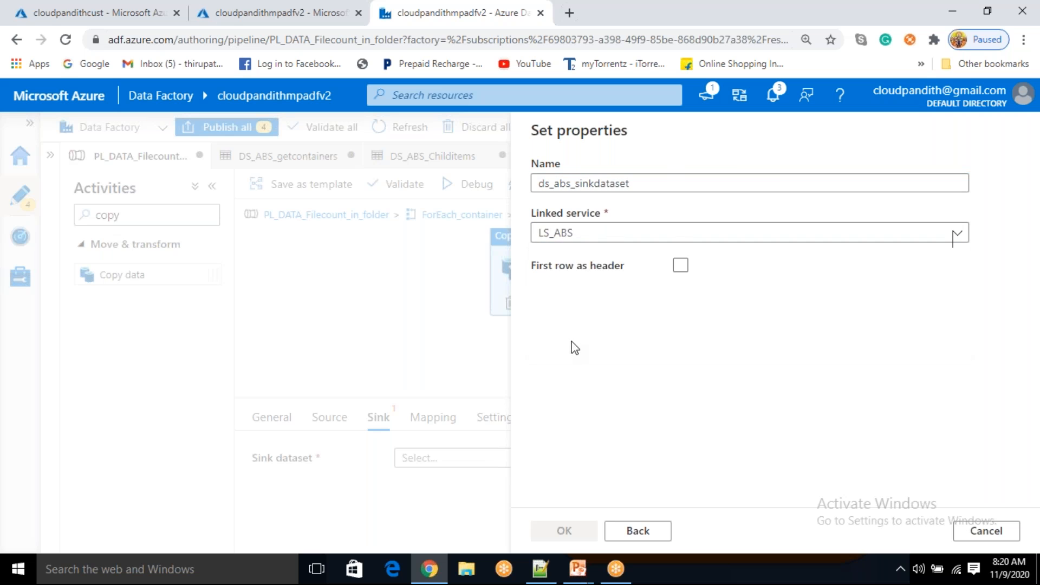
pyautogui.click(588, 282)
pyautogui.click(679, 318)
pyautogui.click(564, 532)
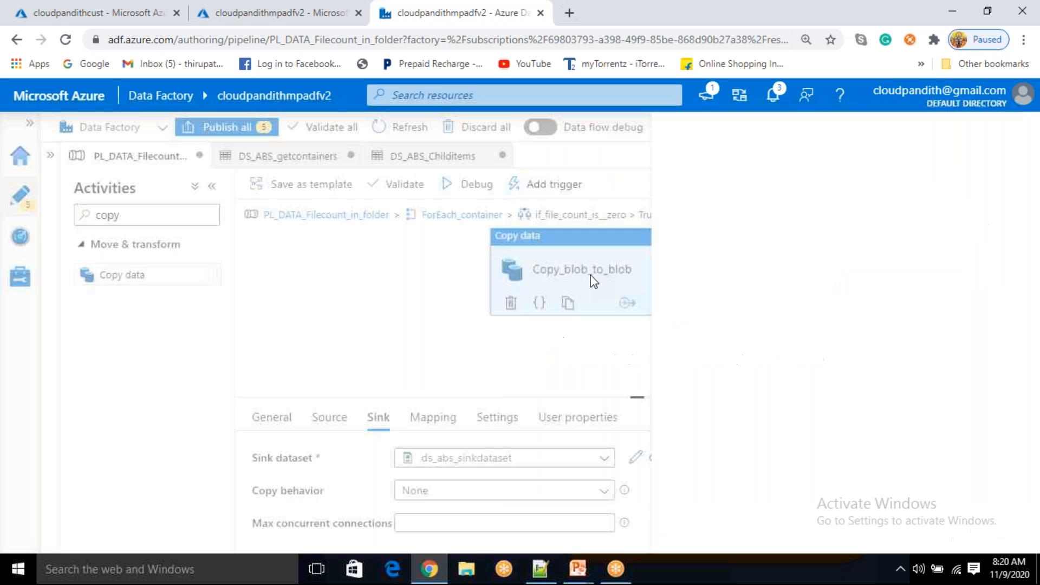
# Review Copy_blob_to_blob's source settings and switch to the PowerPoint data flow diagram to check the ForEach and If logic
pyautogui.click(341, 433)
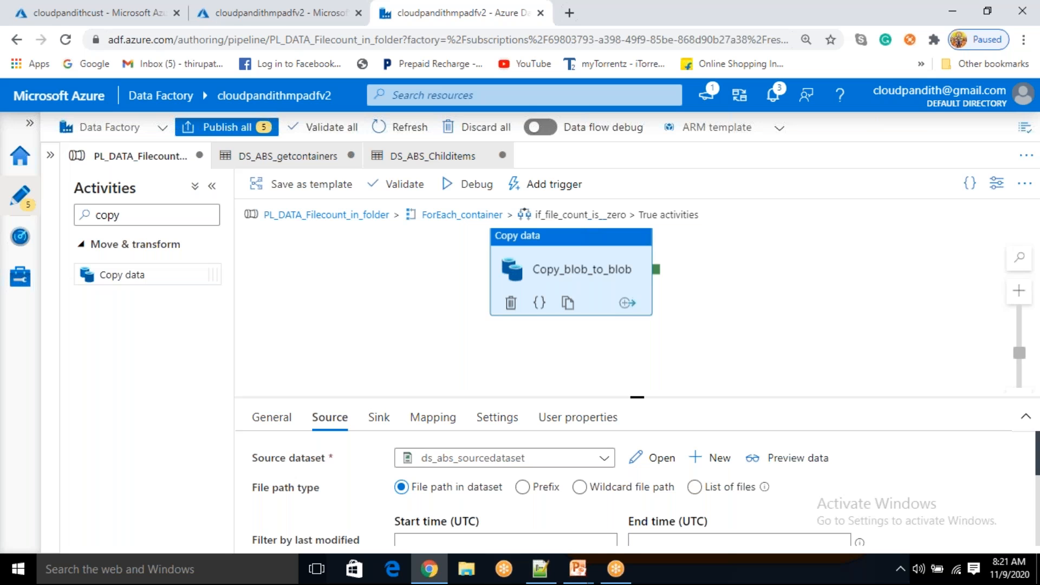
pyautogui.click(552, 578)
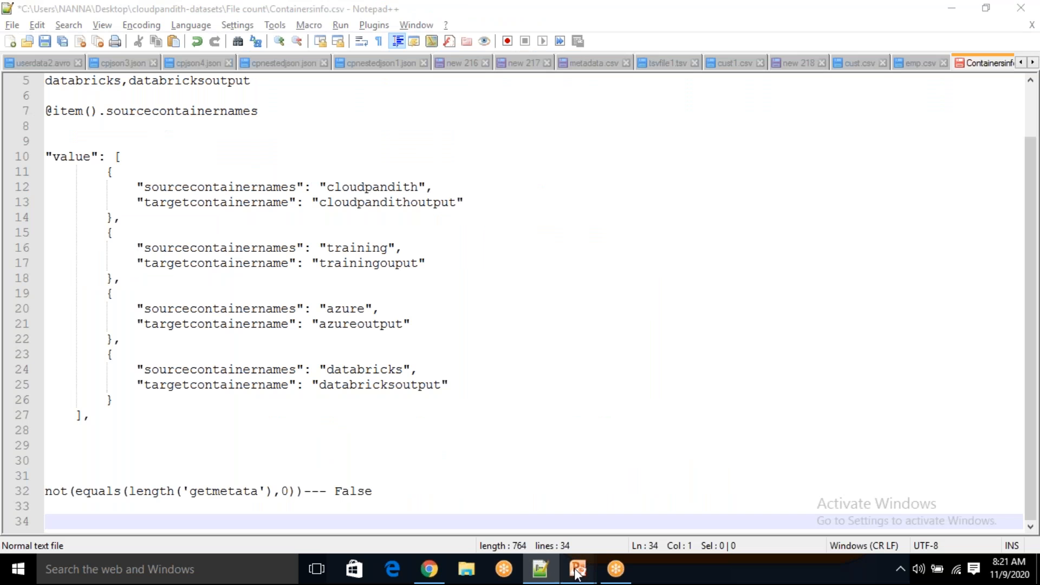
pyautogui.moveTo(578, 569)
pyautogui.click(648, 513)
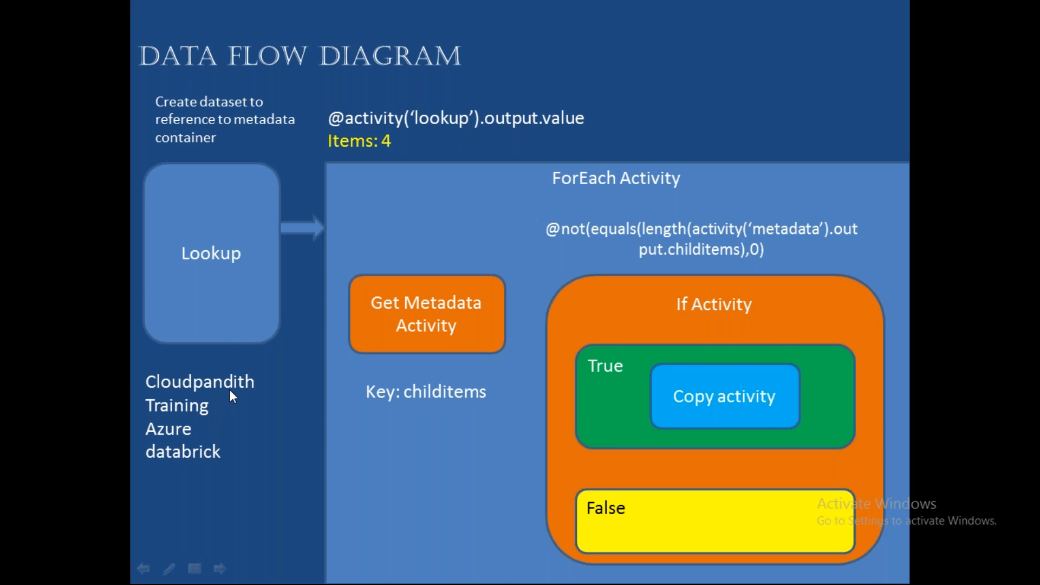
pyautogui.press('super+d')
# Switch to Notepad++ and examine the container entries in Containersinfo.csv, especially the azure and databricks source containers
pyautogui.click(540, 568)
pyautogui.click(164, 293)
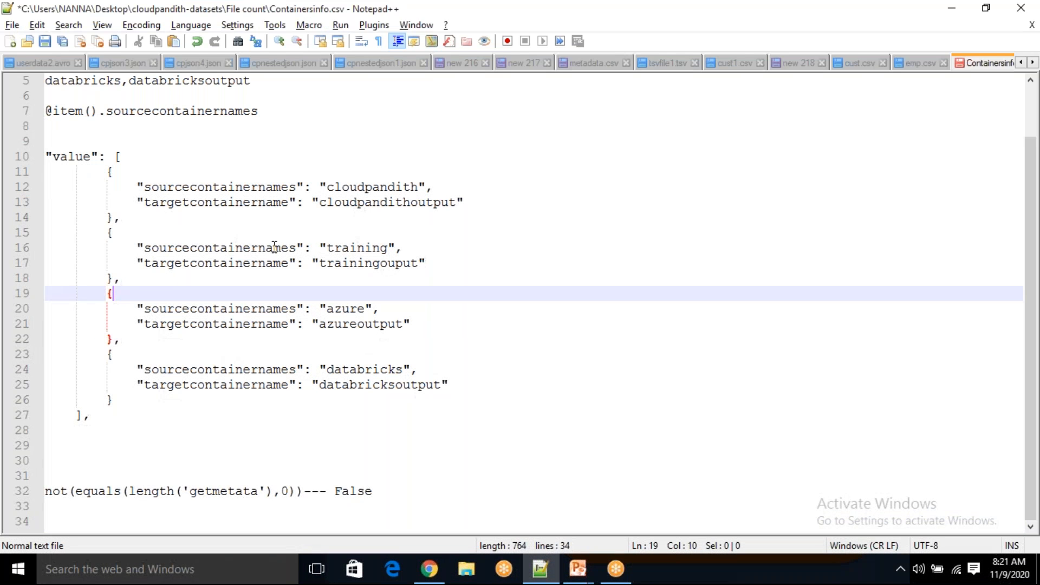
pyautogui.moveTo(101, 177); pyautogui.dragTo(133, 282)
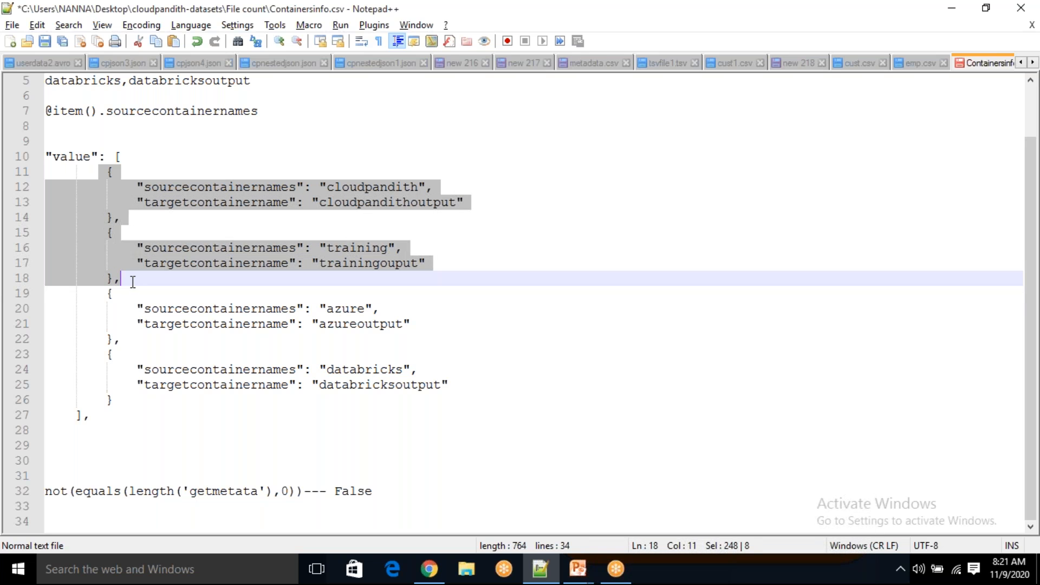
pyautogui.click(112, 289)
pyautogui.moveTo(99, 297)
pyautogui.mouseDown()
pyautogui.moveTo(150, 408)
pyautogui.moveTo(101, 324)
pyautogui.moveTo(100, 293)
pyautogui.mouseUp()
pyautogui.click(172, 406)
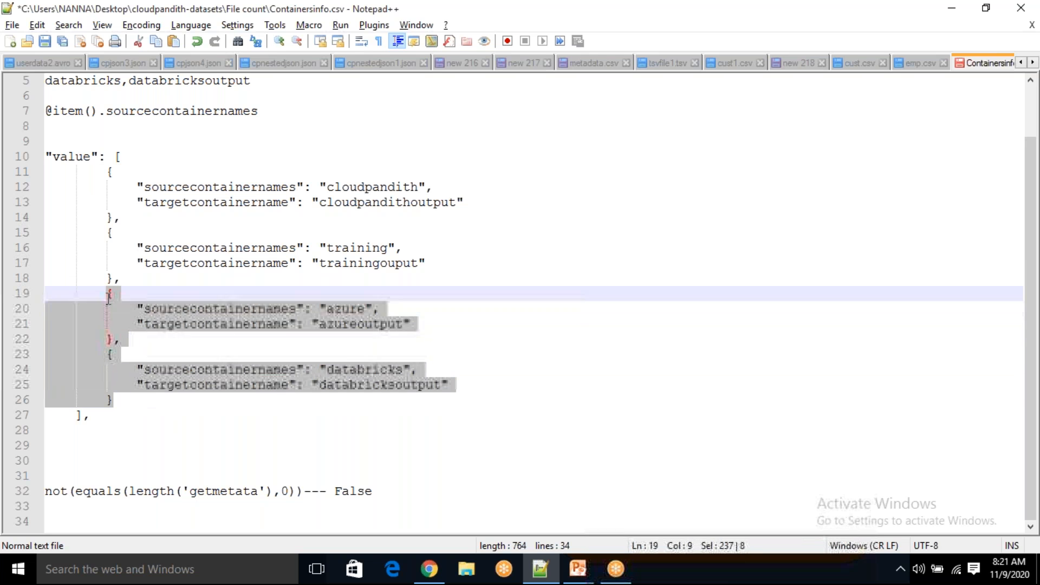
pyautogui.click(154, 416)
pyautogui.doubleClick(351, 308)
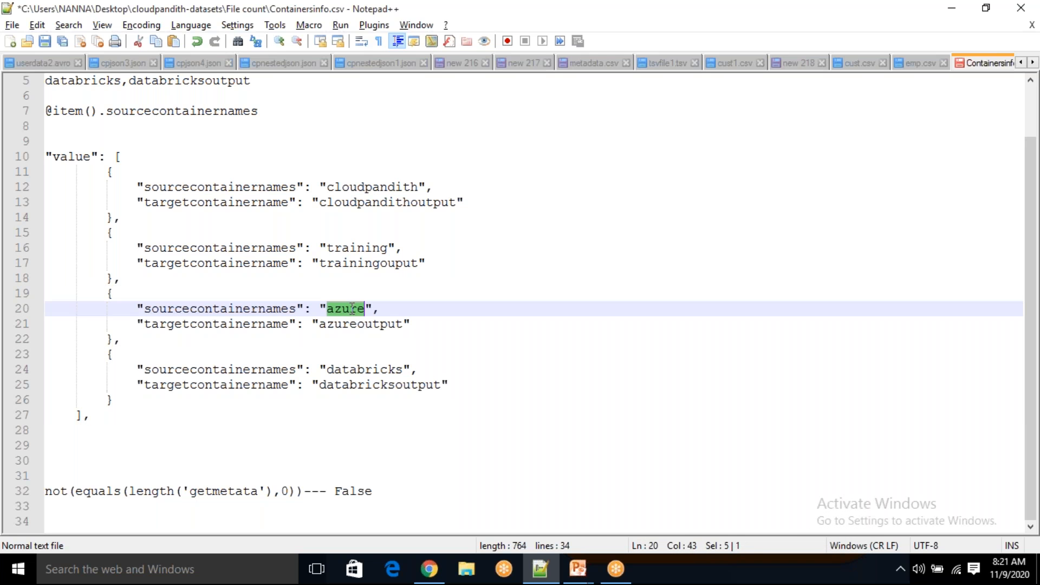
pyautogui.doubleClick(346, 371)
pyautogui.click(357, 370)
pyautogui.doubleClick(350, 308)
pyautogui.doubleClick(346, 370)
pyautogui.doubleClick(351, 309)
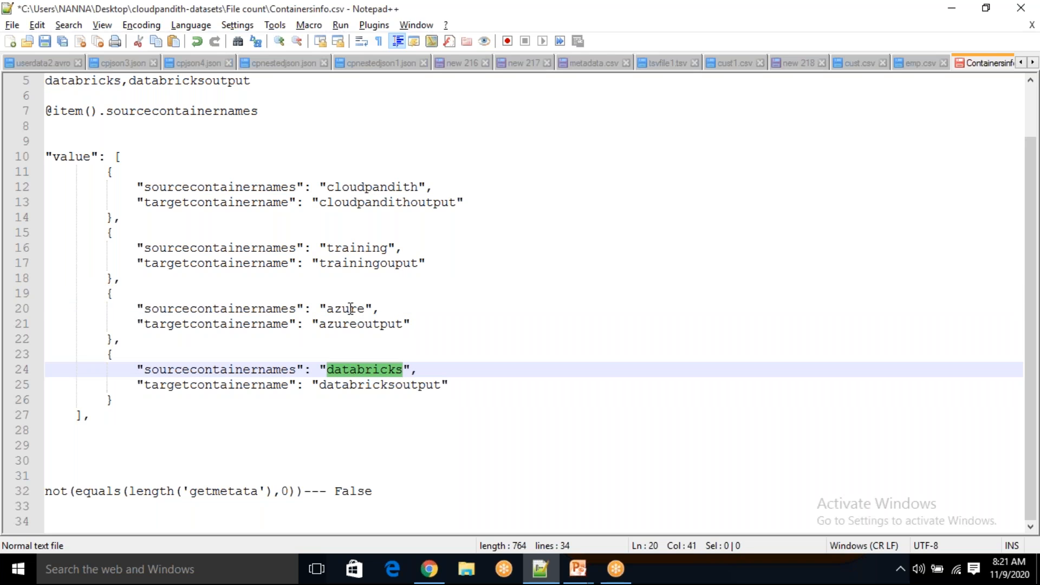
pyautogui.doubleClick(347, 370)
# Compare the source and target container names of the cloudpandith and training entries in Containersinfo.csv
pyautogui.moveTo(113, 400); pyautogui.dragTo(100, 172)
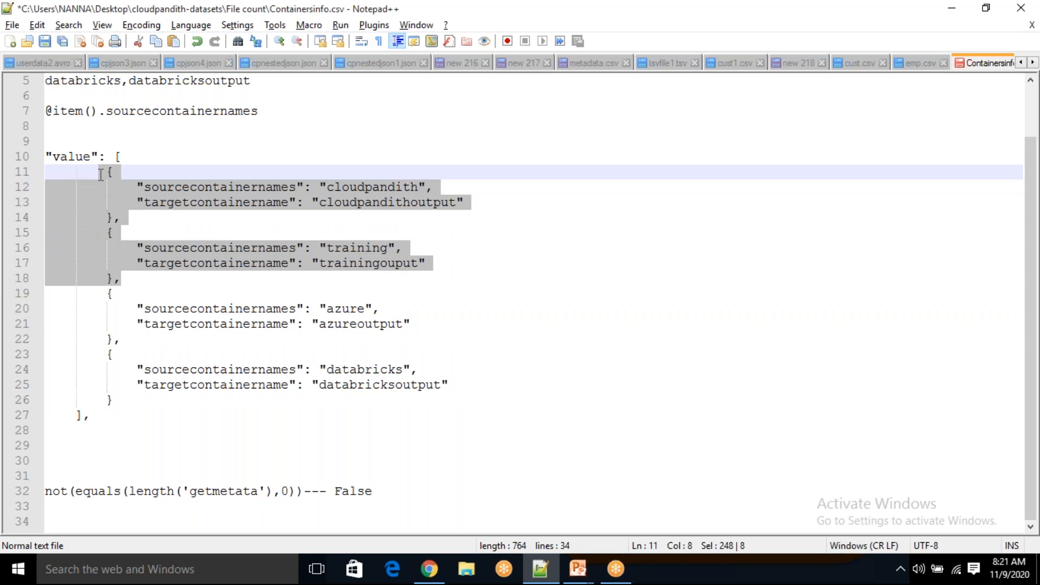
pyautogui.click(477, 268)
pyautogui.doubleClick(394, 188)
pyautogui.doubleClick(436, 204)
pyautogui.click(354, 234)
pyautogui.doubleClick(356, 248)
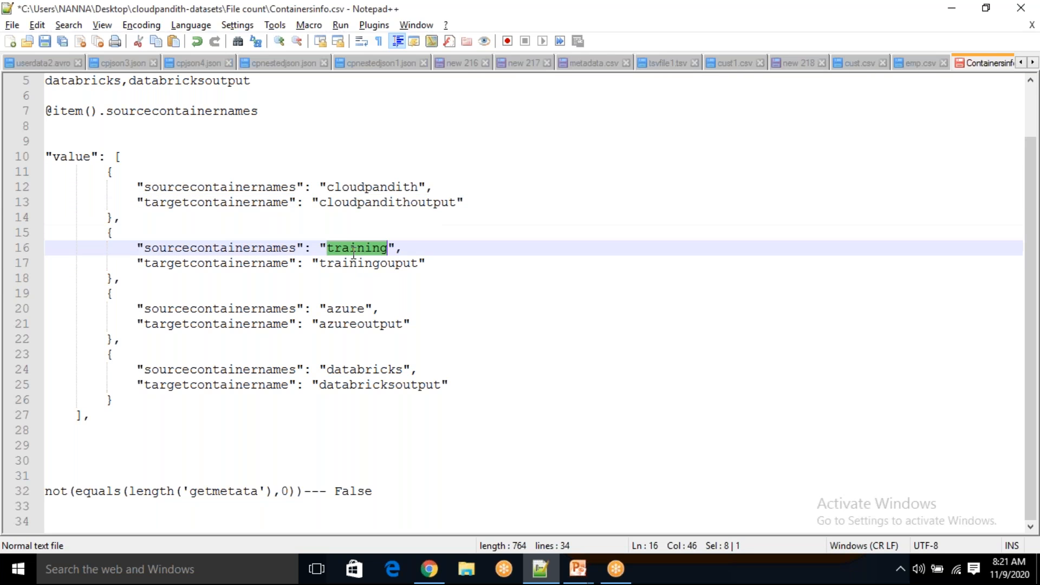
pyautogui.click(371, 263)
pyautogui.doubleClick(371, 264)
pyautogui.click(446, 293)
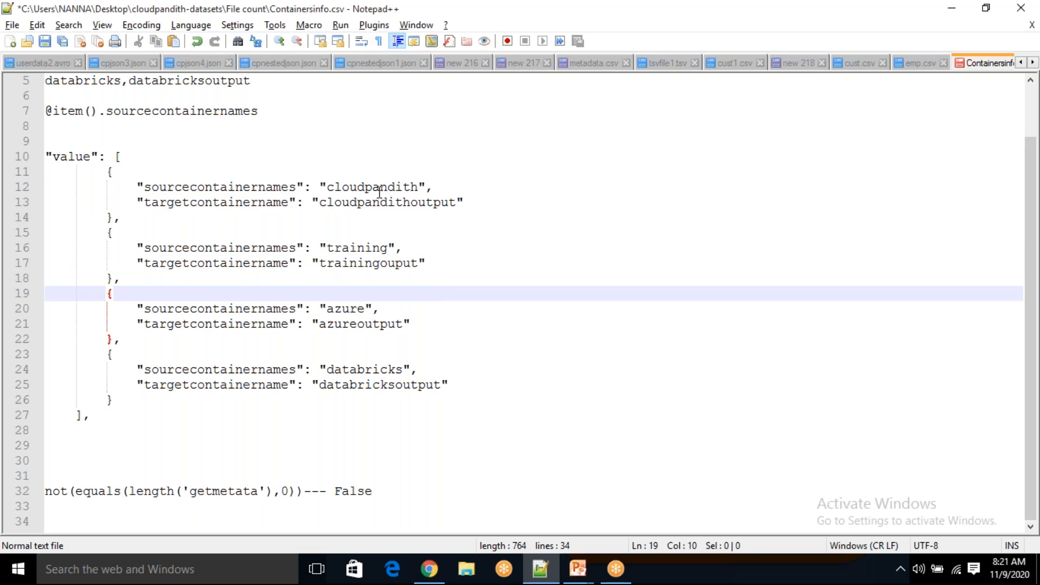
pyautogui.click(379, 189)
pyautogui.doubleClick(379, 190)
pyautogui.click(356, 247)
pyautogui.doubleClick(356, 248)
pyautogui.click(371, 187)
pyautogui.doubleClick(371, 187)
pyautogui.click(345, 253)
pyautogui.doubleClick(345, 254)
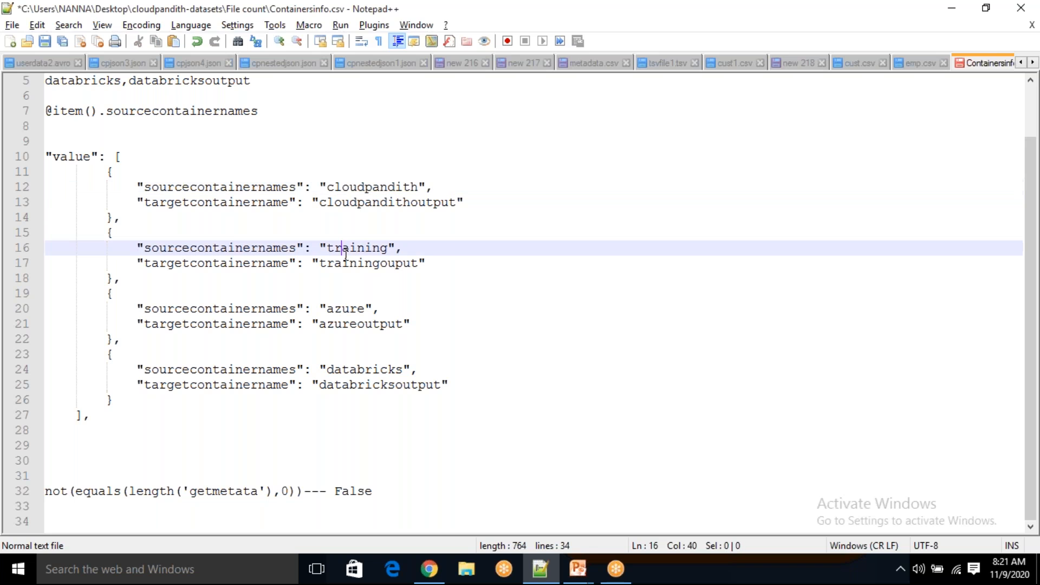
pyautogui.click(403, 202)
pyautogui.doubleClick(404, 202)
pyautogui.click(403, 263)
pyautogui.doubleClick(403, 263)
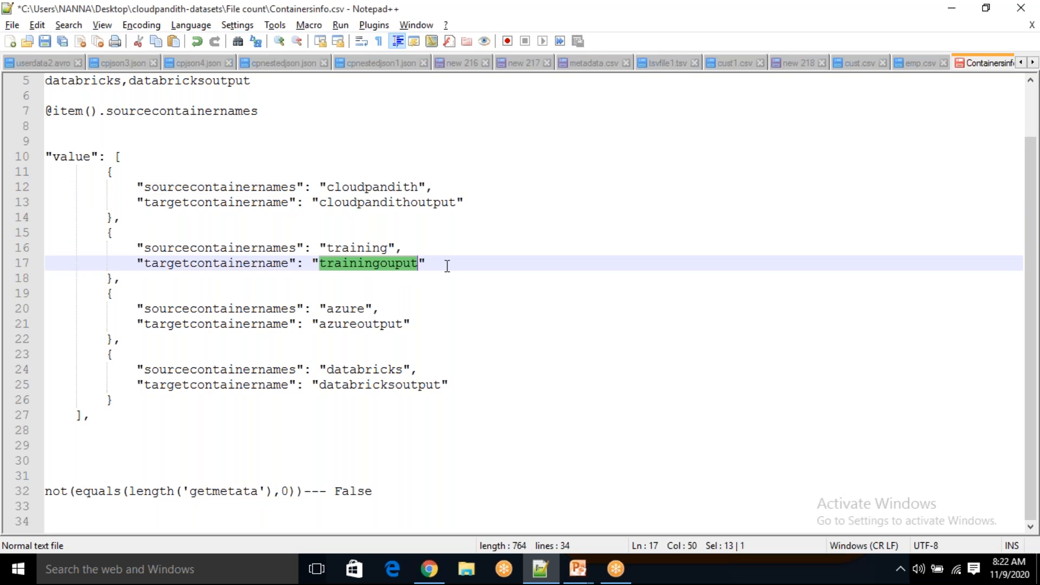
# Switch back to Azure Data Factory in Chrome, open ds_abs_sourcedataset, and add a String parameter named sourcecontainer
pyautogui.hotkey('alt', 'Tab')
pyautogui.press('super+d')
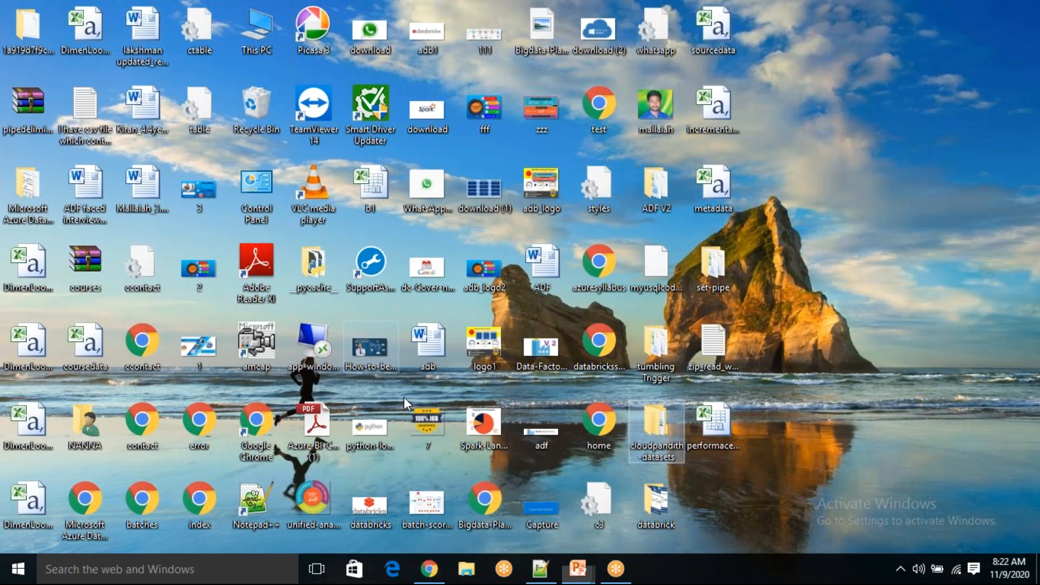
pyautogui.click(431, 570)
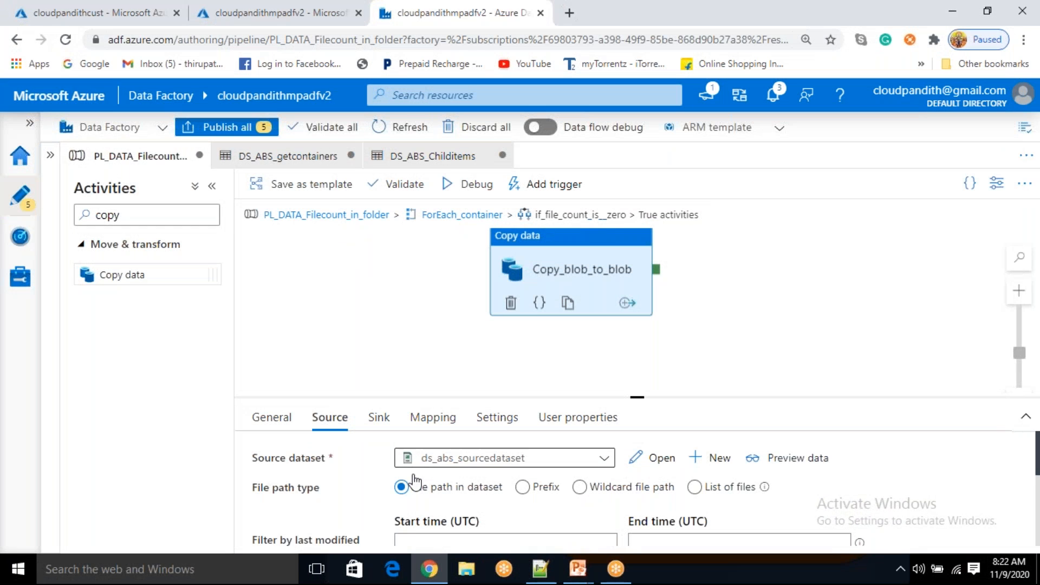
pyautogui.click(651, 467)
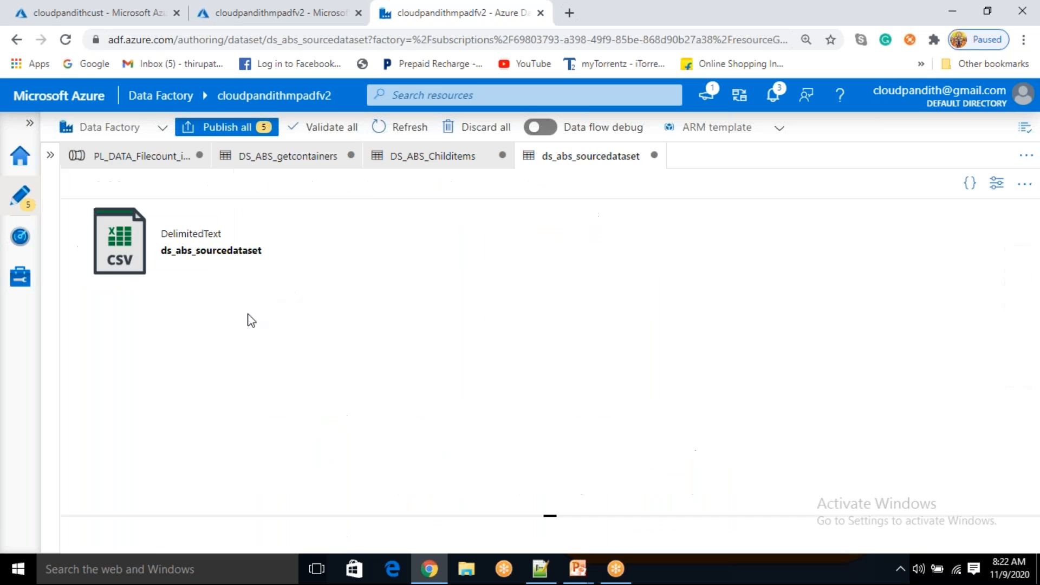
pyautogui.click(267, 228)
pyautogui.click(109, 269)
pyautogui.click(138, 329)
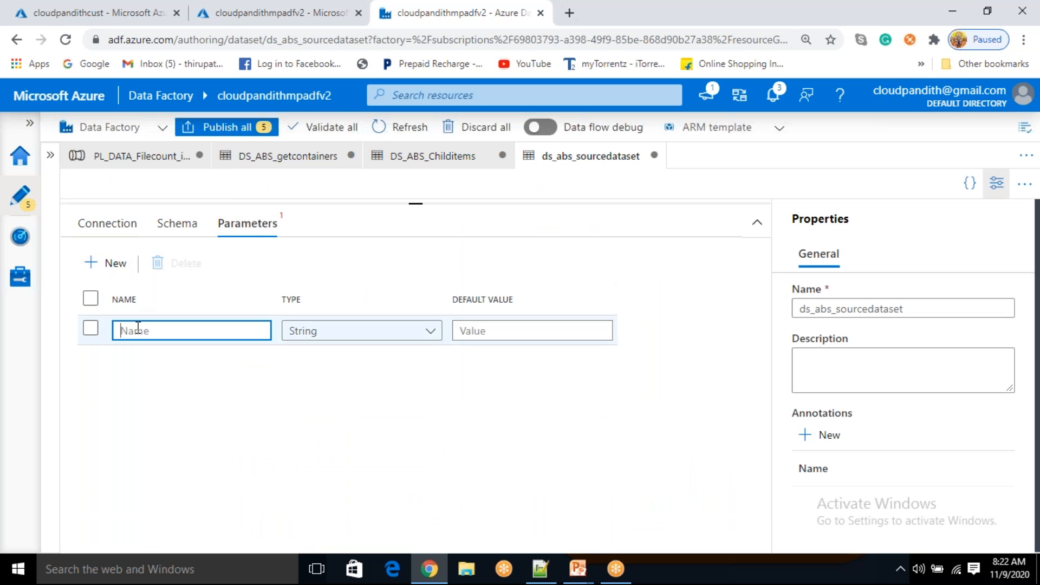
pyautogui.write('sourceconatgtainer')
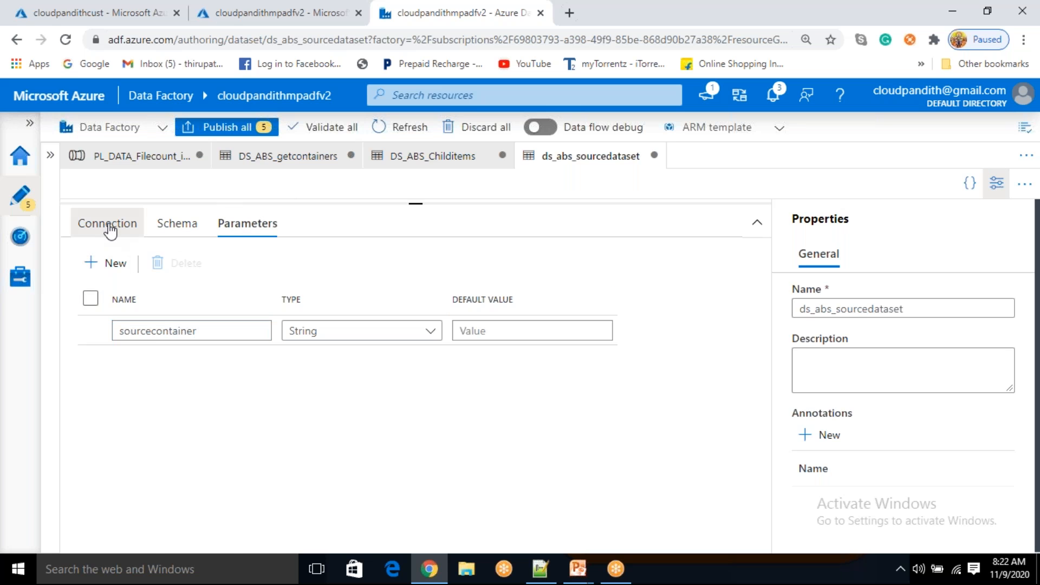
pyautogui.click(124, 230)
pyautogui.click(265, 296)
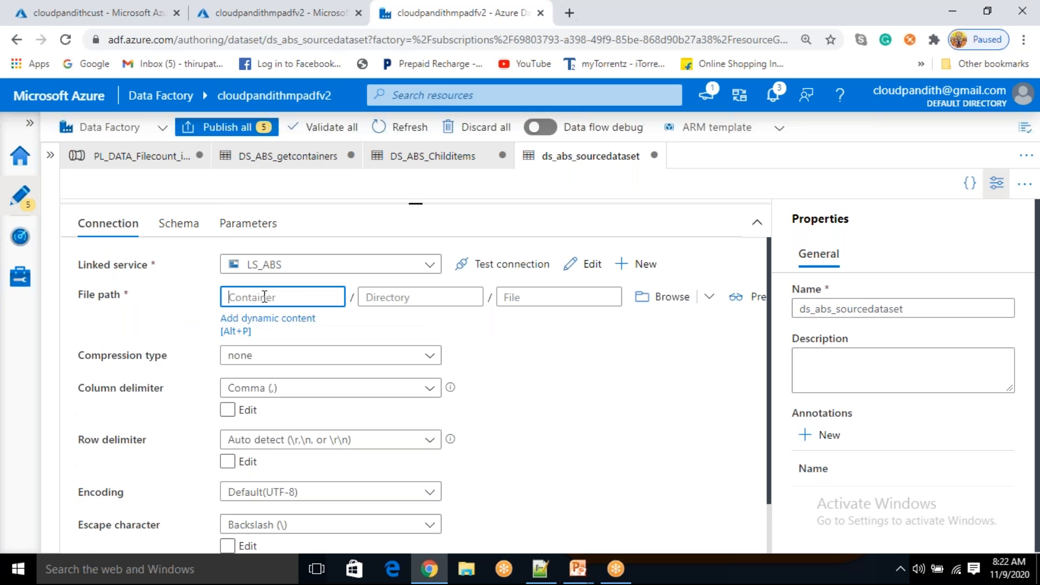
pyautogui.click(259, 319)
pyautogui.scroll(-3, 623, 434)
pyautogui.click(601, 480)
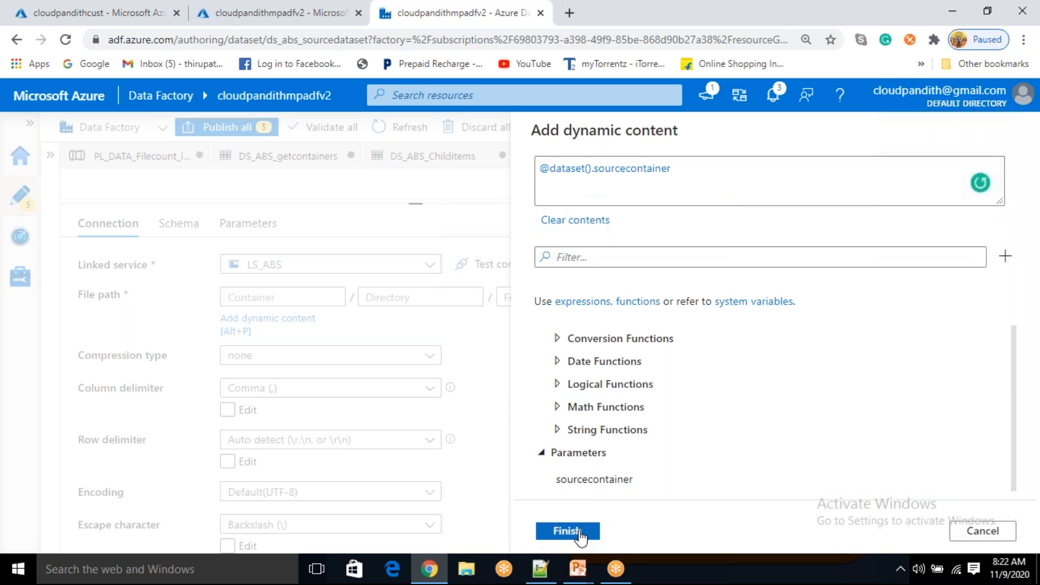
pyautogui.click(567, 531)
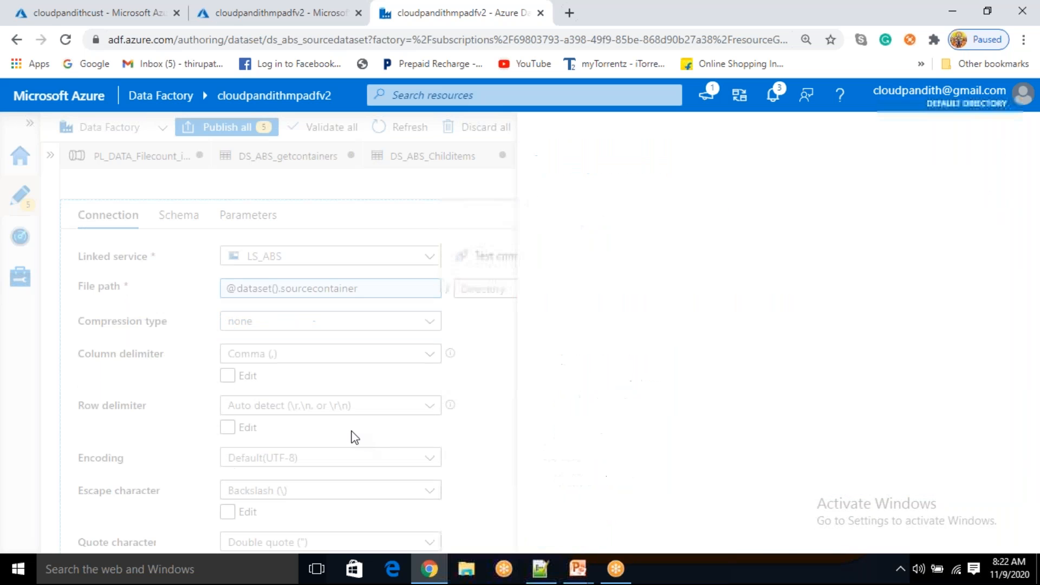
# Return to the PL_DATA_Filecount_in_folder pipeline and check the sourcecontainer dataset property in Copy_blob_to_blob's source settings
pyautogui.click(152, 166)
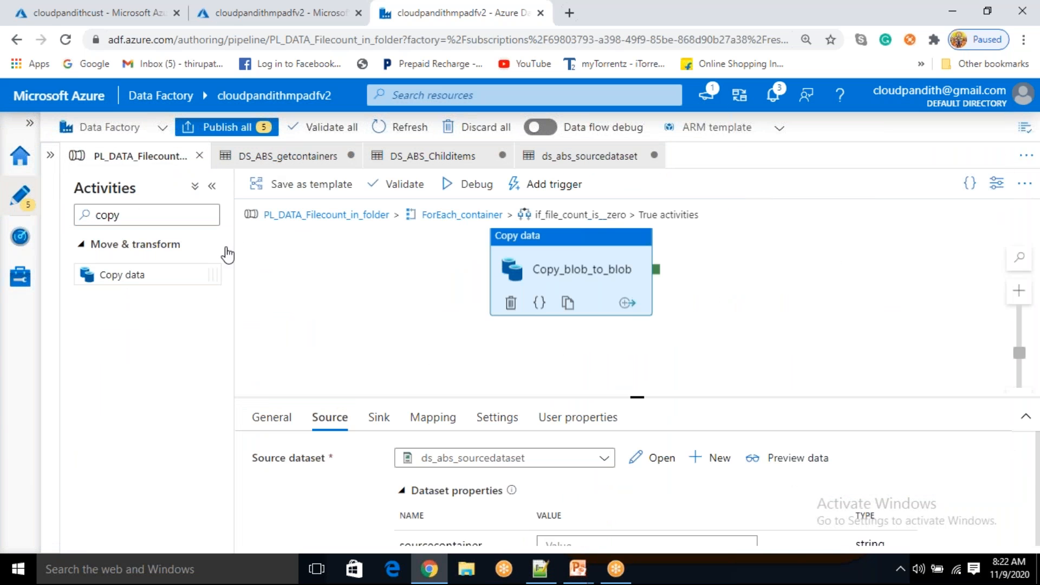
pyautogui.scroll(-2, 445, 490)
pyautogui.scroll(2, 445, 490)
pyautogui.scroll(-2, 437, 488)
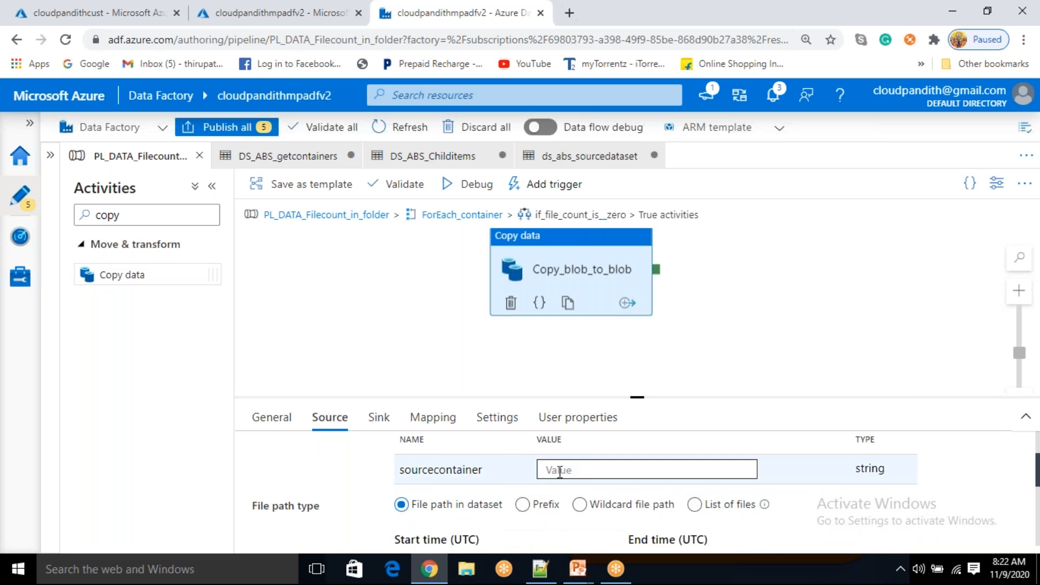
pyautogui.click(463, 467)
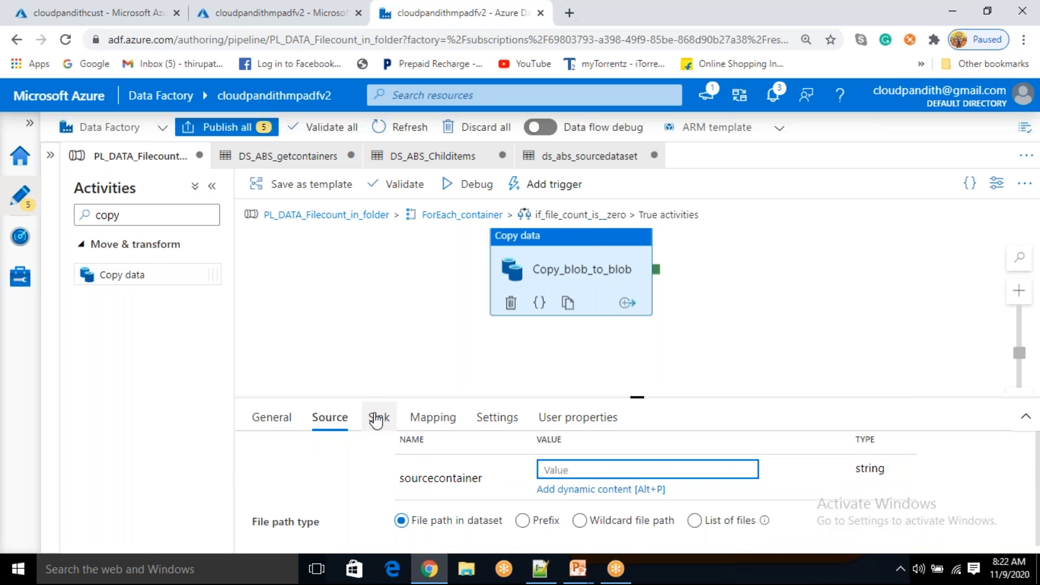
# Open ds_abs_sinkdataset from Copy_blob_to_blob's sink settings and add a String parameter named sinkcontainer
pyautogui.click(377, 418)
pyautogui.click(659, 461)
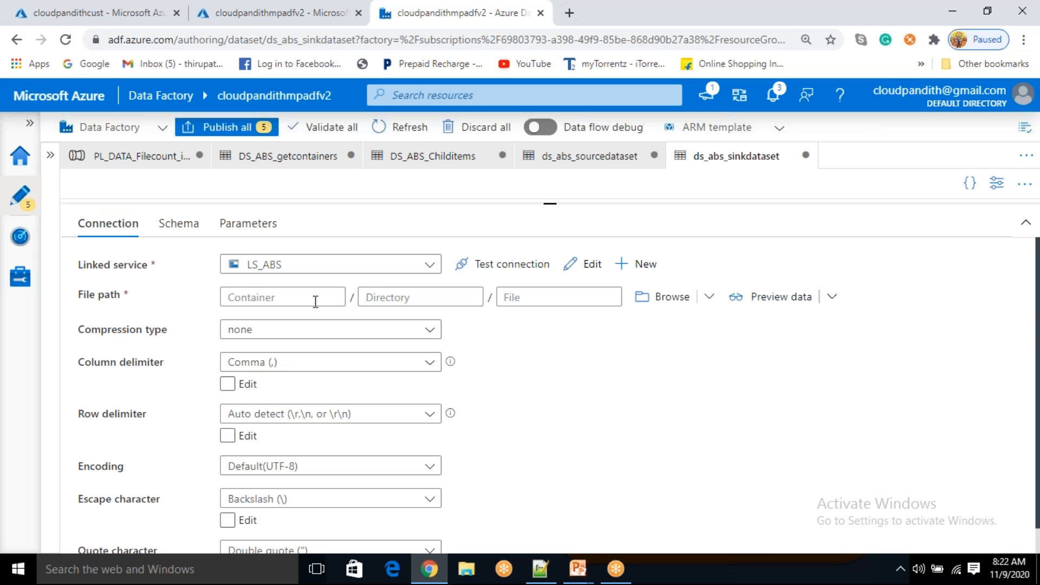
pyautogui.click(253, 230)
pyautogui.click(104, 271)
pyautogui.click(142, 328)
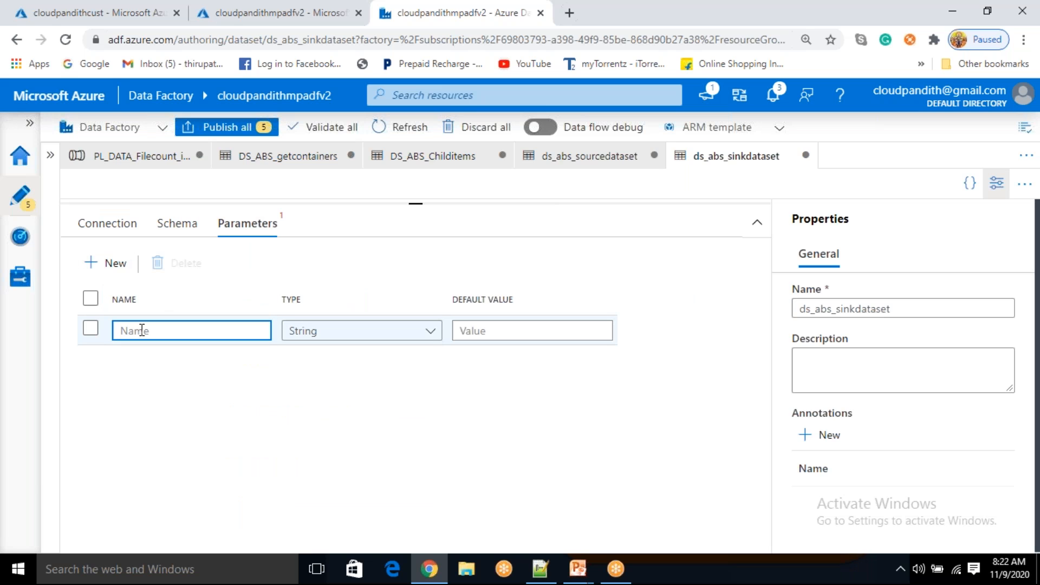
pyautogui.write('sinkcontainer')
pyautogui.click(114, 223)
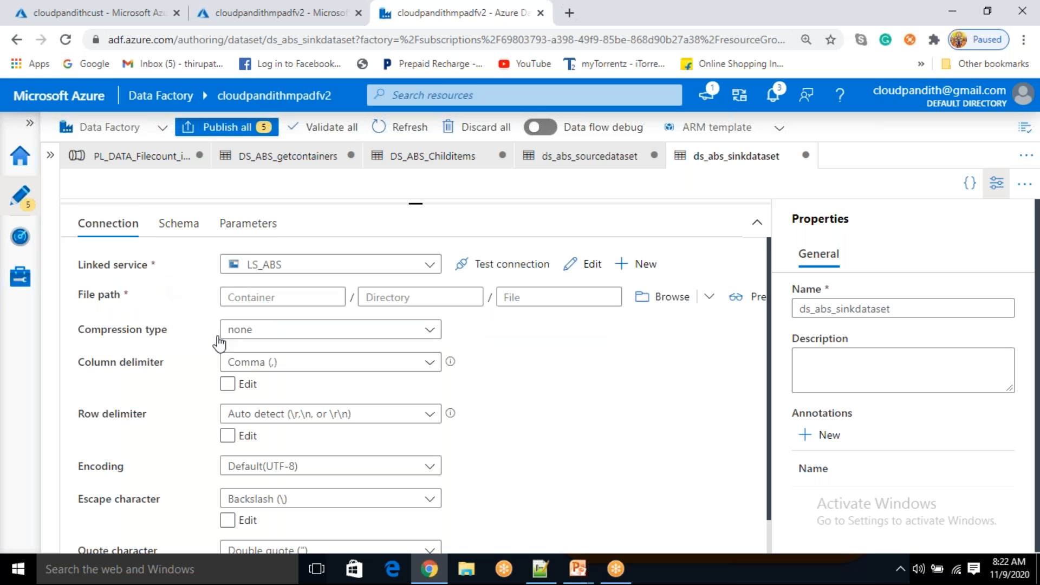
pyautogui.click(274, 300)
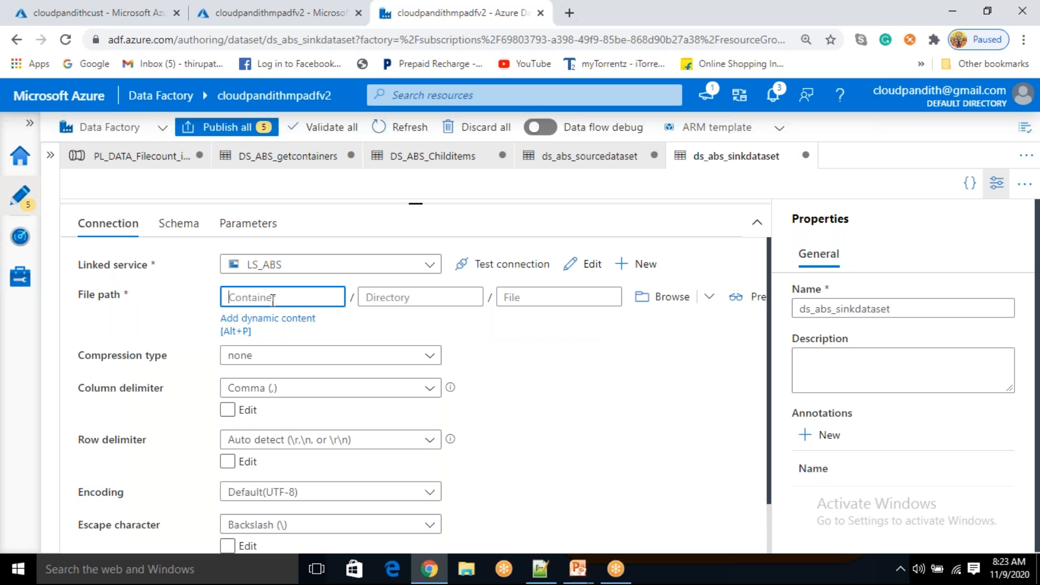
pyautogui.click(255, 324)
pyautogui.scroll(-1, 703, 427)
pyautogui.click(619, 480)
pyautogui.click(578, 524)
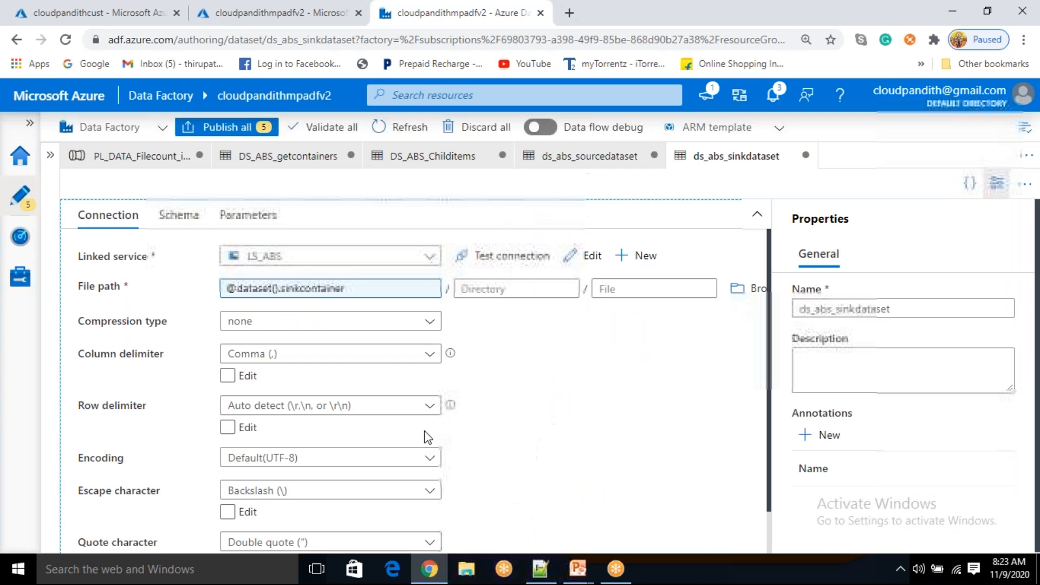
# Return to the PL_DATA_Filecount_in_folder pipeline and check Copy_blob_to_blob's sinkcontainer and sourcecontainer dataset properties
pyautogui.click(168, 161)
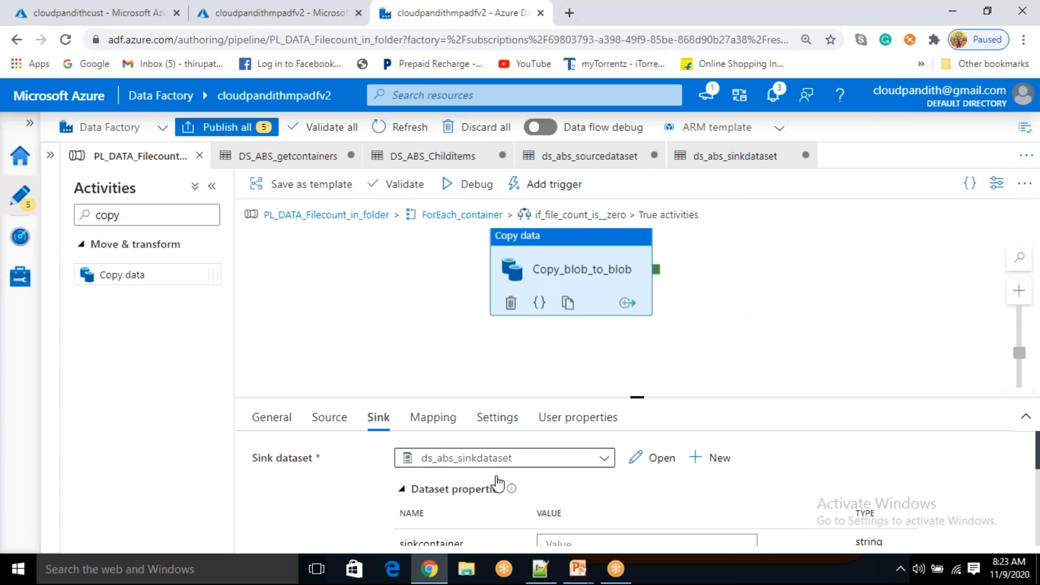
pyautogui.scroll(-2, 502, 516)
pyautogui.scroll(2, 444, 481)
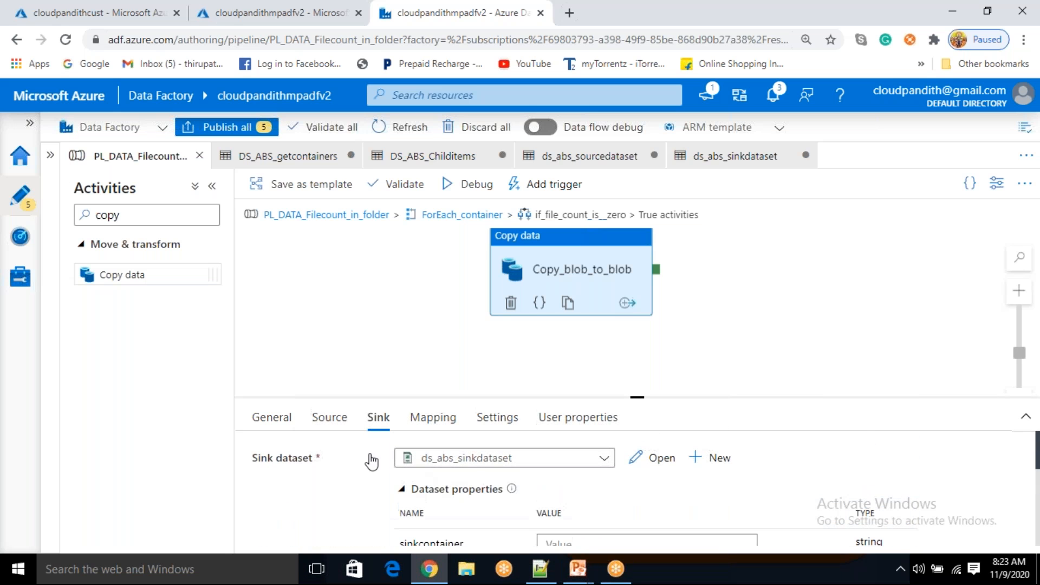
pyautogui.click(342, 428)
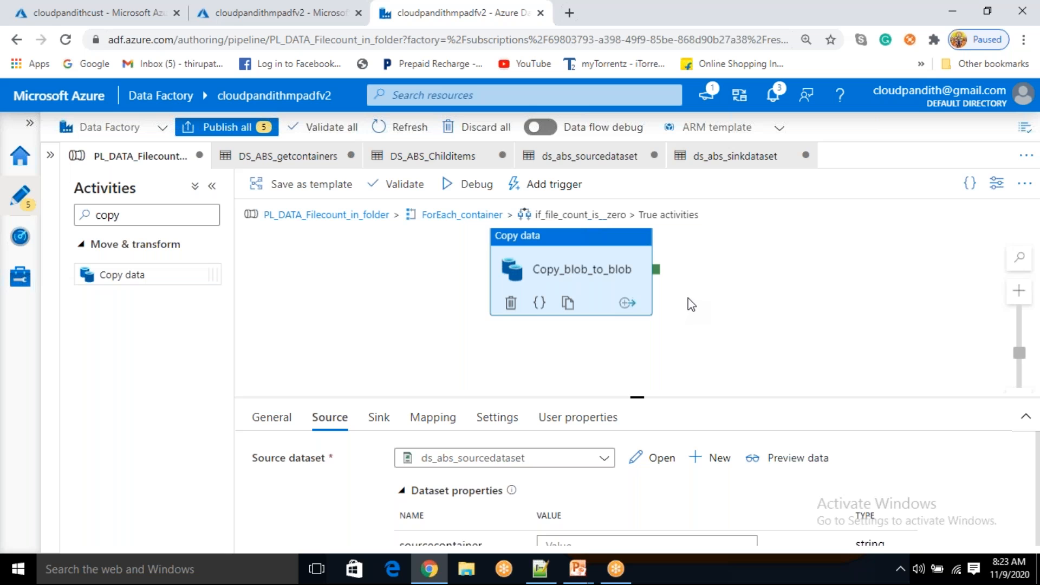
pyautogui.scroll(-2, 583, 508)
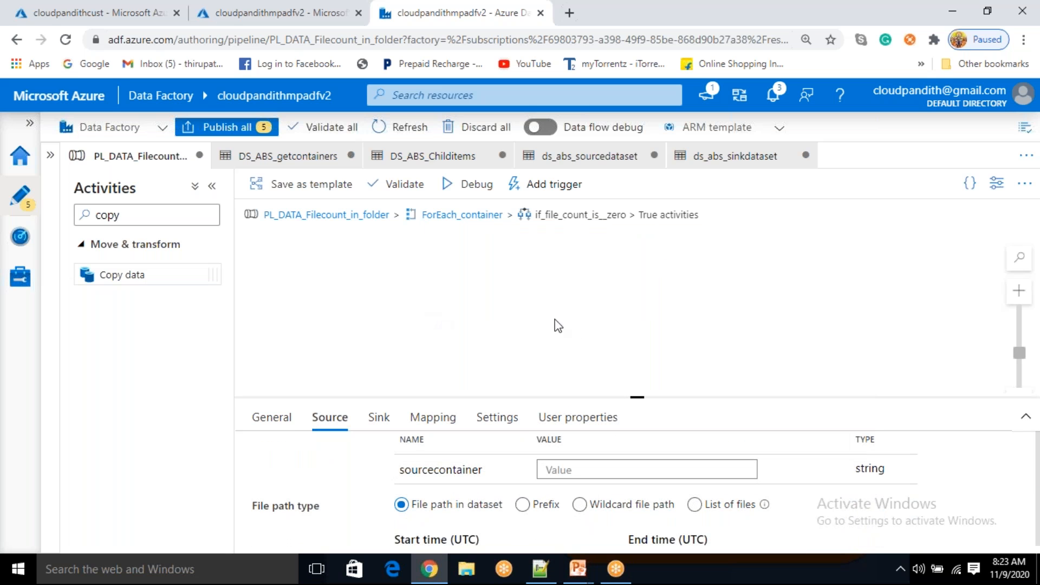
pyautogui.moveTo(578, 569)
pyautogui.click(707, 473)
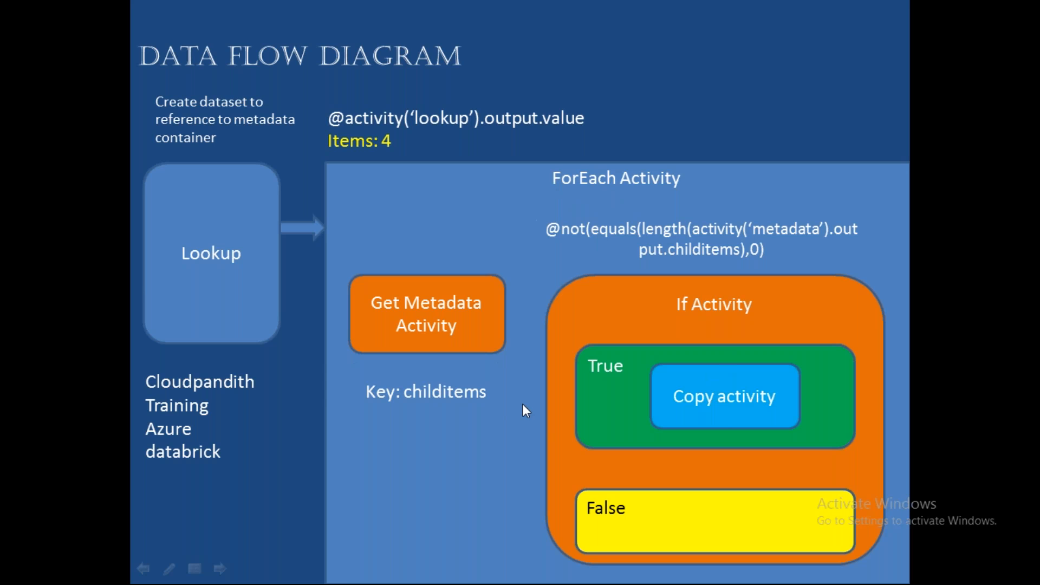
pyautogui.press('super+d')
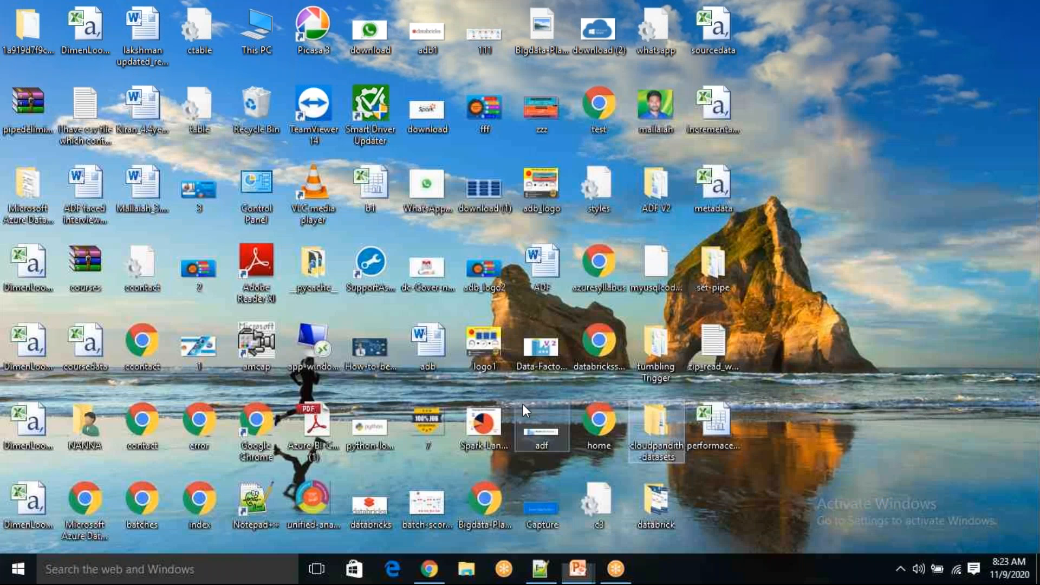
pyautogui.click(551, 578)
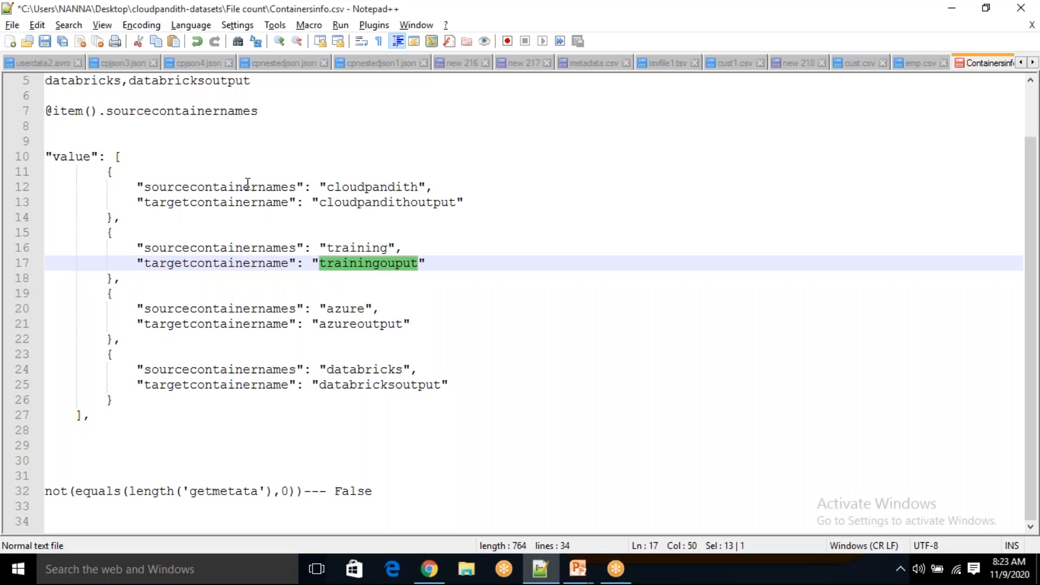
pyautogui.doubleClick(248, 186)
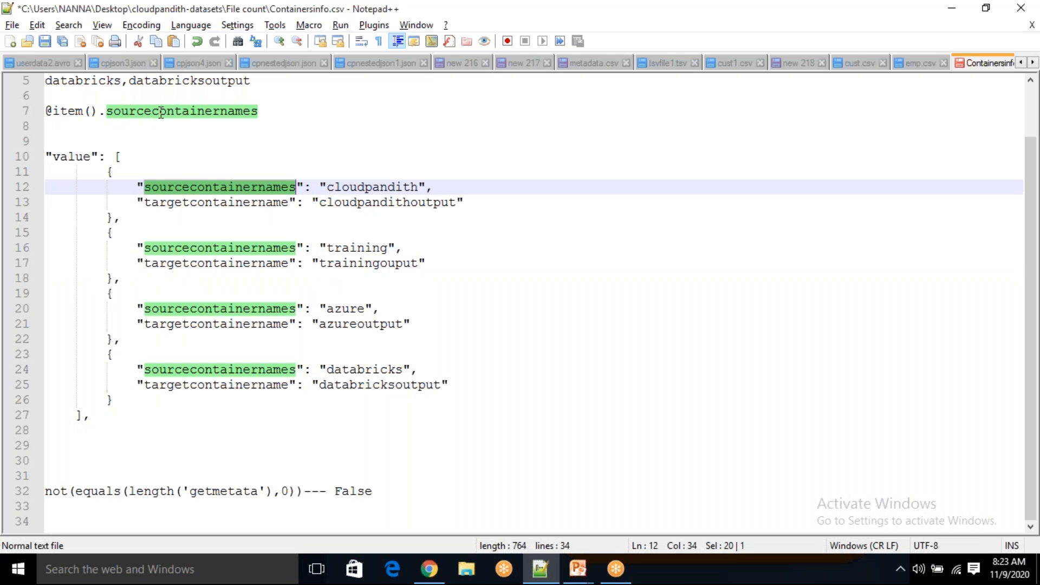
pyautogui.click(268, 111)
pyautogui.moveTo(269, 115); pyautogui.dragTo(46, 118)
pyautogui.hotkey('ctrl', 'c')
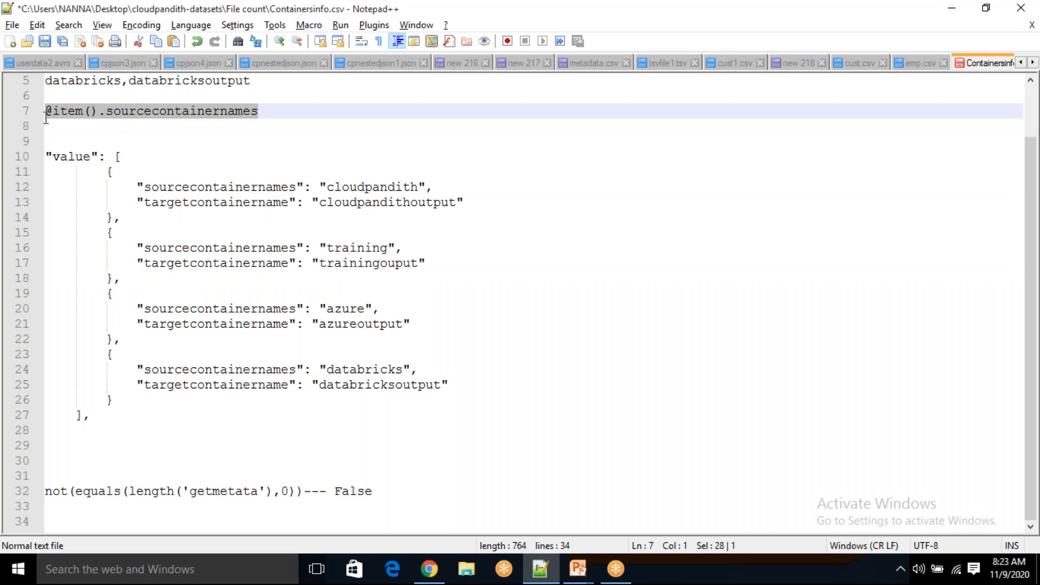
pyautogui.doubleClick(375, 188)
pyautogui.doubleClick(362, 248)
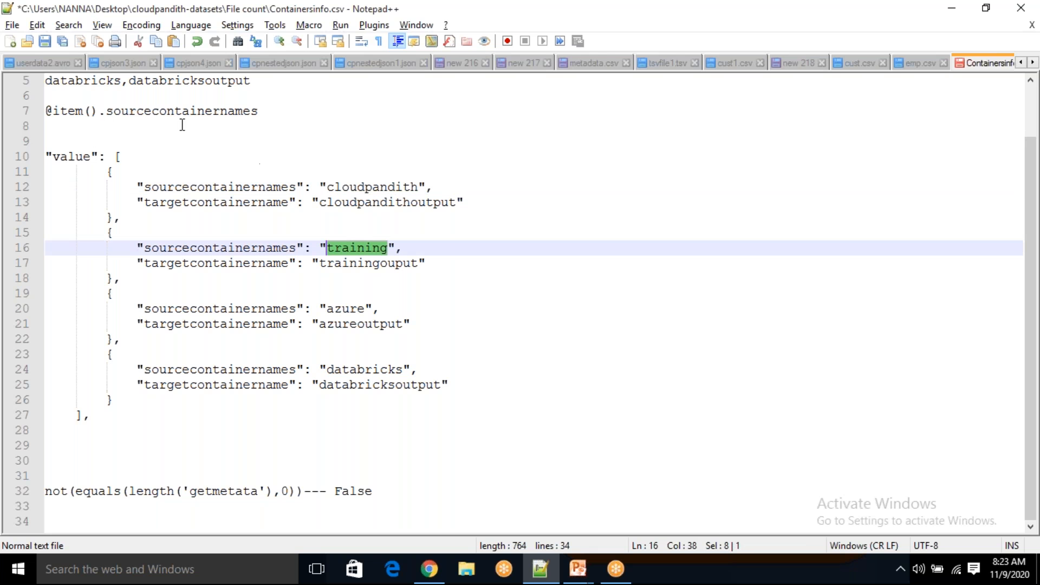
pyautogui.hotkey('alt', 'Tab')
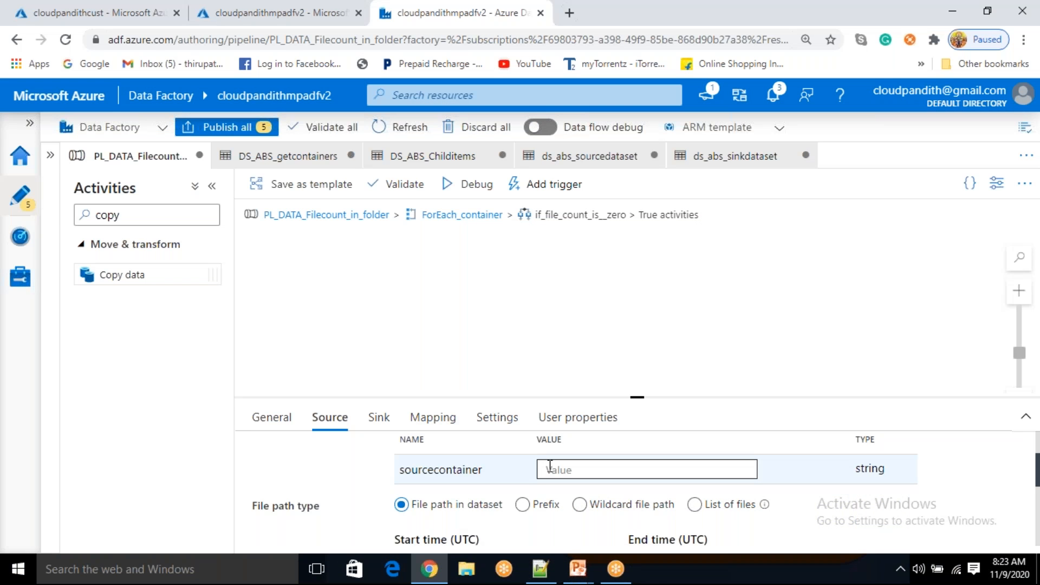
pyautogui.click(549, 470)
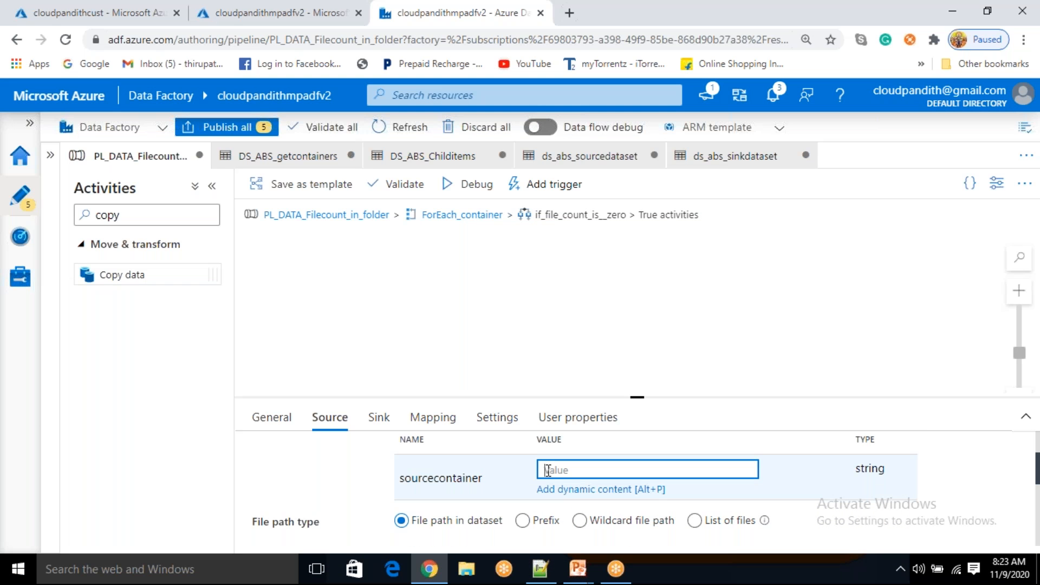
pyautogui.hotkey('ctrl', 'v')
pyautogui.click(379, 417)
pyautogui.scroll(-3, 485, 490)
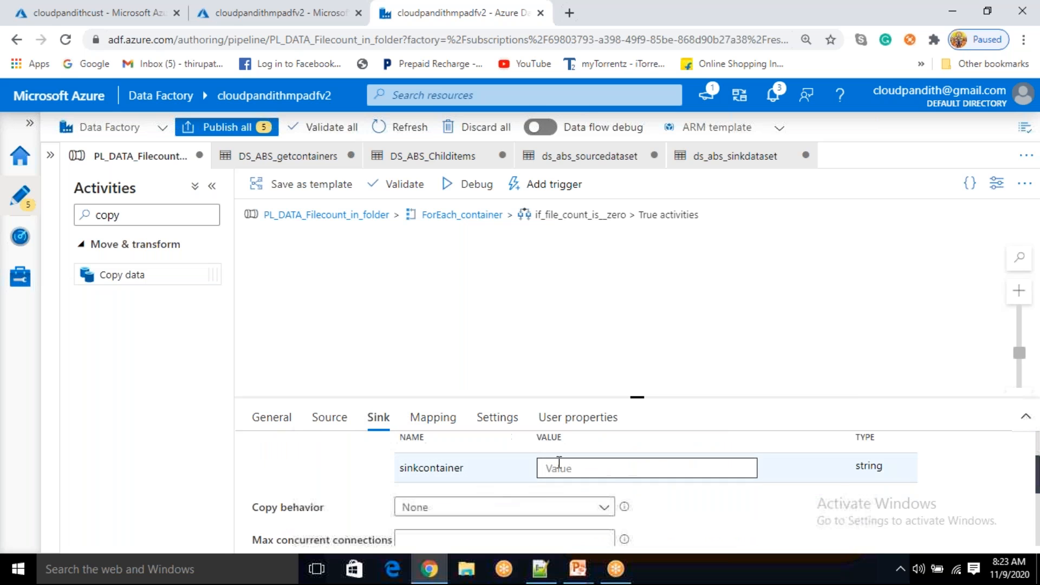
pyautogui.click(540, 569)
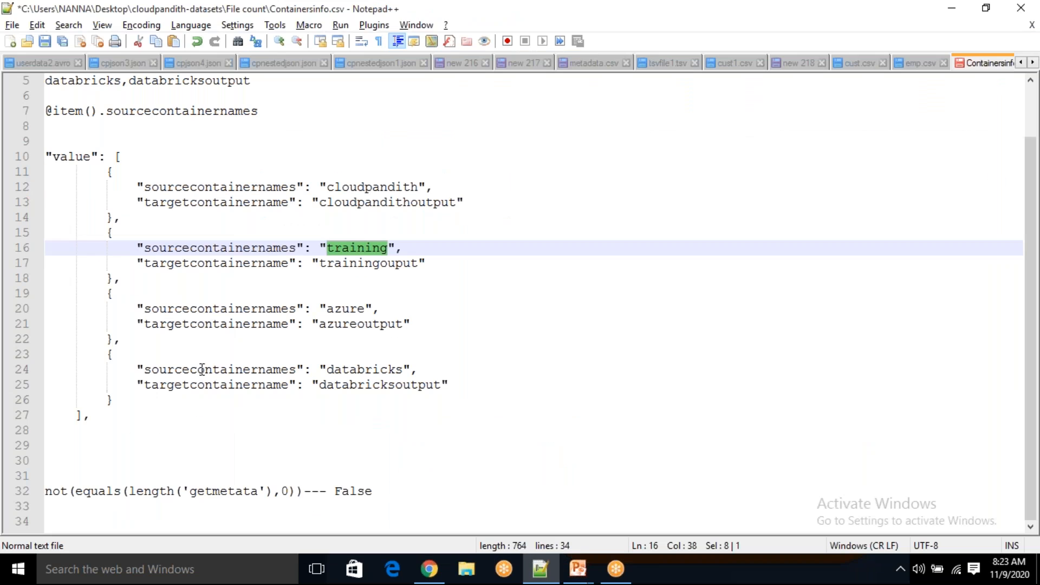
pyautogui.moveTo(107, 111); pyautogui.dragTo(272, 111)
pyautogui.press('BackSpace')
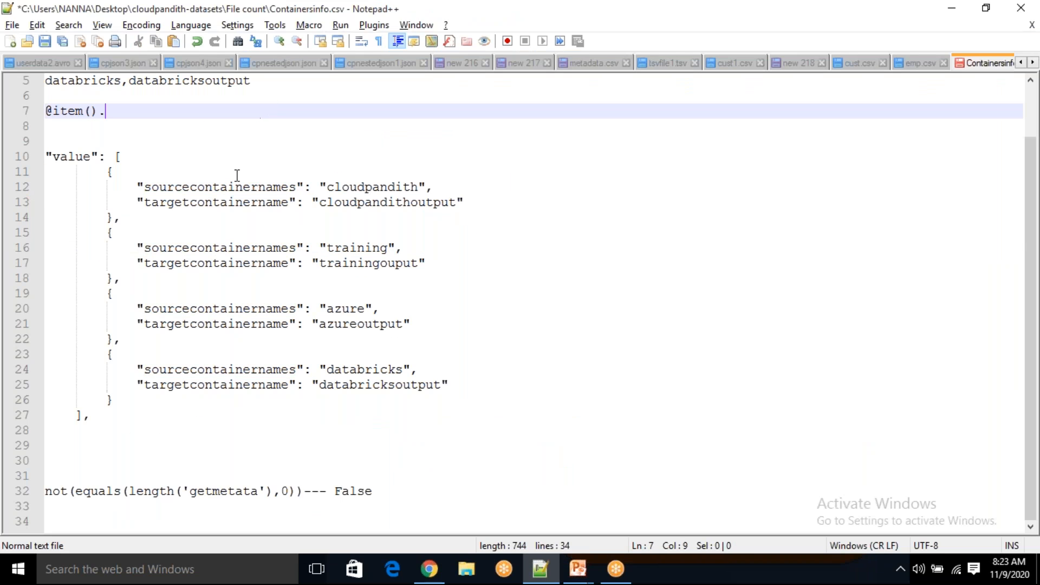
pyautogui.doubleClick(233, 203)
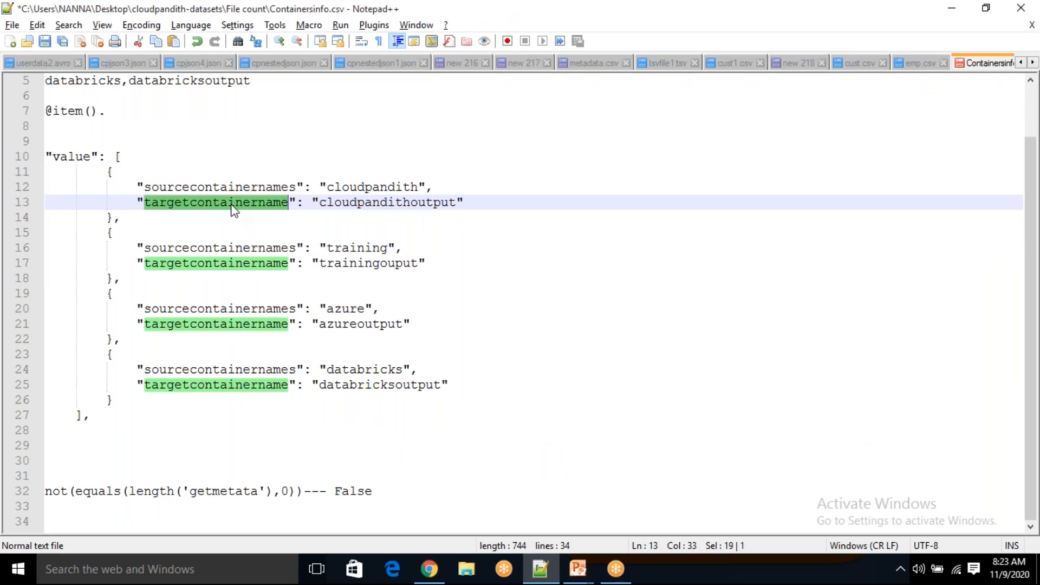
pyautogui.doubleClick(240, 265)
pyautogui.hotkey('ctrl', 'c')
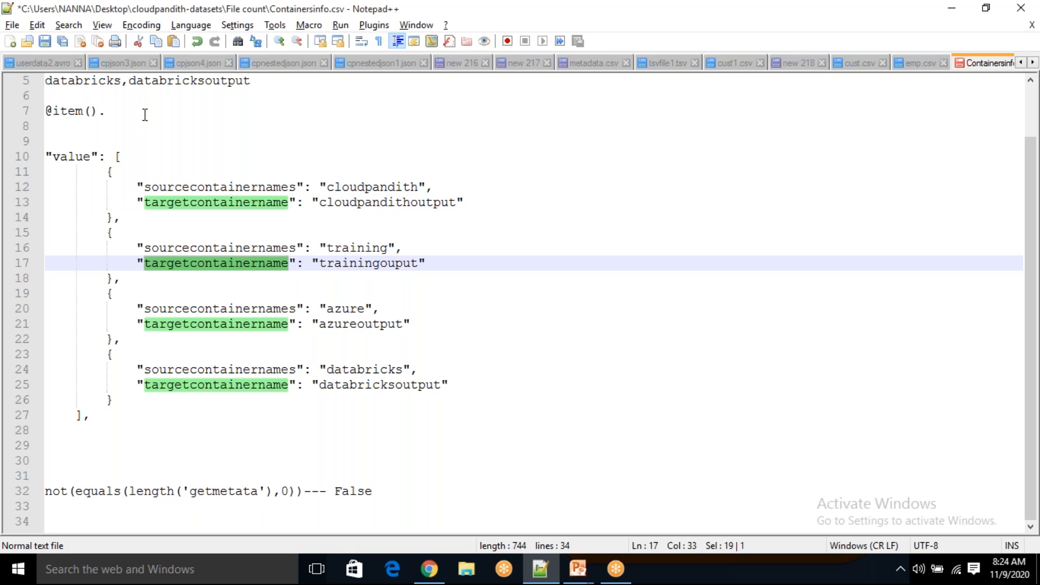
pyautogui.click(127, 109)
pyautogui.hotkey('ctrl', 'v')
pyautogui.moveTo(251, 111); pyautogui.dragTo(41, 112)
pyautogui.hotkey('alt', 'Tab')
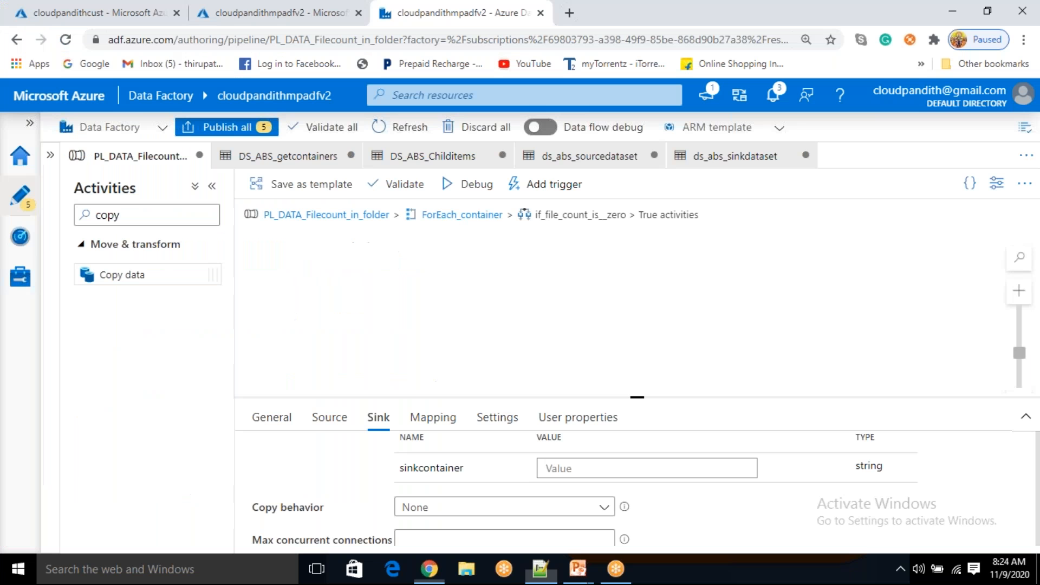
pyautogui.click(555, 466)
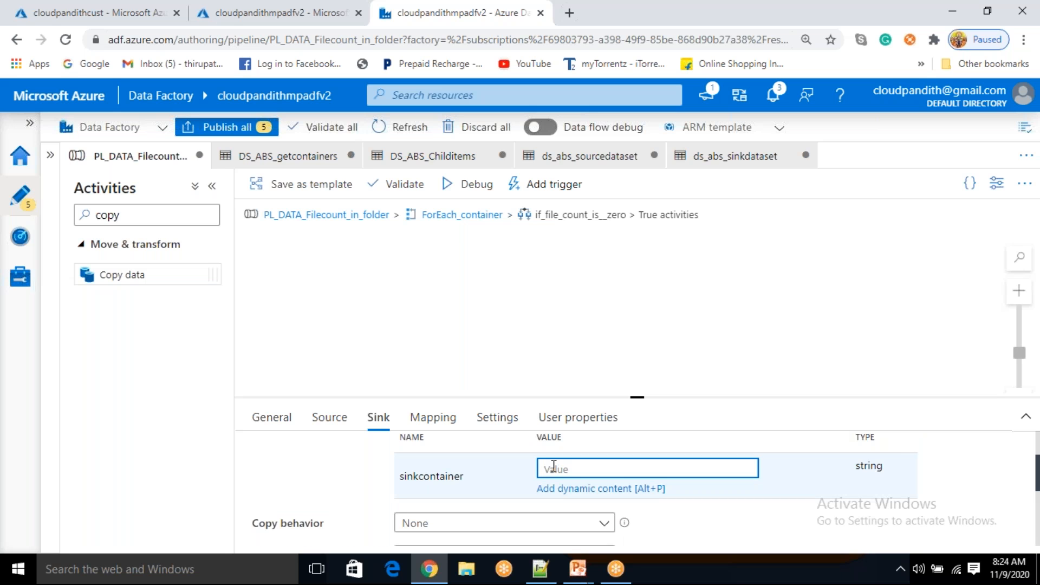
pyautogui.write('@item().targetcontainername')
pyautogui.click(572, 294)
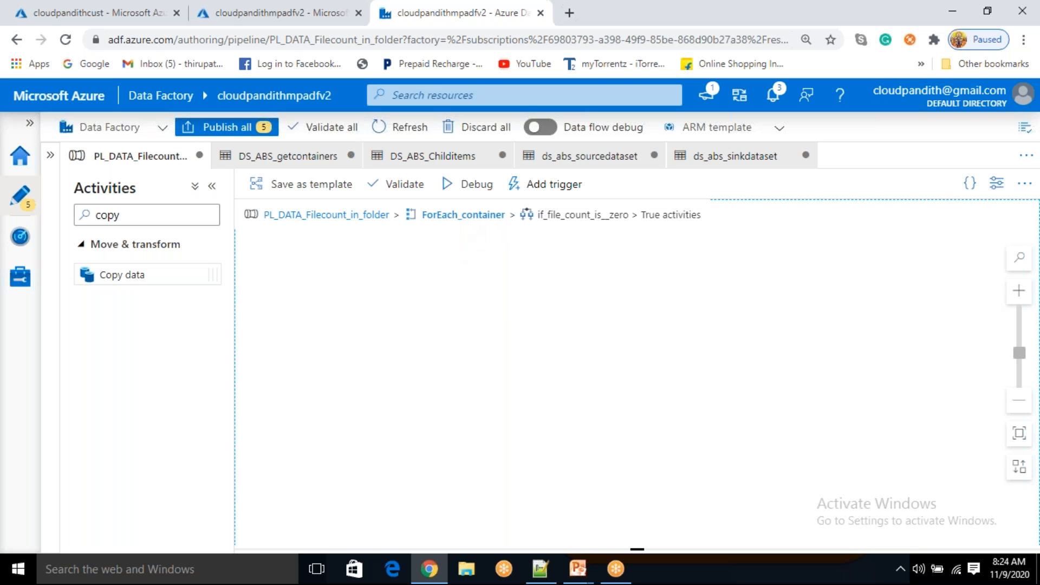
# Go up to ForEach_container and reopen the True activities of if_file_count_is__zero
pyautogui.click(467, 217)
pyautogui.click(788, 266)
pyautogui.click(788, 266)
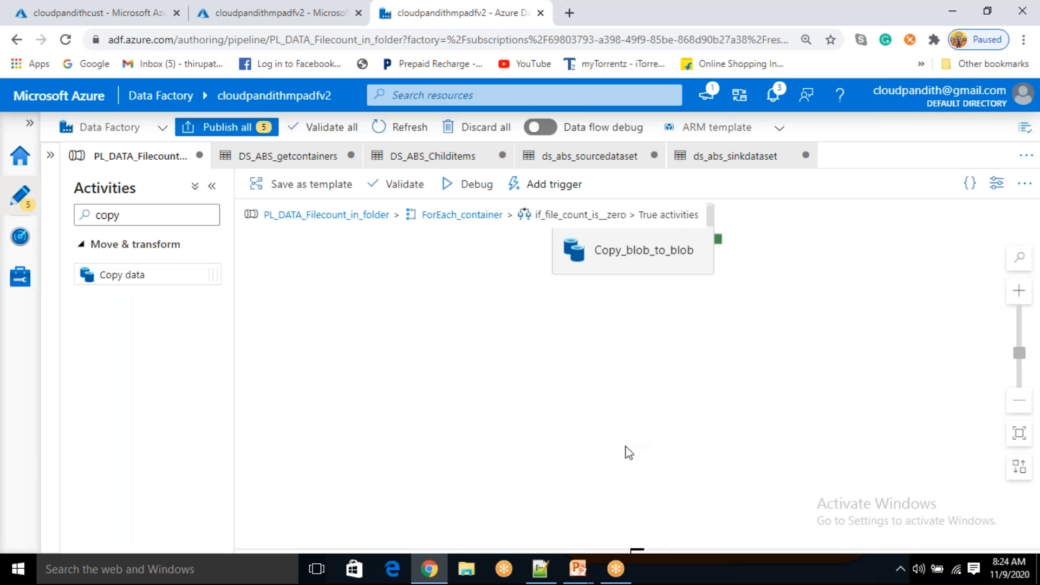
# Auto-align the True activities canvas and reduce the browser page zoom
pyautogui.click(635, 412)
pyautogui.moveTo(639, 546)
pyautogui.mouseDown()
pyautogui.moveTo(641, 450)
pyautogui.moveTo(636, 543)
pyautogui.mouseUp()
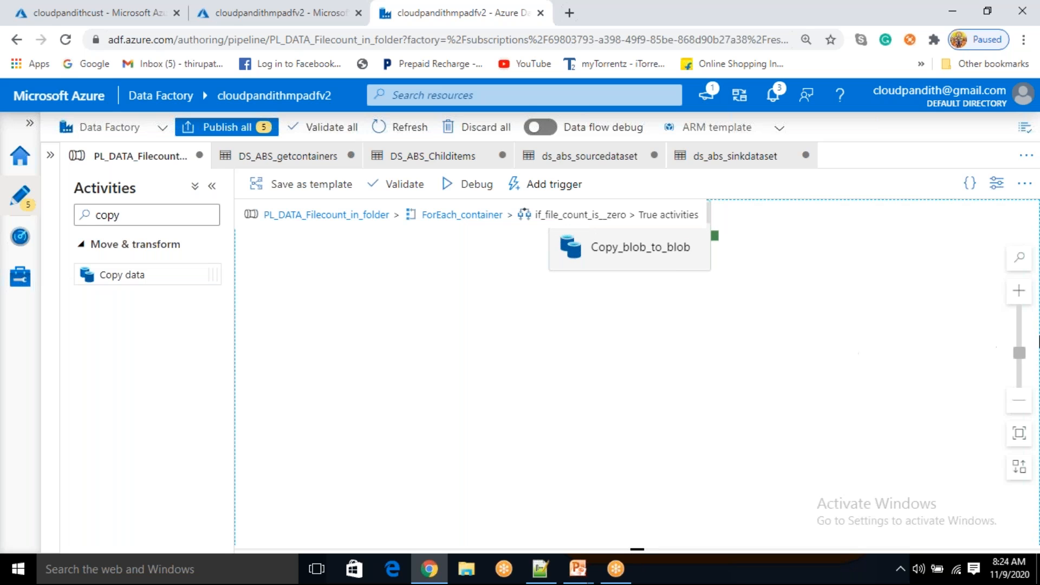
pyautogui.click(1019, 376)
pyautogui.moveTo(1020, 377)
pyautogui.mouseDown()
pyautogui.moveTo(1017, 344)
pyautogui.moveTo(1017, 360)
pyautogui.mouseUp()
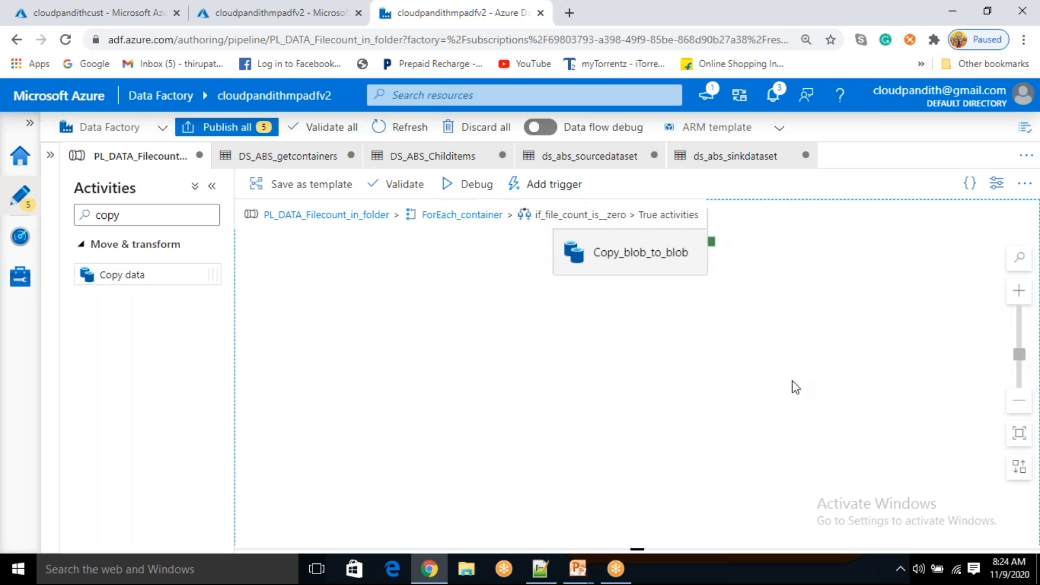
pyautogui.click(1020, 469)
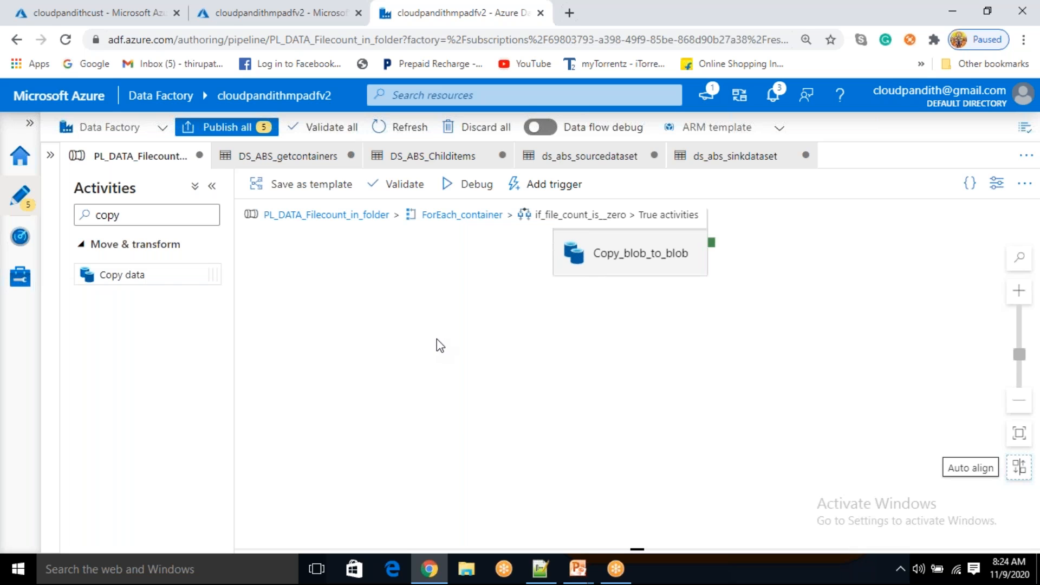
pyautogui.hotkey('ctrl', '+')
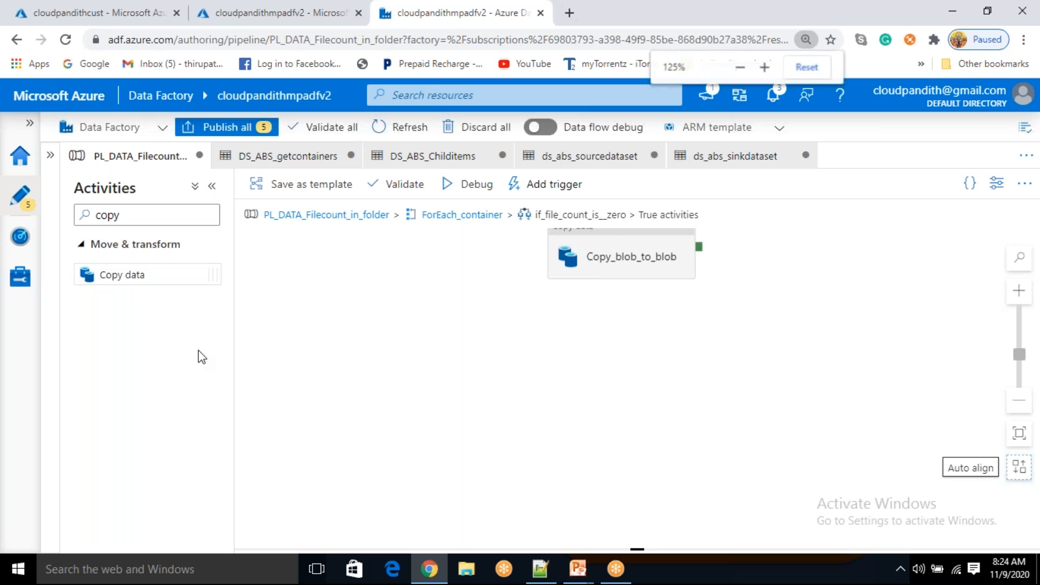
pyautogui.hotkey('ctrl', '-')
pyautogui.hotkey('ctrl', '-')
pyautogui.hotkey('ctrl', '-')
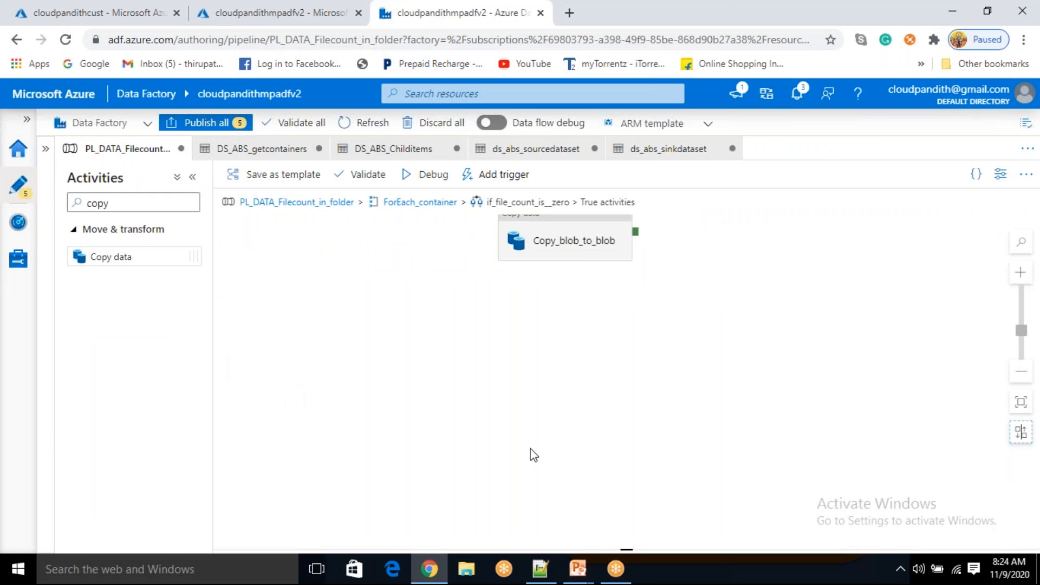
pyautogui.click(637, 484)
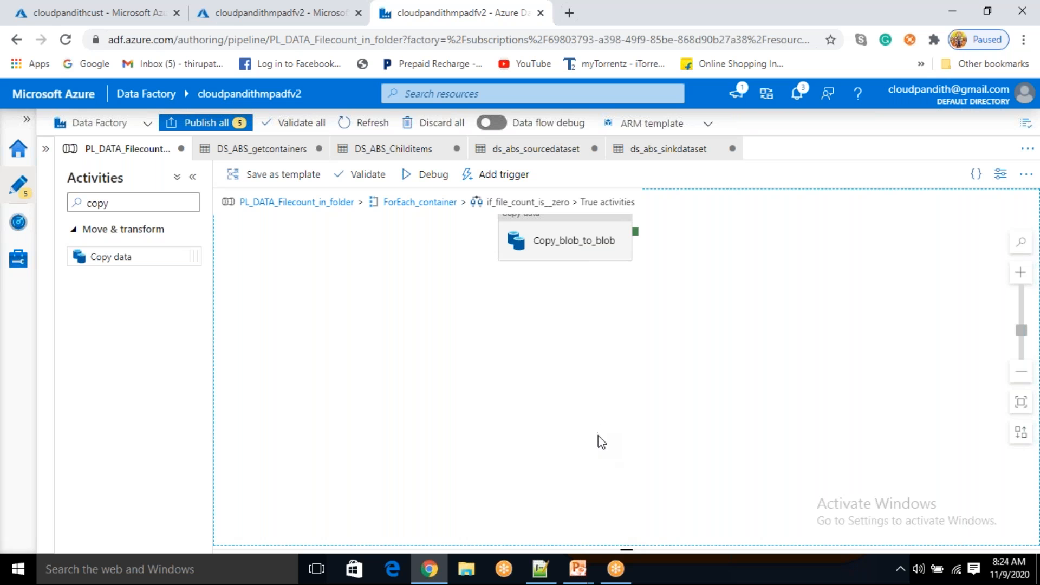
# Go up to ForEach_container, enlarge the properties area of if_file_count_is__zero, and open its True activities
pyautogui.click(421, 202)
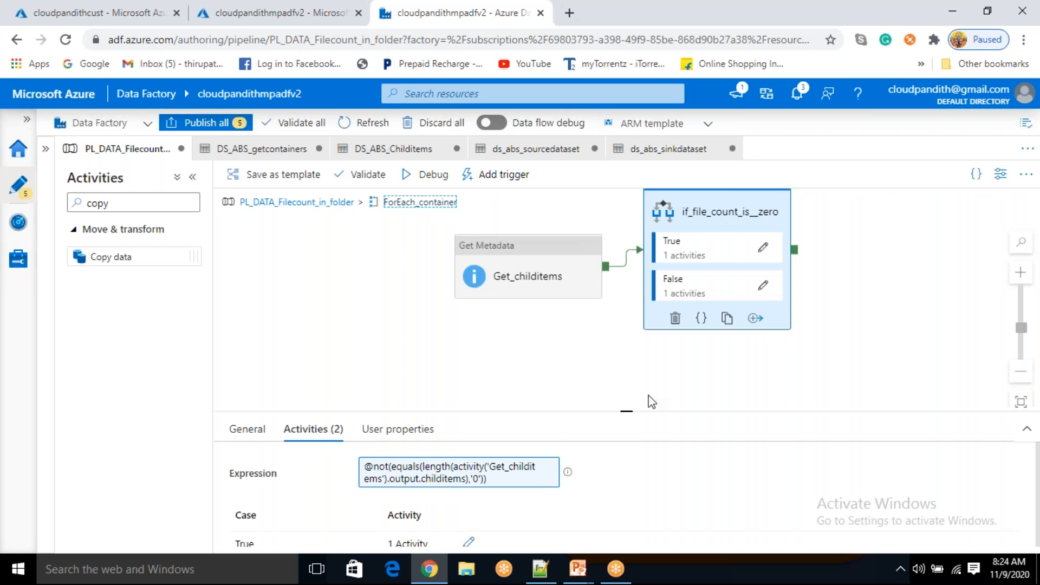
pyautogui.moveTo(641, 411); pyautogui.dragTo(623, 349)
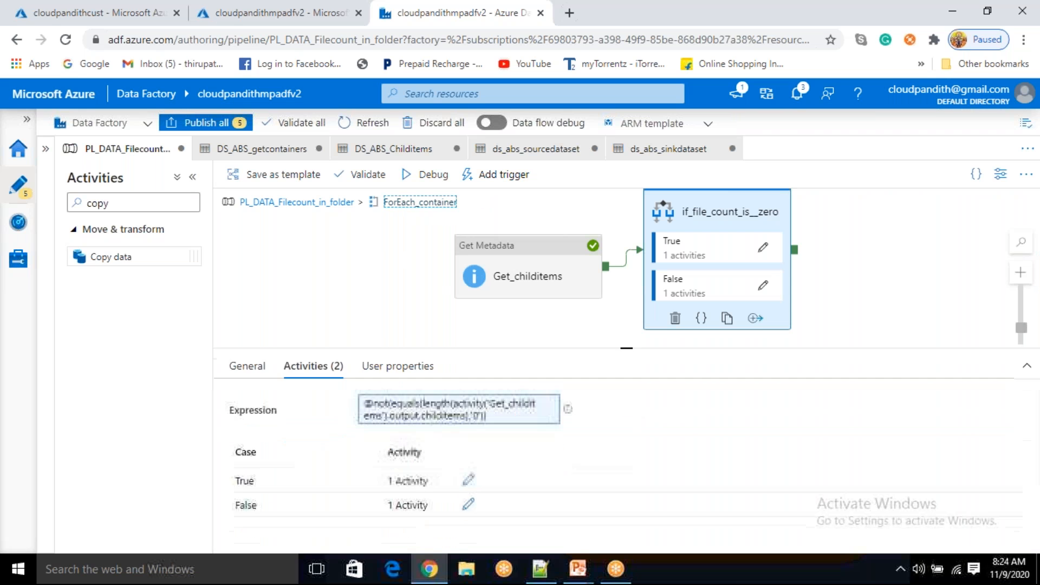
pyautogui.click(761, 247)
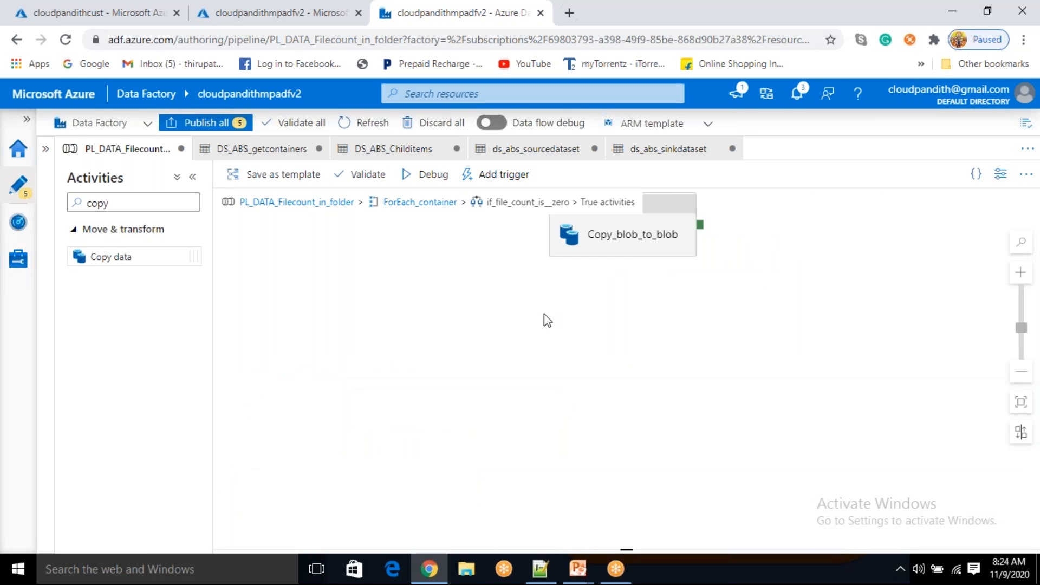
# Switch the source file path type of Copy_blob_to_blob to Wildcard file path
pyautogui.click(660, 222)
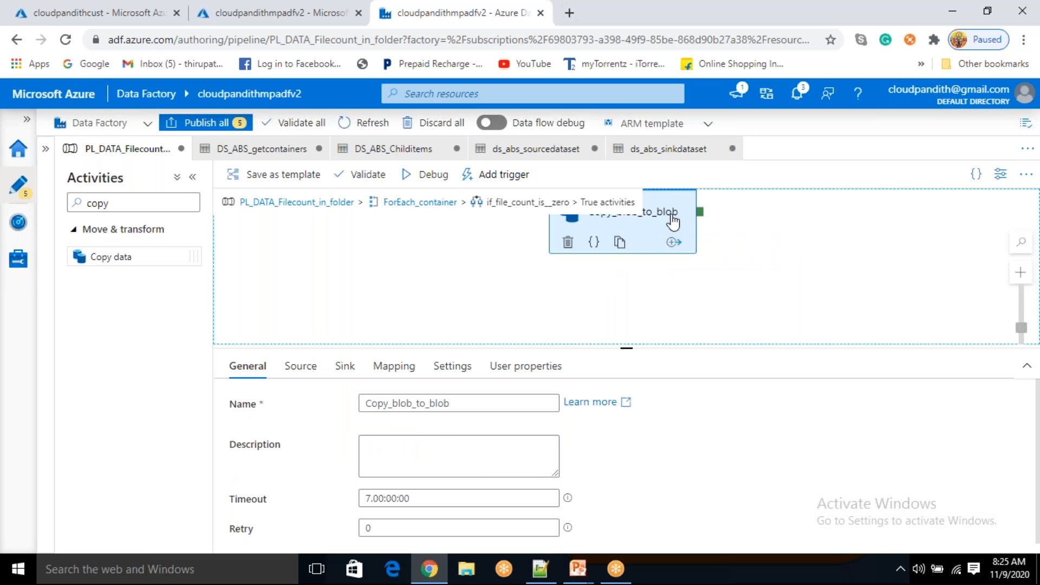
pyautogui.click(310, 373)
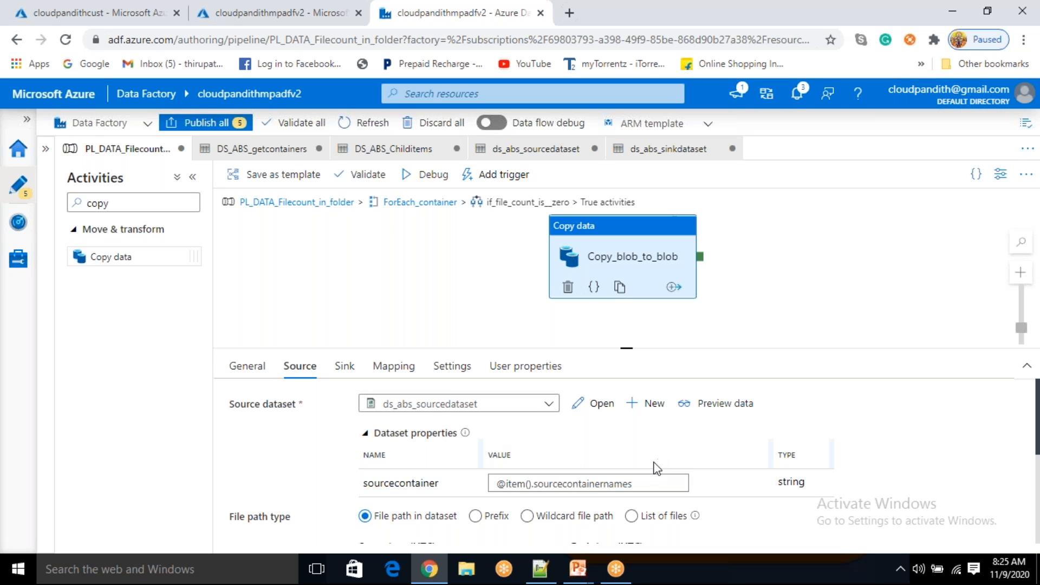
pyautogui.scroll(-3, 627, 481)
pyautogui.scroll(2, 528, 433)
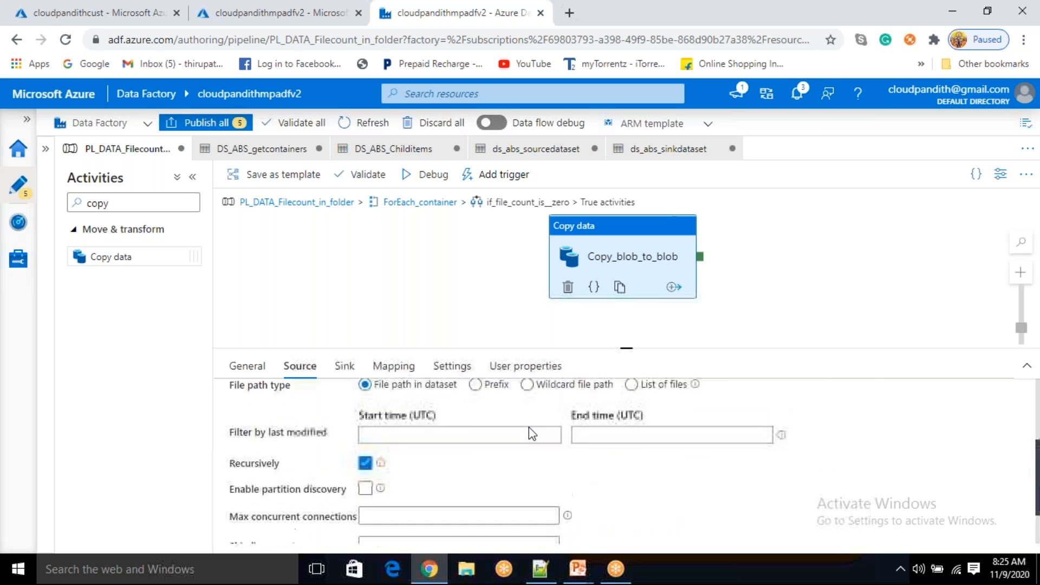
pyautogui.click(526, 440)
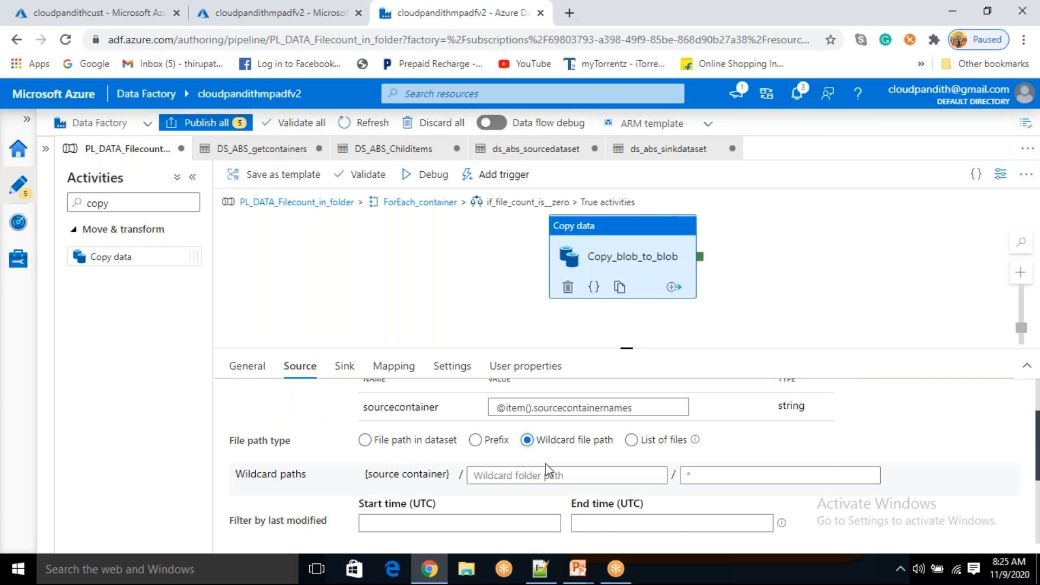
# Try .csv and .json patterns for the source's wildcard file name, and leave it as *
pyautogui.click(707, 473)
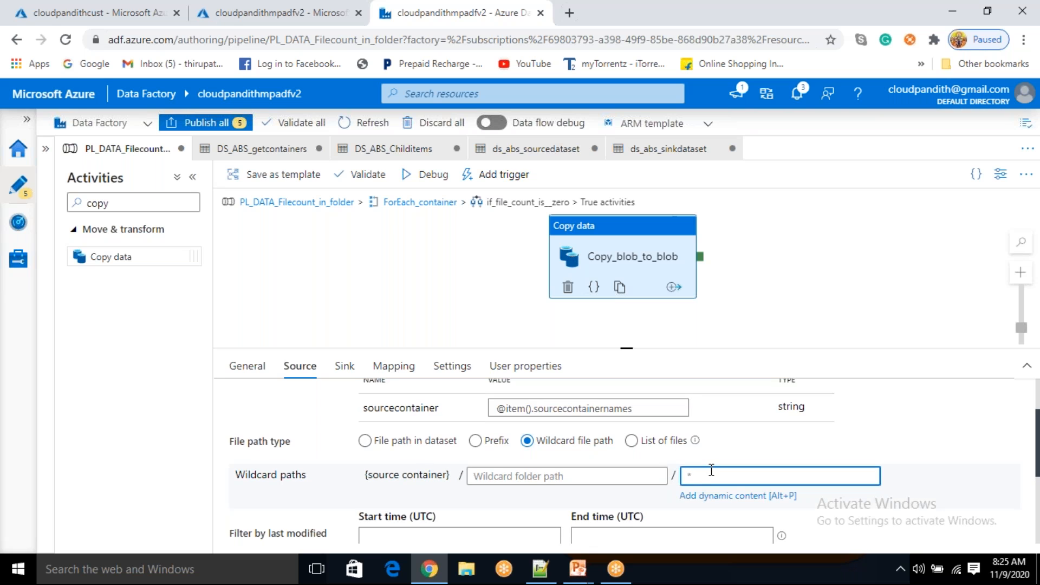
pyautogui.write('.csv')
pyautogui.press('BackSpace')
pyautogui.press('BackSpace')
pyautogui.press('BackSpace')
pyautogui.write('json')
pyautogui.press('BackSpace')
pyautogui.press('BackSpace')
pyautogui.press('BackSpace')
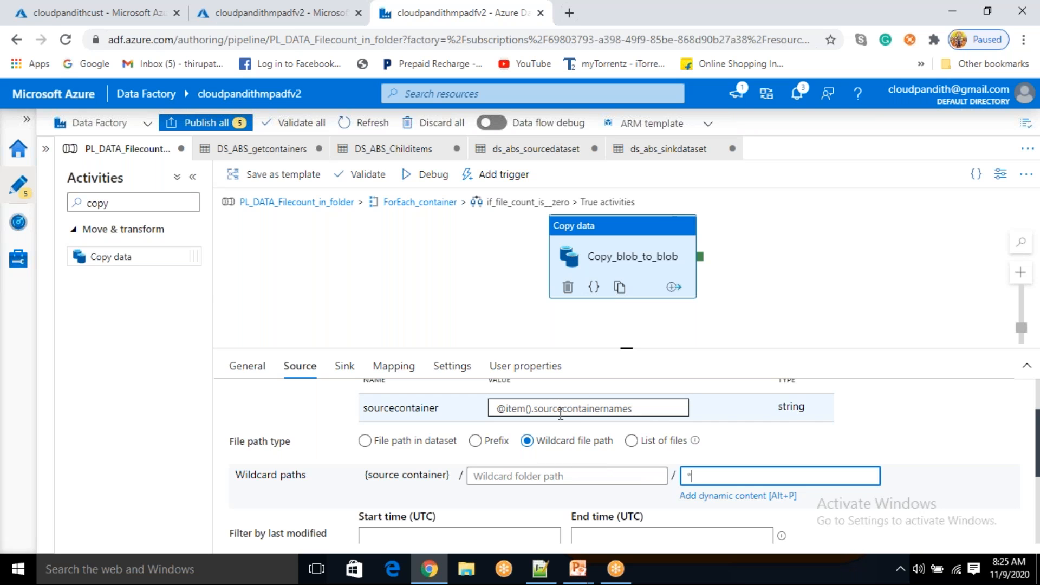
# Review the source and sink settings of Copy_blob_to_blob
pyautogui.scroll(-1, 366, 441)
pyautogui.scroll(-2, 394, 482)
pyautogui.scroll(4, 394, 482)
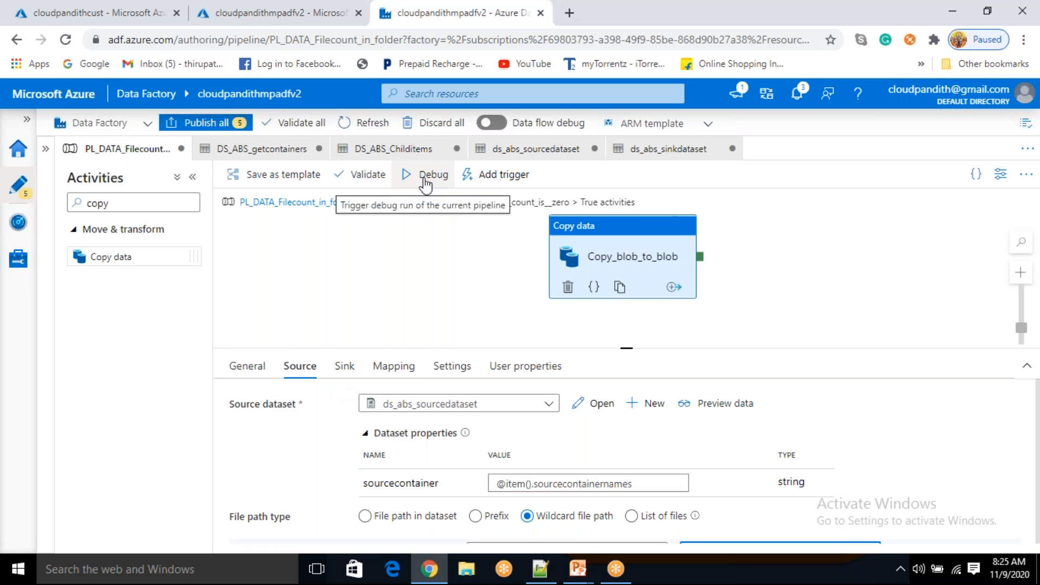
pyautogui.click(344, 368)
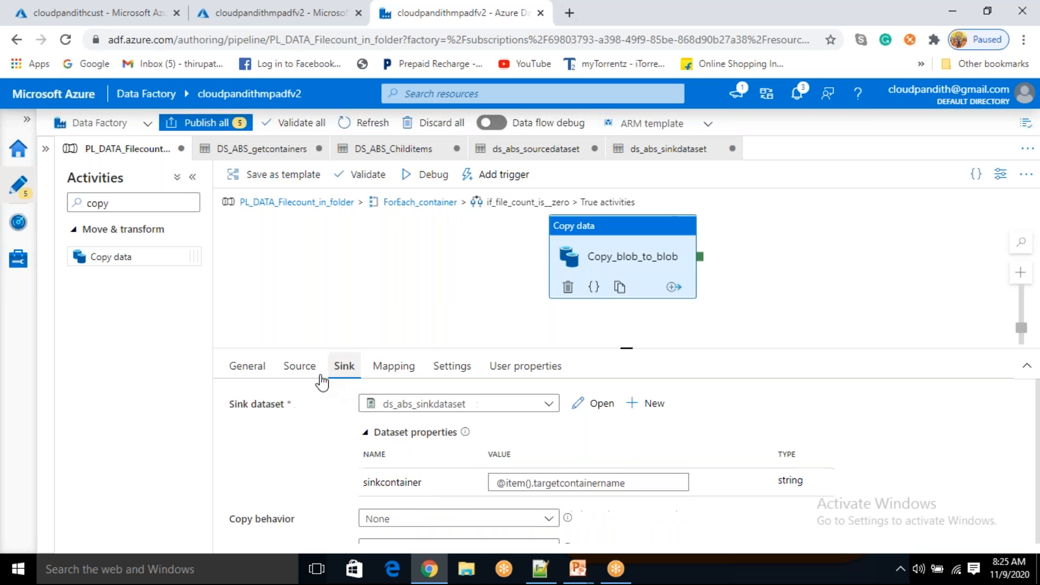
pyautogui.click(316, 374)
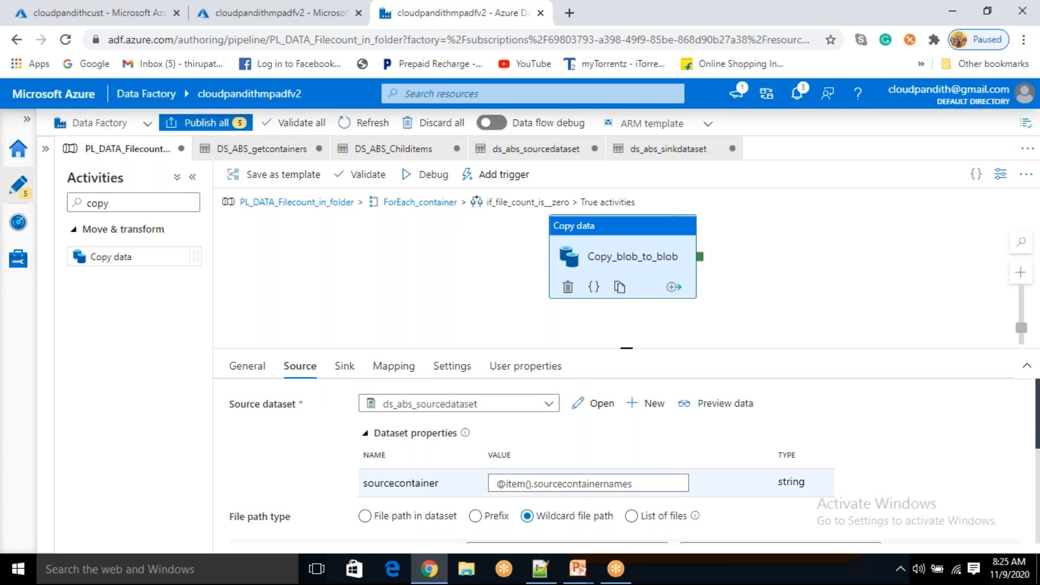
# Switch to Containersinfo.csv in Notepad++ and compare the source and target container names of the cloudpandith and training items
pyautogui.click(540, 569)
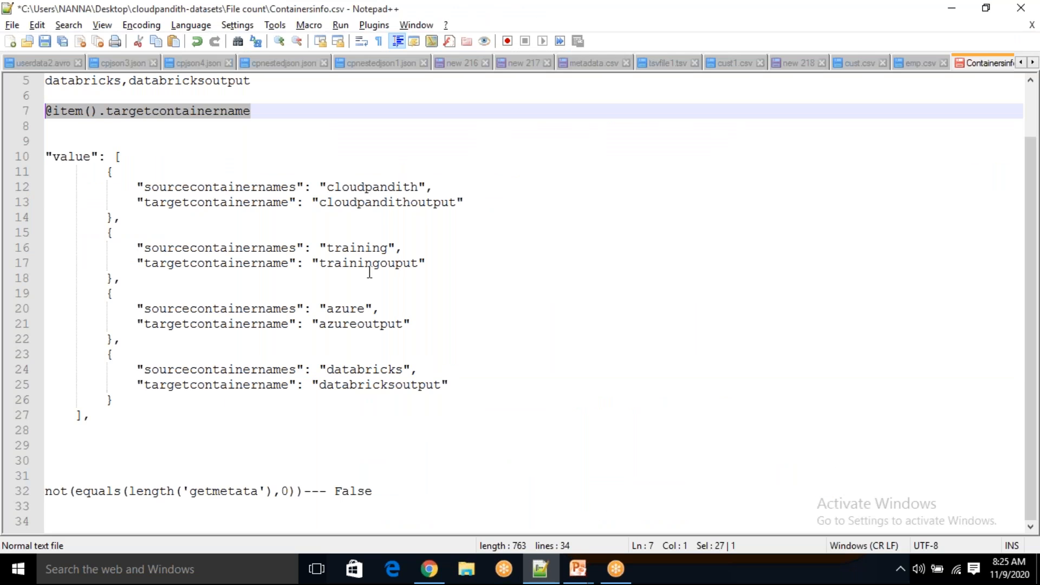
pyautogui.doubleClick(364, 187)
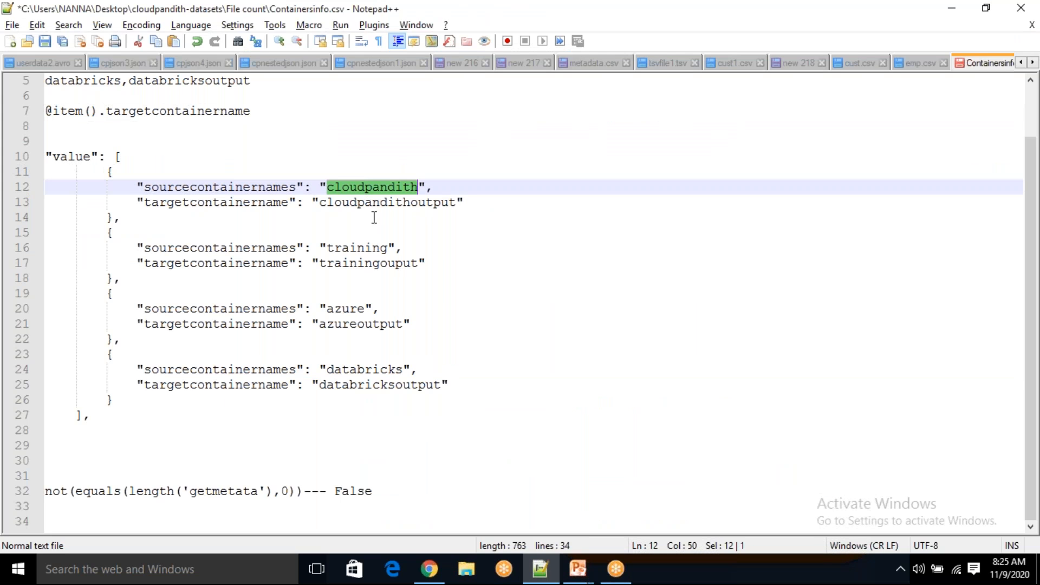
pyautogui.doubleClick(367, 248)
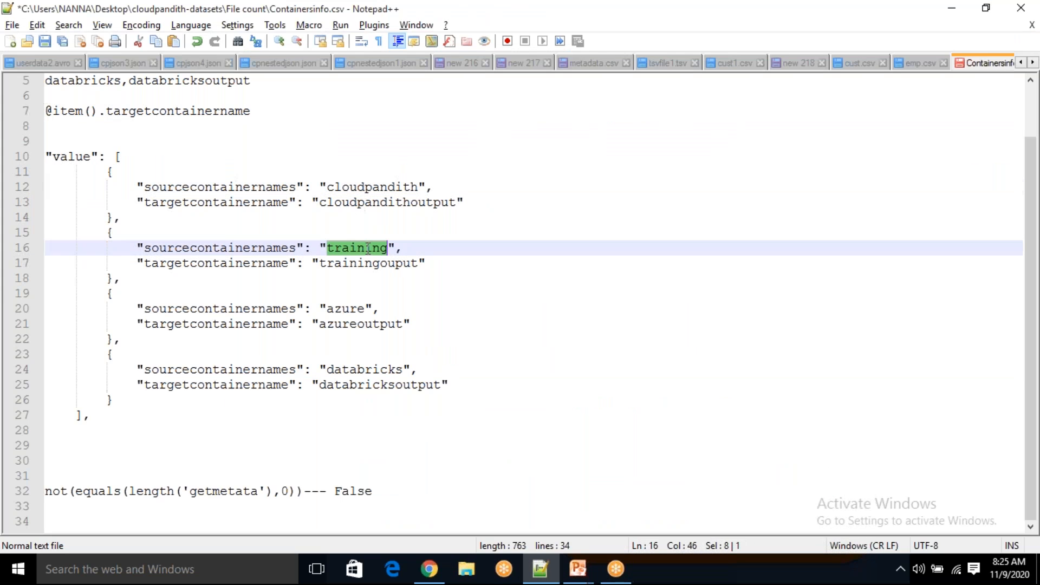
pyautogui.doubleClick(388, 204)
pyautogui.doubleClick(390, 187)
pyautogui.doubleClick(395, 202)
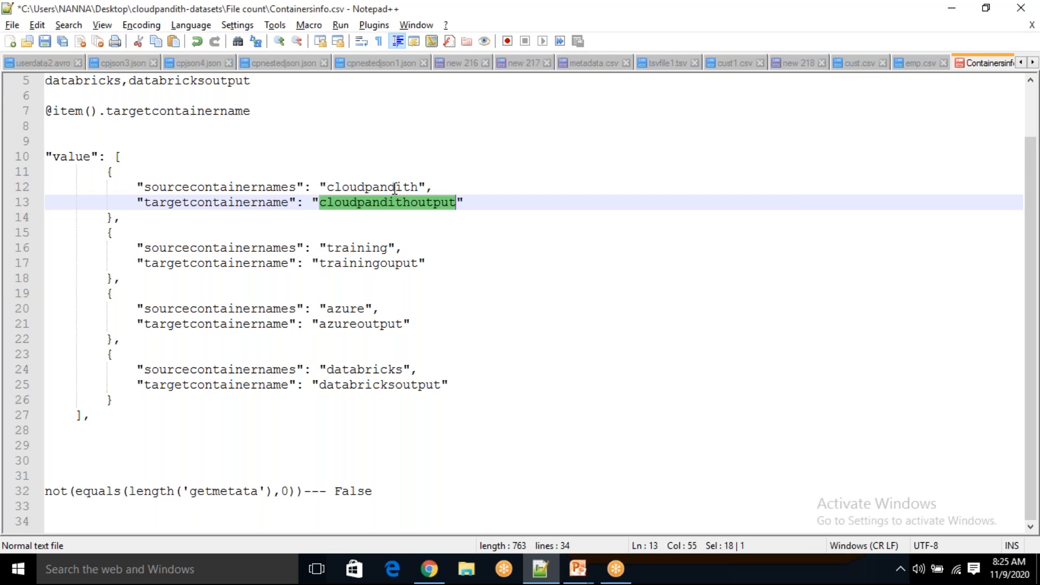
pyautogui.doubleClick(395, 187)
pyautogui.doubleClick(398, 203)
pyautogui.doubleClick(366, 248)
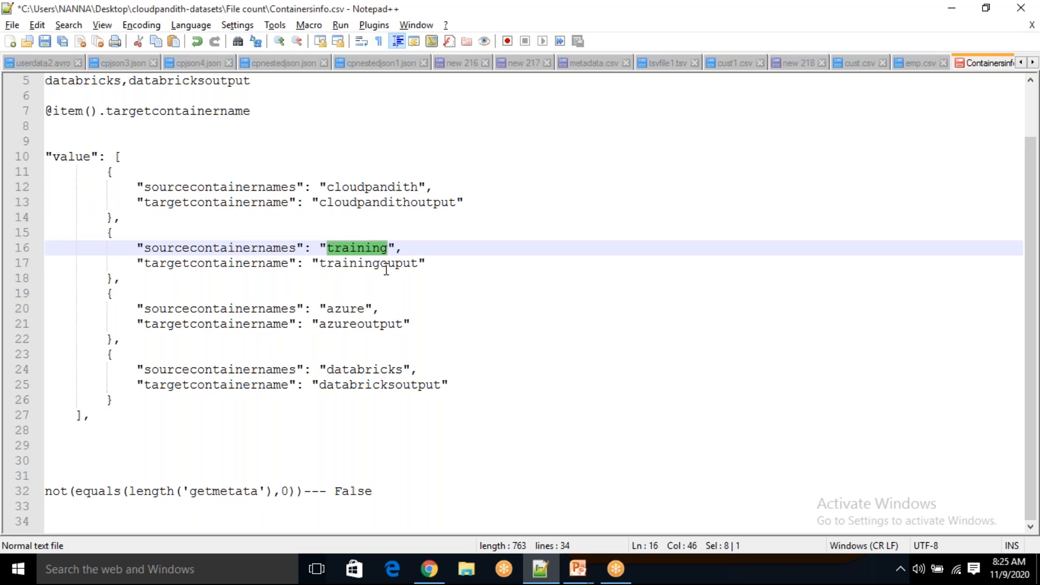
pyautogui.doubleClick(387, 266)
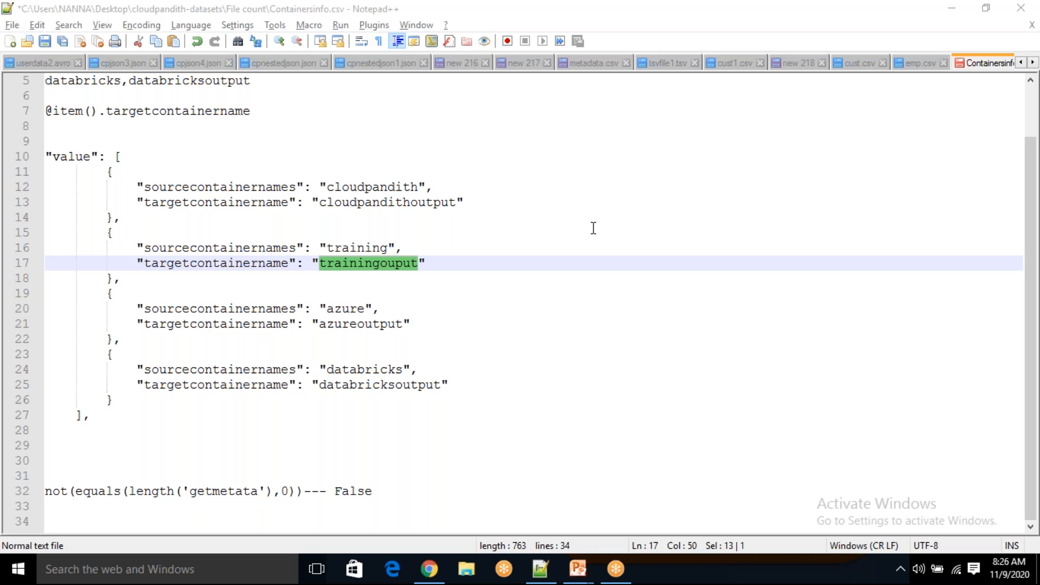
# Switch to the PowerPoint data flow diagram and follow the flow from Get Metadata to the If activity's True branch
pyautogui.click(429, 569)
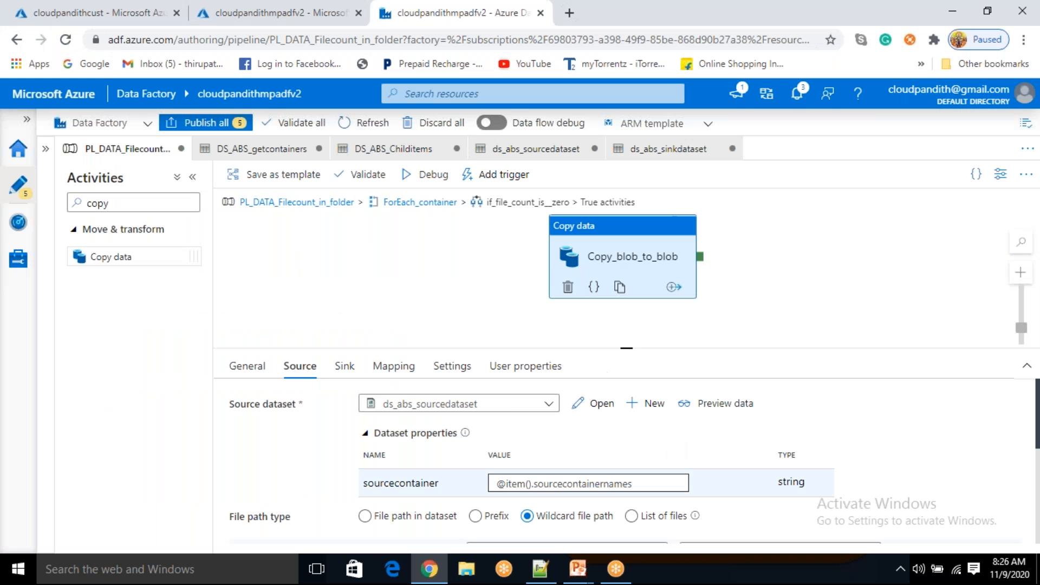
pyautogui.moveTo(578, 569)
pyautogui.click(700, 495)
pyautogui.click(720, 365)
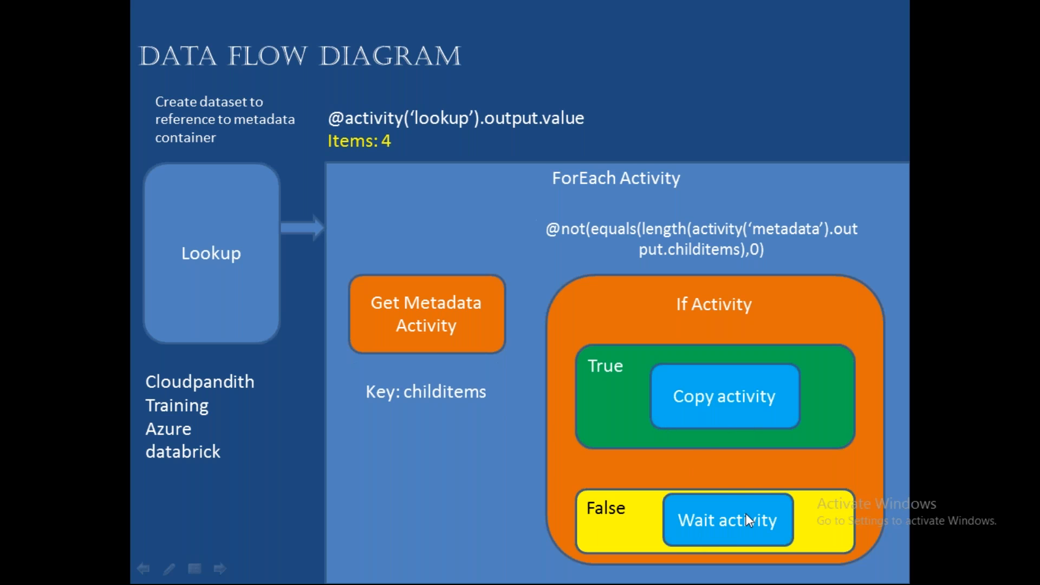
pyautogui.click(552, 400)
pyautogui.click(599, 336)
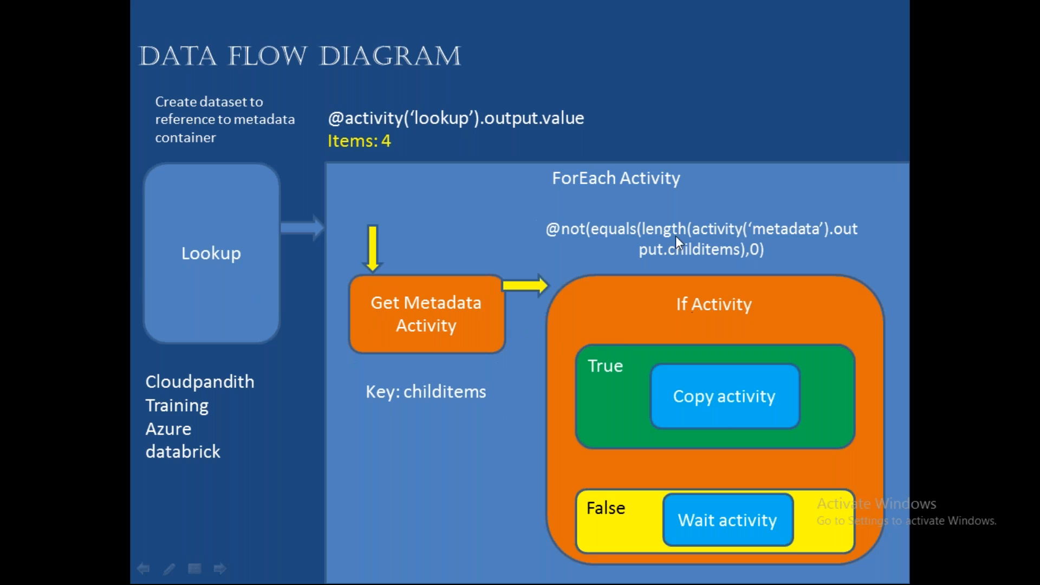
pyautogui.click(713, 242)
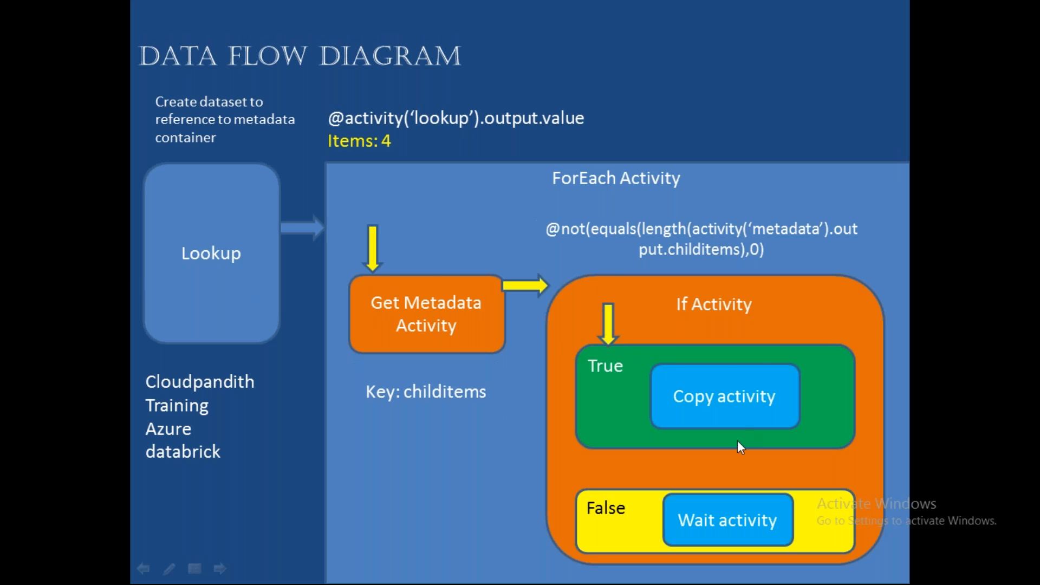
# Return to Azure Data Factory in Chrome and publish all pending changes
pyautogui.hotkey('alt', 'Tab')
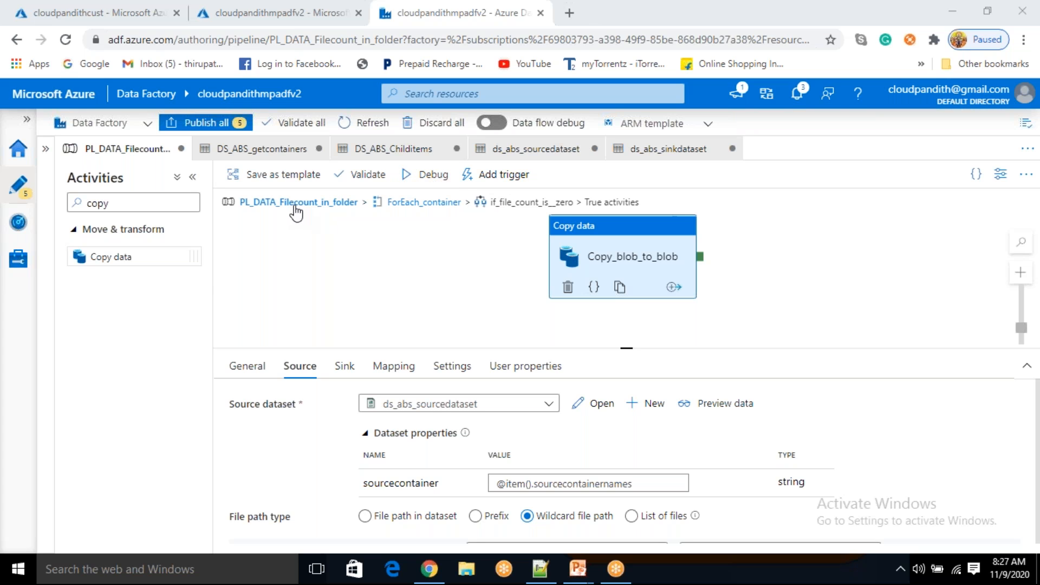
pyautogui.click(219, 123)
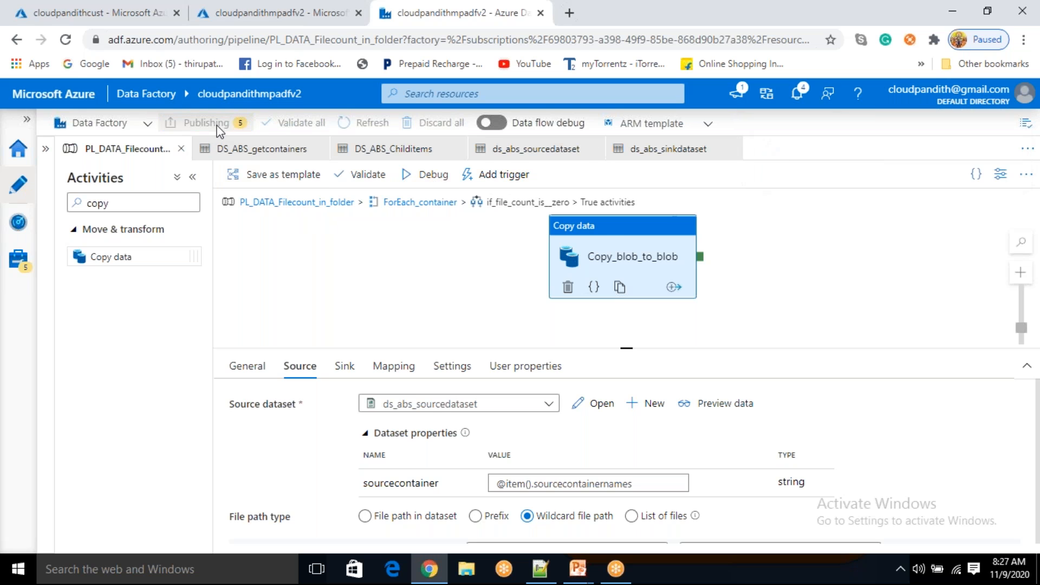
pyautogui.click(609, 531)
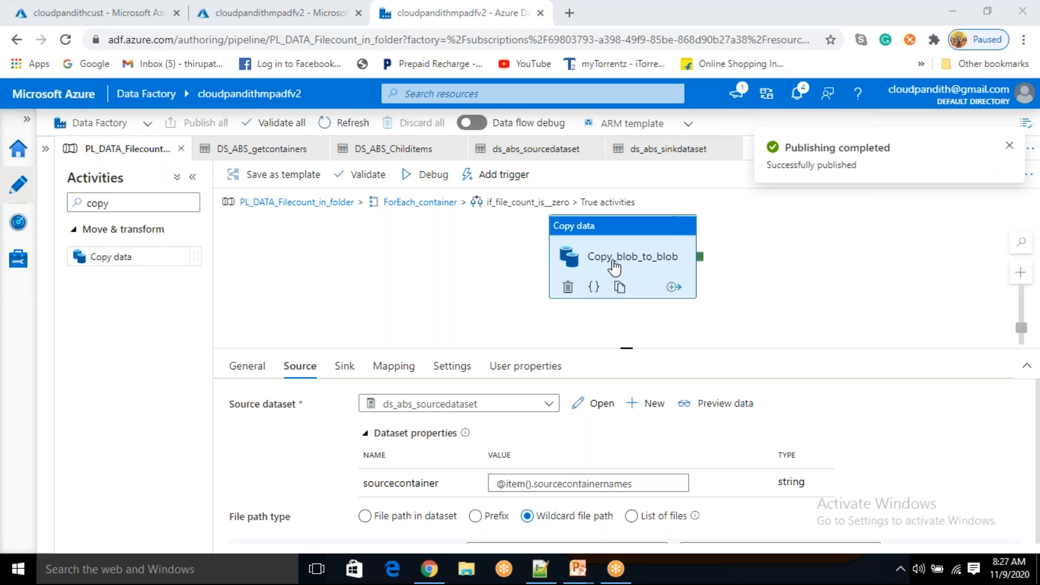
# Trigger a run of the published PL_DATA_Filecount_in_folder pipeline immediately
pyautogui.click(496, 176)
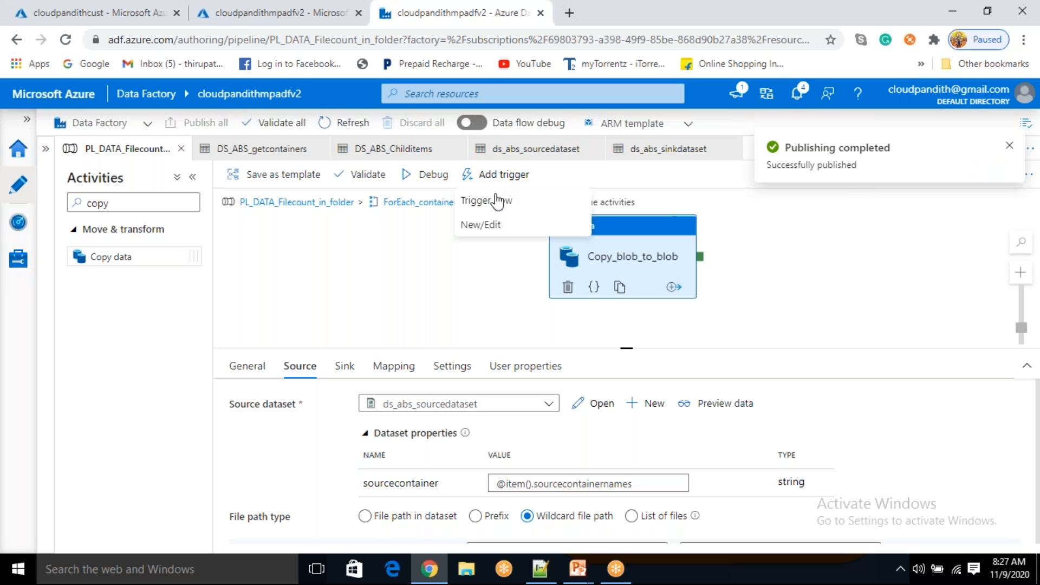
pyautogui.click(496, 203)
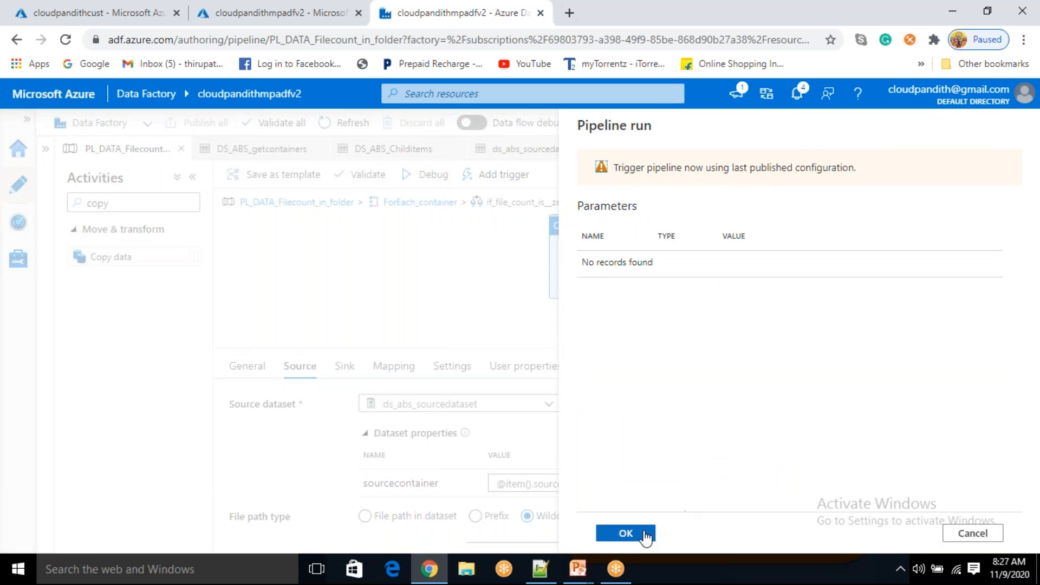
pyautogui.click(625, 533)
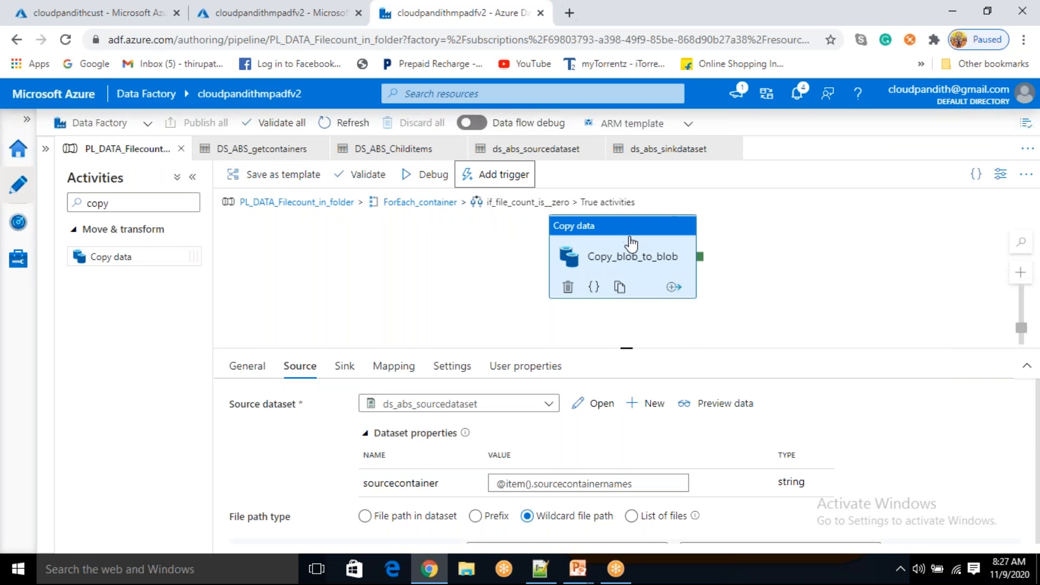
# Open the latest PL_DATA_Filecount_in_folder run in monitoring and examine the output of Lookup_get_container_list
pyautogui.click(17, 233)
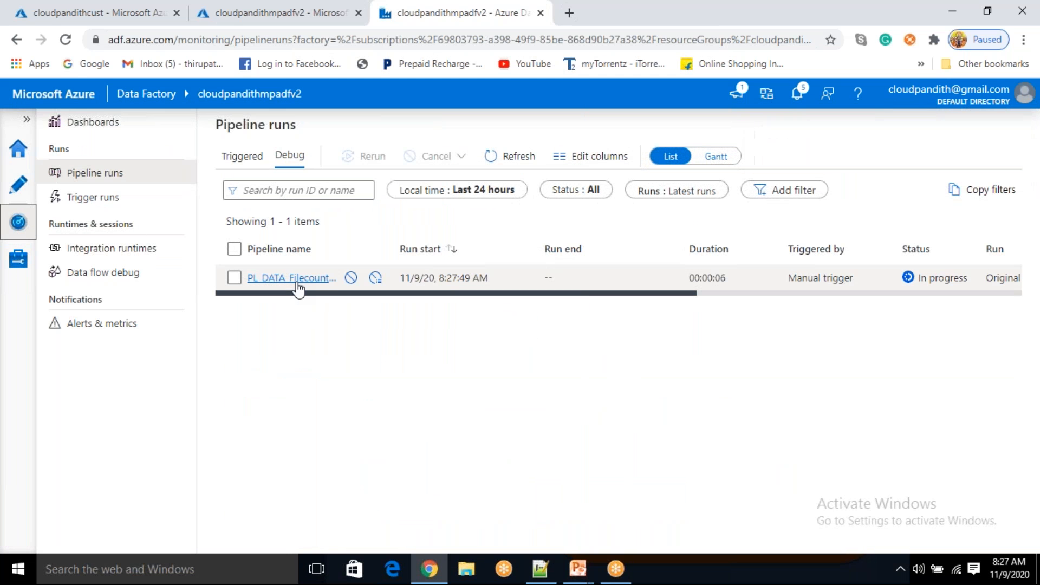
pyautogui.click(298, 287)
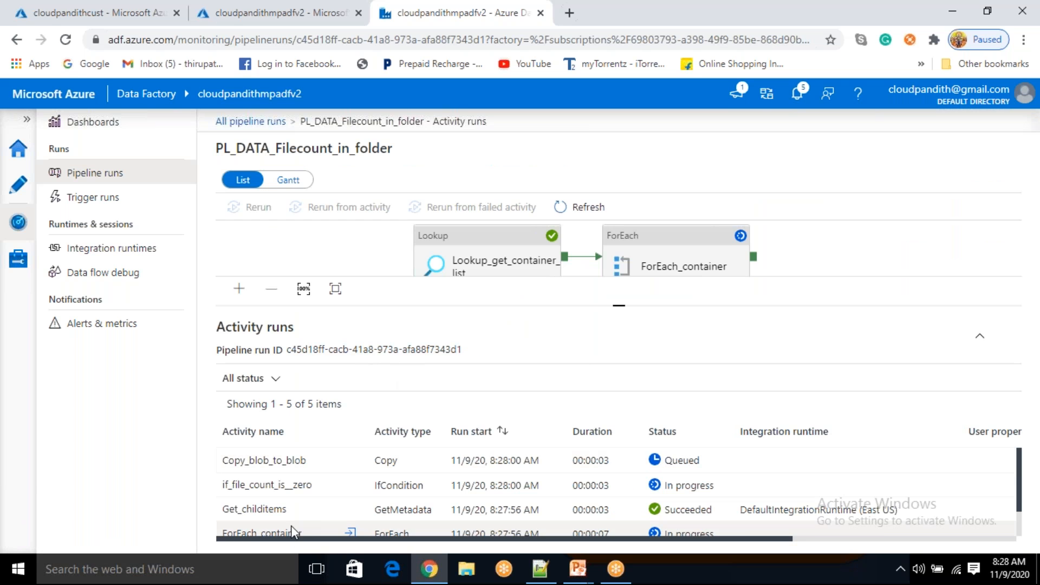
pyautogui.scroll(-1, 348, 528)
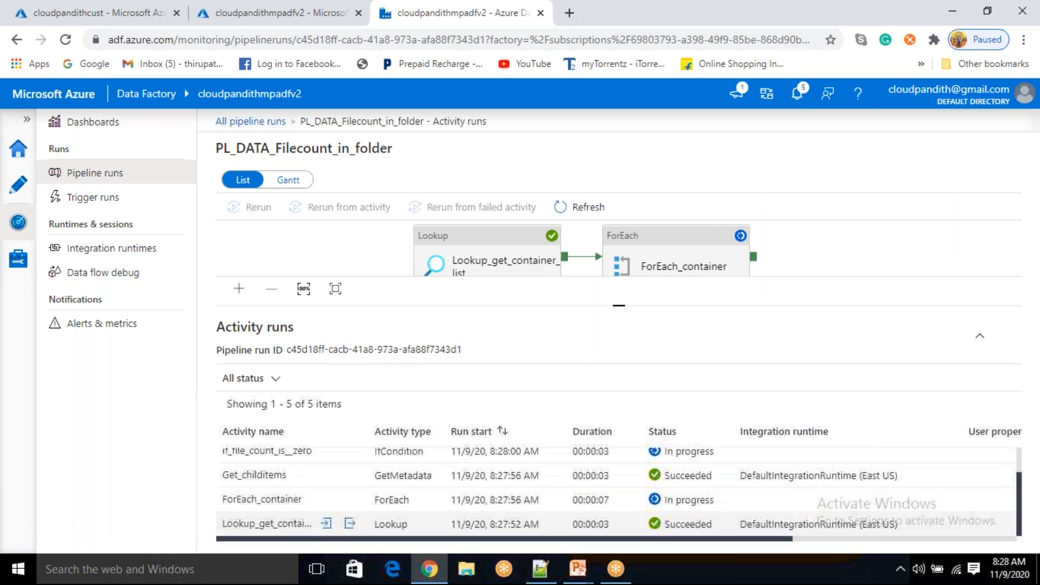
pyautogui.click(350, 524)
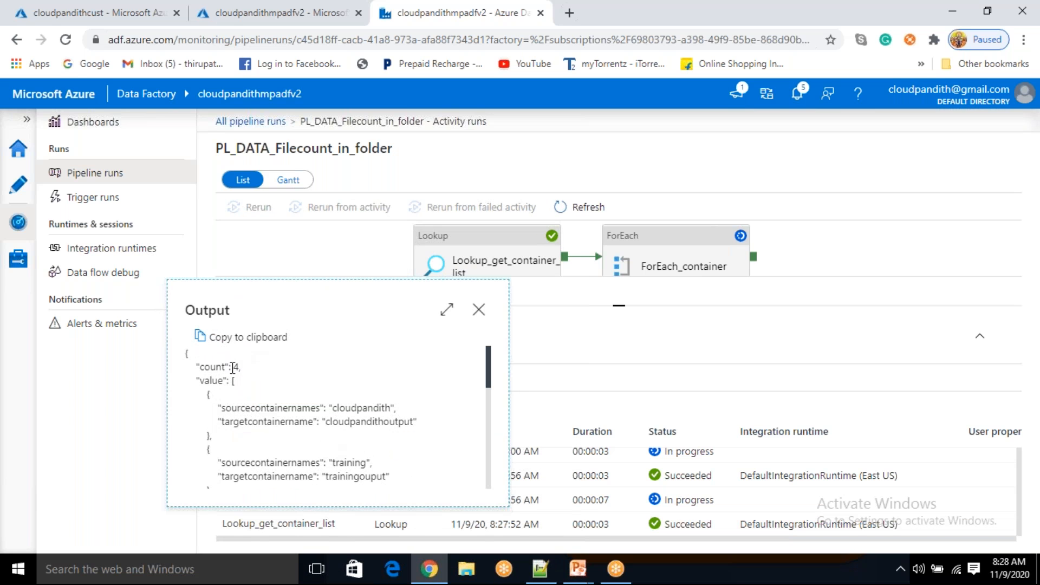
pyautogui.moveTo(199, 380); pyautogui.dragTo(223, 467)
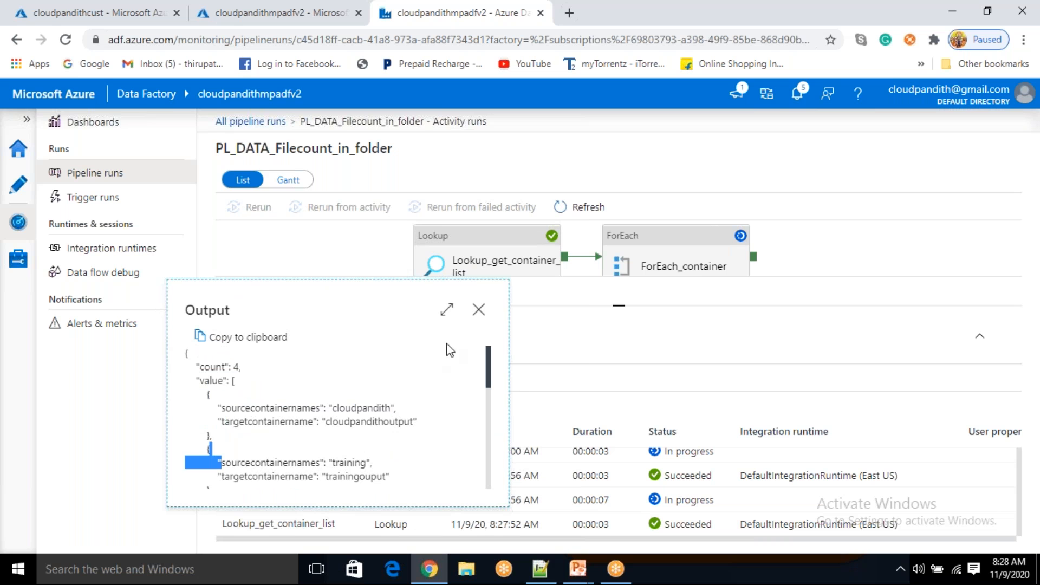
pyautogui.click(479, 310)
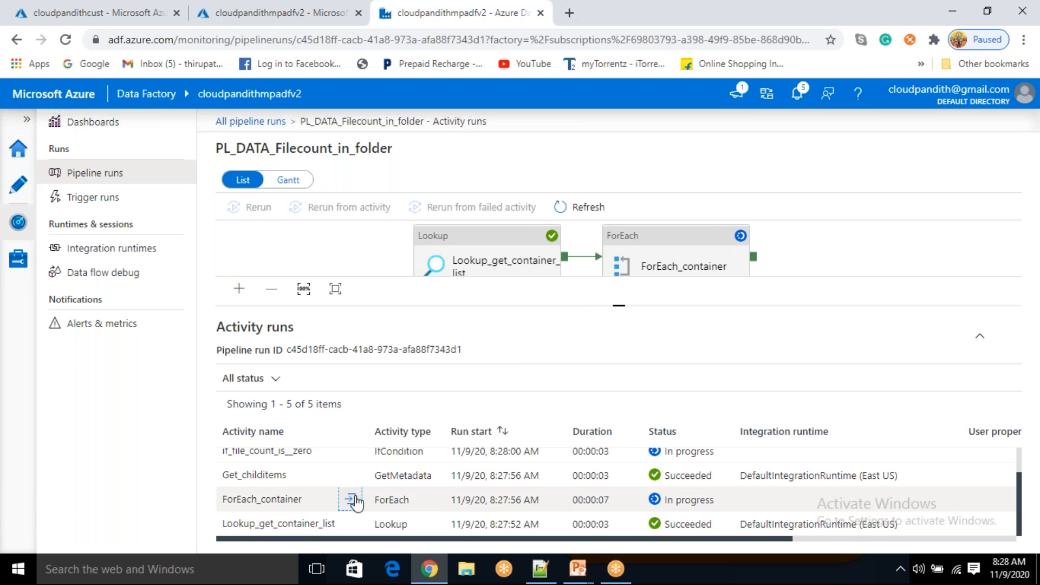
# Examine the inputs of ForEach_container and Get_childitems, including the sourcecontainer parameter passed to DS_ABS_Childitems
pyautogui.click(353, 501)
pyautogui.click(479, 286)
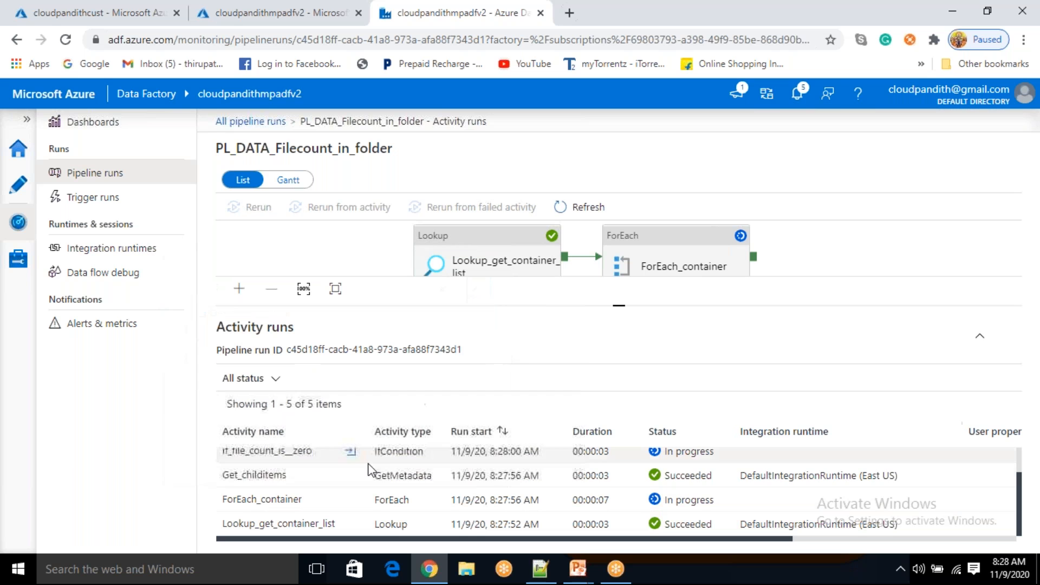
pyautogui.scroll(1, 331, 482)
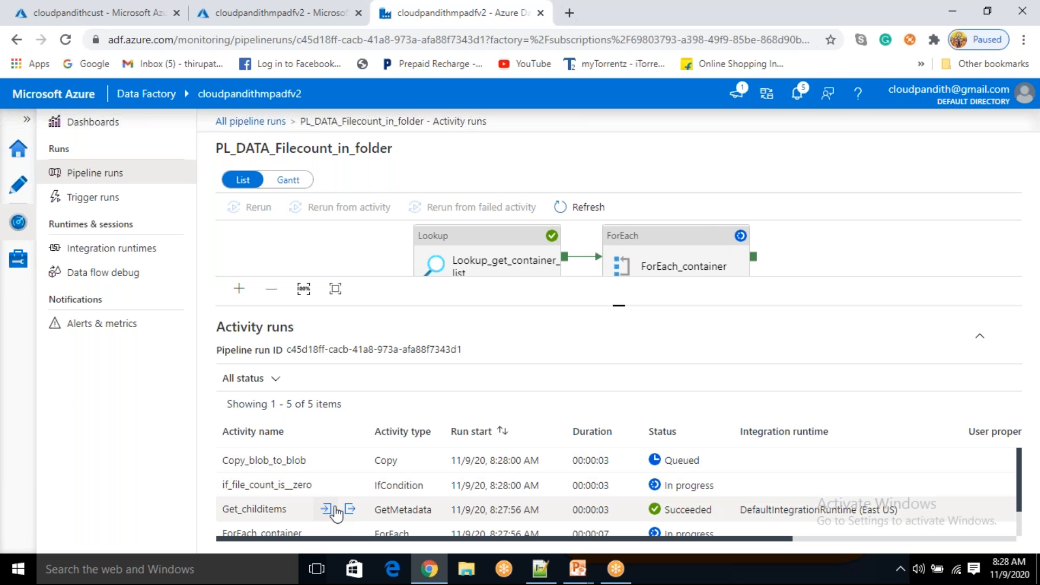
pyautogui.click(327, 510)
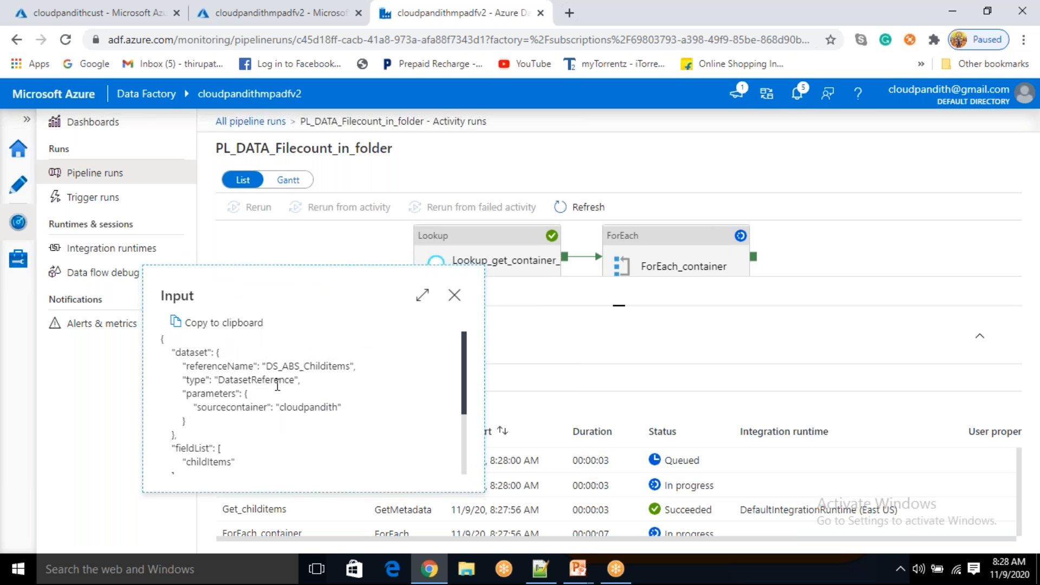
pyautogui.doubleClick(291, 407)
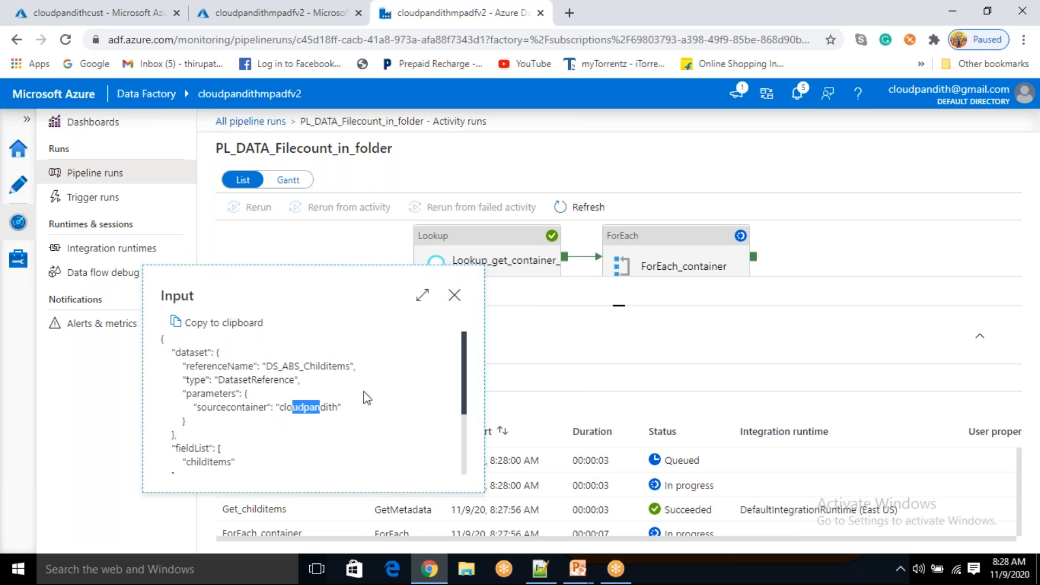
# Close the Get_childitems input and examine the input of the Copy_blob_to_blob activity run
pyautogui.click(455, 295)
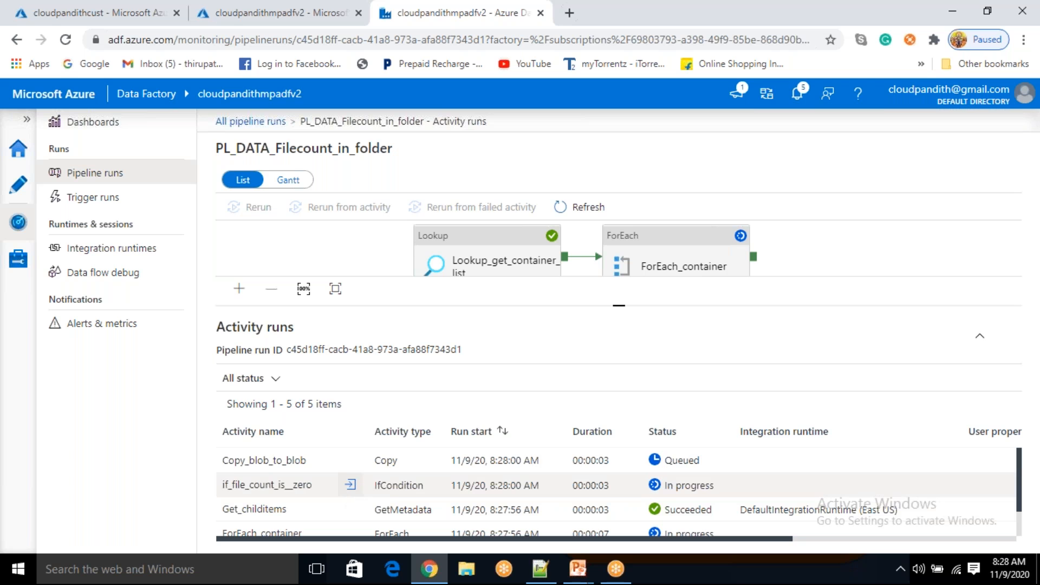
pyautogui.click(351, 461)
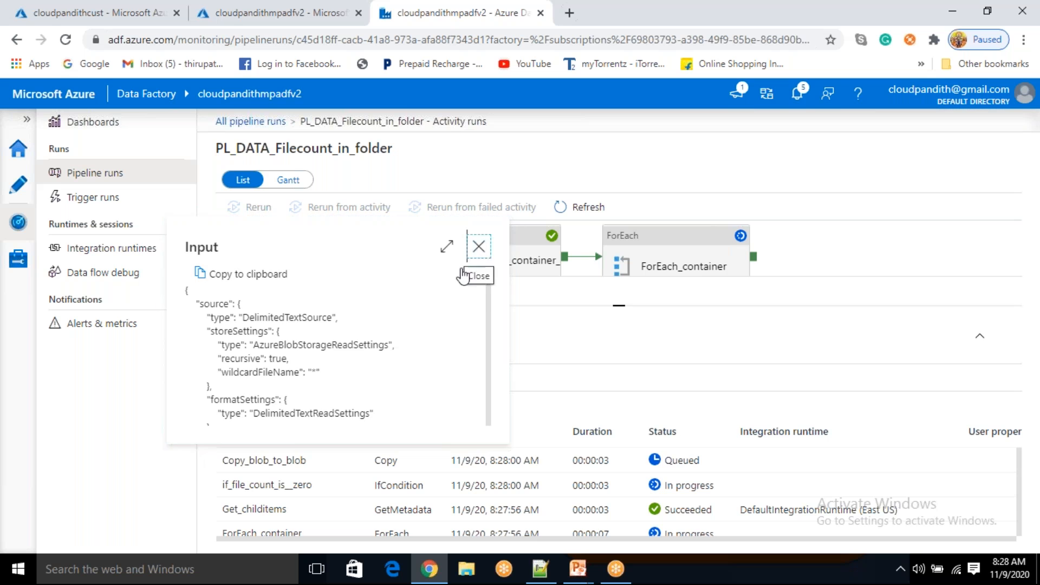
pyautogui.click(478, 247)
# Refresh the activity runs as they progress and check the sourcecontainer parameter in the newest Get_childitems inputs
pyautogui.click(579, 214)
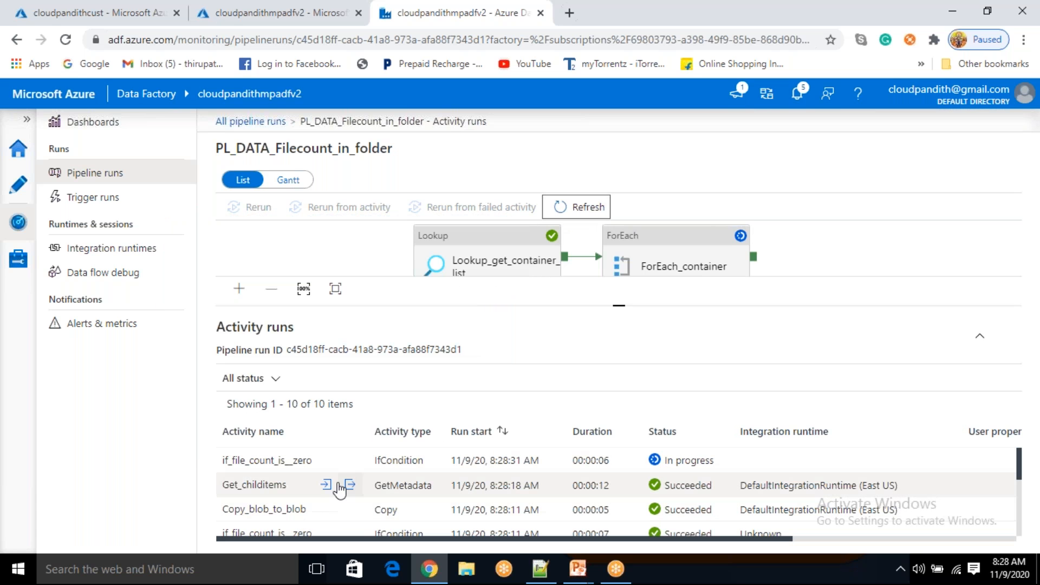
pyautogui.click(327, 486)
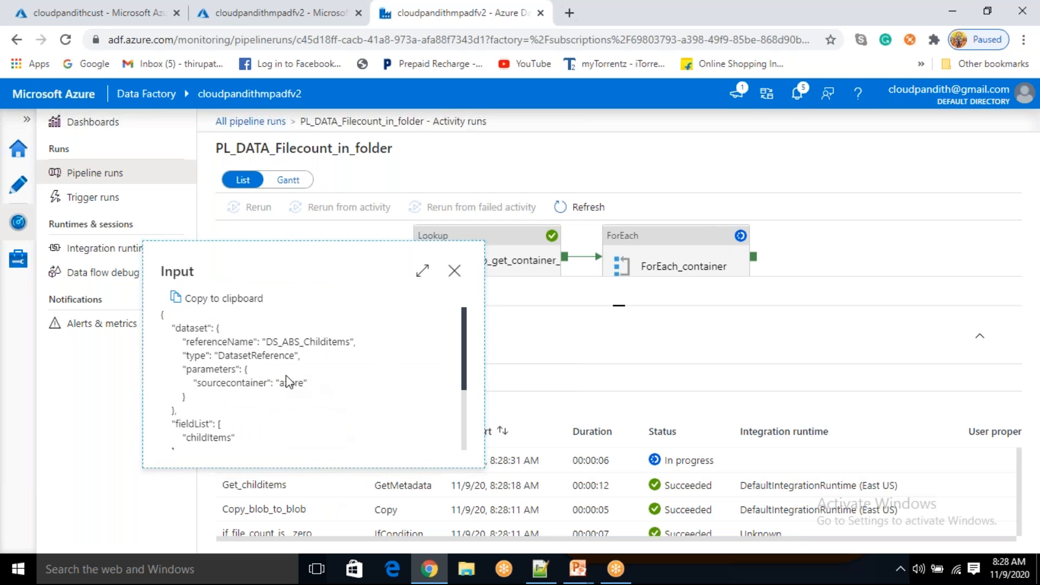
pyautogui.moveTo(280, 383); pyautogui.dragTo(307, 397)
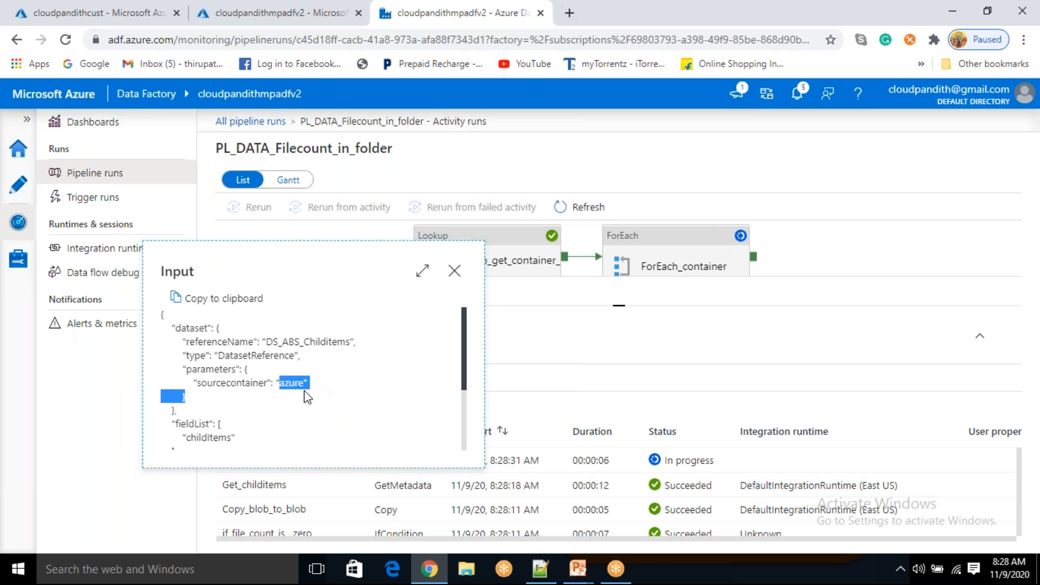
pyautogui.click(454, 270)
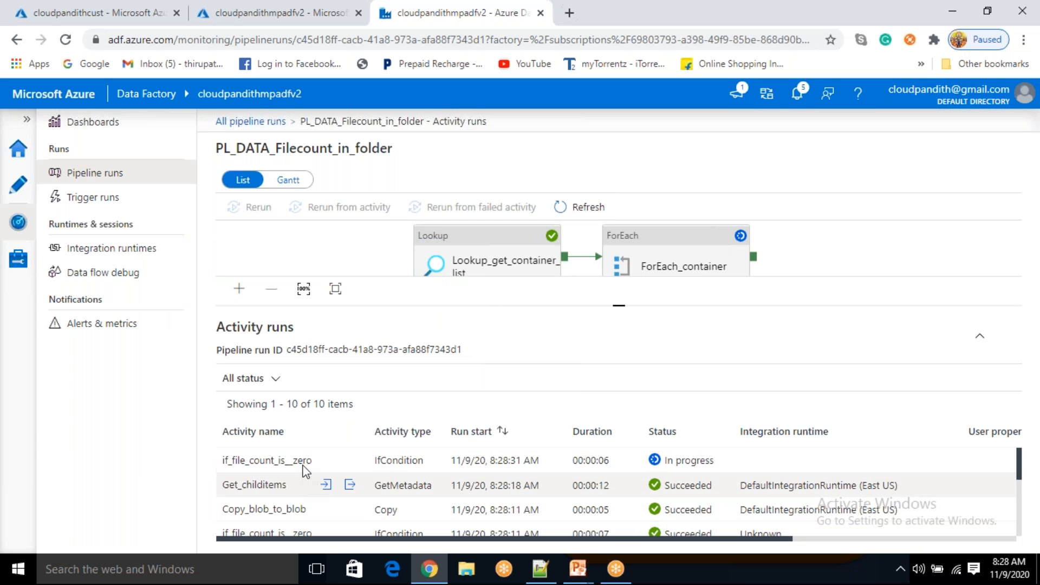
pyautogui.click(572, 218)
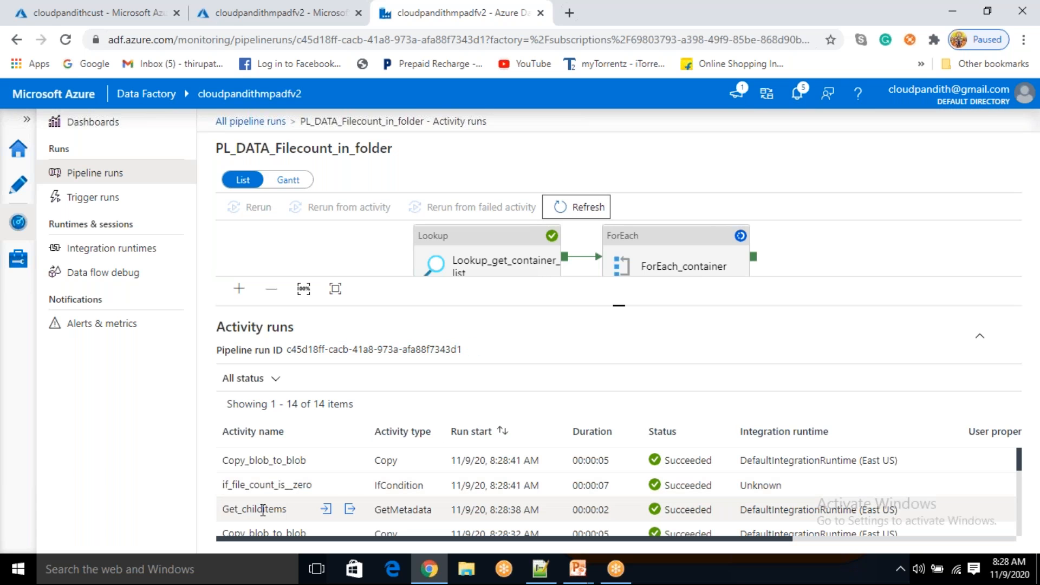
pyautogui.click(326, 509)
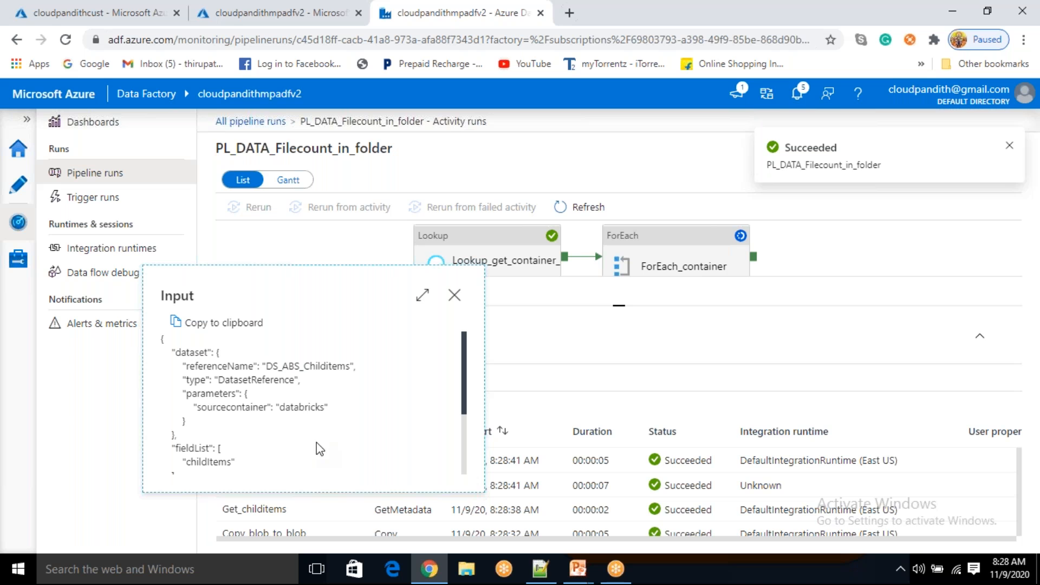
pyautogui.moveTo(286, 407); pyautogui.dragTo(304, 408)
pyautogui.click(455, 298)
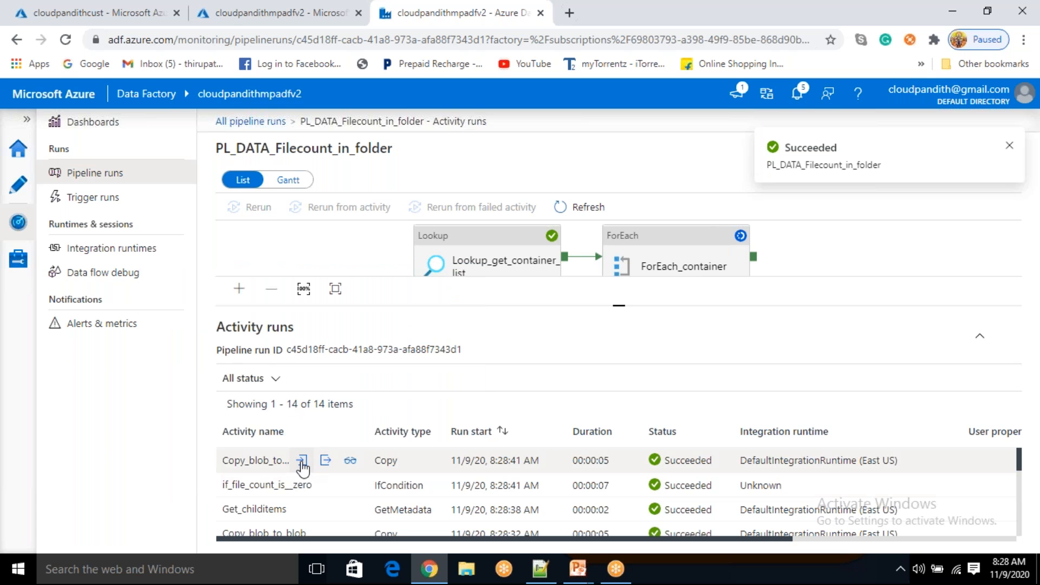
# Refresh the pipeline run, enlarge the activity runs list and review the status of every activity
pyautogui.click(571, 208)
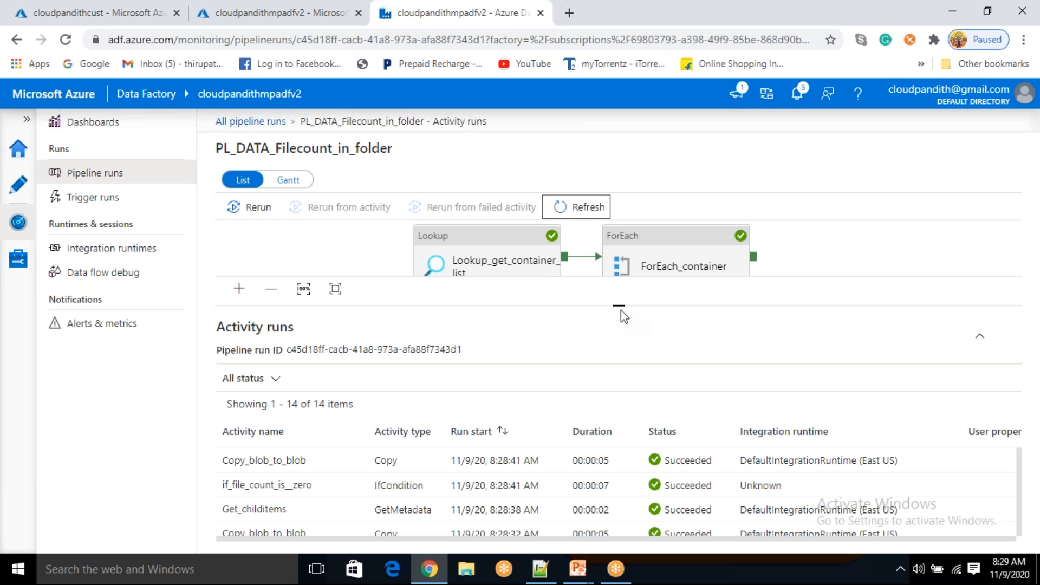
pyautogui.moveTo(619, 306); pyautogui.dragTo(618, 212)
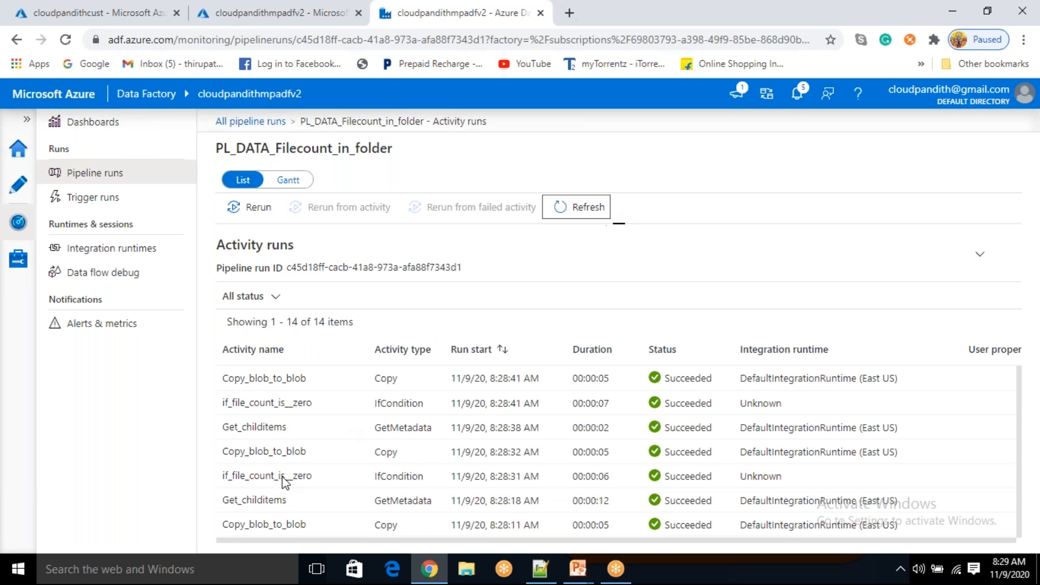
pyautogui.scroll(-2, 271, 490)
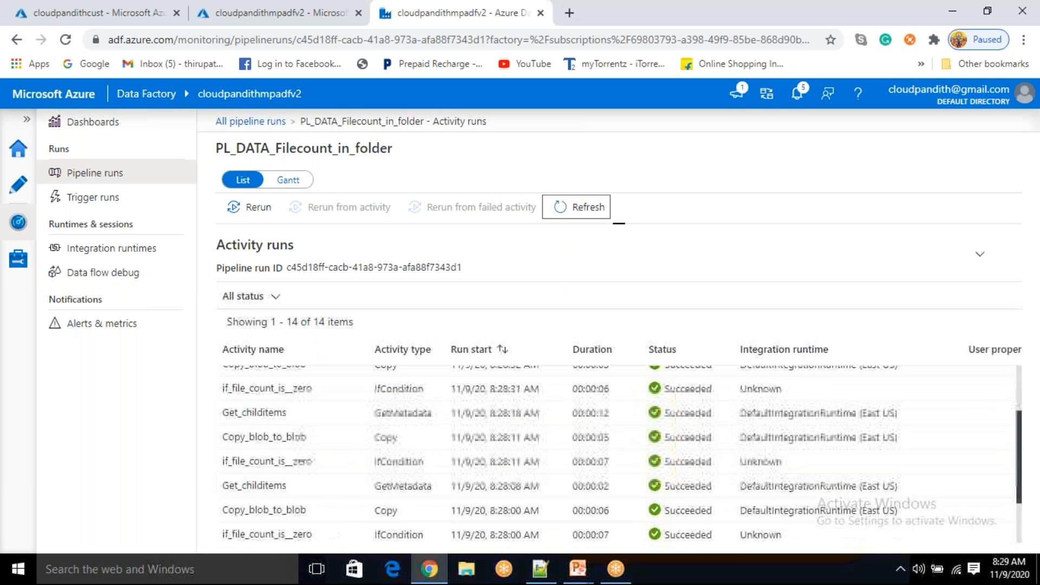
pyautogui.scroll(3, 271, 495)
pyautogui.scroll(-3, 268, 490)
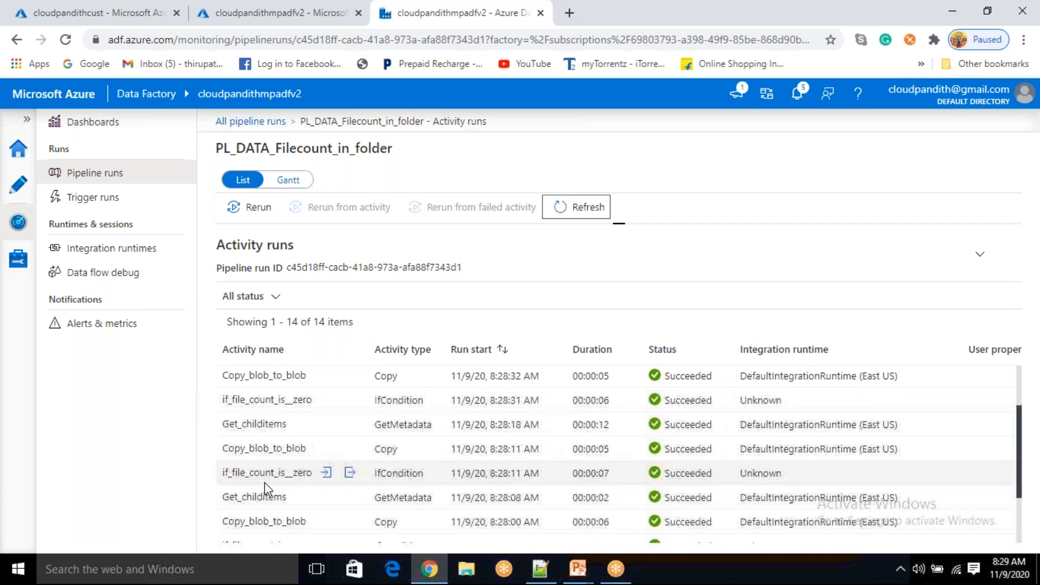
pyautogui.scroll(3, 264, 477)
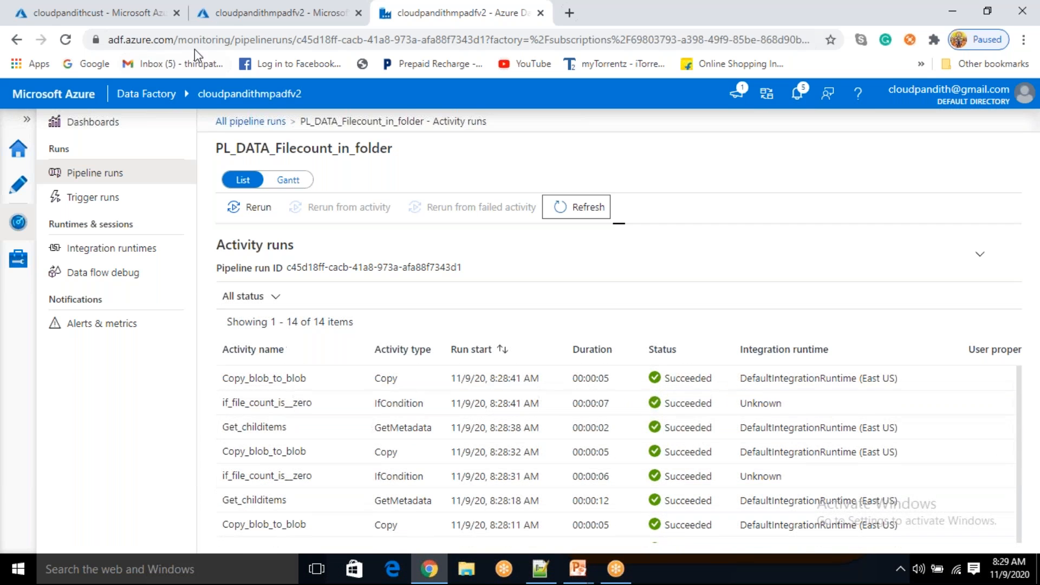
# Refresh the containers of the cloudpandithcust storage account in the Azure portal and inspect the databricks source container
pyautogui.click(124, 17)
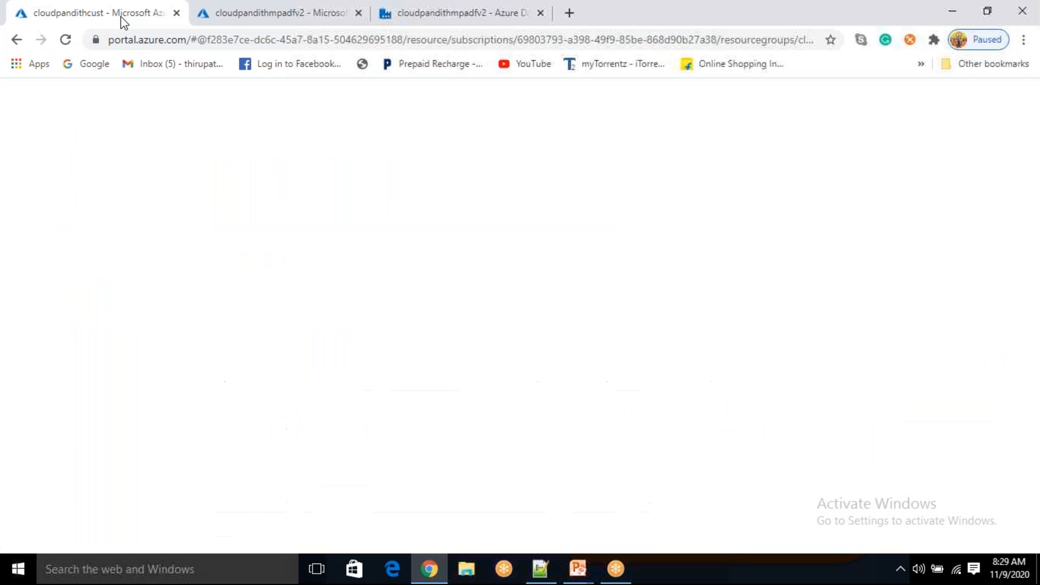
pyautogui.click(564, 192)
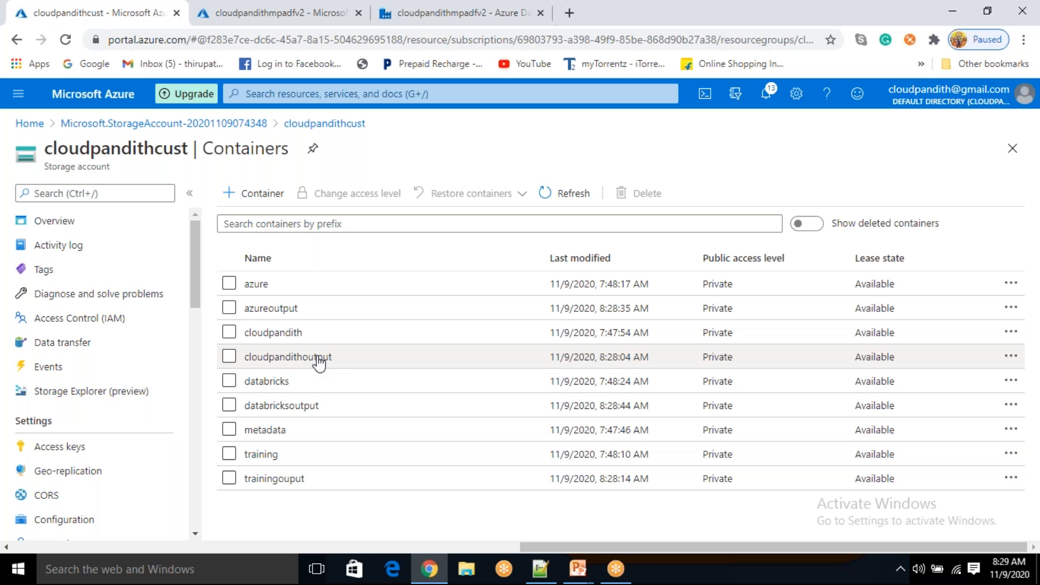
pyautogui.click(268, 382)
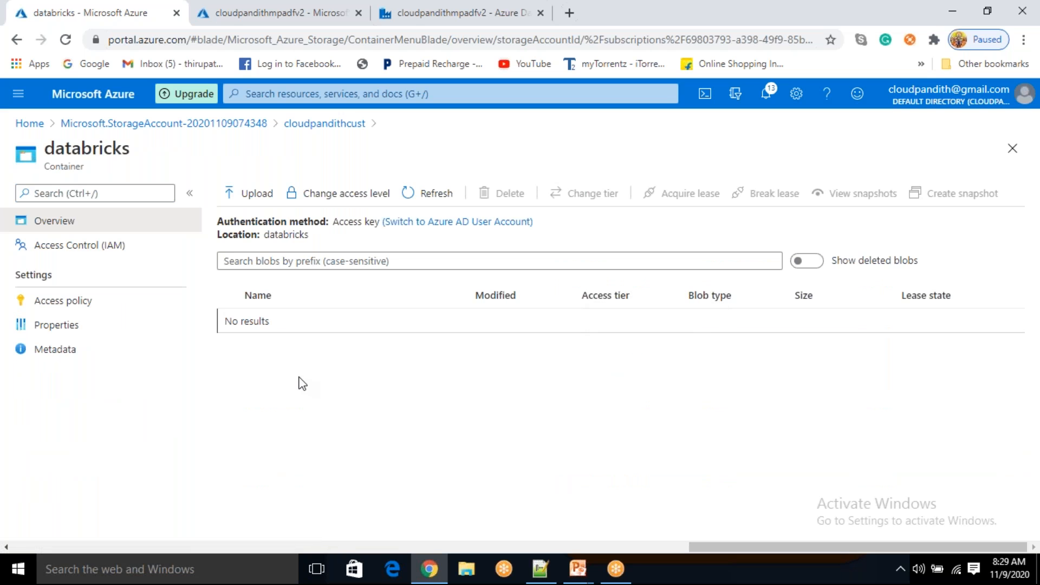
pyautogui.click(329, 127)
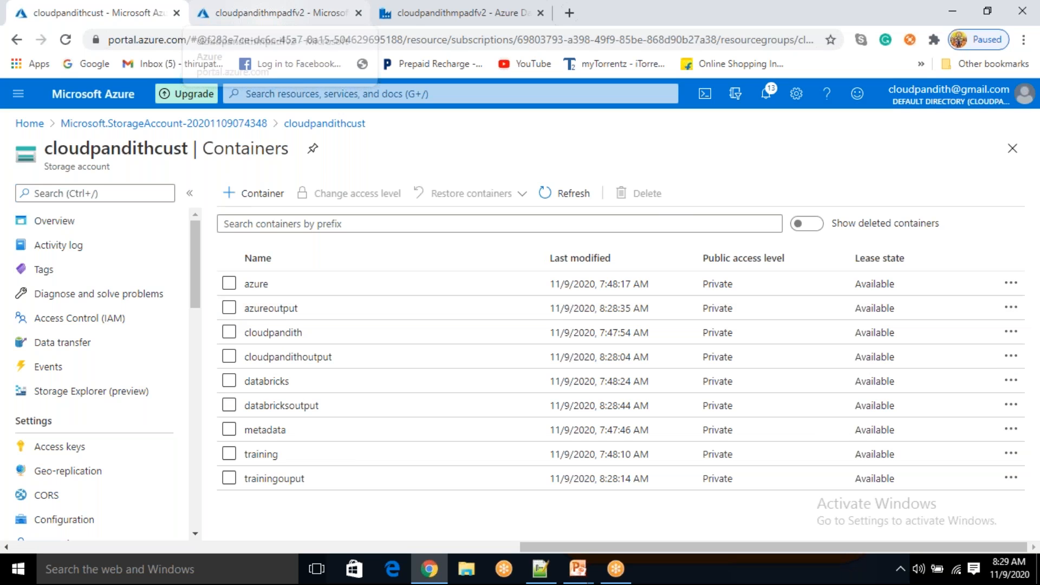
# Inspect the contents of the azureoutput, cloudpandithoutput, databricksoutput and trainingouput containers one after another
pyautogui.click(273, 308)
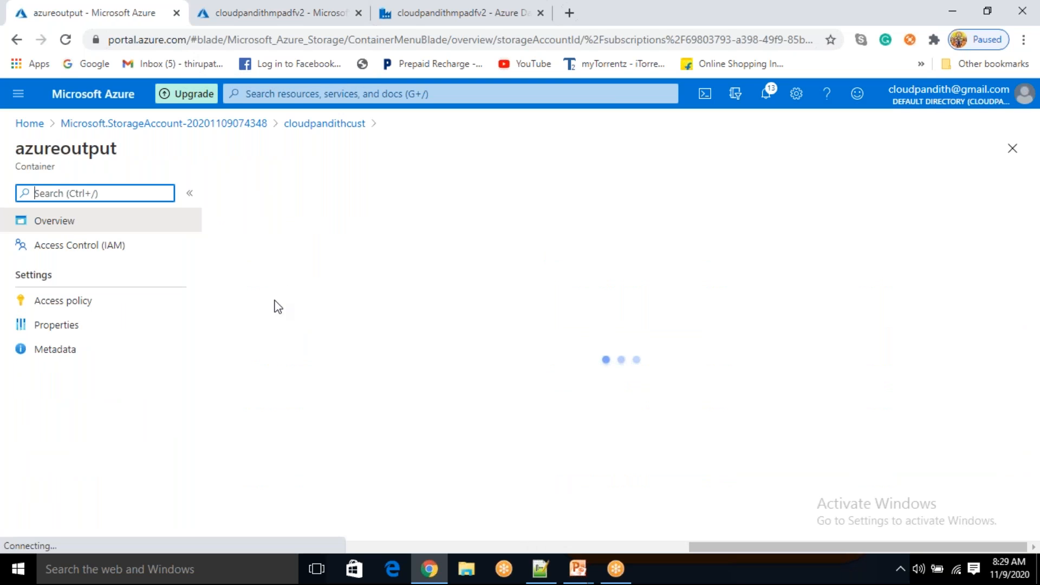
pyautogui.click(341, 125)
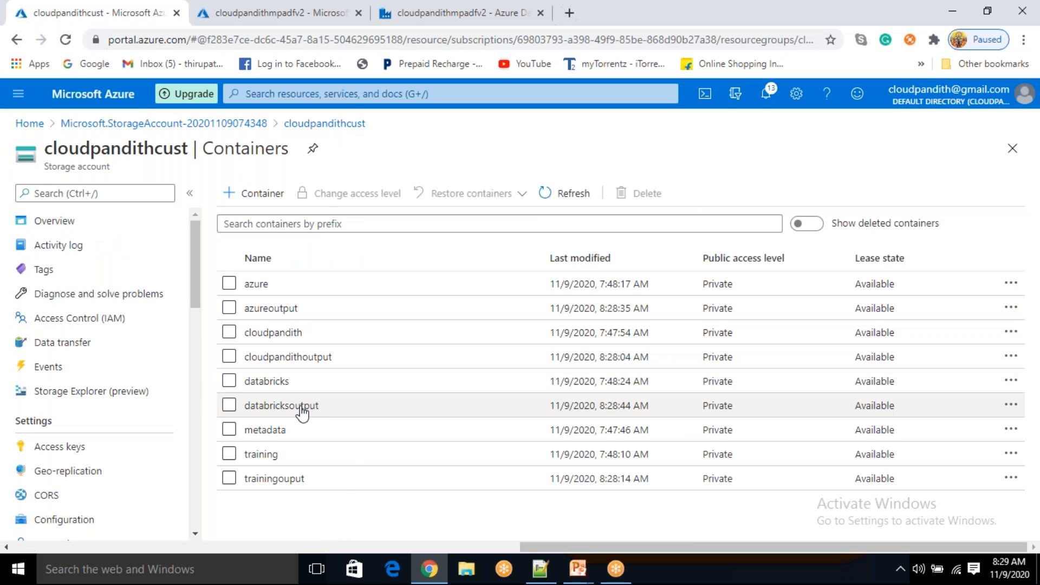
pyautogui.click(291, 358)
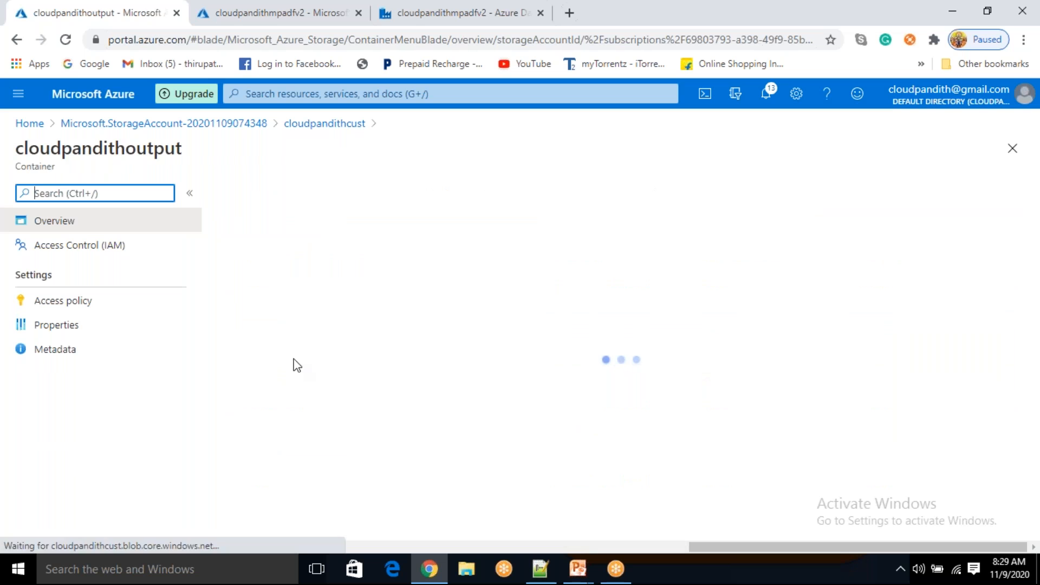
pyautogui.click(337, 126)
pyautogui.click(287, 406)
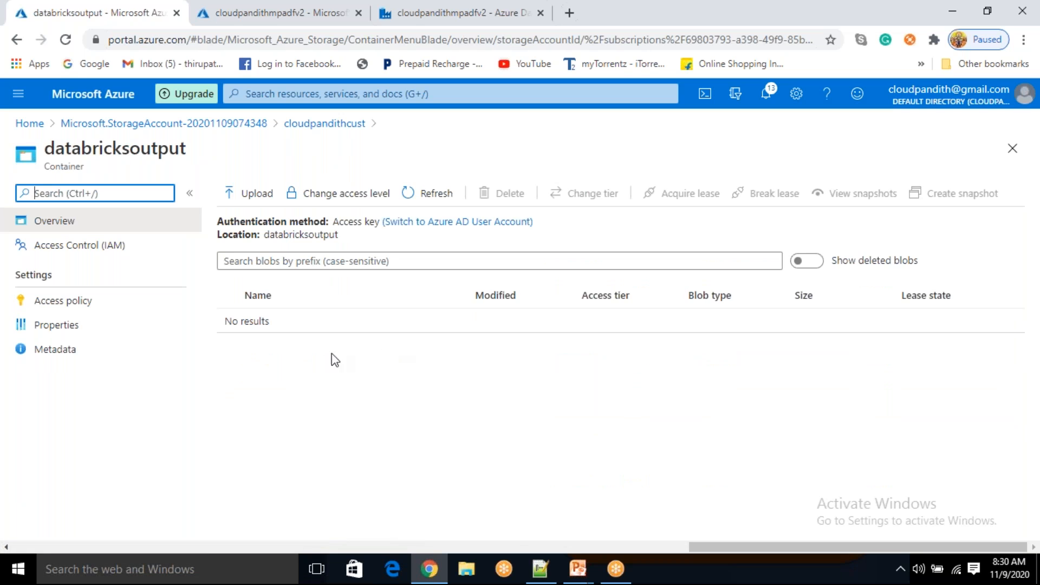
pyautogui.click(347, 126)
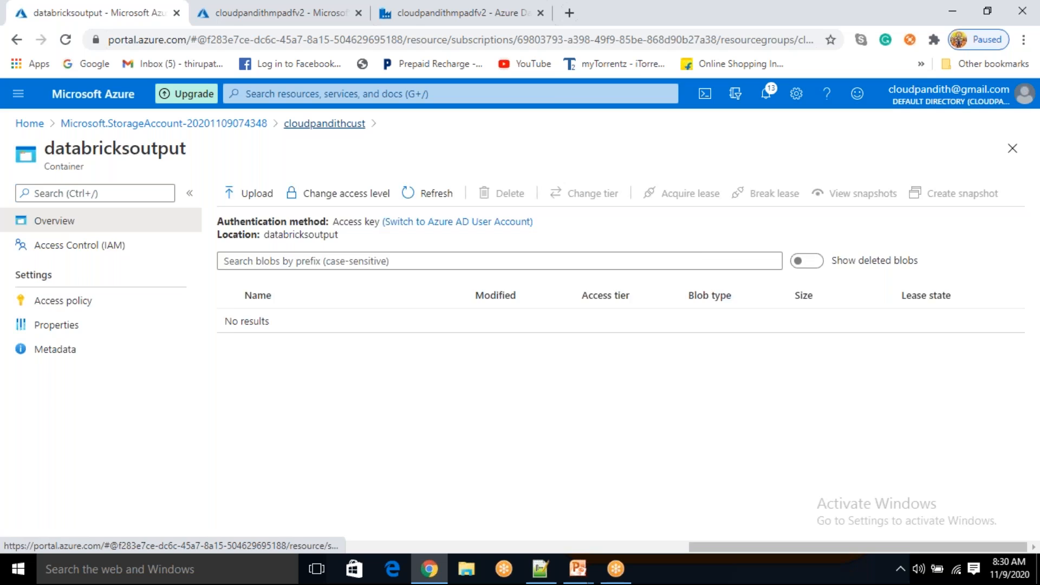
pyautogui.moveTo(283, 485); pyautogui.dragTo(288, 486)
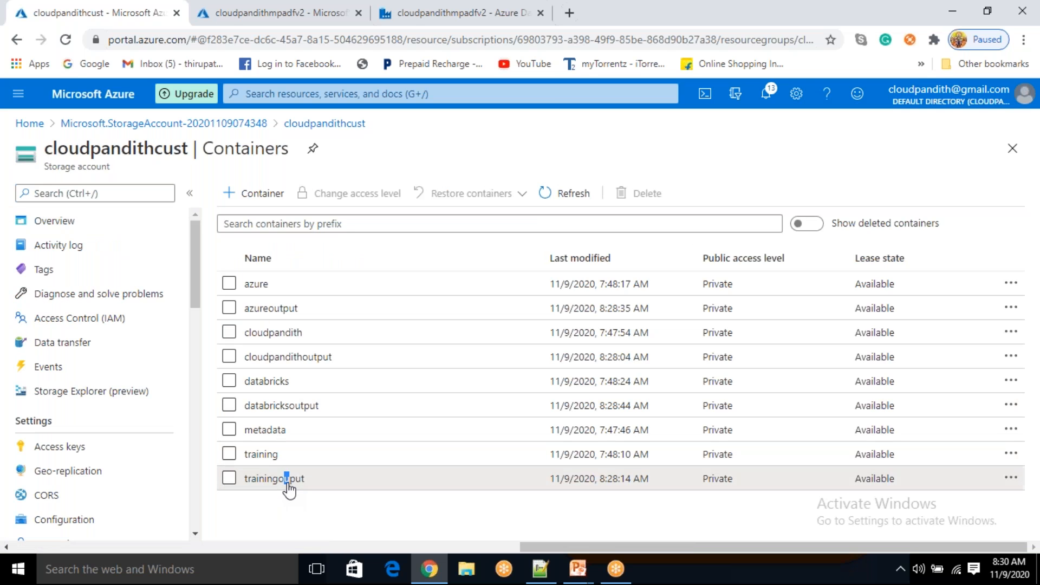
pyautogui.click(287, 483)
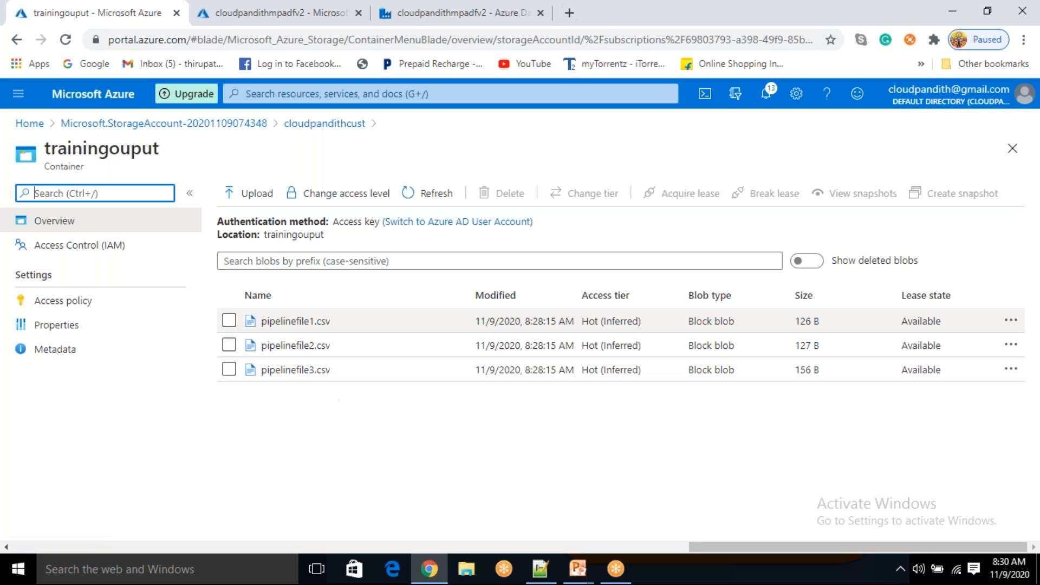
pyautogui.click(343, 125)
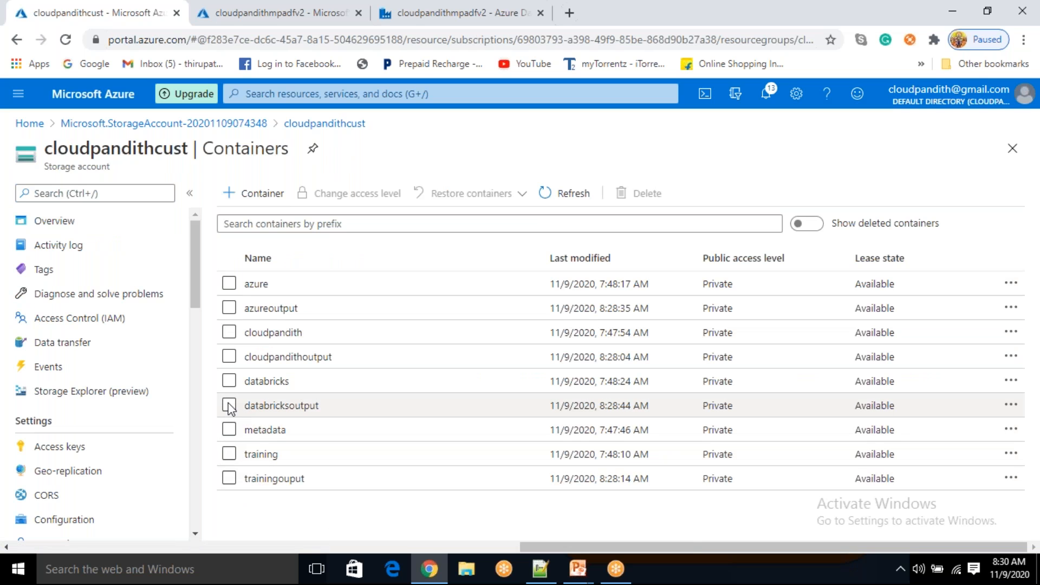
# Delete the azureoutput, cloudpandithoutput, databricksoutput and trainingouput containers from the storage account
pyautogui.click(229, 308)
pyautogui.click(229, 356)
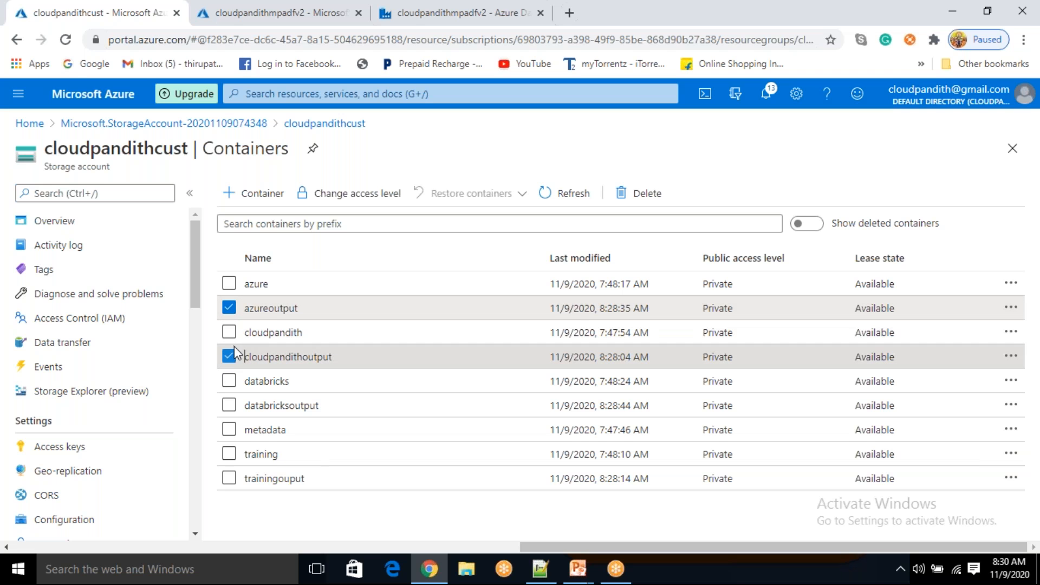
pyautogui.click(229, 407)
pyautogui.click(229, 479)
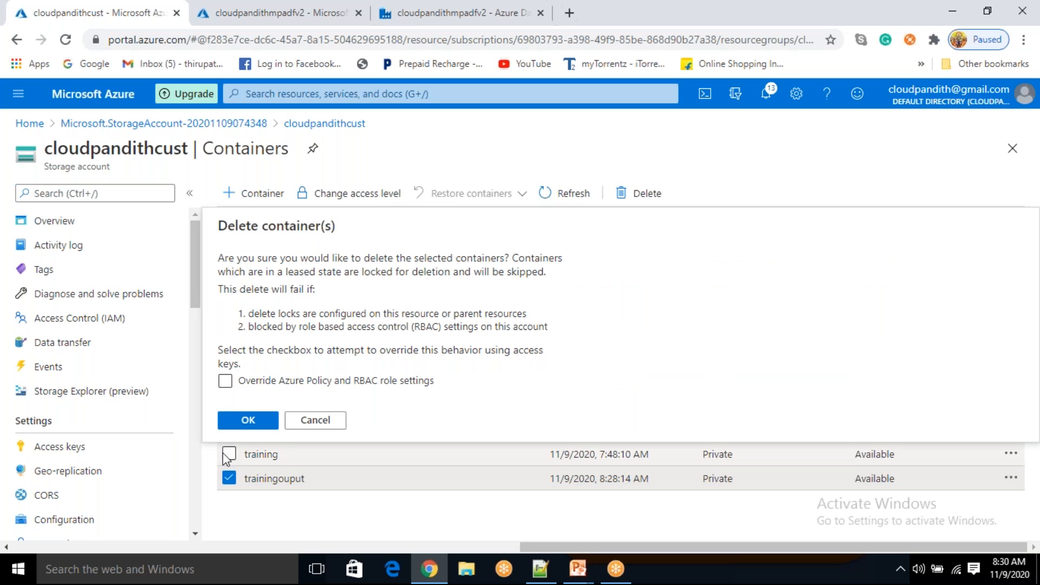
pyautogui.click(248, 420)
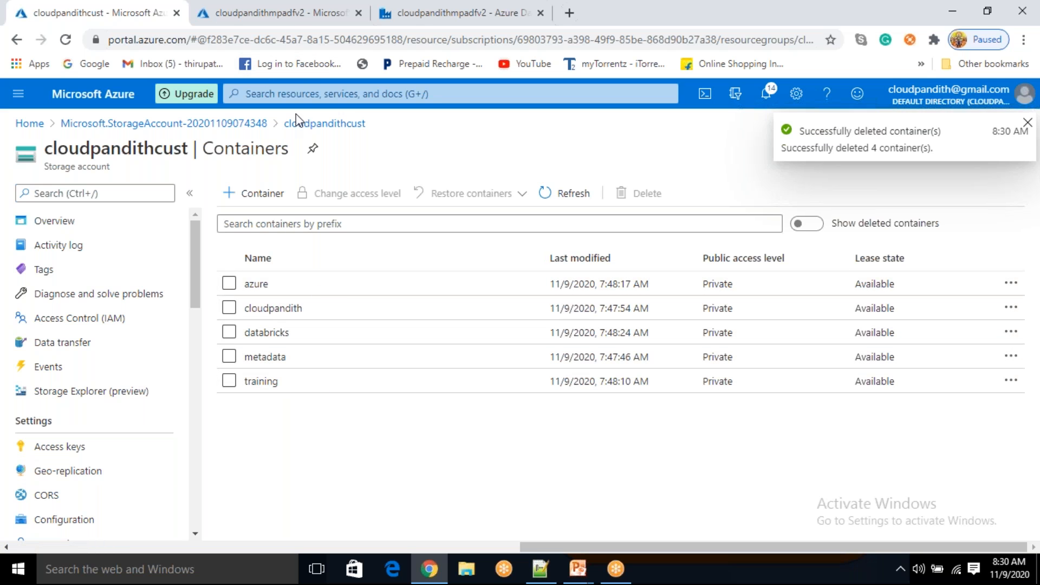
# Return to the pipeline run in Azure Data Factory and examine the input and output of the latest if_file_count_is__zero activity
pyautogui.click(408, 24)
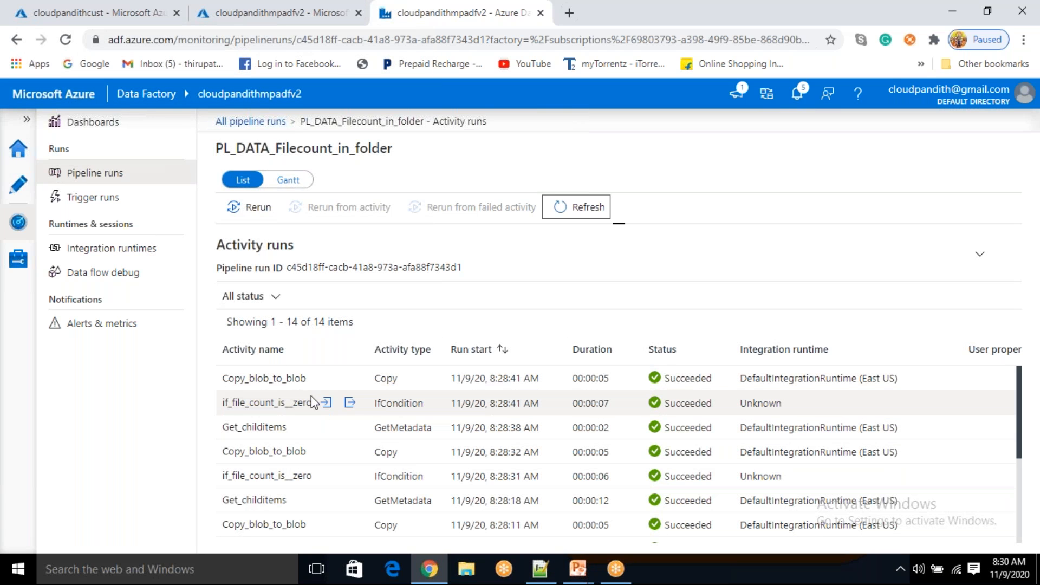
pyautogui.click(326, 403)
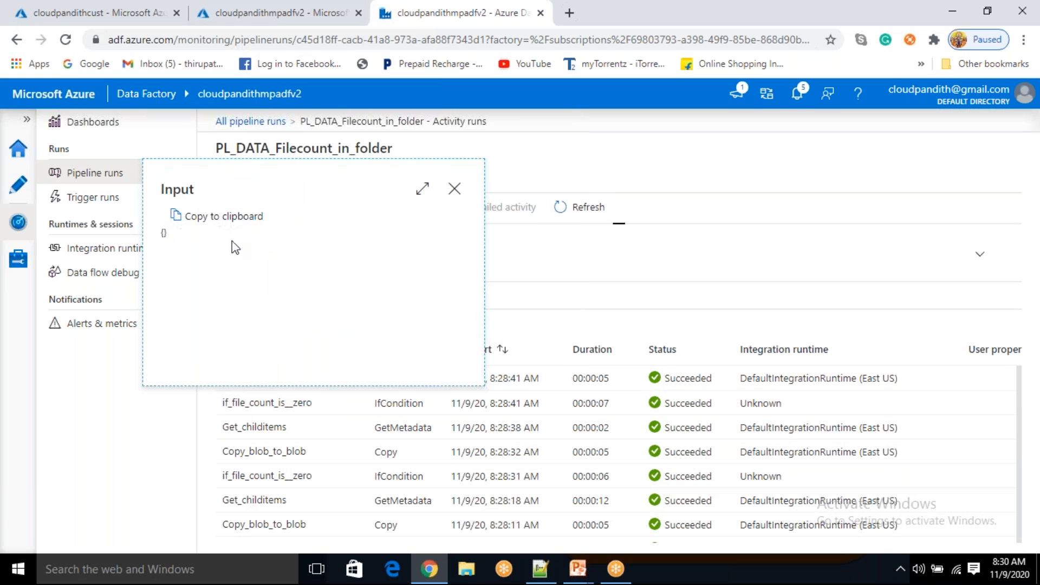
pyautogui.click(454, 190)
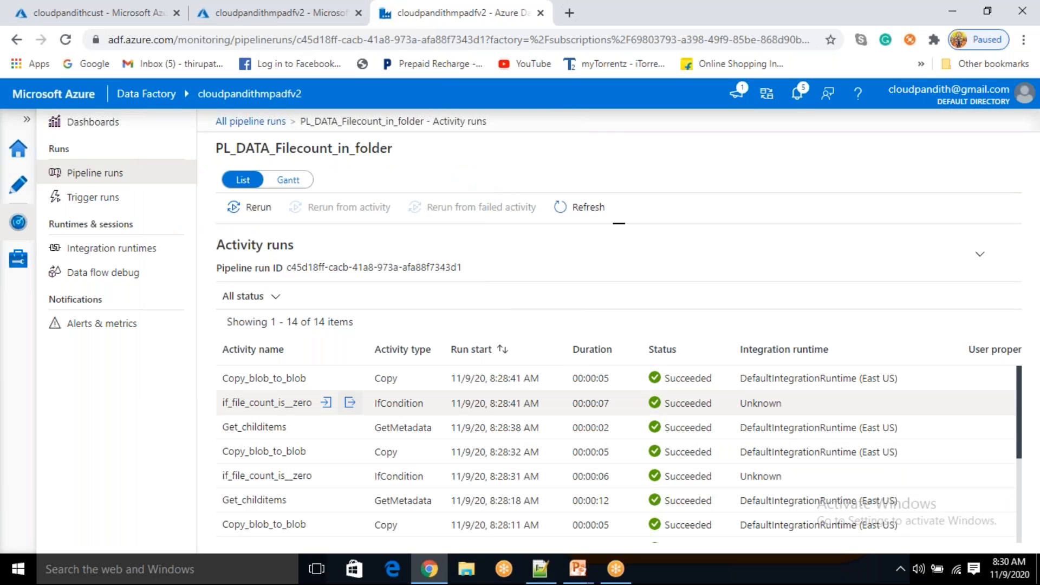
pyautogui.click(350, 404)
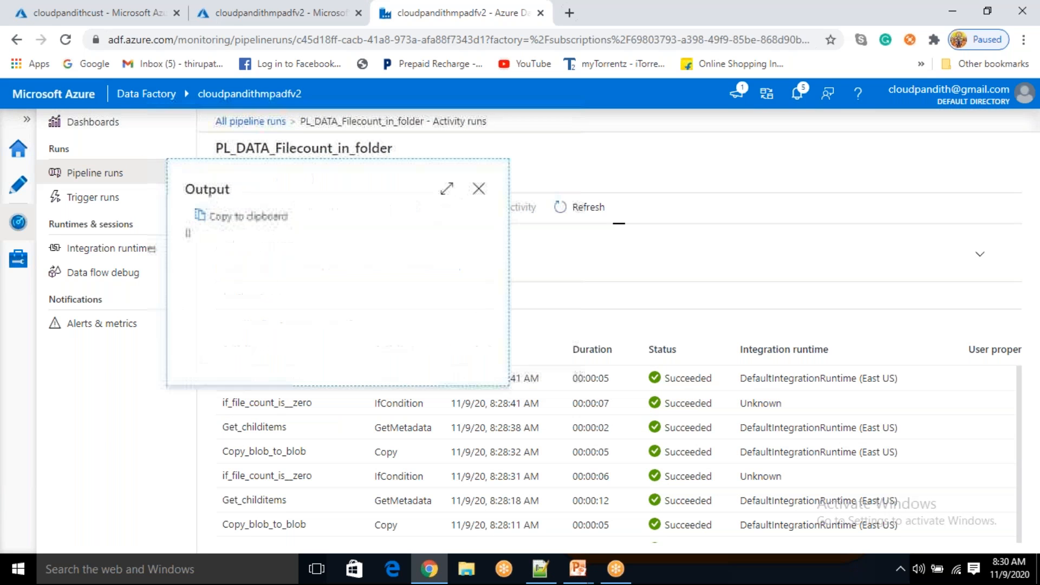
pyautogui.click(478, 196)
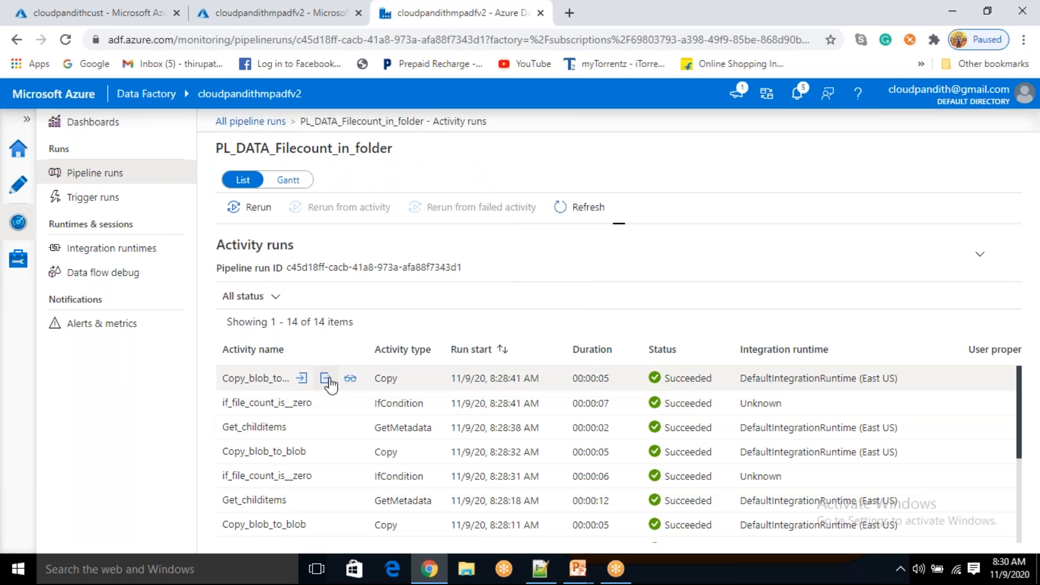
# Return to the pipeline's authoring view, refresh its debug output and examine the output of several Get_childitems runs
pyautogui.click(15, 183)
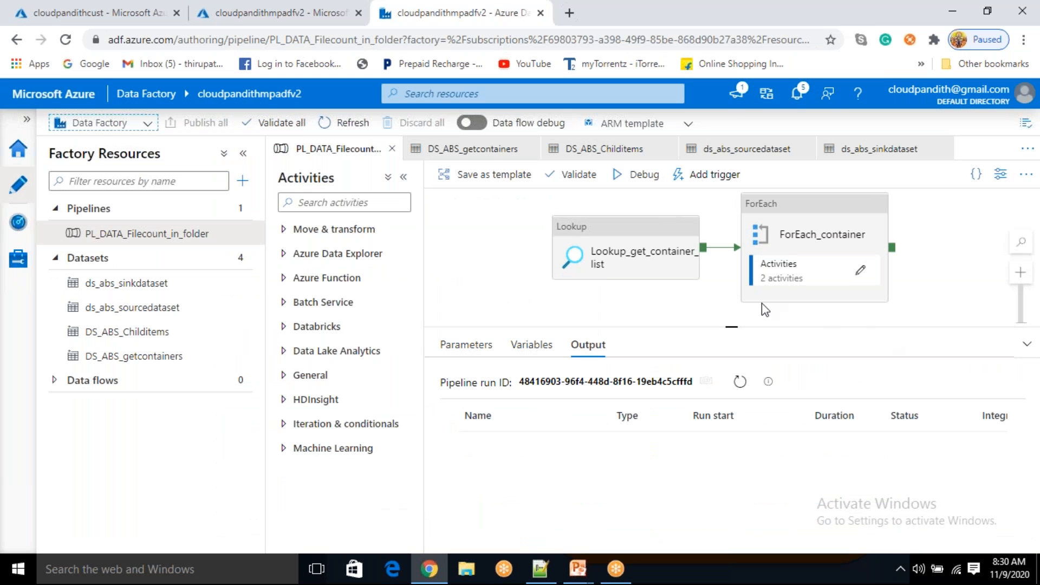
pyautogui.click(740, 382)
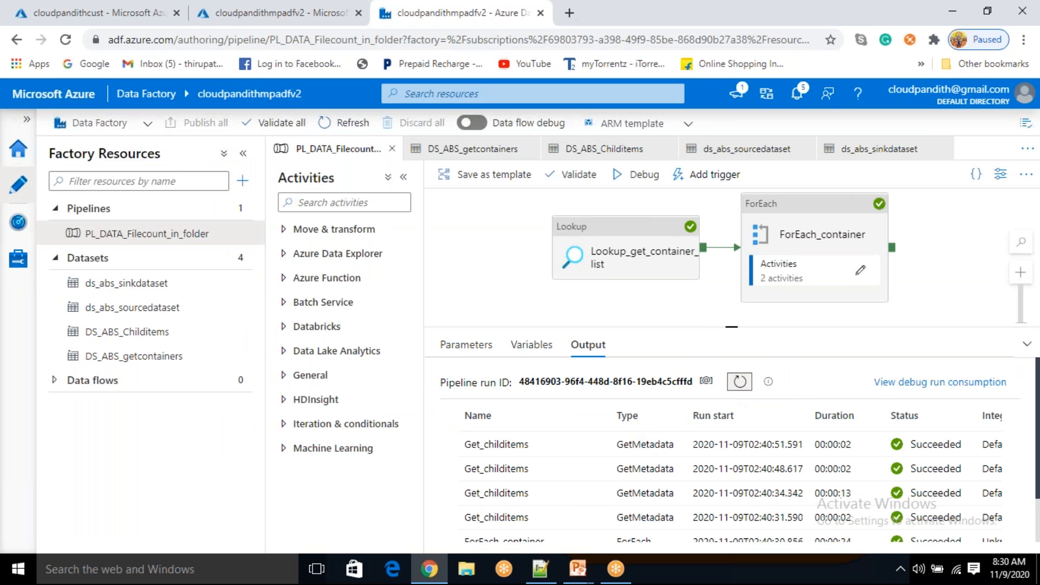
pyautogui.scroll(-1, 585, 490)
pyautogui.scroll(-2, 590, 485)
pyautogui.click(592, 461)
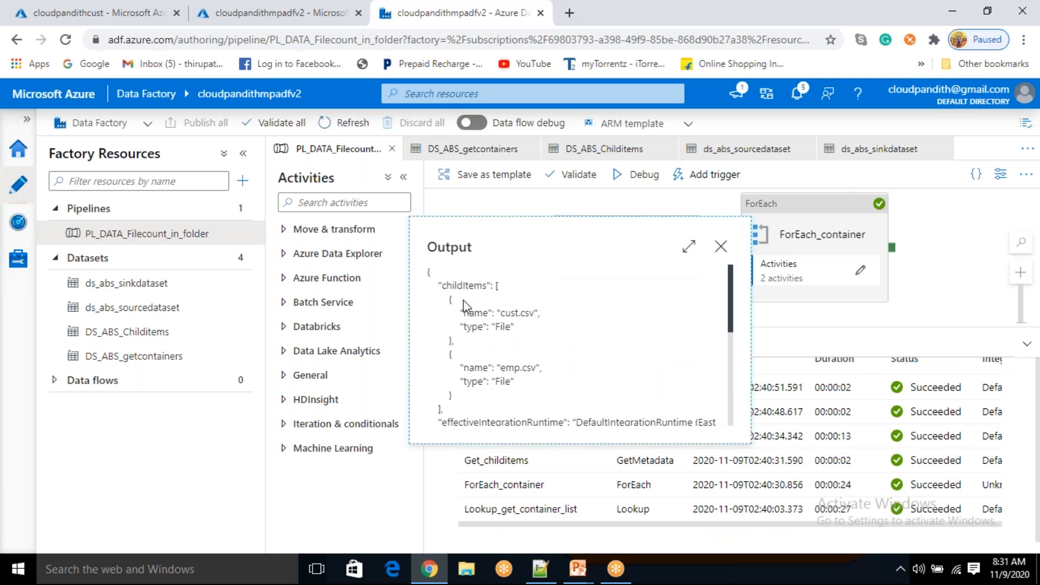
pyautogui.moveTo(452, 309); pyautogui.dragTo(454, 340)
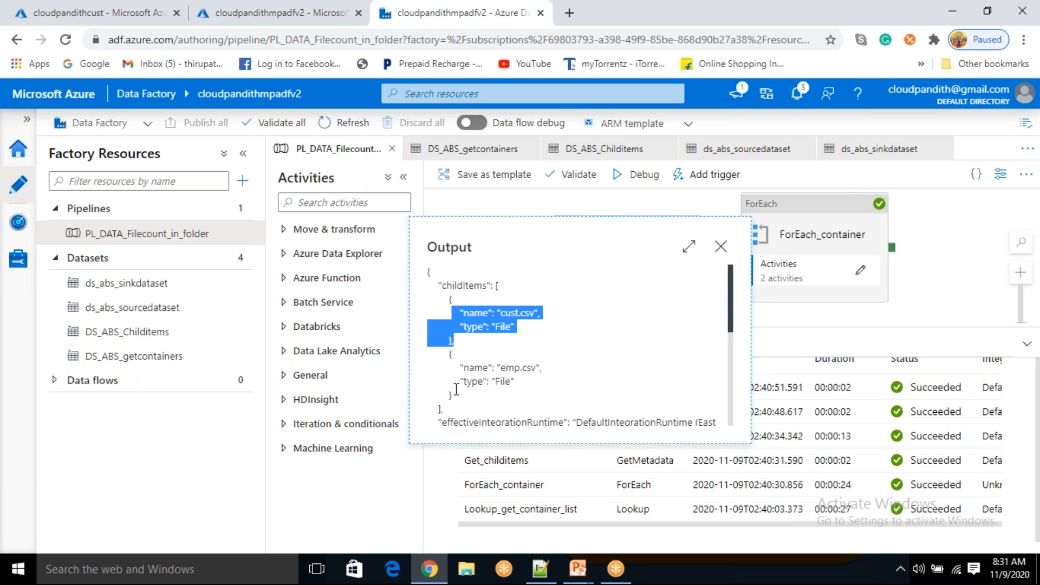
pyautogui.click(720, 247)
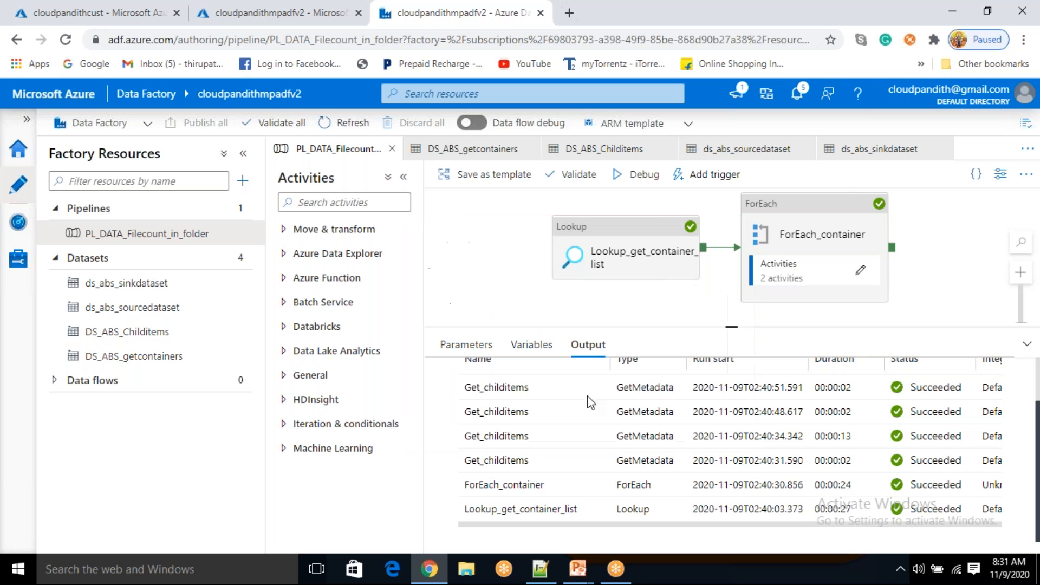
pyautogui.click(592, 436)
pyautogui.moveTo(452, 275); pyautogui.dragTo(522, 344)
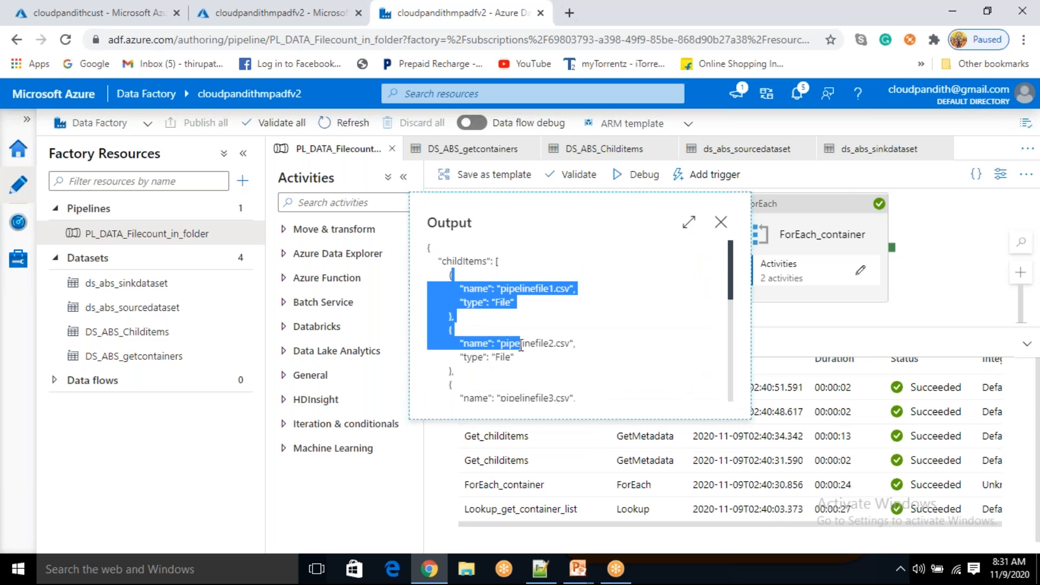
pyautogui.click(720, 222)
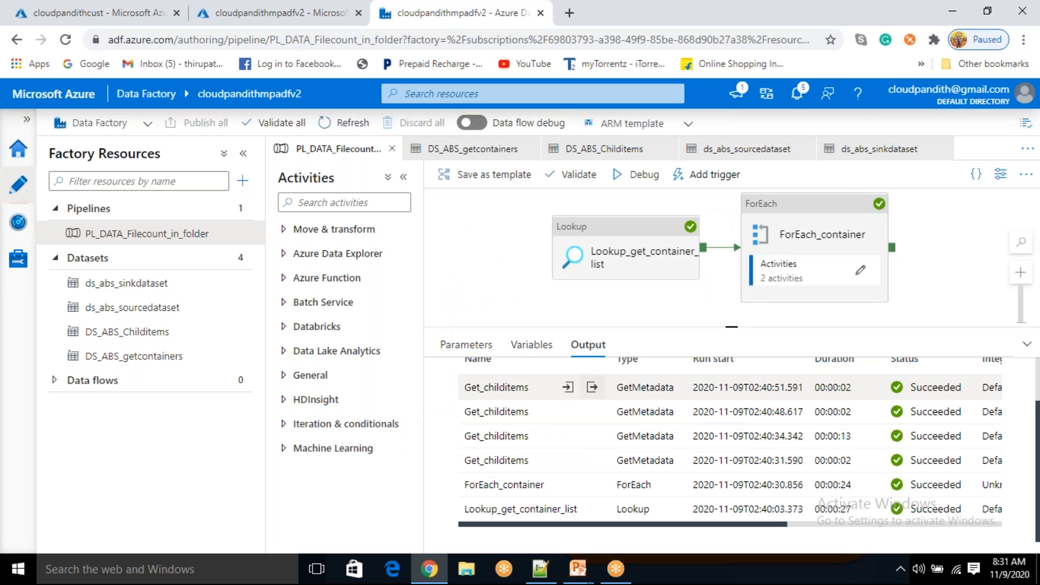
pyautogui.click(593, 388)
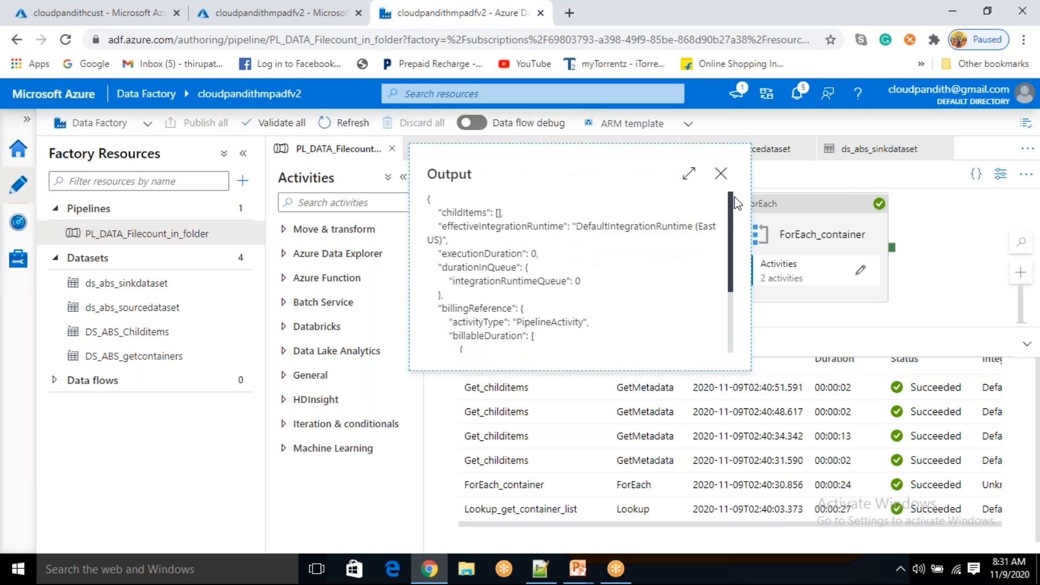
pyautogui.click(720, 174)
# Open the expression of the if_file_count_is__zero condition inside ForEach_container for editing
pyautogui.click(860, 271)
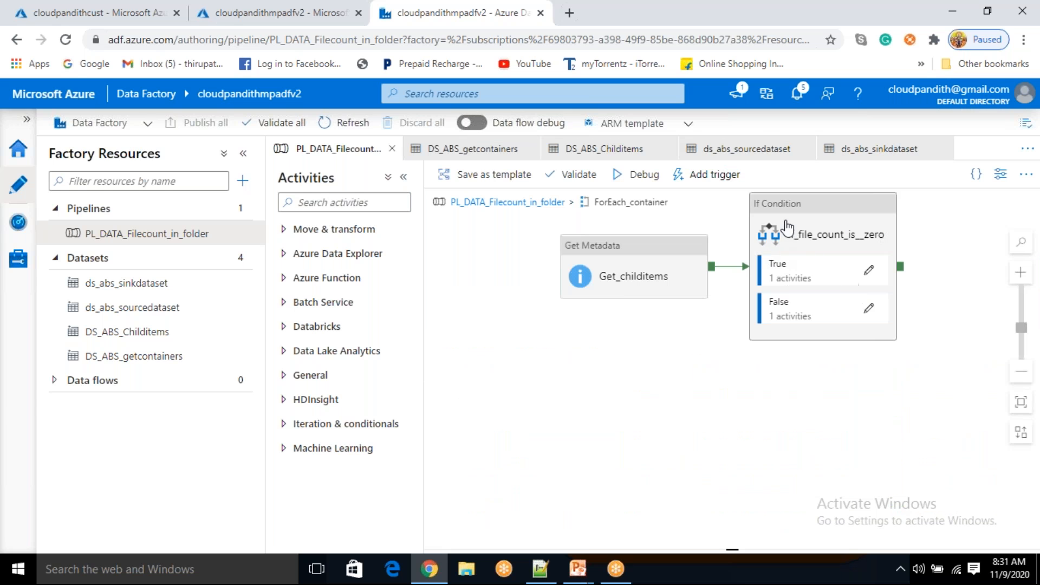
pyautogui.click(787, 228)
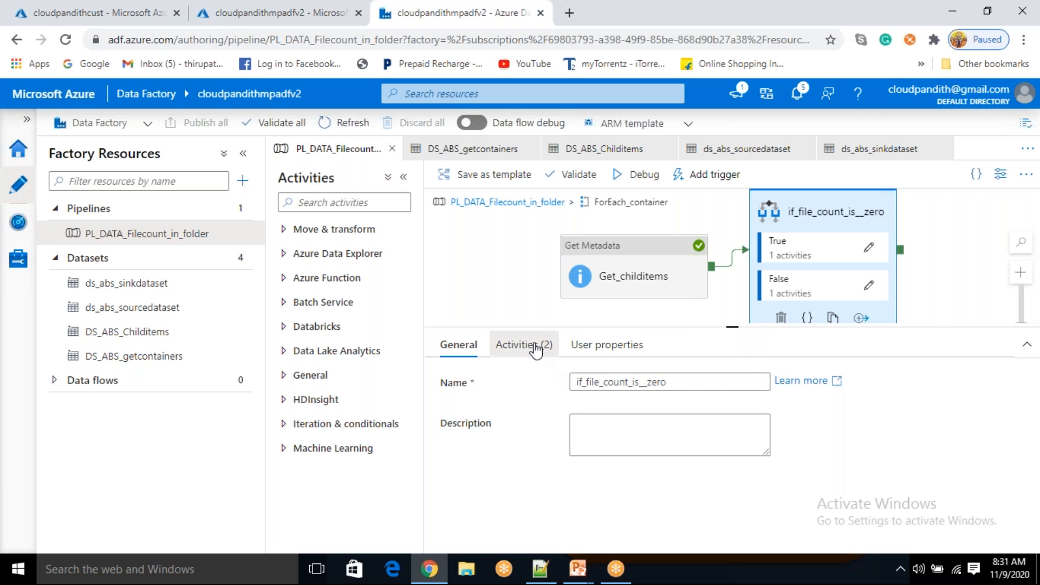
pyautogui.click(536, 349)
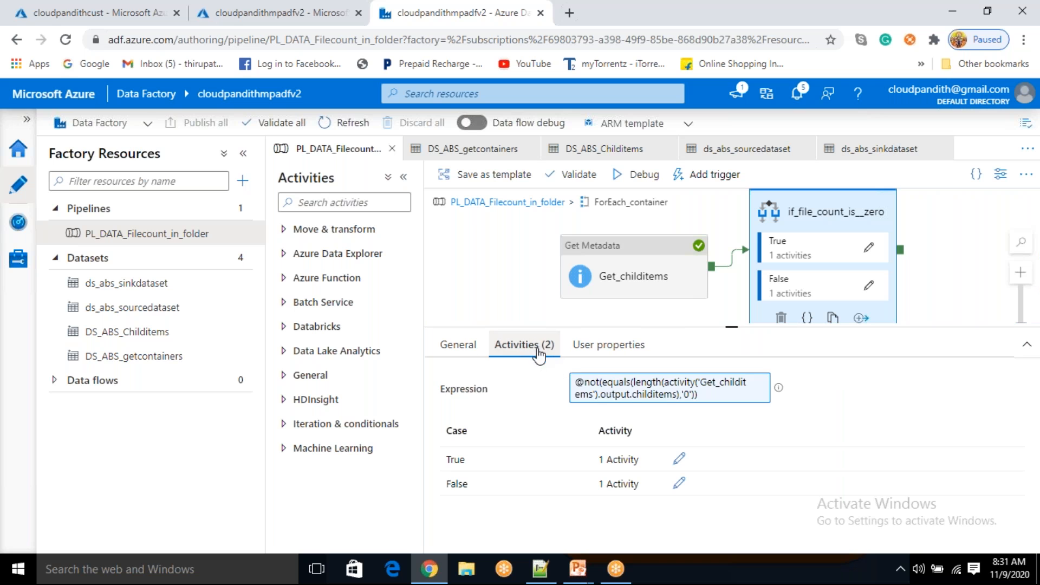
pyautogui.click(664, 390)
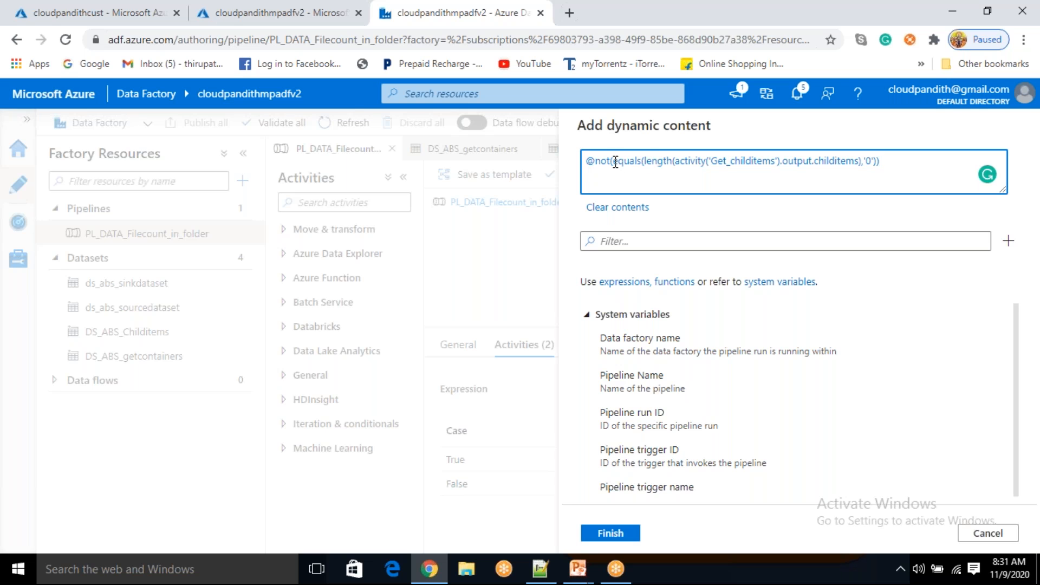
pyautogui.press('BackSpace')
pyautogui.press('BackSpace')
pyautogui.press('BackSpace')
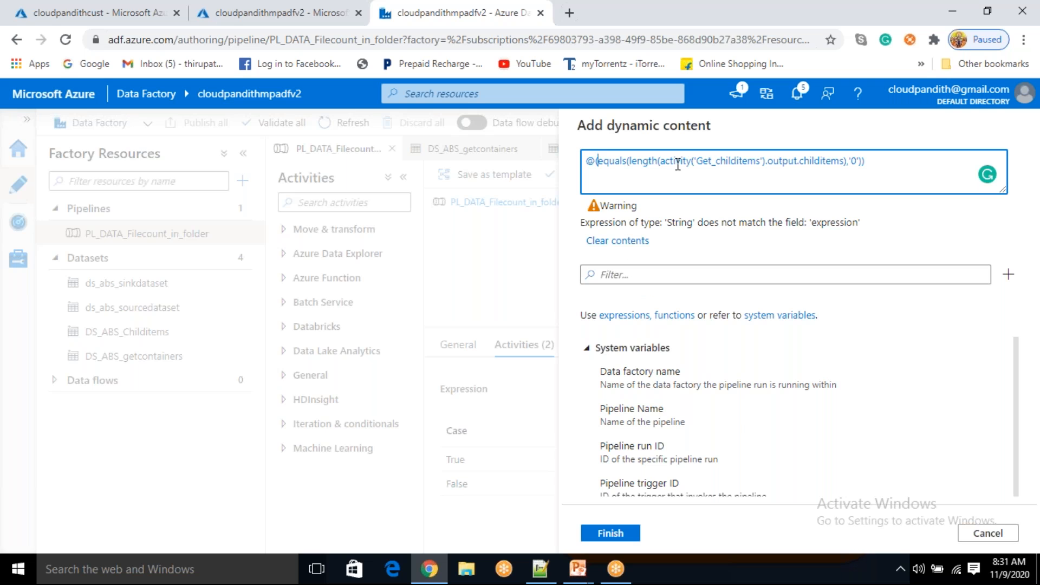
pyautogui.moveTo(637, 164); pyautogui.dragTo(841, 163)
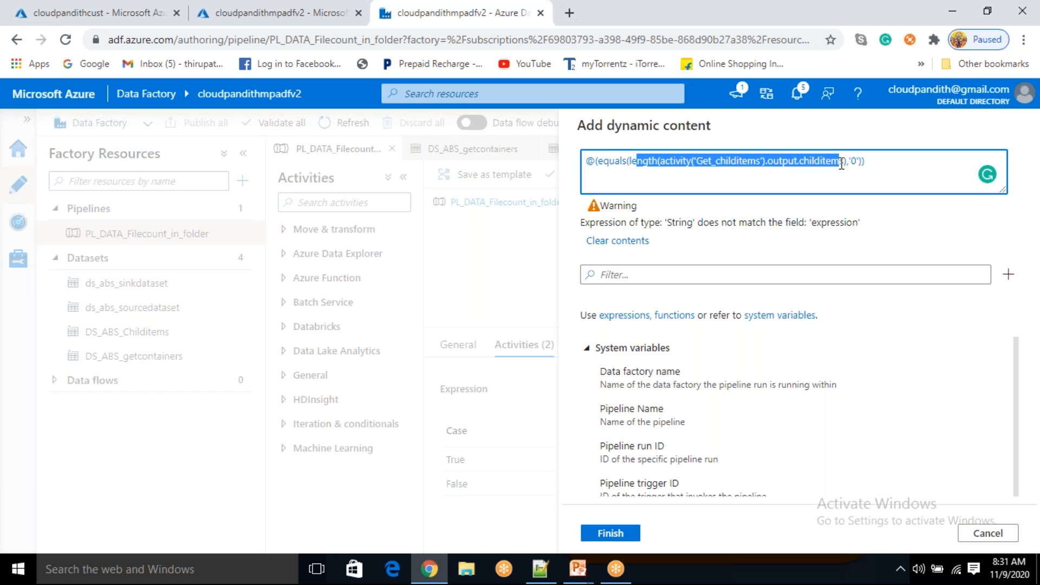
pyautogui.click(660, 274)
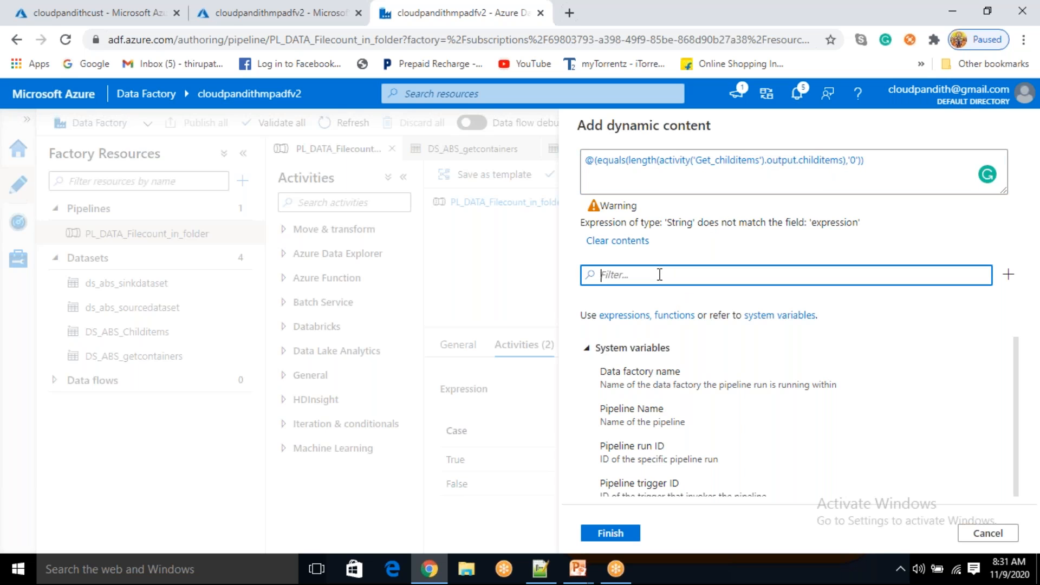
pyautogui.click(852, 159)
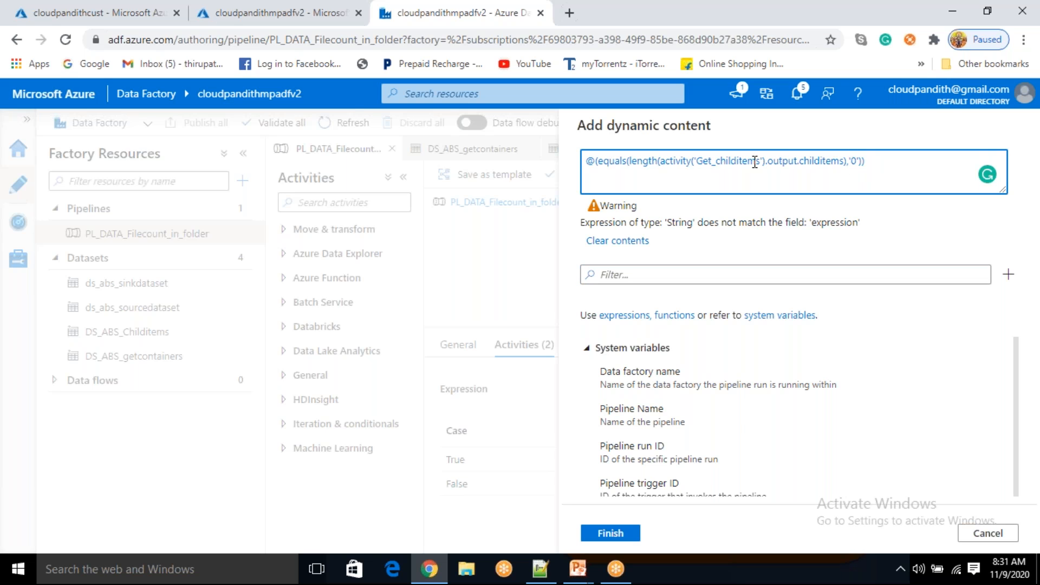
pyautogui.moveTo(657, 162); pyautogui.dragTo(693, 162)
pyautogui.click(829, 163)
pyautogui.moveTo(845, 161); pyautogui.dragTo(633, 169)
pyautogui.click(626, 178)
pyautogui.click(600, 163)
pyautogui.press('BackSpace')
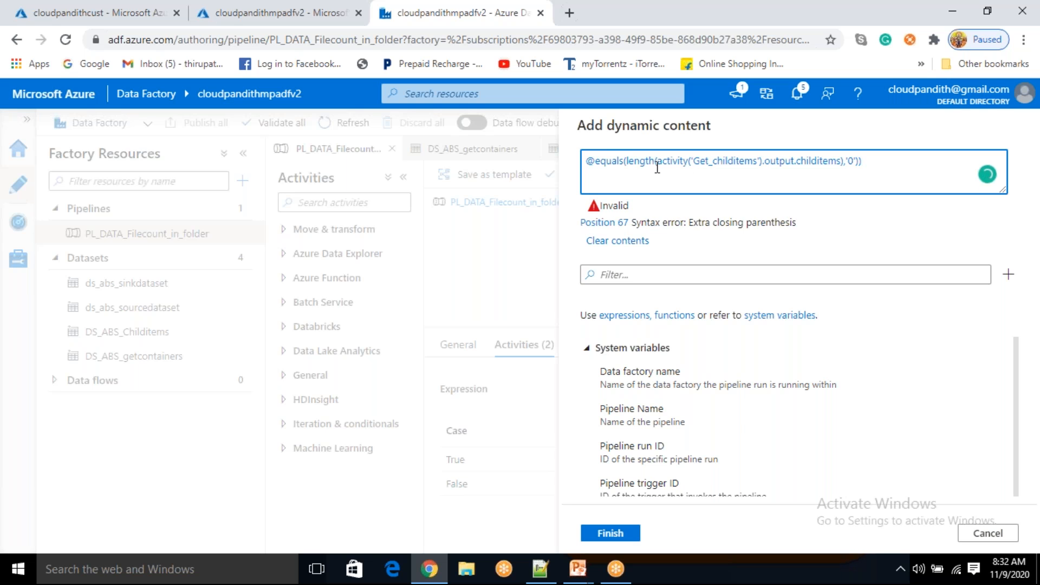
pyautogui.doubleClick(643, 163)
pyautogui.click(862, 159)
pyautogui.press('BackSpace')
# Look up the length function and change the comparison value in the equals expression to '1'
pyautogui.doubleClick(604, 163)
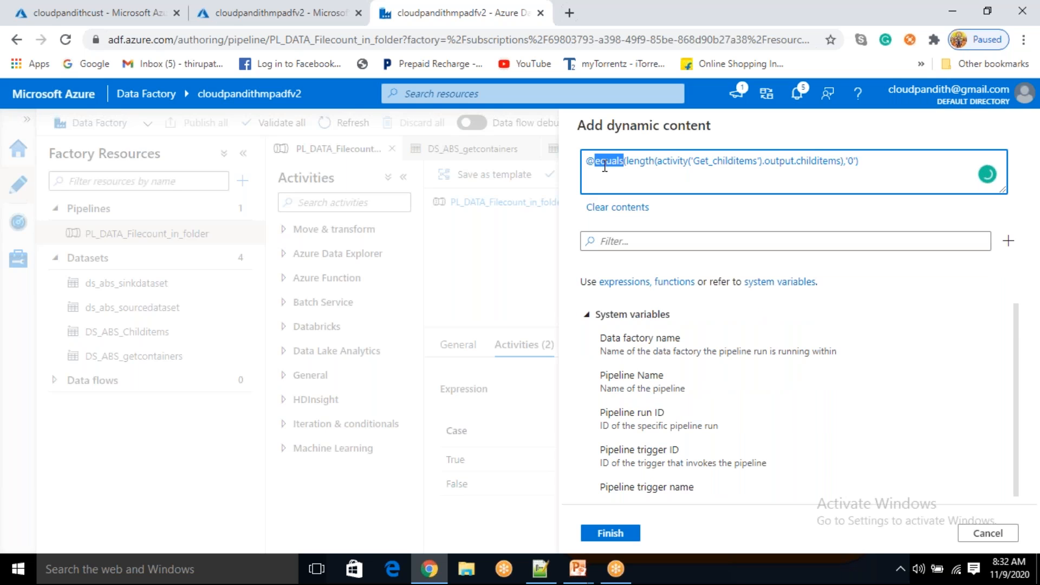
pyautogui.doubleClick(649, 165)
pyautogui.click(649, 165)
pyautogui.click(625, 240)
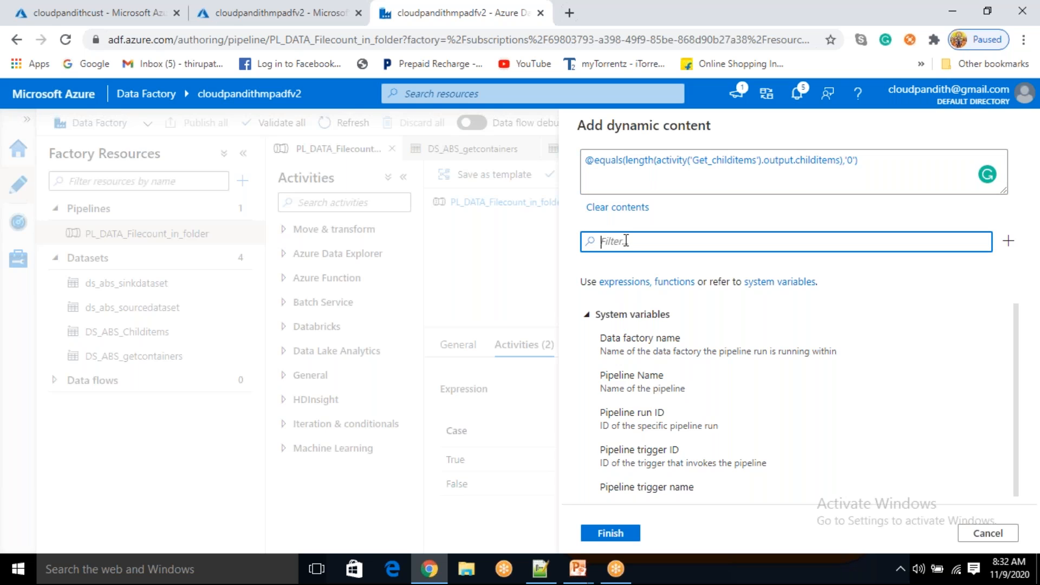
pyautogui.write('length')
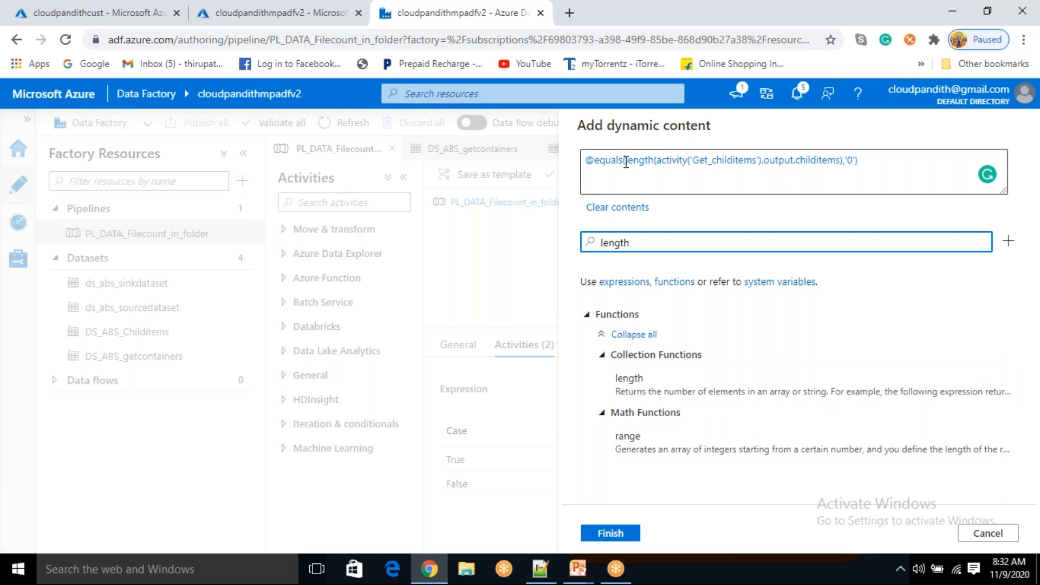
pyautogui.moveTo(625, 161); pyautogui.dragTo(849, 161)
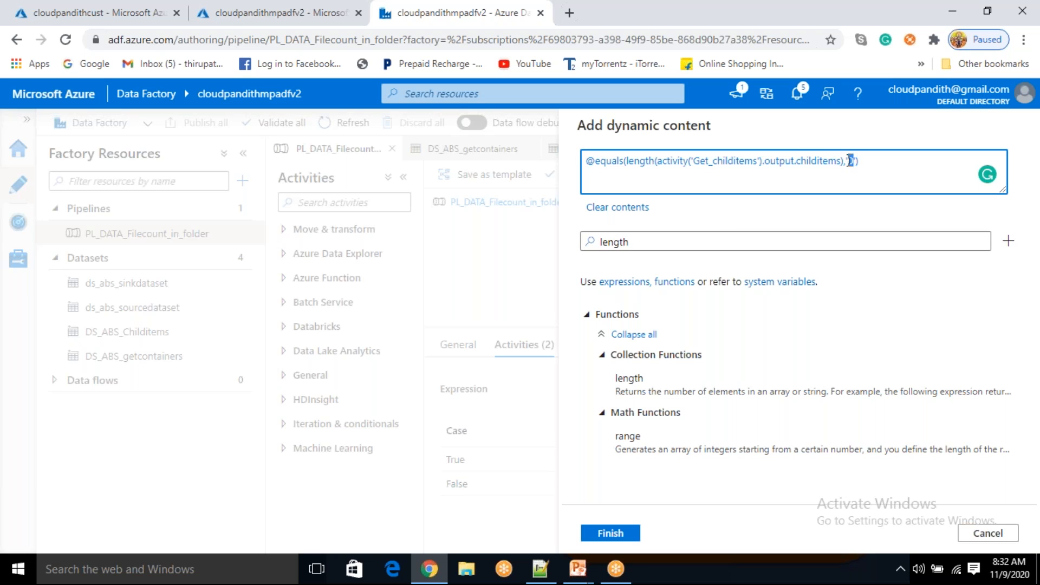
pyautogui.write("')")
pyautogui.doubleClick(611, 161)
pyautogui.click(853, 165)
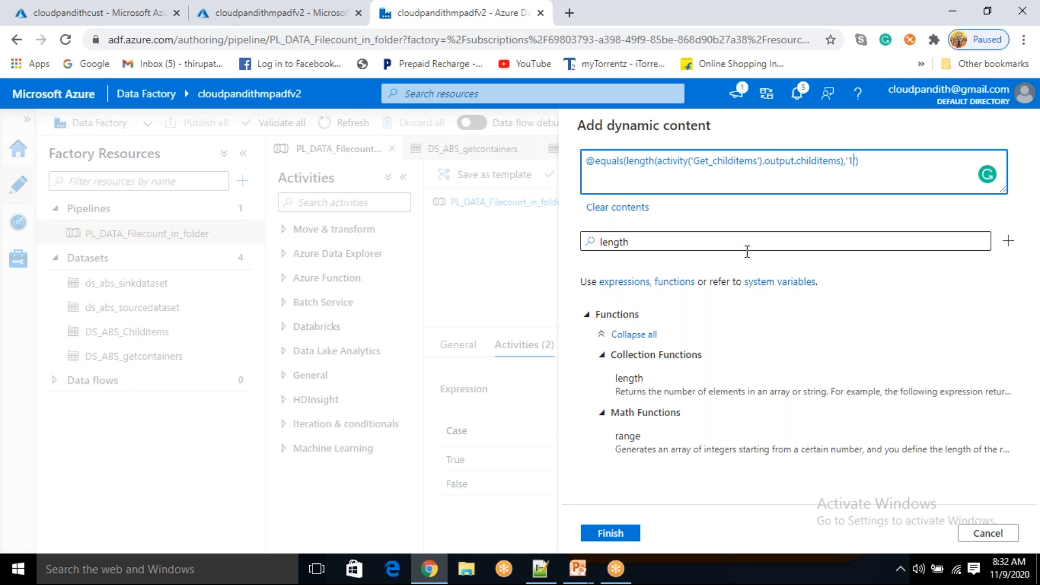
pyautogui.click(657, 242)
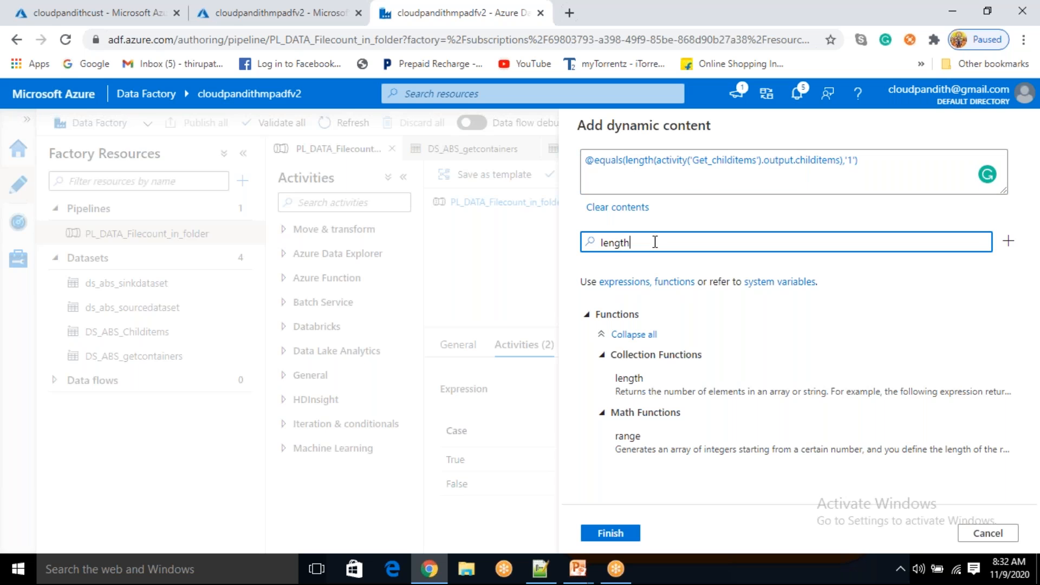
pyautogui.press('BackSpace')
pyautogui.press('BackSpace')
pyautogui.press('BackSpace')
pyautogui.press('BackSpace')
pyautogui.press('BackSpace')
pyautogui.press('BackSpace')
pyautogui.write('grea')
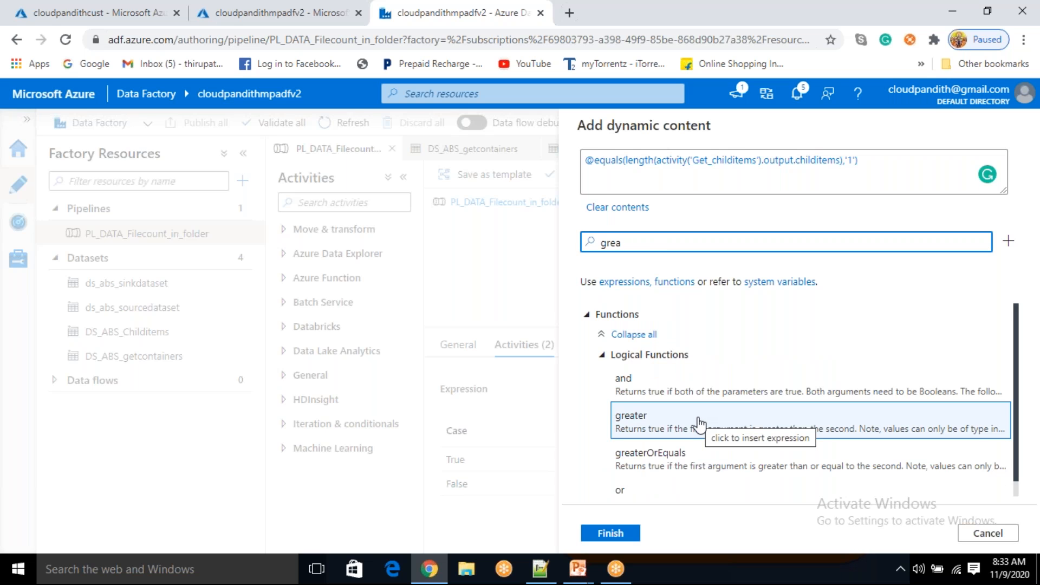
pyautogui.click(698, 424)
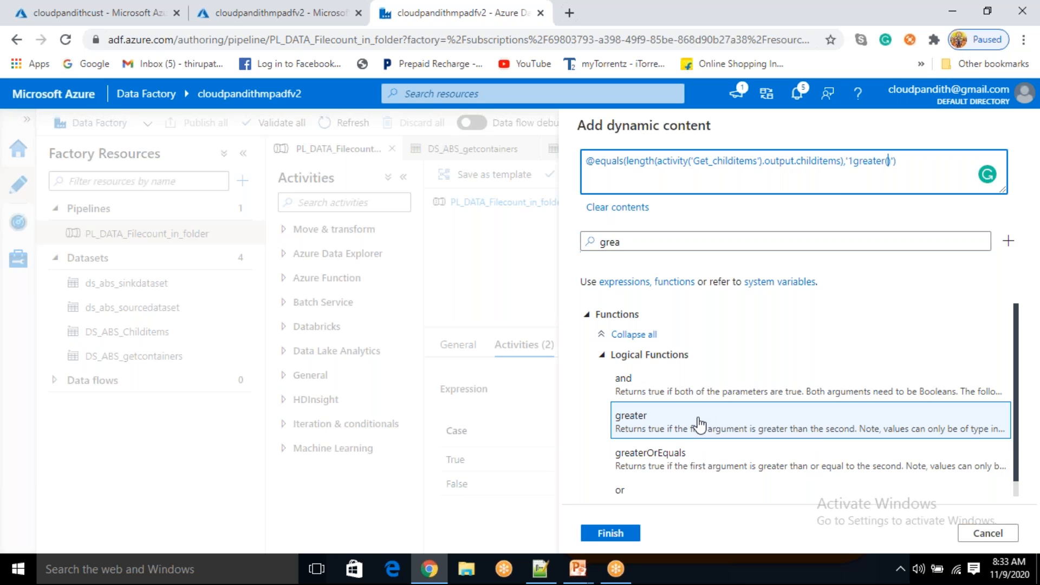
pyautogui.moveTo(897, 161); pyautogui.dragTo(591, 149)
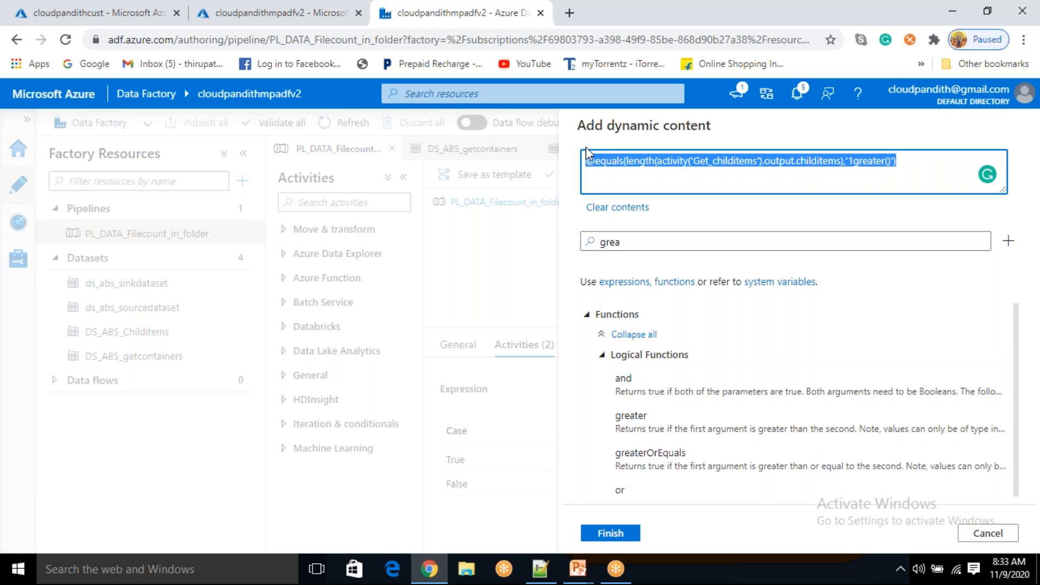
pyautogui.press('BackSpace')
pyautogui.click(655, 458)
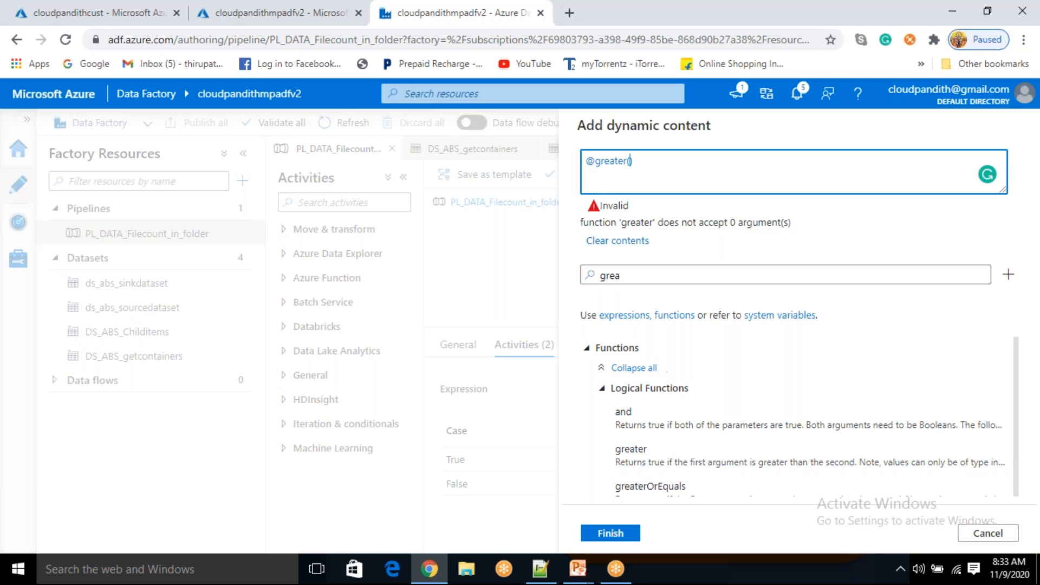
# Insert the Get_childitems activity output as the argument of greater and extend it with .childitems
pyautogui.click(629, 277)
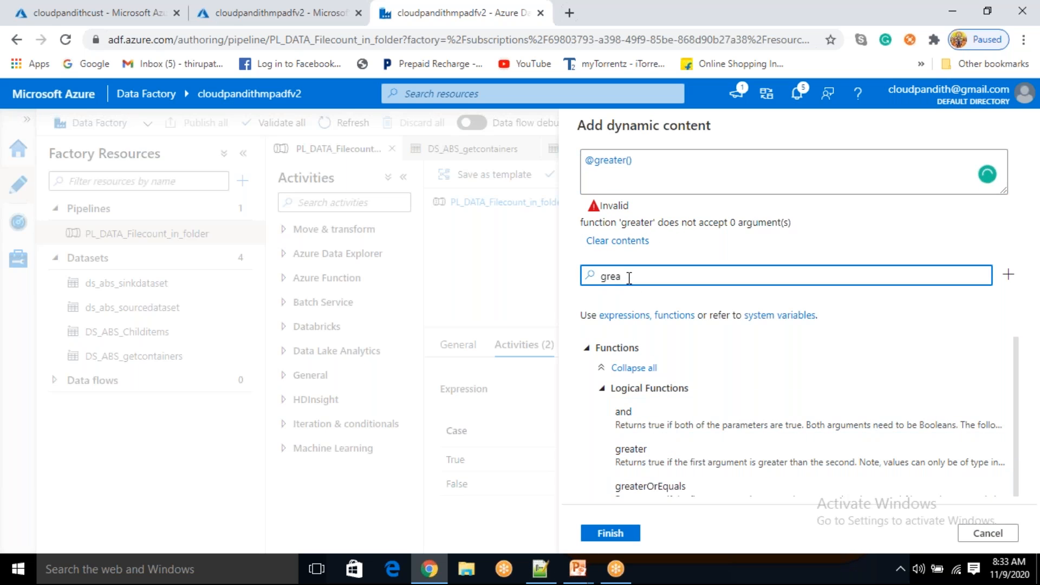
pyautogui.press('BackSpace')
pyautogui.press('BackSpace')
pyautogui.press('BackSpace')
pyautogui.scroll(-5, 691, 481)
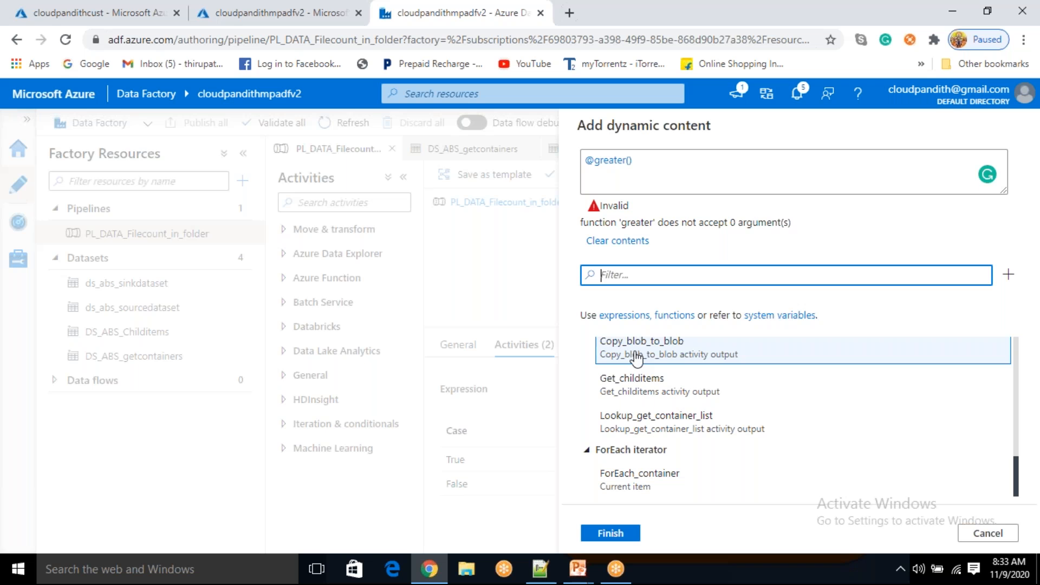
pyautogui.scroll(2, 631, 431)
pyautogui.scroll(-2, 629, 393)
pyautogui.click(627, 393)
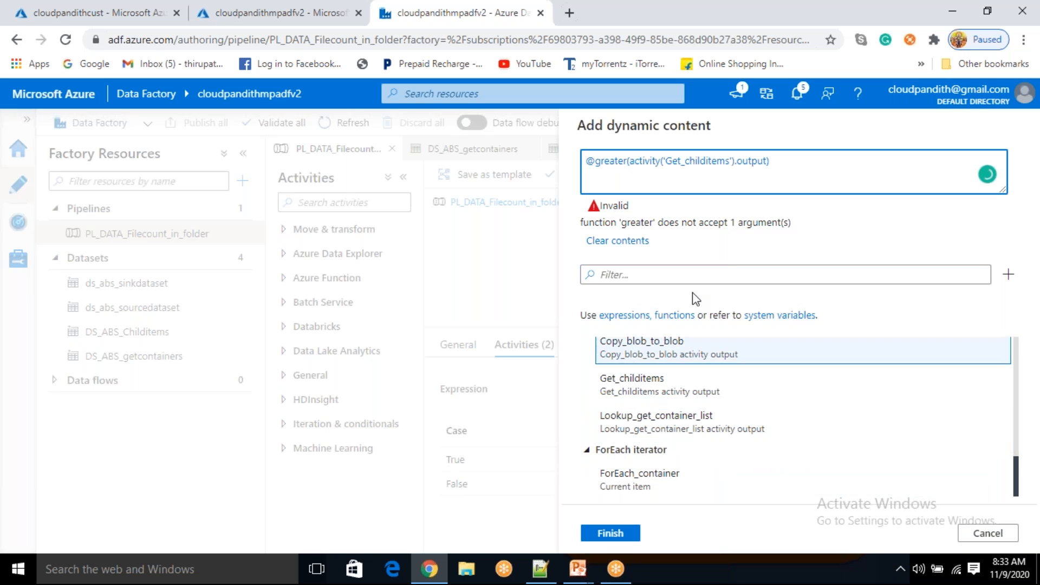
pyautogui.write('.')
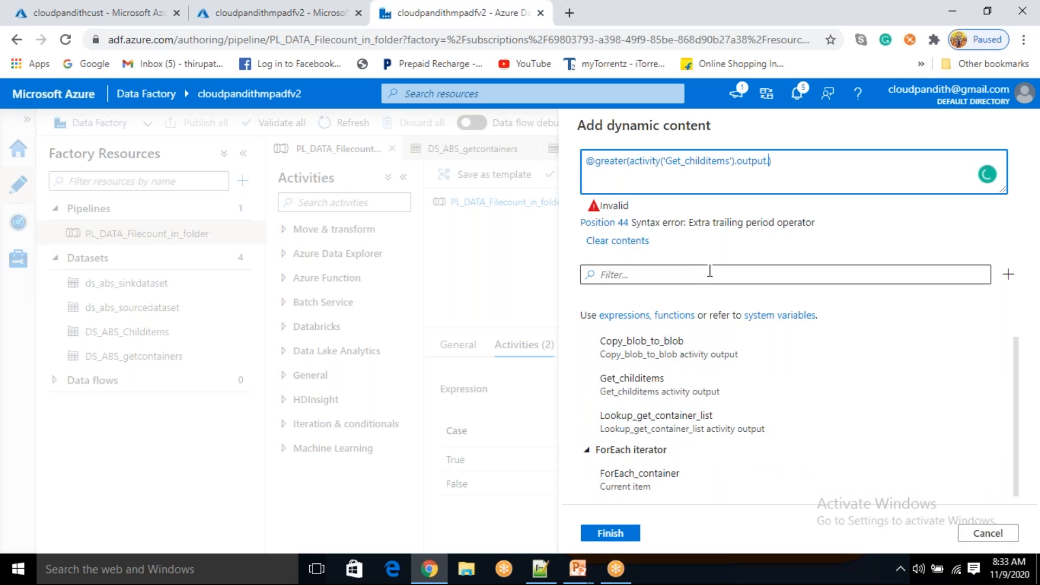
pyautogui.write('chiu')
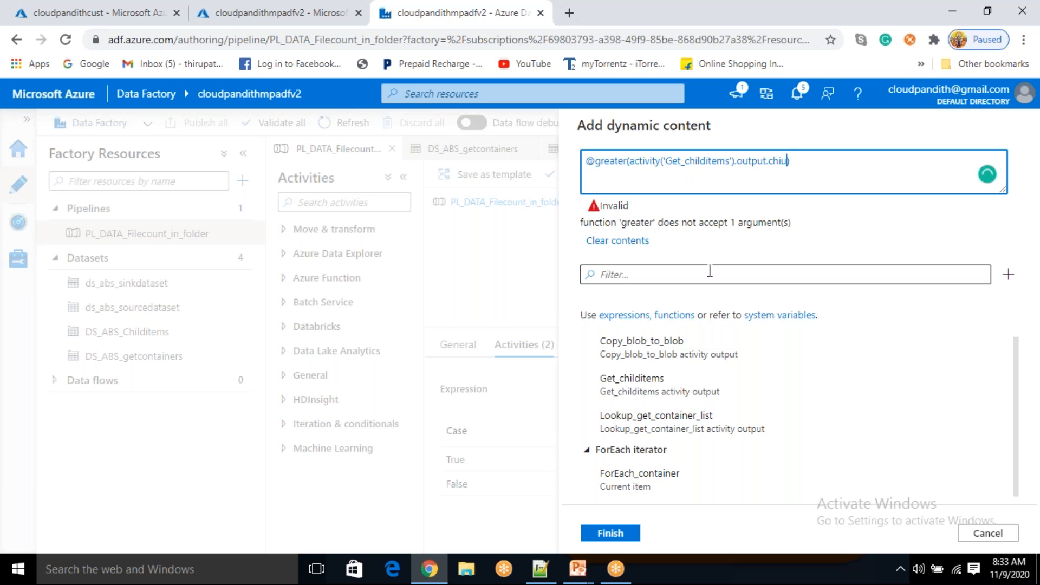
pyautogui.write('ditems')
pyautogui.write('(')
pyautogui.write('length')
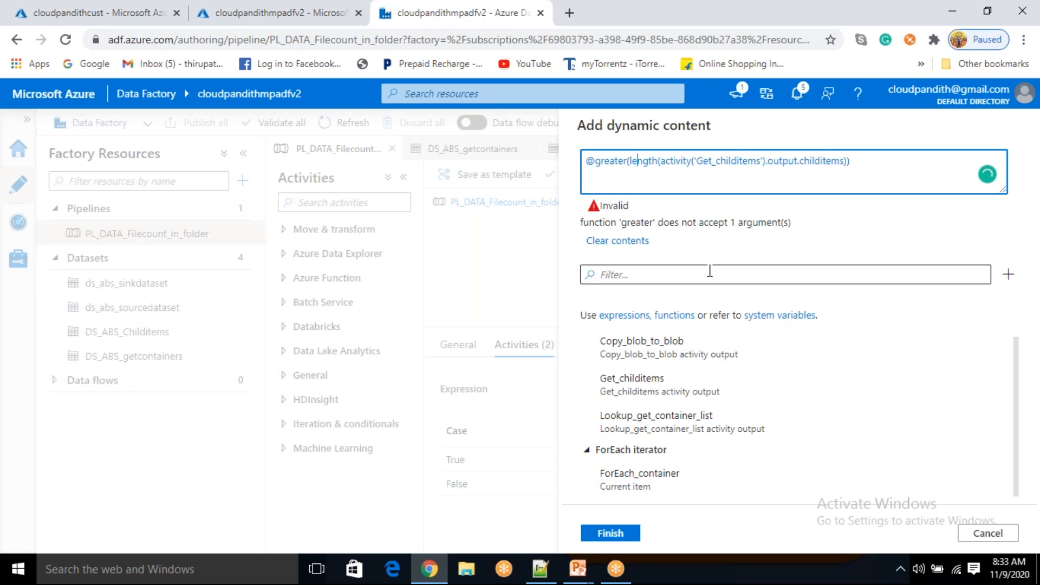
pyautogui.write('nt')
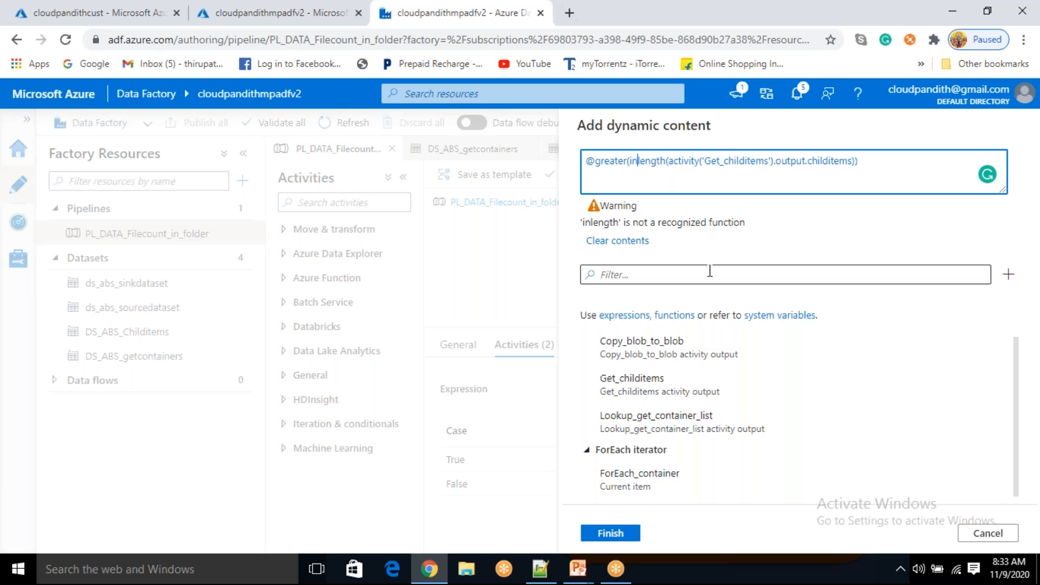
pyautogui.write('(')
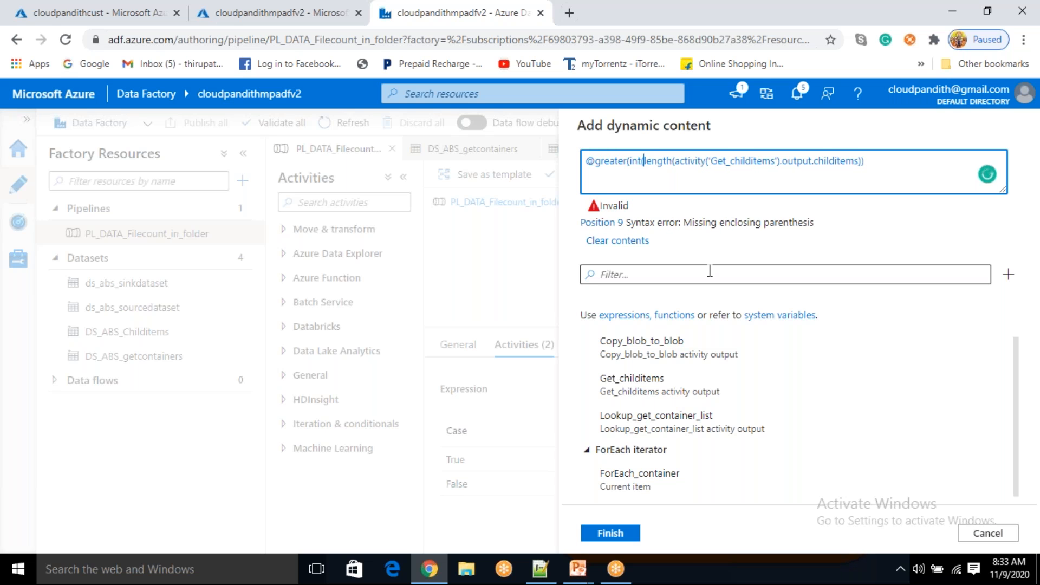
pyautogui.press('End')
pyautogui.write(')')
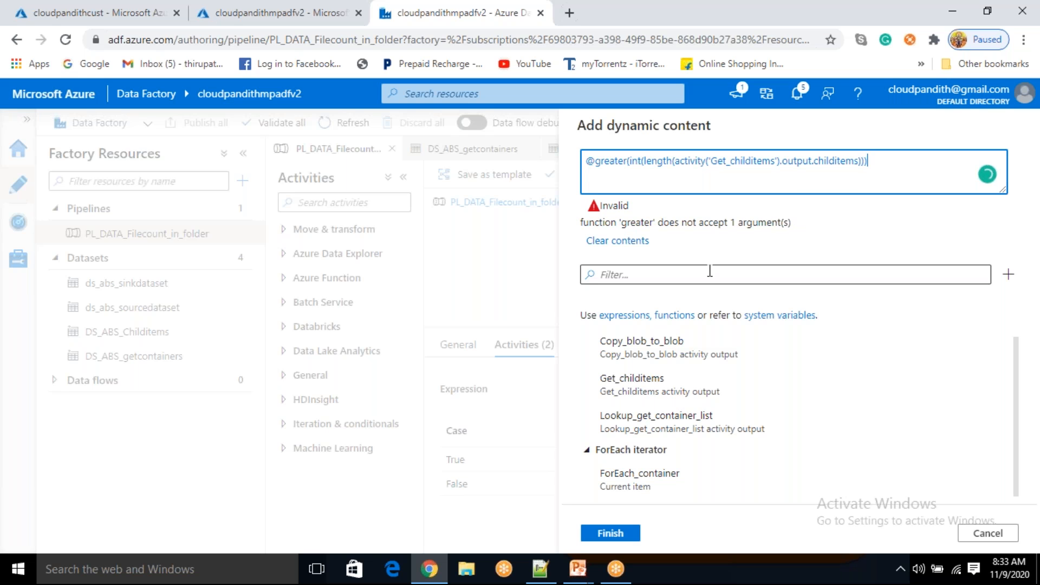
pyautogui.press('Left')
pyautogui.write(',0')
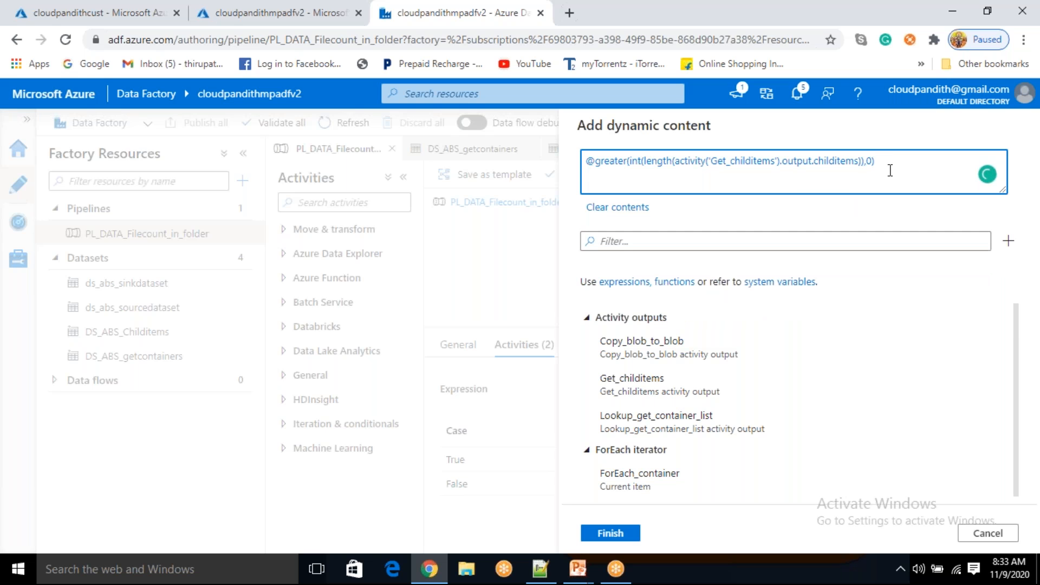
# Copy the whole greater expression and paste it into Containersinfo.csv in Notepad++ on the line below the not(equals) note, followed by blank lines
pyautogui.moveTo(889, 163); pyautogui.dragTo(561, 156)
pyautogui.hotkey('ctrl', 'c')
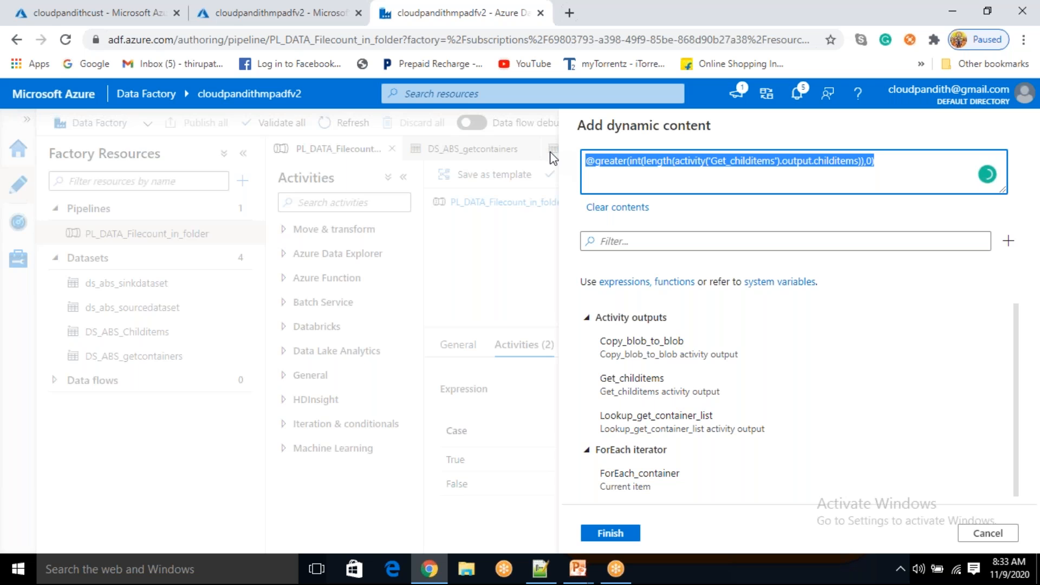
pyautogui.click(540, 568)
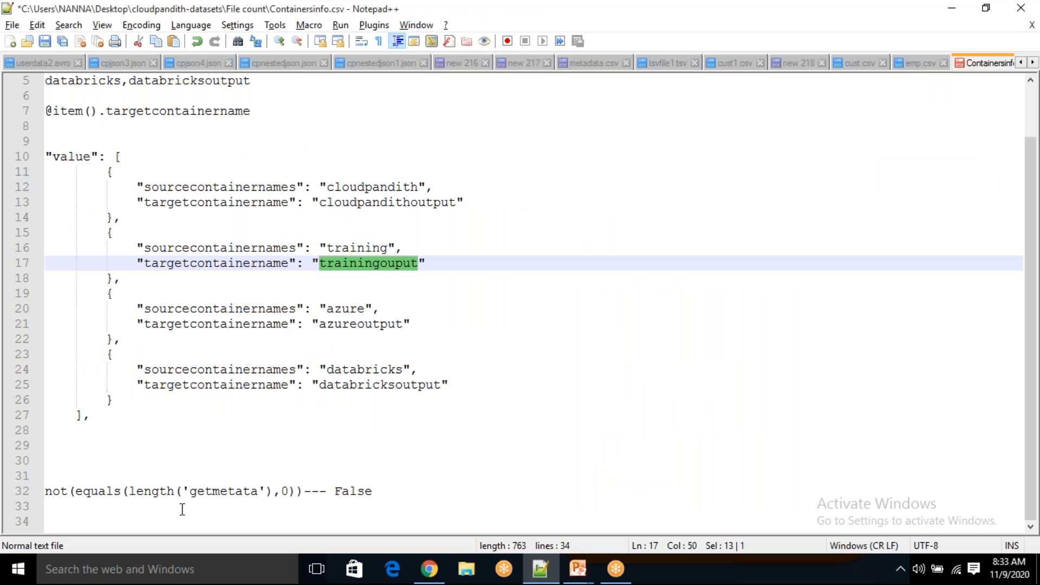
pyautogui.click(166, 507)
pyautogui.hotkey('ctrl', 'v')
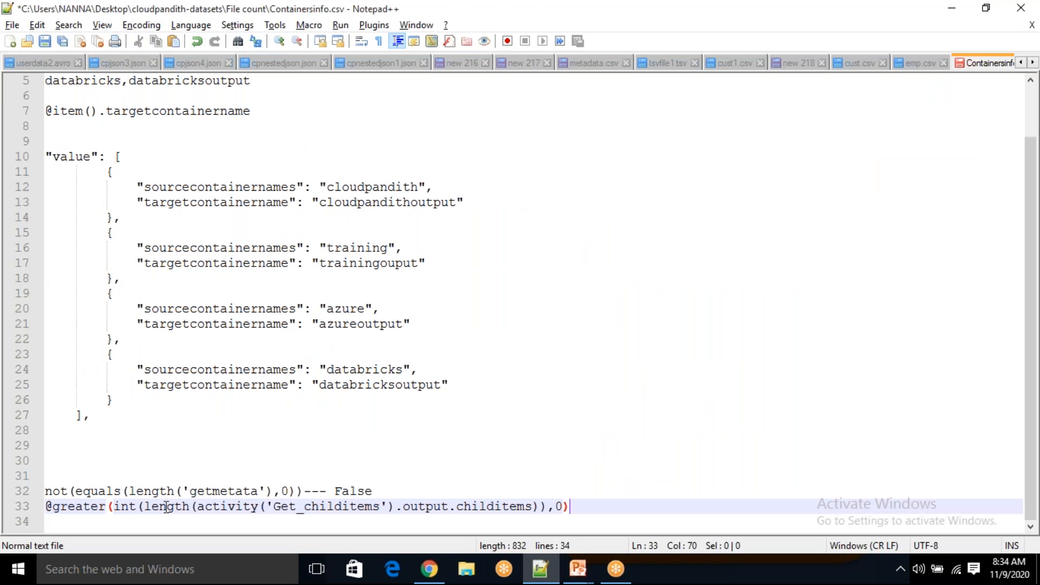
pyautogui.press('Return')
pyautogui.press('Return')
pyautogui.press('Return')
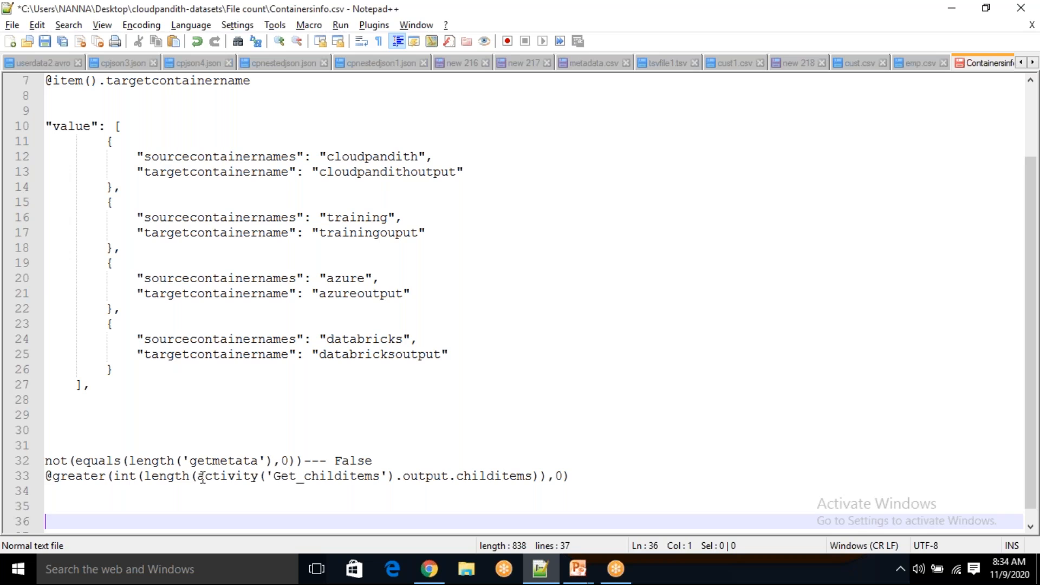
# Replace the length(activity('Get_childitems').output.childitems) argument inside int with 0 in the pasted expression
pyautogui.moveTo(202, 477); pyautogui.dragTo(534, 477)
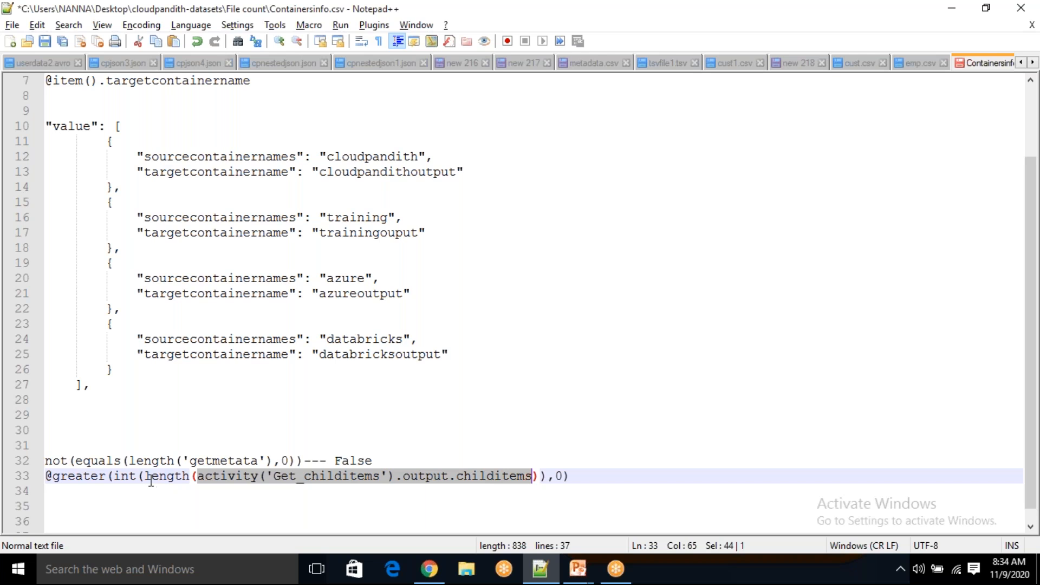
pyautogui.moveTo(144, 477); pyautogui.dragTo(219, 477)
pyautogui.moveTo(300, 478); pyautogui.dragTo(543, 480)
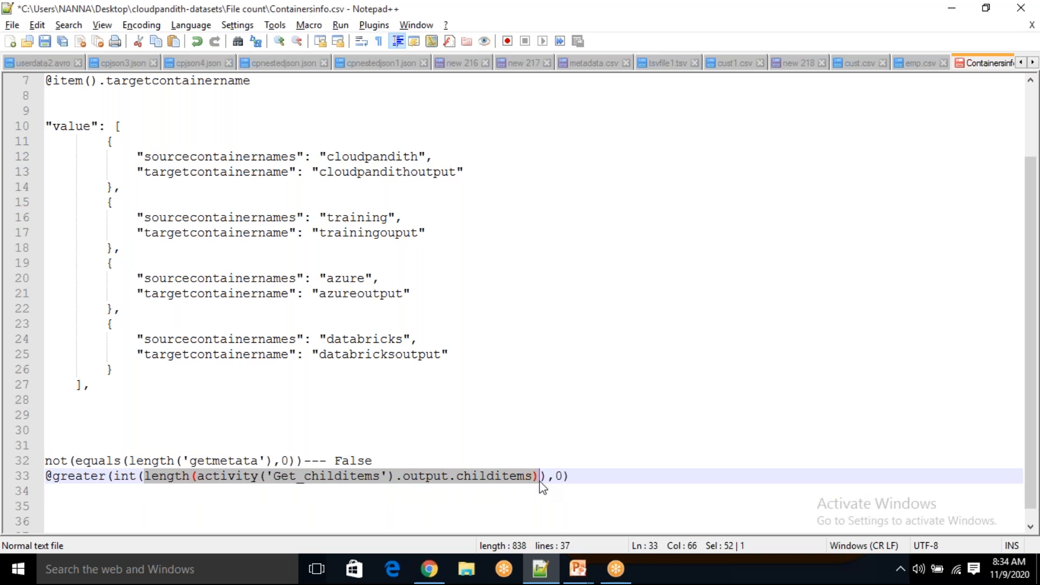
pyautogui.press('Delete')
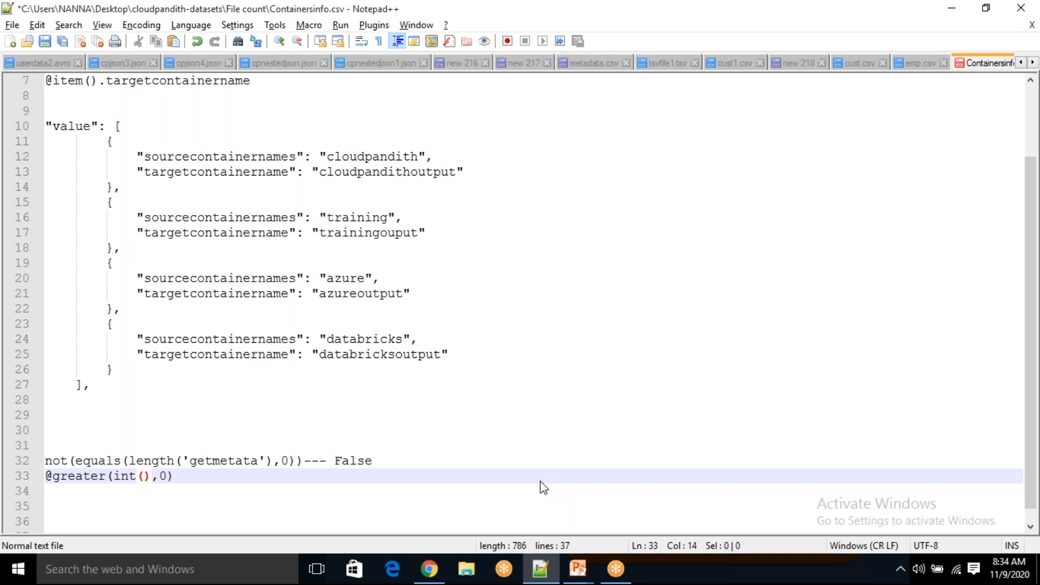
pyautogui.write('0')
pyautogui.moveTo(158, 475)
pyautogui.mouseDown()
pyautogui.moveTo(137, 474)
pyautogui.moveTo(167, 476)
pyautogui.mouseUp()
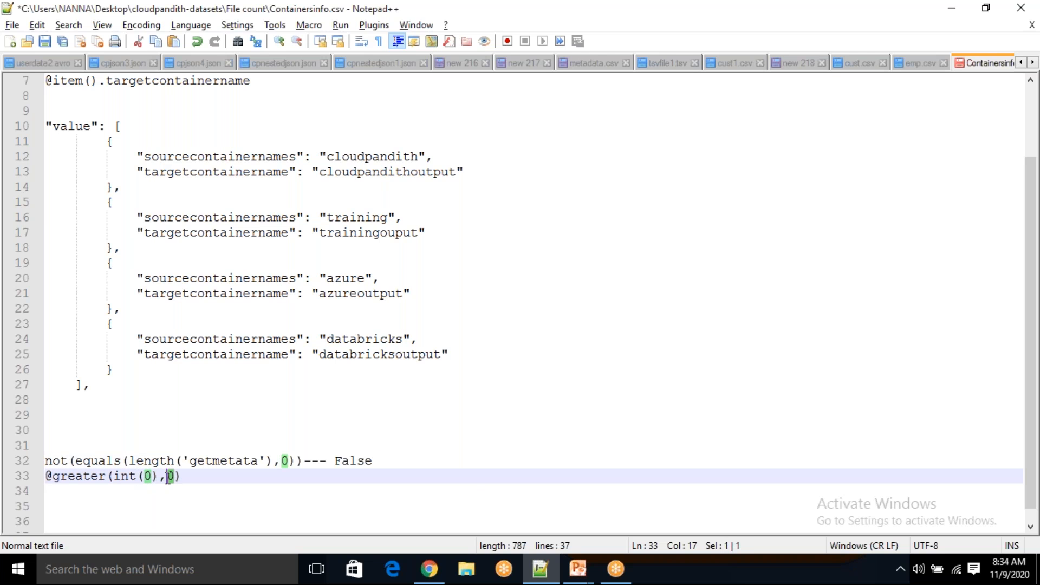
pyautogui.click(194, 475)
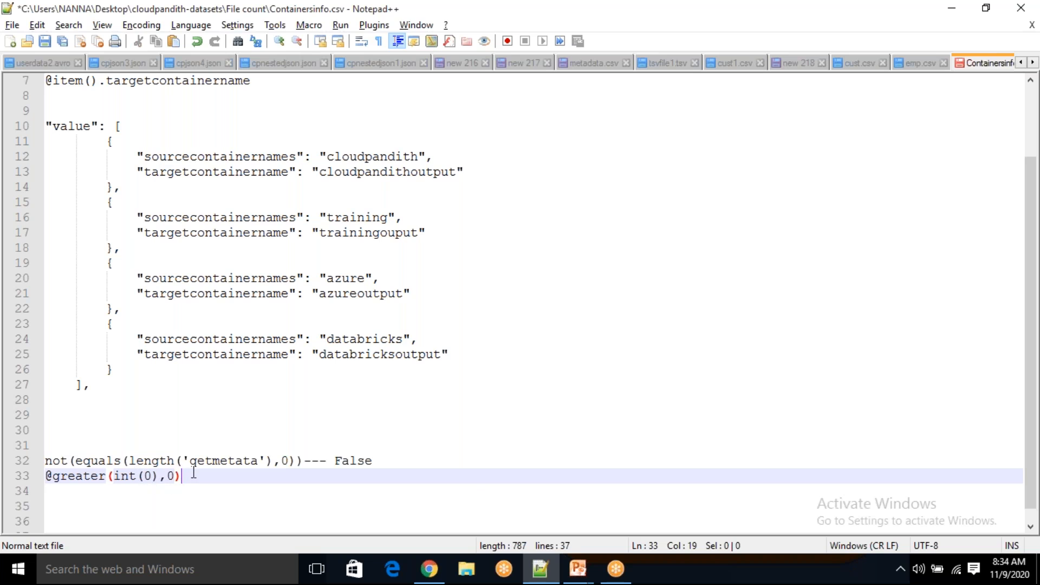
pyautogui.write('--- False')
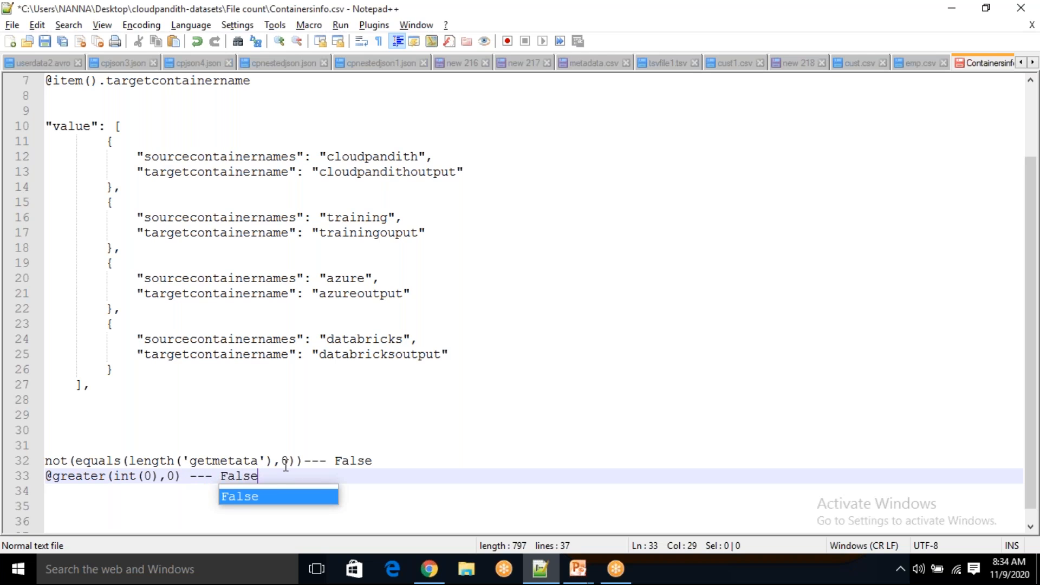
pyautogui.click(273, 480)
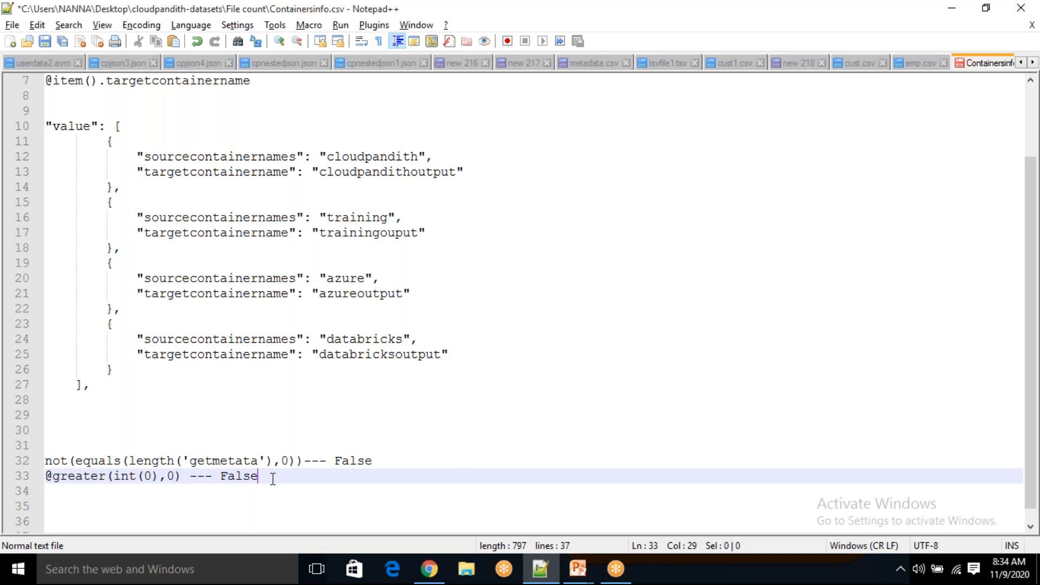
pyautogui.write('----wait')
pyautogui.press('Return')
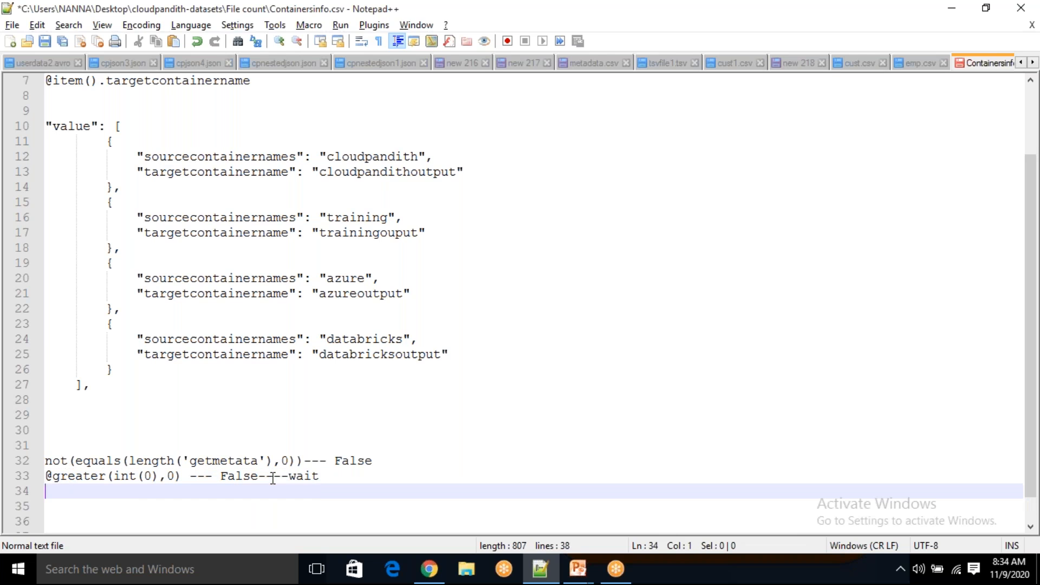
pyautogui.doubleClick(146, 480)
pyautogui.click(153, 478)
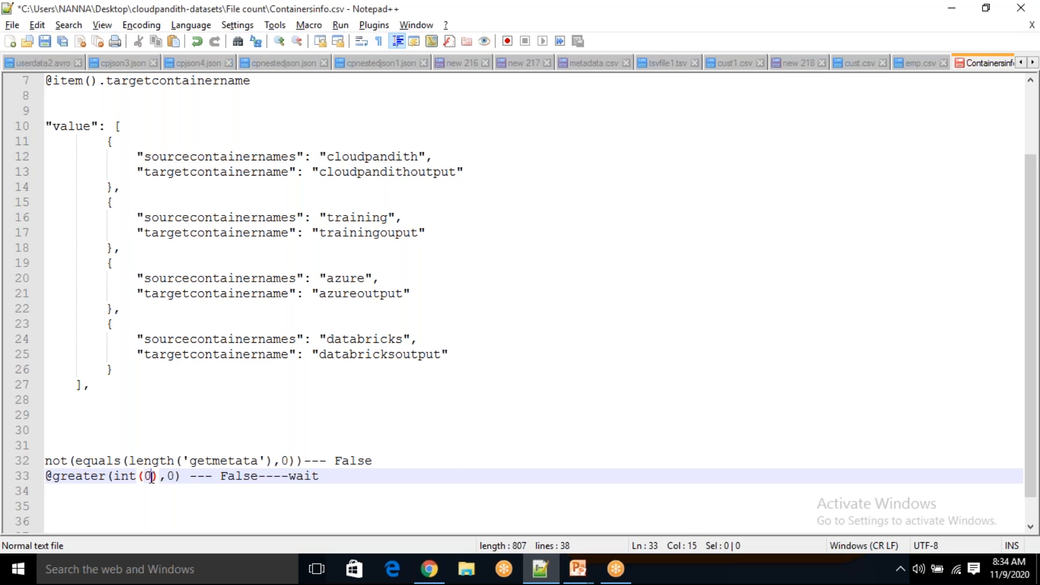
pyautogui.press('BackSpace')
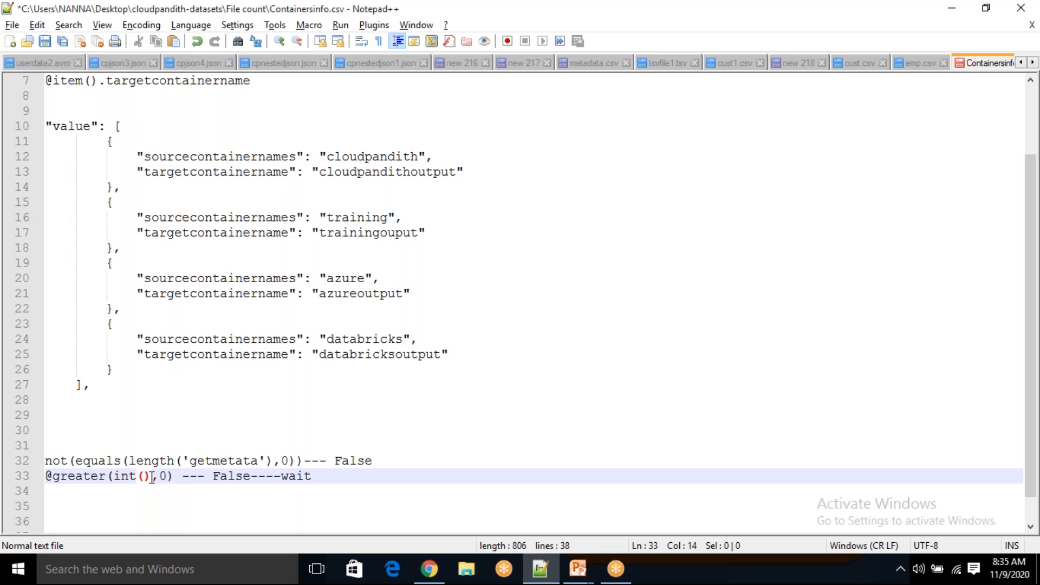
pyautogui.write('2')
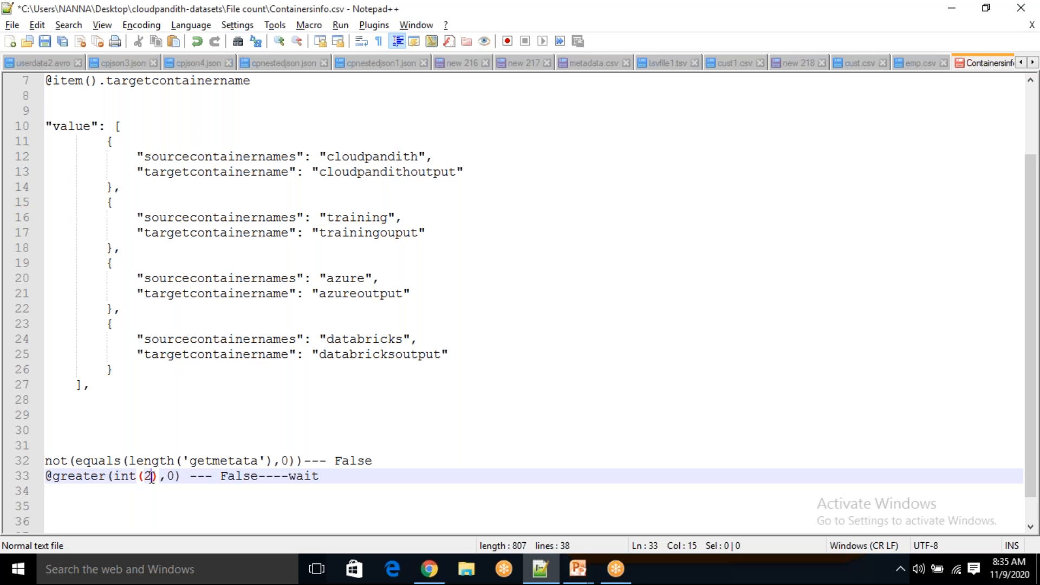
pyautogui.press('Right')
pyautogui.press('BackSpace')
pyautogui.press('BackSpace')
pyautogui.press('BackSpace')
pyautogui.press('BackSpace')
pyautogui.press('BackSpace')
pyautogui.press('BackSpace')
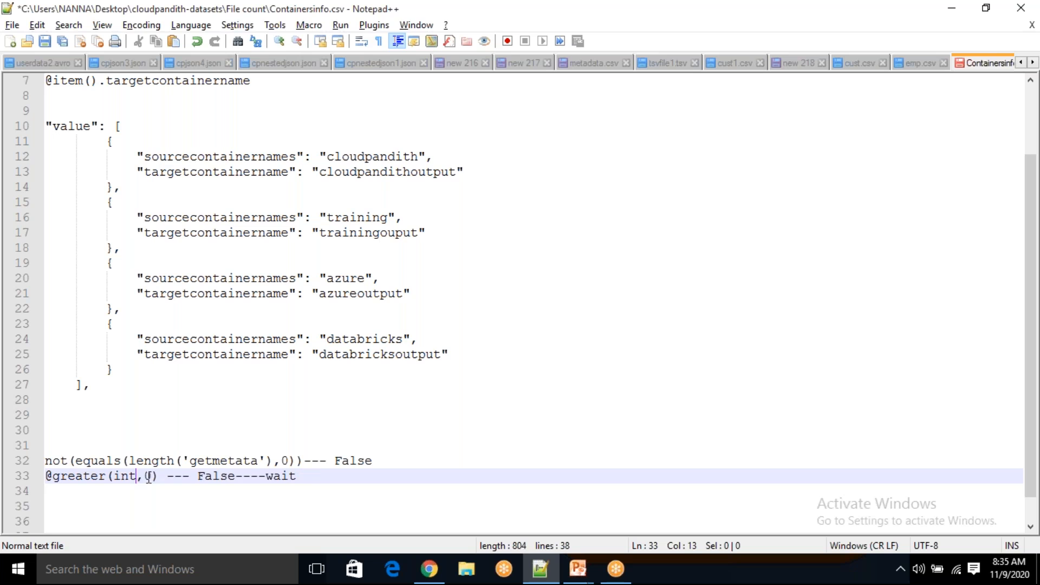
pyautogui.write('2')
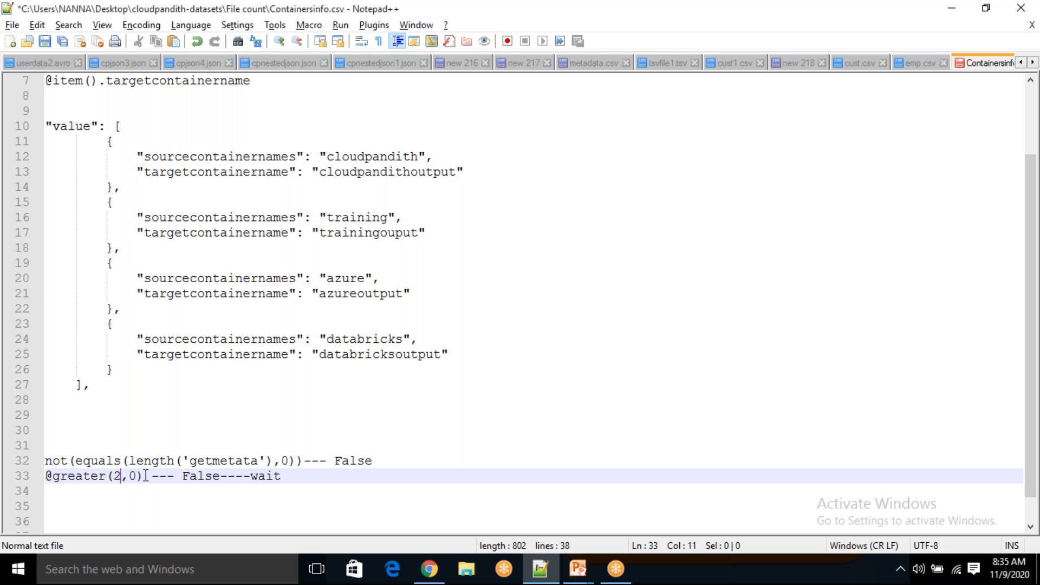
pyautogui.doubleClick(133, 477)
pyautogui.moveTo(162, 480); pyautogui.dragTo(165, 479)
pyautogui.moveTo(310, 467); pyautogui.dragTo(311, 472)
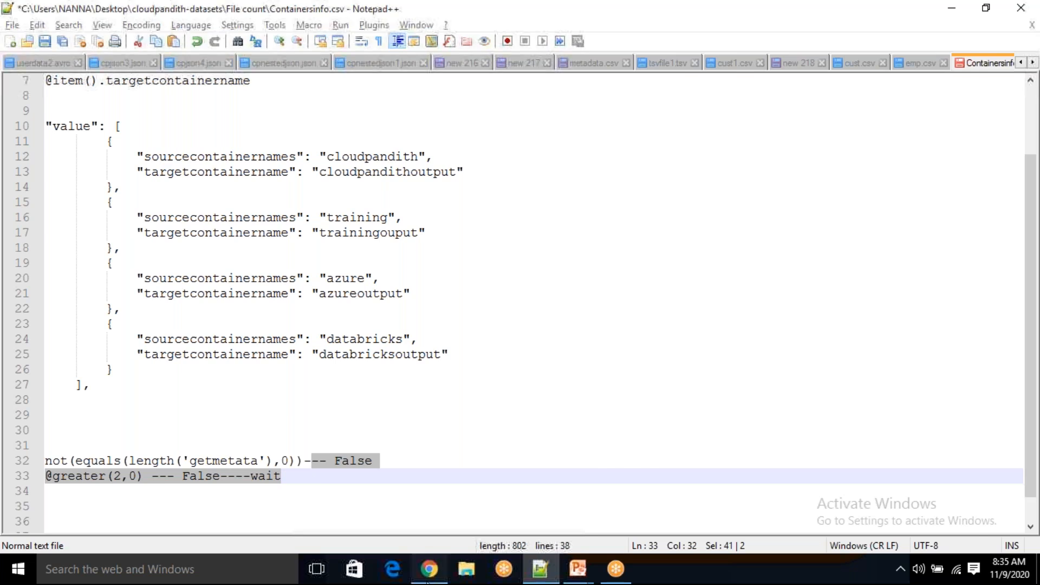
# Switch back to Azure Data Factory and filter the functions by "grea" to read the description of greater
pyautogui.click(430, 569)
pyautogui.click(626, 242)
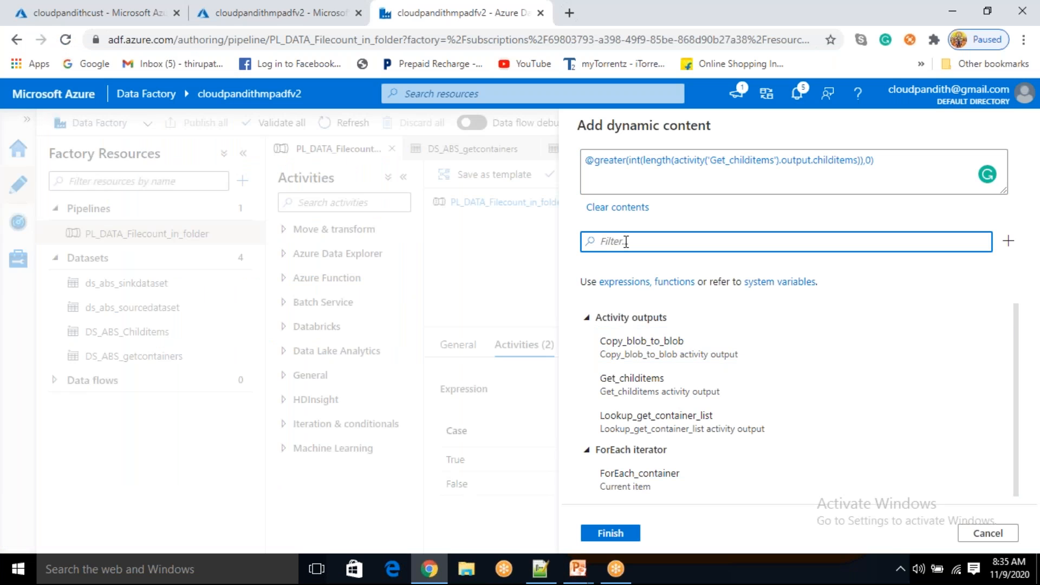
pyautogui.write('greta')
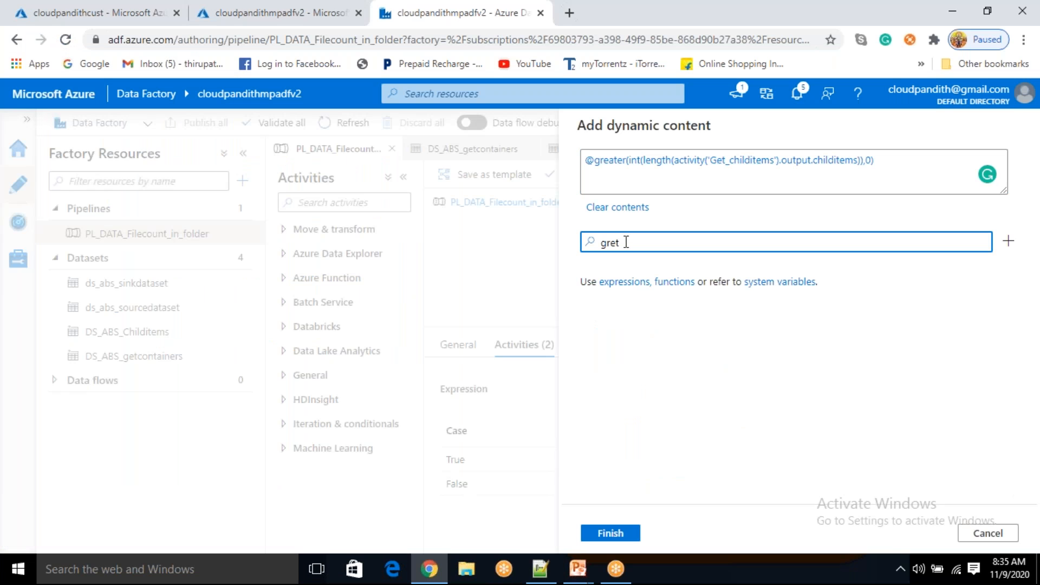
pyautogui.press('BackSpace')
pyautogui.write('a')
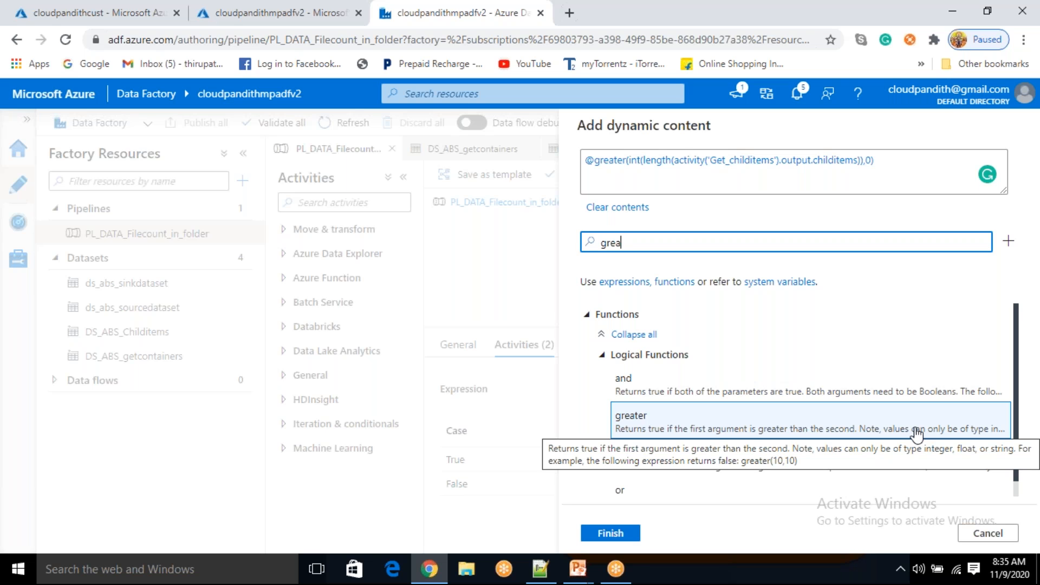
pyautogui.hotkey('alt', 'Tab')
pyautogui.click(113, 505)
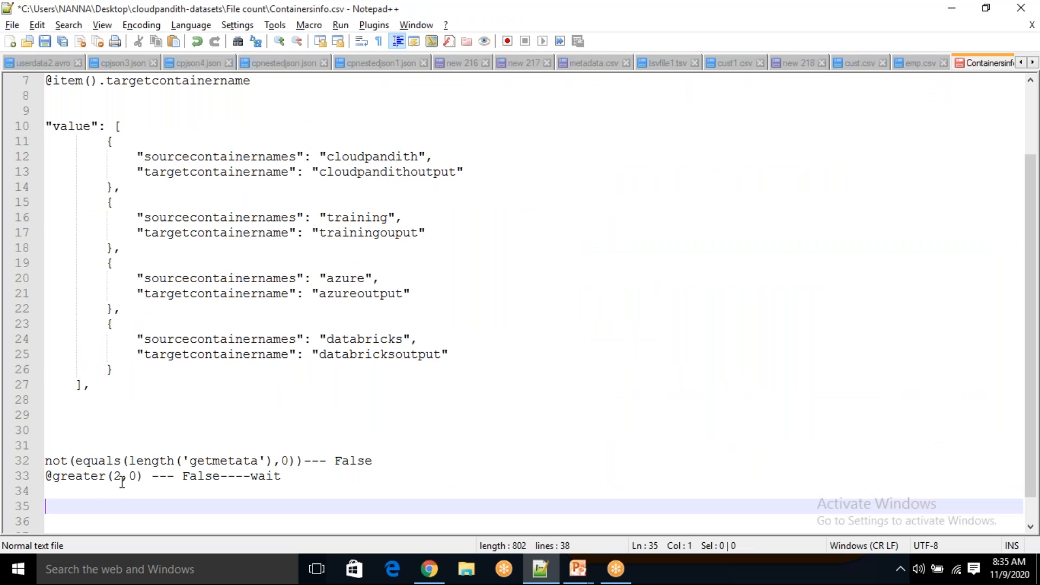
pyautogui.moveTo(120, 476); pyautogui.dragTo(114, 476)
pyautogui.click(131, 474)
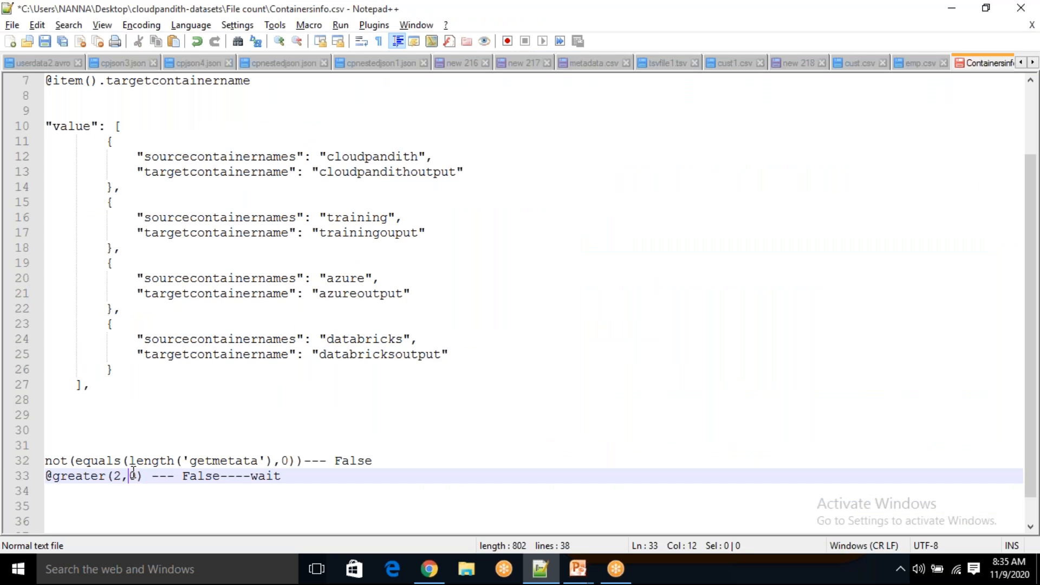
pyautogui.click(172, 506)
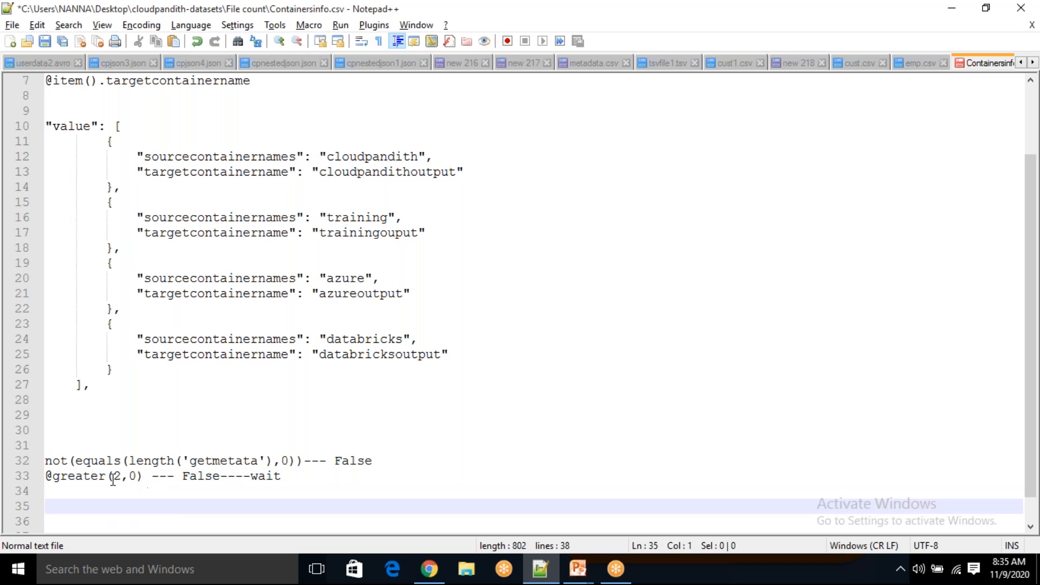
pyautogui.moveTo(122, 476); pyautogui.dragTo(143, 477)
pyautogui.click(164, 489)
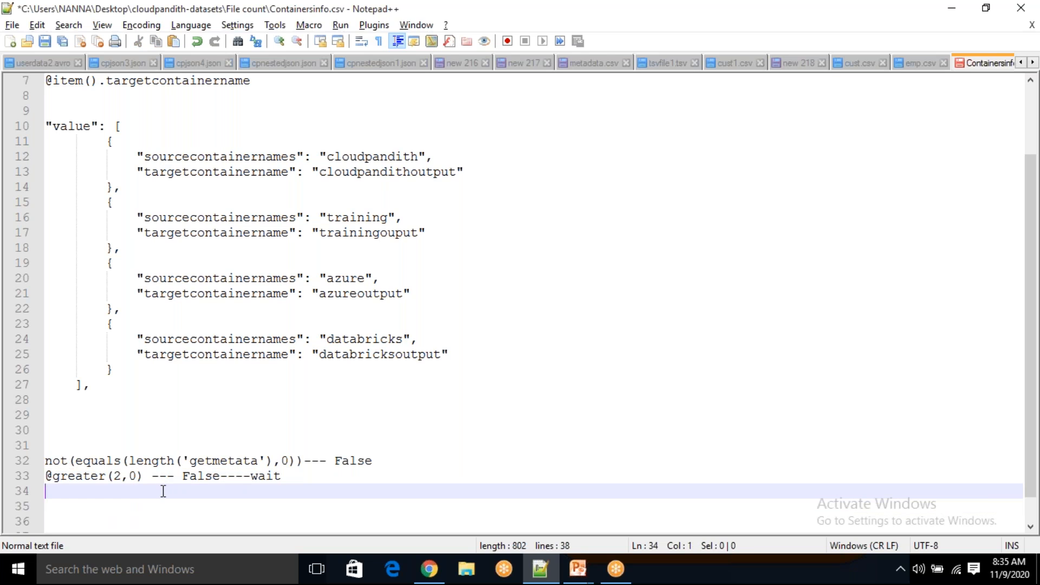
pyautogui.click(122, 476)
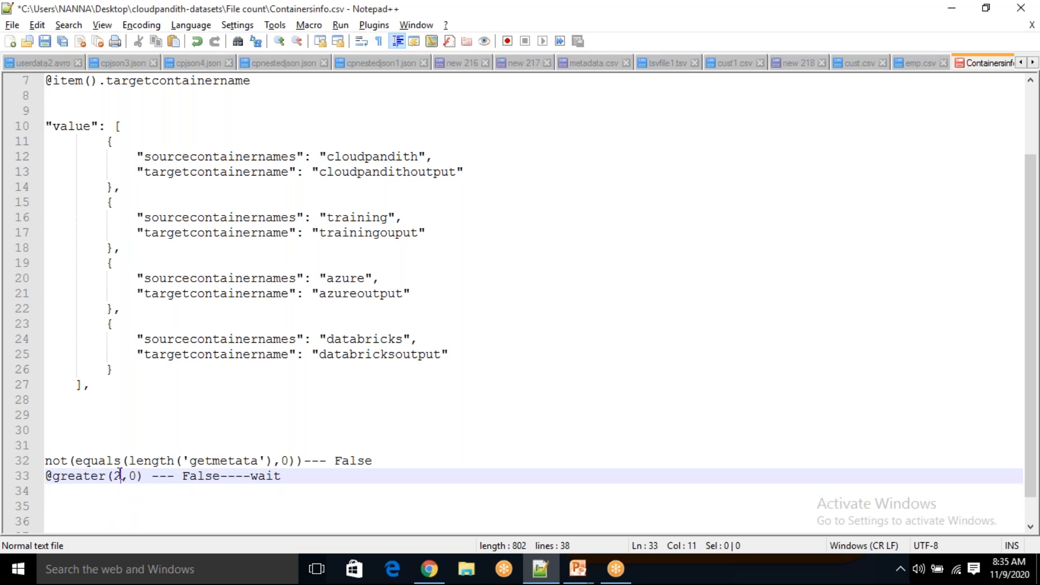
pyautogui.click(143, 491)
pyautogui.click(143, 476)
pyautogui.doubleClick(120, 476)
pyautogui.click(139, 476)
pyautogui.moveTo(146, 475); pyautogui.dragTo(37, 457)
pyautogui.click(168, 490)
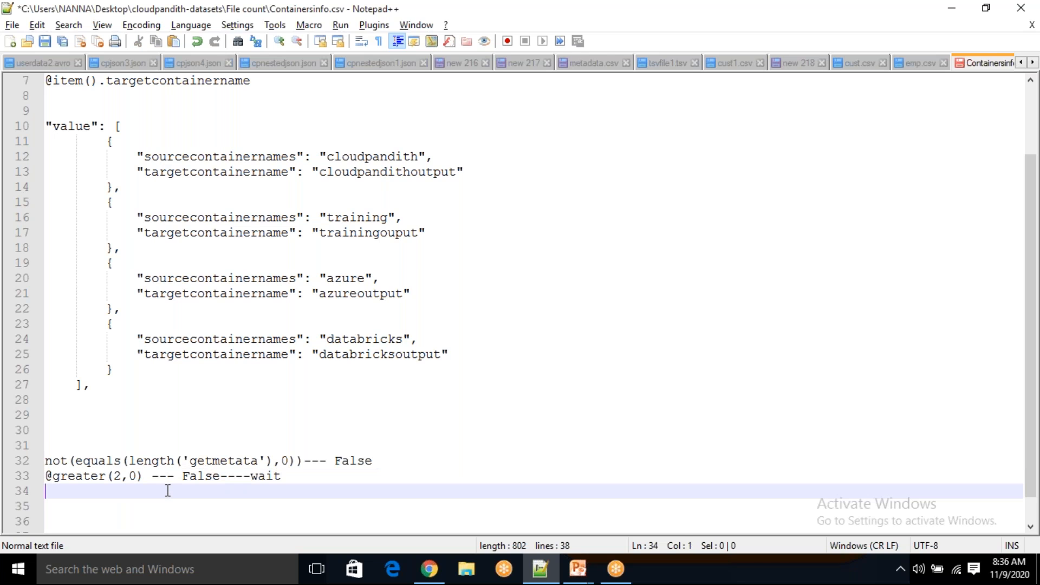
# Switch to Azure Data Factory, apply the greater expression to the If Condition, and start a debug run of PL_DATA_Filecount_in_folder
pyautogui.hotkey('alt', 'Tab')
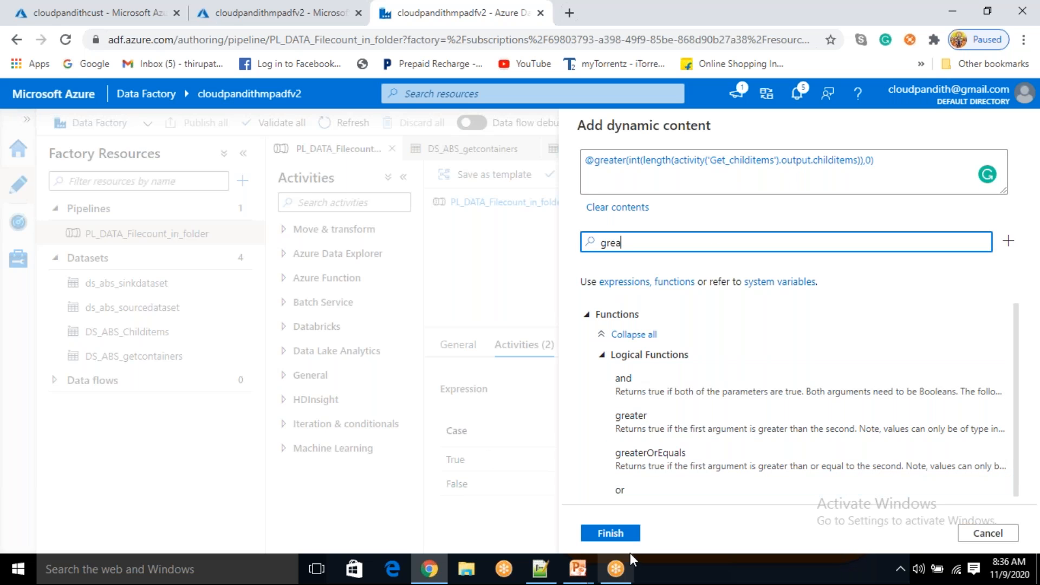
pyautogui.click(626, 536)
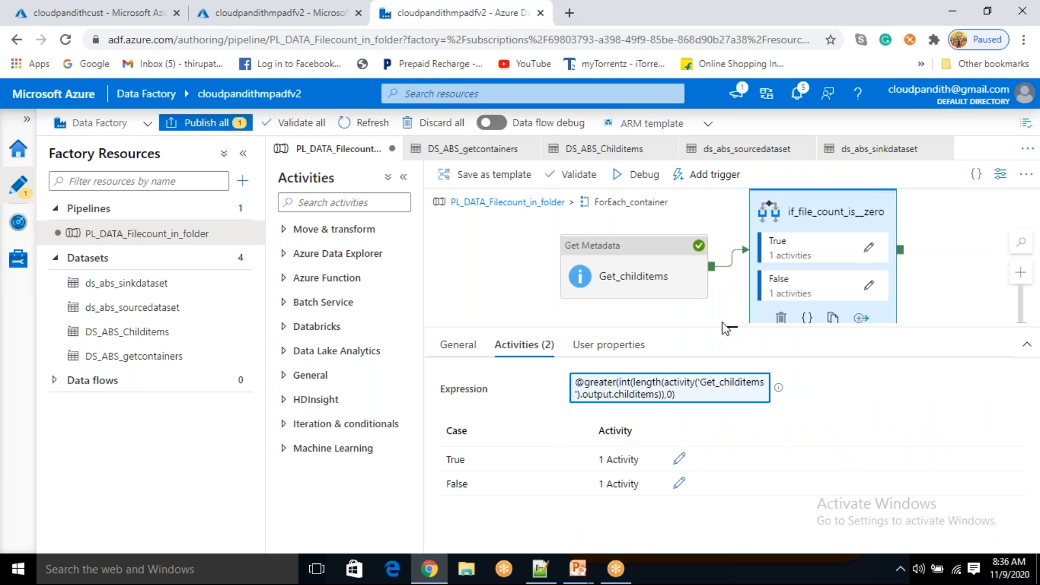
pyautogui.click(638, 187)
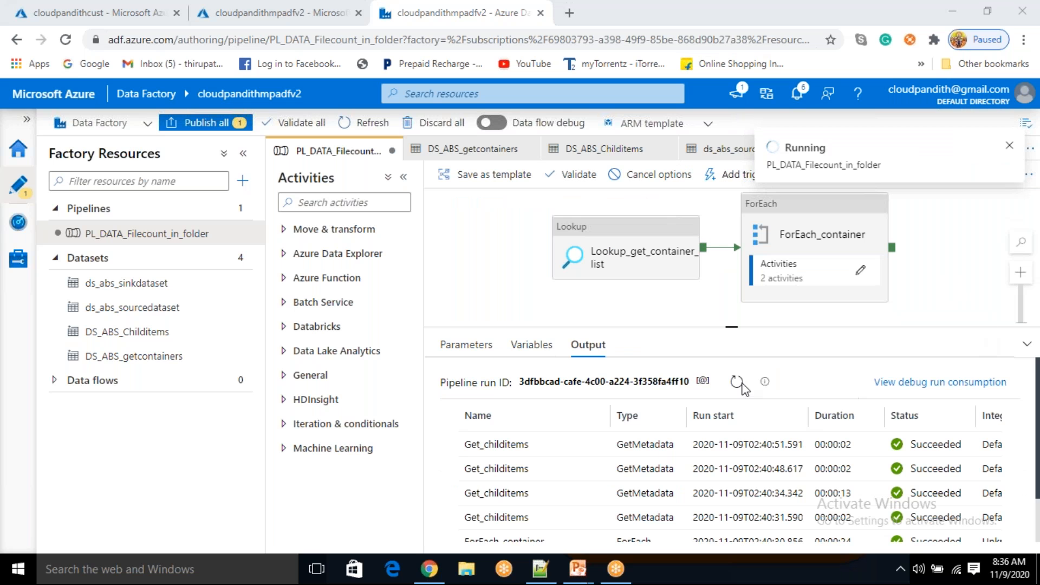
# Refresh the debug run's output and view the input of its first Get_childitems activity
pyautogui.click(736, 384)
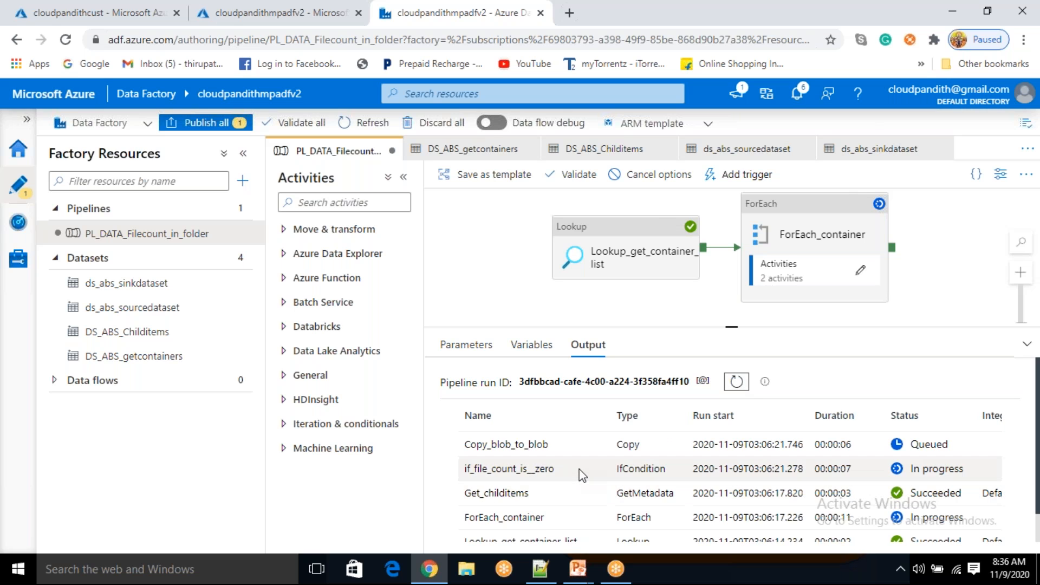
pyautogui.moveTo(570, 501)
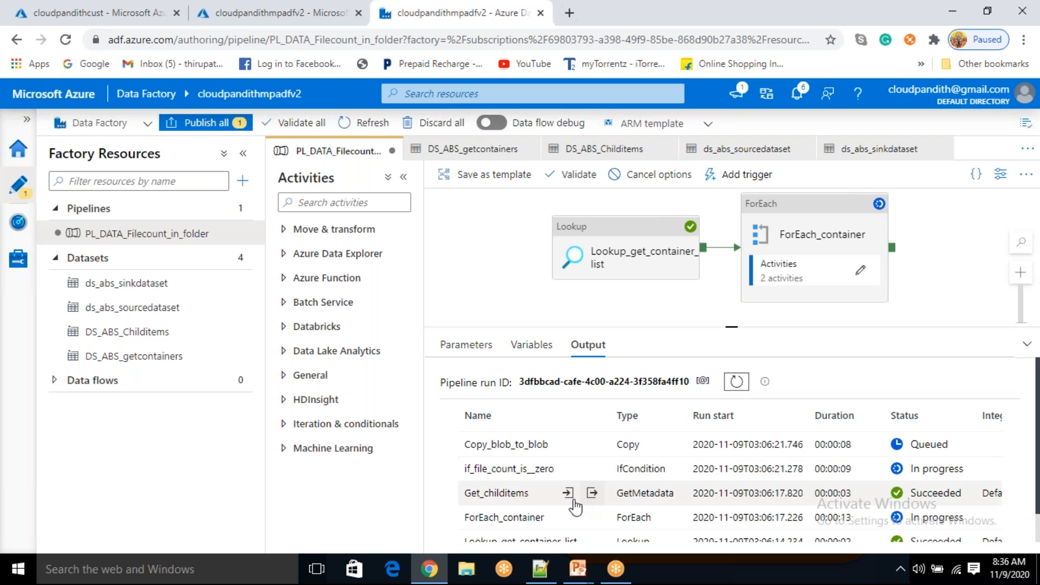
pyautogui.click(568, 494)
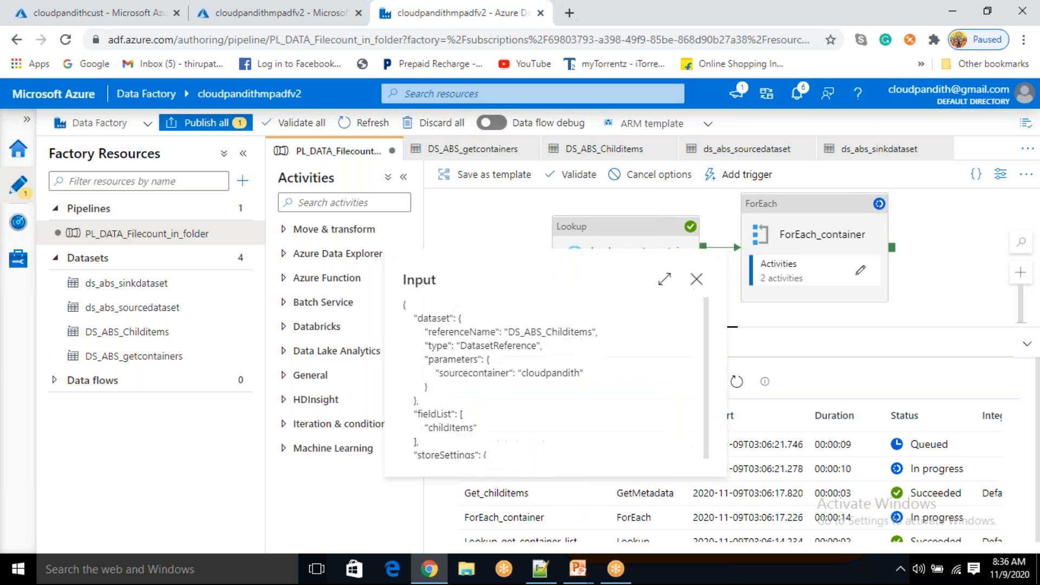
pyautogui.click(697, 280)
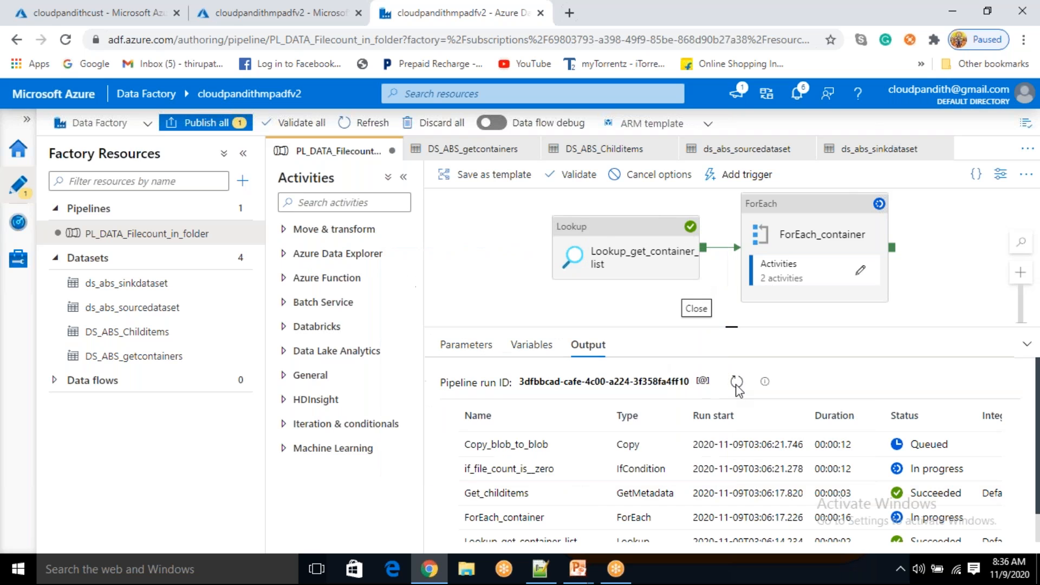
pyautogui.click(737, 386)
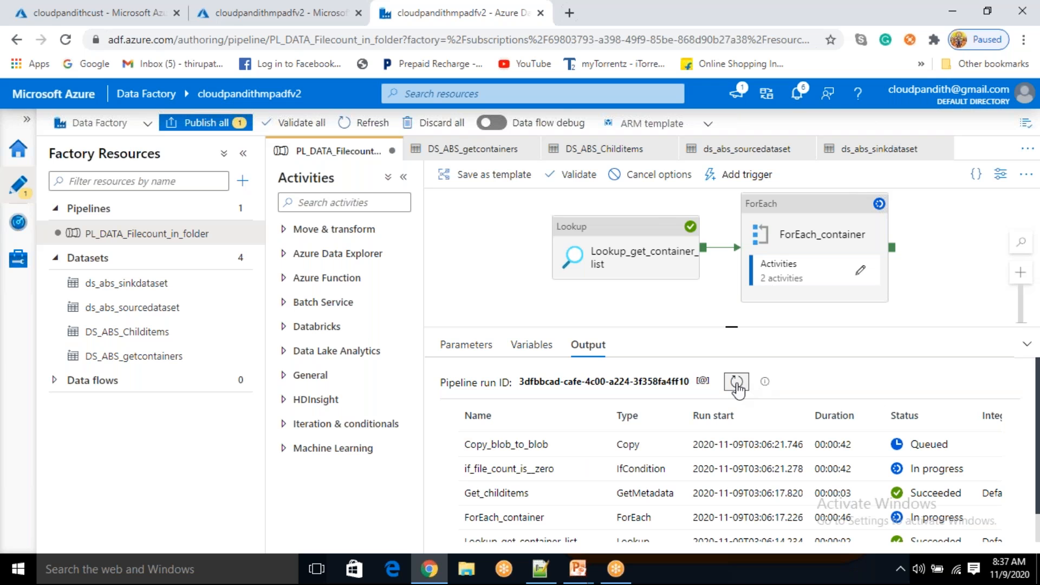
pyautogui.click(757, 26)
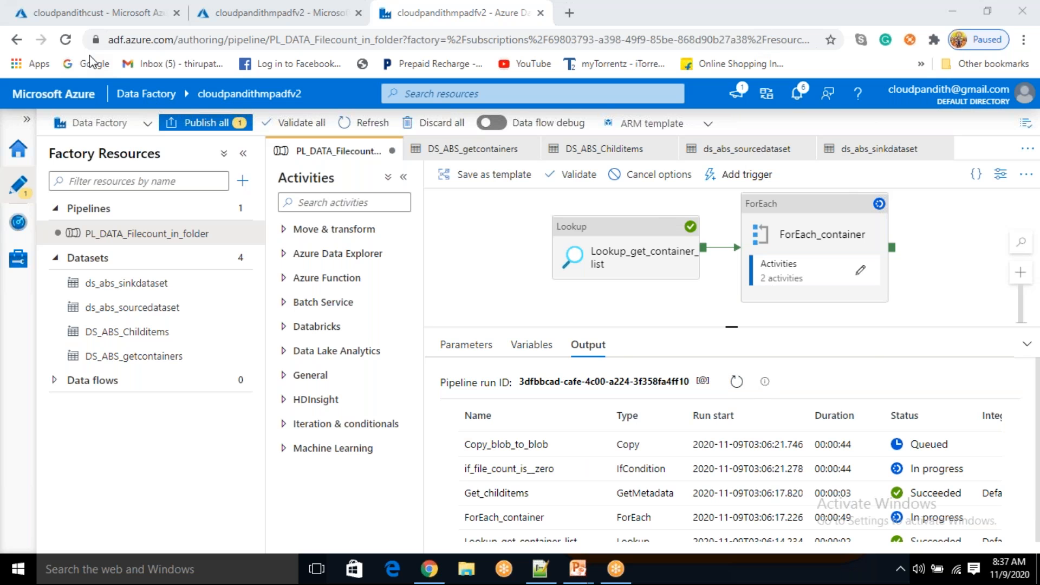
# Switch to the cloudpandithcust storage account and refresh its container list to check for output containers
pyautogui.click(103, 14)
pyautogui.click(580, 194)
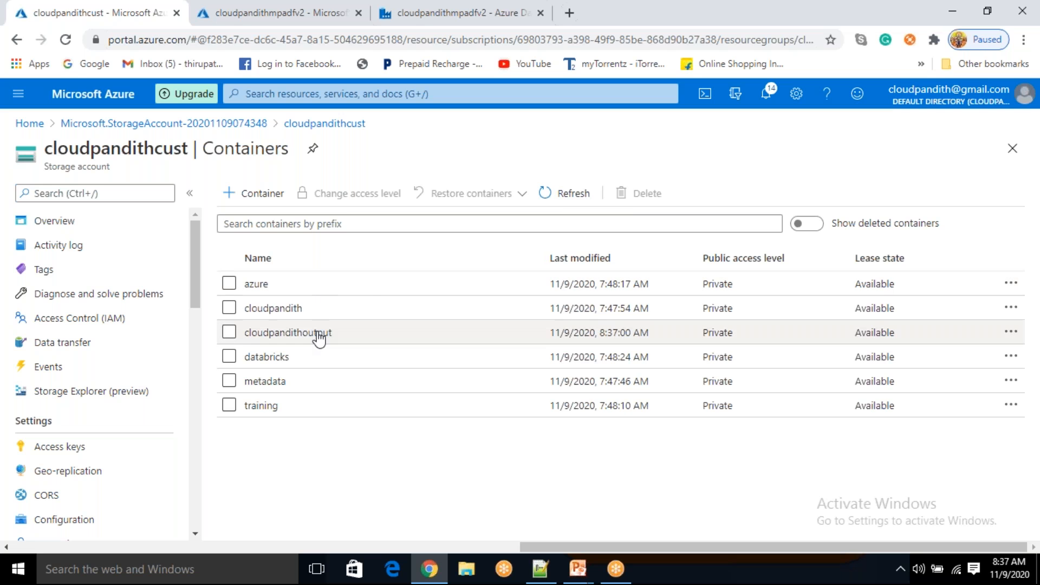
pyautogui.click(587, 194)
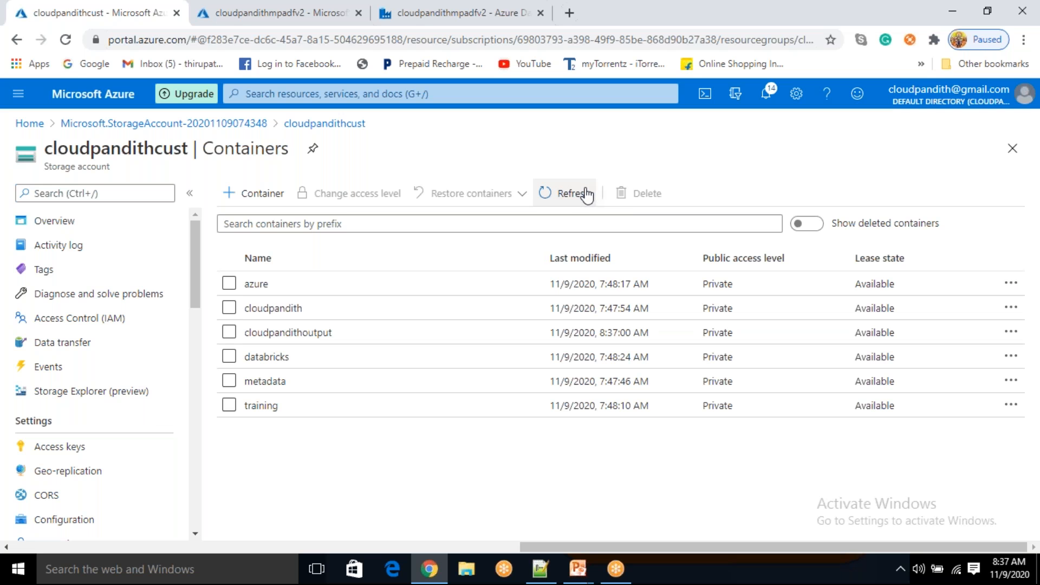
pyautogui.click(573, 201)
pyautogui.click(573, 201)
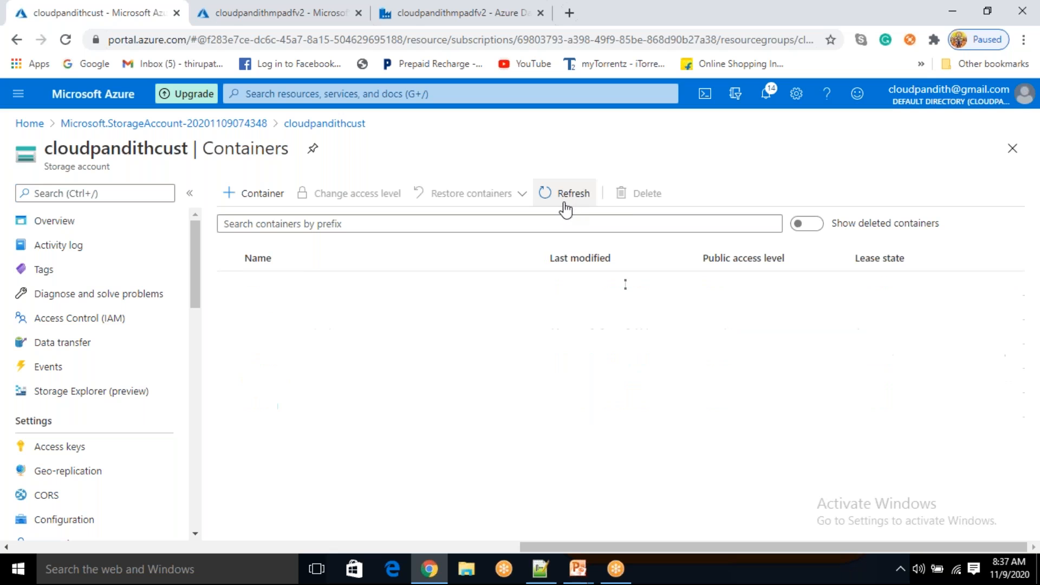
# Return to Azure Data Factory, refresh the debug output, and view the input of the second Get_childitems run
pyautogui.click(477, 13)
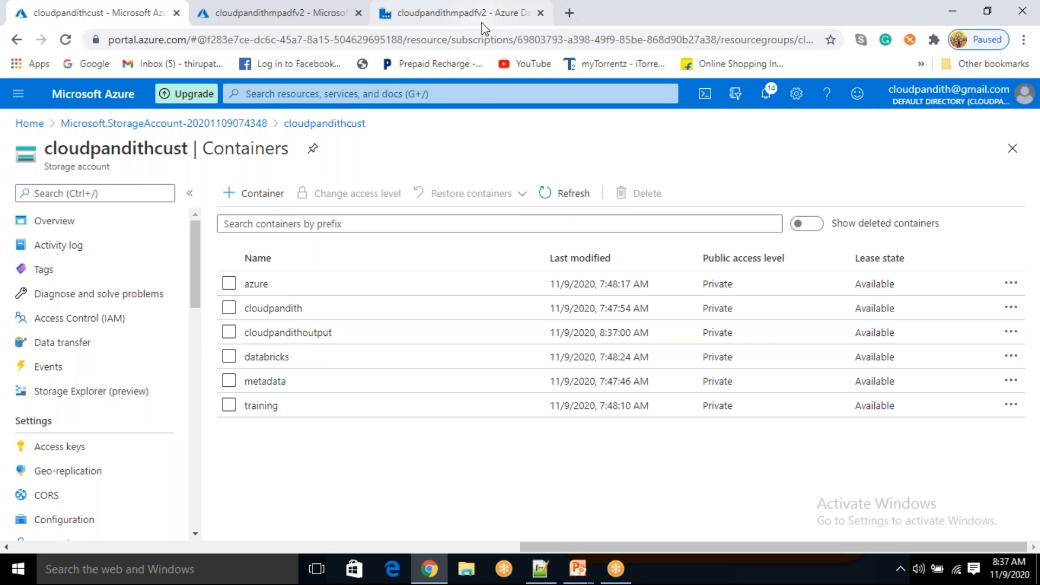
pyautogui.click(738, 381)
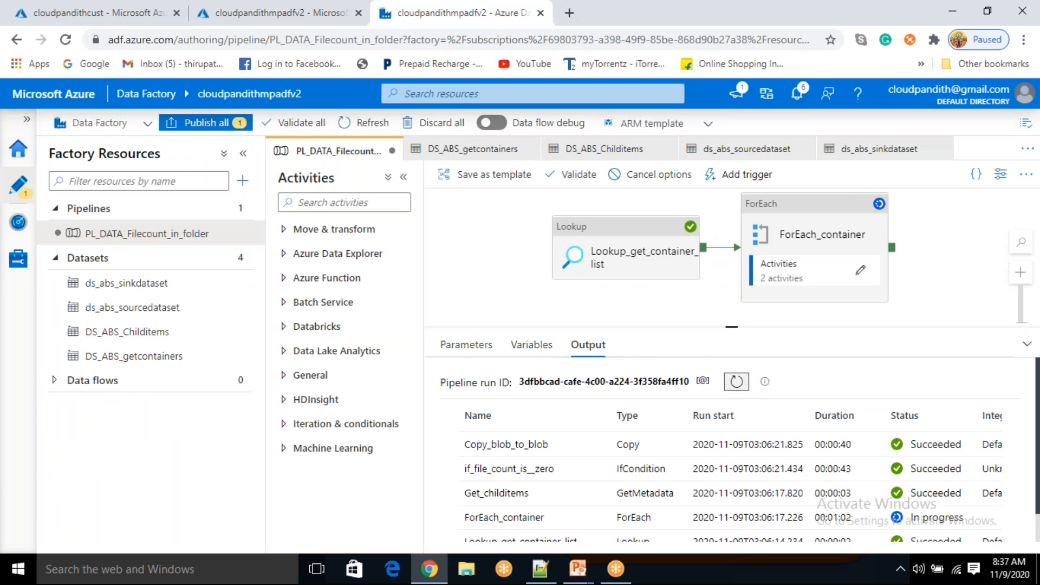
pyautogui.click(737, 382)
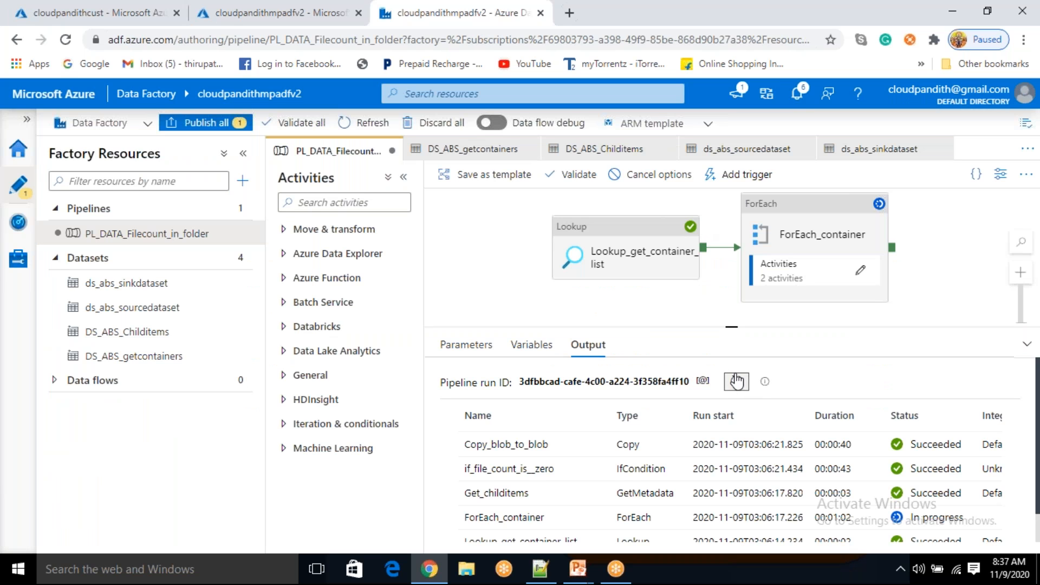
pyautogui.click(764, 23)
pyautogui.click(736, 382)
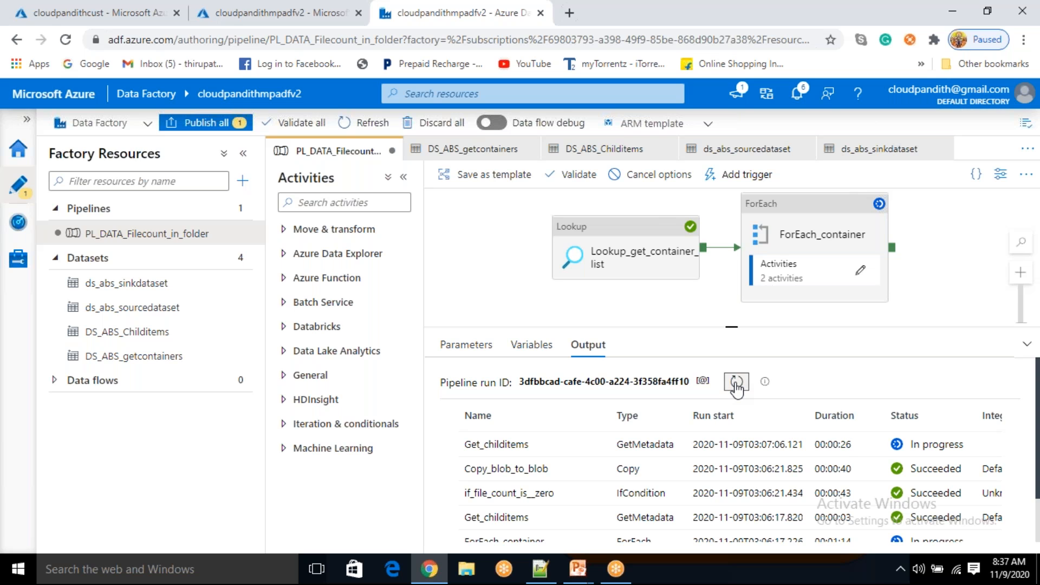
pyautogui.click(737, 383)
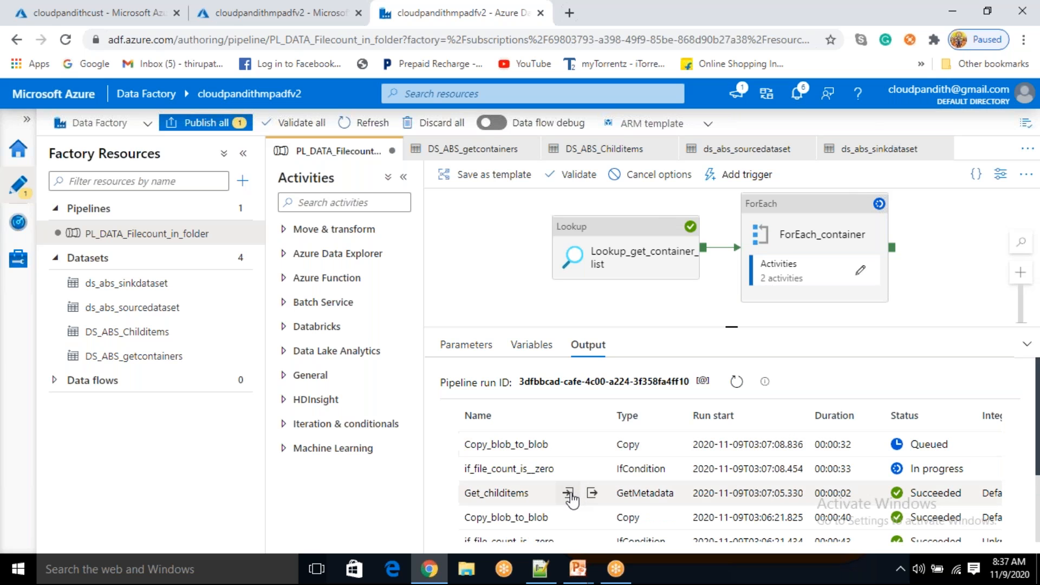
pyautogui.click(569, 493)
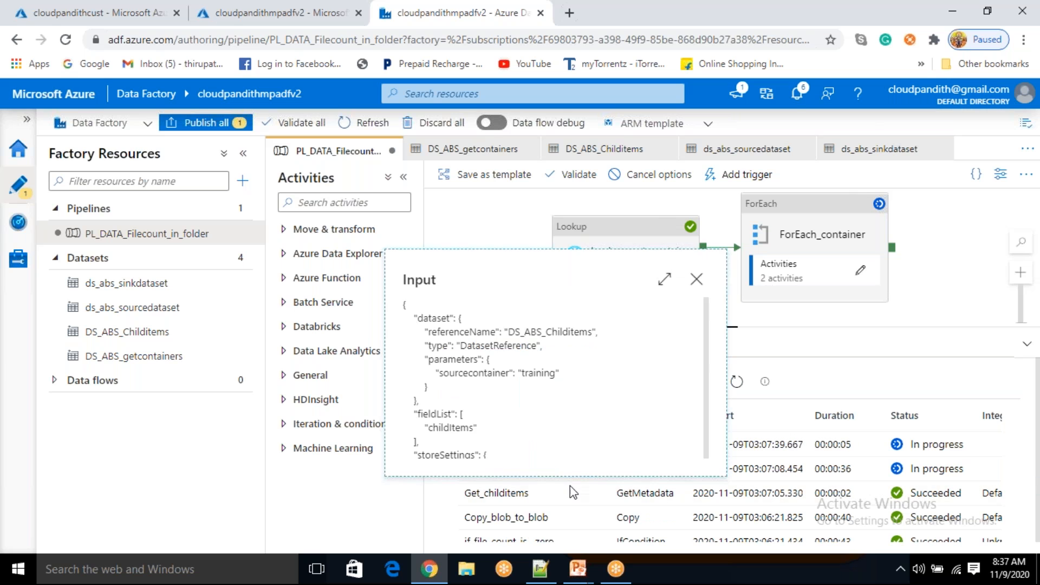
pyautogui.click(698, 275)
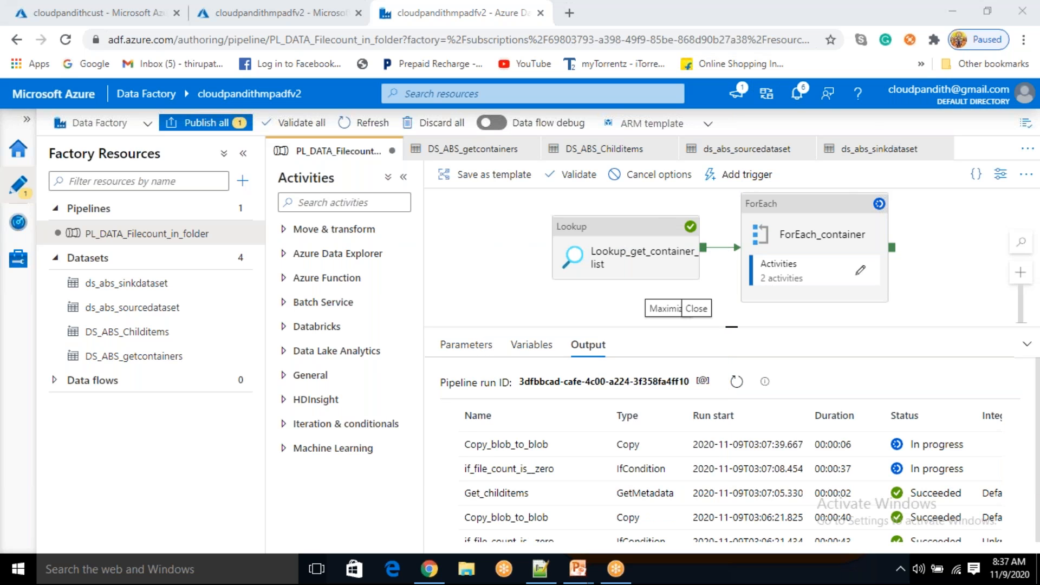
# Refresh the debug output again and examine the source container in the third Get_childitems input and its Waiting activity
pyautogui.click(737, 382)
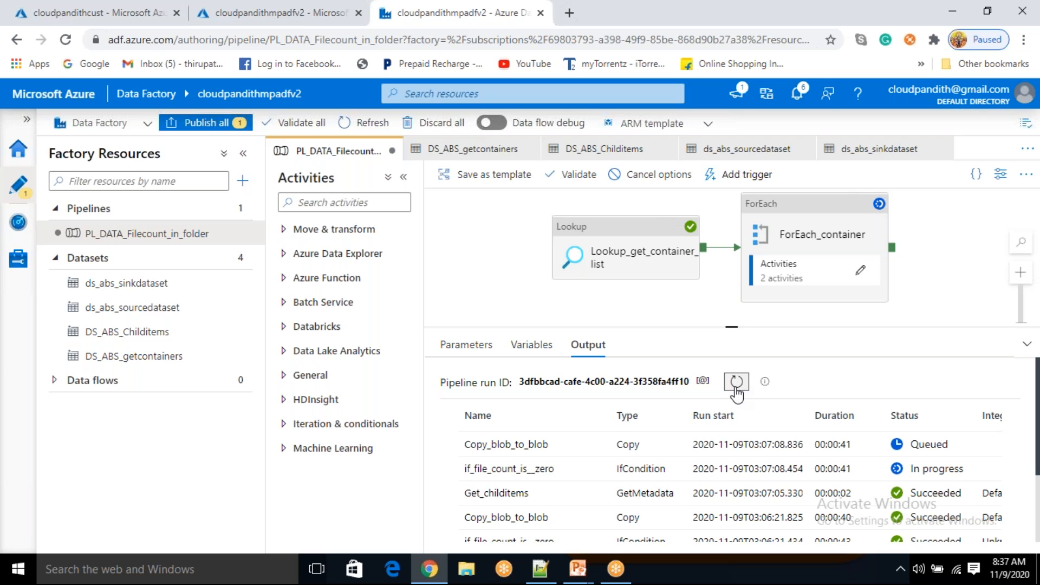
pyautogui.click(736, 382)
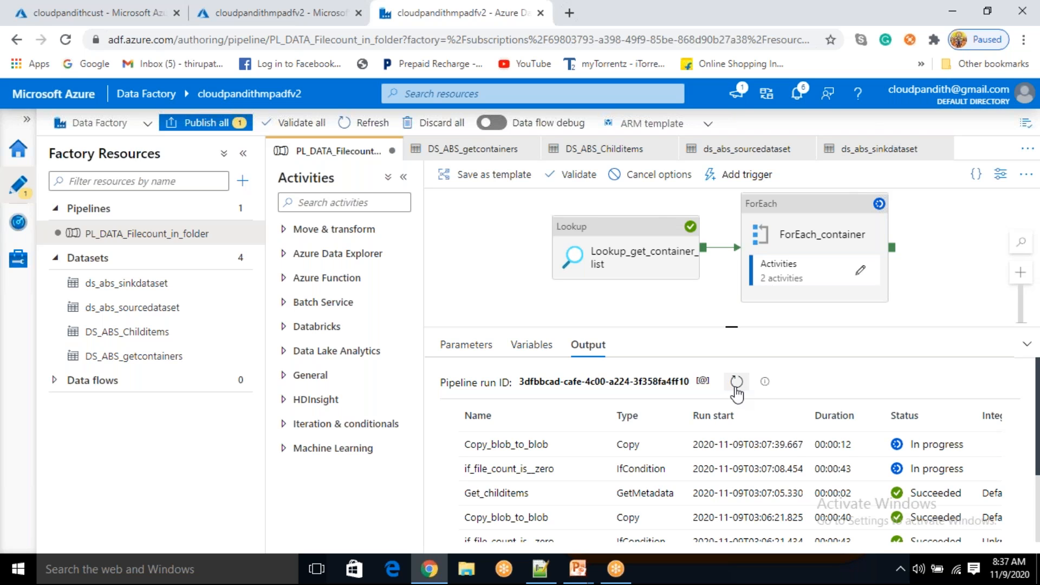
pyautogui.click(737, 386)
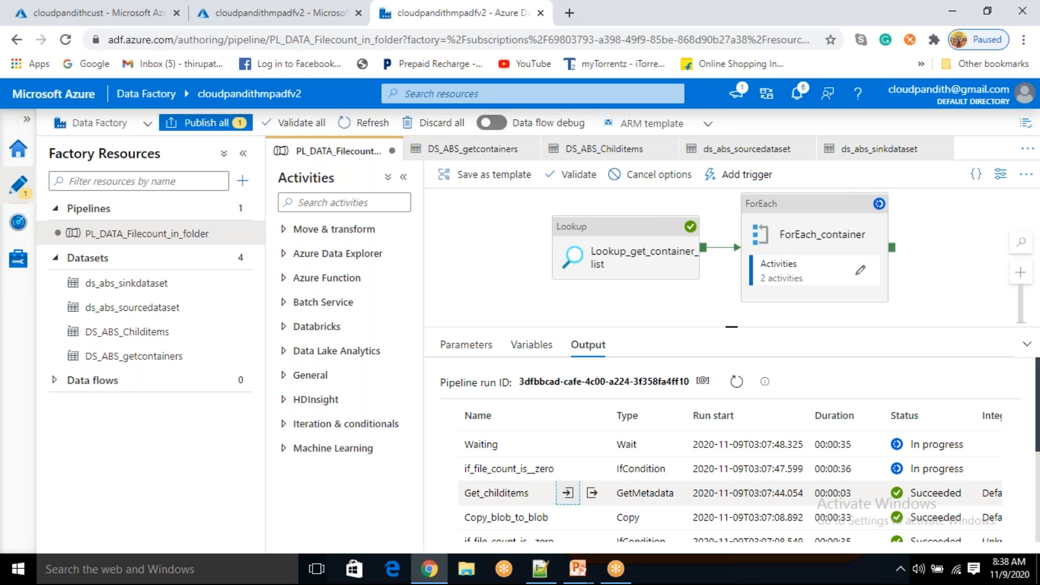
pyautogui.click(567, 493)
pyautogui.moveTo(524, 369); pyautogui.dragTo(554, 374)
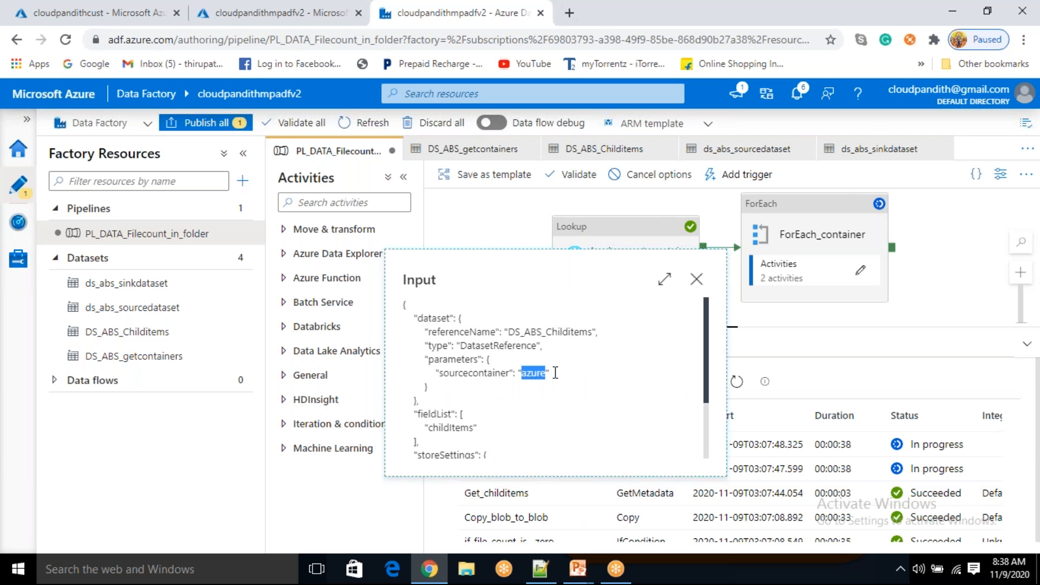
pyautogui.click(697, 279)
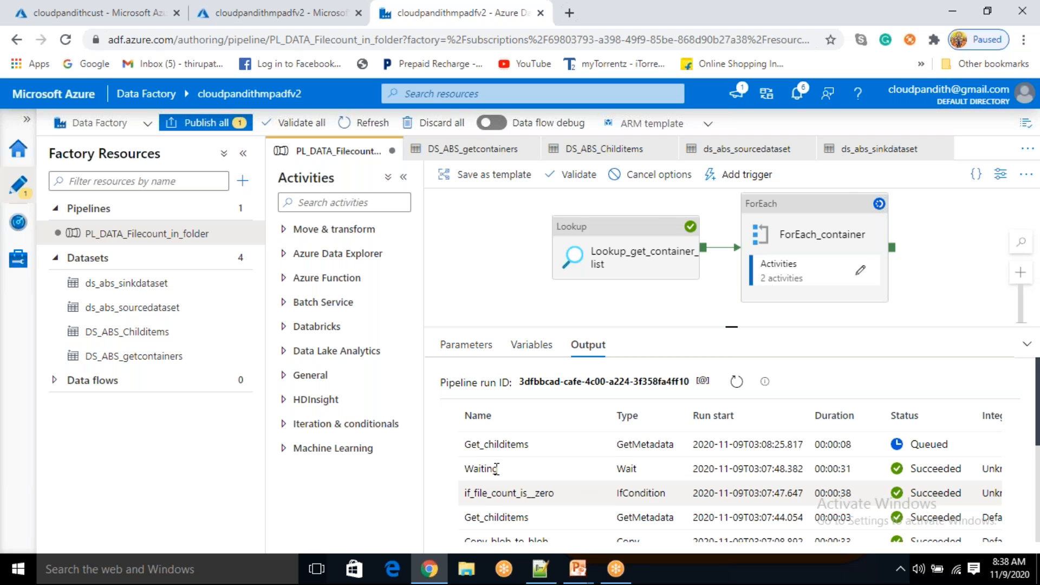
pyautogui.doubleClick(845, 469)
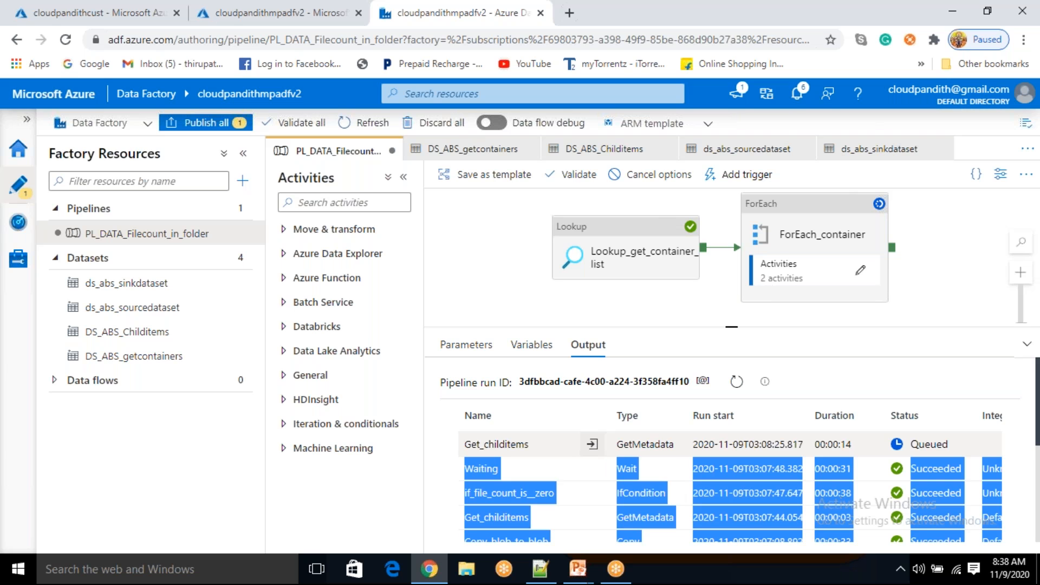
# View the input of the queued Get_childitems activity and refresh the debug output to follow its If Condition
pyautogui.click(591, 445)
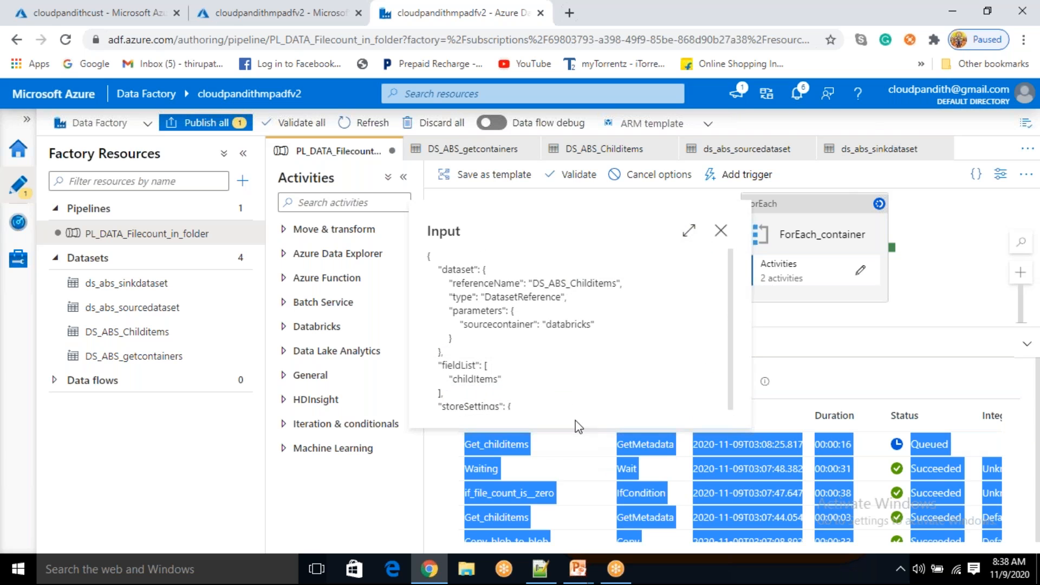
pyautogui.click(721, 231)
pyautogui.click(737, 383)
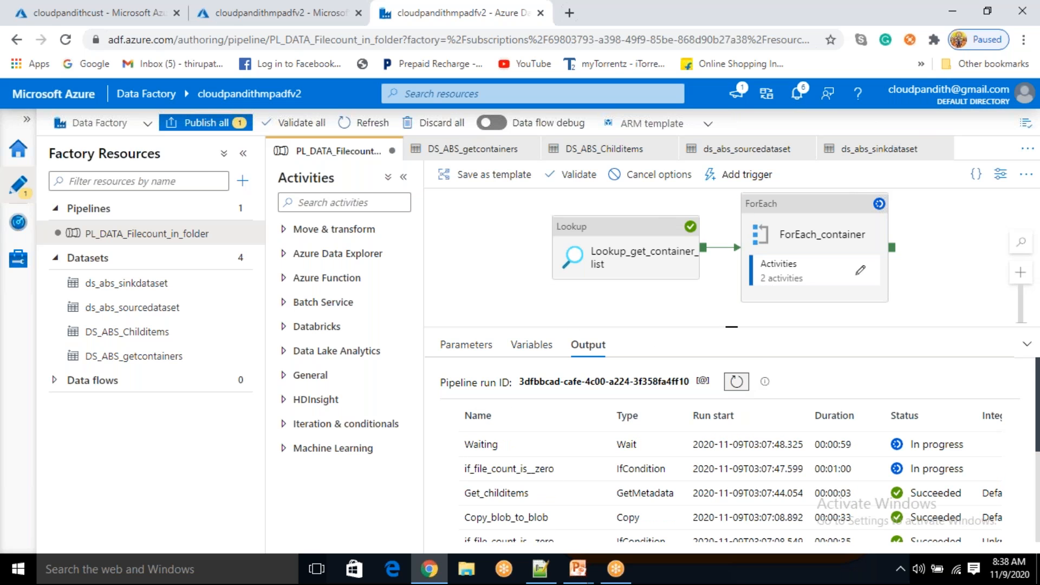
pyautogui.click(737, 382)
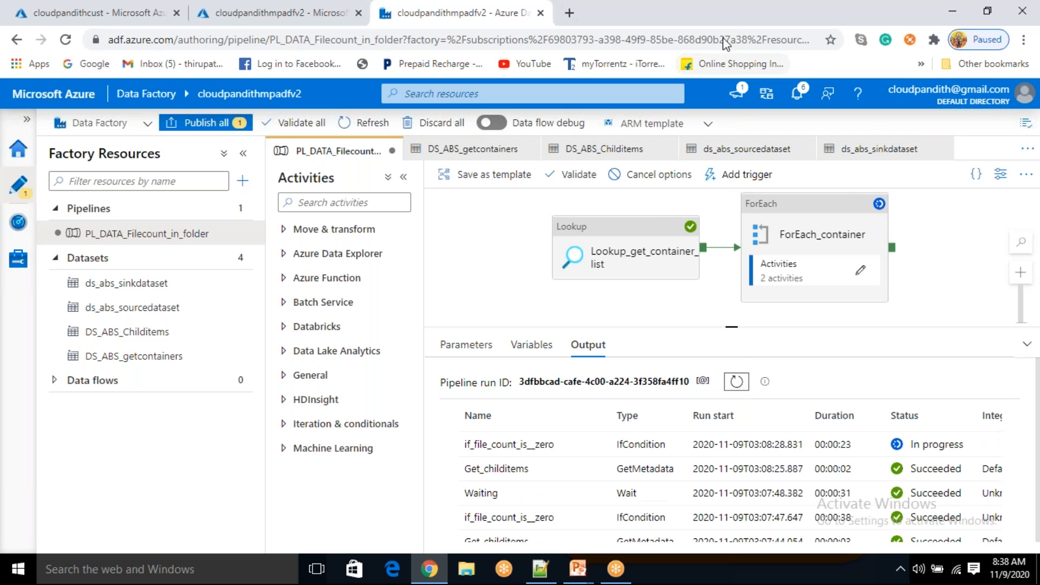
# Switch to the cloudpandithcust storage account, refresh the containers, and inspect the cloudpandithoutput and trainingouput containers
pyautogui.click(131, 22)
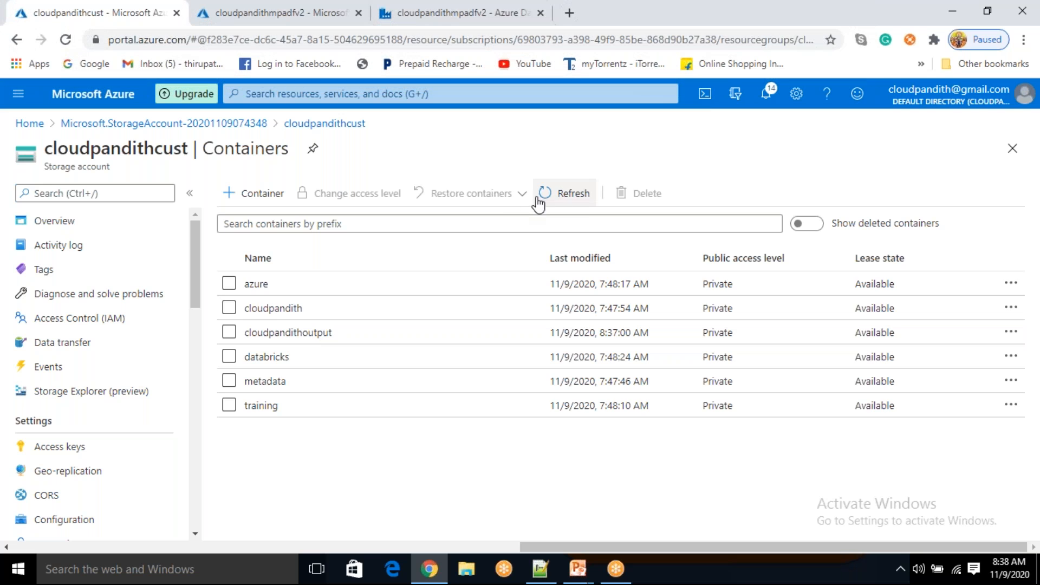
pyautogui.click(550, 195)
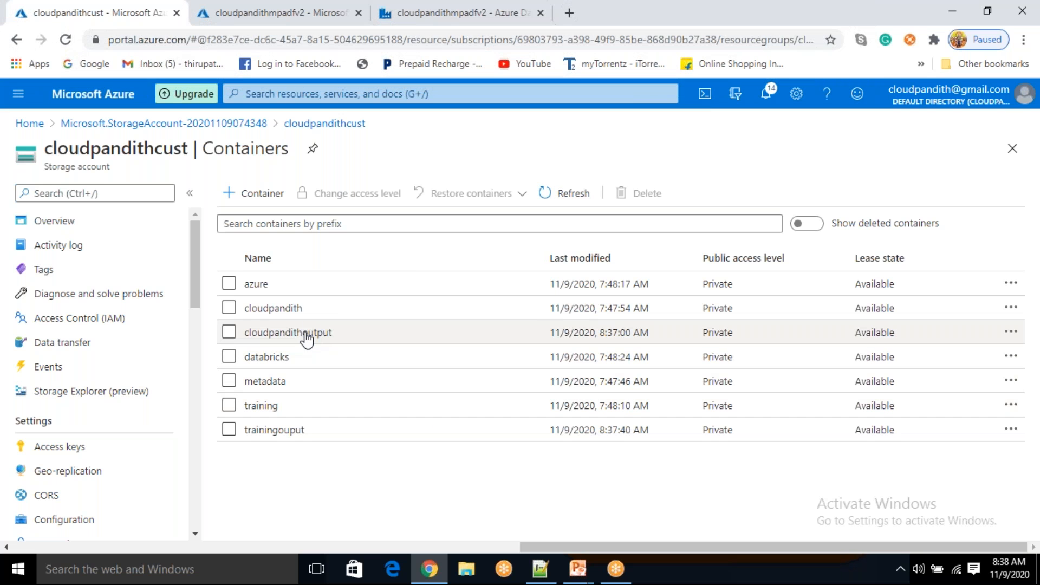
pyautogui.click(309, 338)
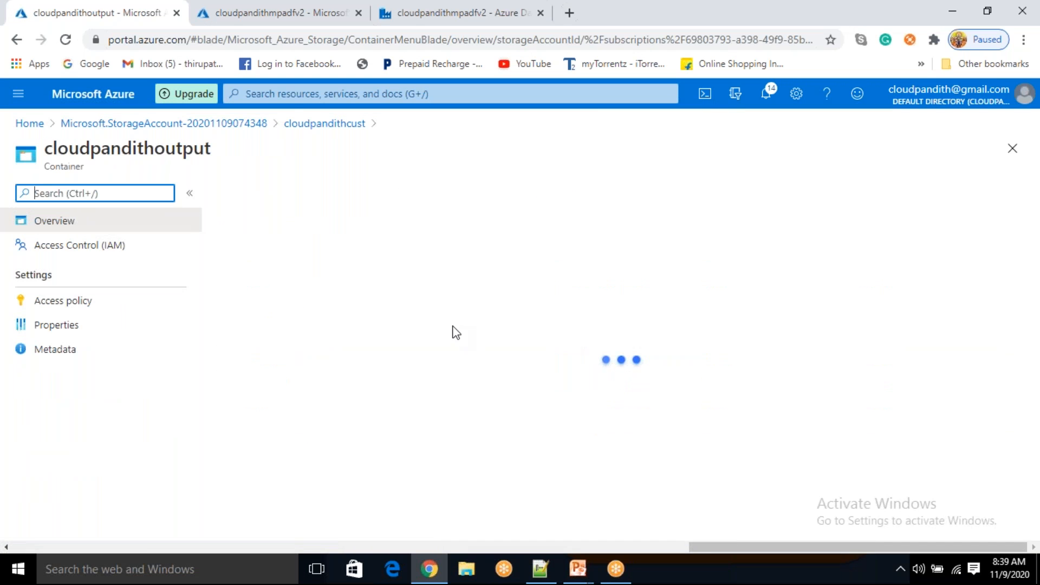
pyautogui.click(324, 124)
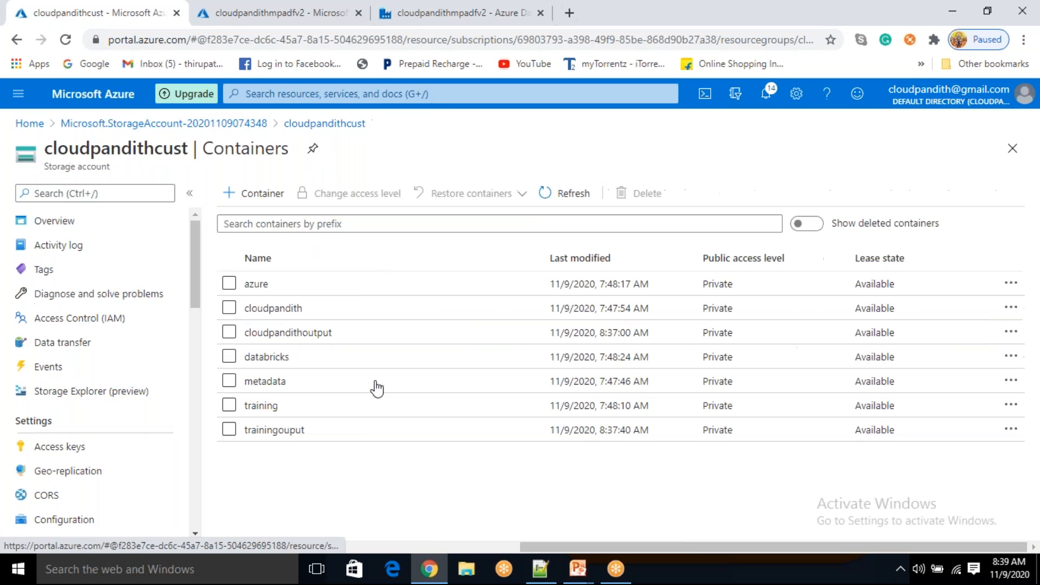
pyautogui.click(343, 433)
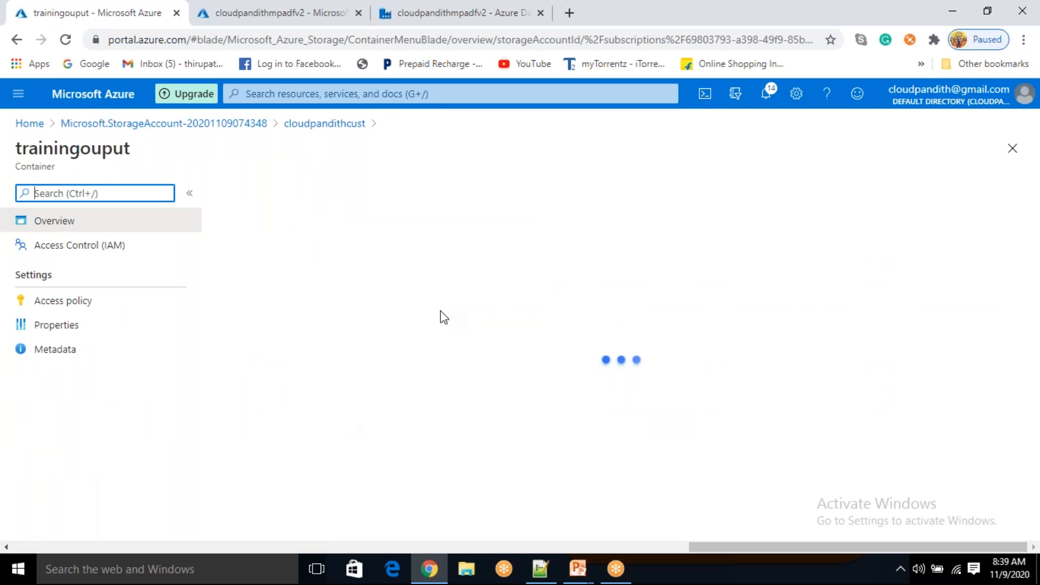
pyautogui.click(342, 124)
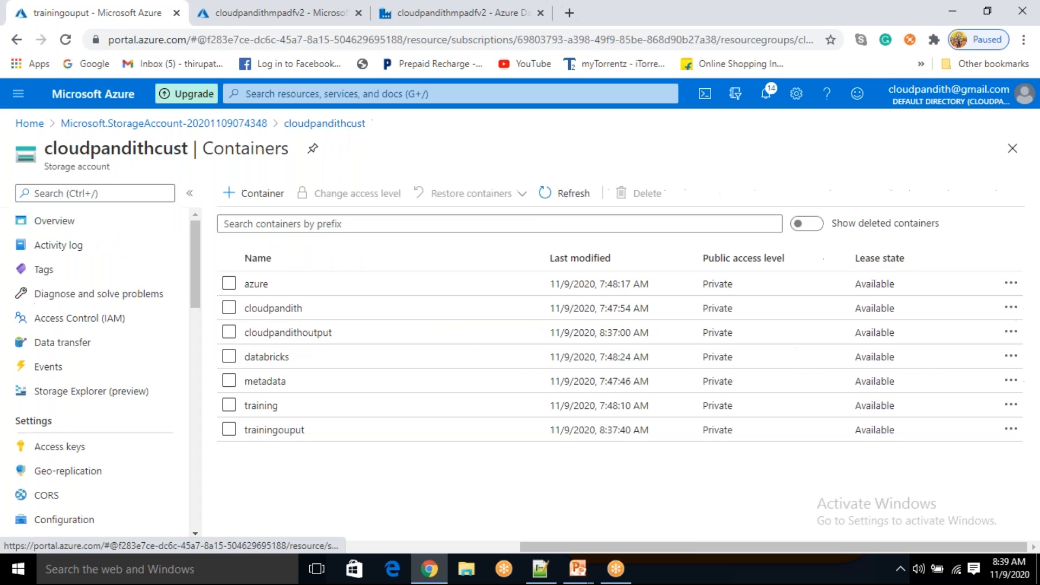
# Return to Azure Data Factory and check the ForEach_container status and the pipeline's final debug output
pyautogui.click(433, 22)
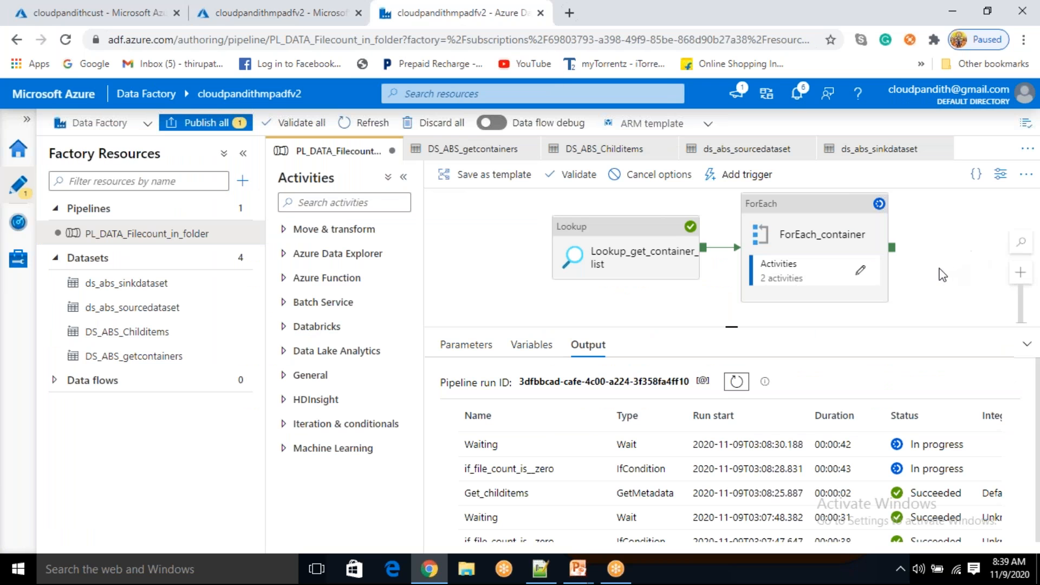
pyautogui.click(829, 245)
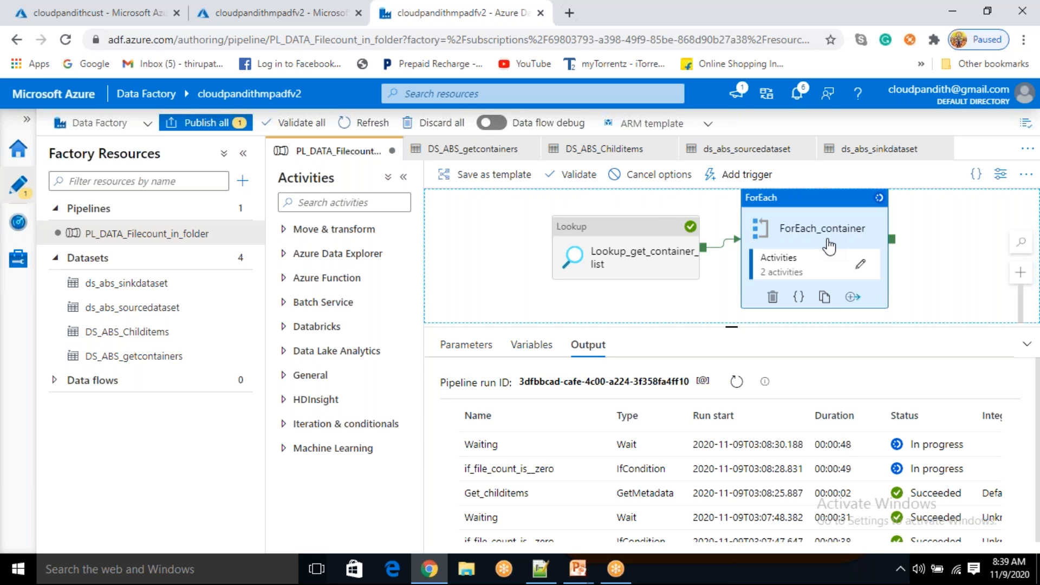
pyautogui.click(748, 386)
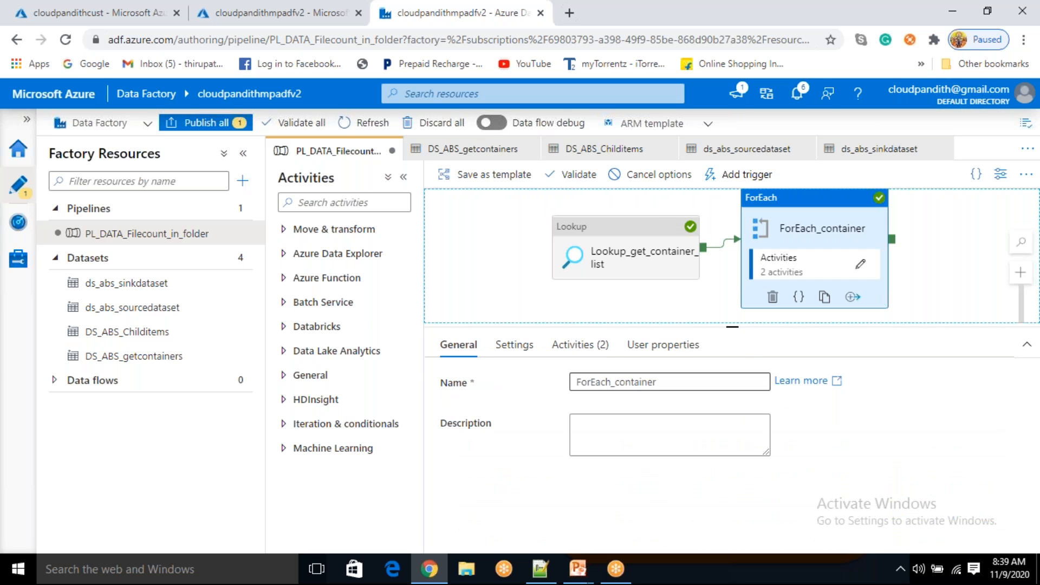
pyautogui.click(923, 261)
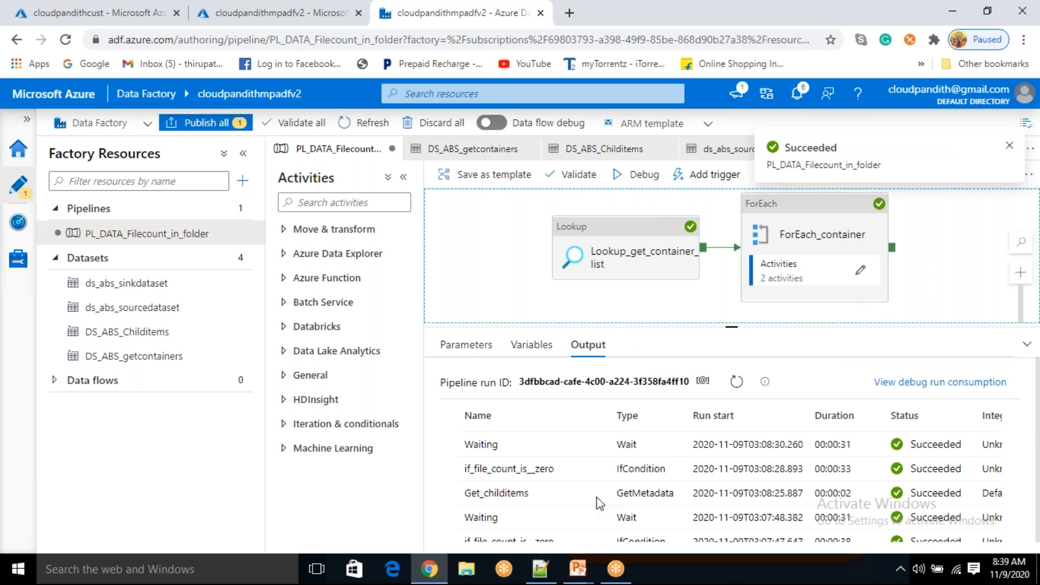
# Review the expression notes in Notepad++, then return to Azure Data Factory and open the Lookup_get_container_list activity's properties
pyautogui.click(554, 572)
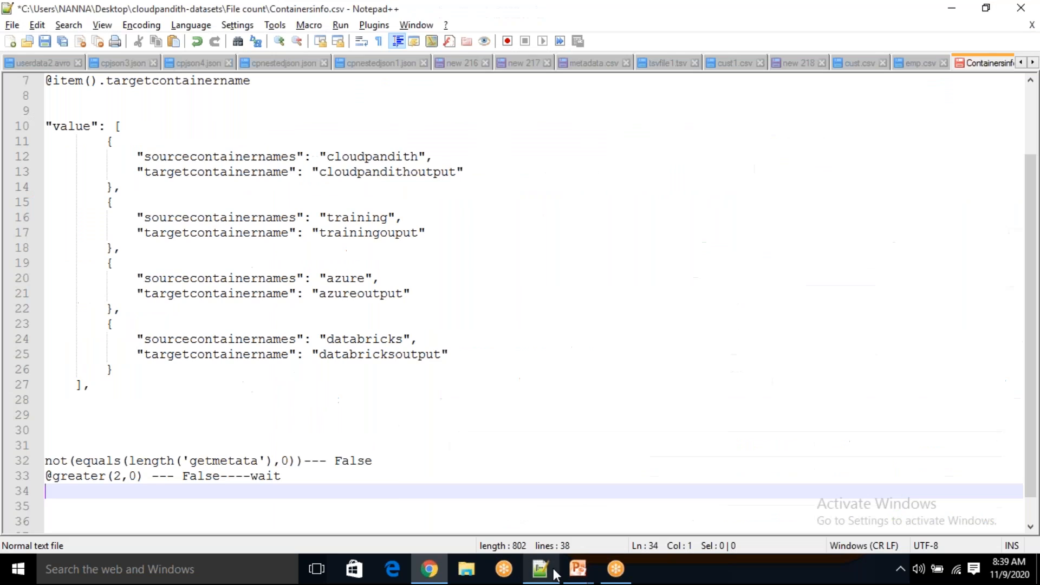
pyautogui.click(485, 471)
pyautogui.hotkey('alt', 'Tab')
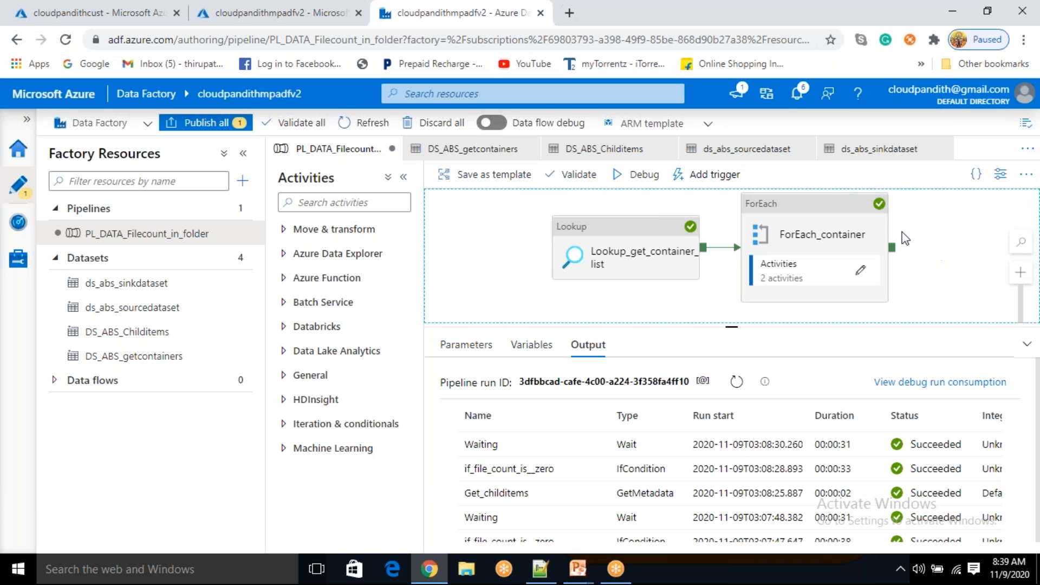
pyautogui.click(726, 24)
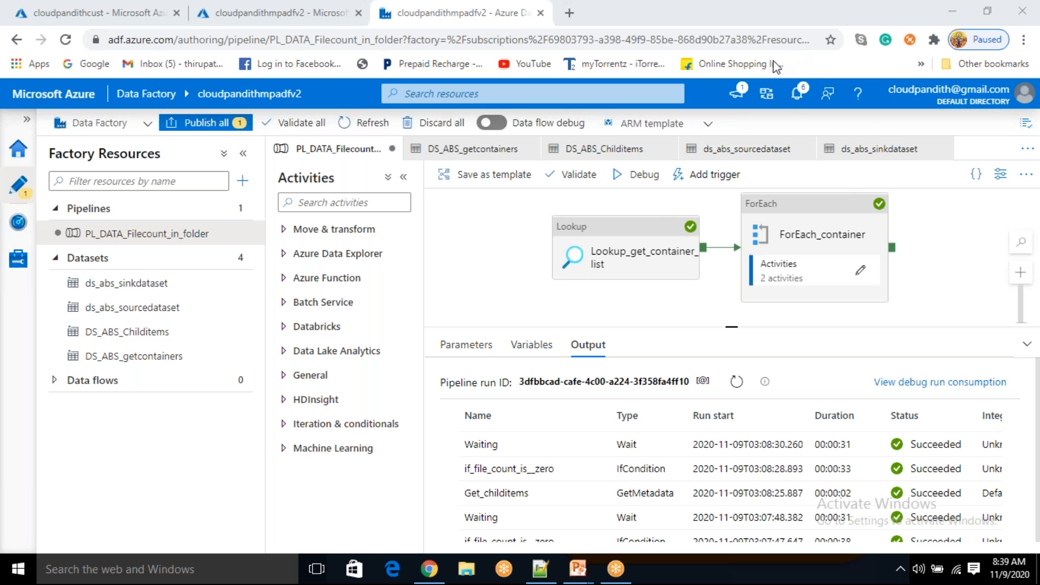
pyautogui.click(635, 259)
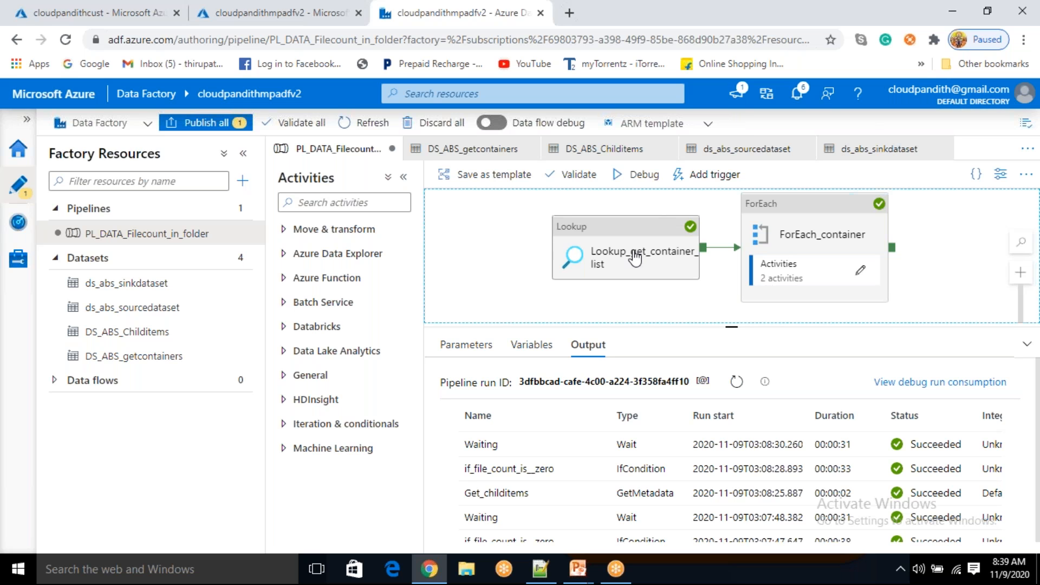
pyautogui.click(635, 259)
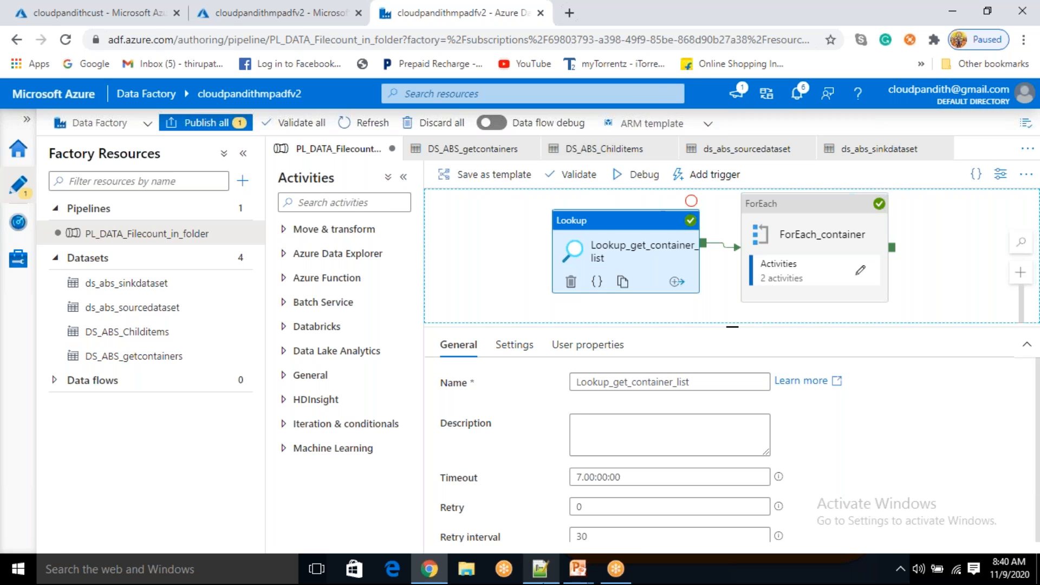
pyautogui.click(540, 568)
pyautogui.click(335, 496)
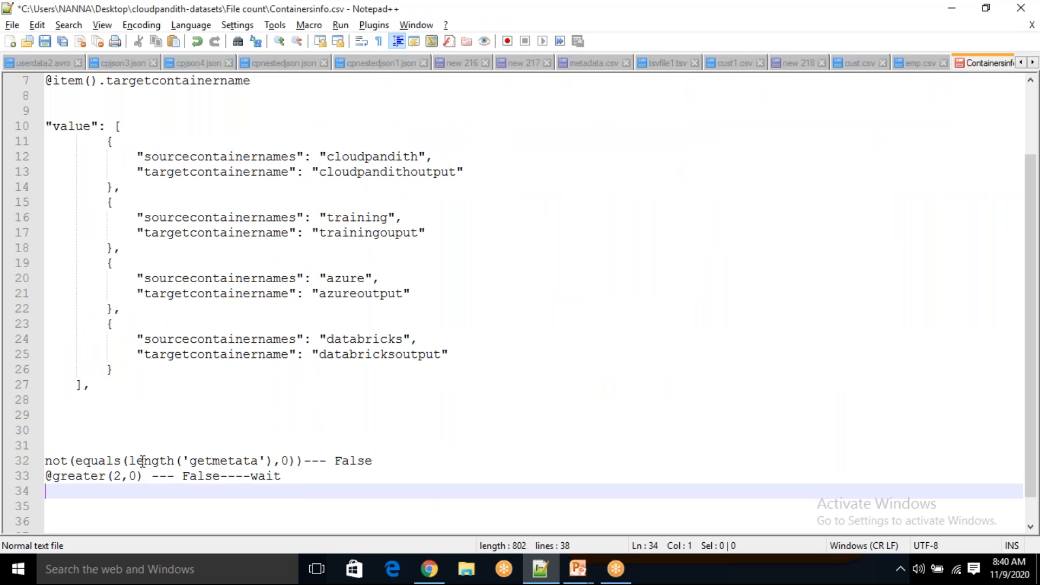
pyautogui.click(430, 569)
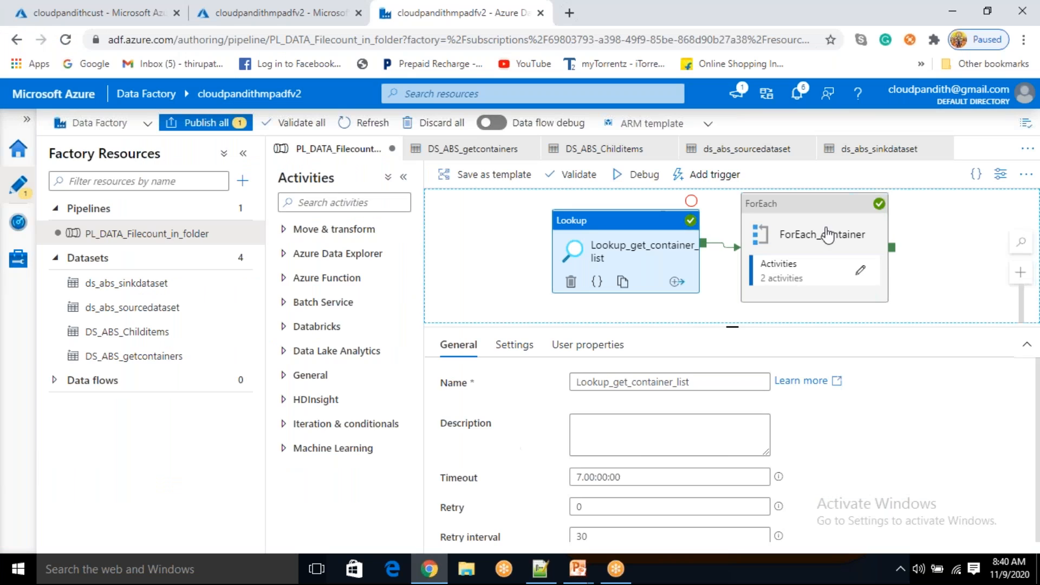
pyautogui.click(860, 273)
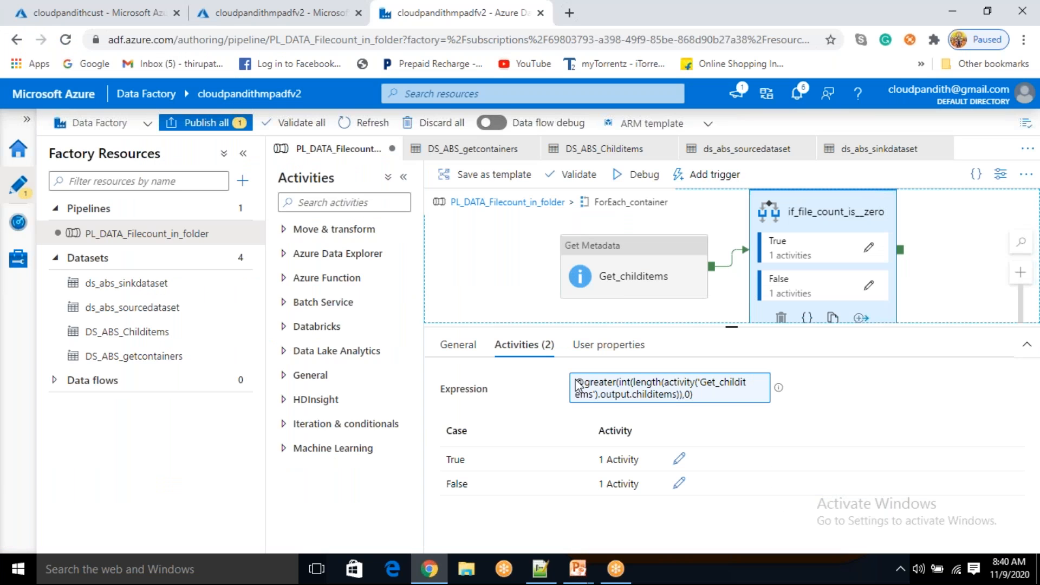
pyautogui.click(715, 394)
pyautogui.moveTo(906, 133); pyautogui.dragTo(643, 172)
pyautogui.moveTo(887, 169); pyautogui.dragTo(555, 147)
pyautogui.hotkey('ctrl', 'c')
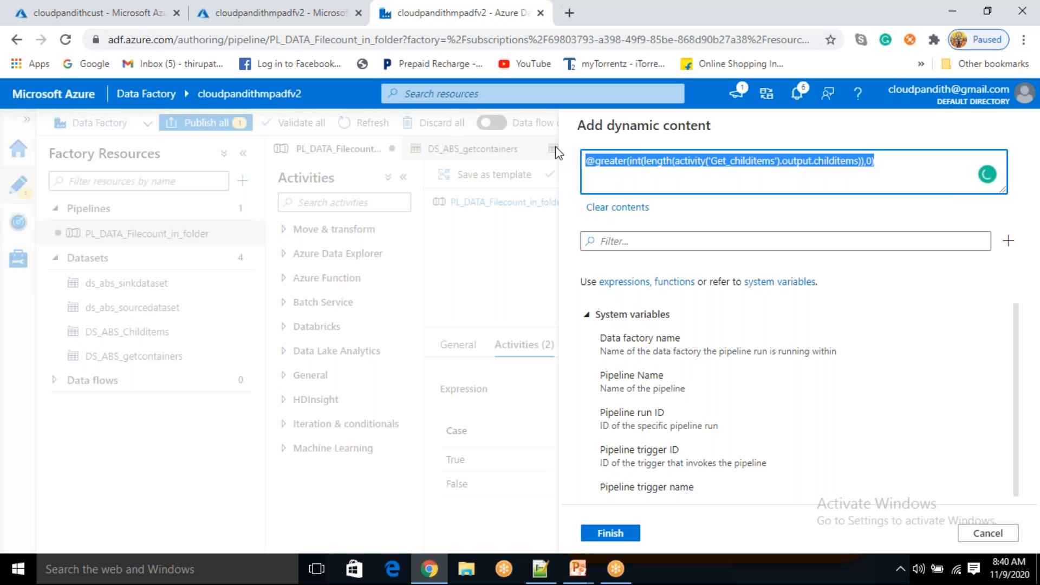
pyautogui.hotkey('alt', 'Tab')
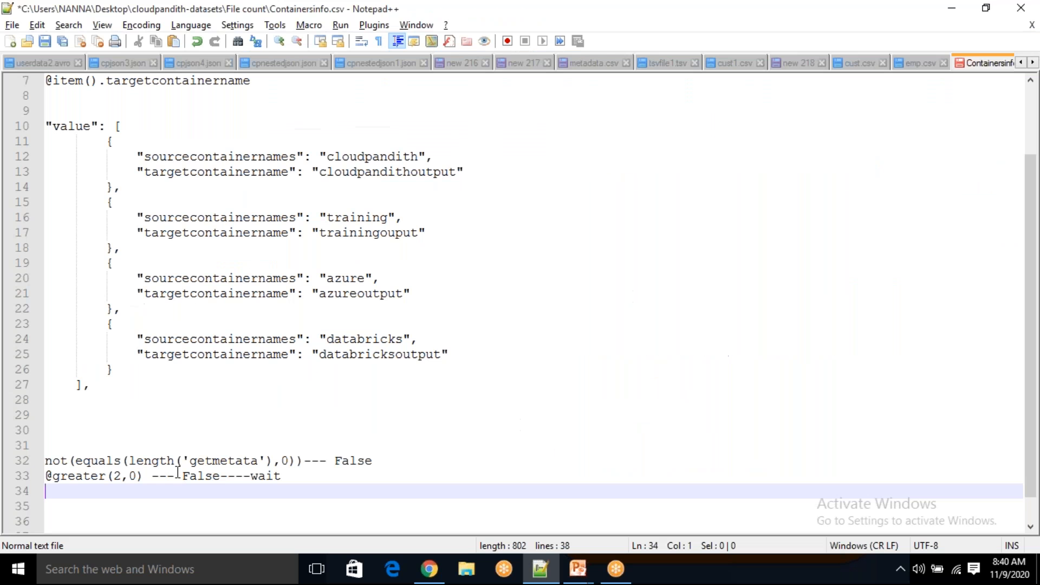
pyautogui.click(394, 460)
pyautogui.press('Return')
pyautogui.press('Return')
pyautogui.hotkey('ctrl', 'v')
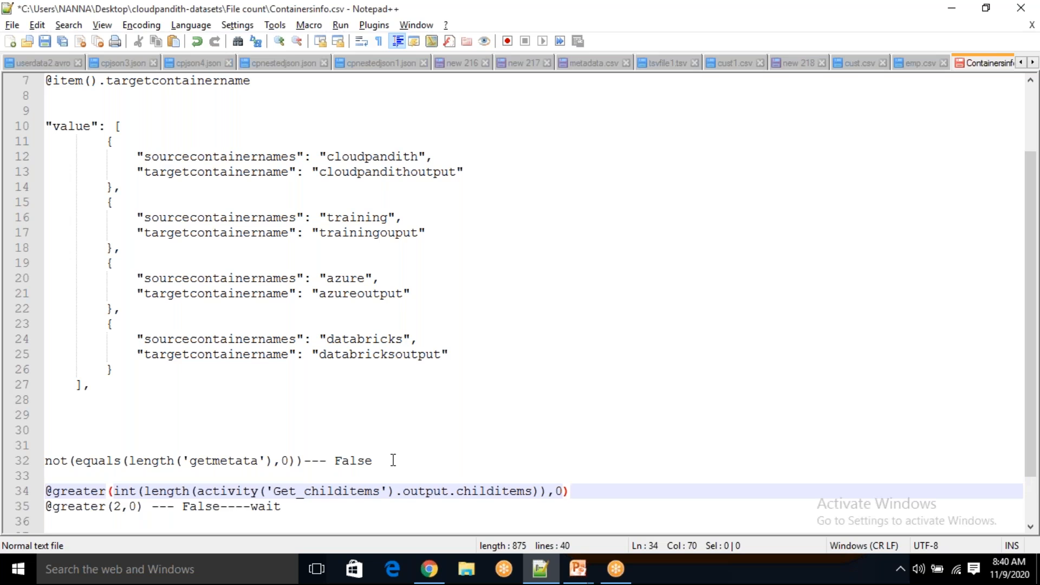
pyautogui.press('Return')
pyautogui.press('Return')
pyautogui.scroll(1, 473, 413)
pyautogui.scroll(-1, 477, 418)
pyautogui.scroll(-2, 477, 417)
pyautogui.moveTo(122, 445); pyautogui.dragTo(114, 446)
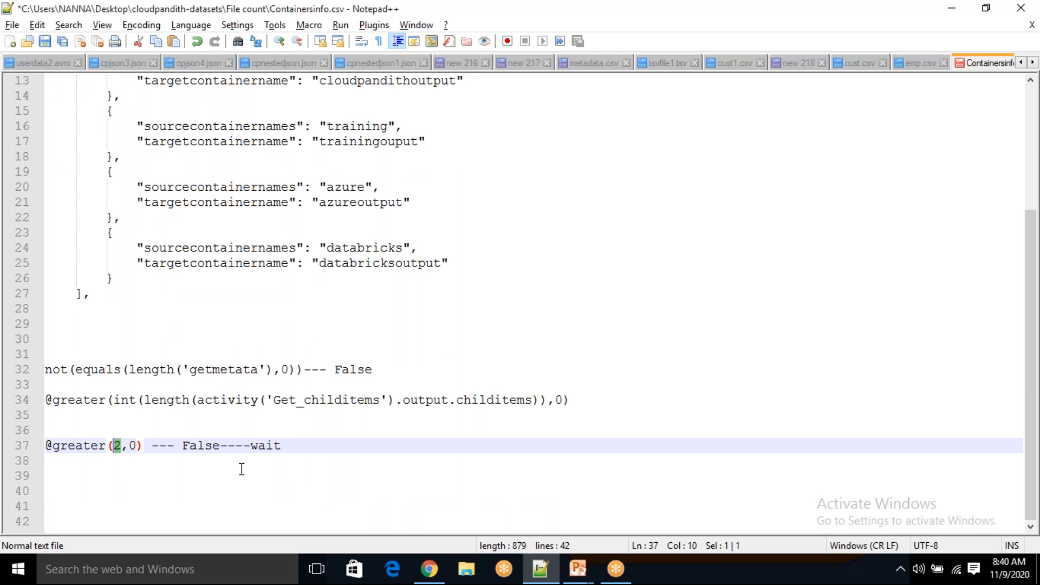
pyautogui.moveTo(175, 445); pyautogui.dragTo(433, 455)
pyautogui.press('BackSpace')
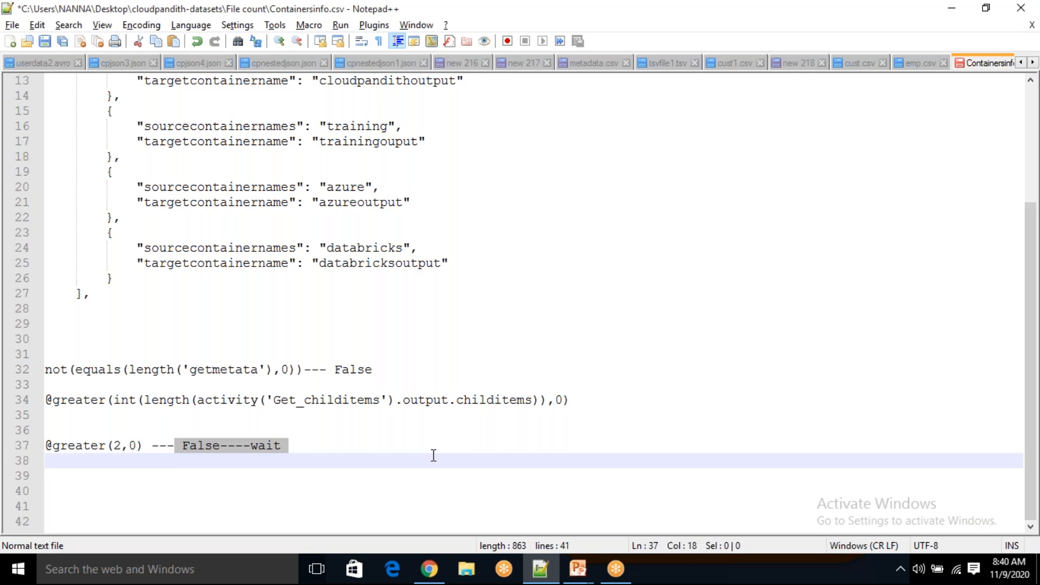
pyautogui.write('True')
pyautogui.press('Return')
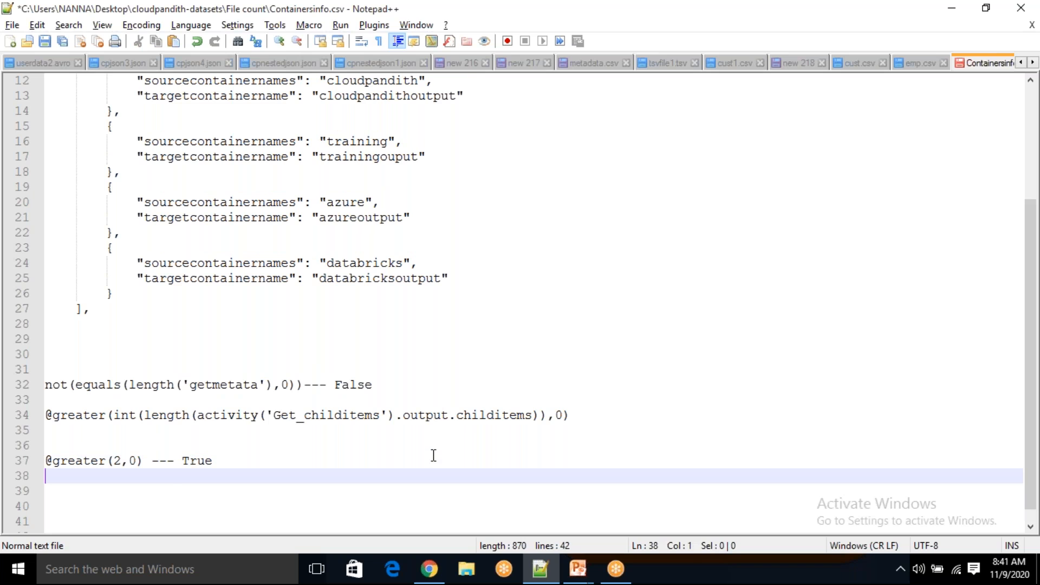
pyautogui.write('@greater')
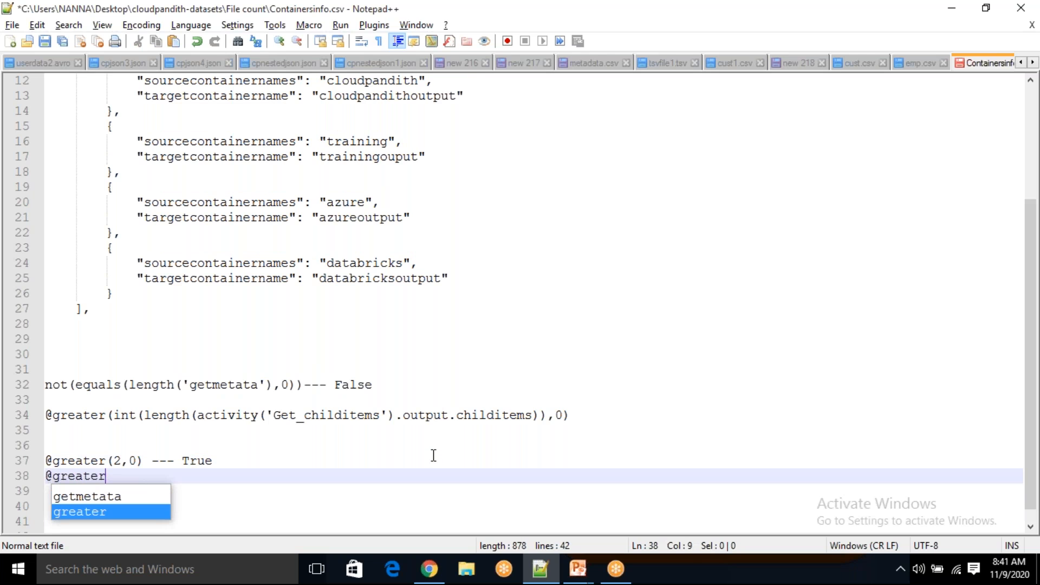
pyautogui.write('(0,0')
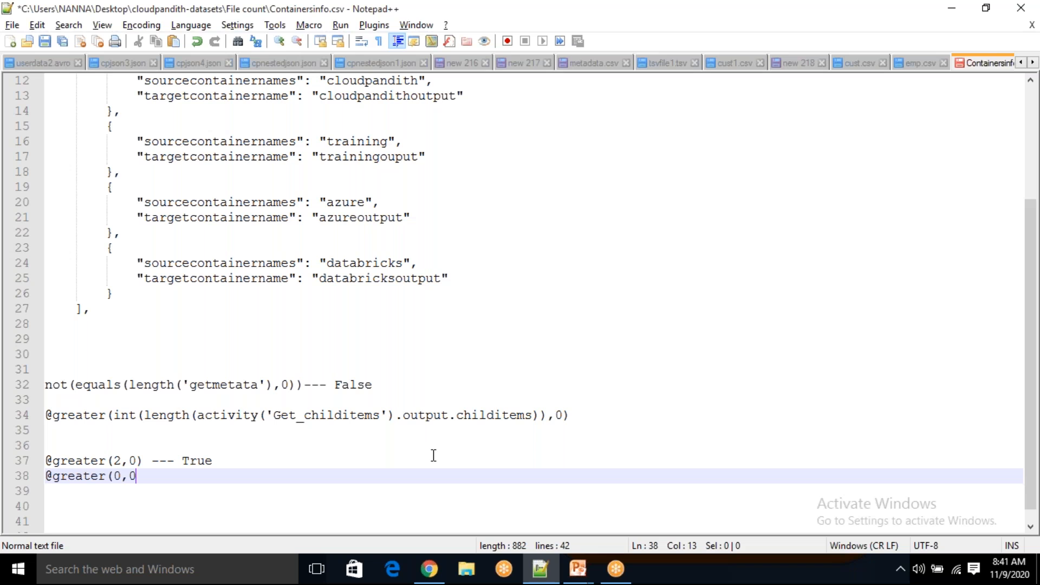
pyautogui.write(') --- False')
pyautogui.press('Return')
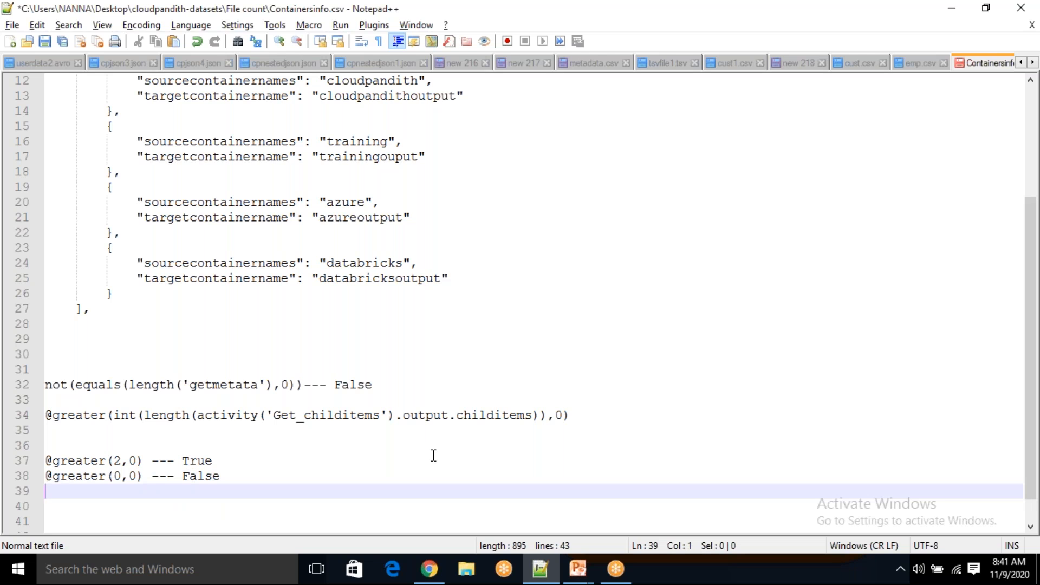
pyautogui.write('@grea')
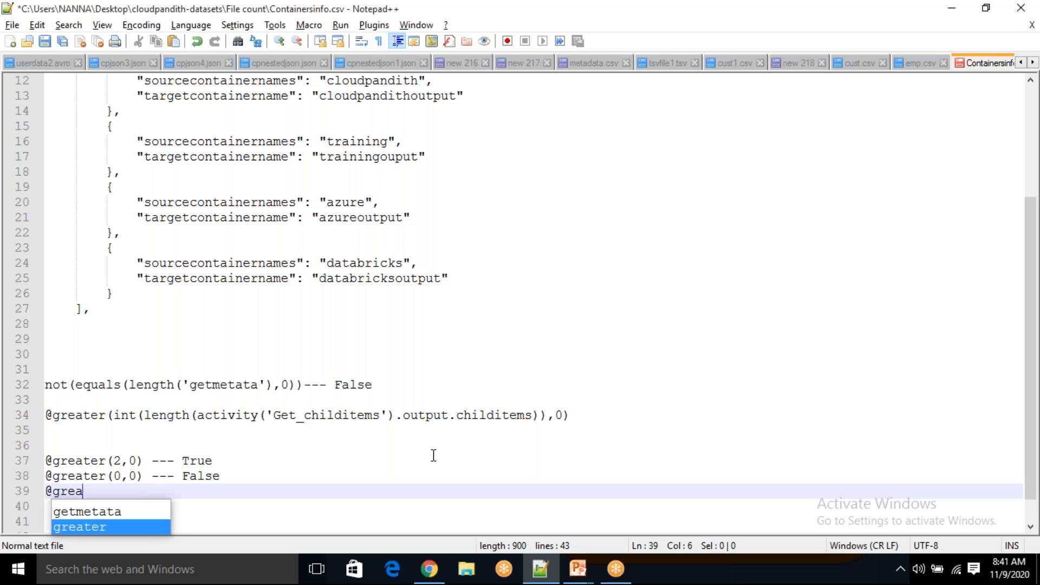
pyautogui.write('ter(2,3) --- False')
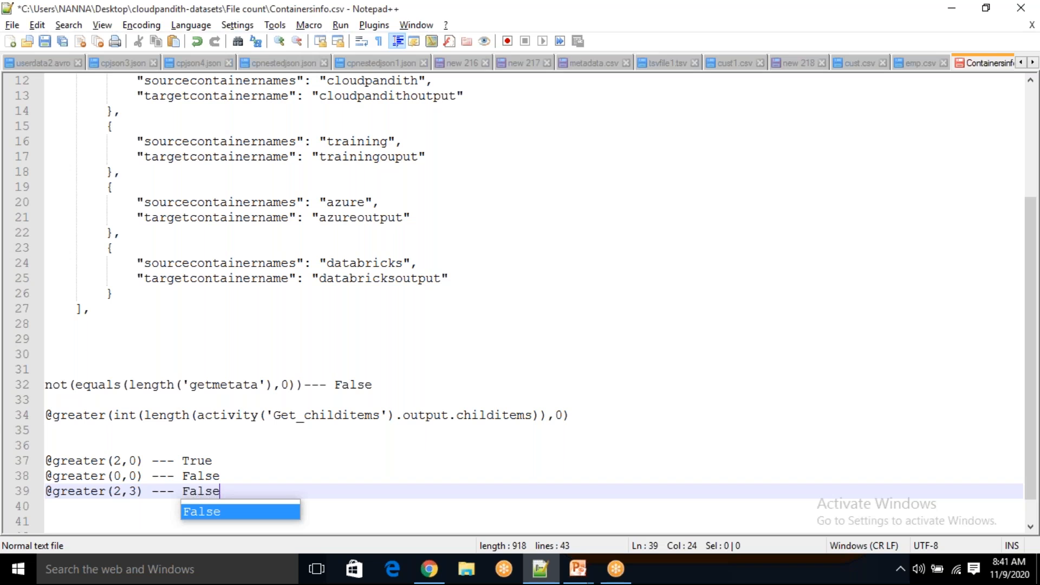
pyautogui.moveTo(120, 493); pyautogui.dragTo(144, 492)
pyautogui.click(128, 493)
pyautogui.doubleClick(122, 495)
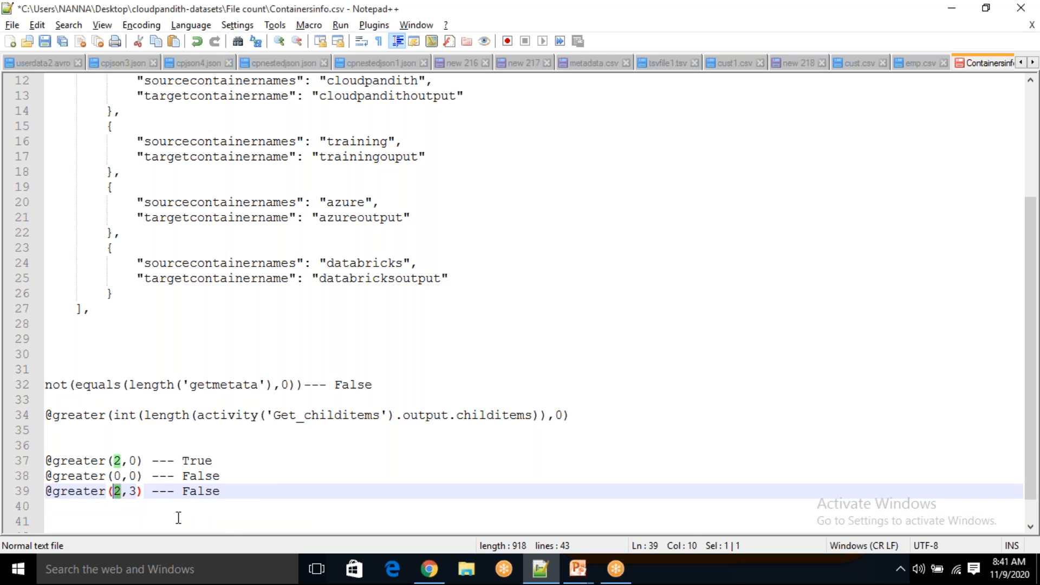
pyautogui.click(238, 491)
pyautogui.press('Return')
pyautogui.write('@greater')
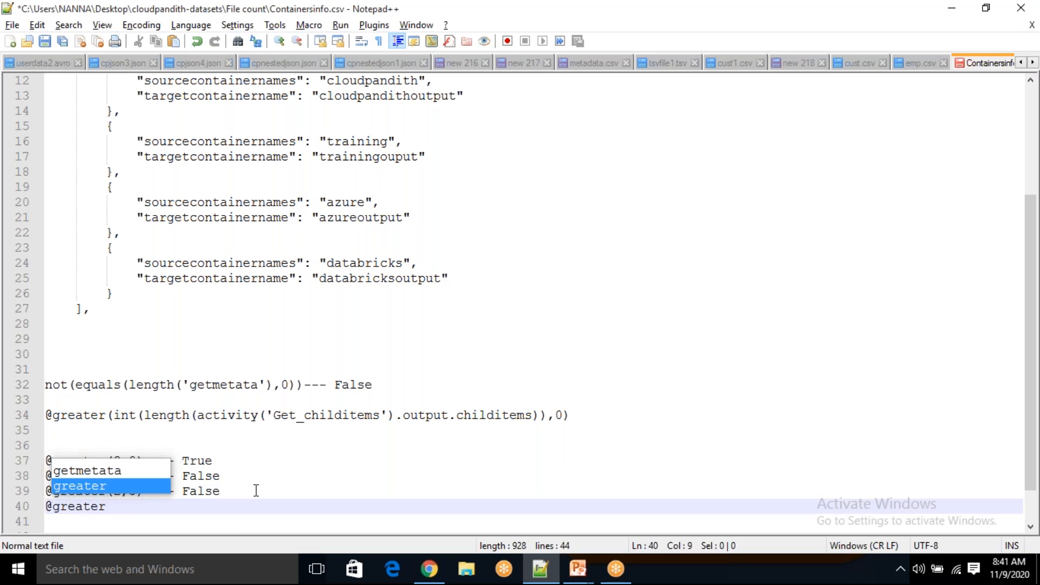
pyautogui.write('(10,3) ---')
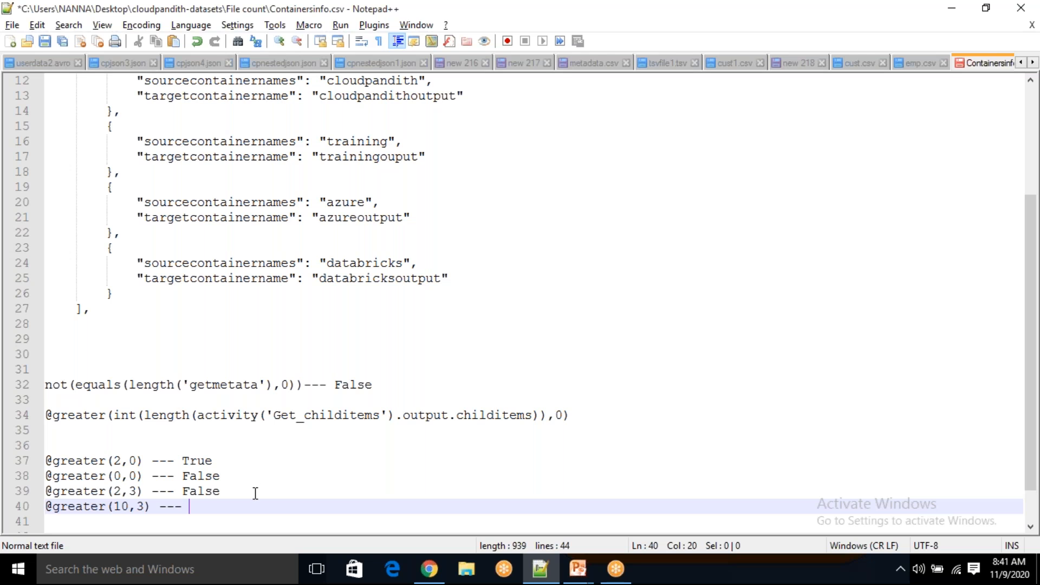
pyautogui.write(' Truye')
pyautogui.press('Insert')
pyautogui.press('BackSpace')
pyautogui.press('BackSpace')
pyautogui.press('Insert')
pyautogui.write('e')
pyautogui.press('Return')
pyautogui.press('Return')
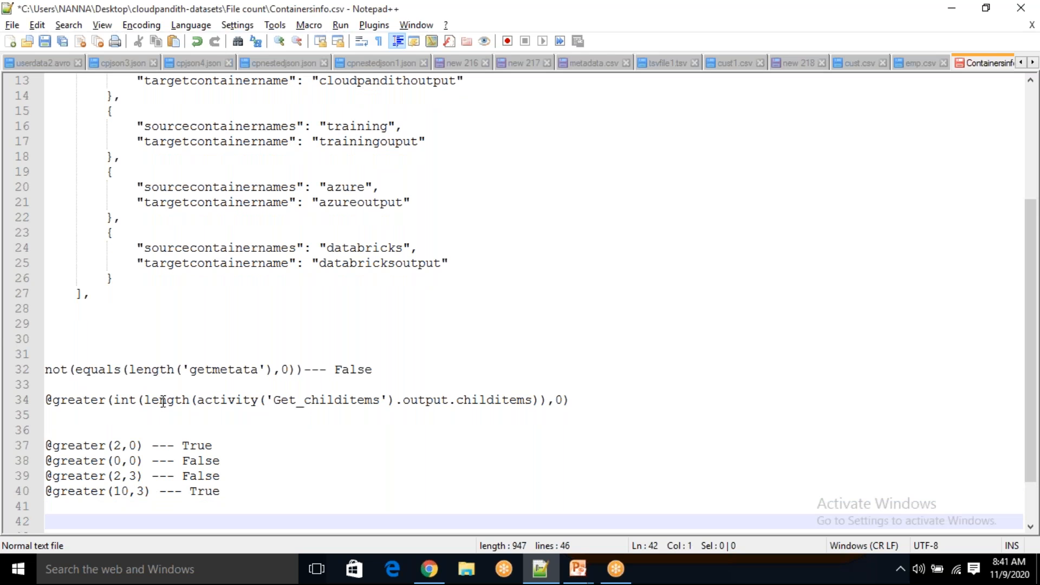
pyautogui.moveTo(113, 400); pyautogui.dragTo(550, 407)
pyautogui.press('Delete')
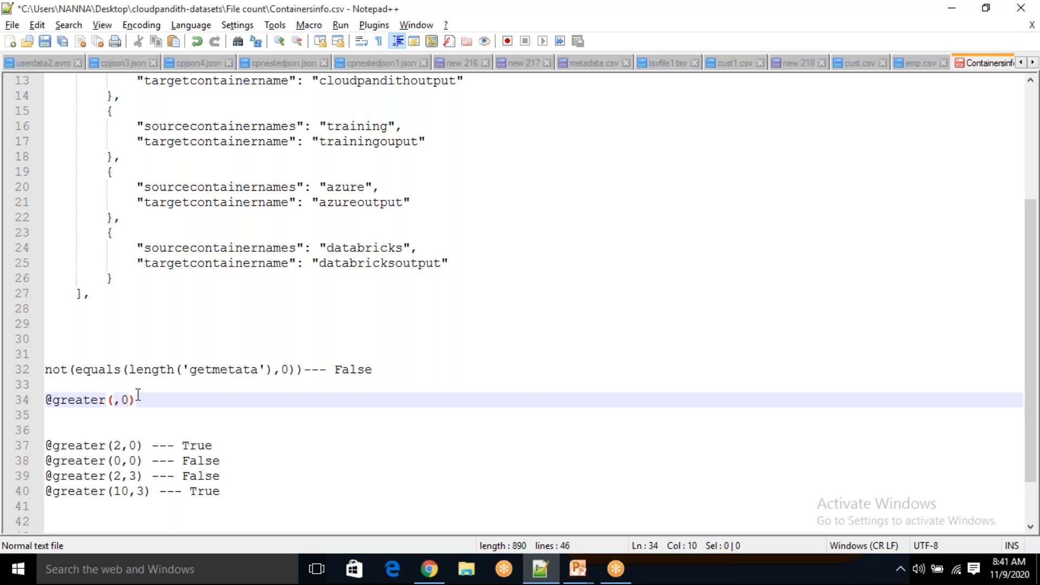
pyautogui.hotkey('ctrl', 'z')
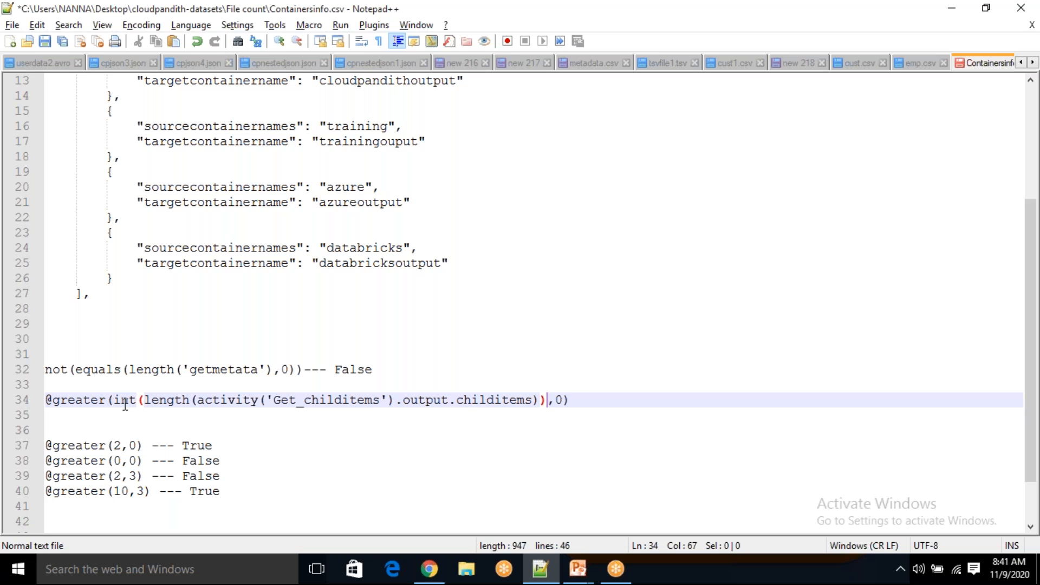
pyautogui.moveTo(115, 400); pyautogui.dragTo(546, 400)
pyautogui.hotkey('ctrl', 'c')
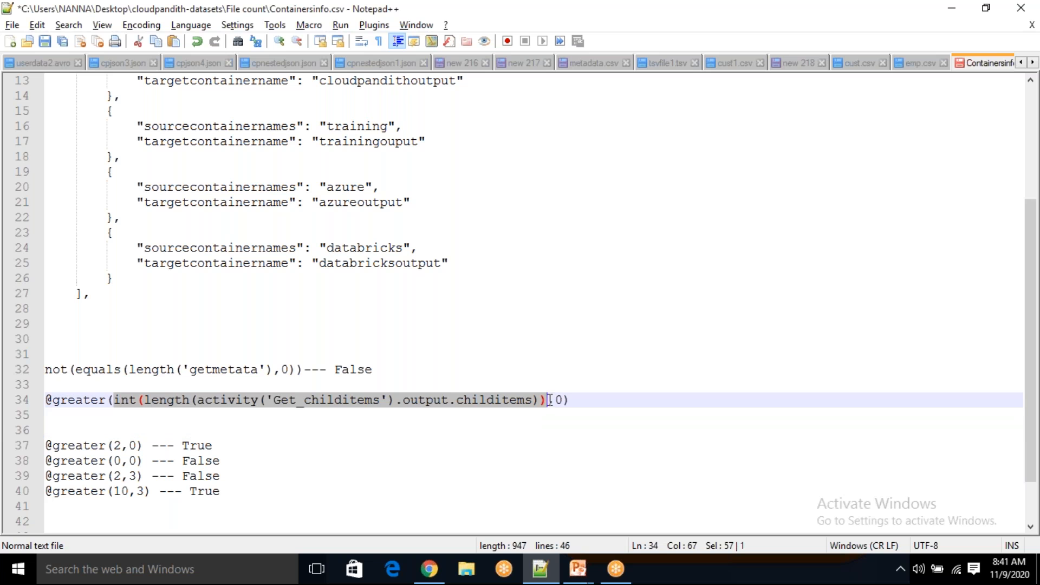
pyautogui.press('Delete')
pyautogui.scroll(-2, 260, 439)
pyautogui.click(262, 440)
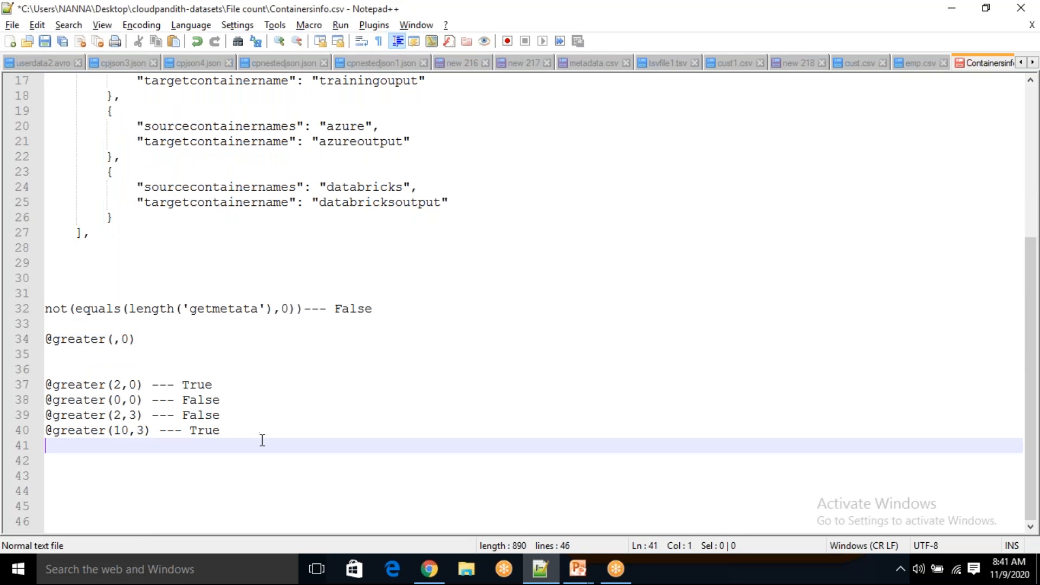
pyautogui.write("'")
pyautogui.press('Return')
pyautogui.press('Return')
pyautogui.press('Return')
pyautogui.hotkey('ctrl', 'v')
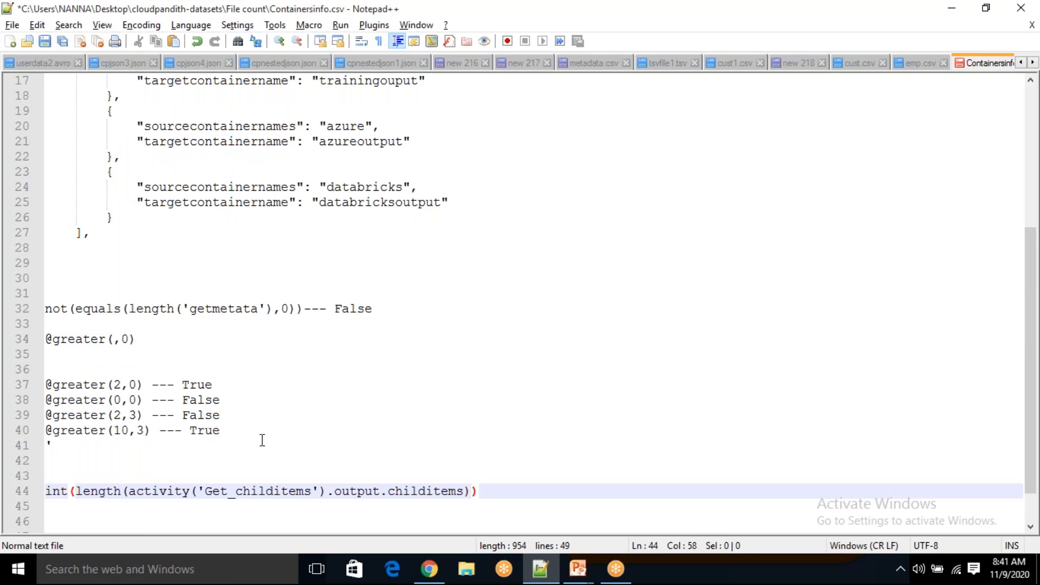
# Move length(activity('Get_childitems').output.childitems) out of int() to the line directly below, and select its activity argument
pyautogui.click(74, 493)
pyautogui.hotkey('shift', 'End')
pyautogui.hotkey('shift', 'Left')
pyautogui.hotkey('ctrl', 'c')
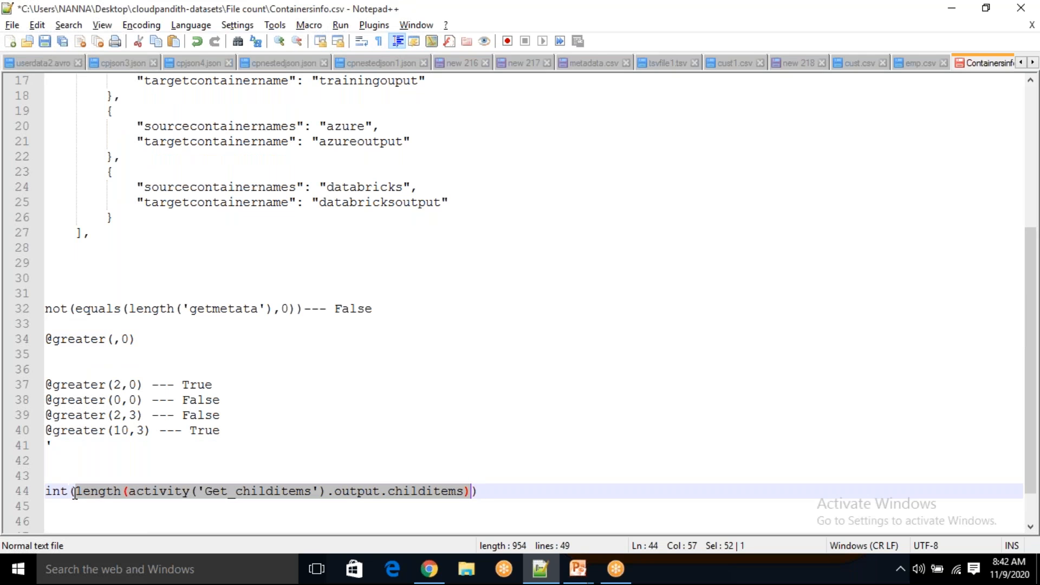
pyautogui.press('Delete')
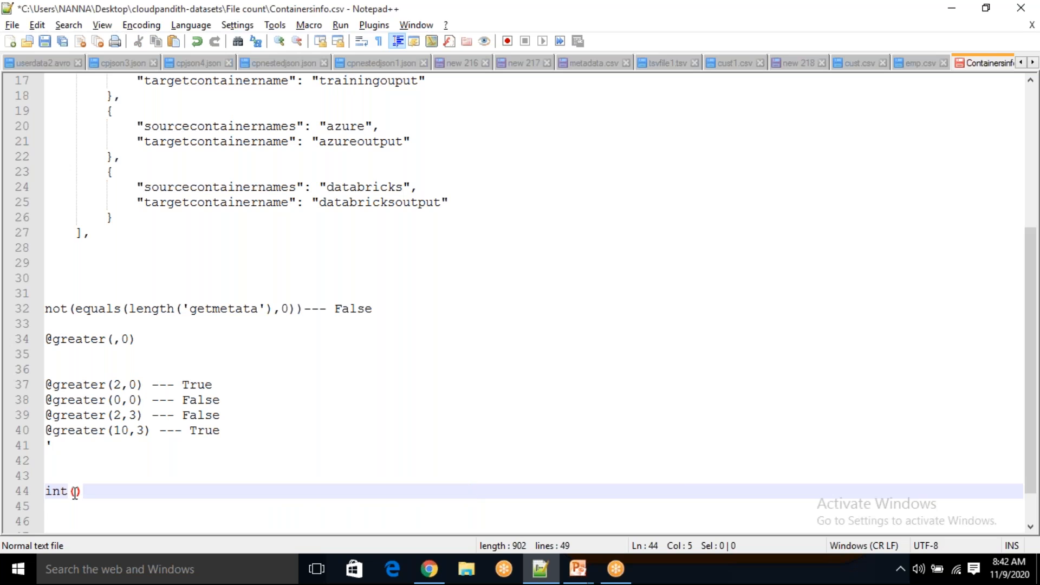
pyautogui.press('Return')
pyautogui.press('Return')
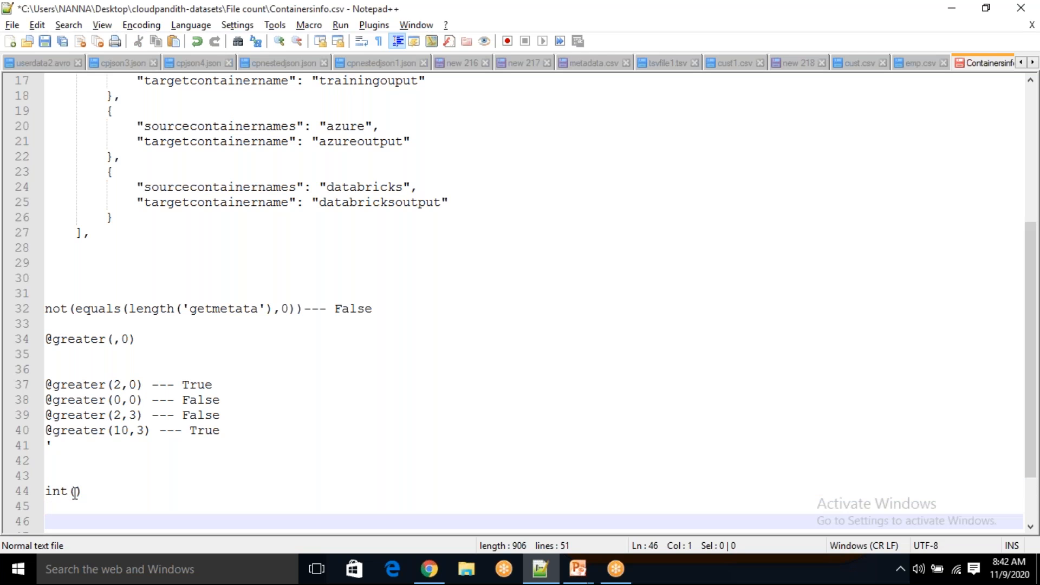
pyautogui.click(75, 490)
pyautogui.write("'")
pyautogui.press('BackSpace')
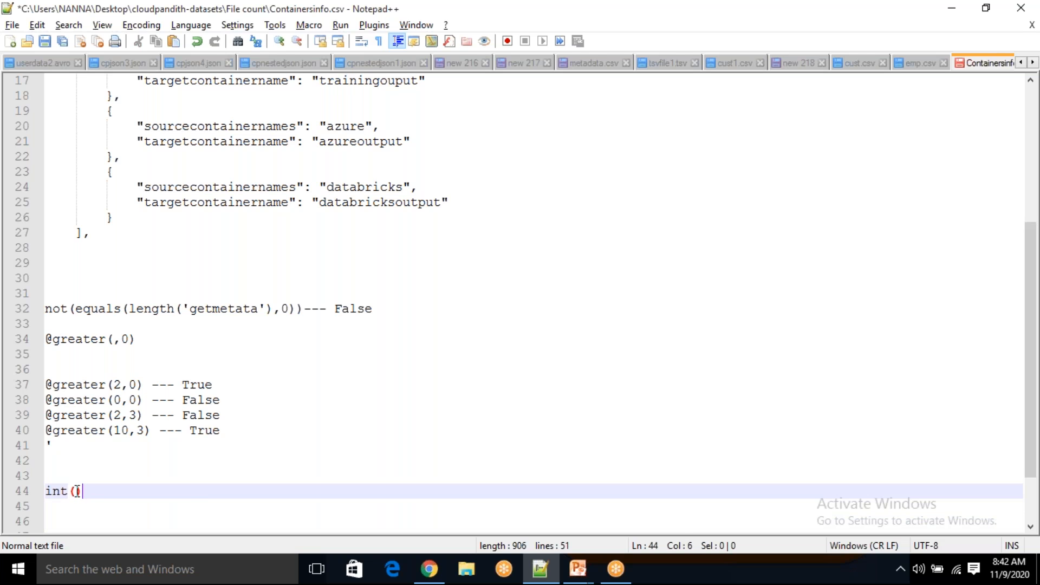
pyautogui.press('Return')
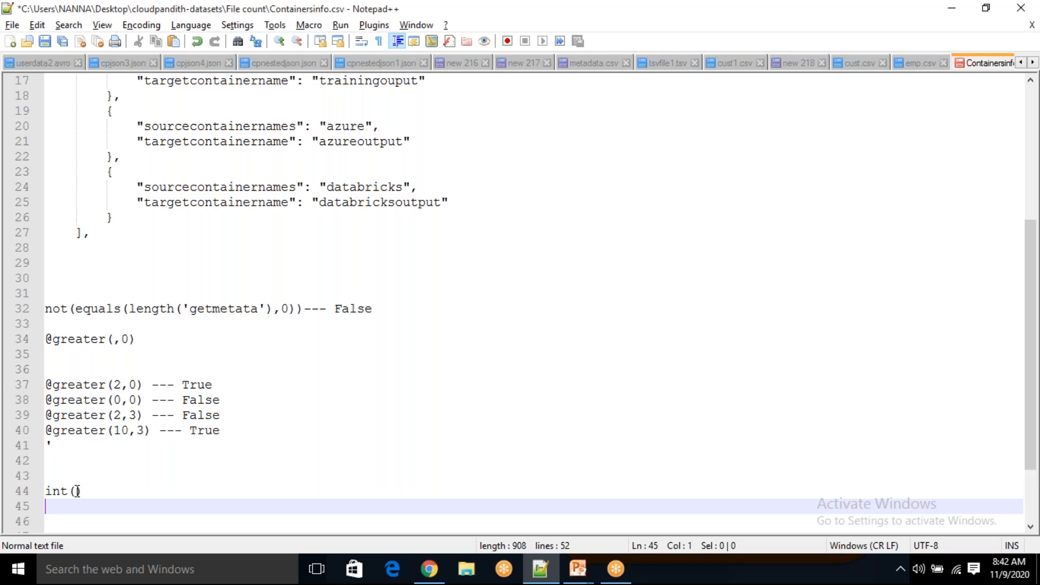
pyautogui.hotkey('ctrl', 'v')
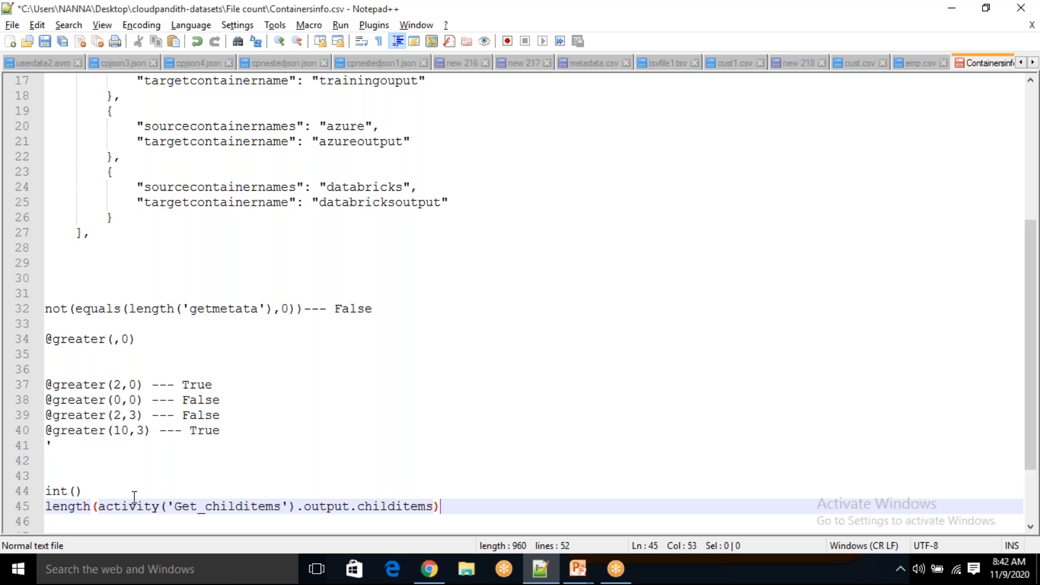
pyautogui.moveTo(100, 506); pyautogui.dragTo(438, 506)
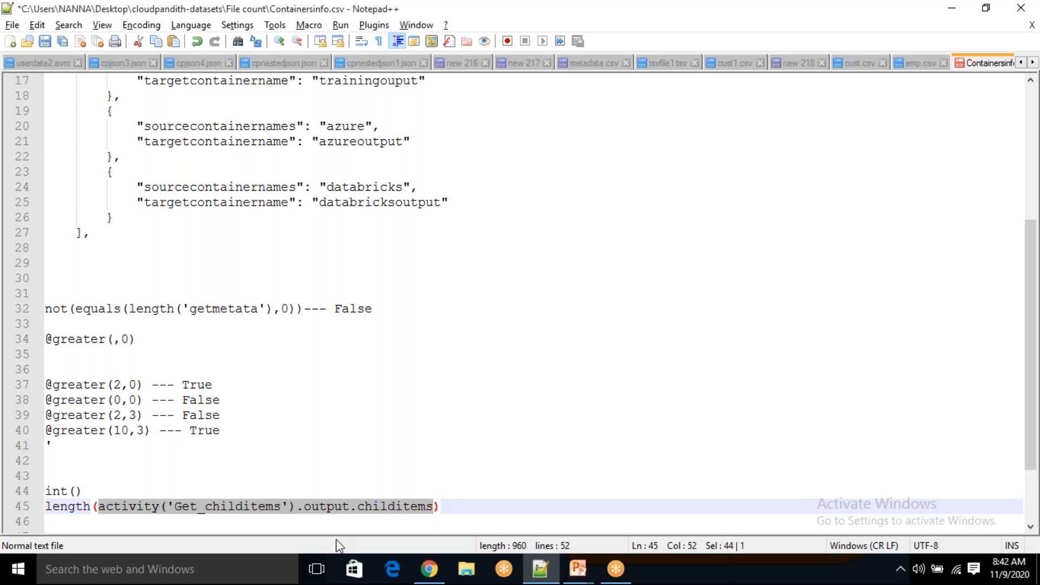
# Move activity('Get_childitems').output.childitems out of length() to the line directly below, and highlight Get_childitems, output and childitems in turn
pyautogui.hotkey('ctrl', 'x')
pyautogui.press('End')
pyautogui.press('Return')
pyautogui.hotkey('ctrl', 'v')
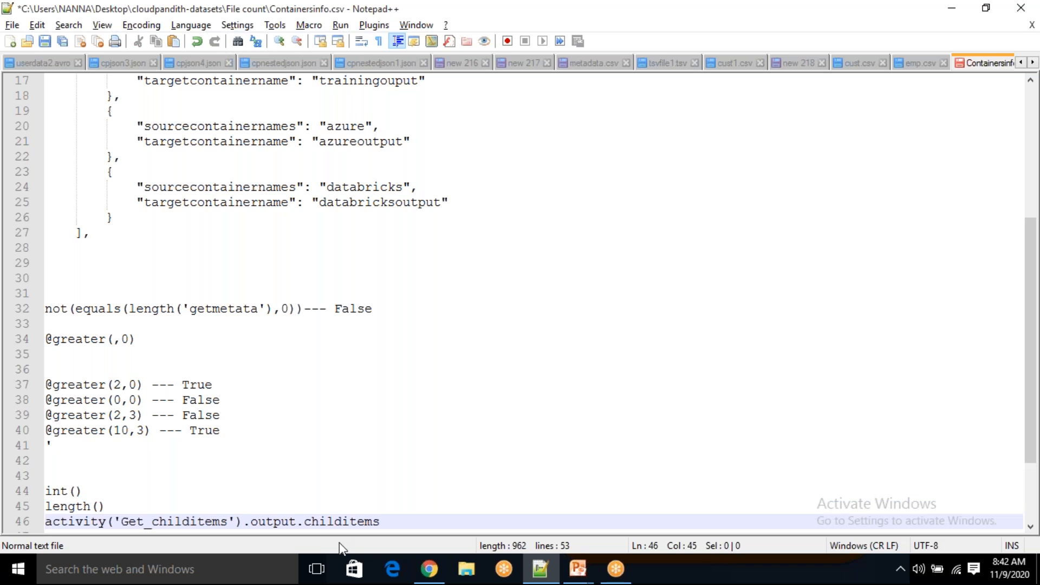
pyautogui.doubleClick(179, 522)
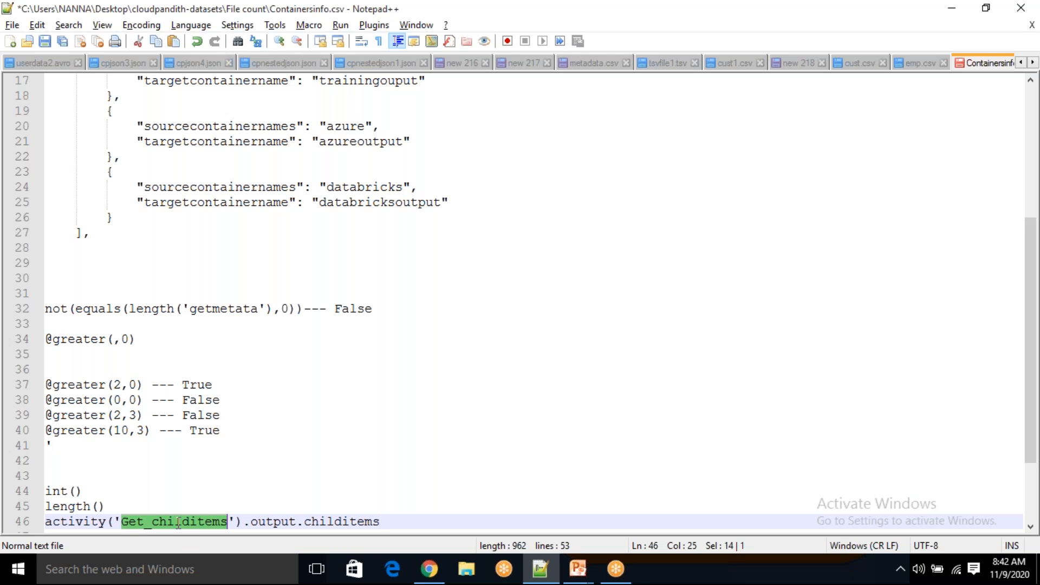
pyautogui.doubleClick(281, 524)
pyautogui.doubleClick(341, 523)
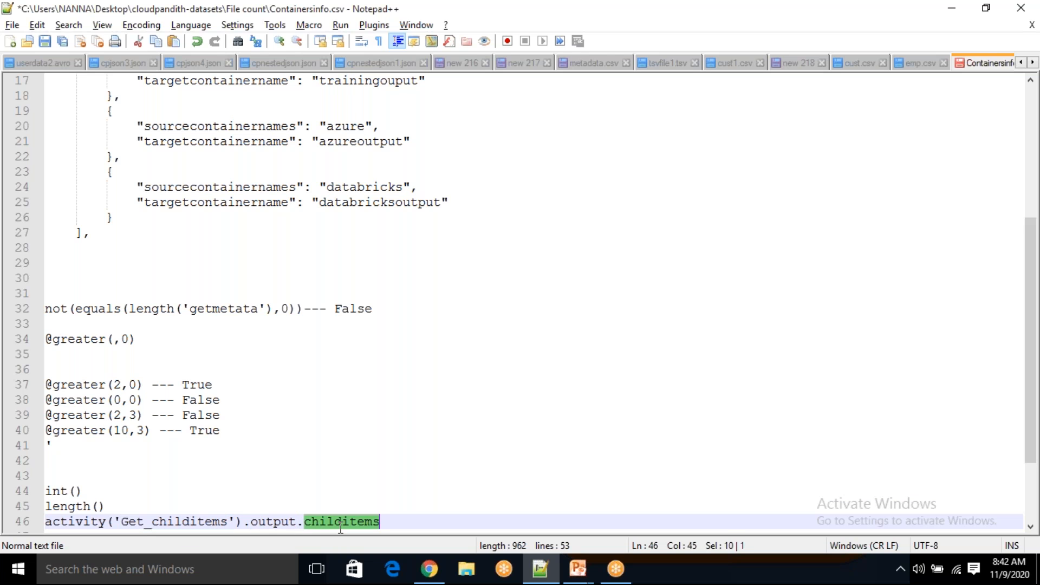
# Annotate the activity('Get_childitems').output.childitems line with "-- filelist" and highlight the note
pyautogui.click(394, 521)
pyautogui.write('-- filelist')
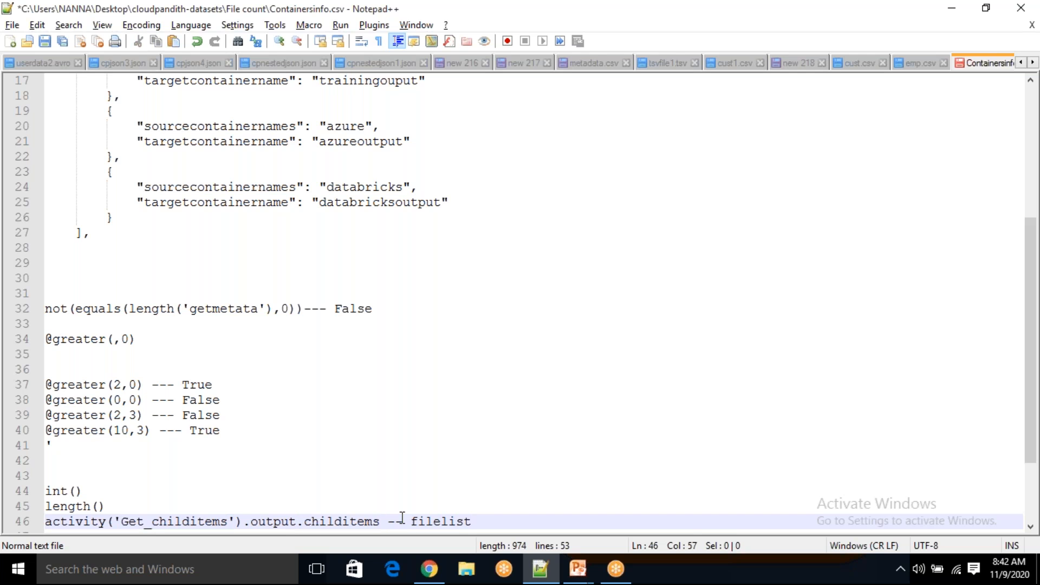
pyautogui.moveTo(411, 522); pyautogui.dragTo(467, 539)
# Annotate the length() line with "--- '2'", and highlight int() and the broken-down expression lines
pyautogui.click(122, 401)
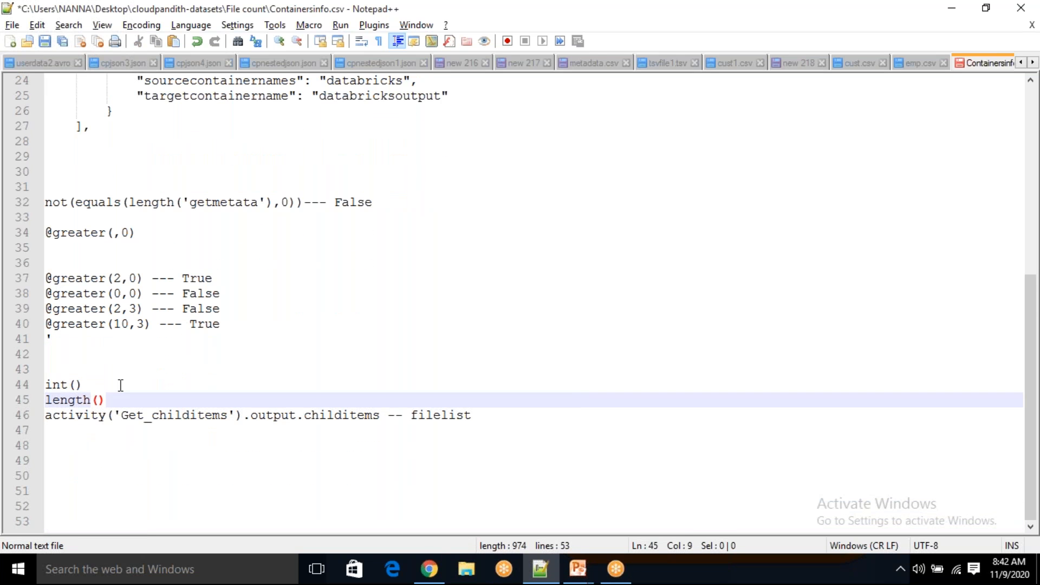
pyautogui.write('--- 2')
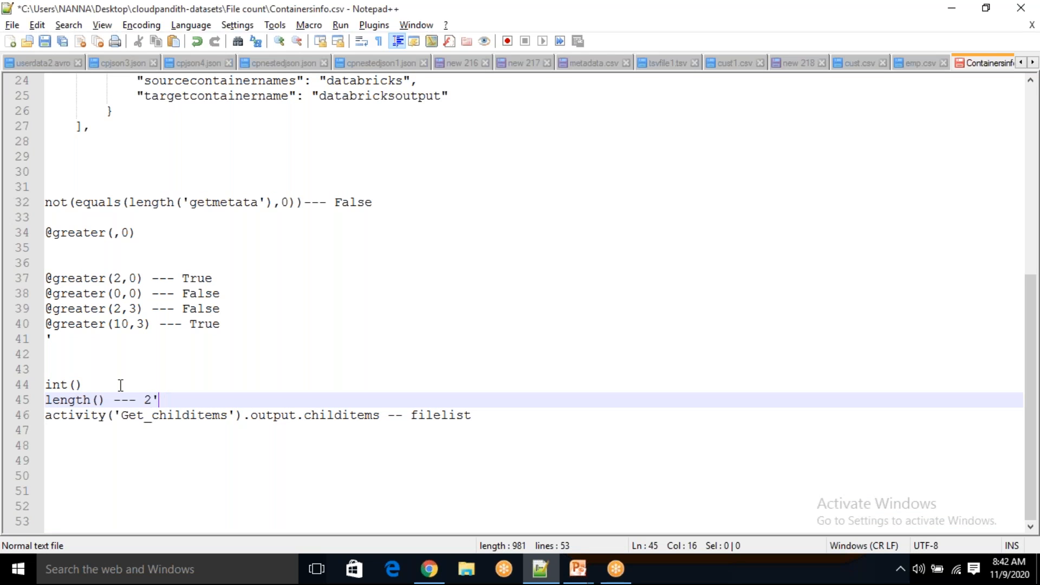
pyautogui.write("'")
pyautogui.moveTo(141, 390); pyautogui.dragTo(167, 402)
pyautogui.click(84, 385)
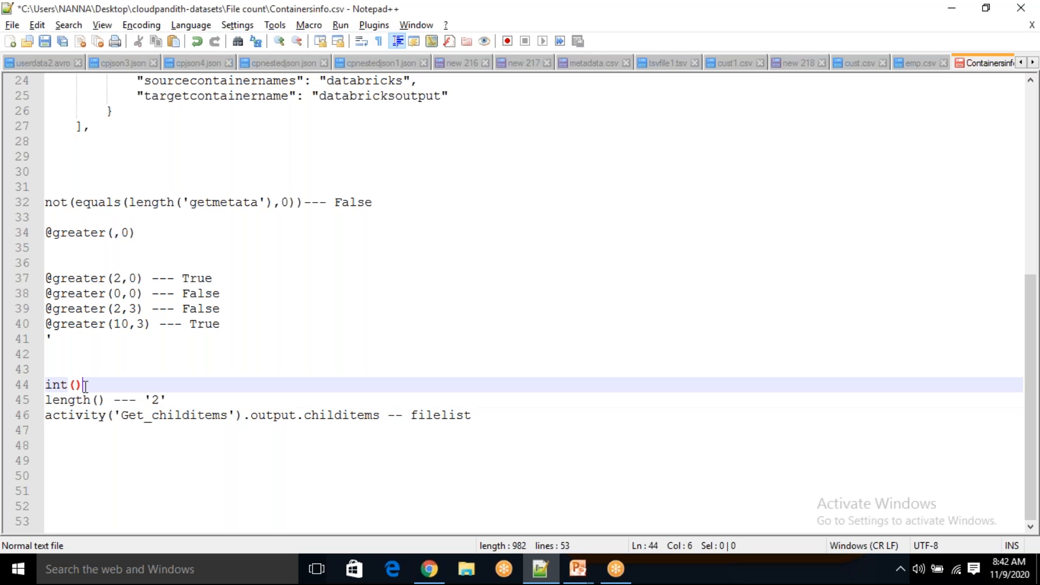
pyautogui.moveTo(84, 385); pyautogui.dragTo(45, 385)
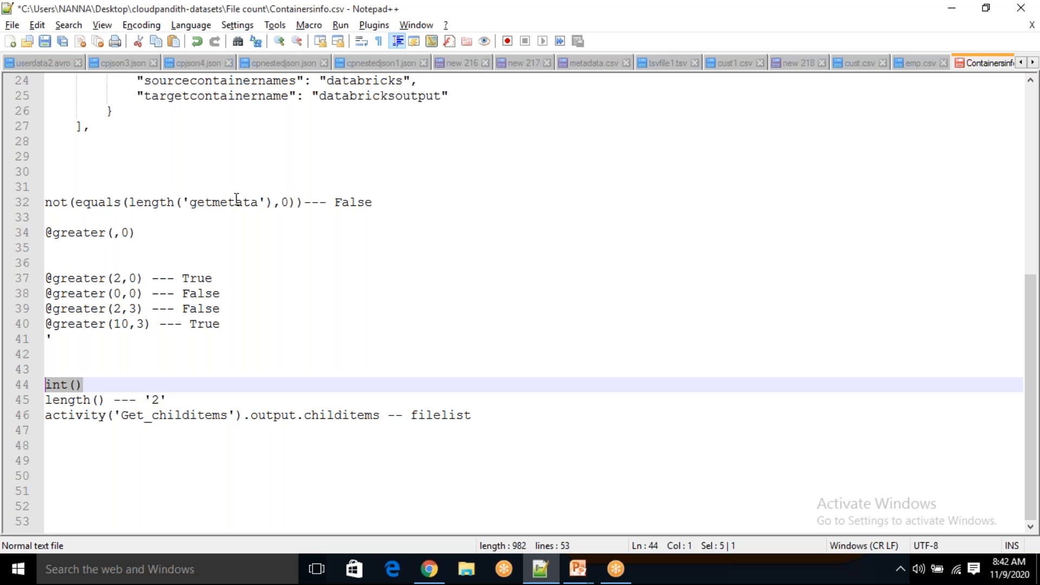
pyautogui.click(49, 373)
pyautogui.moveTo(50, 372); pyautogui.dragTo(116, 418)
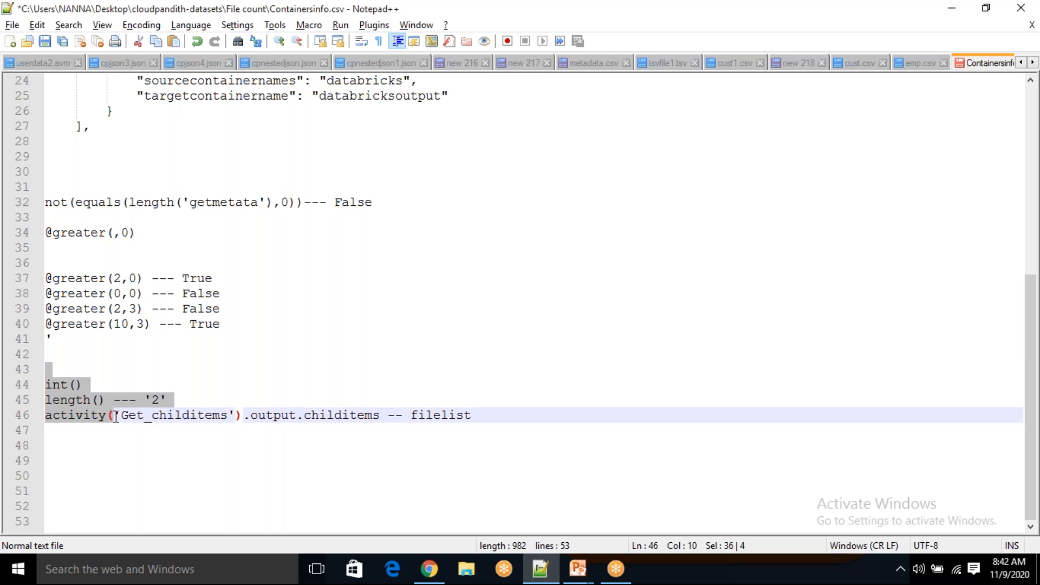
# Undo the notes and line splits to restore int(length(activity('Get_childitems').output.childitems)) as a single expression
pyautogui.click(116, 234)
pyautogui.hotkey('ctrl', 'z')
pyautogui.hotkey('ctrl', 'z')
pyautogui.hotkey('ctrl', 'z')
pyautogui.hotkey('ctrl', 'z')
pyautogui.hotkey('ctrl', 'z')
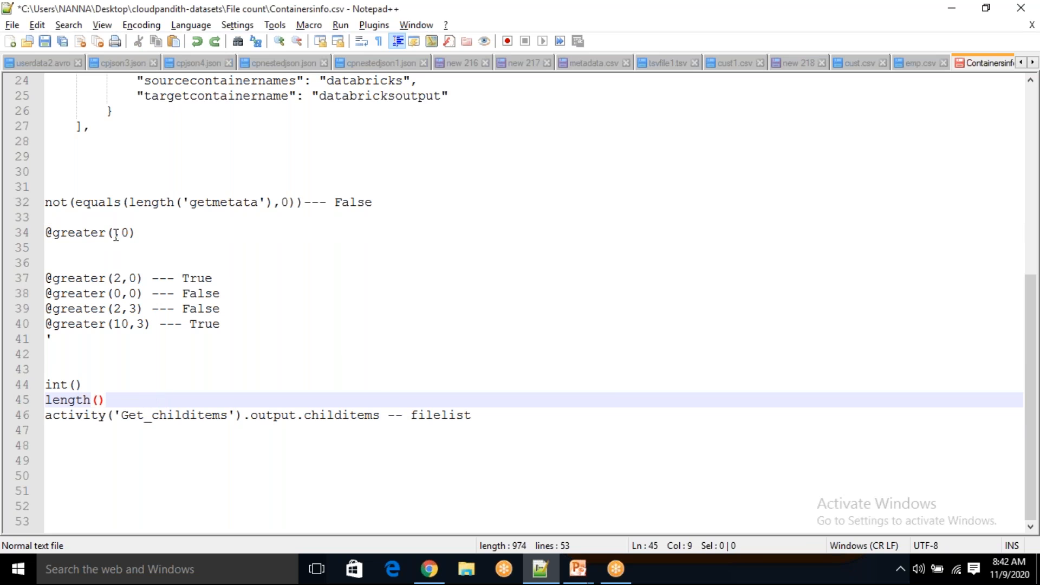
pyautogui.write("'")
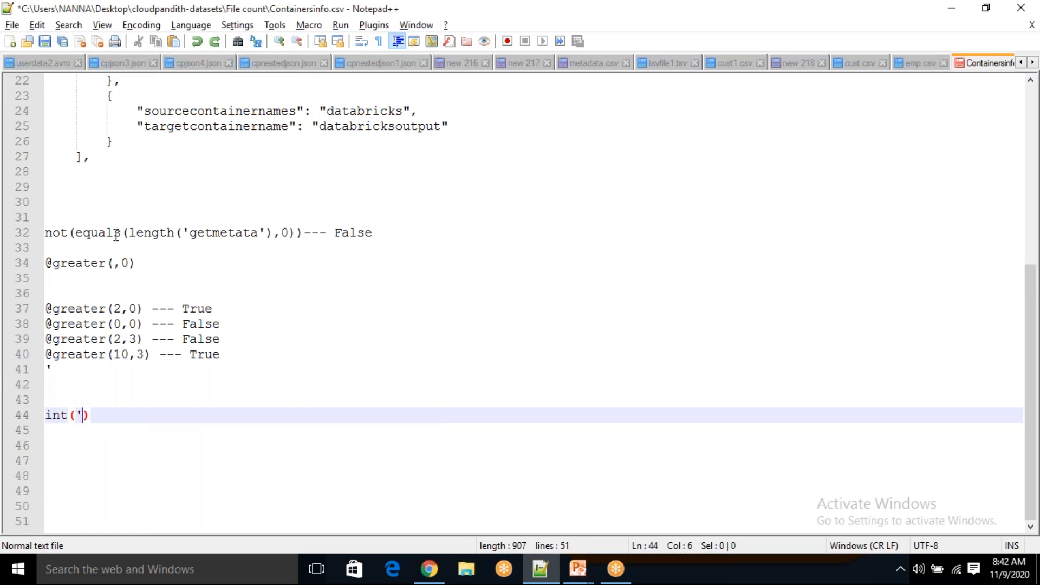
pyautogui.hotkey('ctrl', 'z')
pyautogui.hotkey('ctrl', 'z')
pyautogui.hotkey('ctrl', 'v')
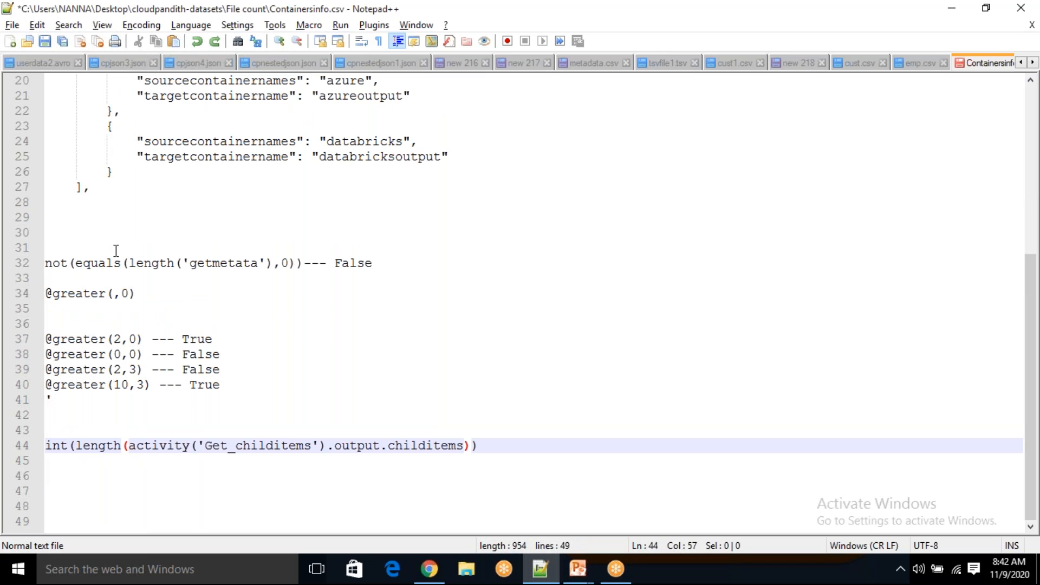
# Highlight the activity reference, length and int in the restored expression, going from the innermost part outwards
pyautogui.moveTo(128, 445); pyautogui.dragTo(460, 442)
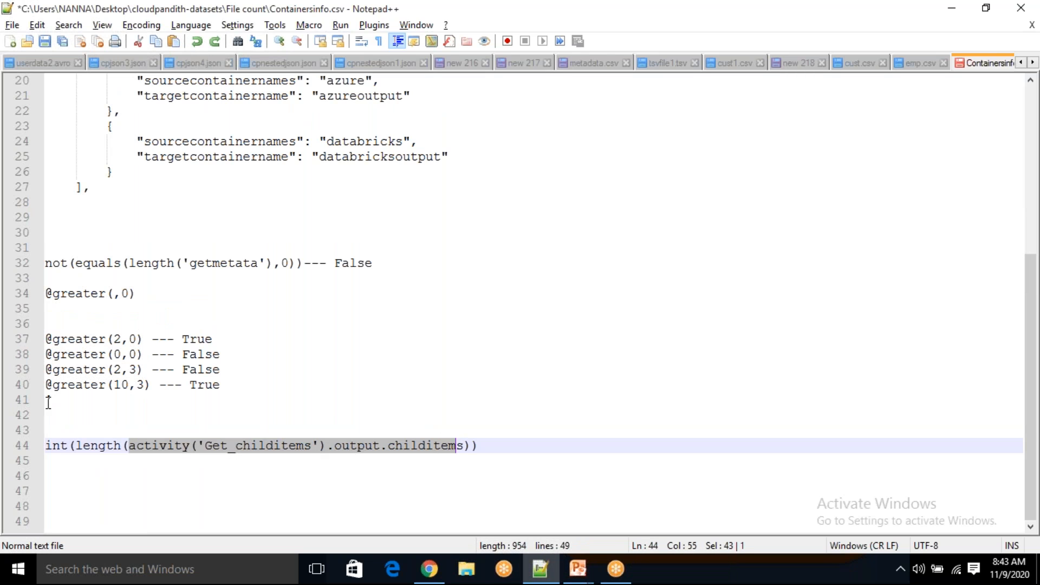
pyautogui.doubleClick(111, 445)
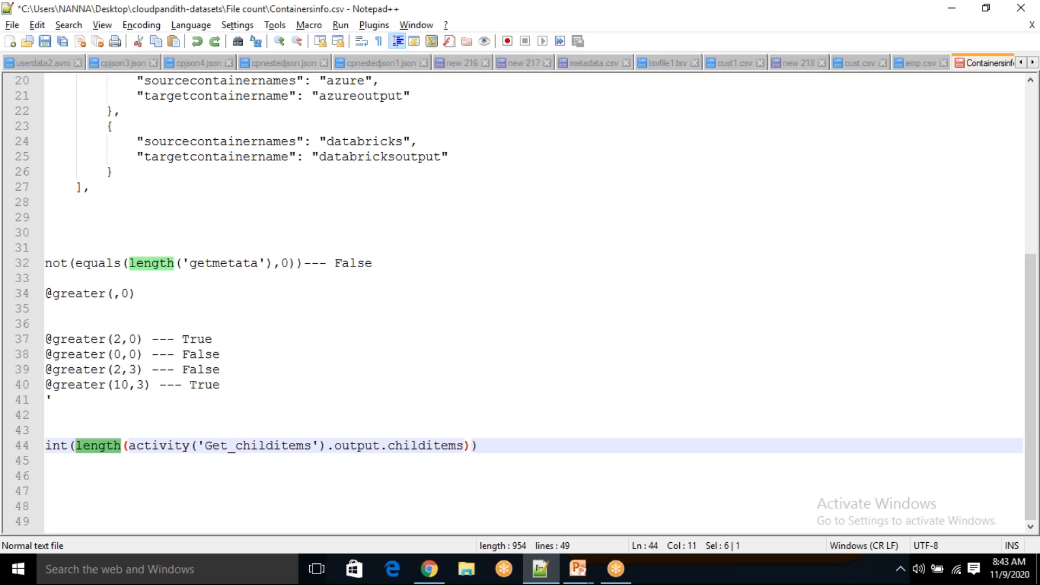
pyautogui.doubleClick(61, 445)
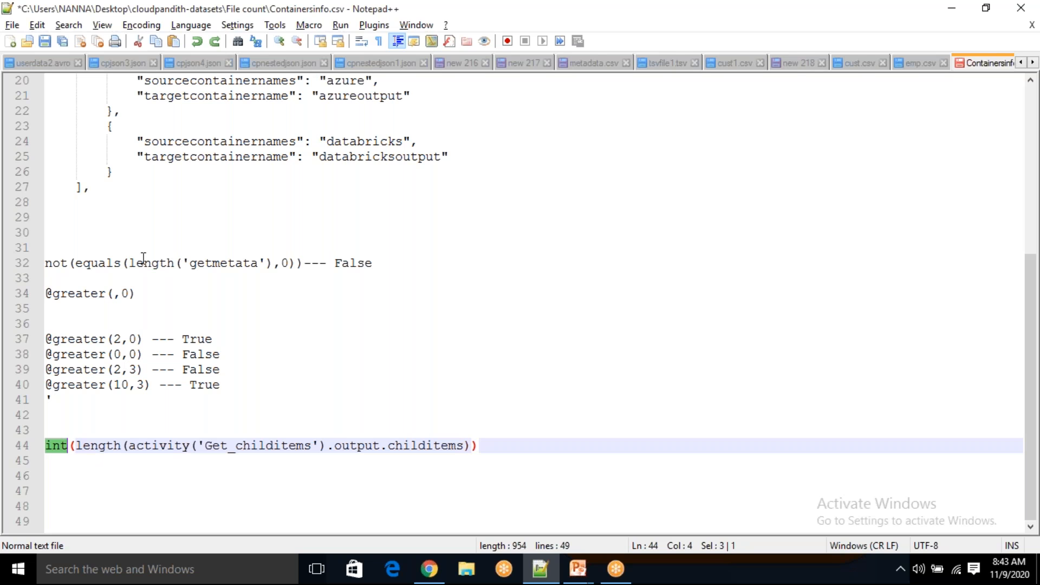
pyautogui.click(115, 296)
pyautogui.write('2')
pyautogui.click(165, 299)
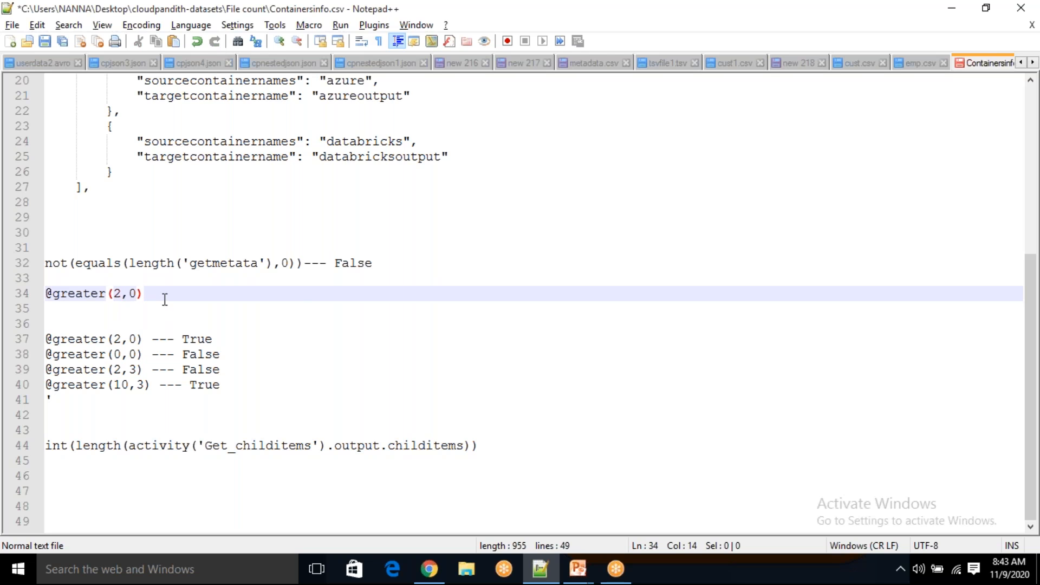
pyautogui.write('-- True')
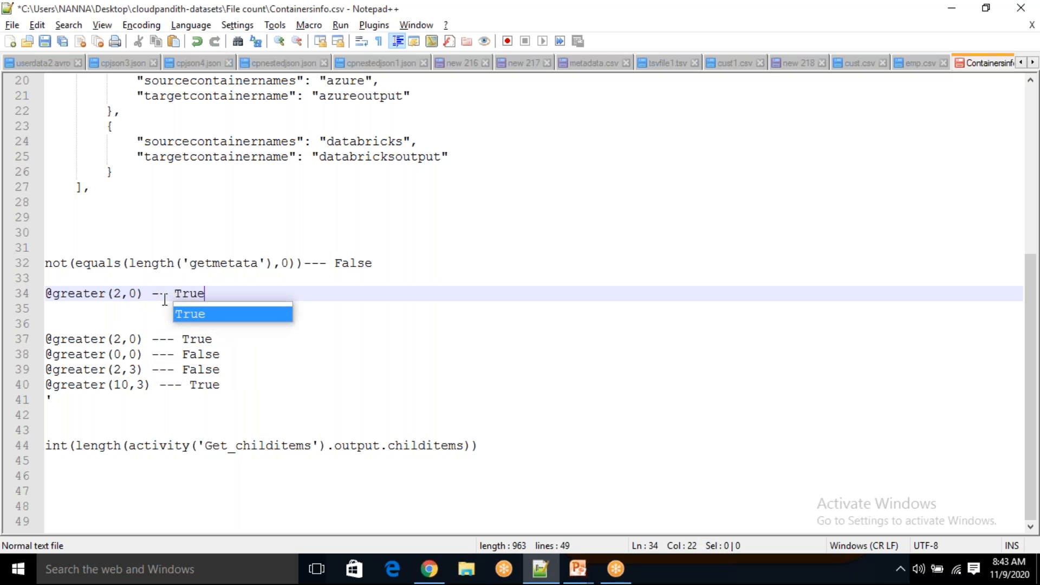
pyautogui.press('Left')
pyautogui.press('Left')
pyautogui.press('Left')
pyautogui.press('Left')
pyautogui.press('Left')
pyautogui.press('Left')
pyautogui.press('Left')
pyautogui.press('Left')
pyautogui.press('Left')
pyautogui.press('Left')
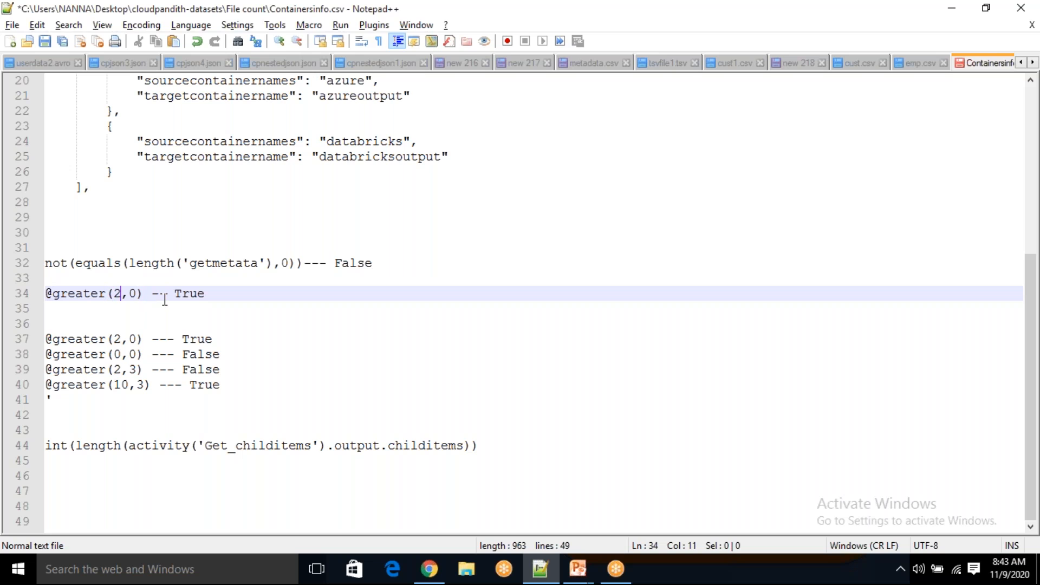
pyautogui.press('BackSpace')
pyautogui.write('0')
pyautogui.press('End')
pyautogui.press('BackSpace')
pyautogui.press('BackSpace')
pyautogui.press('BackSpace')
pyautogui.press('BackSpace')
pyautogui.write('False')
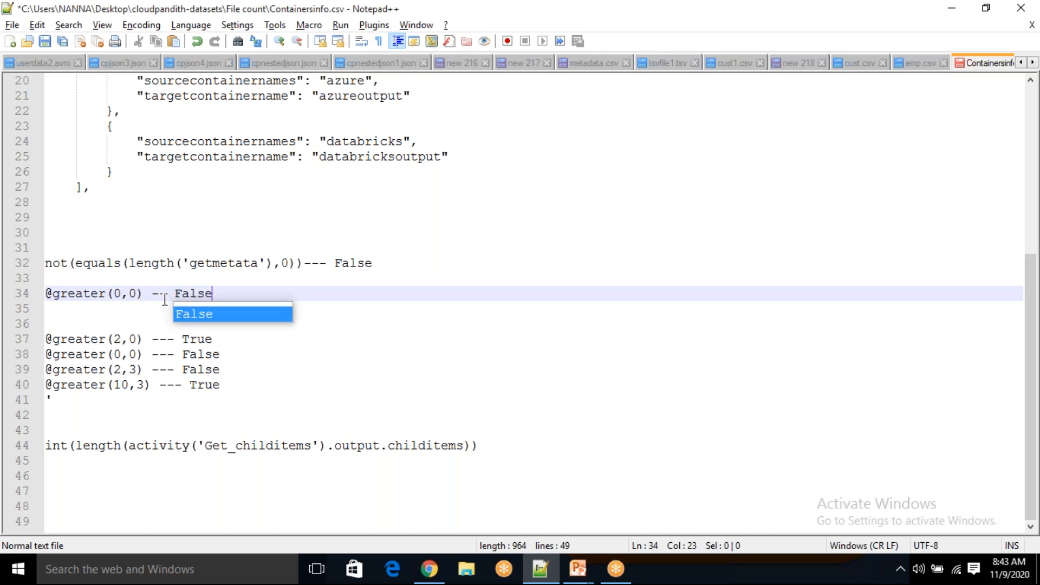
pyautogui.click(913, 158)
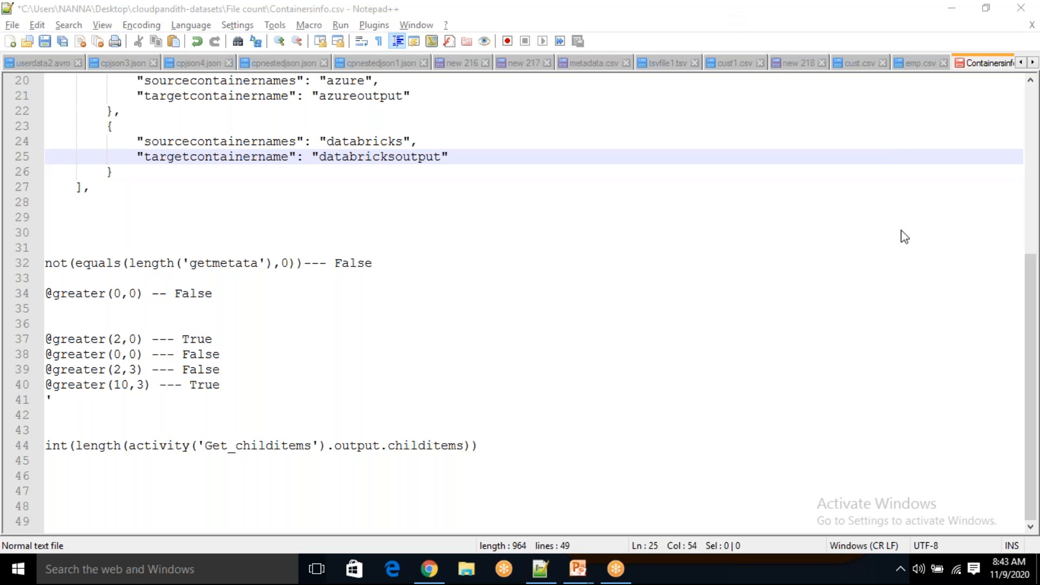